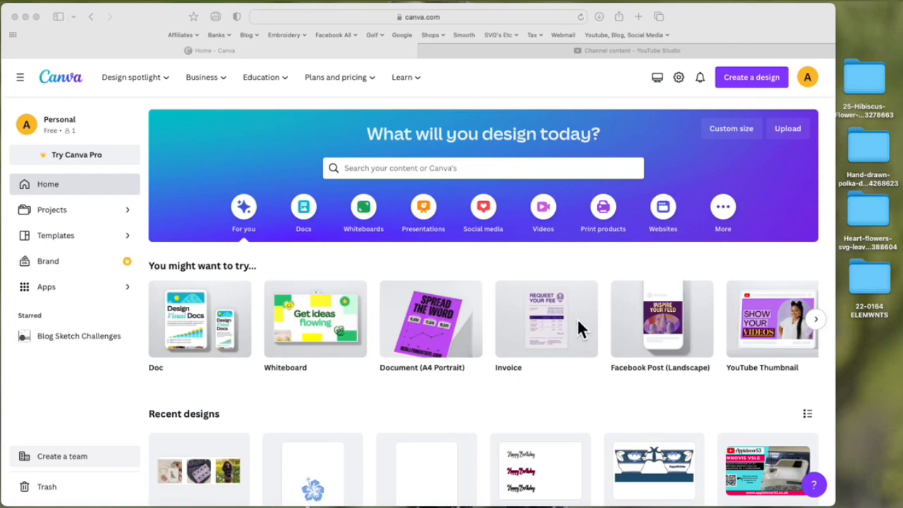
Create a new custom-size design 11.75 in wide and 8.25 in high
click(734, 131)
click(740, 137)
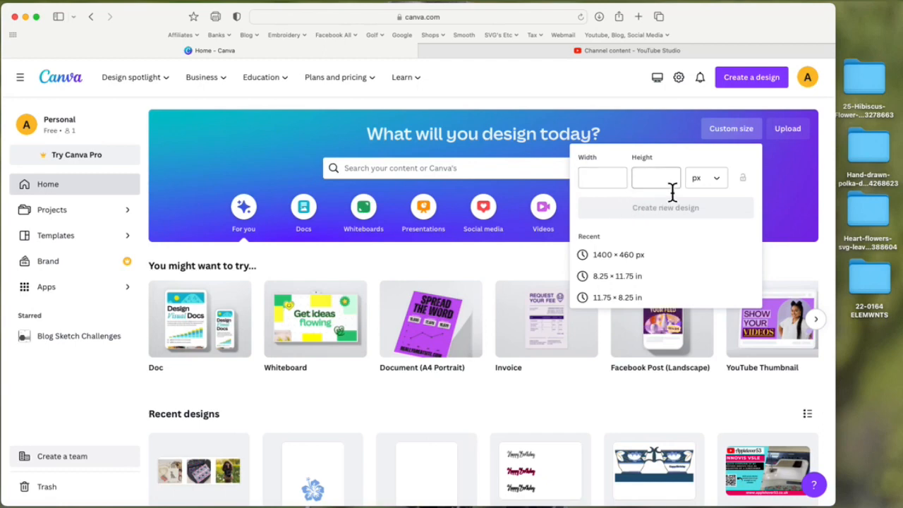
click(613, 185)
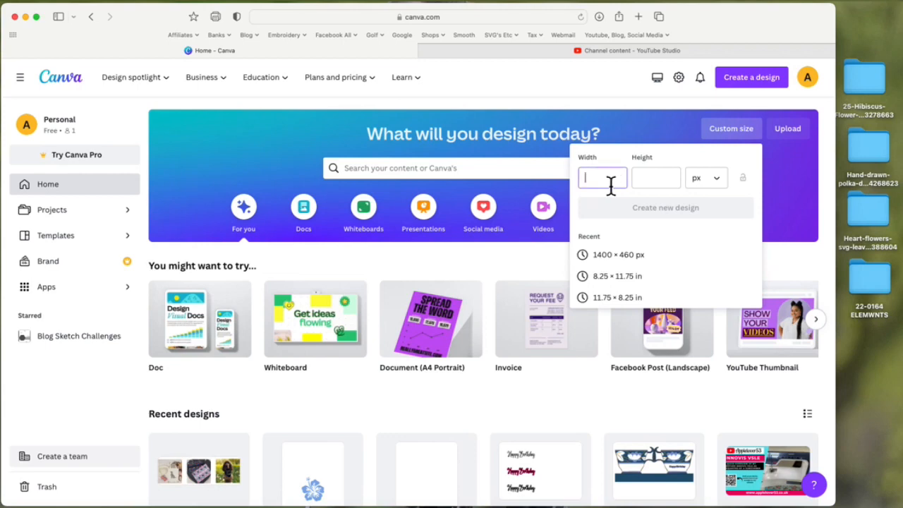
click(726, 184)
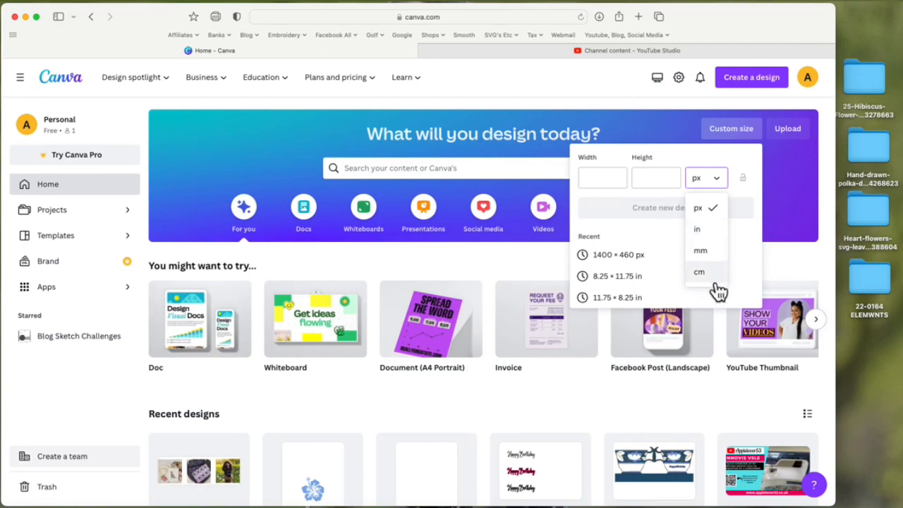
click(716, 237)
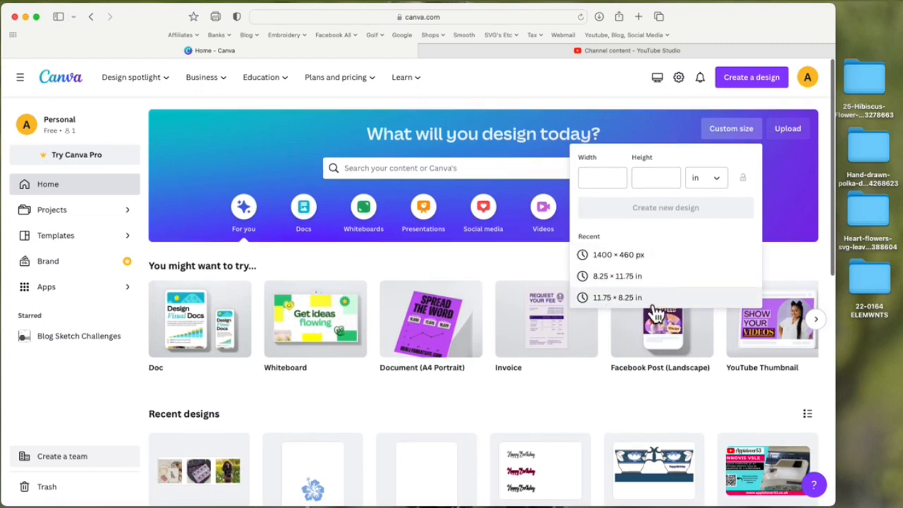
click(604, 182)
text(11.75)
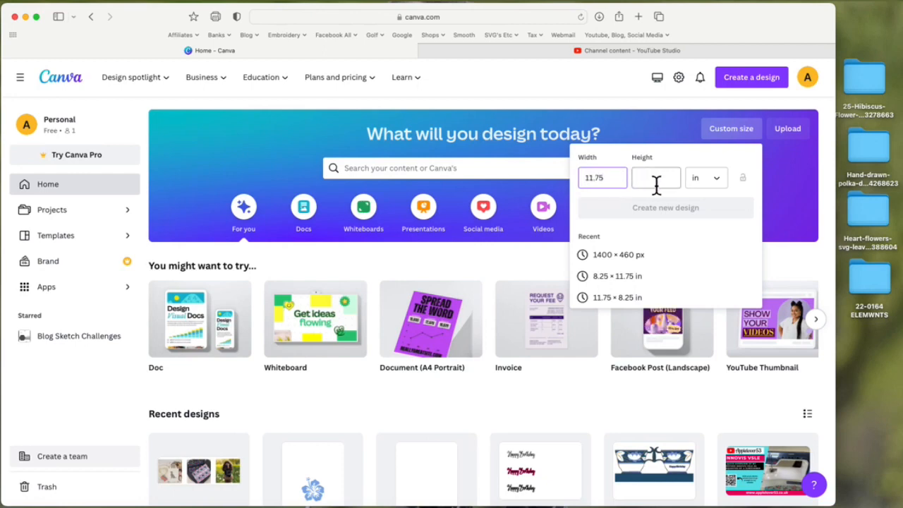
click(656, 185)
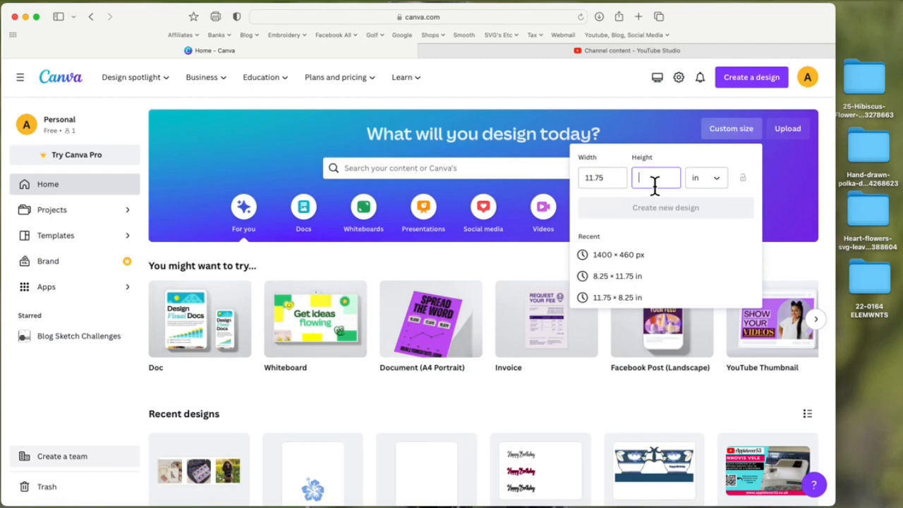
text(8.25)
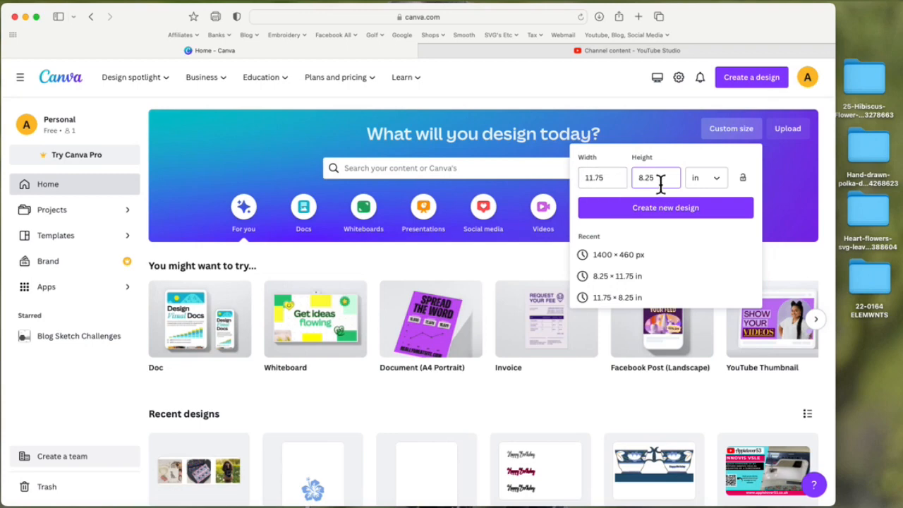
click(677, 209)
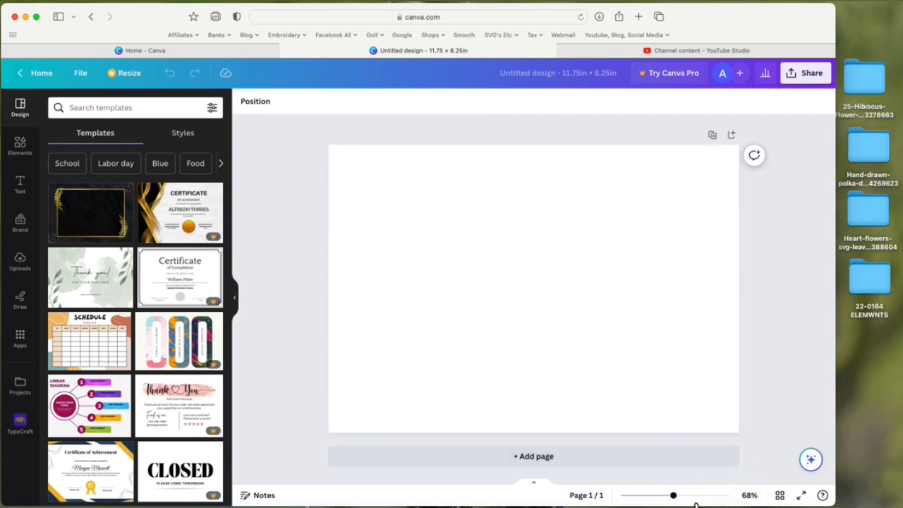
Examine the available design elements, text styles and font combinations
mouse_move(673, 495)
mouse_down()
mouse_move(698, 497)
mouse_move(685, 504)
mouse_up()
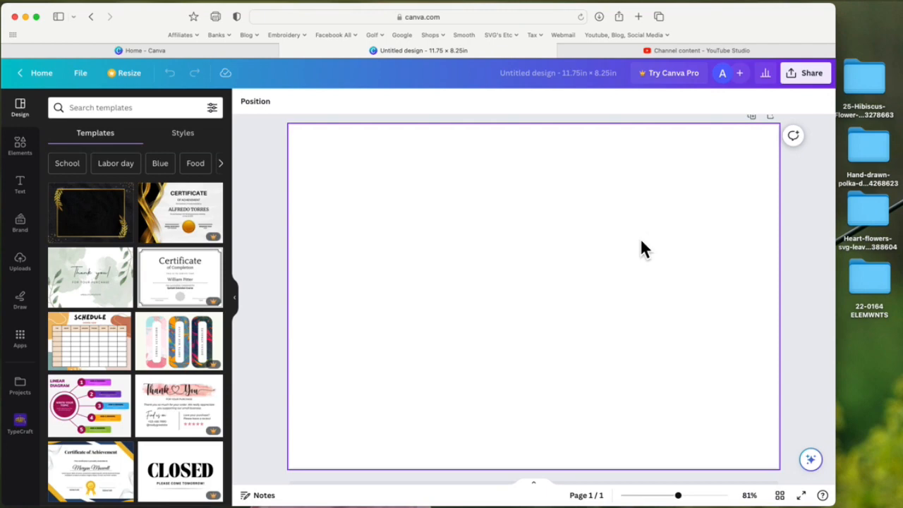
click(31, 156)
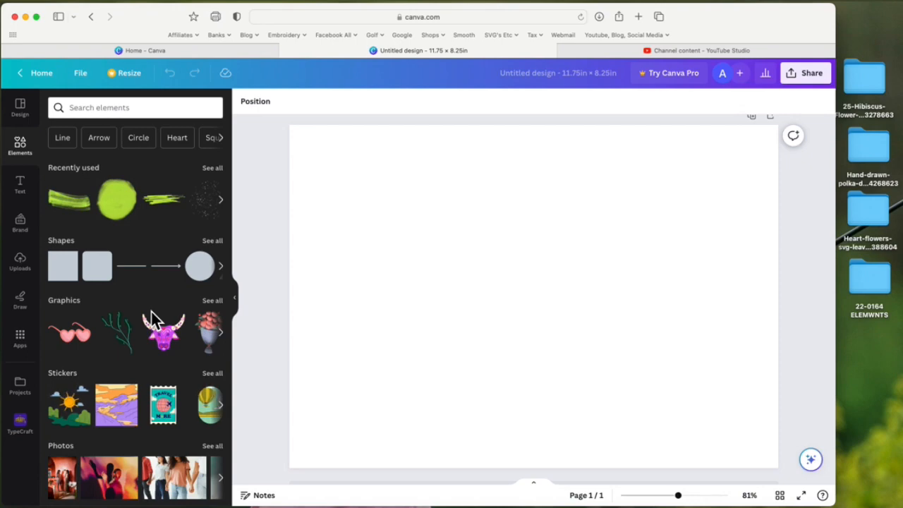
scroll(154, 321, down, 3)
scroll(154, 321, up, 3)
click(21, 185)
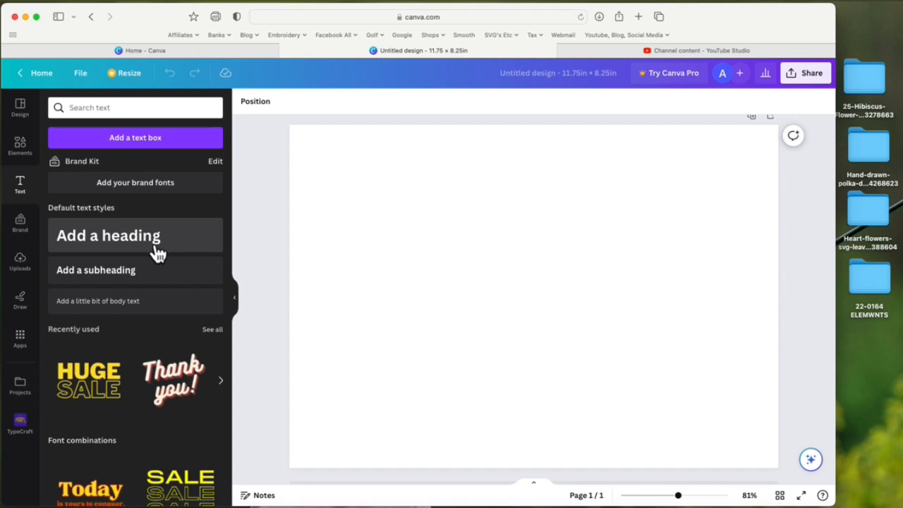
scroll(139, 327, down, 5)
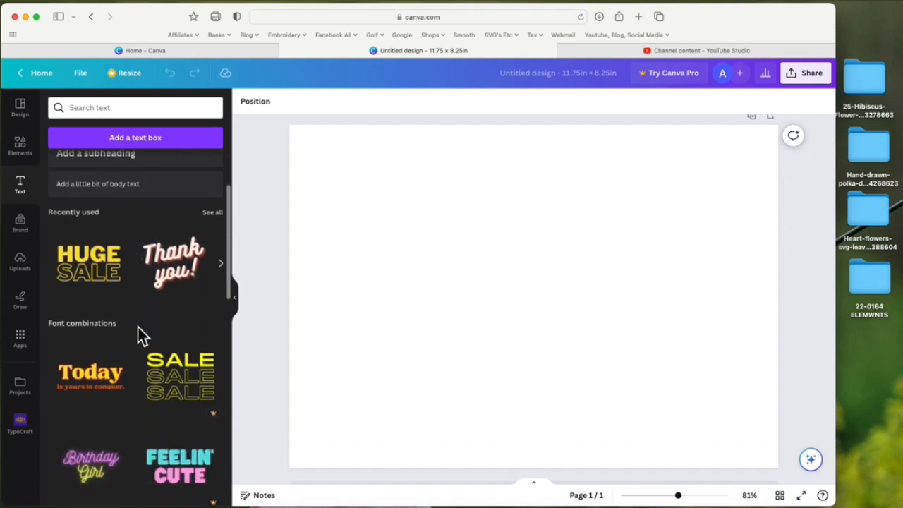
scroll(164, 287, down, 10)
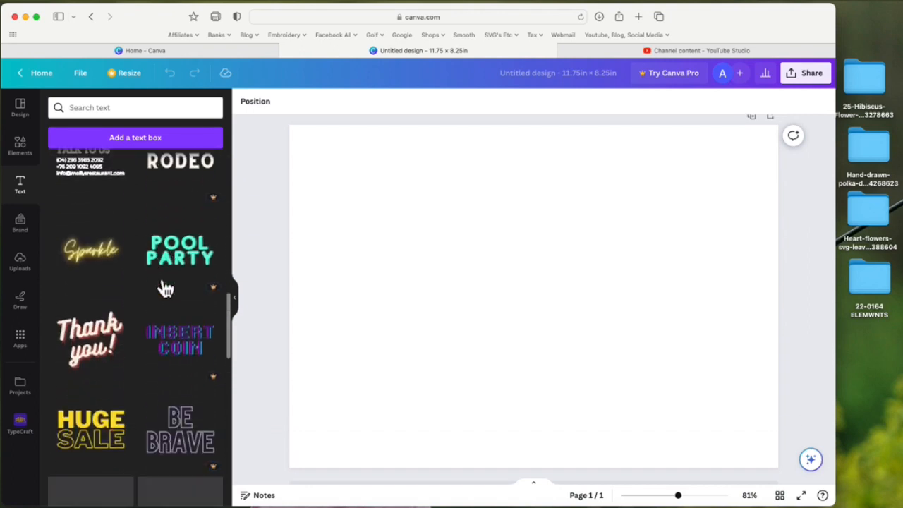
scroll(164, 288, down, 10)
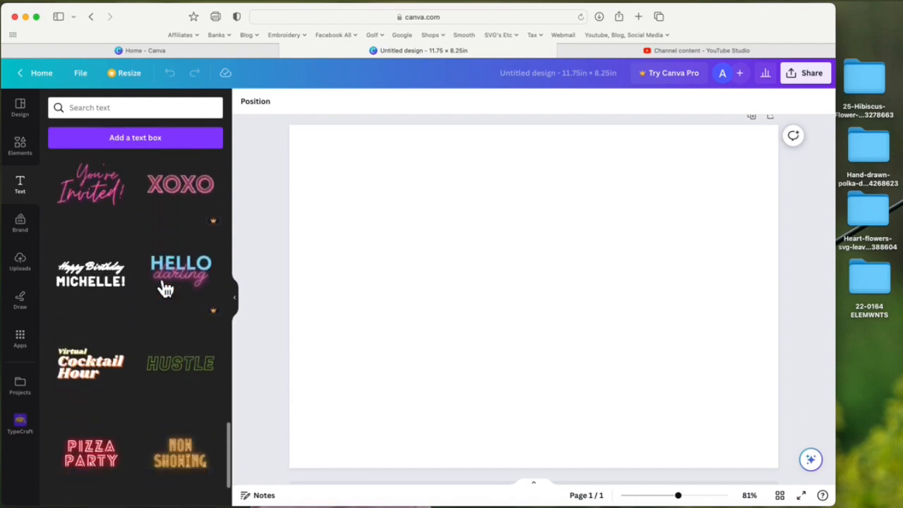
scroll(164, 287, down, 2)
scroll(165, 288, up, 20)
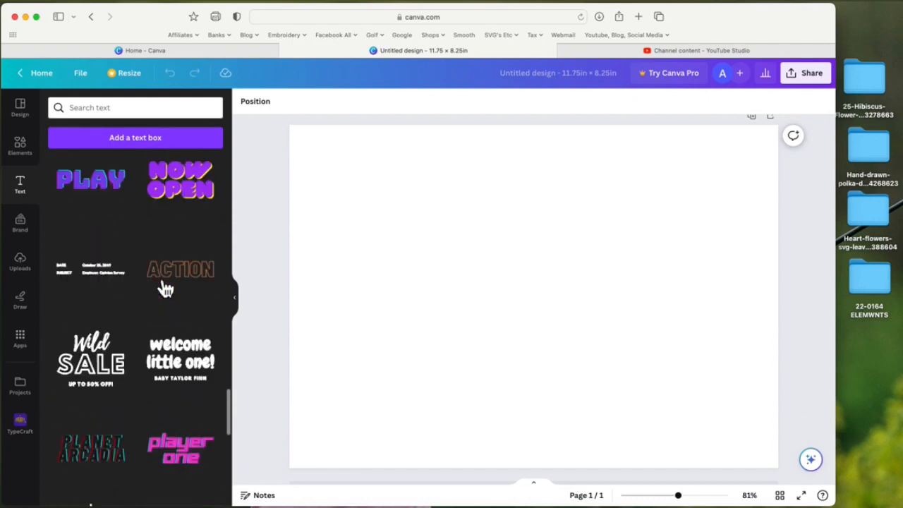
scroll(164, 288, down, 1)
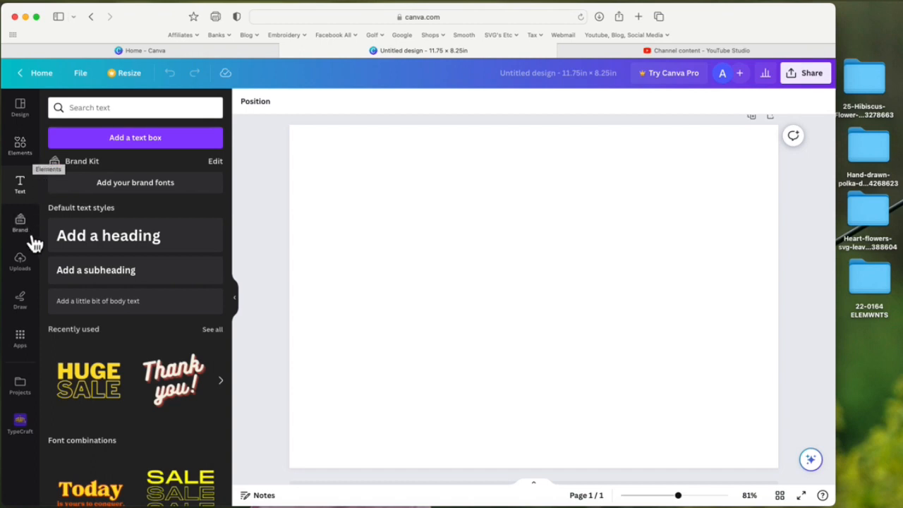
Upload 21.svg from the svg subfolder of the desktop's 25-Hibiscus-Flower folder and place it on the blank page
click(20, 261)
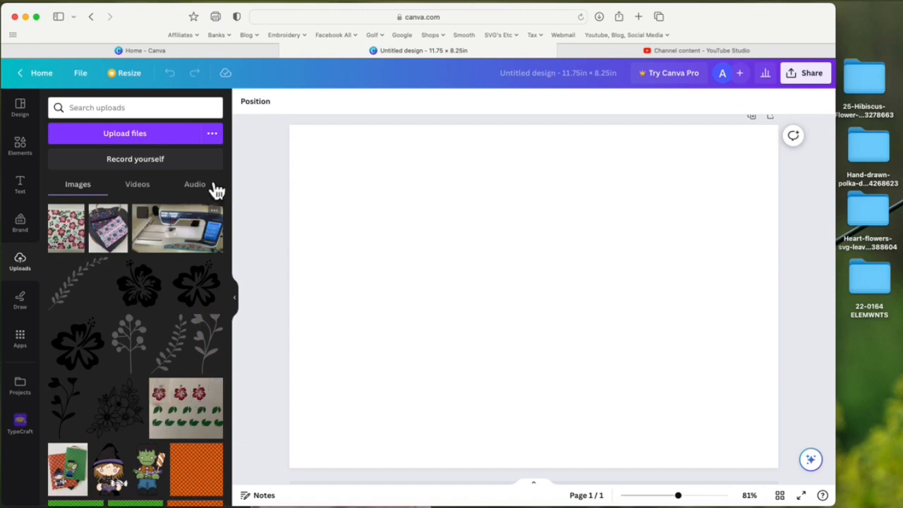
click(135, 145)
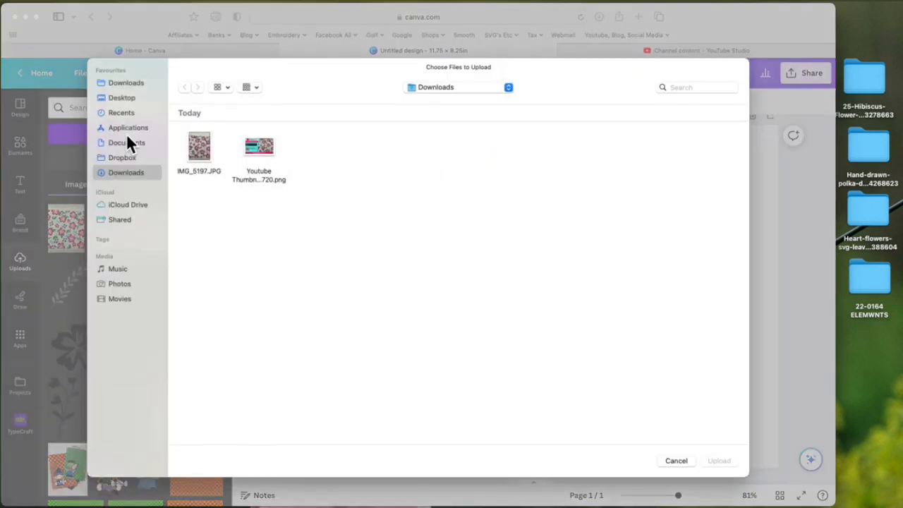
click(127, 101)
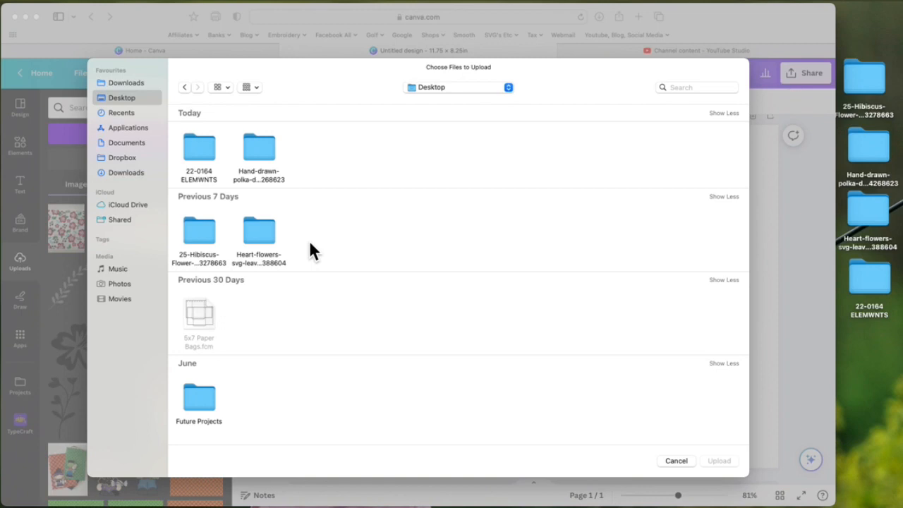
double_click(202, 239)
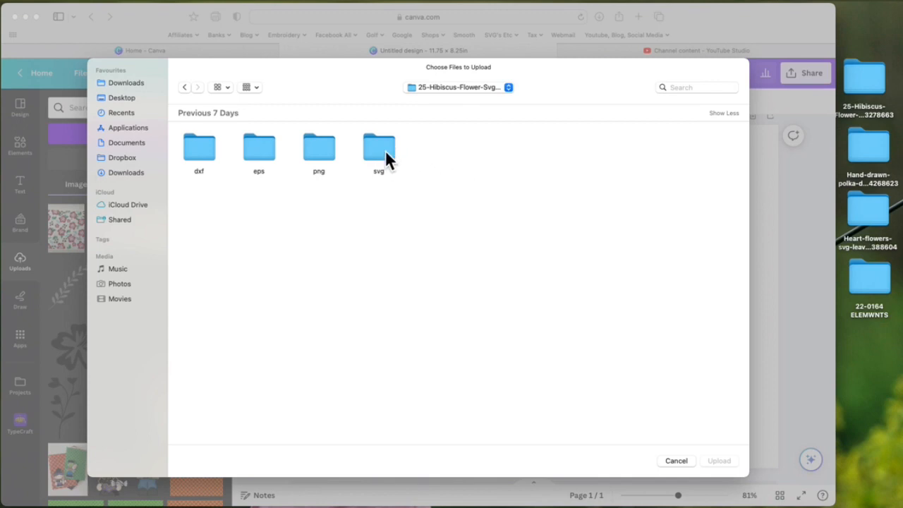
double_click(329, 151)
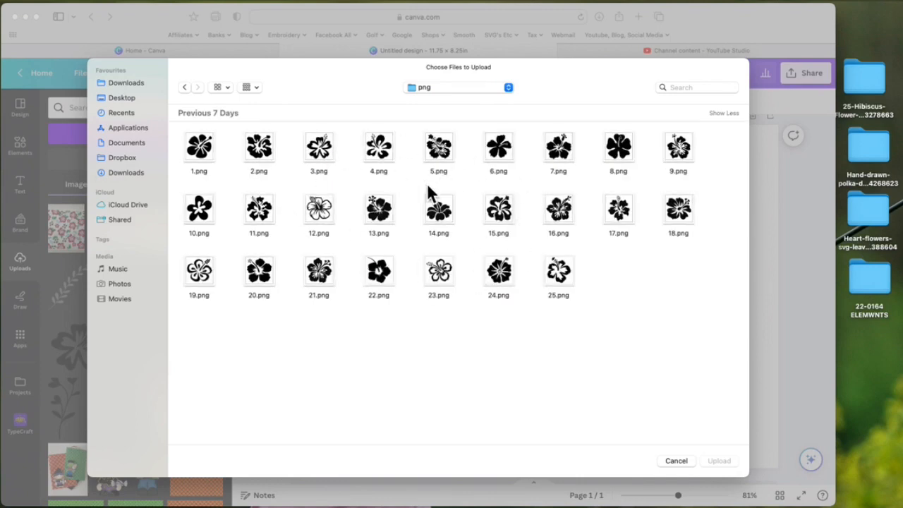
click(185, 87)
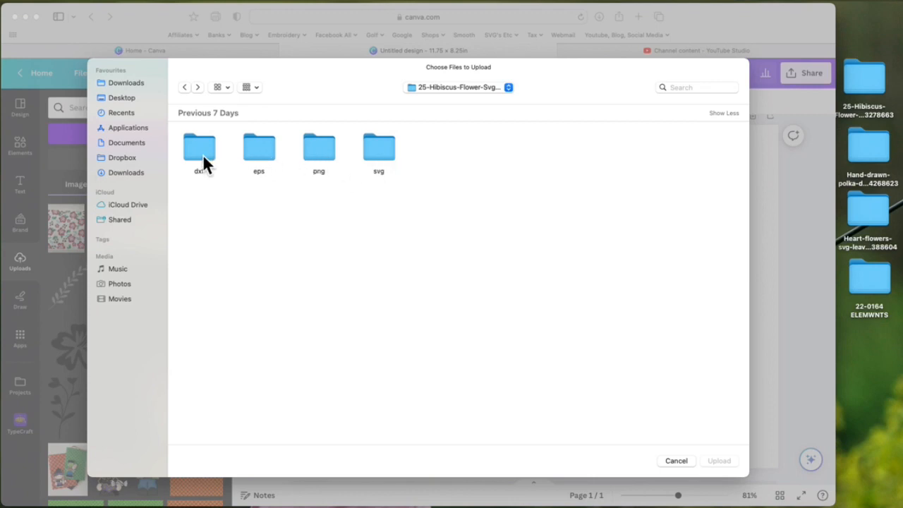
double_click(383, 152)
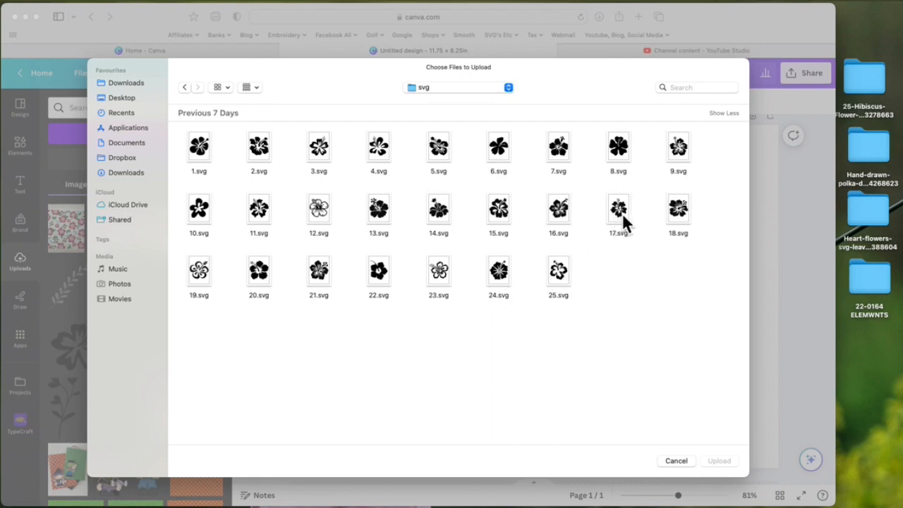
click(323, 275)
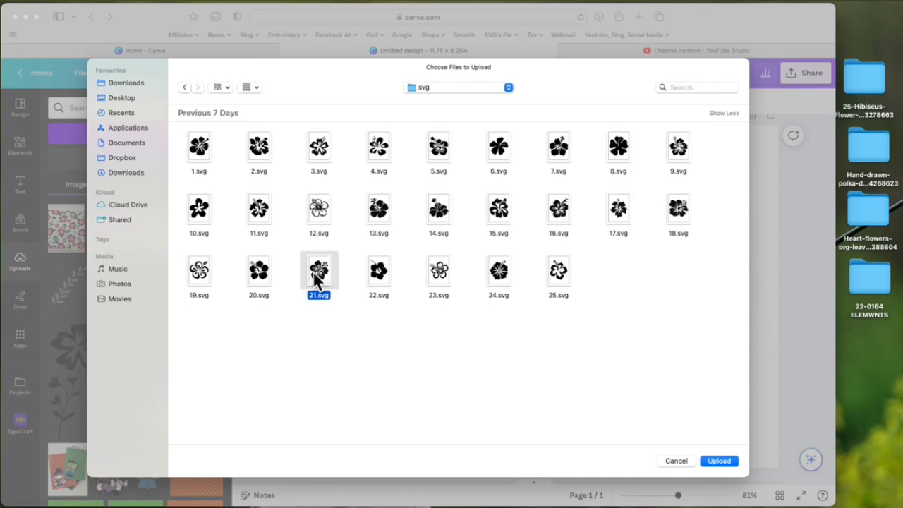
click(719, 461)
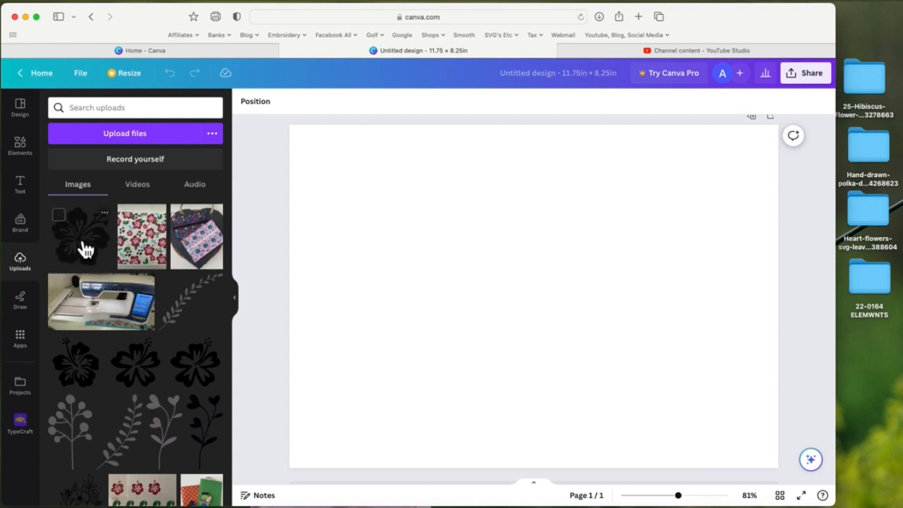
drag(120, 247, 402, 245)
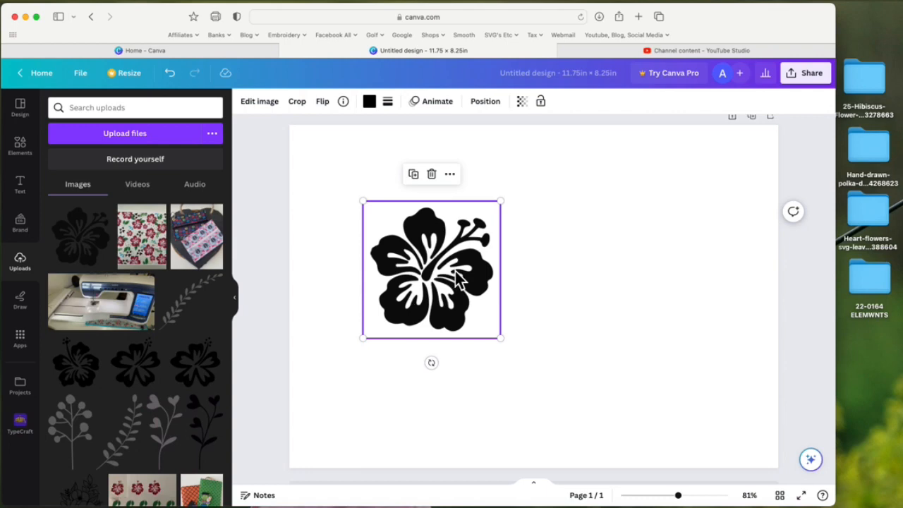
Recolour the hibiscus flower with the custom pink #D6368C
click(377, 106)
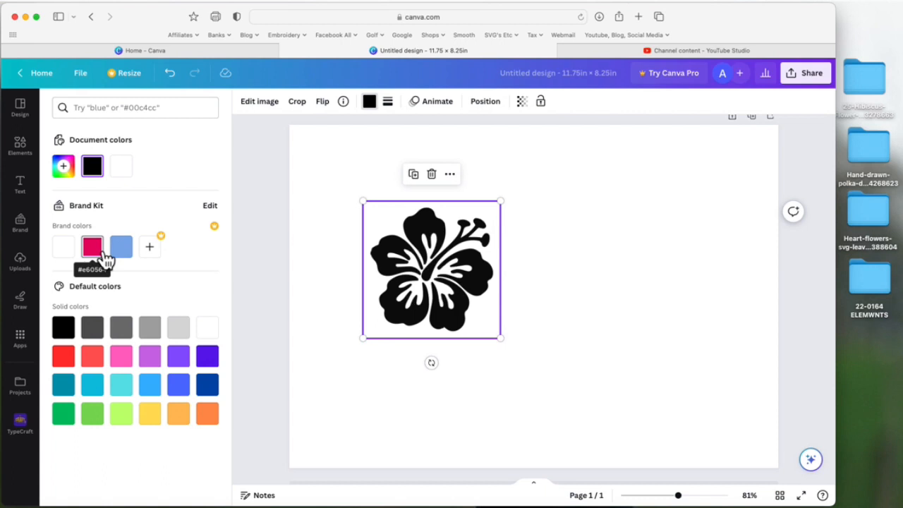
click(74, 172)
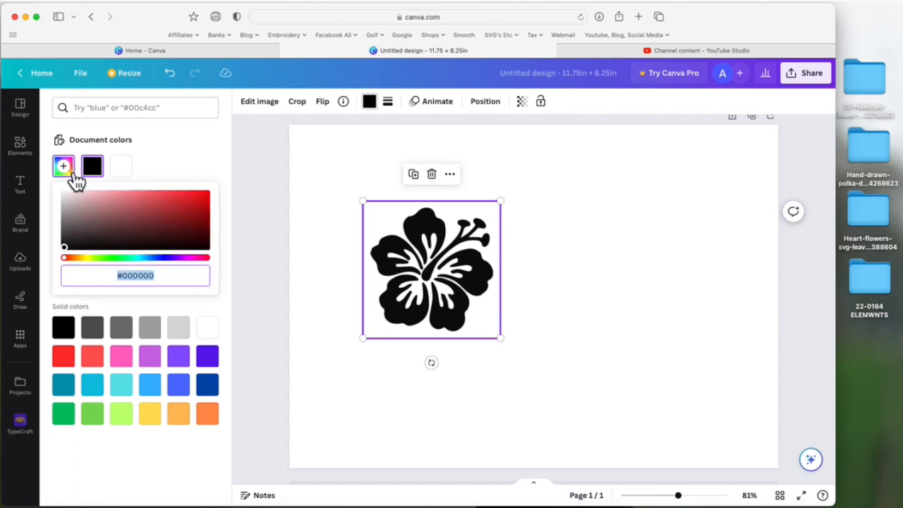
click(68, 246)
mouse_move(68, 246)
mouse_down()
mouse_move(79, 246)
mouse_move(64, 248)
mouse_up()
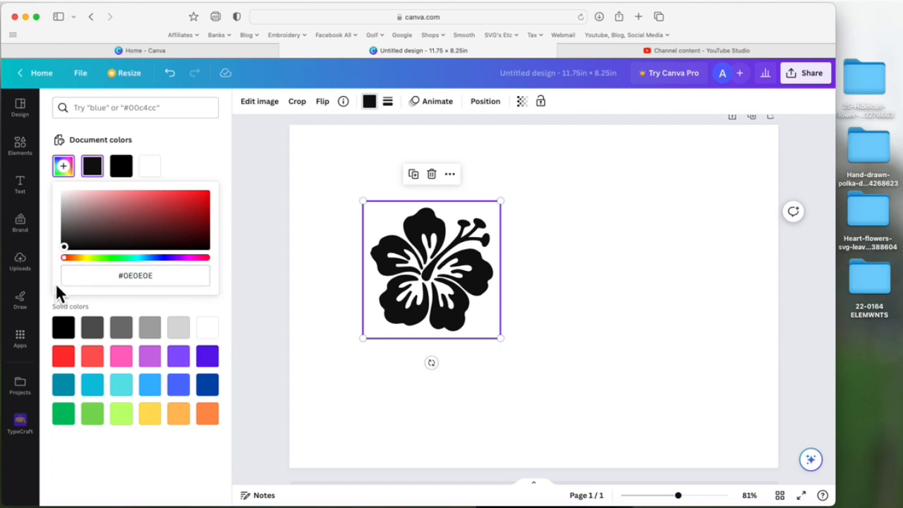
drag(78, 273, 204, 276)
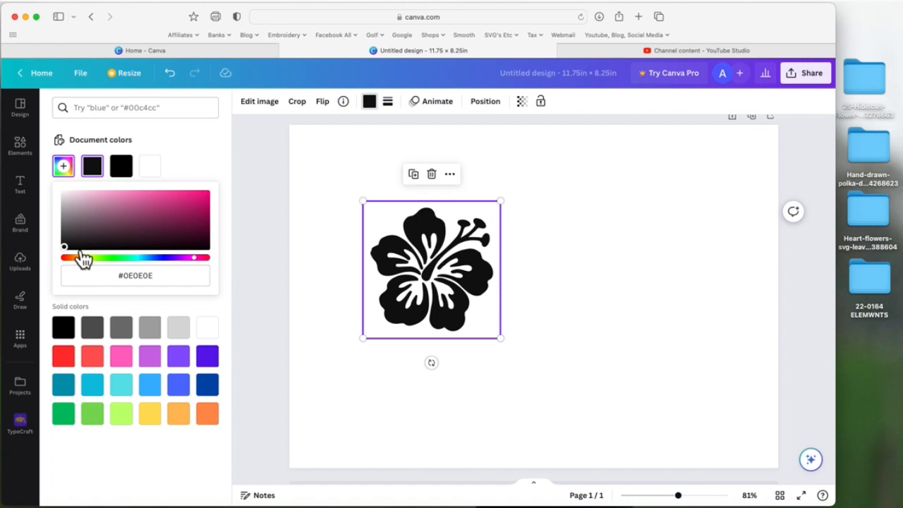
drag(65, 247, 168, 212)
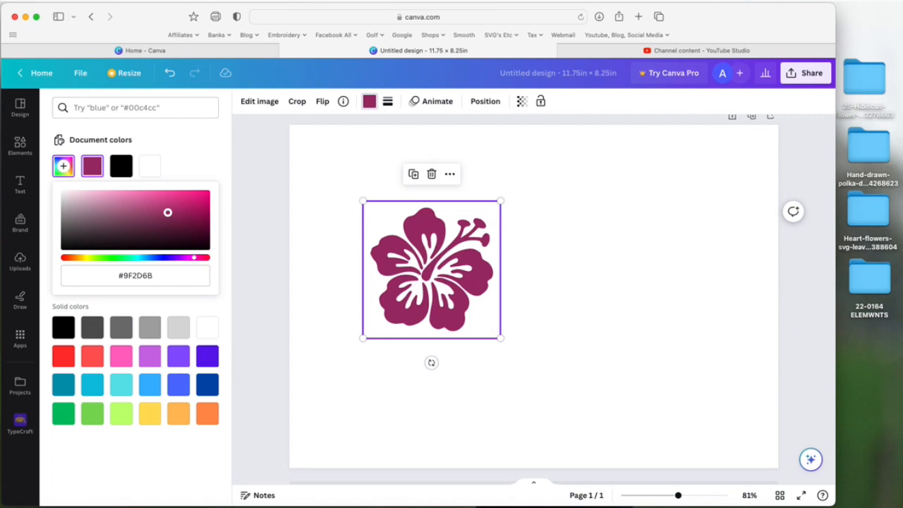
drag(167, 212, 207, 194)
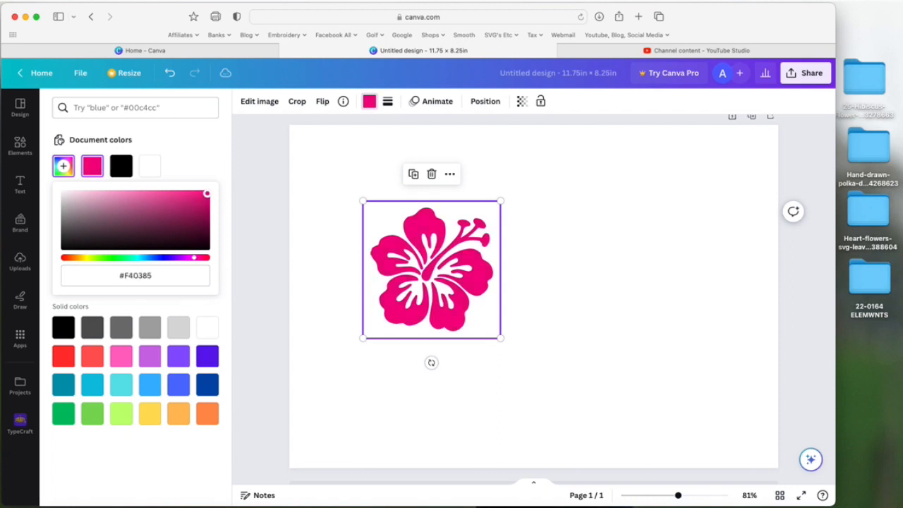
drag(207, 193, 172, 200)
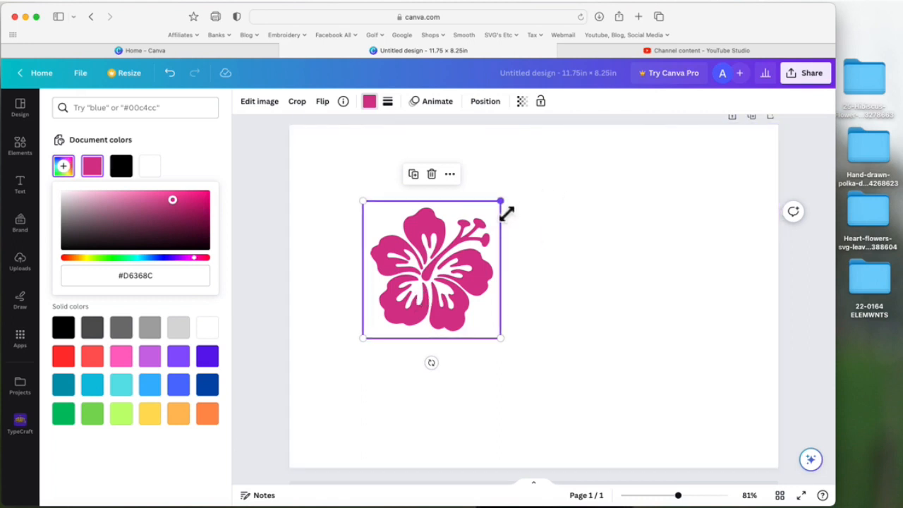
Shrink the hibiscus to about a sixth of the page width and move it to the page's upper-left corner
drag(502, 205, 448, 253)
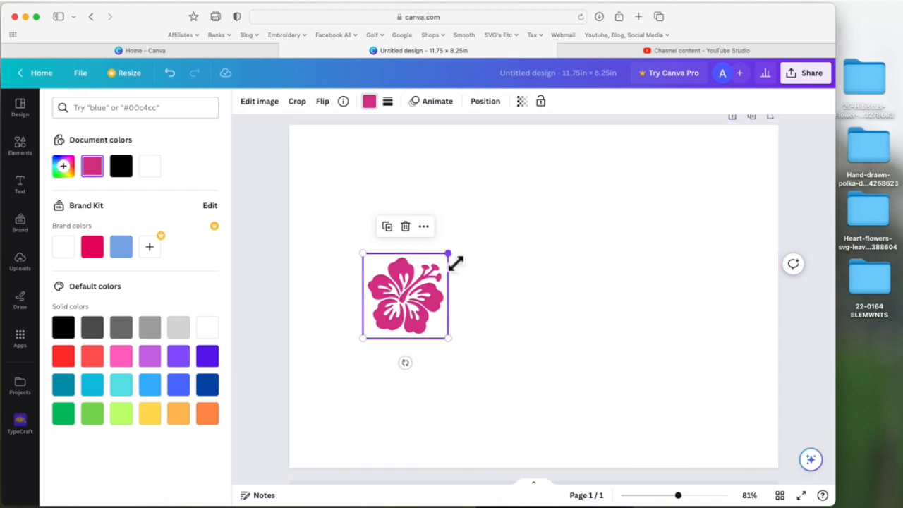
drag(439, 316, 379, 208)
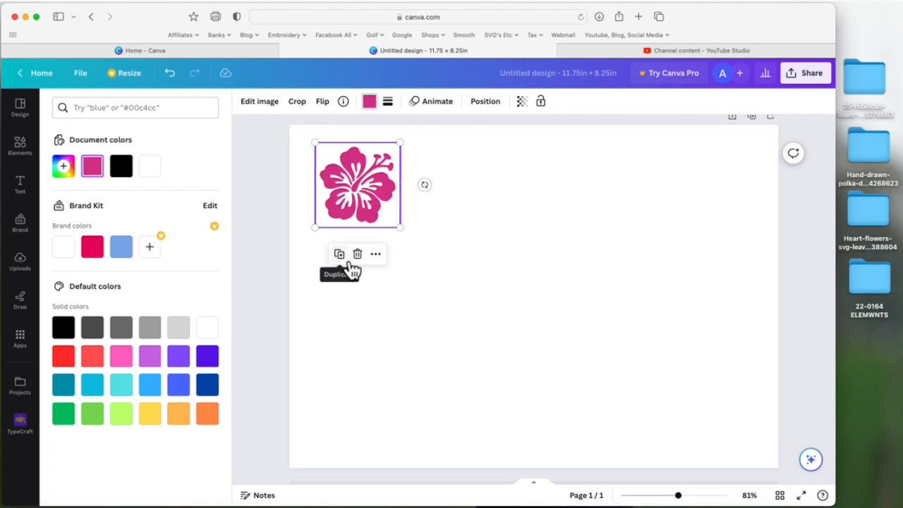
click(386, 260)
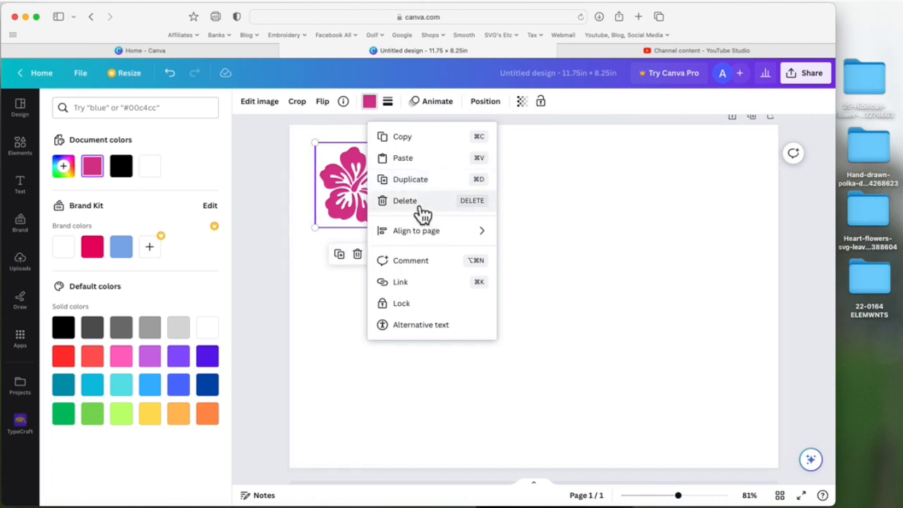
mouse_move(421, 235)
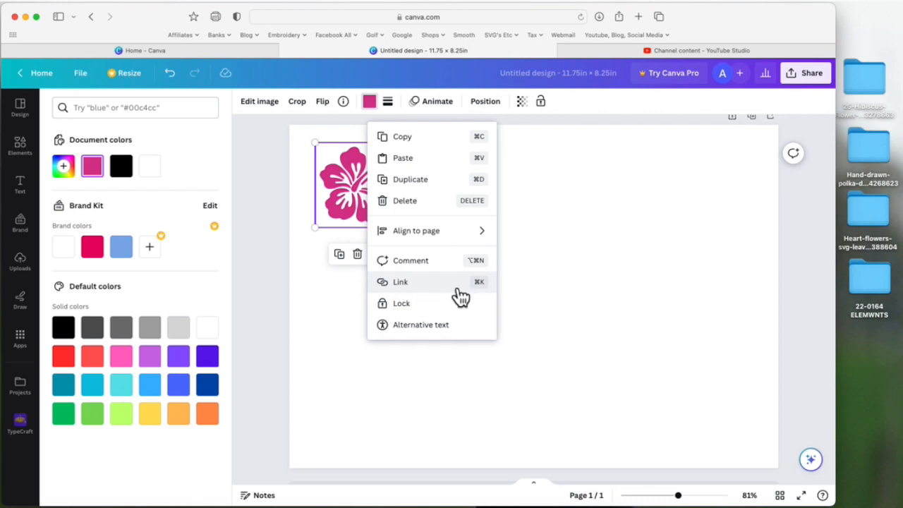
click(542, 277)
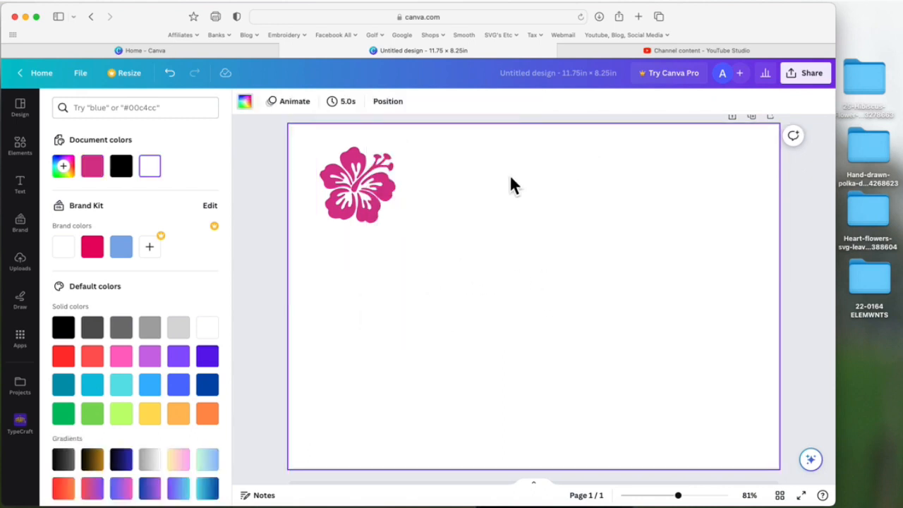
Duplicate the hibiscus, set the copy beside the original running off the page's upper edge, and shift the original closer to the corner
click(392, 188)
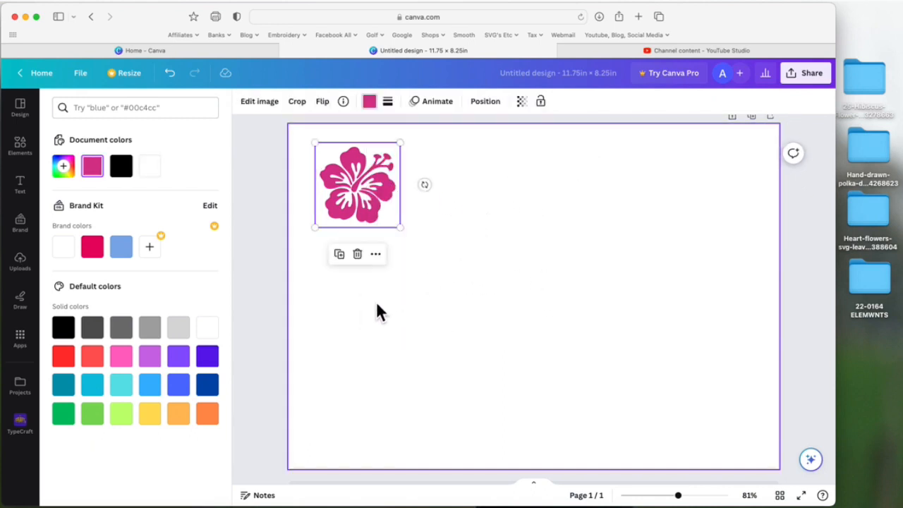
click(341, 257)
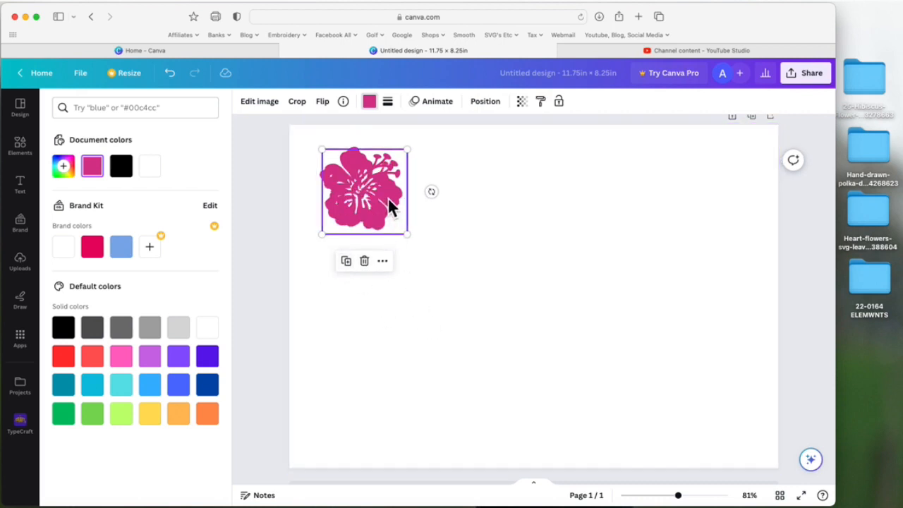
drag(389, 204, 463, 155)
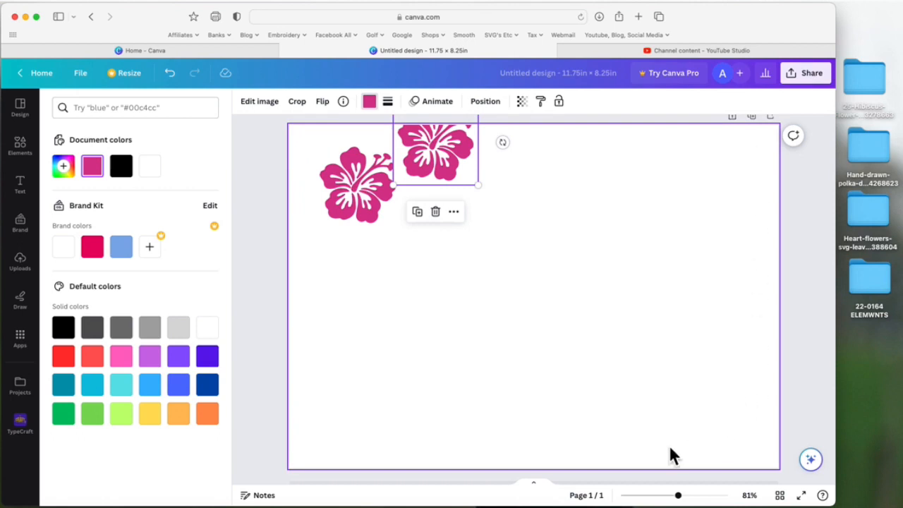
click(366, 208)
drag(367, 209, 358, 208)
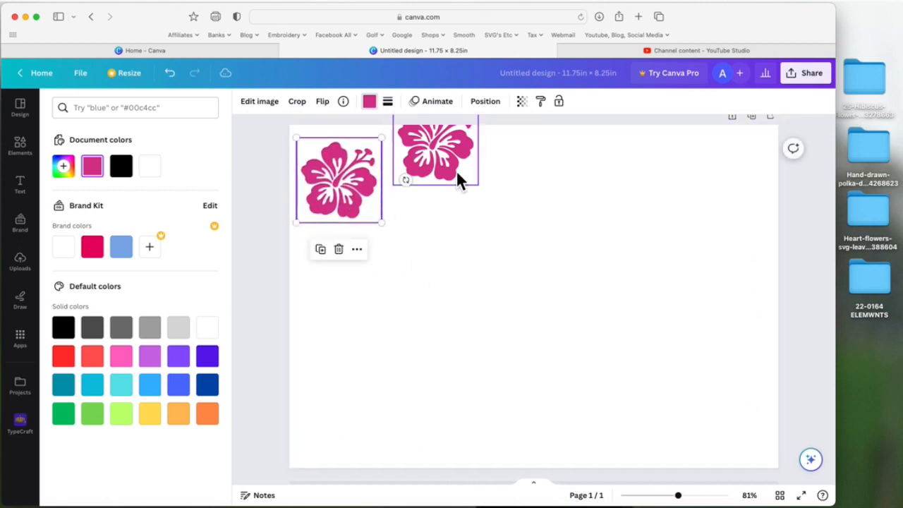
drag(459, 180, 452, 174)
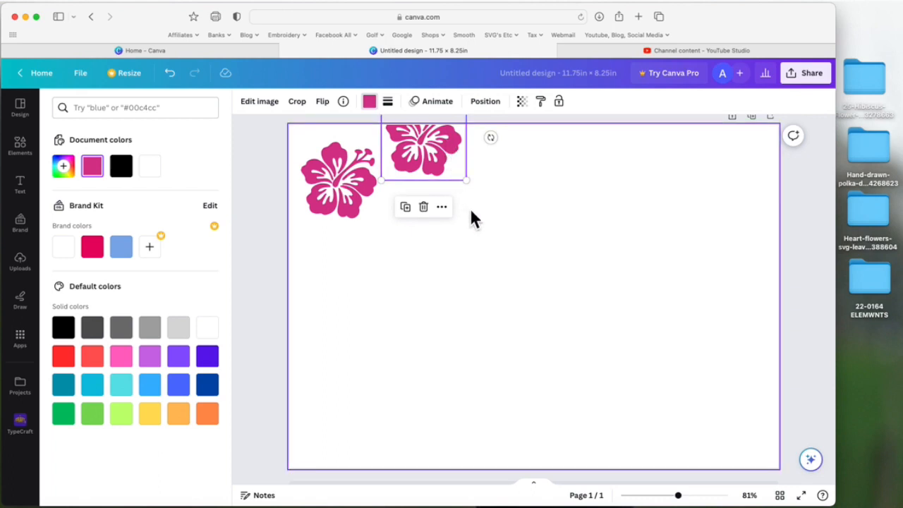
Duplicate both hibiscus flowers together and move the copied pair into the empty area below the originals
click(467, 255)
drag(476, 225, 325, 130)
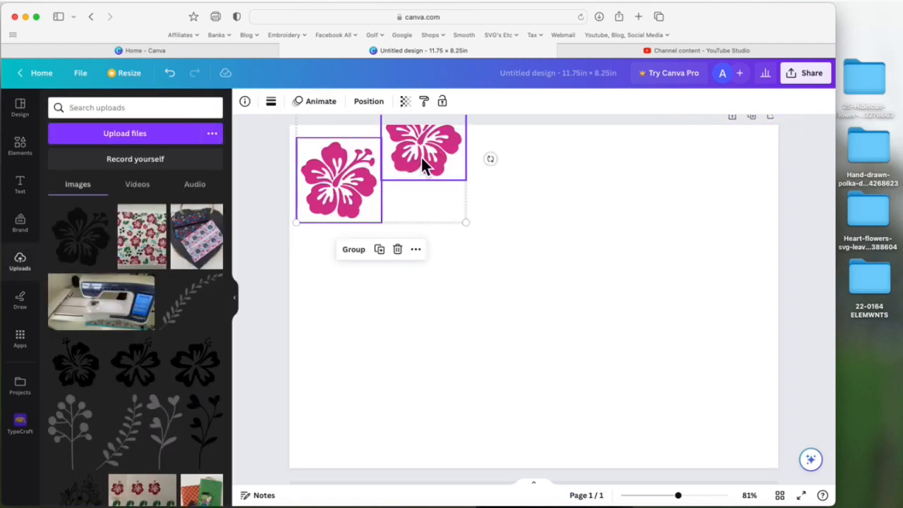
click(388, 256)
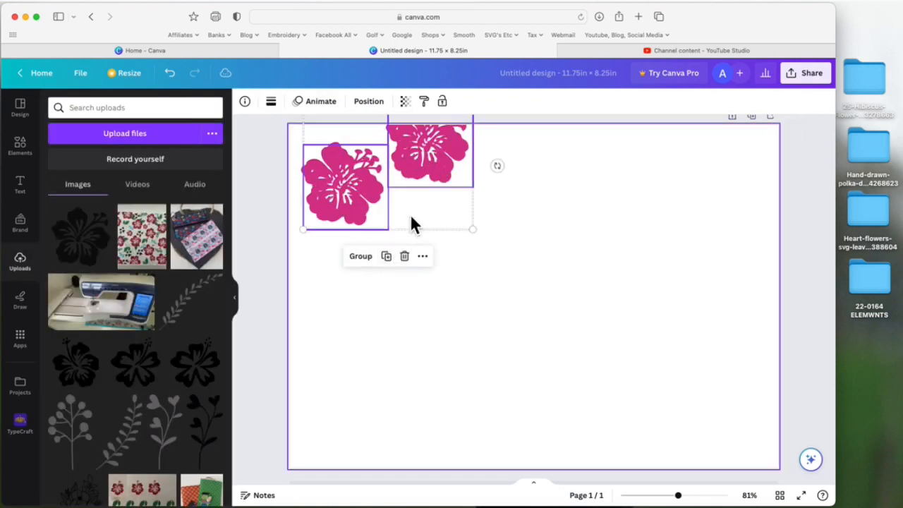
drag(433, 163, 467, 344)
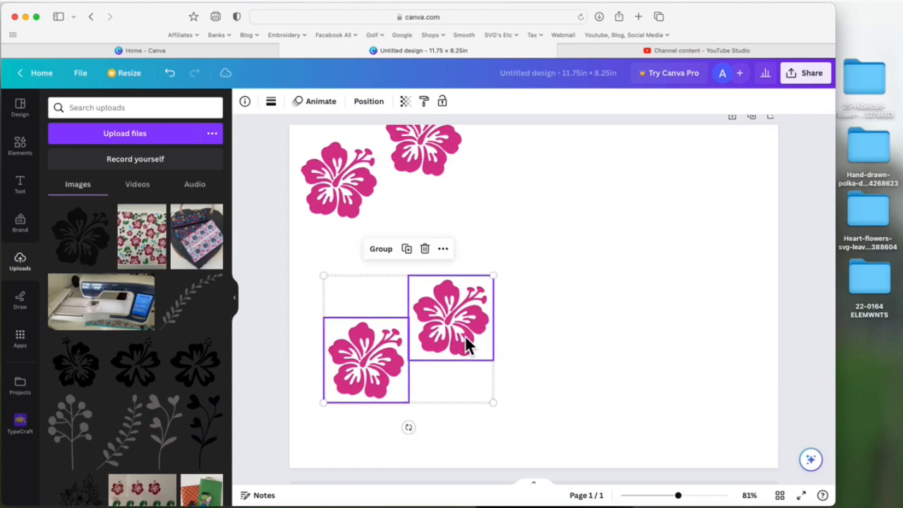
Rotate the copied pair and place the flowers below the originals, one running off the page's left edge and one beside it
drag(409, 428, 395, 262)
click(504, 336)
drag(409, 298, 421, 266)
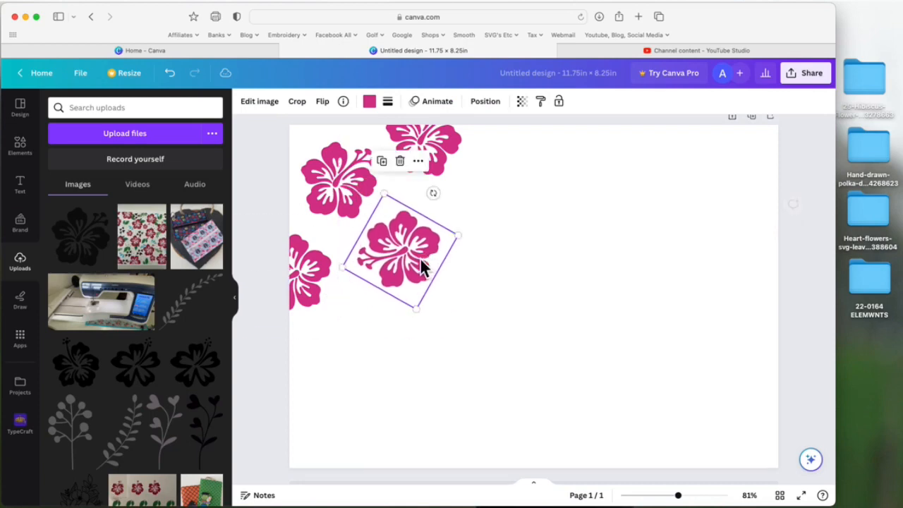
click(471, 336)
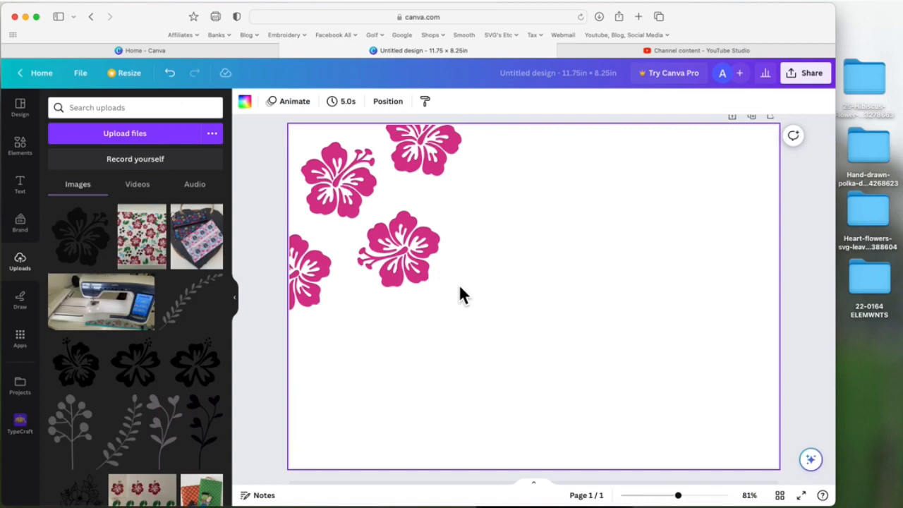
scroll(458, 287, up, 1)
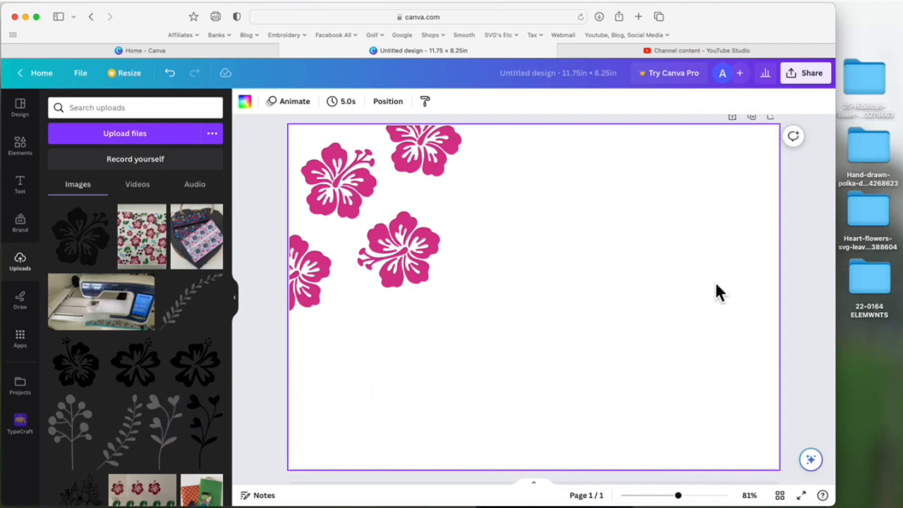
Upload 22-0164 ELEMWNTS-10.svg and 22-0164 ELEMWNTS-12.svg from the SVG subfolder of the desktop's 22-0164 ELEMWNTS folder
click(124, 137)
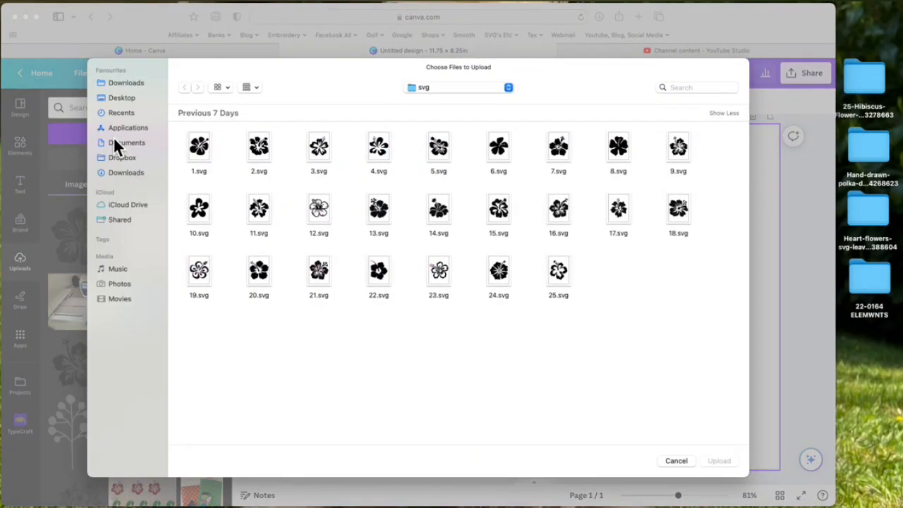
click(122, 98)
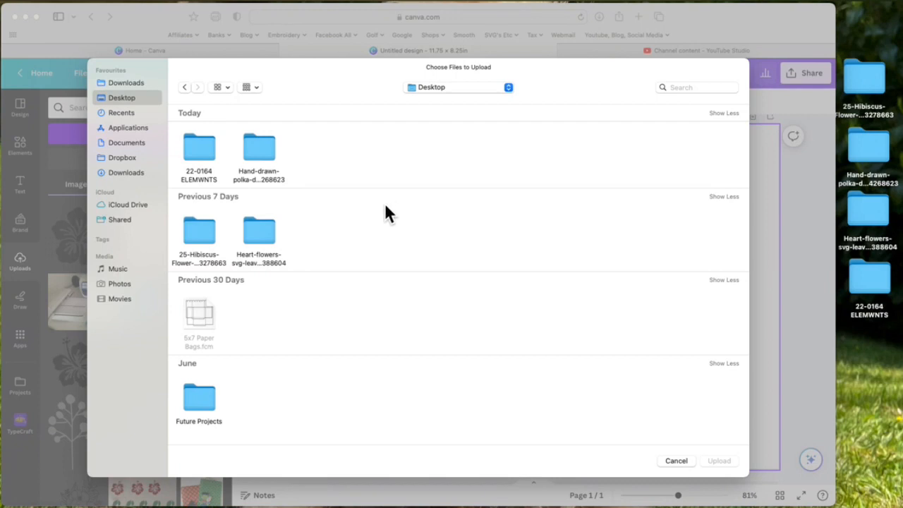
click(201, 152)
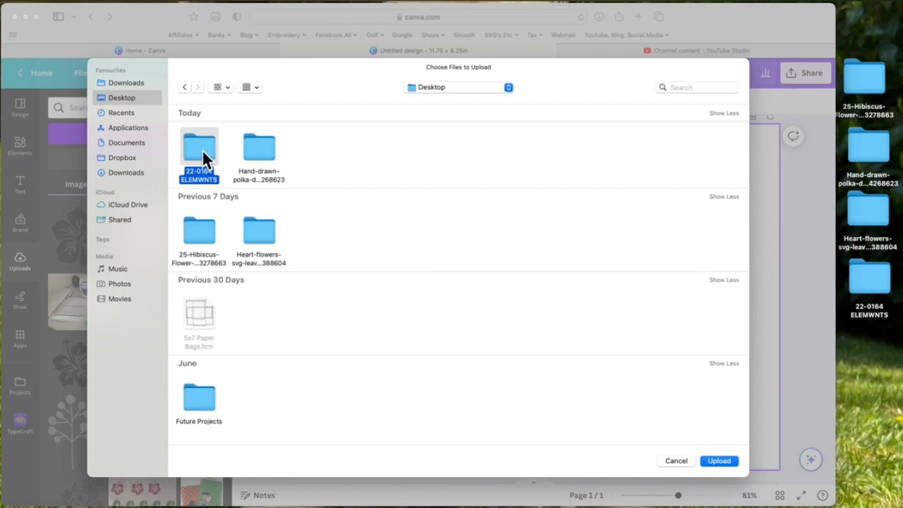
double_click(203, 156)
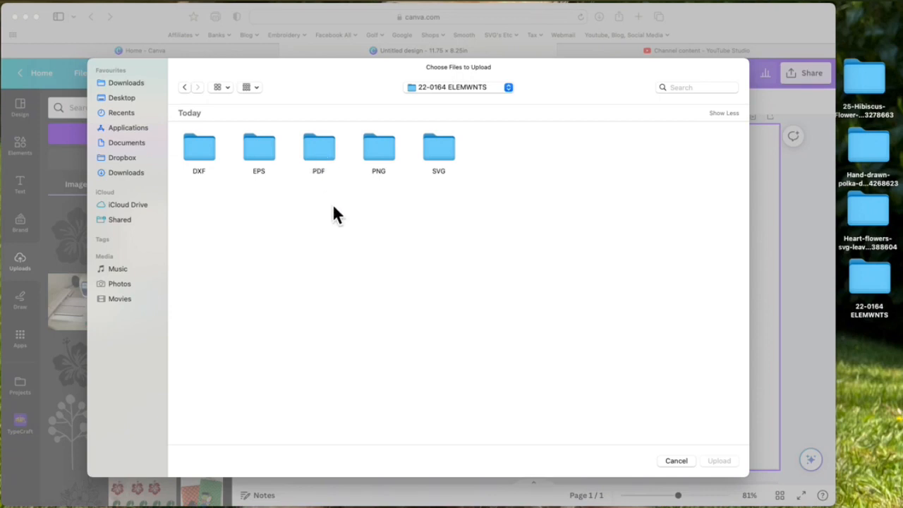
double_click(445, 156)
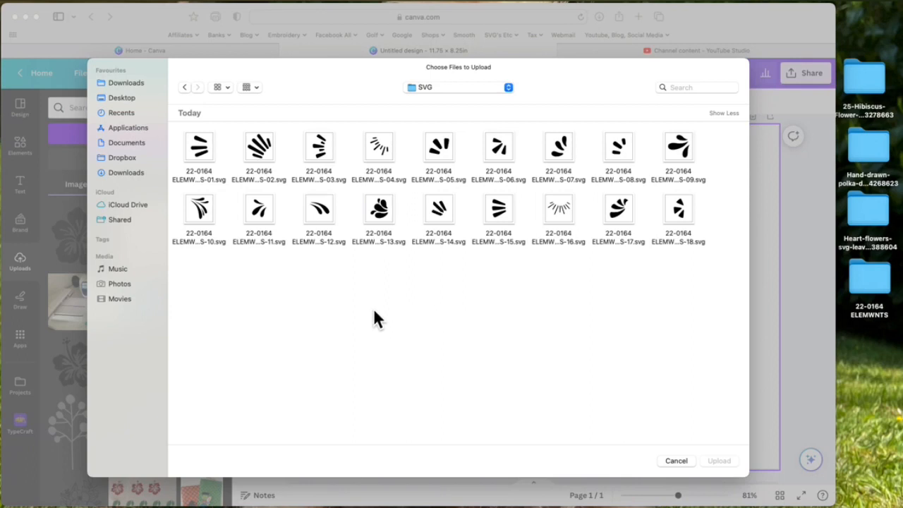
click(201, 210)
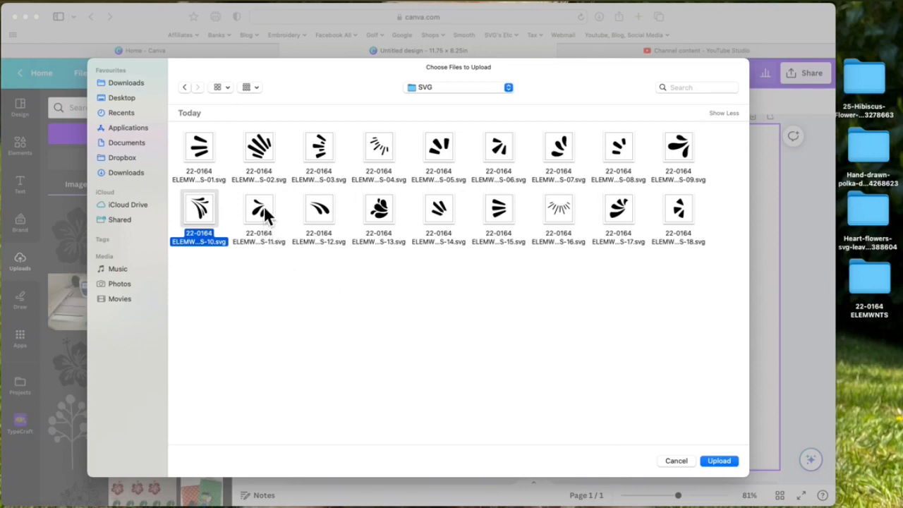
super+click(320, 212)
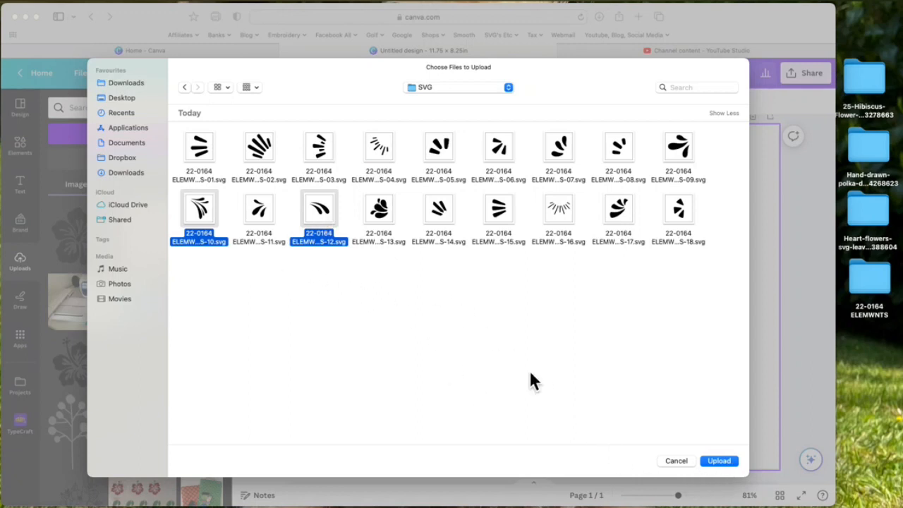
click(728, 462)
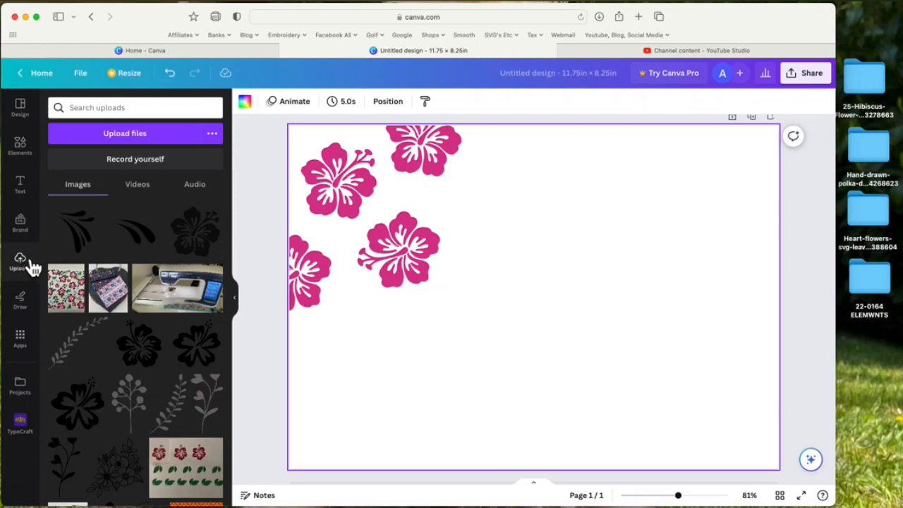
Add both uploaded swirl graphics to the page, keeping the five-stroke swirl clear of the flowers and the two-stroke swirl below it
click(90, 240)
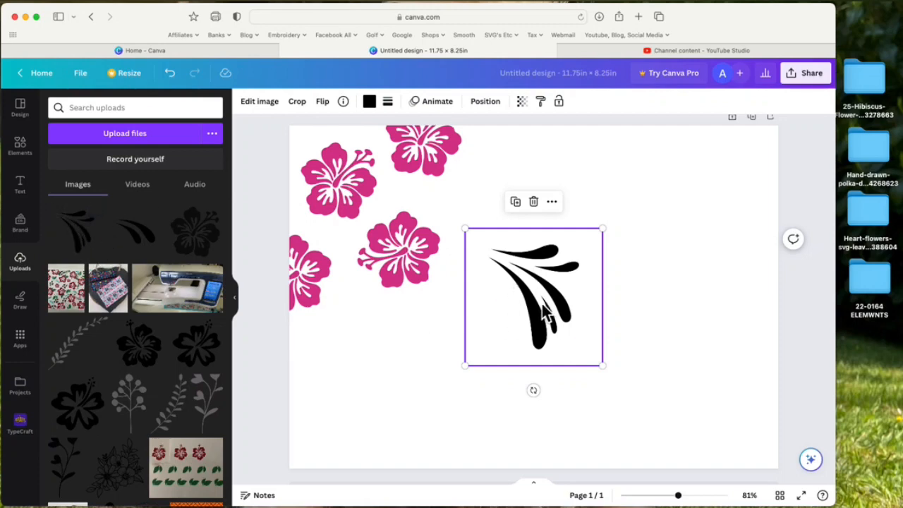
drag(147, 247, 423, 379)
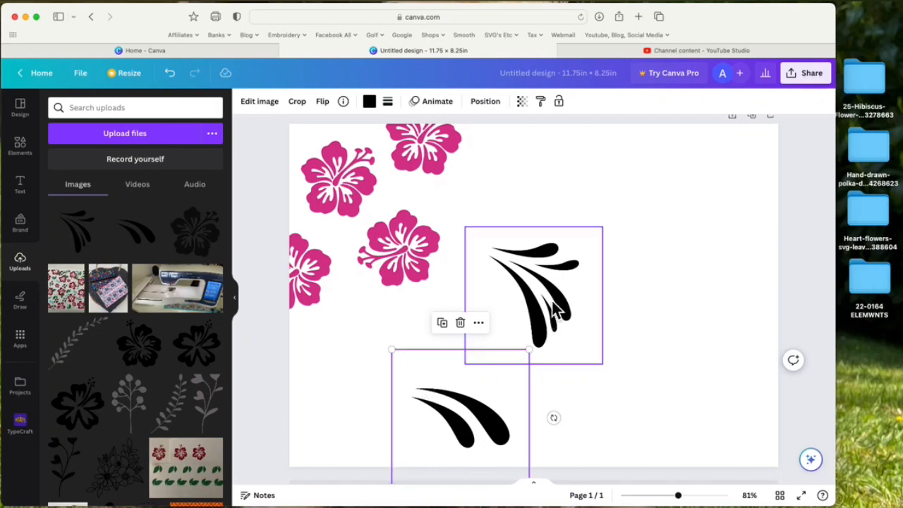
drag(542, 323, 561, 284)
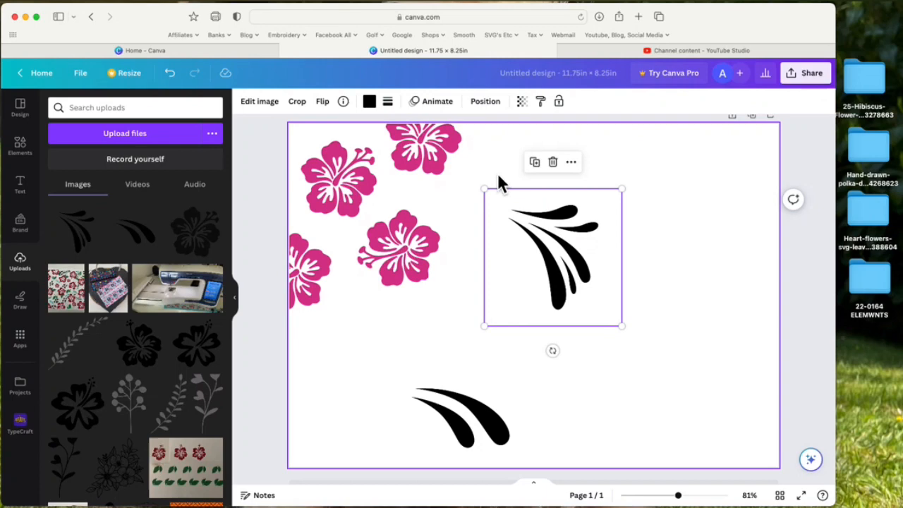
Recolour the five-stroke swirl turquoise and shrink it to about a tenth of the page width
click(383, 106)
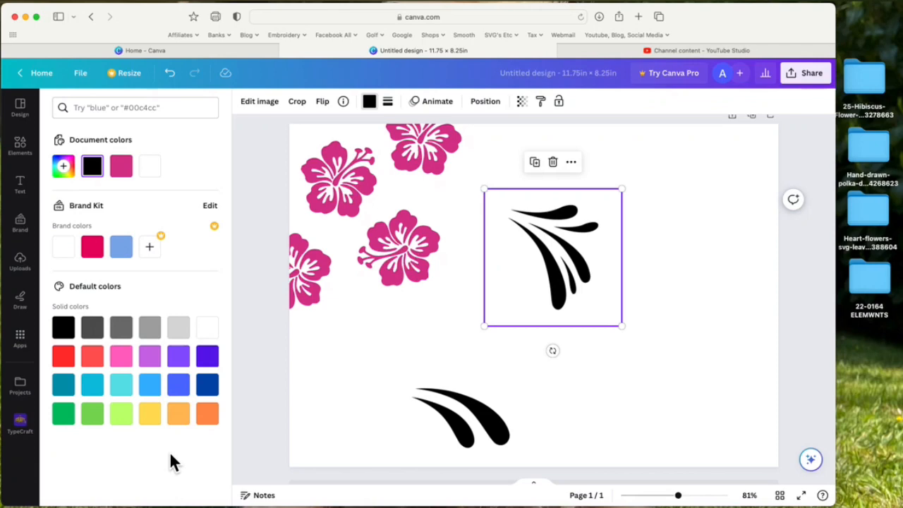
click(130, 392)
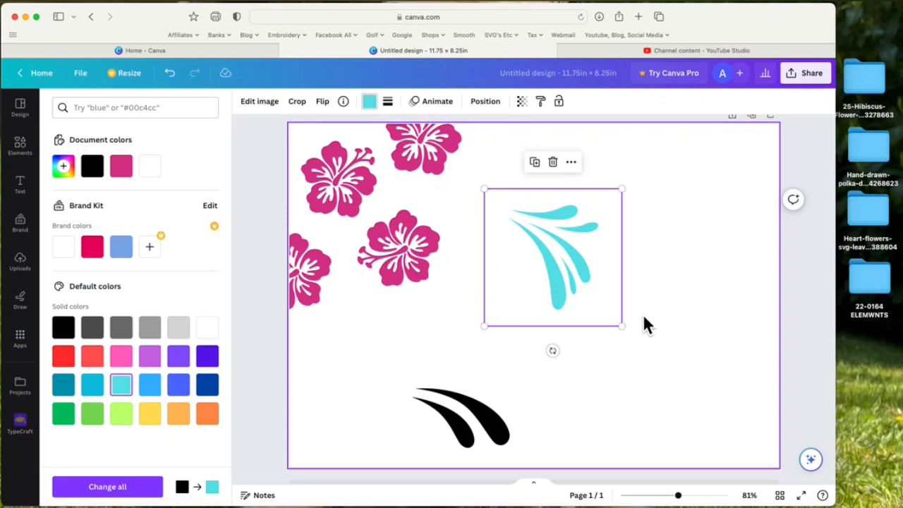
drag(625, 330, 534, 240)
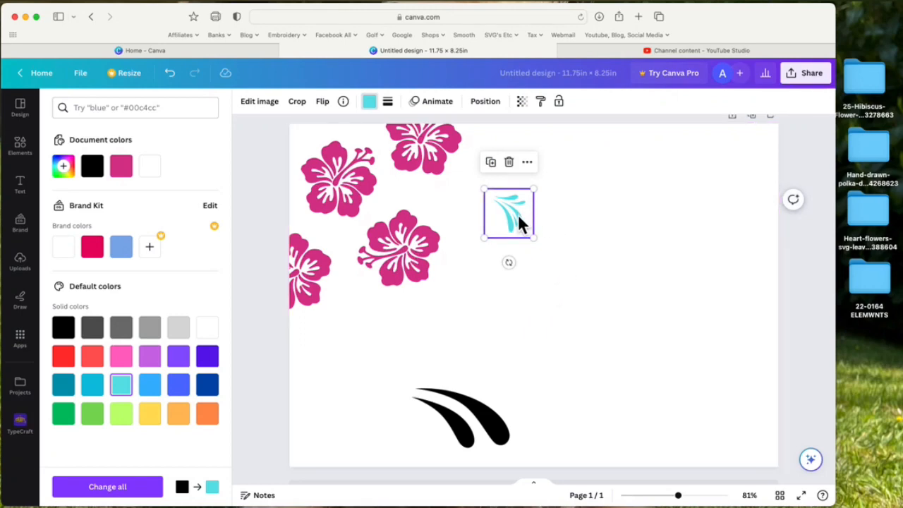
Place three rotated turquoise swirls around the hibiscuses: in the page's upper-left corner, between the right-hand flowers, and below the first flower
drag(518, 214, 518, 243)
drag(511, 281, 534, 211)
drag(514, 242, 319, 137)
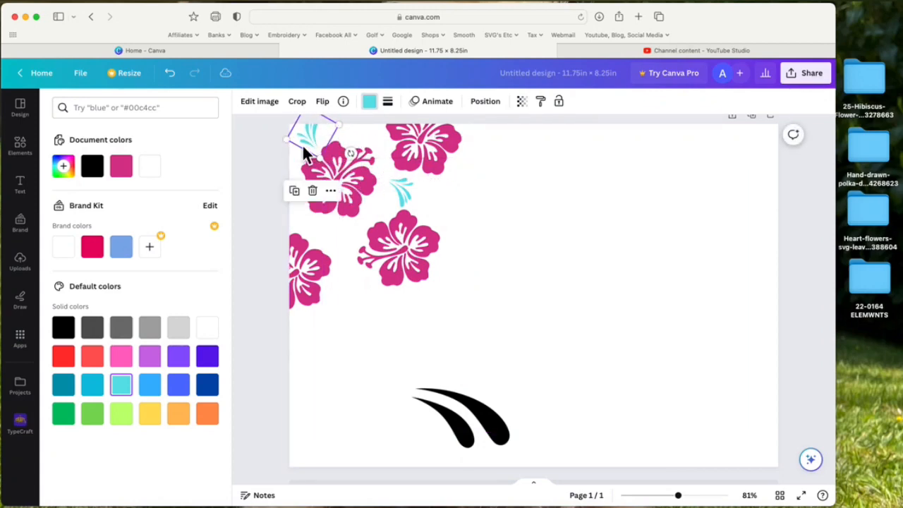
click(296, 192)
drag(329, 146, 364, 366)
drag(357, 326, 354, 242)
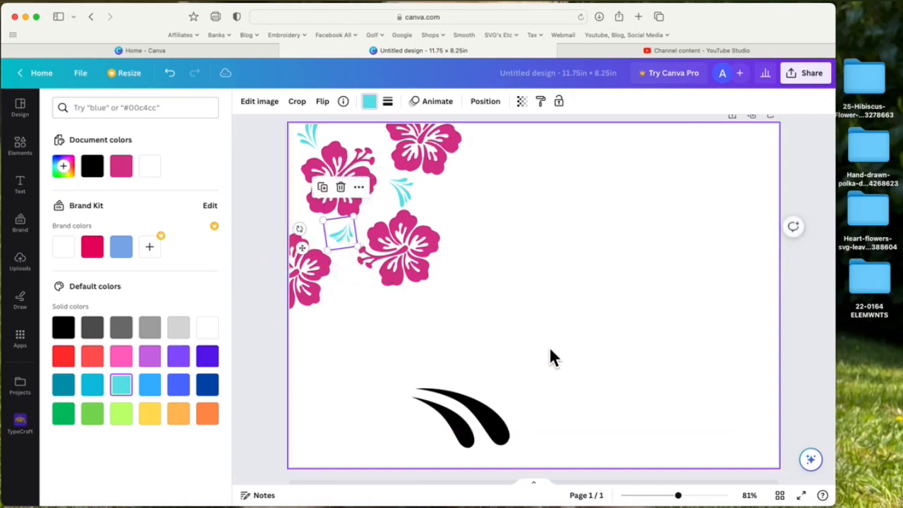
Recolour the two-stroke swirl dark blue, shrink and rotate it, and place it between the two lower hibiscuses
drag(498, 424, 565, 282)
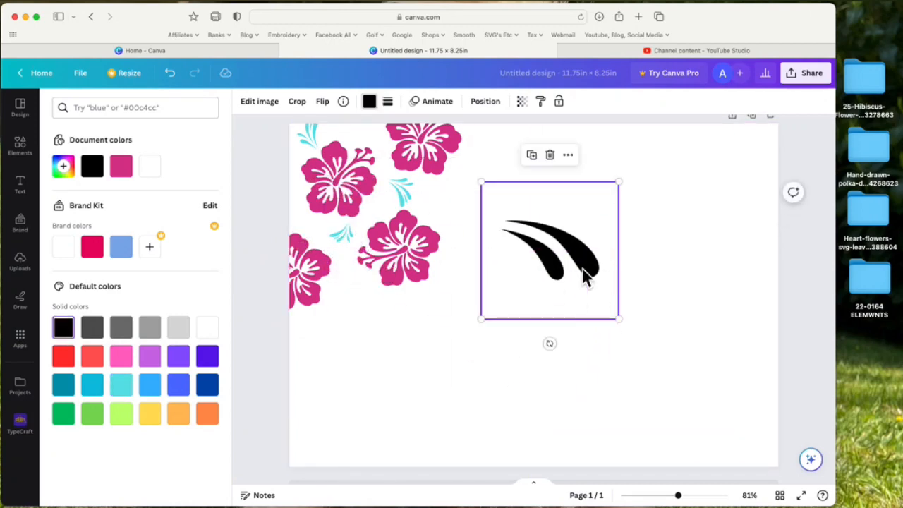
click(381, 107)
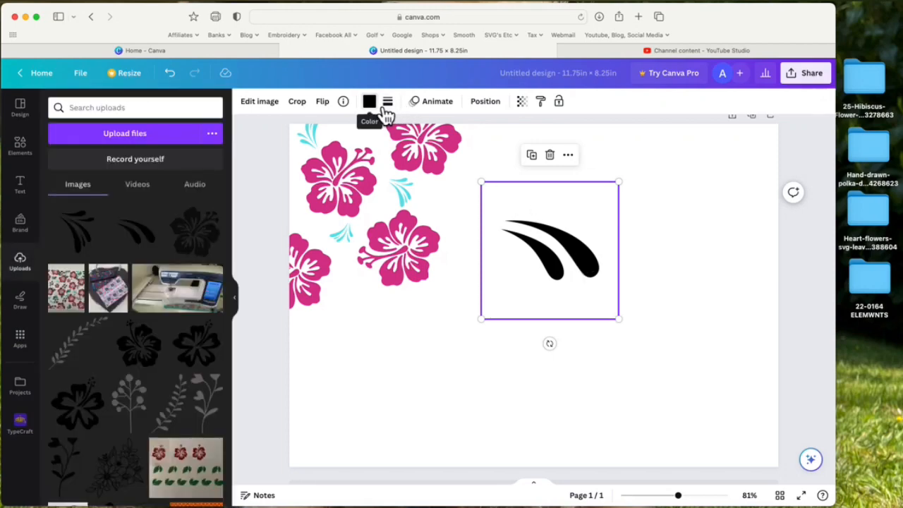
click(386, 110)
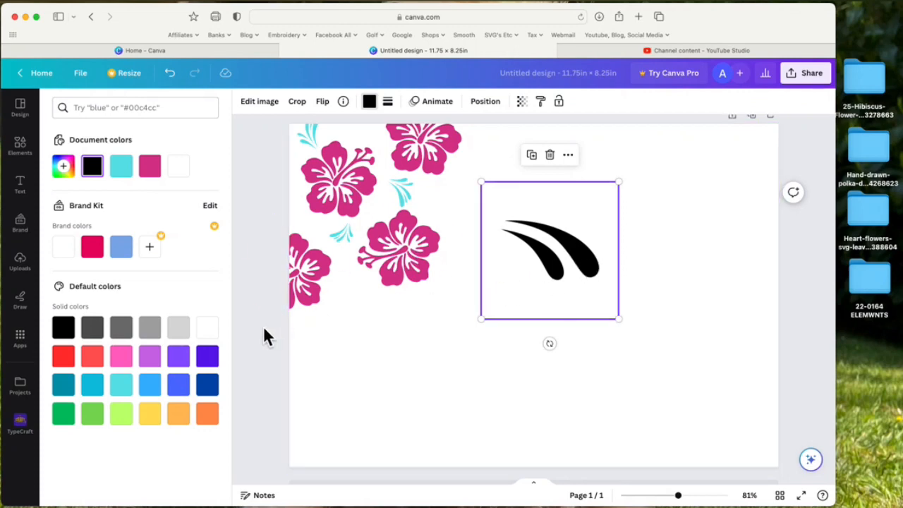
click(179, 385)
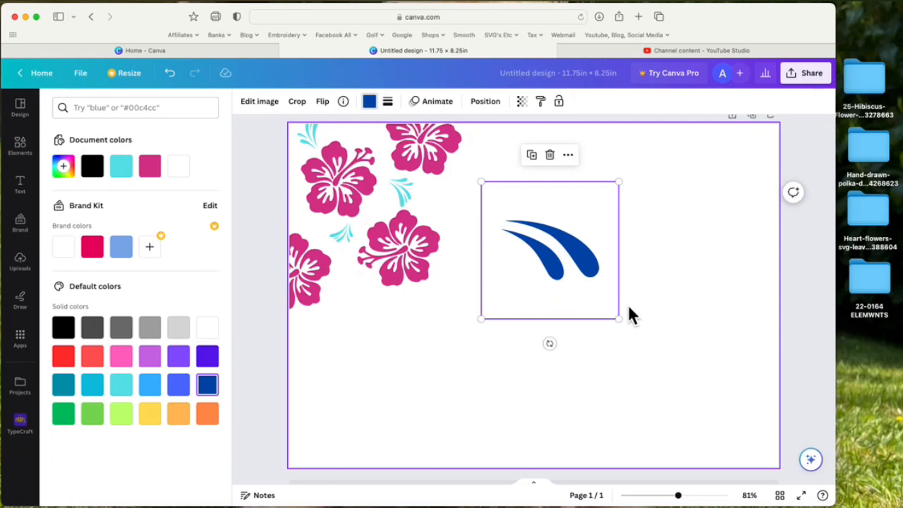
drag(621, 320, 354, 276)
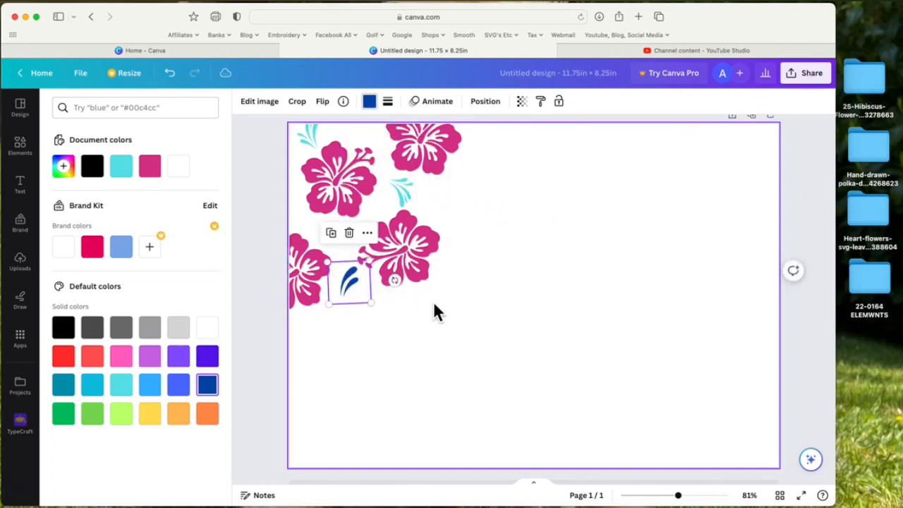
Search the design elements for "leaf" and browse the full set of graphics results
click(413, 308)
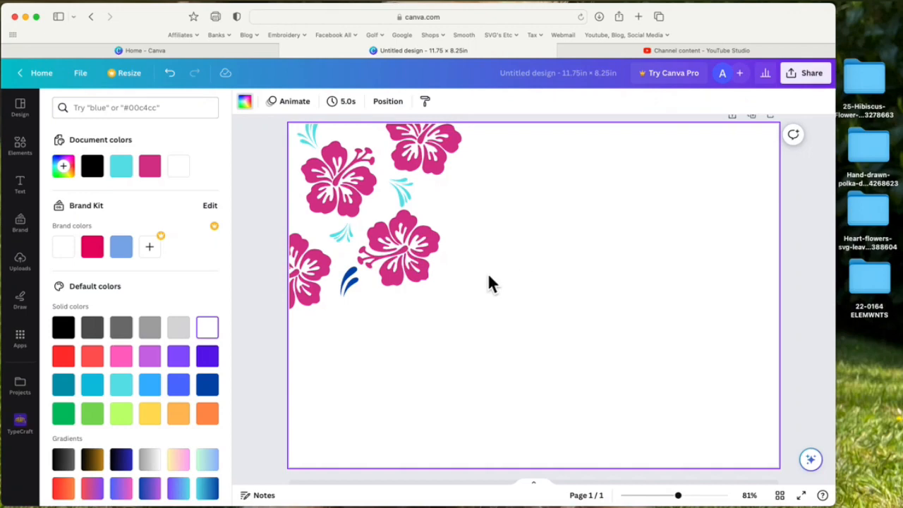
click(29, 156)
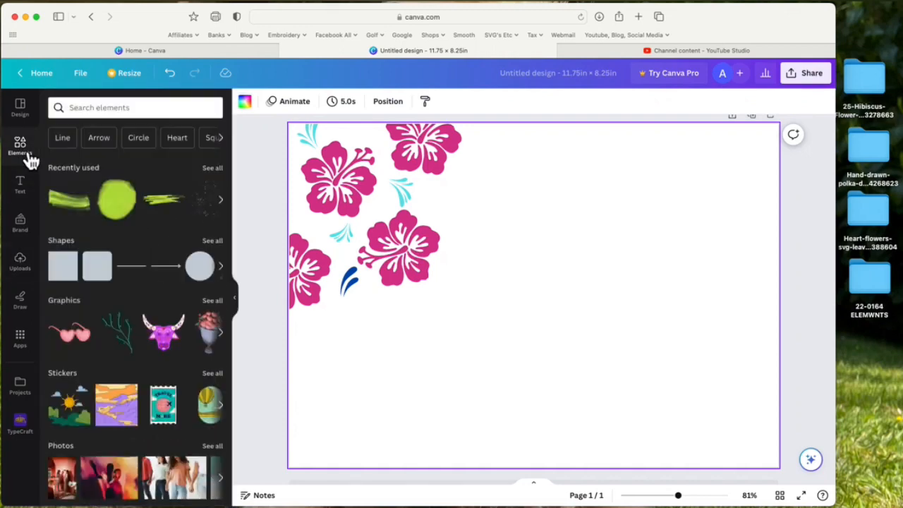
click(143, 110)
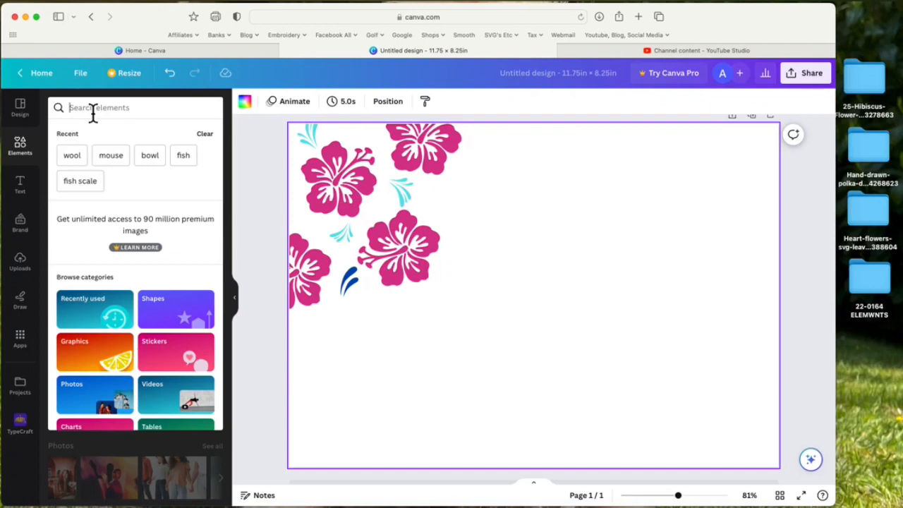
text(leaf)
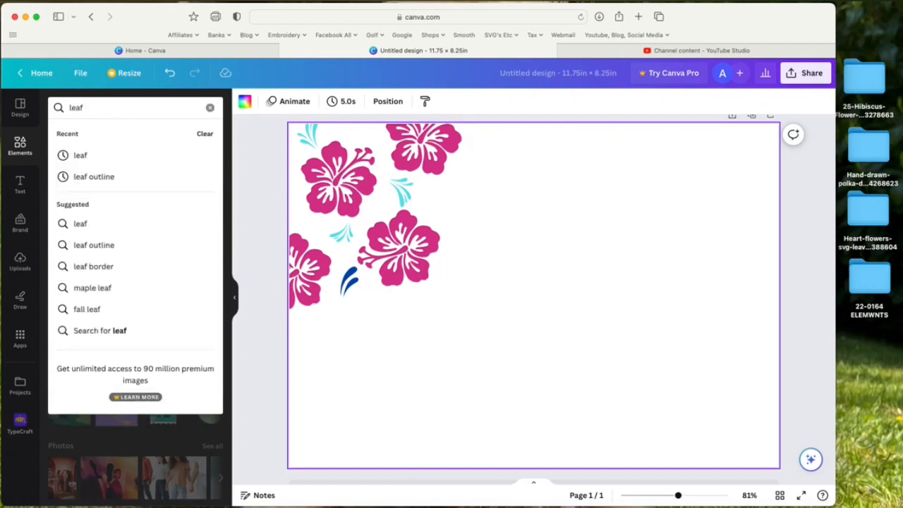
key(Return)
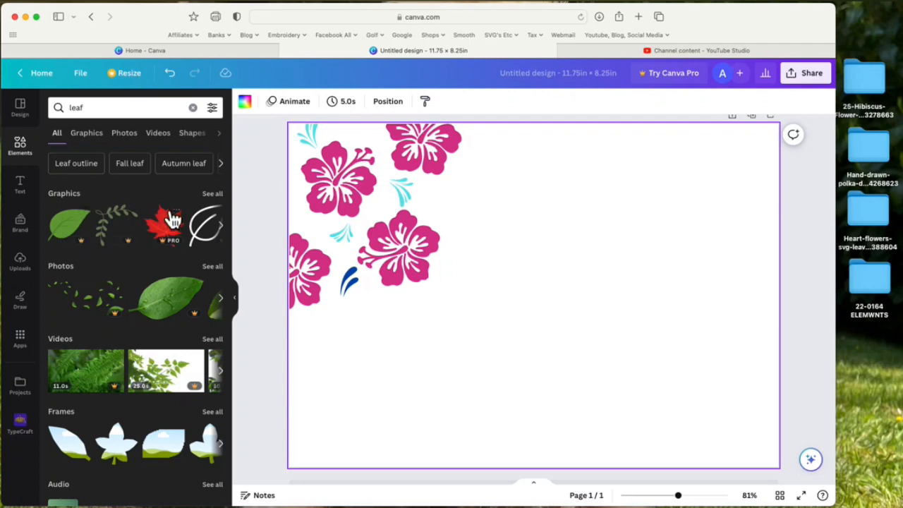
click(219, 197)
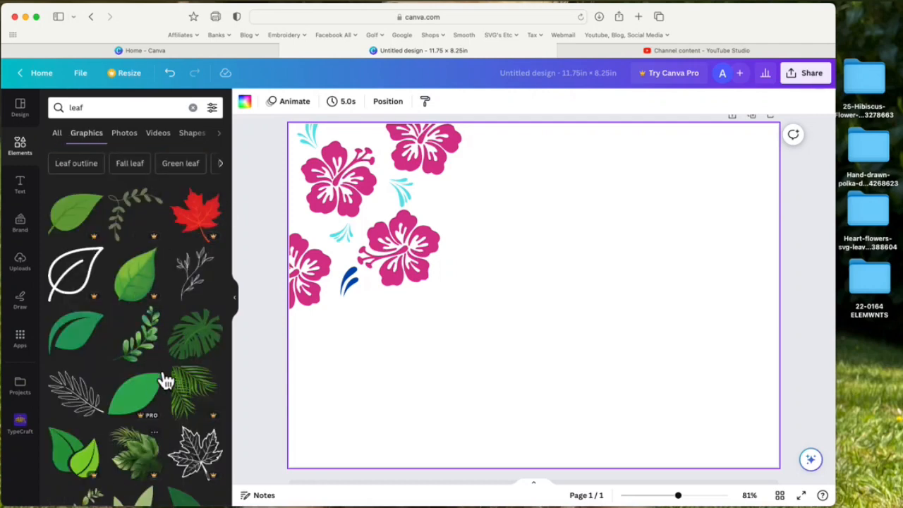
scroll(161, 352, down, 10)
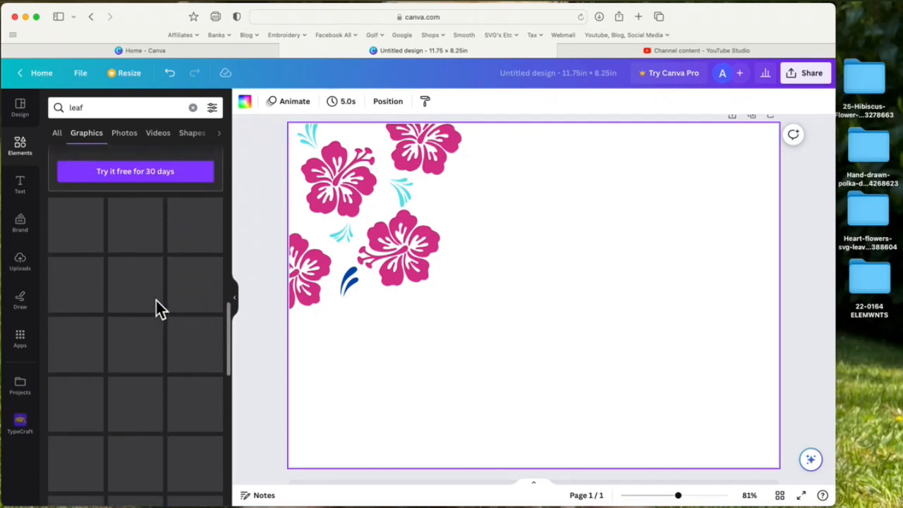
scroll(156, 300, down, 10)
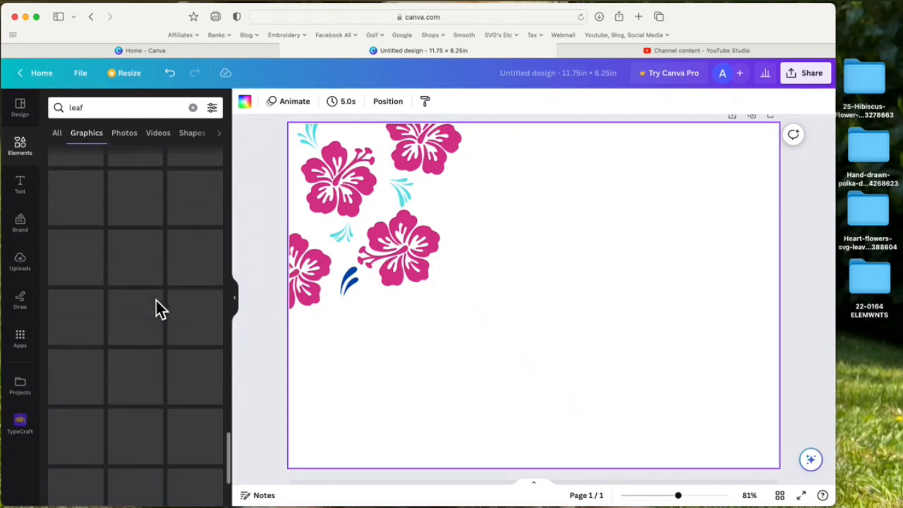
scroll(156, 301, up, 20)
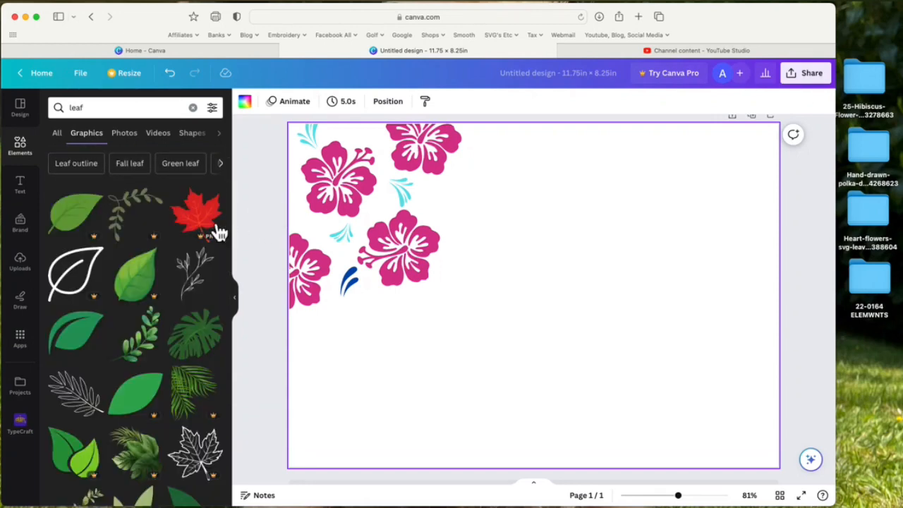
click(88, 228)
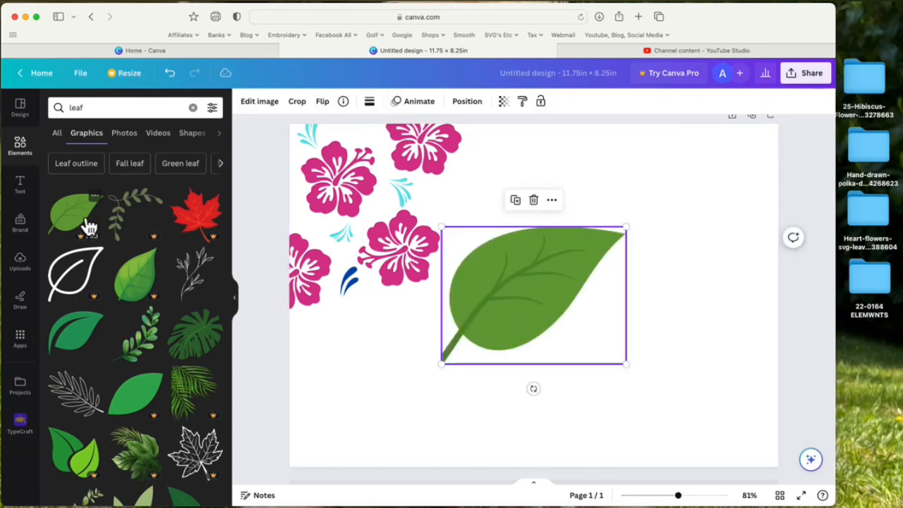
drag(636, 235, 431, 229)
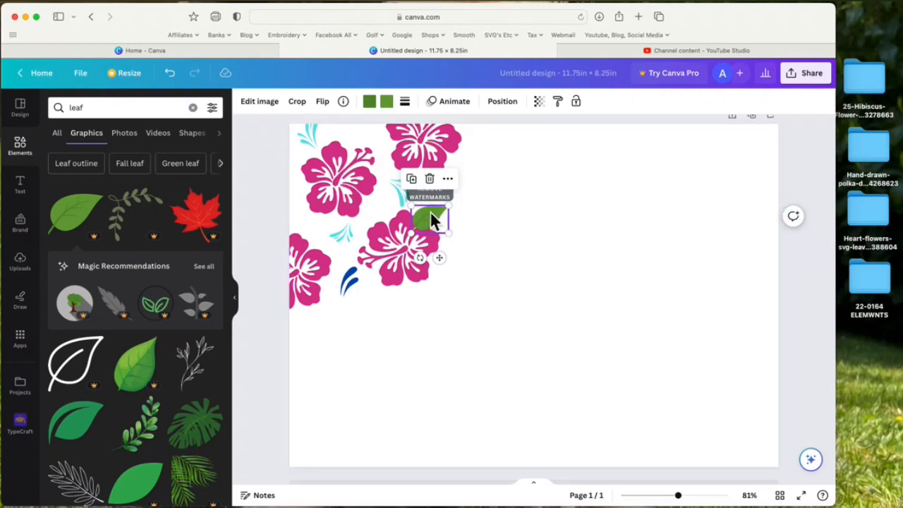
click(430, 179)
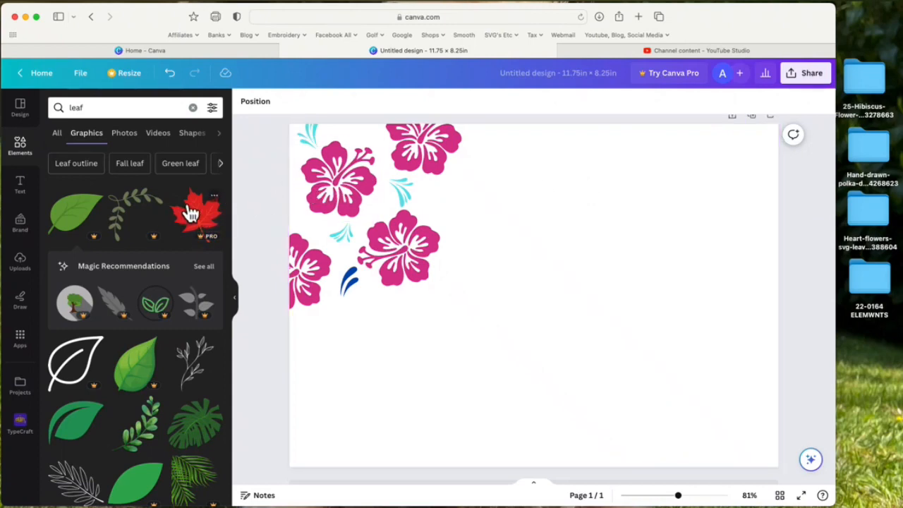
Add the free dark green single-leaf graphic with fine veins to the empty area beside the hibiscuses
scroll(188, 212, down, 5)
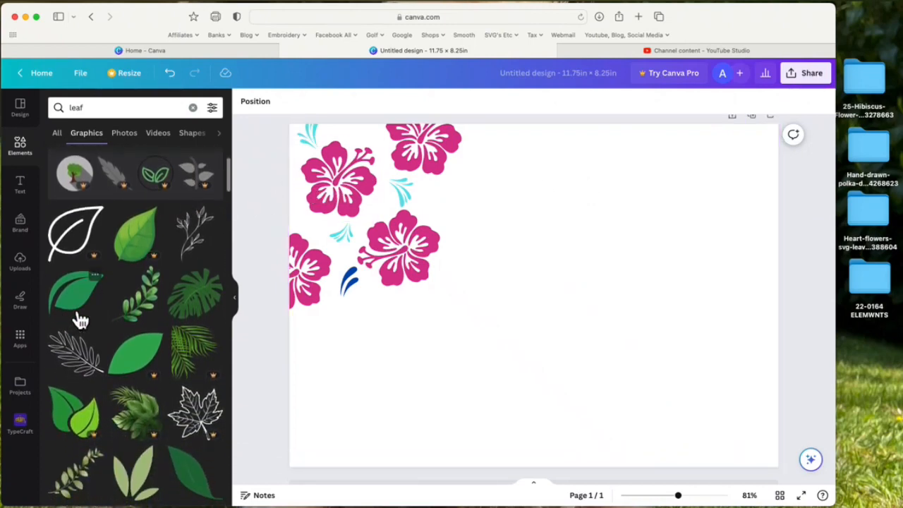
scroll(111, 308, down, 5)
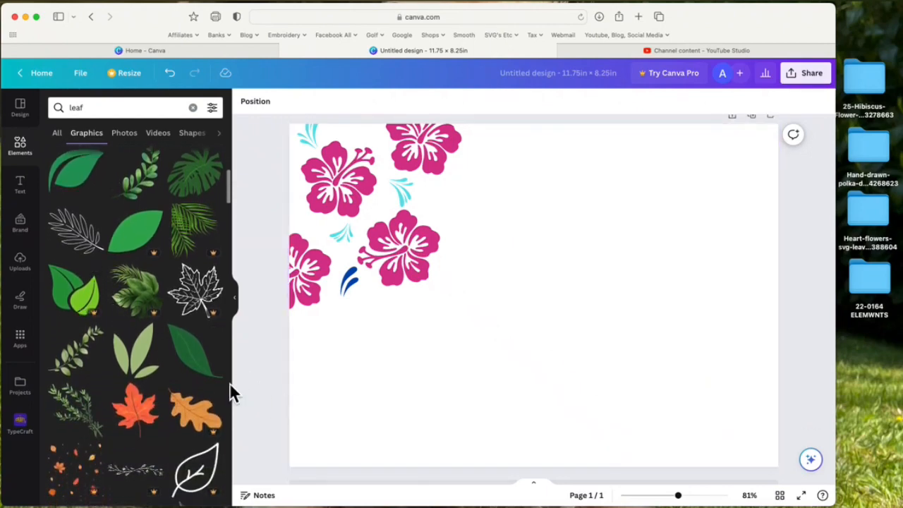
drag(191, 352, 440, 345)
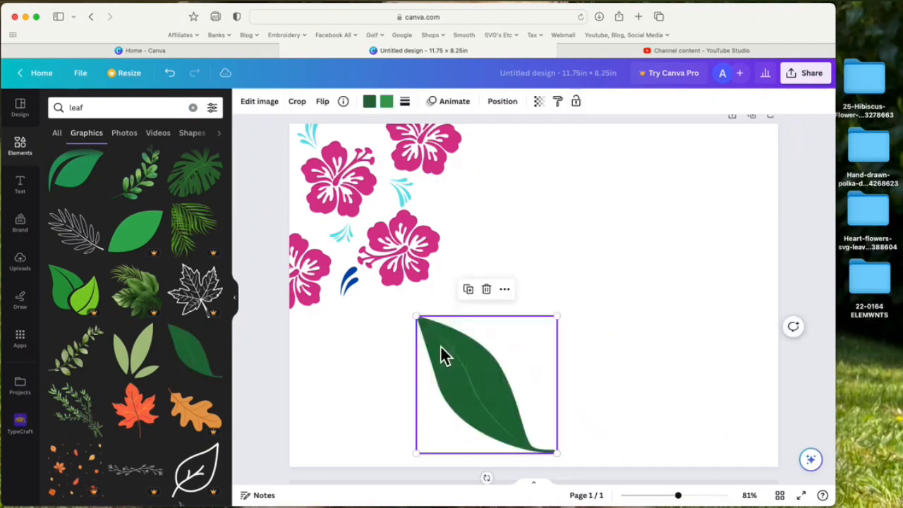
drag(479, 395, 529, 316)
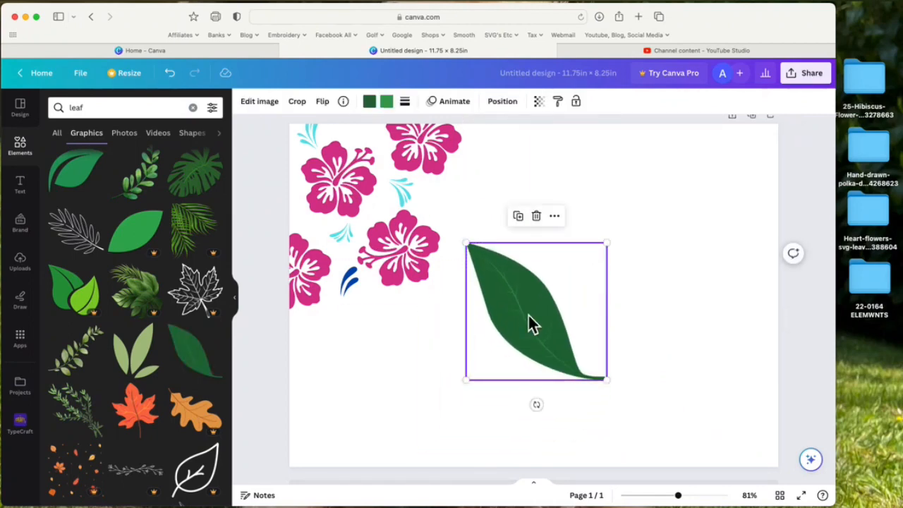
drag(540, 332, 557, 303)
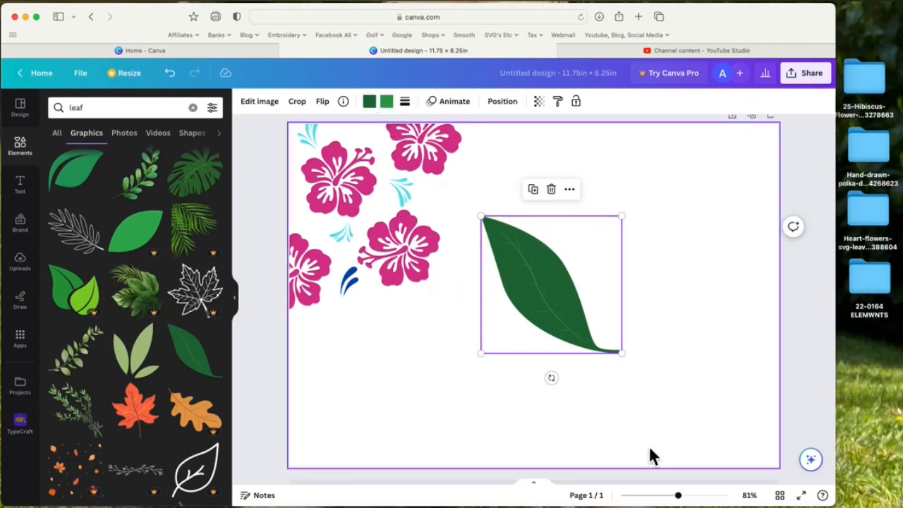
drag(687, 504, 709, 505)
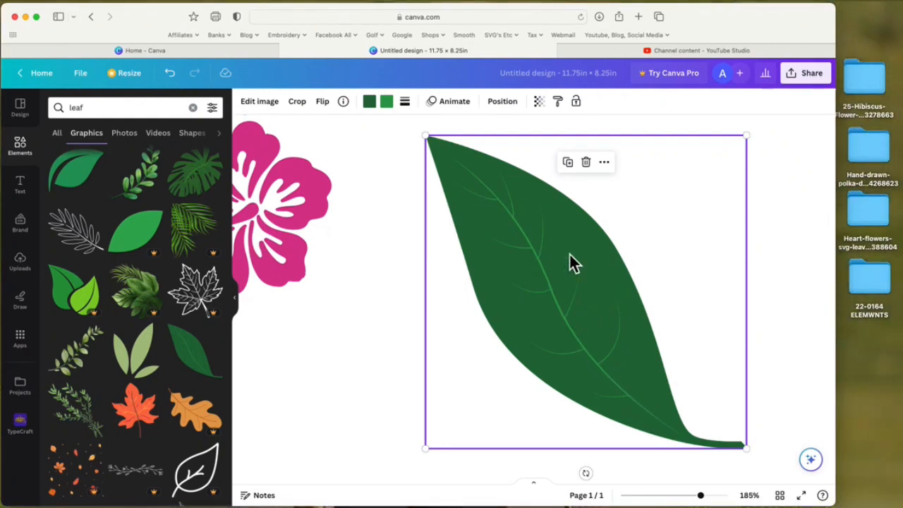
drag(711, 501, 689, 504)
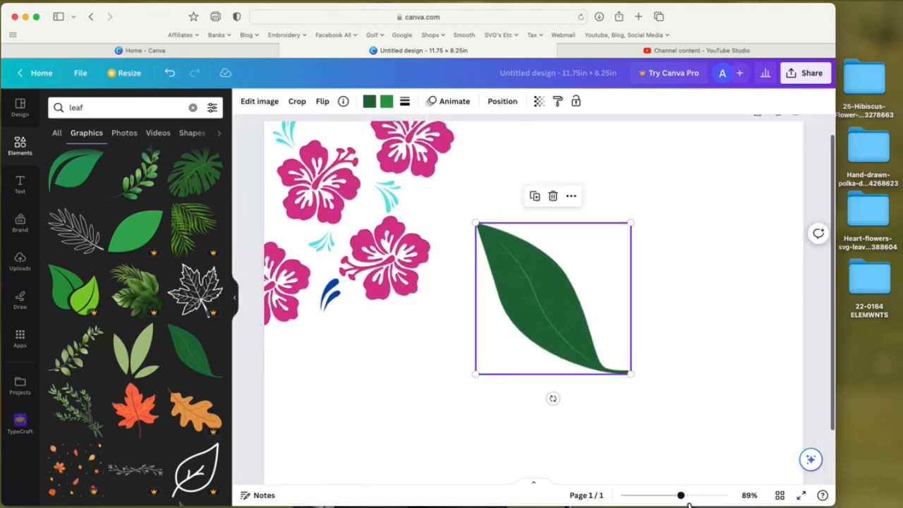
drag(567, 277, 520, 236)
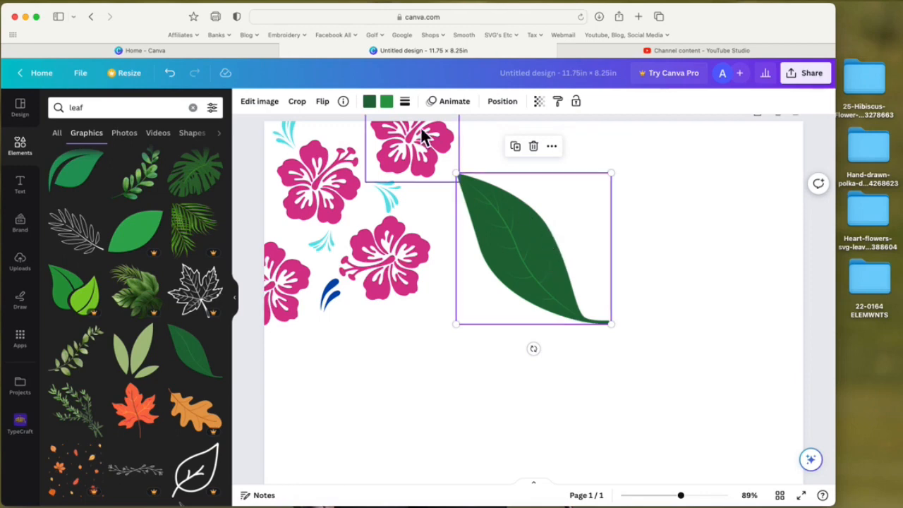
Recolour the leaf's body to green #289F66 and its veins to light lime green
click(380, 105)
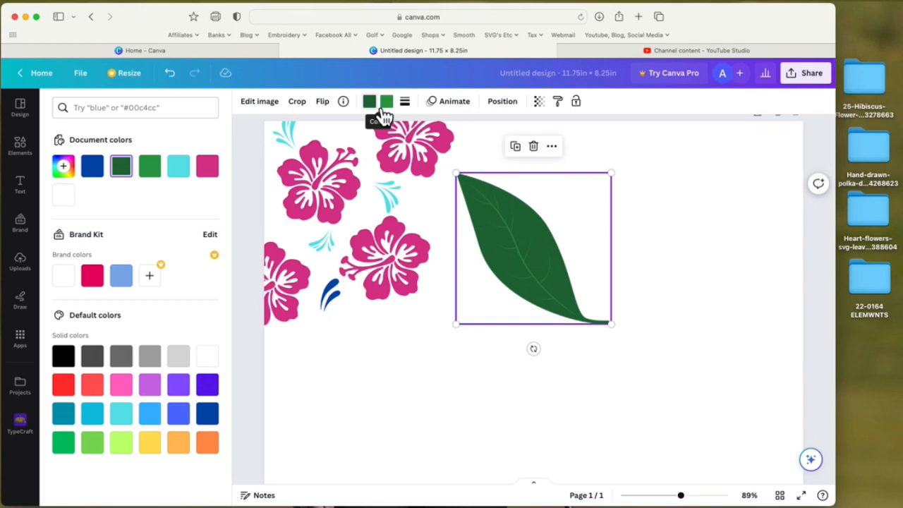
click(76, 459)
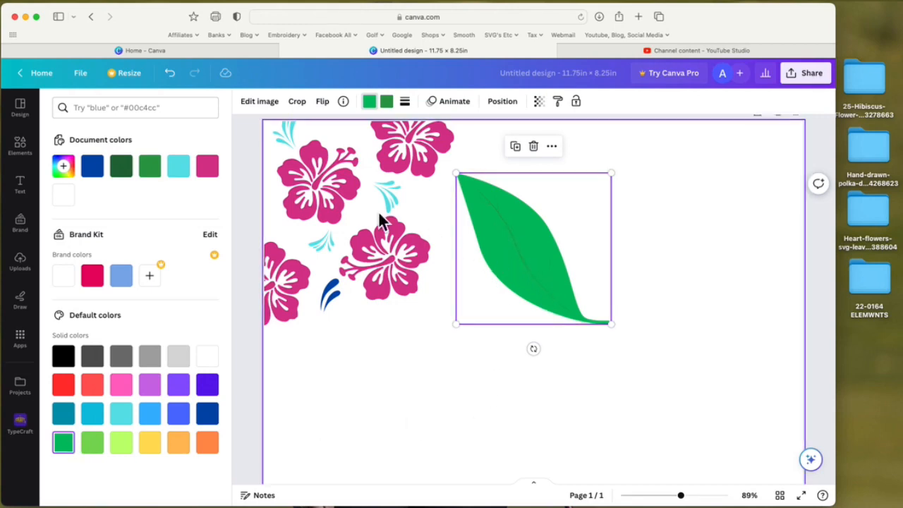
click(73, 172)
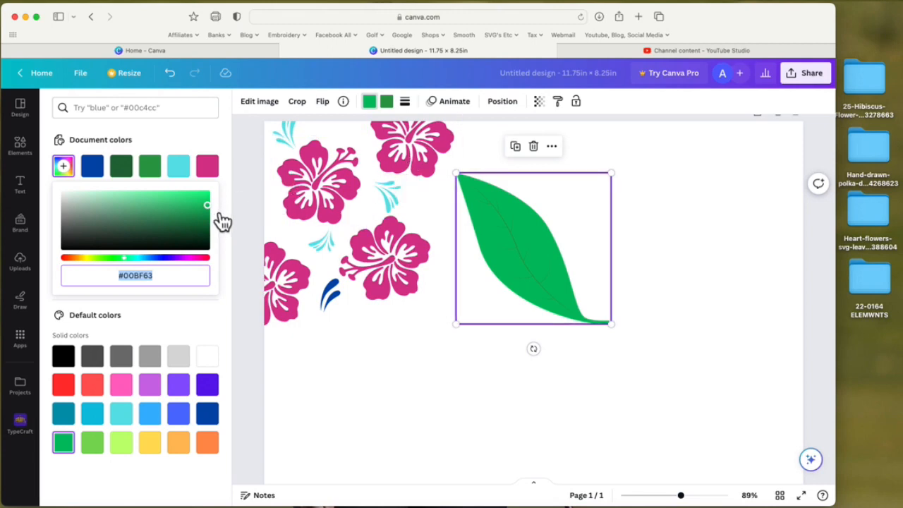
drag(209, 206, 172, 212)
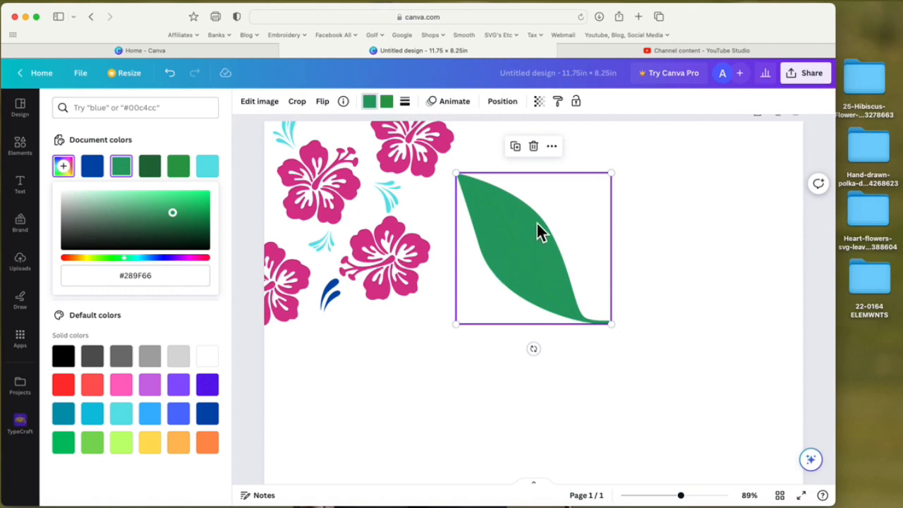
click(399, 109)
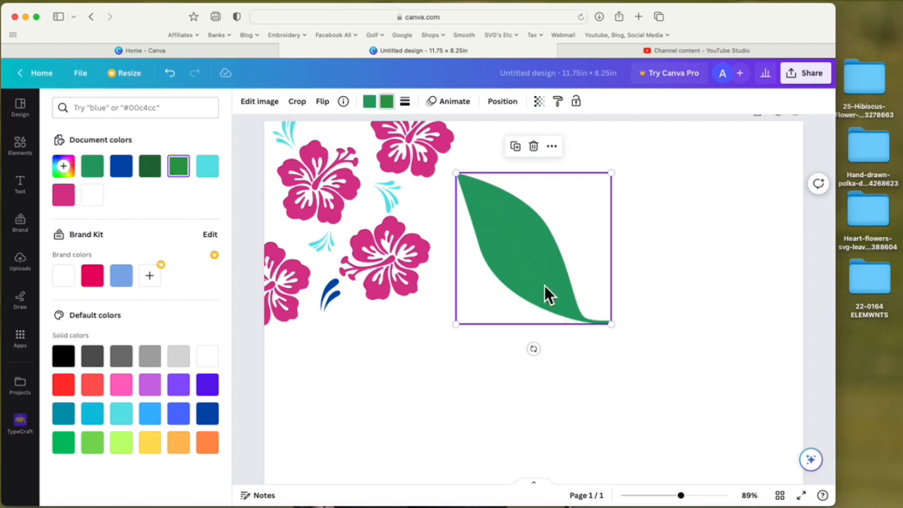
click(134, 448)
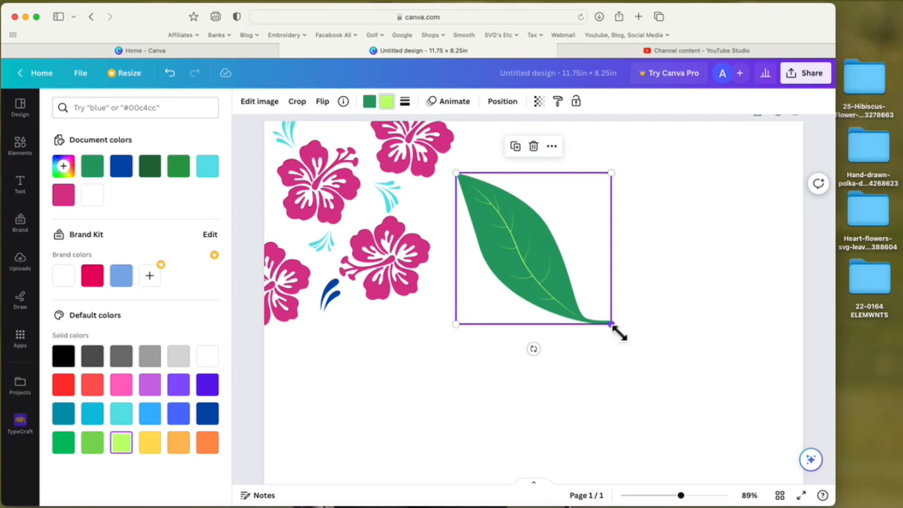
Shrink the leaf to about 1.25 in wide, rotate it to about 106°, and place it over the lower-right hibiscus's upper-right petals
drag(611, 324, 511, 235)
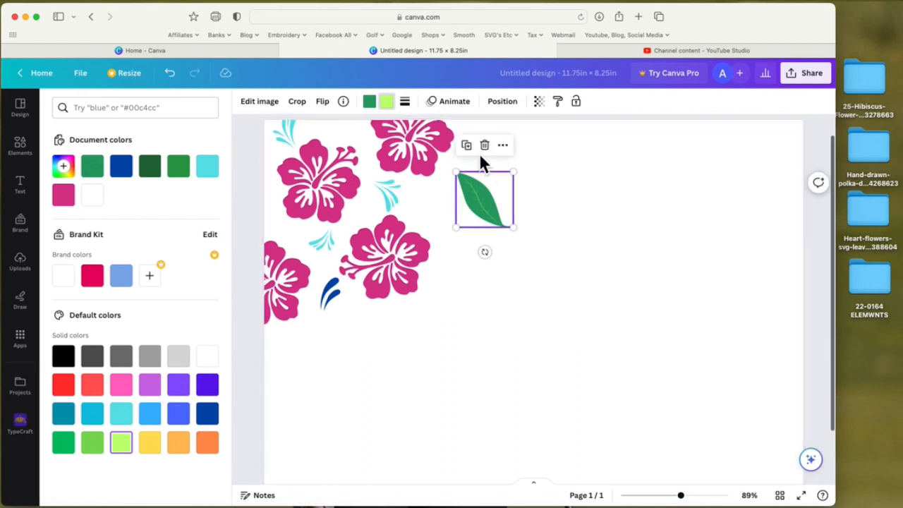
drag(485, 254, 446, 196)
drag(510, 193, 455, 225)
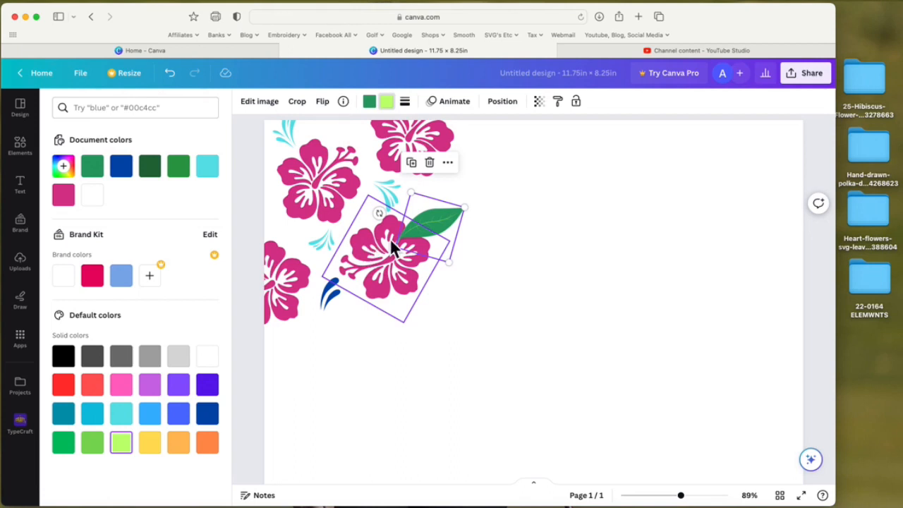
Send the leaf behind the hibiscus in the stacking order
drag(680, 495, 696, 505)
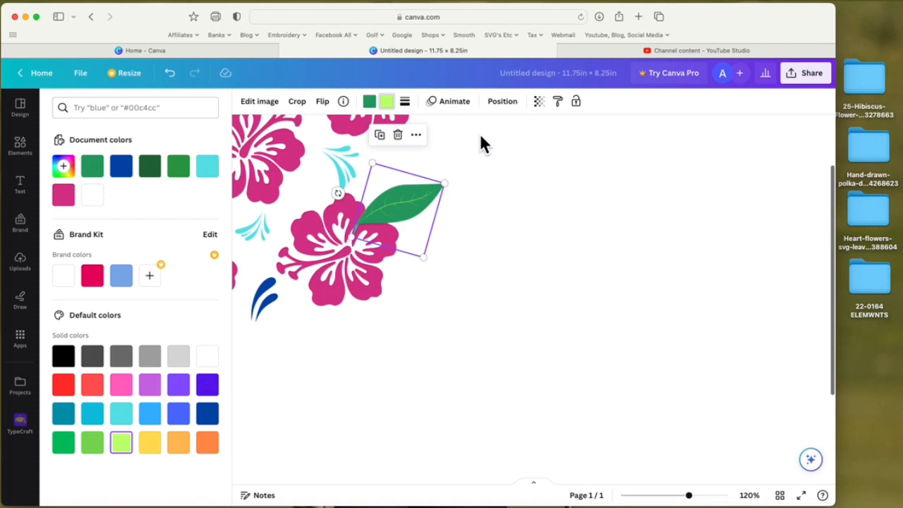
click(514, 111)
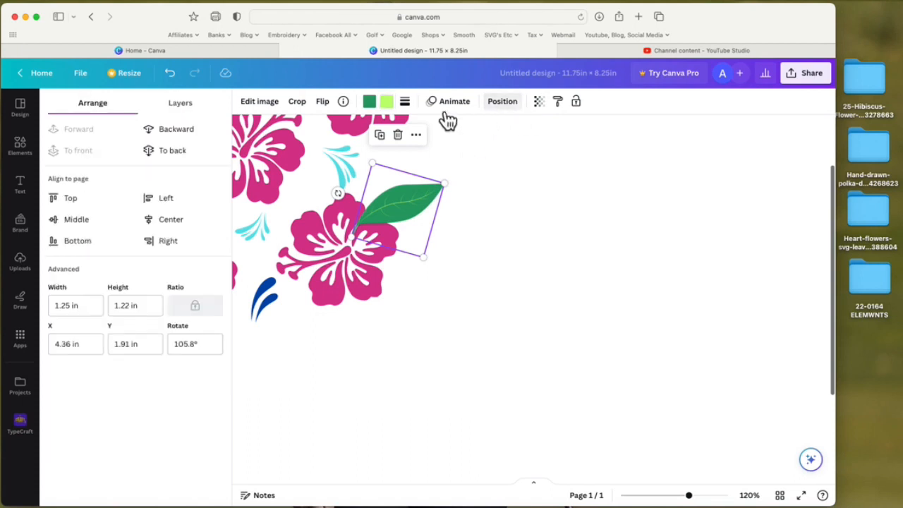
click(185, 143)
click(179, 137)
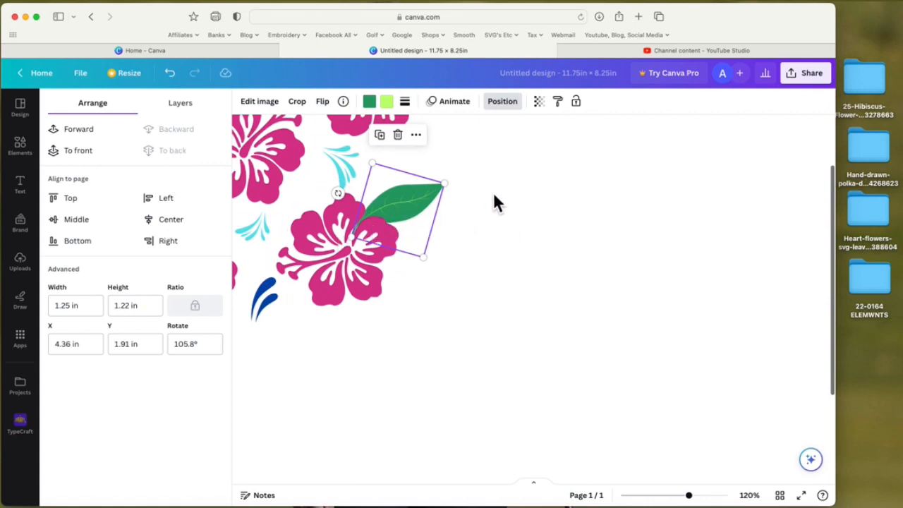
Rotate the leaf to about 70° and tuck its base between the hibiscus's top and right petals
drag(434, 198, 424, 205)
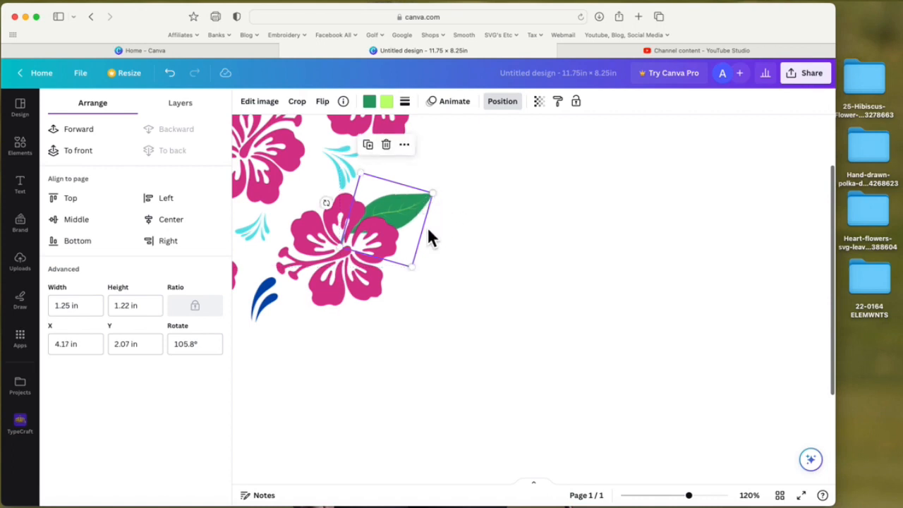
drag(327, 204, 325, 226)
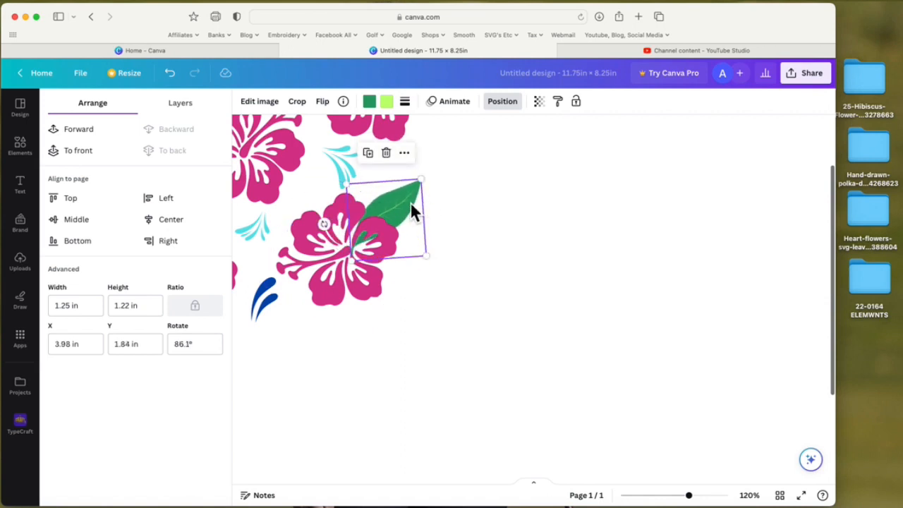
drag(410, 206, 403, 203)
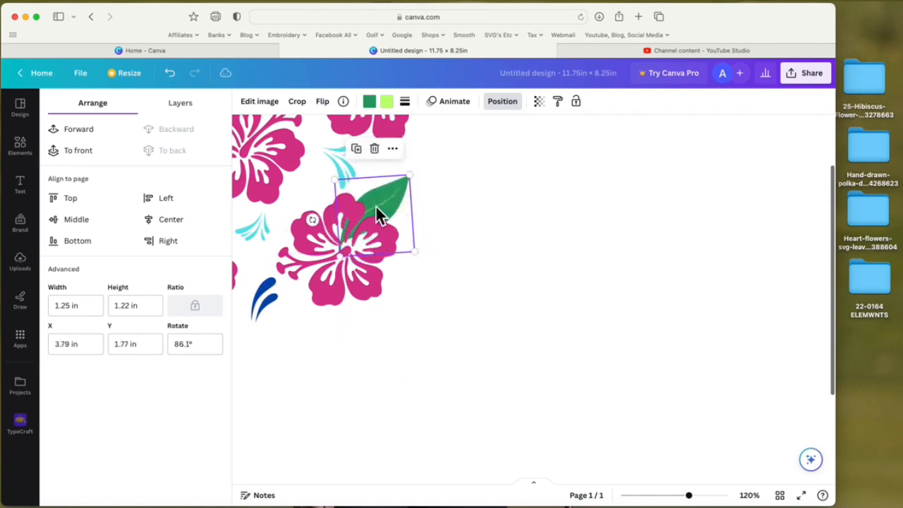
drag(313, 219, 338, 241)
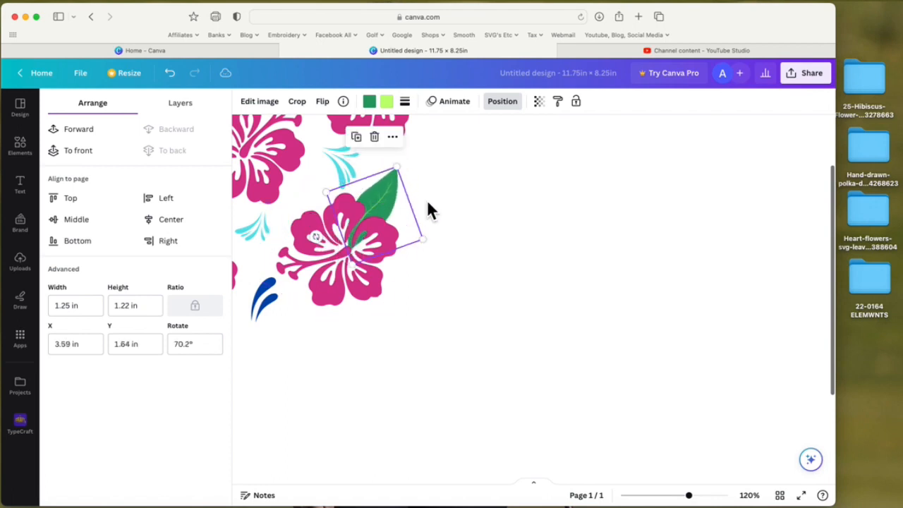
Duplicate the leaf, rotate the copy to about 120°, and place its base over the lower-right hibiscus's centre, below the first leaf
click(366, 143)
drag(394, 215, 445, 216)
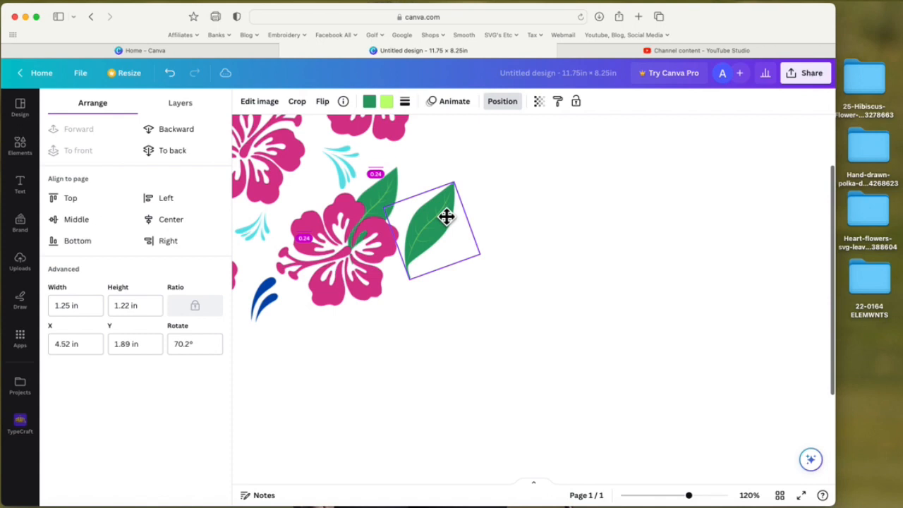
drag(374, 252, 377, 200)
drag(449, 234, 414, 235)
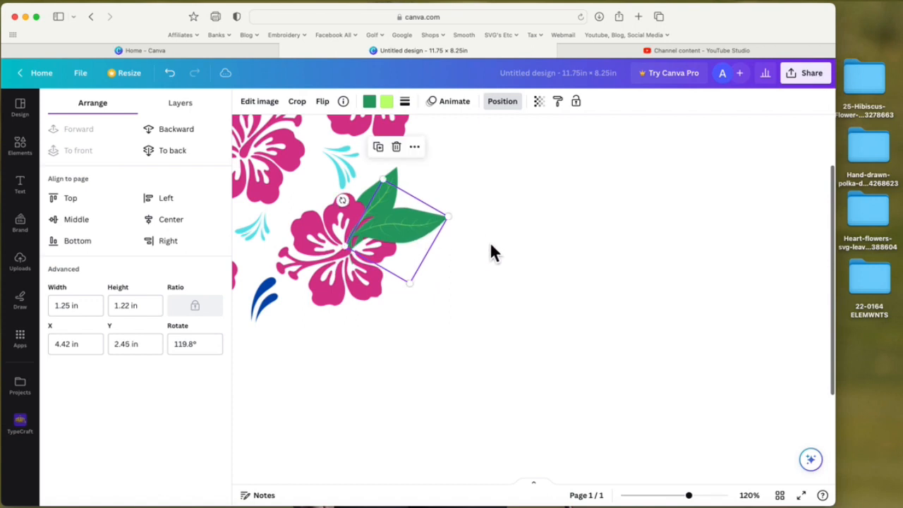
Send the second leaf to the back, behind the lower-right hibiscus
click(505, 105)
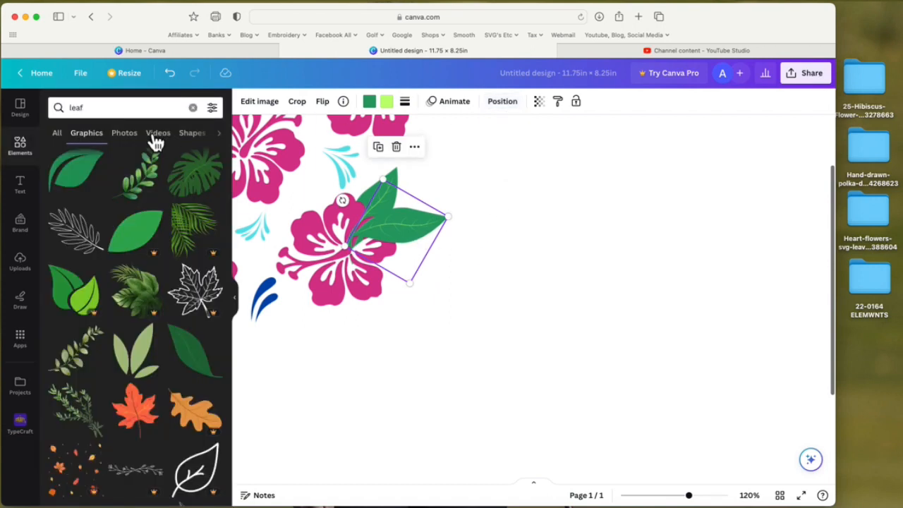
click(505, 111)
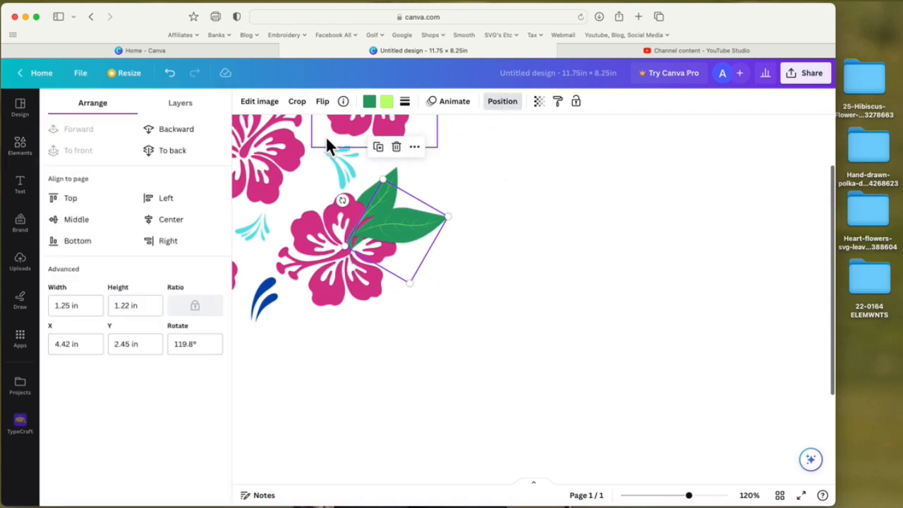
click(180, 152)
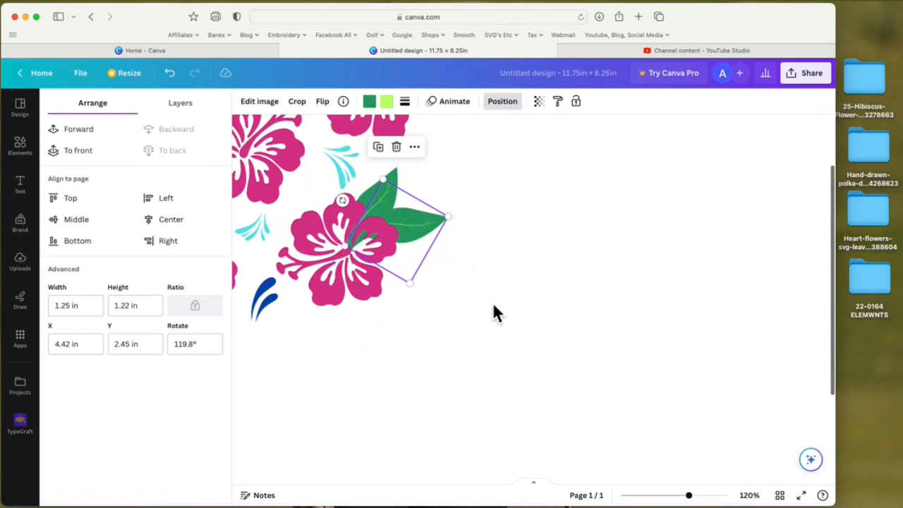
drag(694, 500, 708, 501)
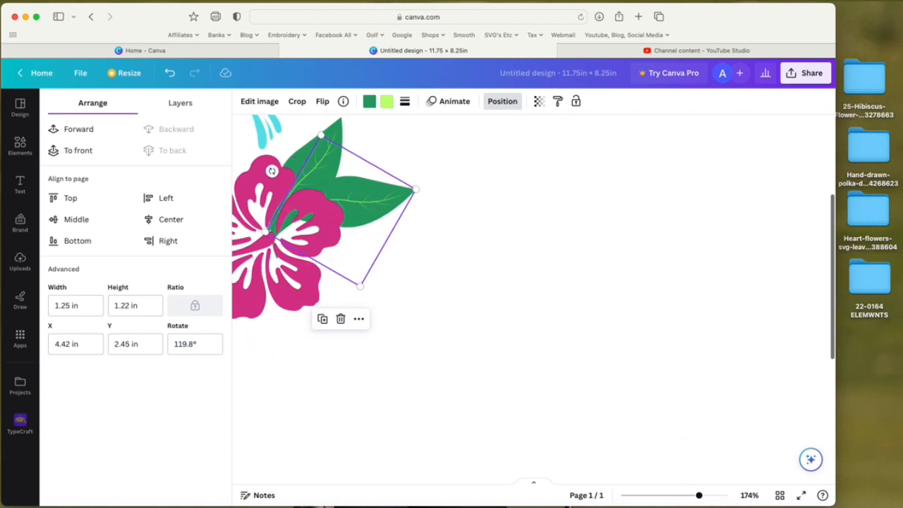
drag(699, 495, 683, 500)
click(562, 215)
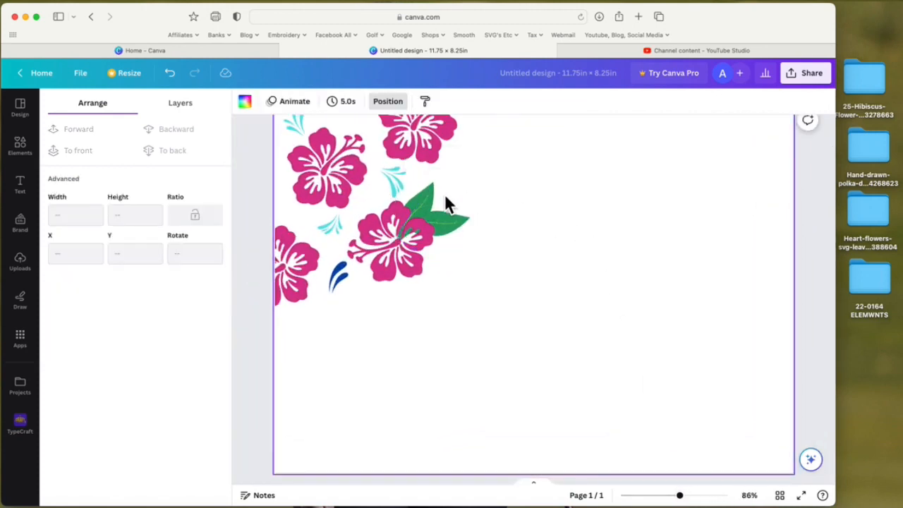
Group the two leaves behind the lower-right hibiscus
click(431, 203)
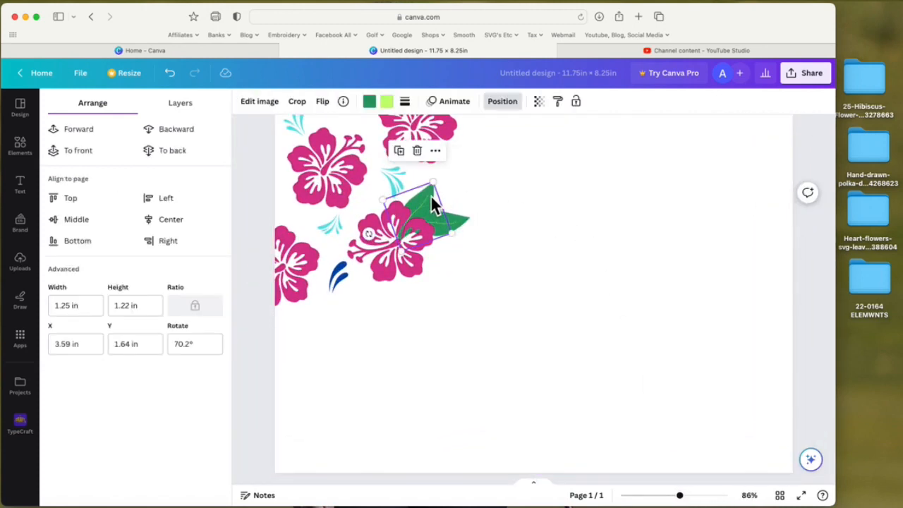
shift+click(459, 228)
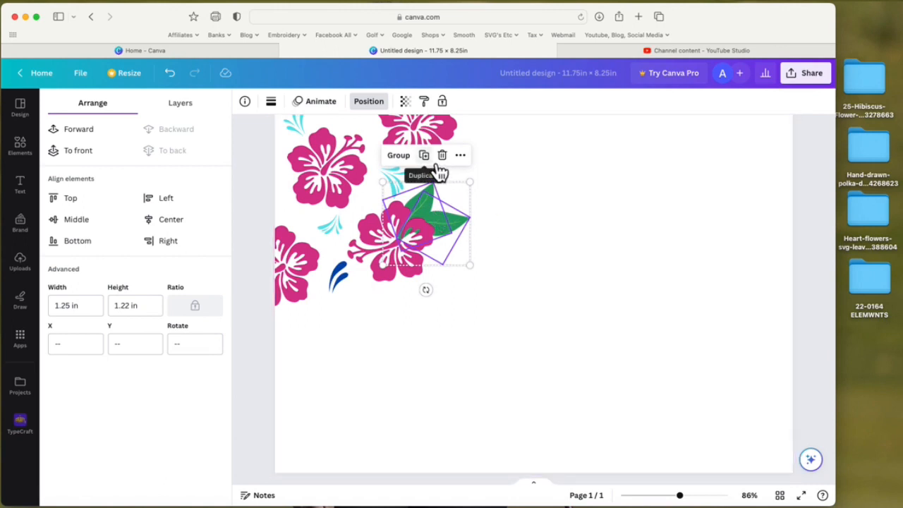
scroll(435, 167, down, 1)
scroll(452, 207, up, 1)
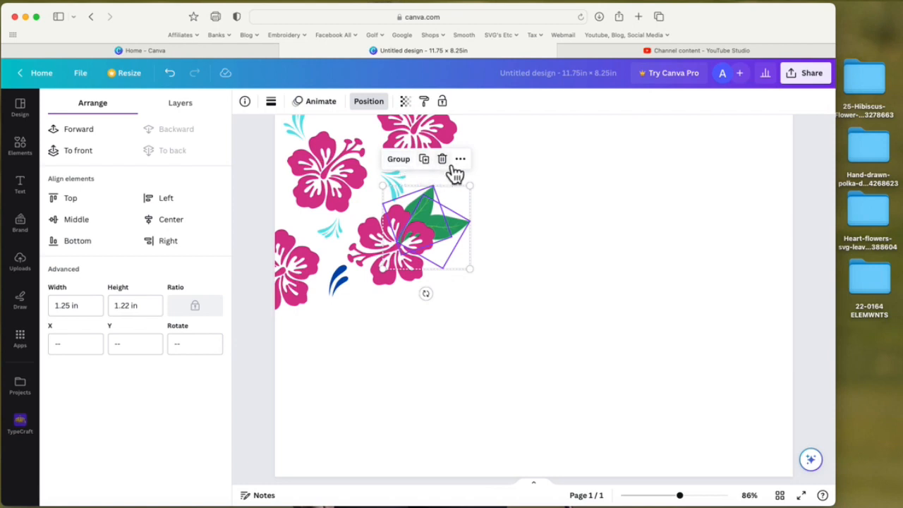
click(410, 161)
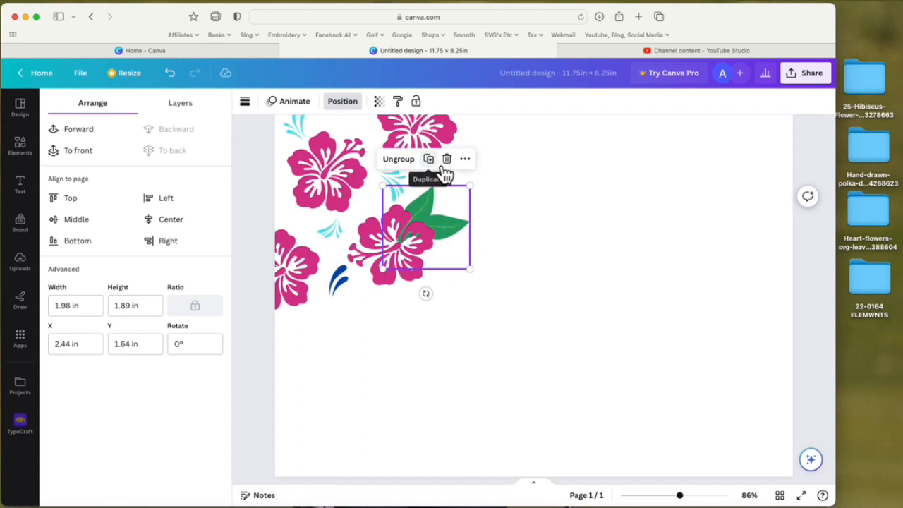
Duplicate the leaf pair, rotate the copy to about -168°, and place it over the left petals of the upper-left hibiscus
click(443, 171)
drag(464, 247, 564, 255)
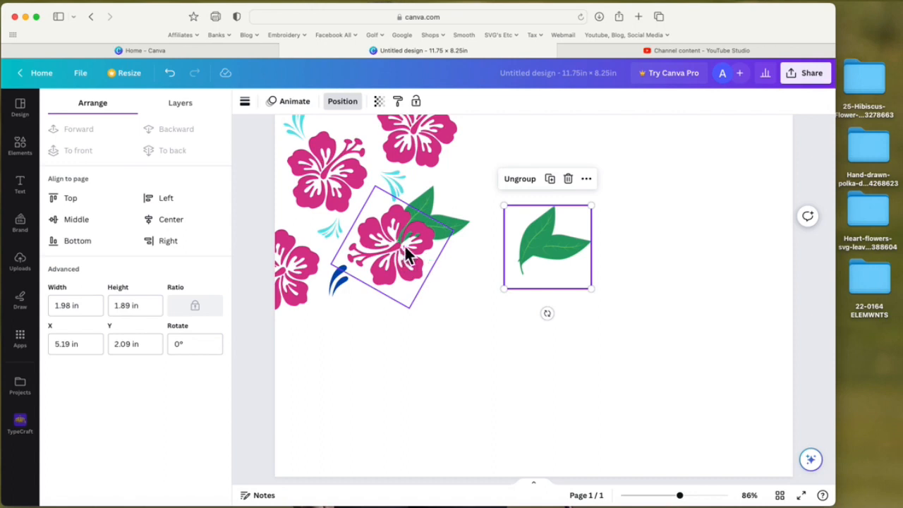
scroll(467, 236, up, 1)
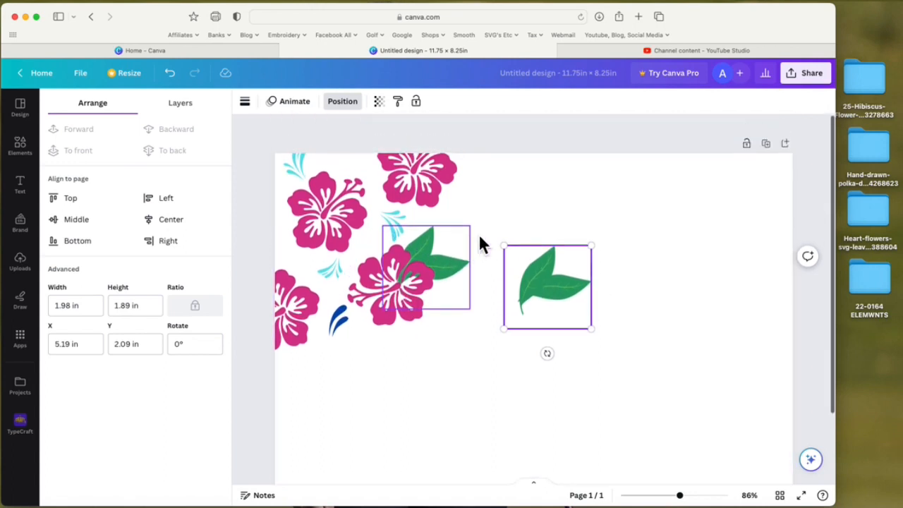
drag(566, 280, 330, 198)
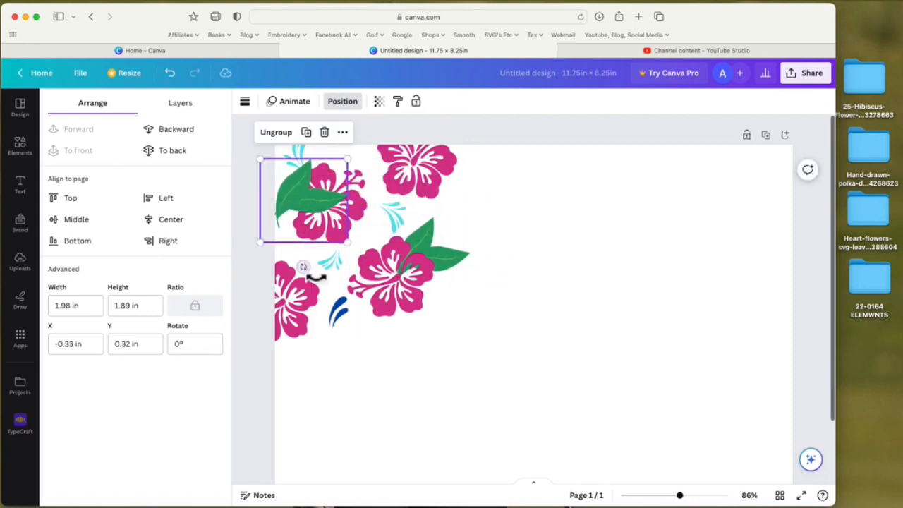
drag(303, 266, 414, 118)
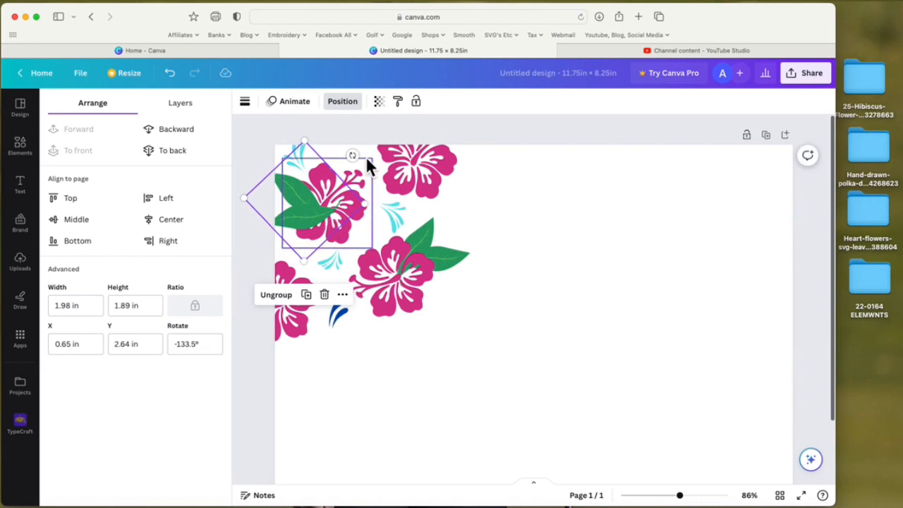
drag(351, 155, 319, 137)
mouse_move(323, 216)
mouse_down()
mouse_move(294, 221)
mouse_move(307, 222)
mouse_up()
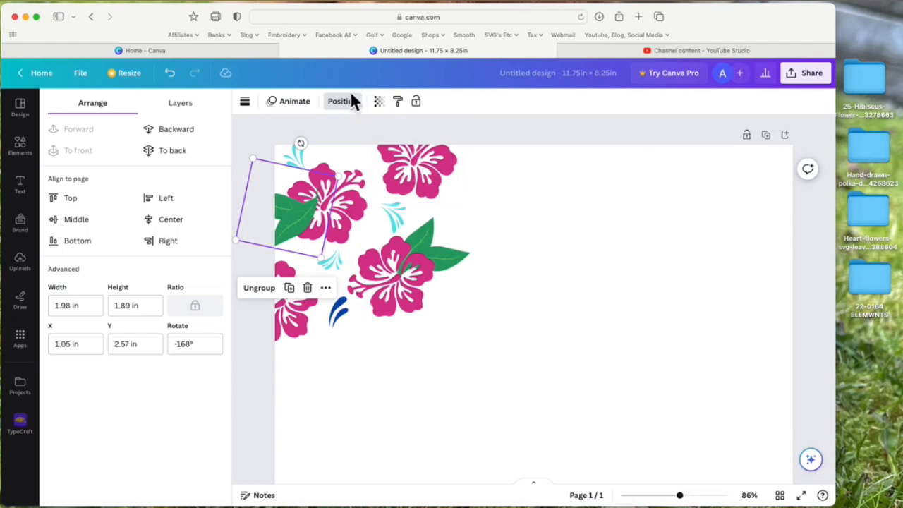
Send the copied leaf pair to the back, behind the upper-left hibiscus
click(356, 111)
click(344, 113)
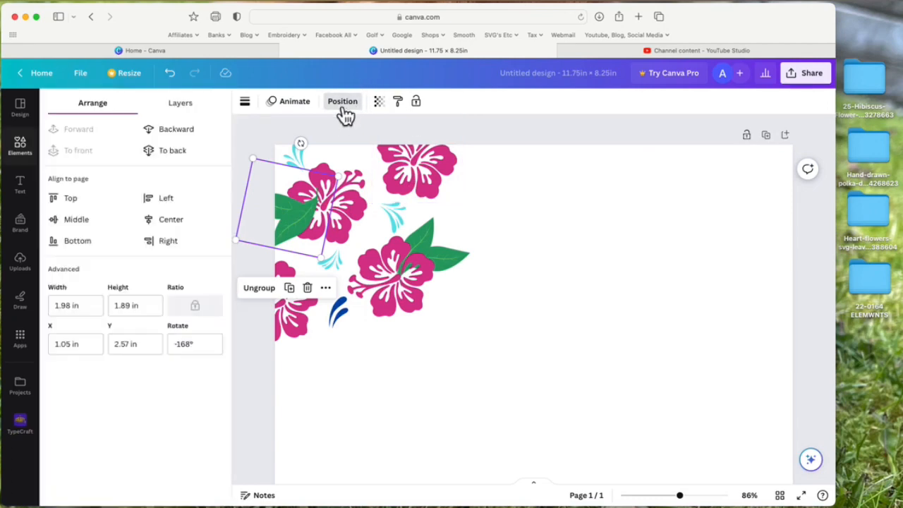
click(187, 151)
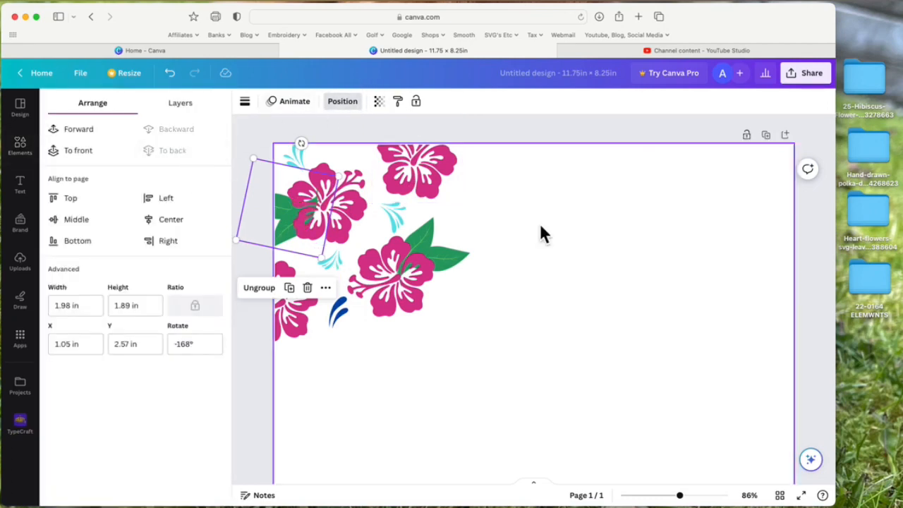
click(561, 232)
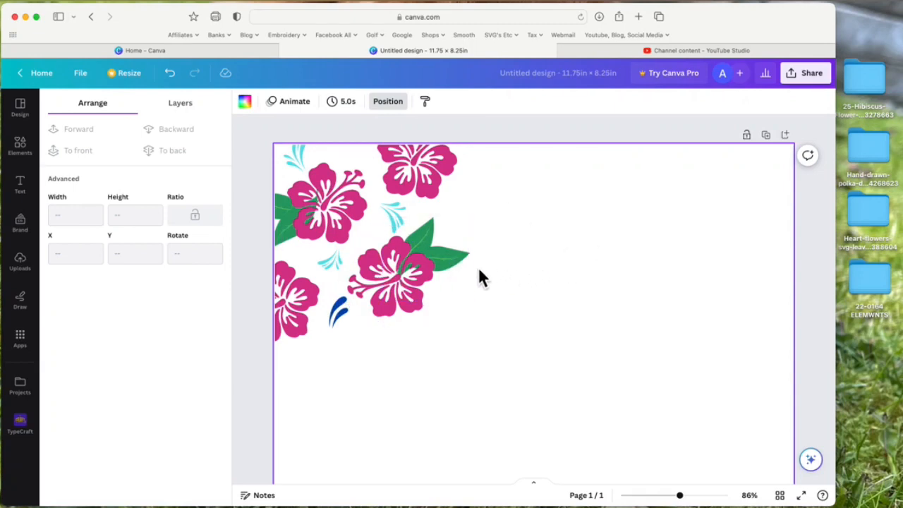
Duplicate the original leaf pair, shrink the copy to about 1.62 in wide, rotate it to 90°, and tuck it behind the top hibiscus's lower-right petals
click(452, 261)
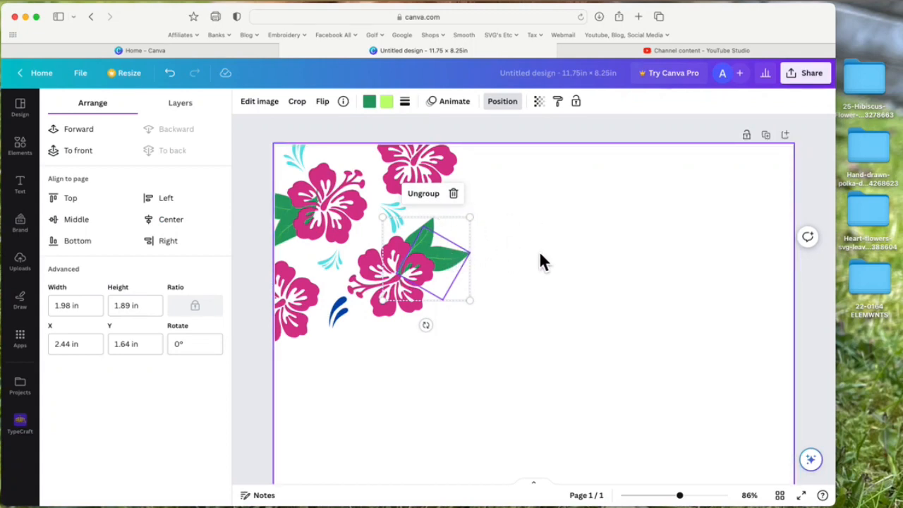
right_click(452, 255)
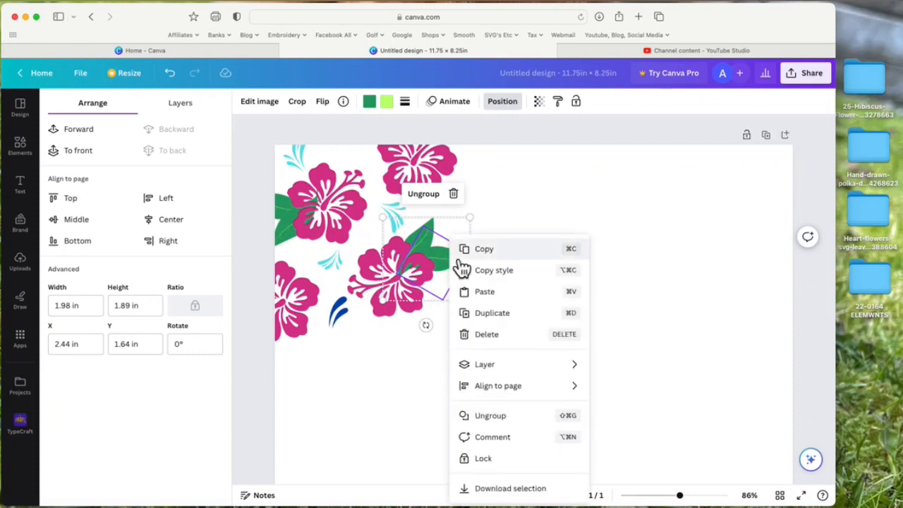
click(502, 312)
drag(435, 255, 478, 185)
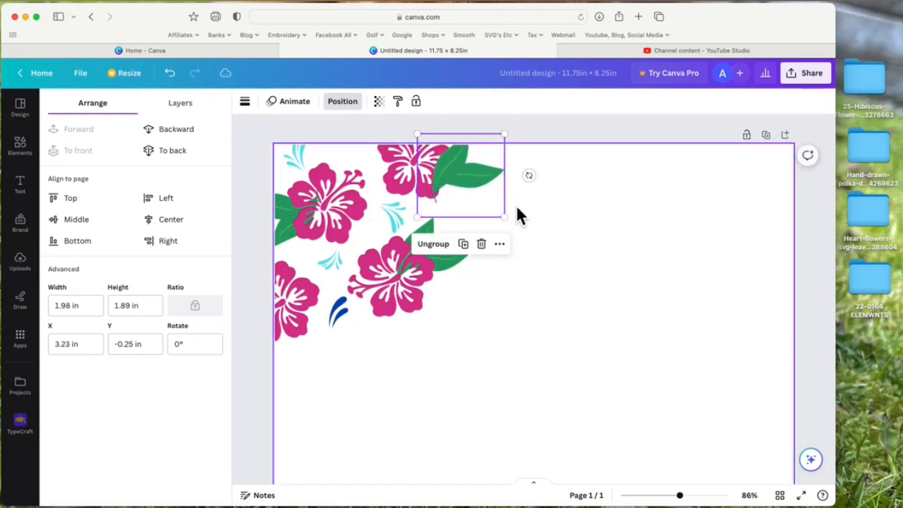
drag(529, 175, 472, 274)
drag(482, 155, 460, 185)
drag(487, 238, 476, 226)
drag(451, 185, 452, 189)
click(186, 155)
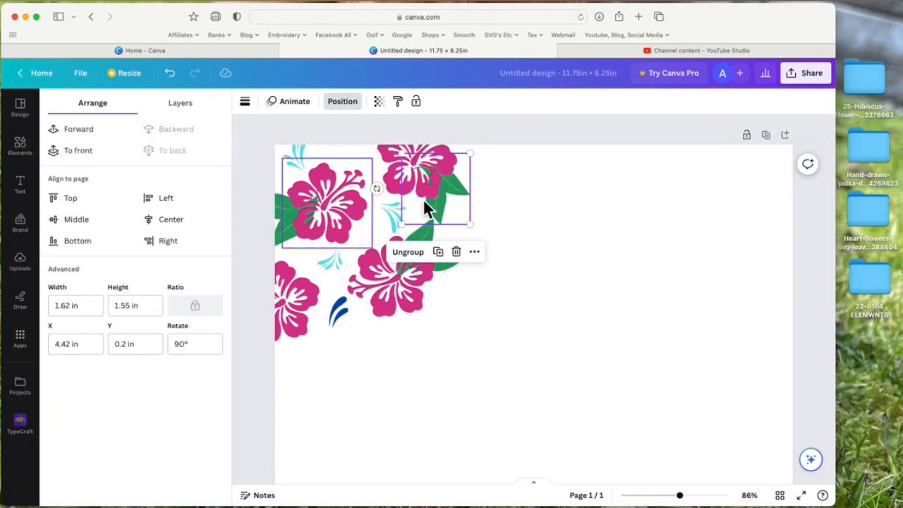
click(511, 176)
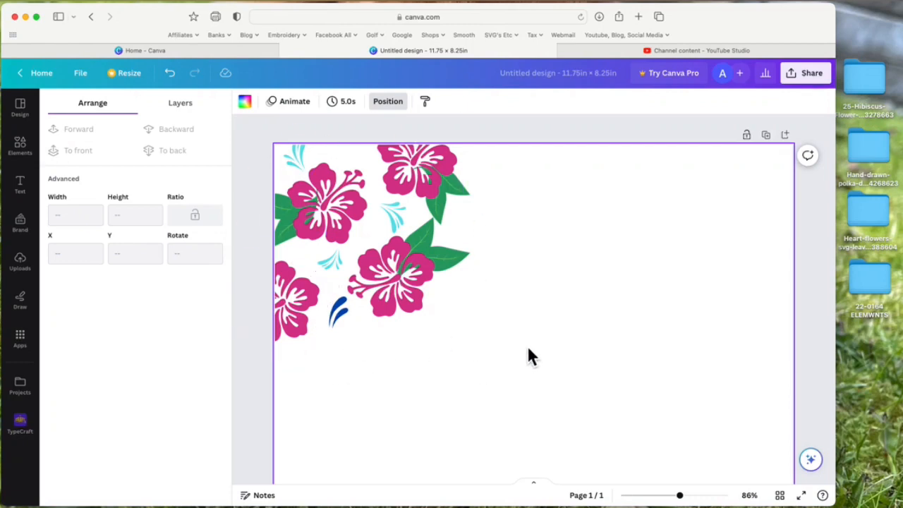
Search the elements for "free dots" and show all the matching graphics
click(33, 157)
click(144, 110)
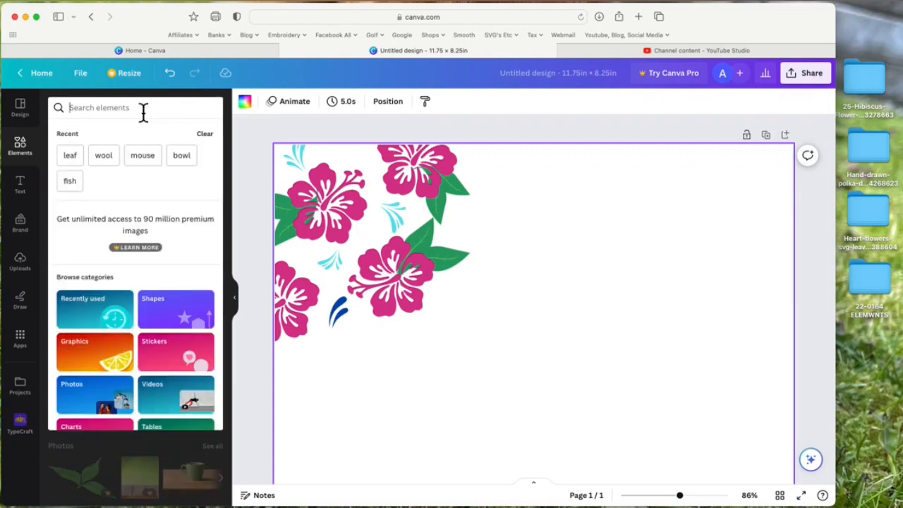
text(free dots)
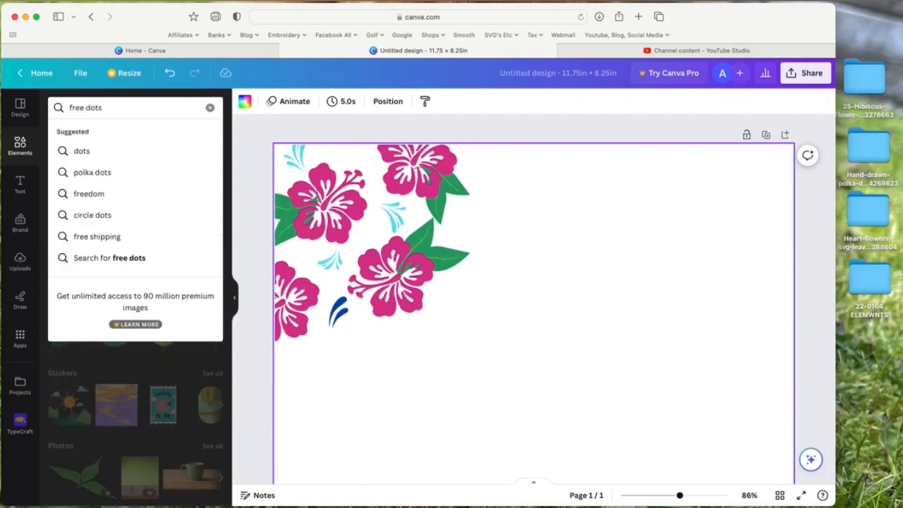
key(Return)
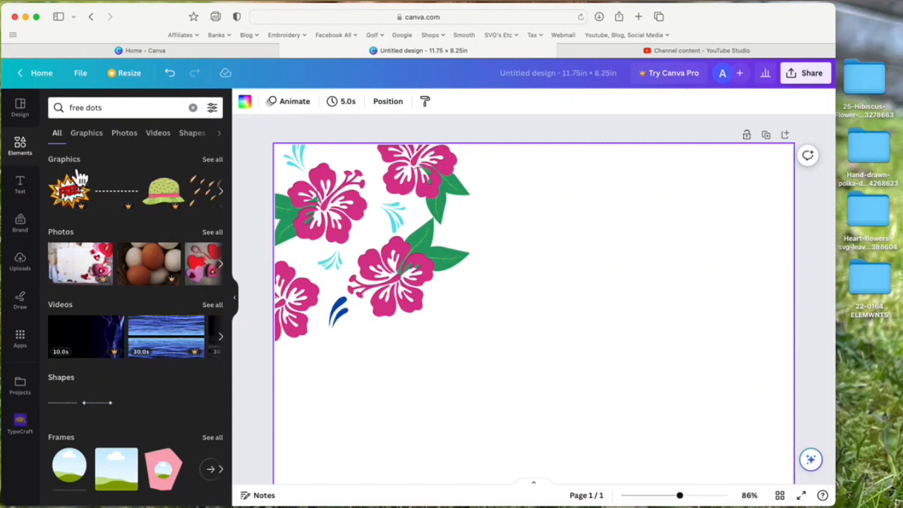
click(212, 159)
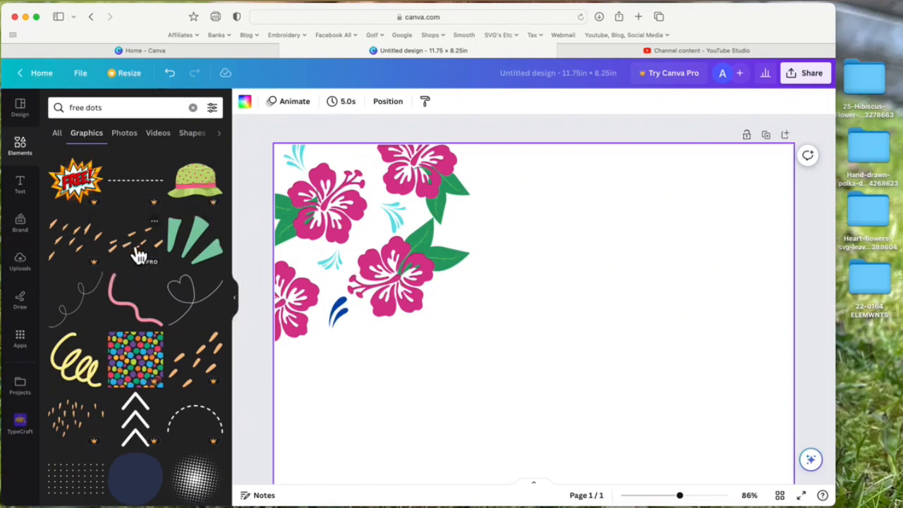
Add the free scattered-dots graphic to the page and move it to the blank area right of the hibiscus flowers
scroll(207, 242, down, 3)
scroll(205, 240, down, 3)
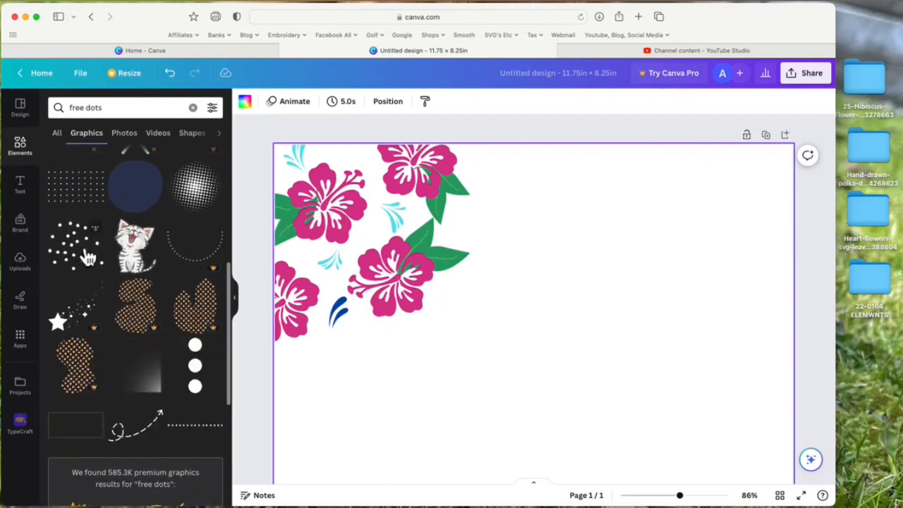
click(89, 255)
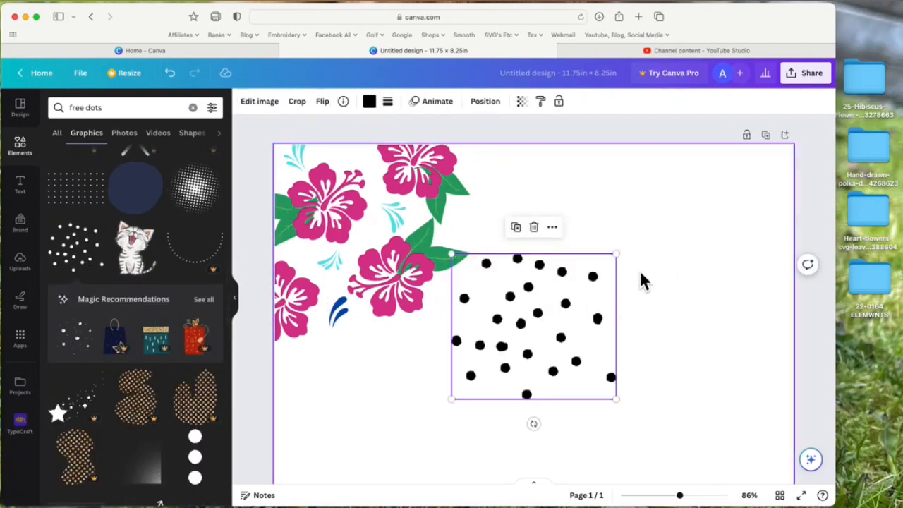
drag(571, 319, 638, 254)
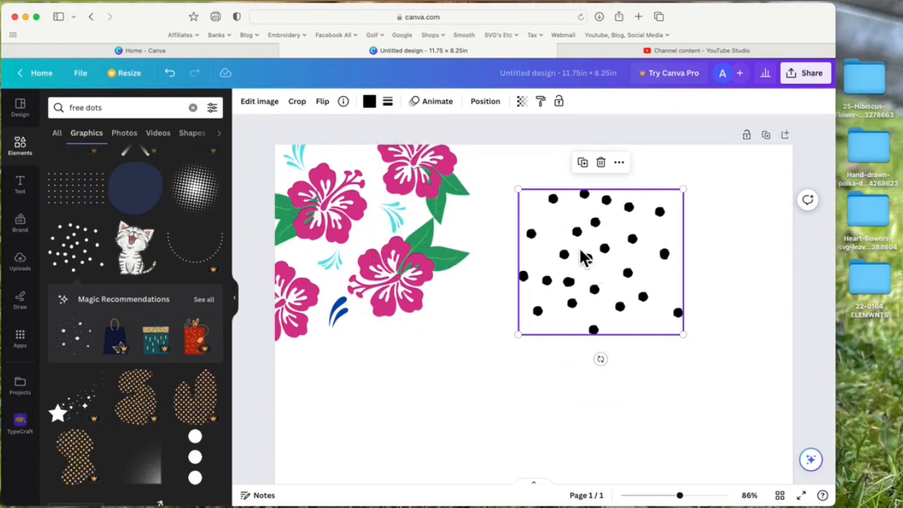
Recolour the scattered dots to brown #7D3E17, deriving the custom shade from orange #FF914D
click(379, 107)
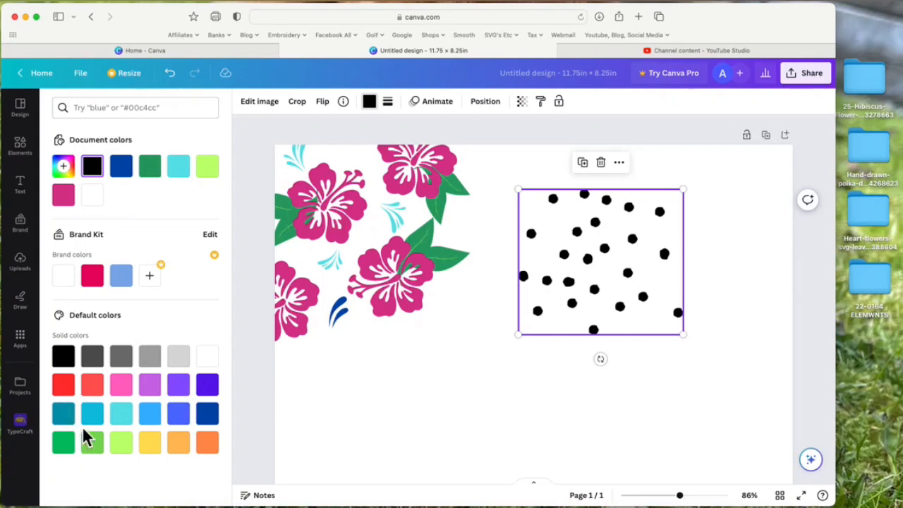
click(216, 450)
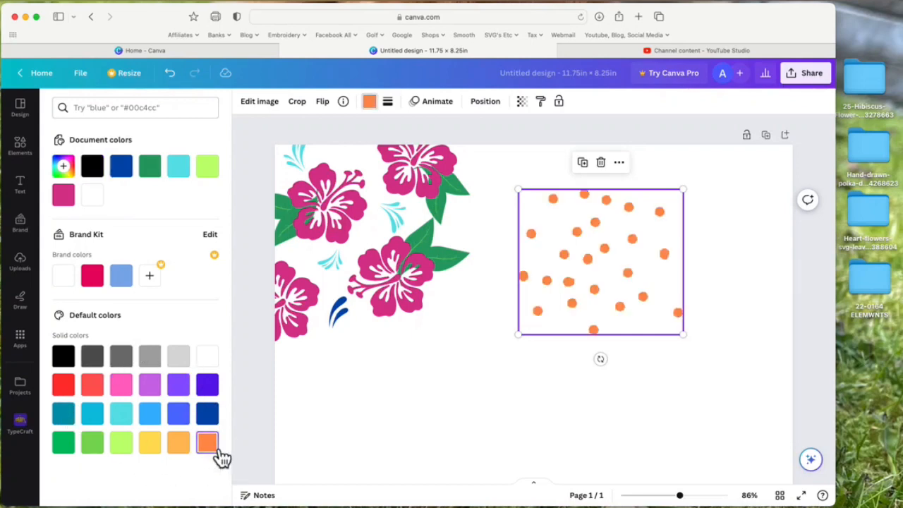
click(75, 176)
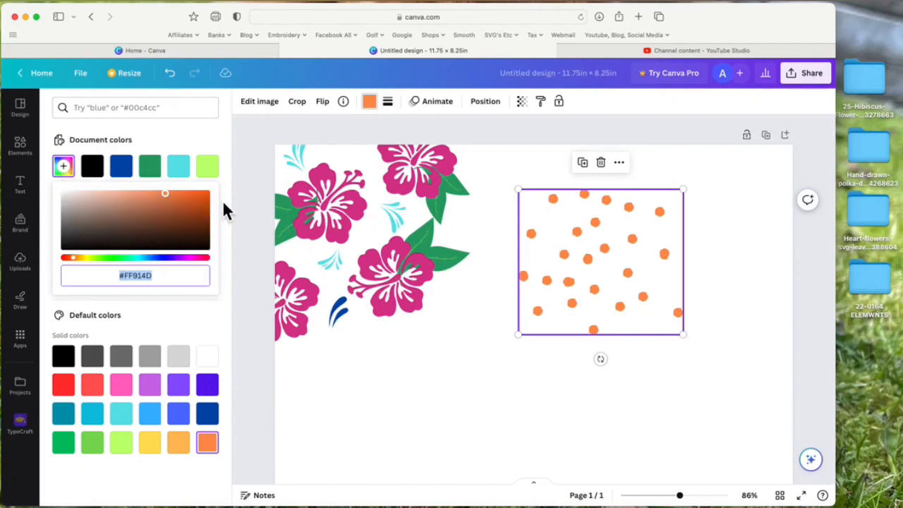
click(167, 196)
drag(167, 196, 182, 220)
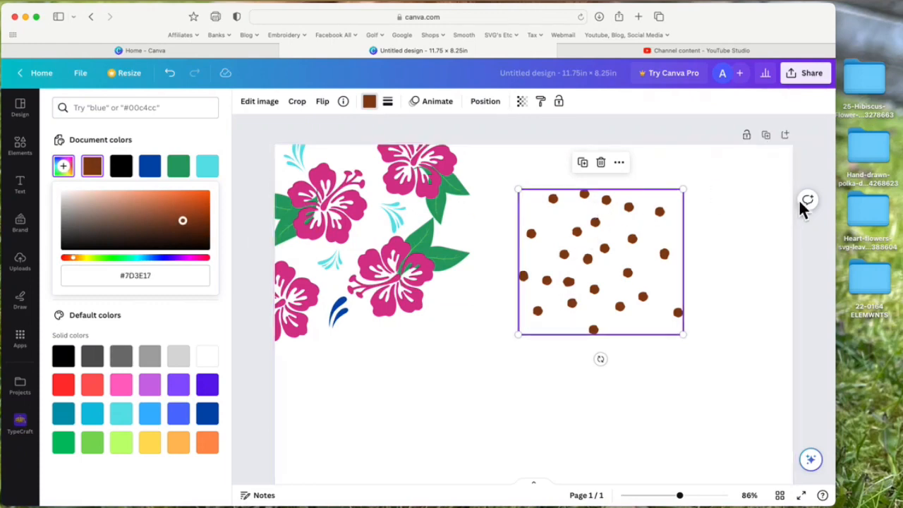
Shrink the brown dots to about 1.12 in wide, place them between the two upper hibiscus flowers, and send them to the back
drag(683, 190, 356, 169)
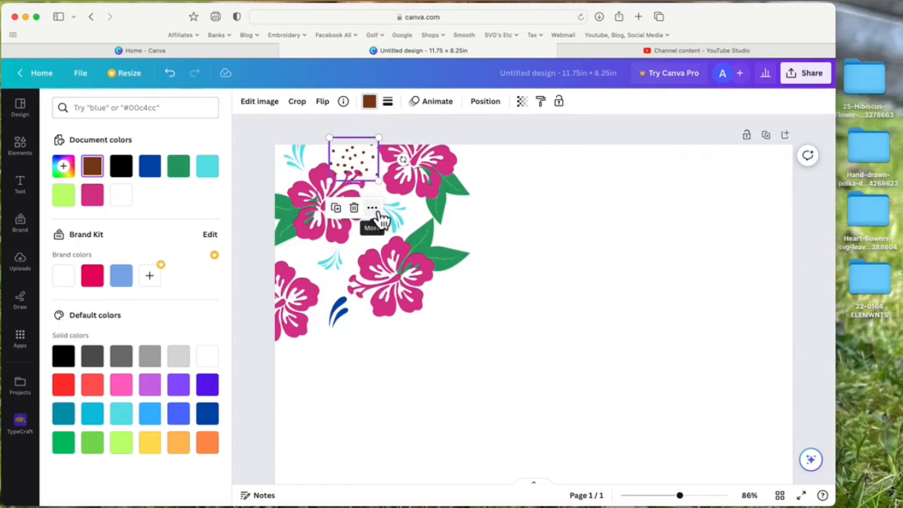
click(494, 105)
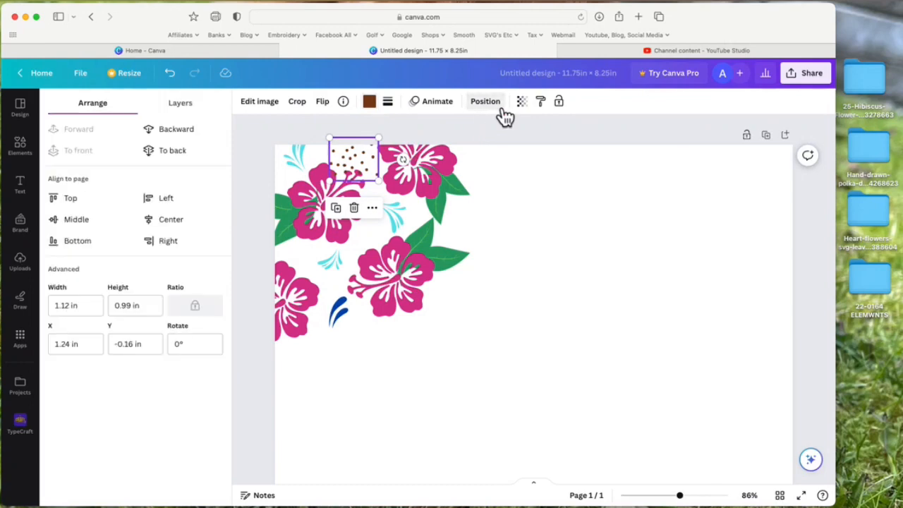
click(181, 152)
click(689, 271)
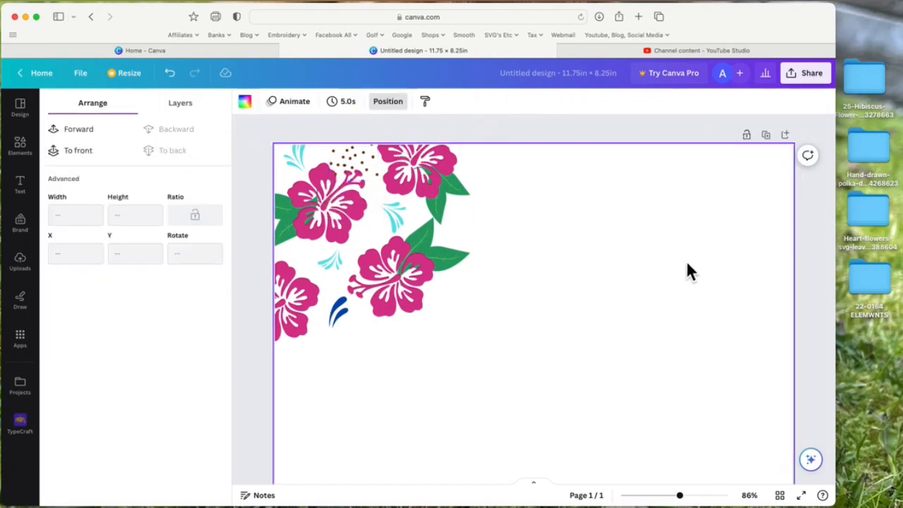
Duplicate the brown dots, shrink the copy to about 0.82 in wide, and place it in the gap between the two leftmost hibiscus flowers
click(361, 164)
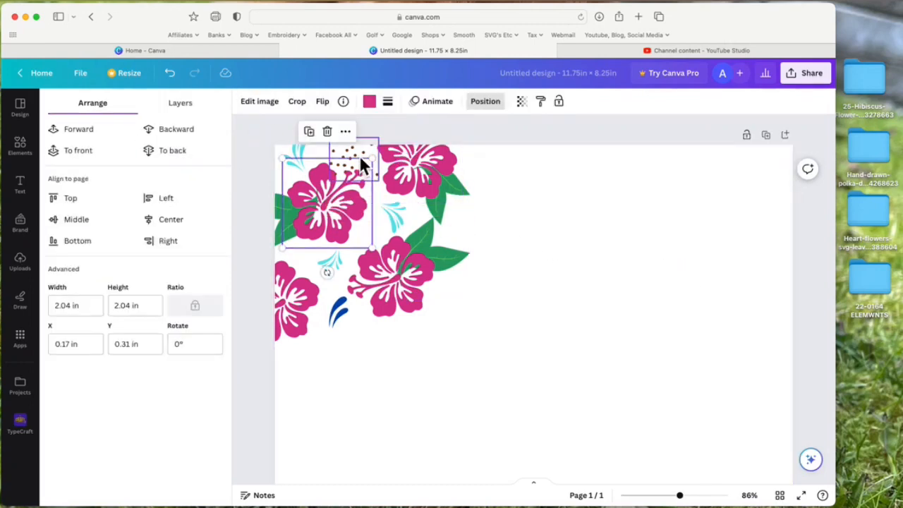
click(365, 167)
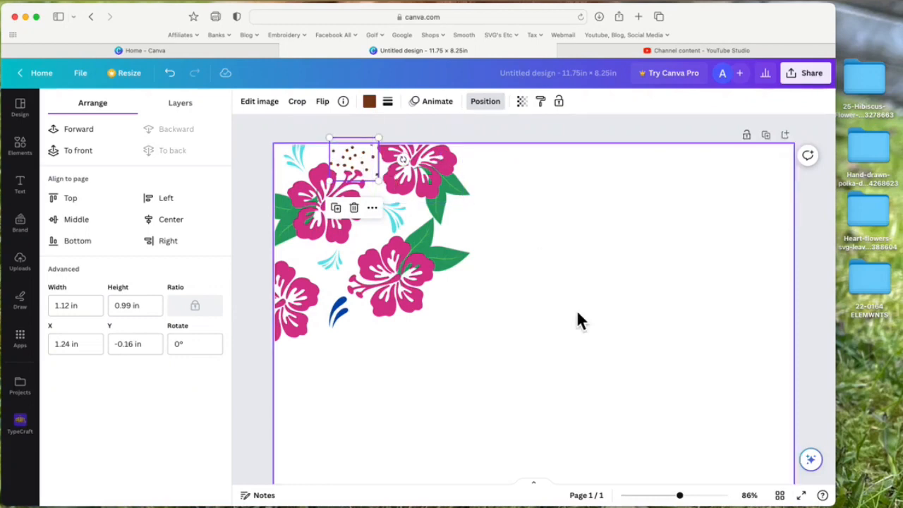
drag(684, 498, 695, 500)
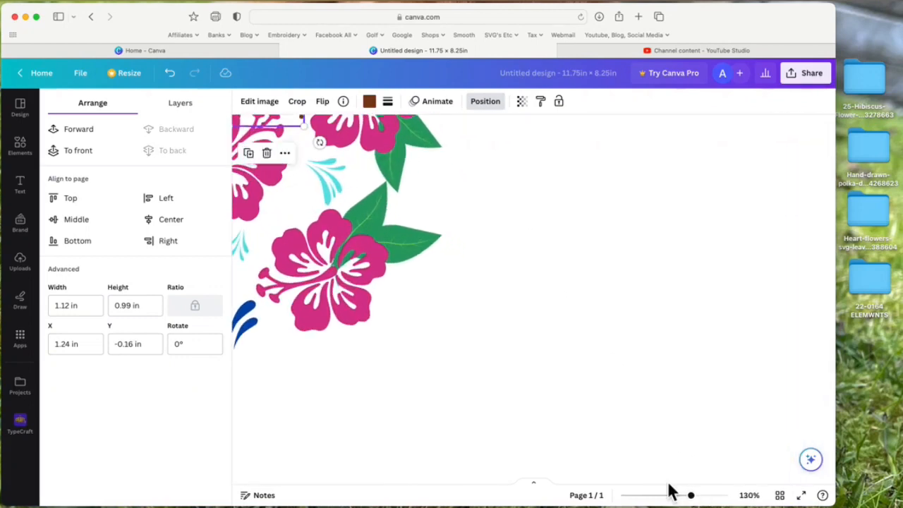
scroll(514, 323, left, 2)
scroll(514, 325, left, 3)
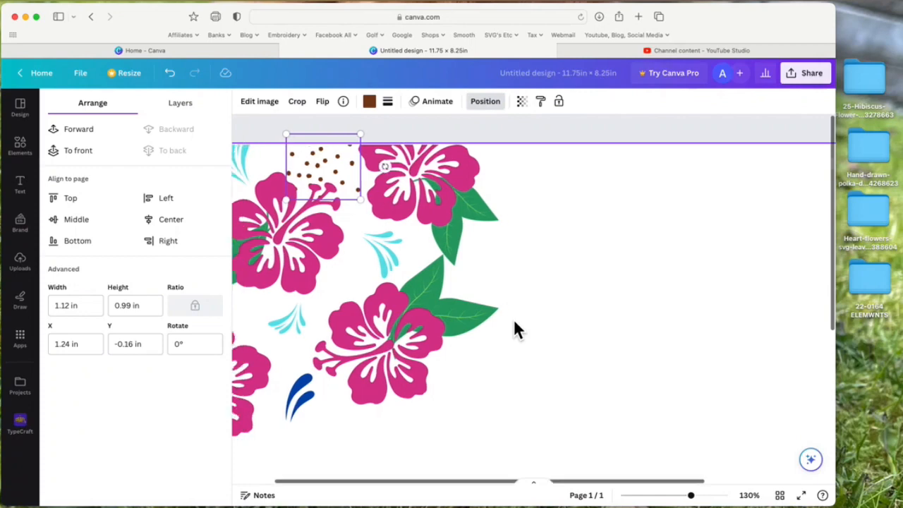
click(584, 278)
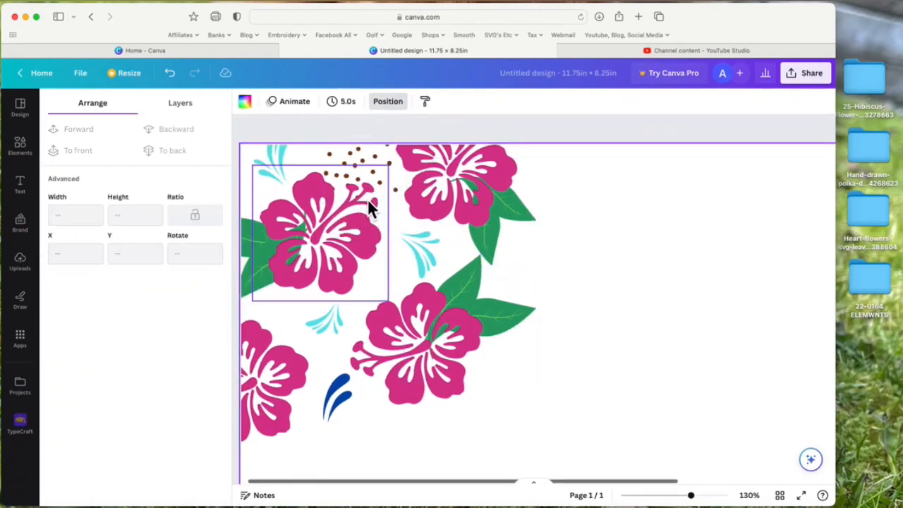
click(366, 162)
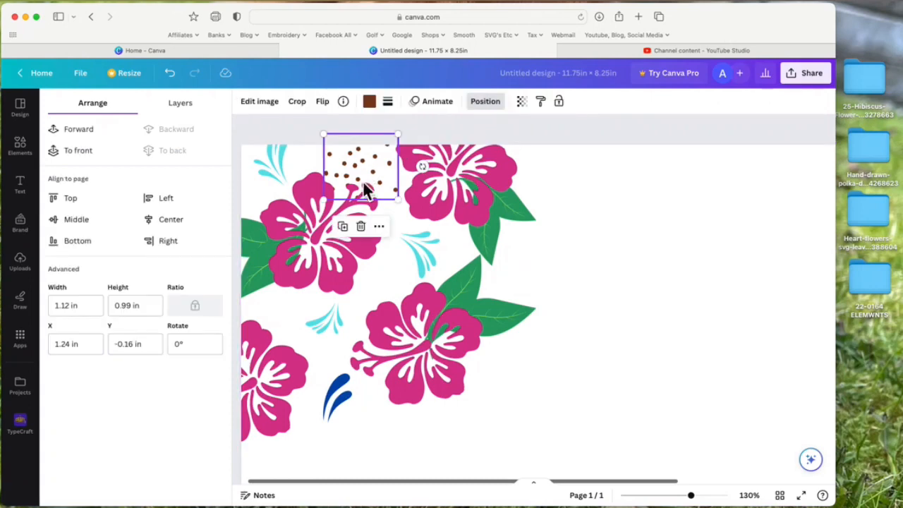
click(342, 226)
drag(374, 170, 295, 316)
drag(339, 288, 294, 325)
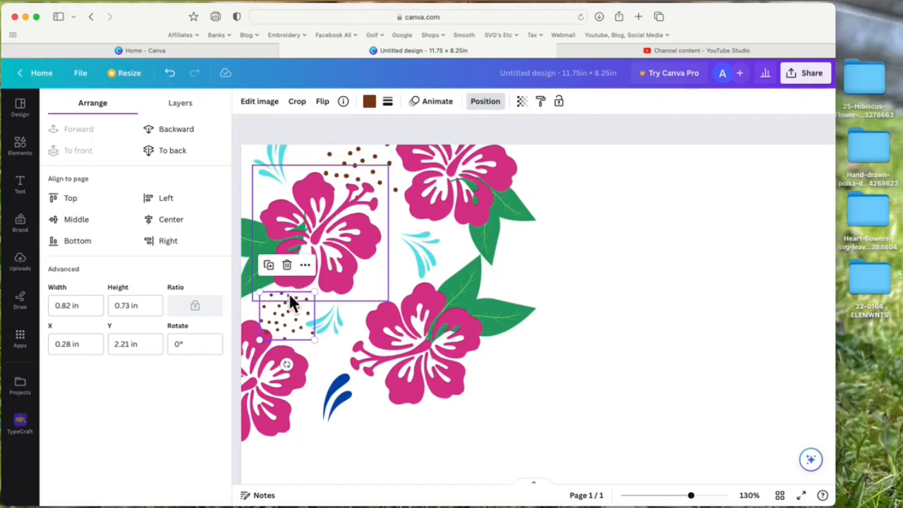
Duplicate the 0.82 in brown dots and place the copy in the central gap above the lower-right hibiscus, beside the turquoise swirl
click(268, 265)
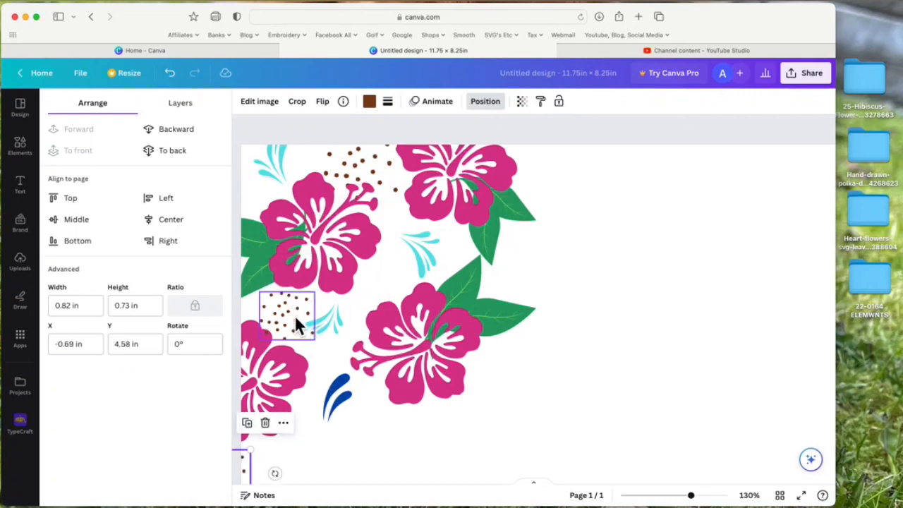
drag(247, 481, 411, 281)
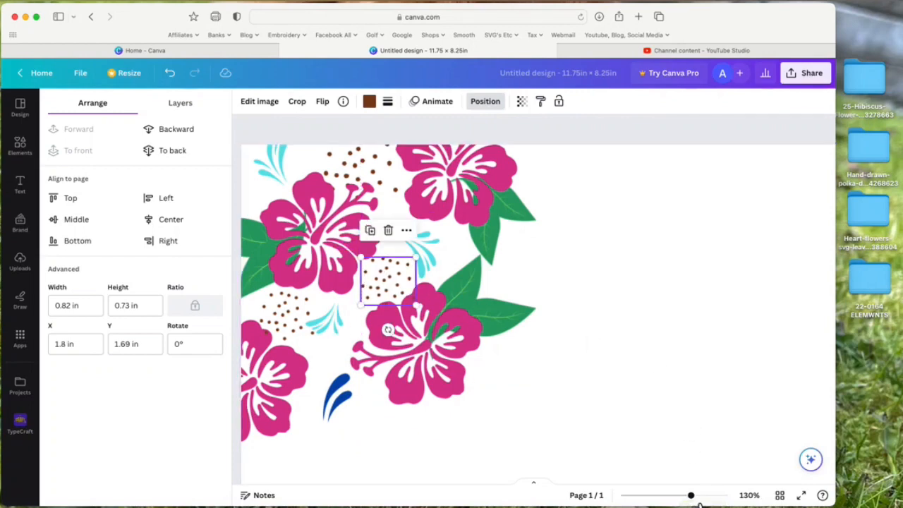
drag(698, 501, 684, 503)
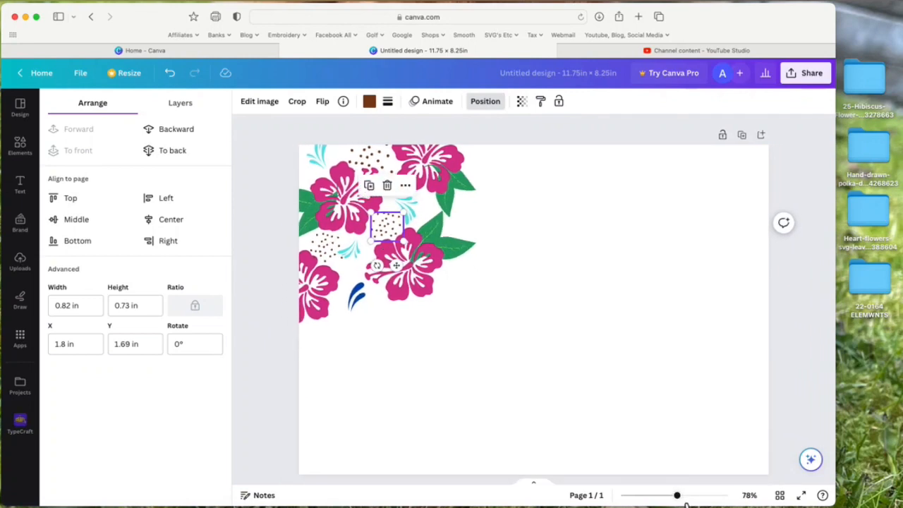
click(529, 240)
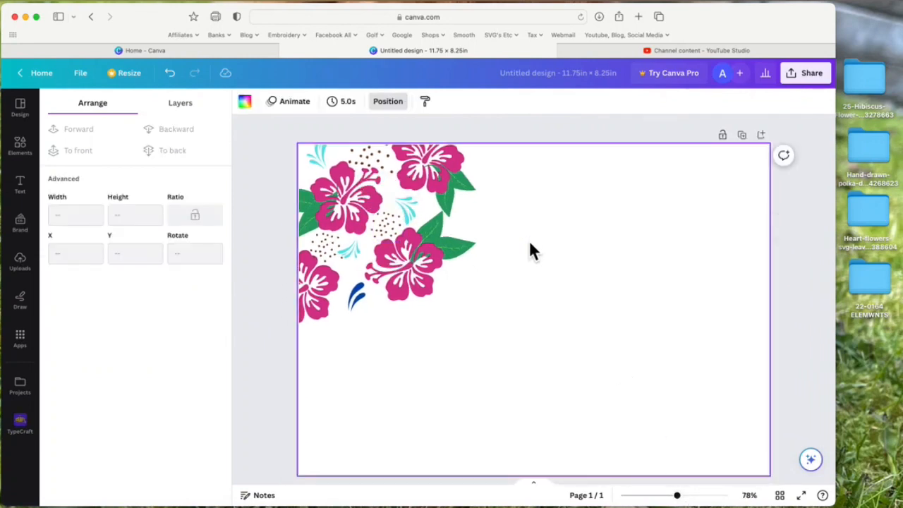
Place an enlarged copy of the dots, about 3.81 in wide, in the blank area beside the flowers and recolour it to green #63DD2F
click(393, 227)
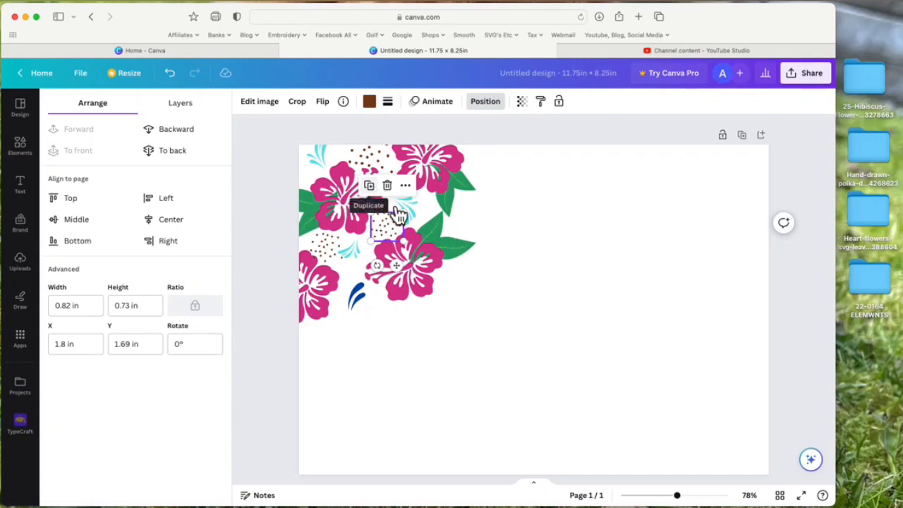
drag(398, 229, 677, 226)
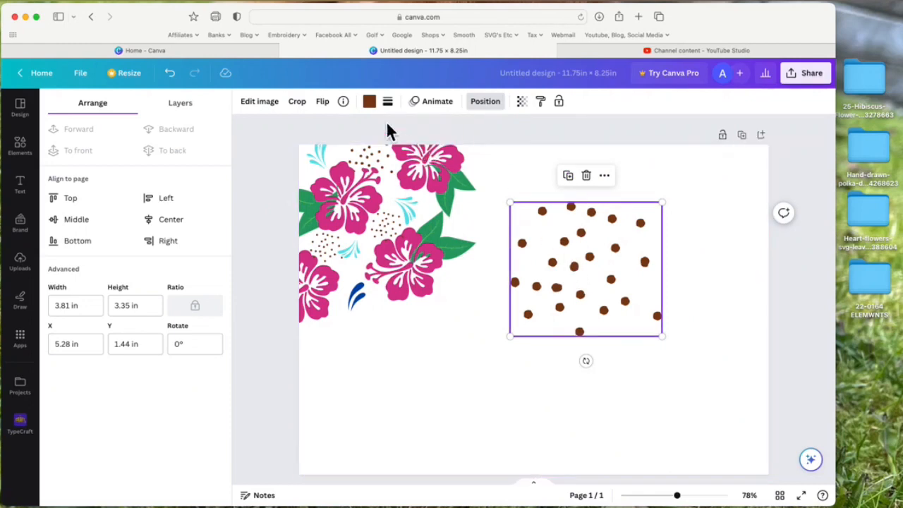
click(369, 102)
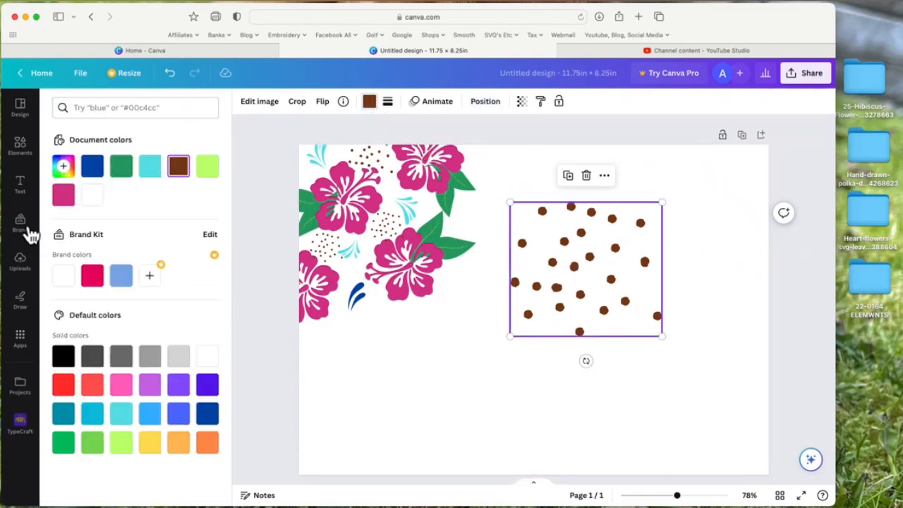
click(93, 444)
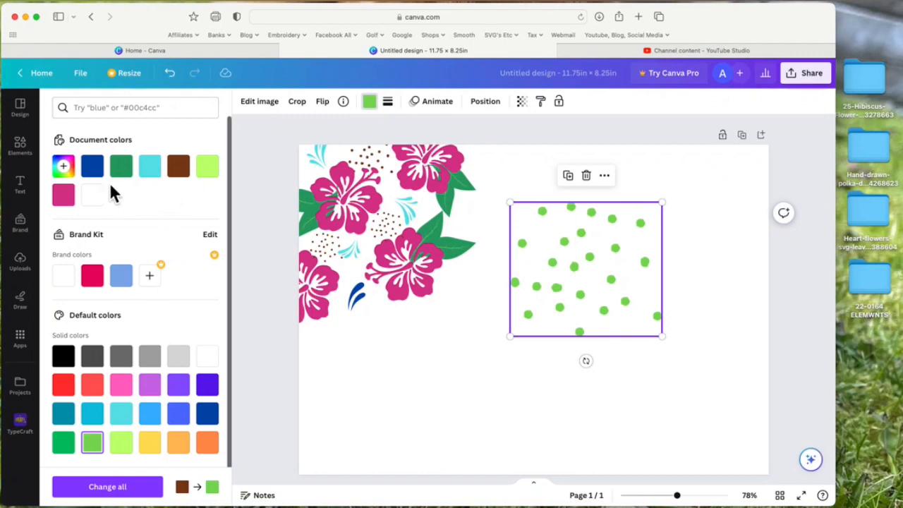
click(65, 168)
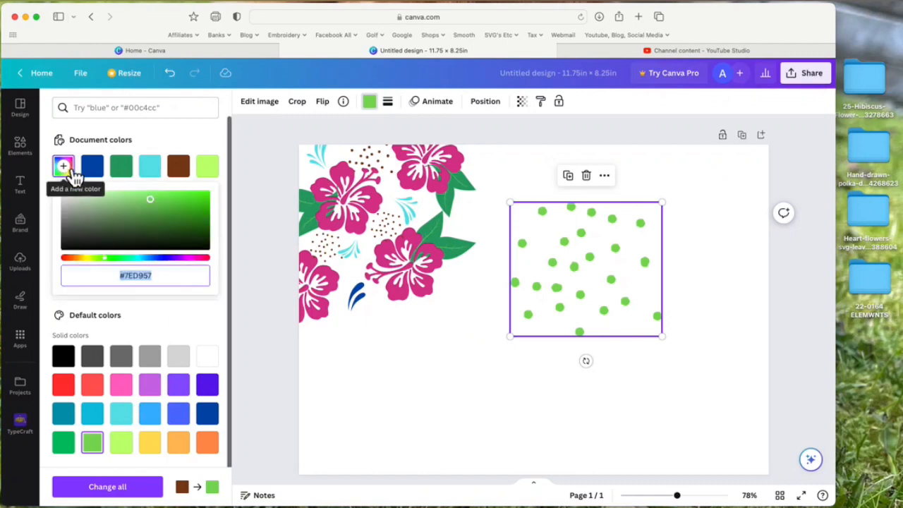
click(160, 197)
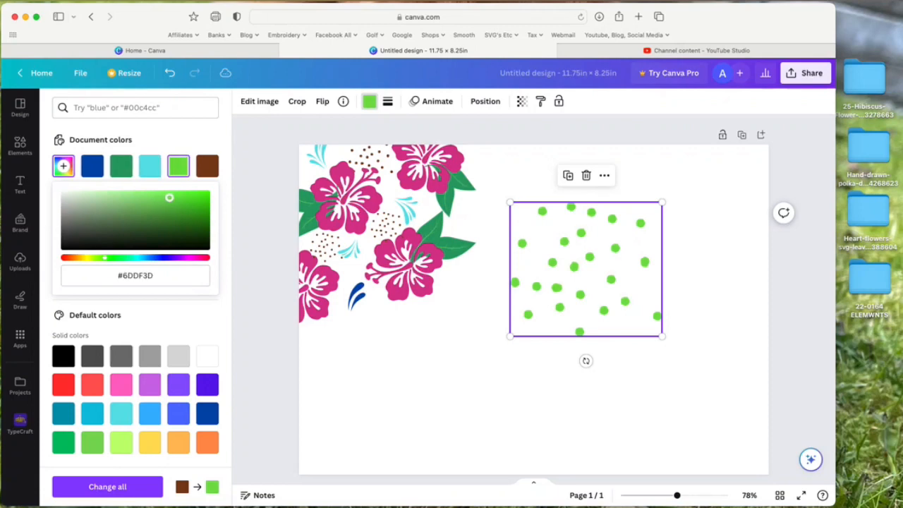
drag(174, 198, 179, 199)
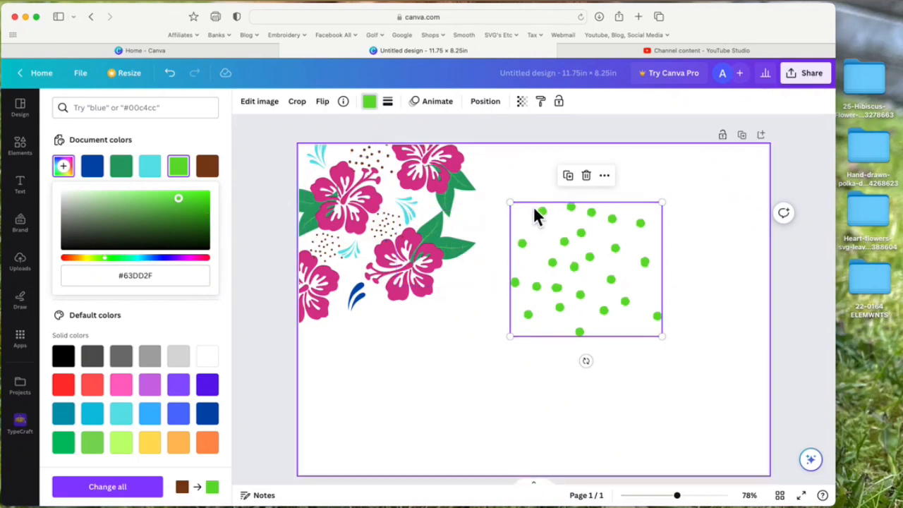
Shrink the green dots into the space beside the two leaf pairs and place a duplicate at the page's left edge below the lowest-left hibiscus
drag(661, 203, 471, 226)
click(507, 250)
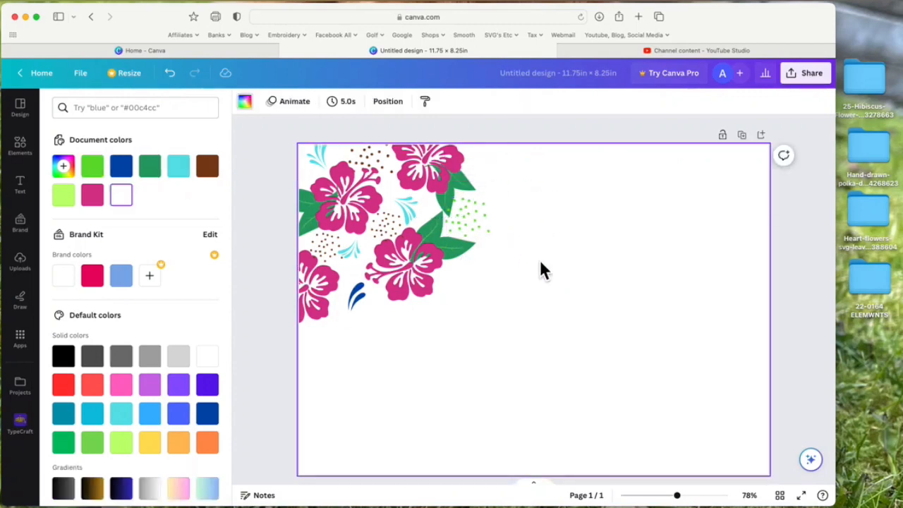
click(476, 226)
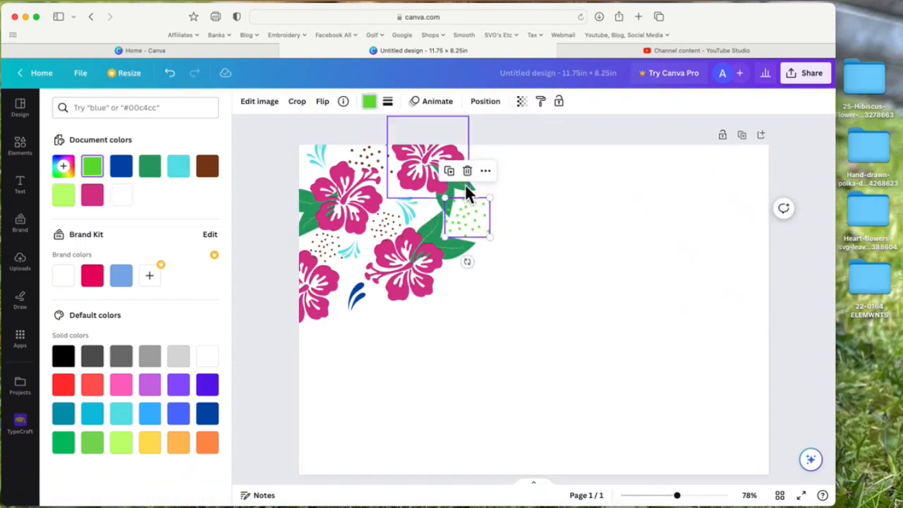
drag(475, 224, 306, 343)
click(357, 363)
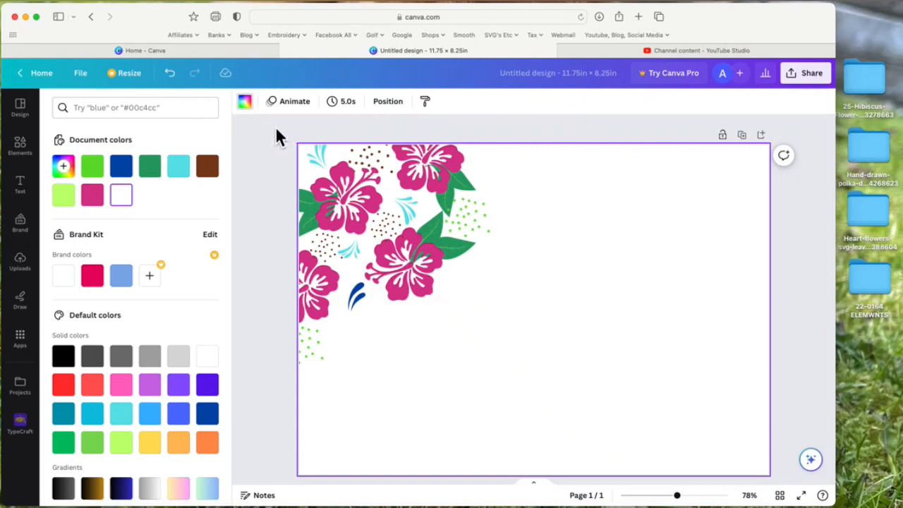
Group all the hibiscus artwork and place a duplicate of the group, rotated roughly upside down, in the page's lower-right corner
drag(278, 125, 534, 419)
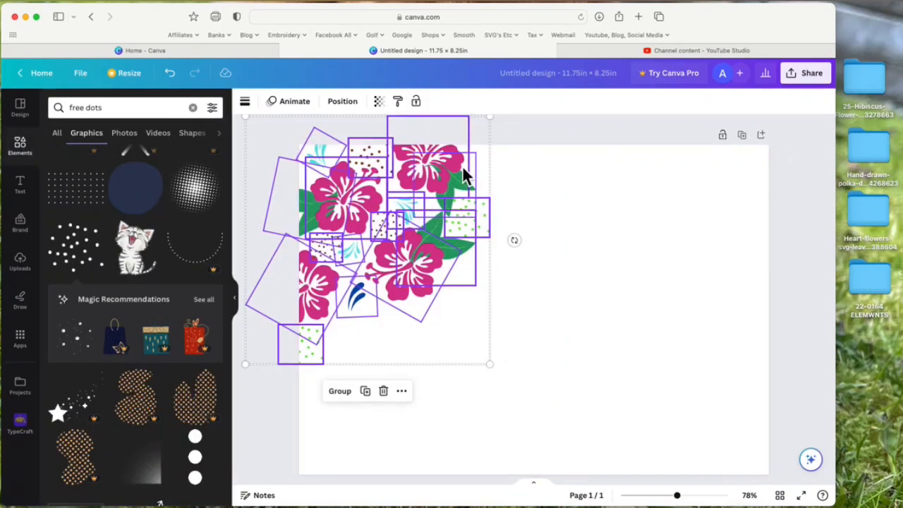
click(344, 392)
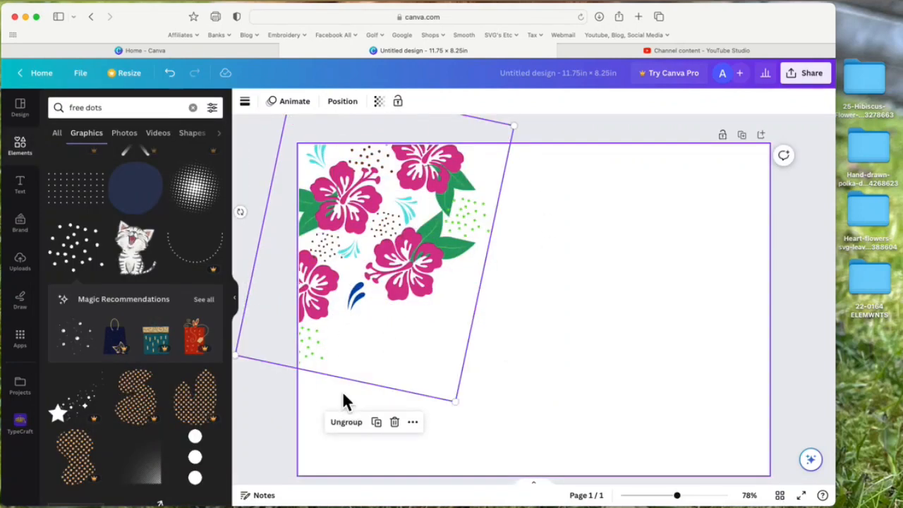
click(377, 422)
drag(364, 211, 616, 234)
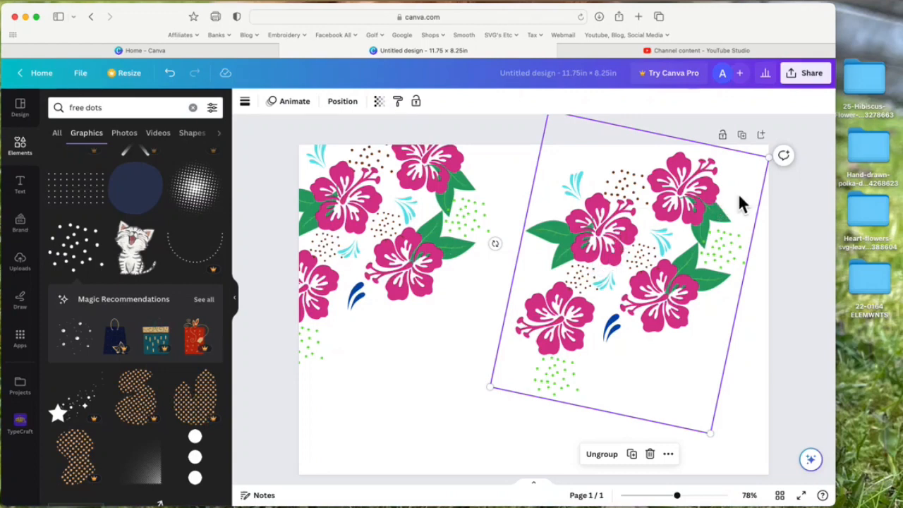
drag(630, 335, 603, 332)
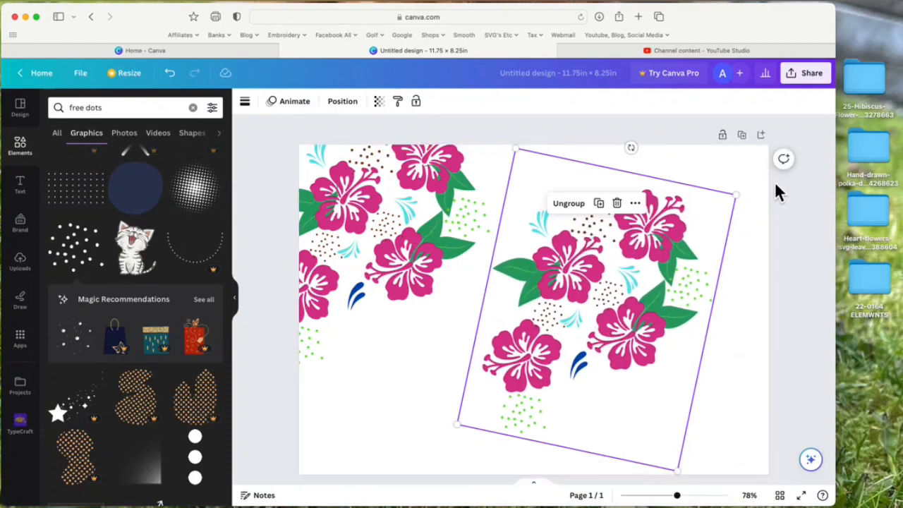
drag(637, 148, 481, 439)
drag(610, 344, 722, 391)
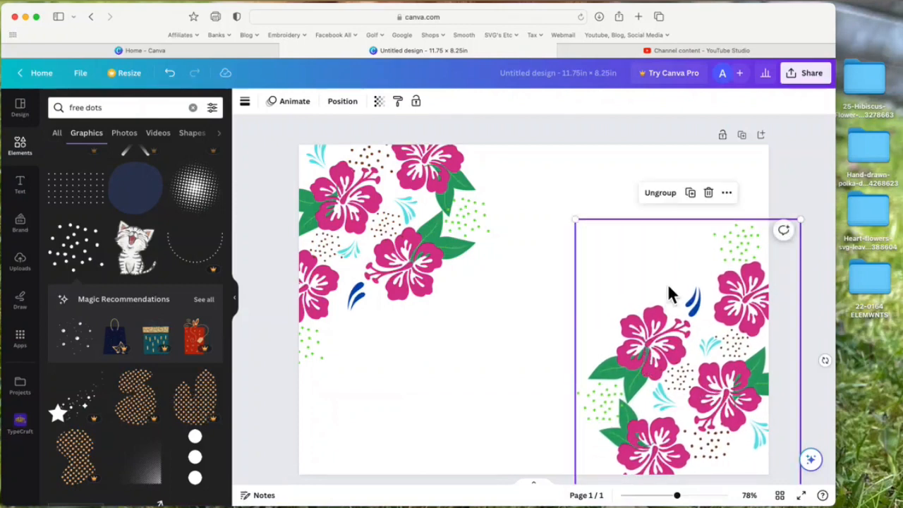
Duplicate the upside-down group and place the copy along the page's top edge, just right of the original artwork
scroll(670, 293, down, 2)
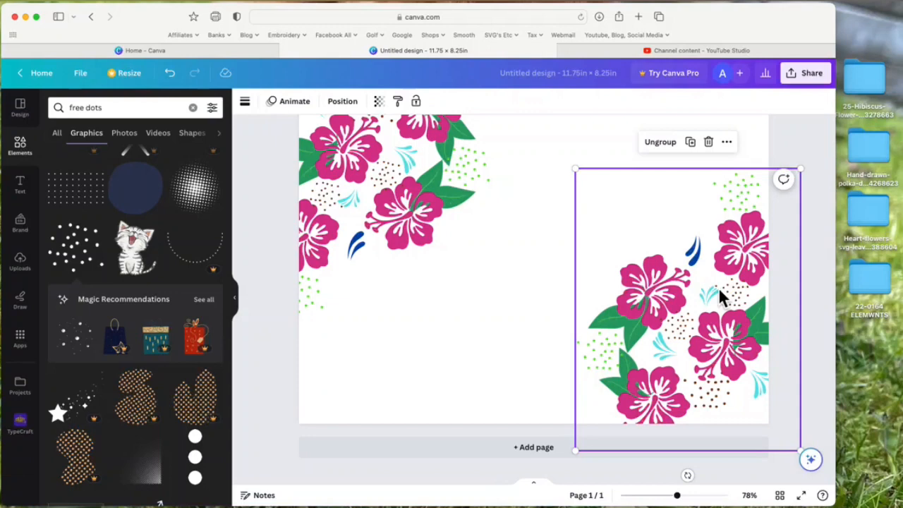
click(689, 141)
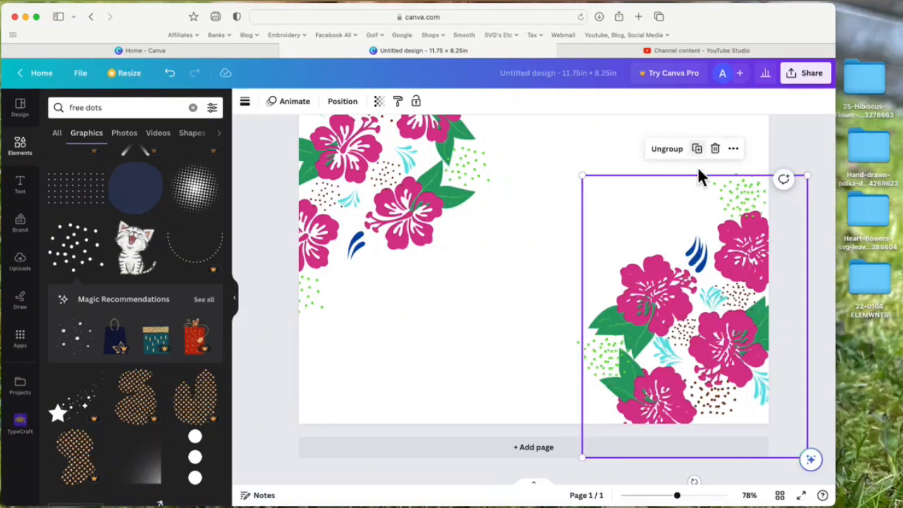
drag(677, 310, 572, 120)
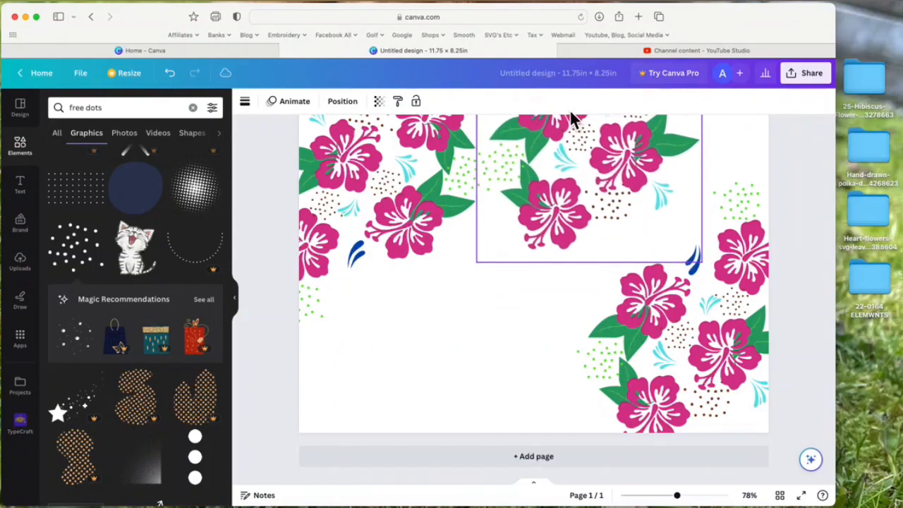
Duplicate the top-edge group, rotate the copy clockwise, and place it in the page's lower-left corner
click(593, 290)
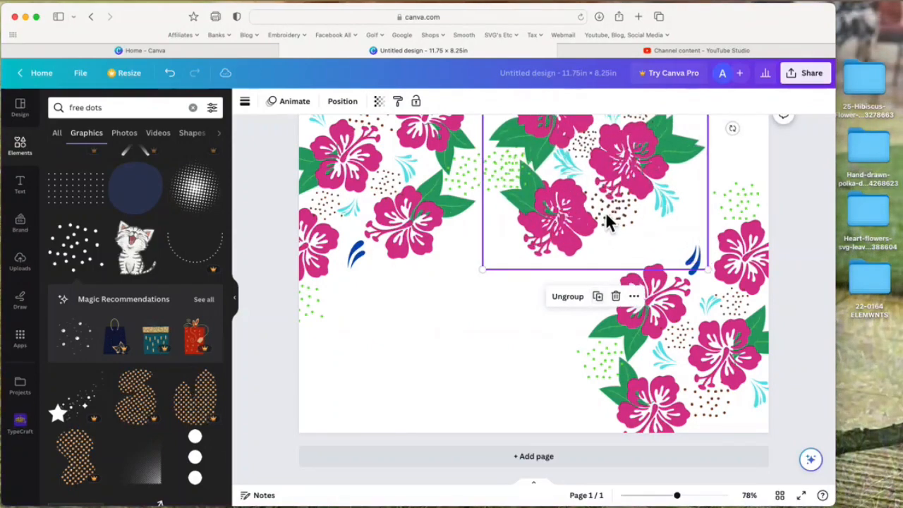
drag(620, 166, 492, 302)
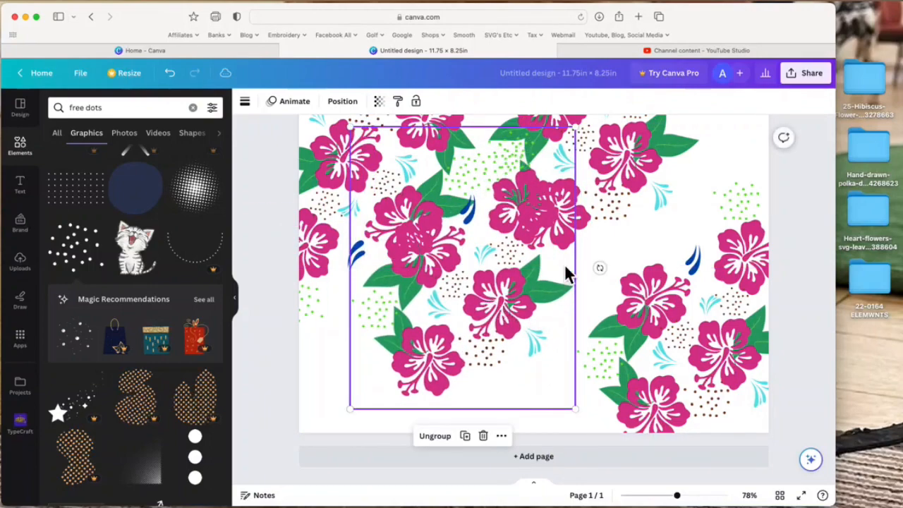
drag(599, 268, 503, 377)
drag(468, 244, 417, 332)
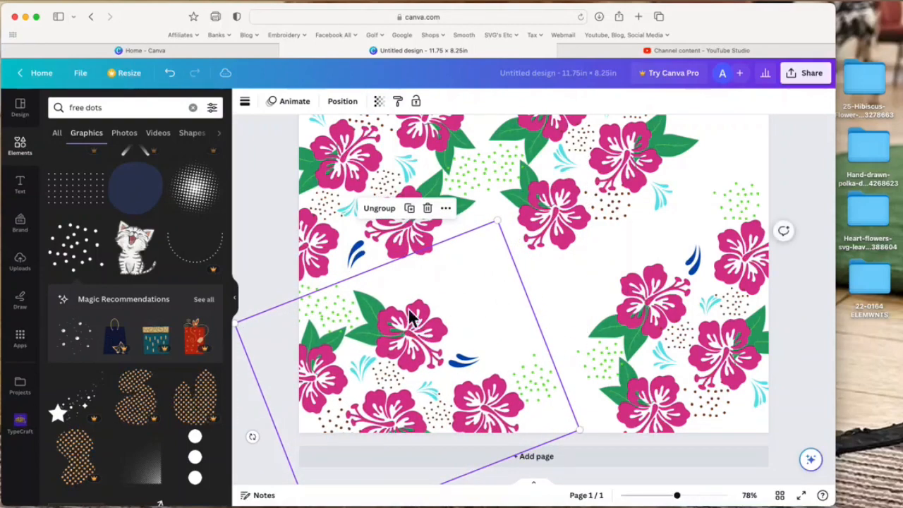
Ungroup the lower-left artwork and move its green dots up into the gap between the two neighbouring hibiscuses
click(379, 209)
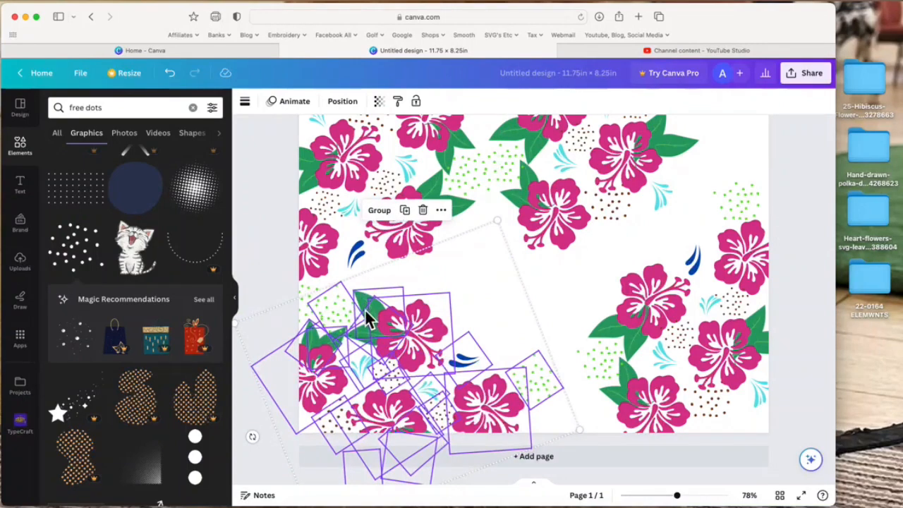
click(283, 254)
click(566, 338)
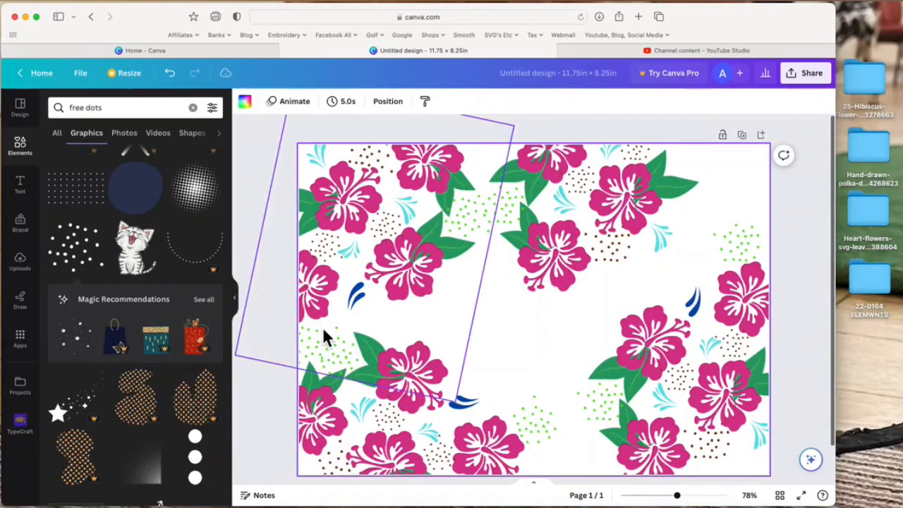
click(333, 343)
drag(333, 343, 391, 314)
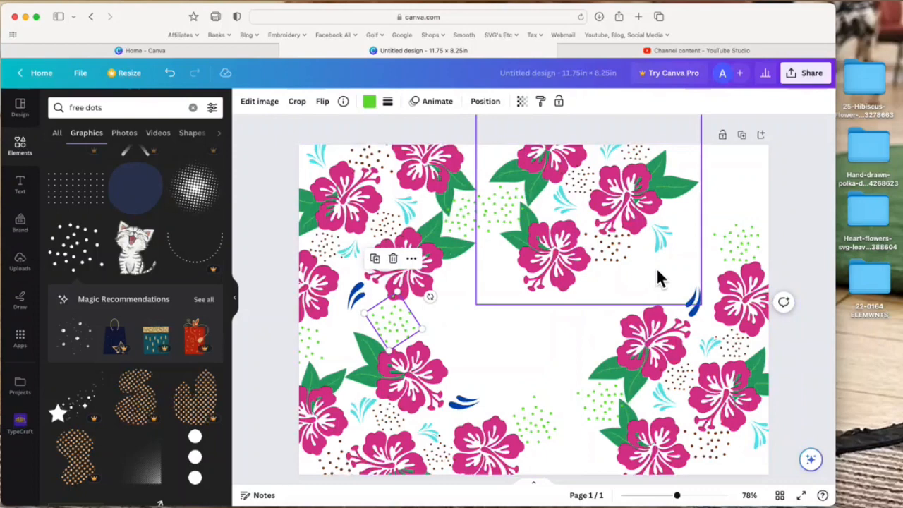
Shift the top-edge group slightly up and rotate it a little clockwise
drag(630, 224, 628, 202)
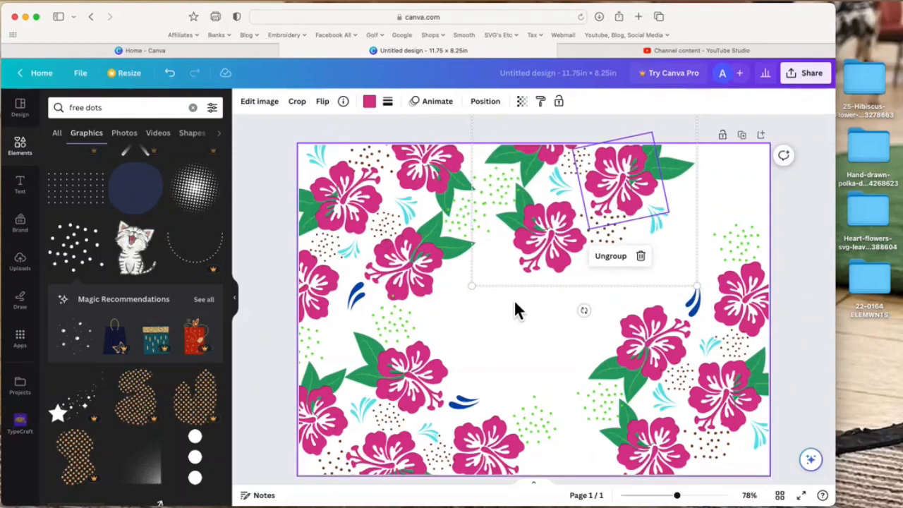
drag(584, 311, 561, 319)
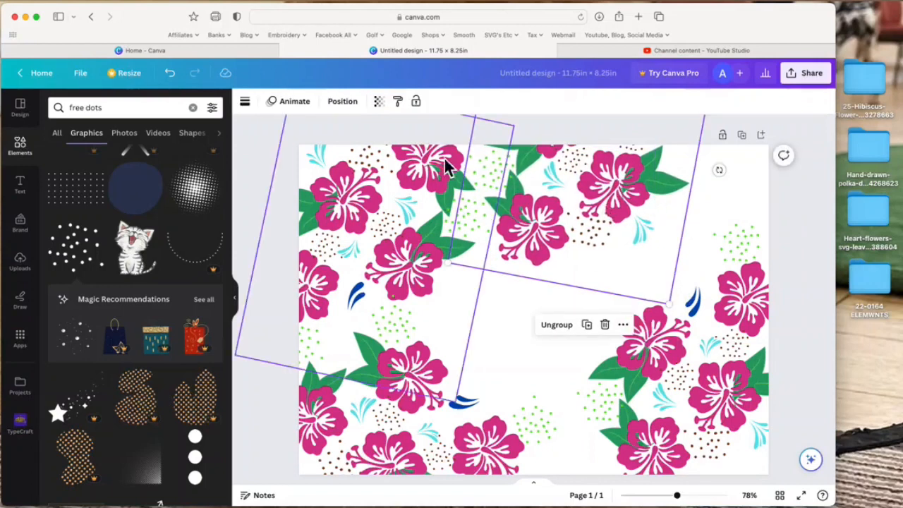
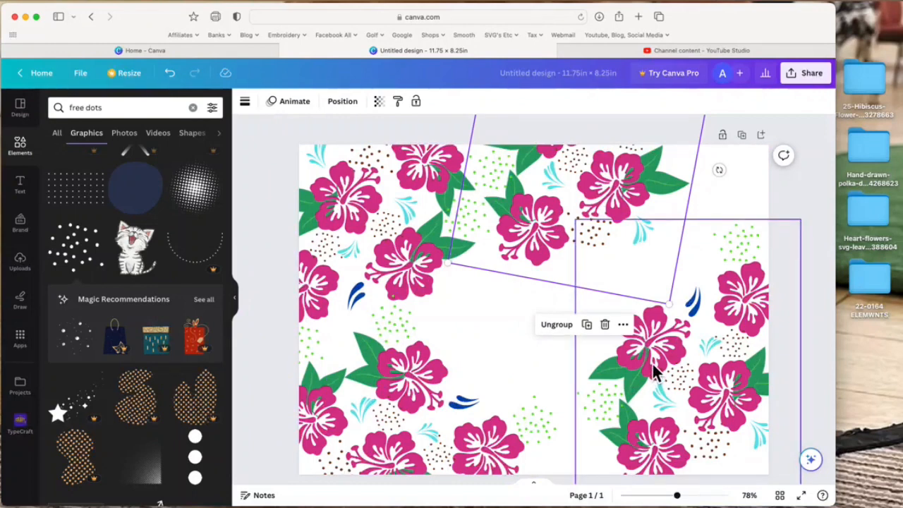
click(799, 209)
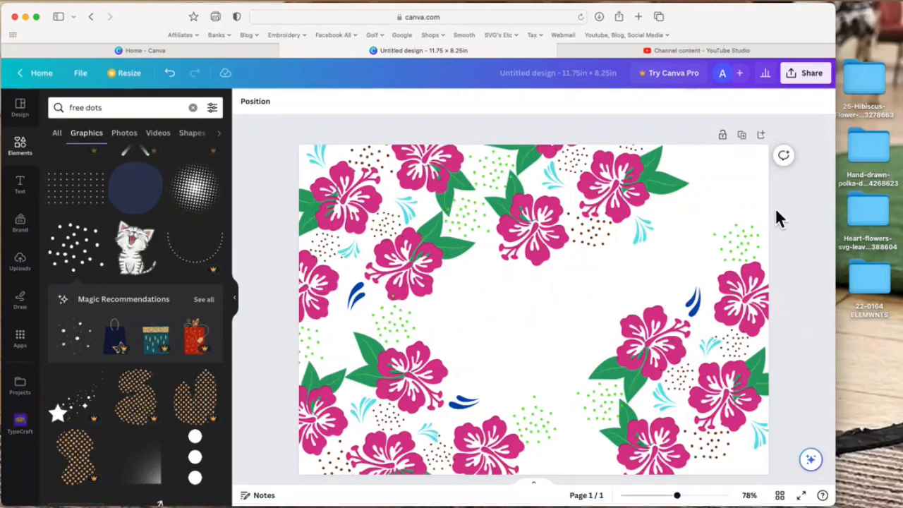
Duplicate the lower-right group and place the copy in the page's upper-right corner
click(730, 321)
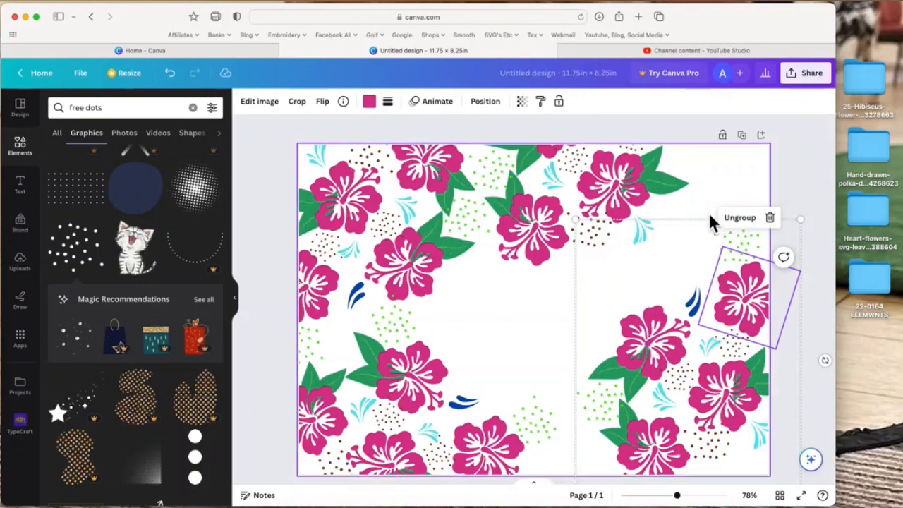
right_click(732, 267)
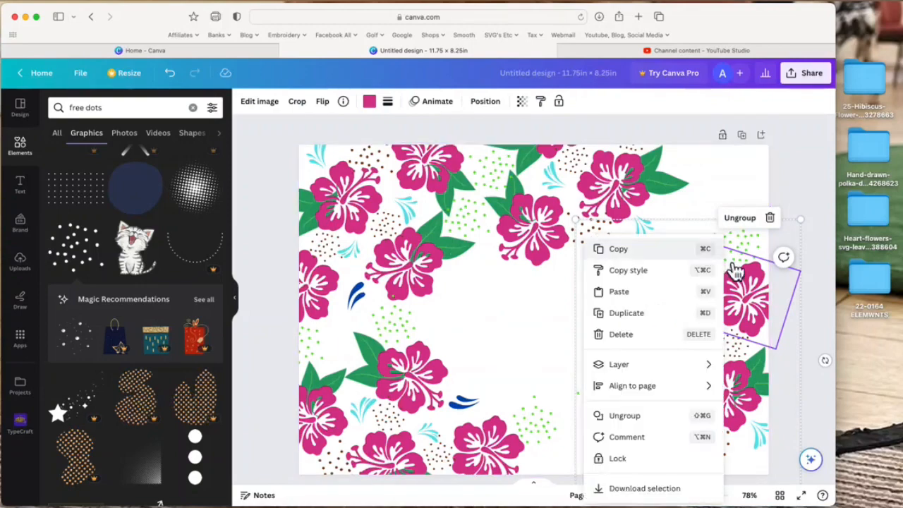
click(640, 319)
drag(729, 286, 827, 100)
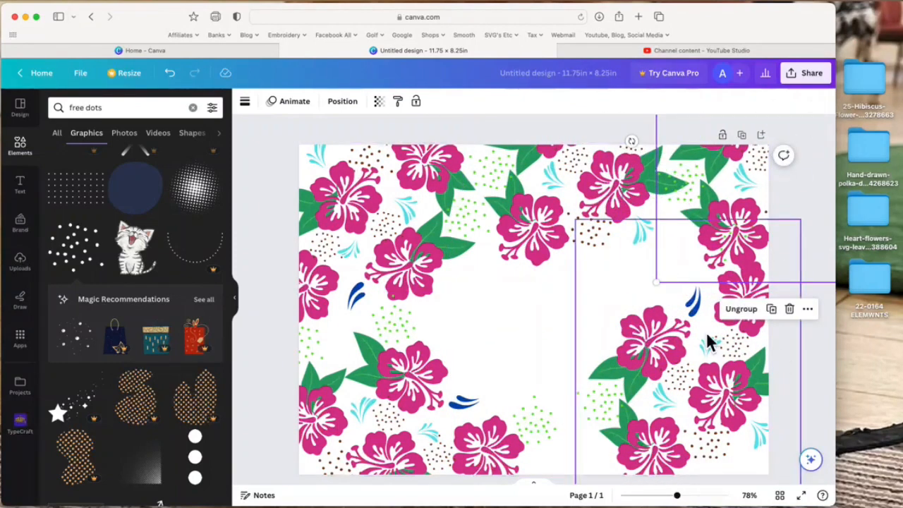
Duplicate the upper-right group, place the copy in the page's empty centre, and rotate it clockwise and shrink it
click(772, 310)
drag(768, 233, 531, 392)
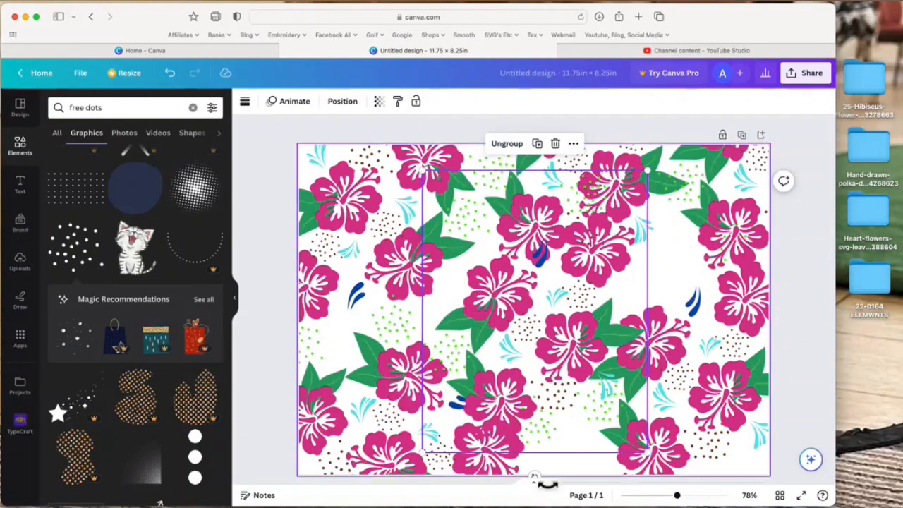
drag(534, 479, 478, 428)
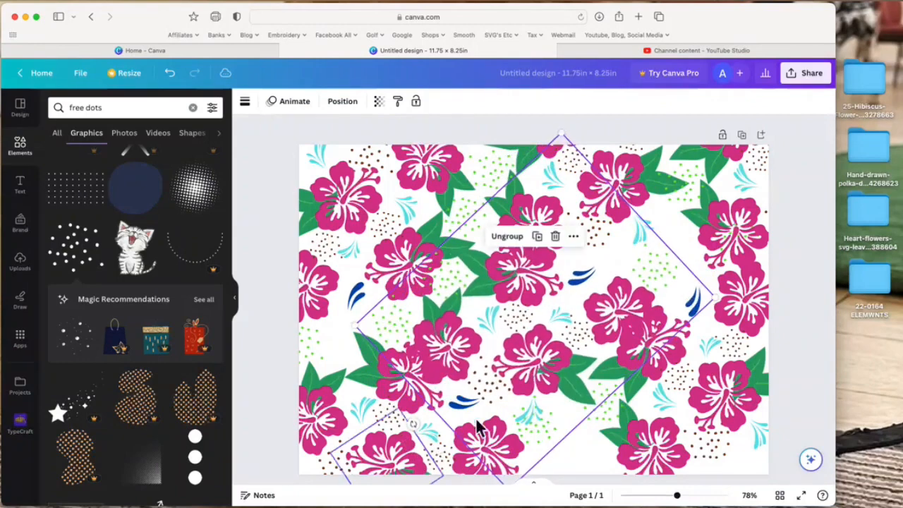
drag(562, 233, 550, 278)
drag(534, 403, 530, 350)
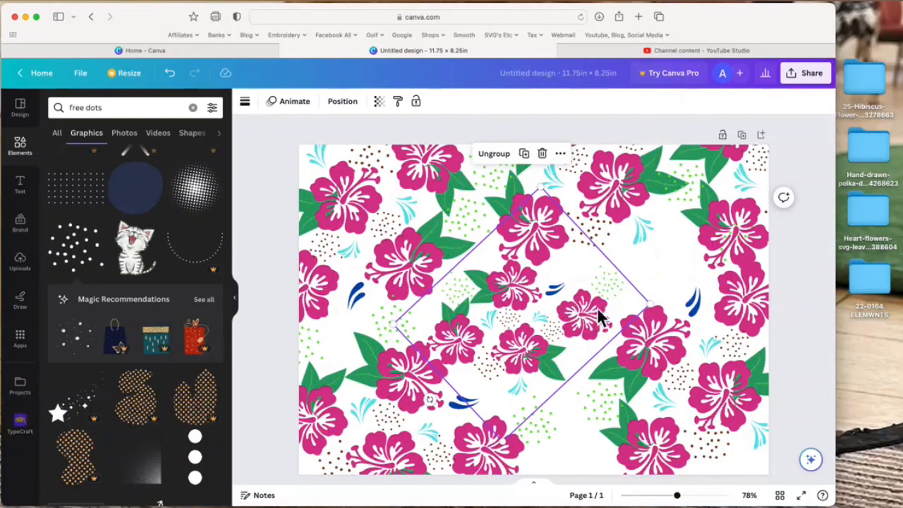
Enlarge the centre group until its flowers nearly match the others and shift it to fill the central gap
click(822, 275)
drag(513, 305, 532, 305)
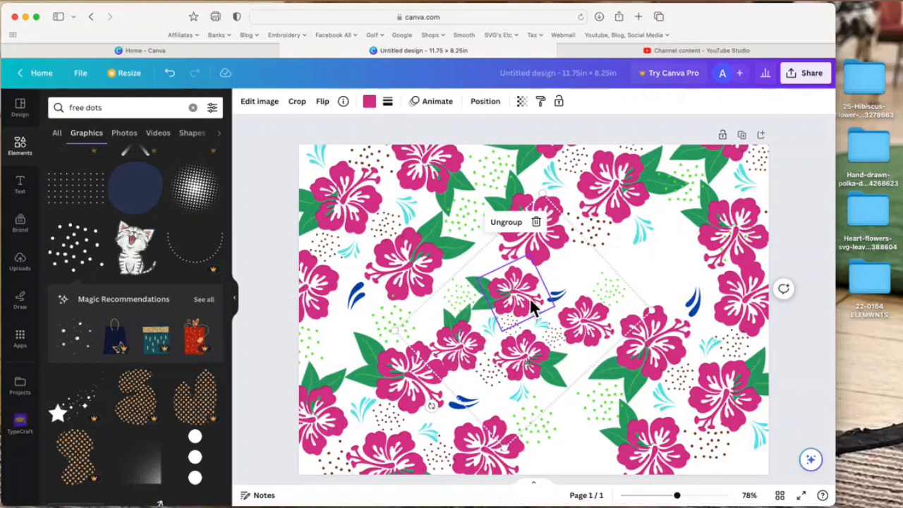
drag(550, 203, 569, 163)
drag(537, 286, 550, 300)
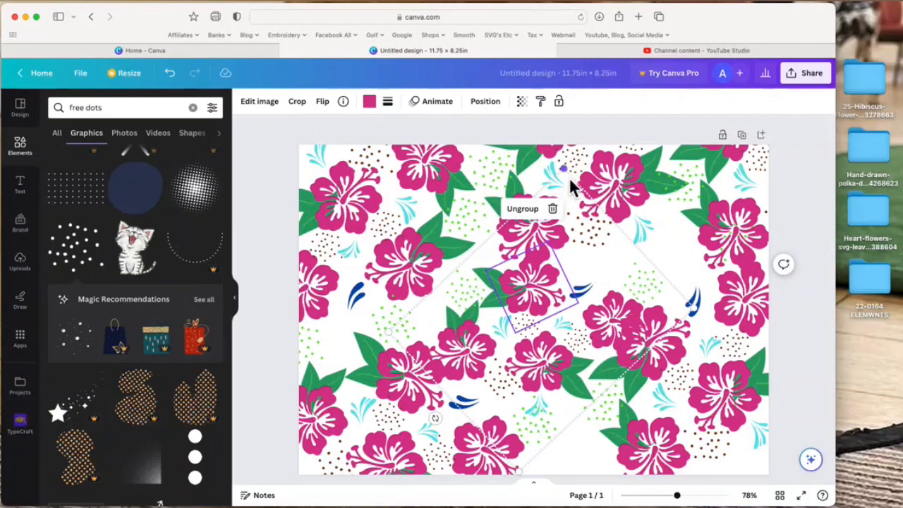
mouse_move(572, 176)
mouse_down()
mouse_move(591, 137)
mouse_move(574, 177)
mouse_up()
drag(534, 286, 543, 310)
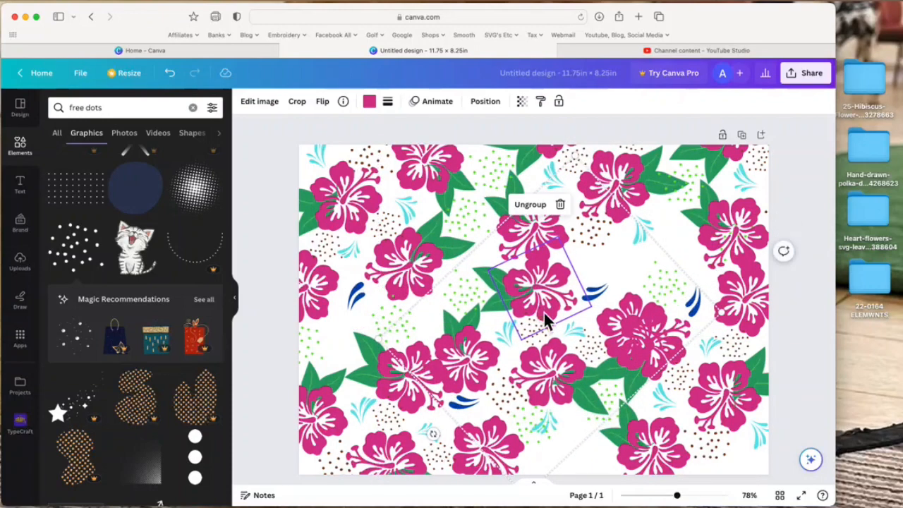
Ungroup the centre artwork, then move its upper hibiscus and leaf pair right and its left hibiscus and leaf pair up
click(530, 204)
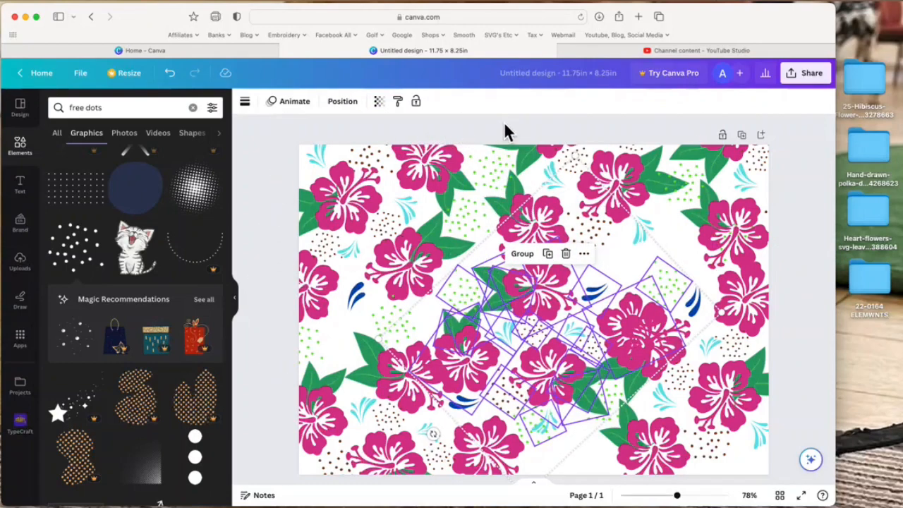
click(808, 366)
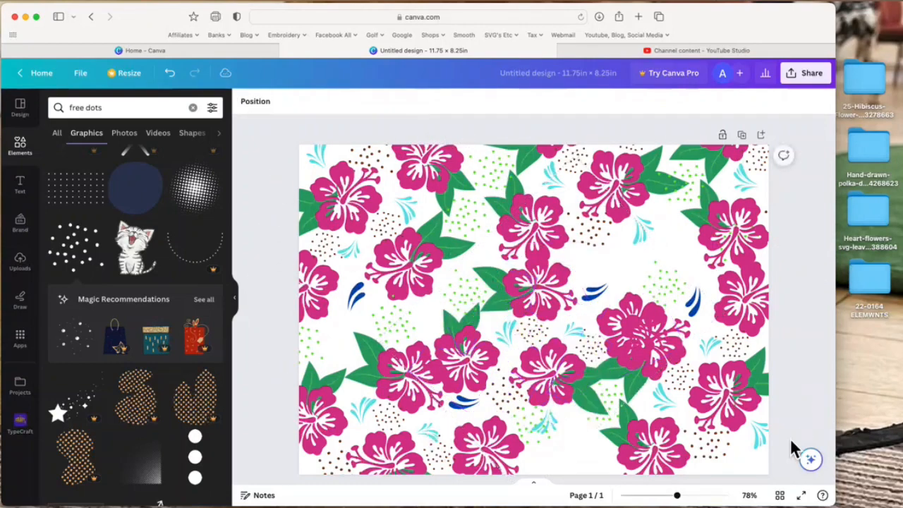
drag(546, 304, 589, 291)
drag(507, 297, 544, 282)
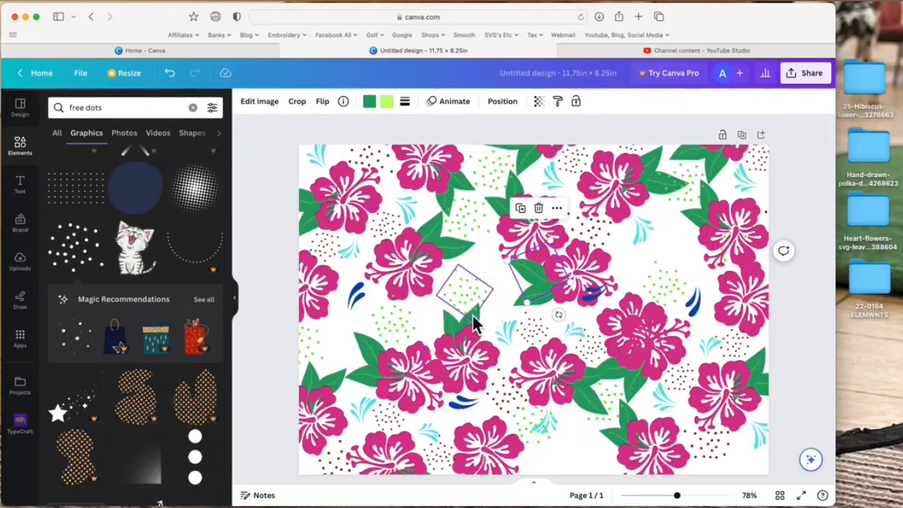
drag(477, 326, 456, 306)
mouse_move(465, 347)
mouse_down()
mouse_move(468, 330)
mouse_move(470, 337)
mouse_up()
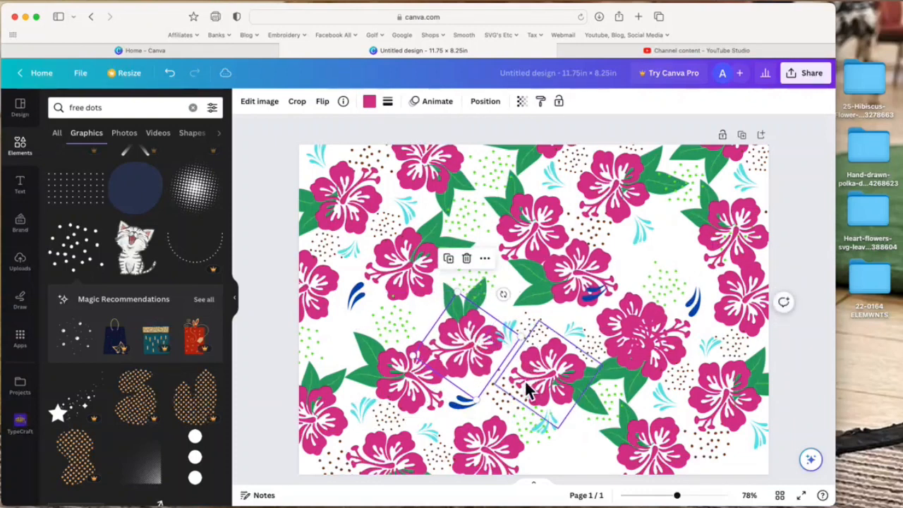
Reposition the overlapping dark blue swirl, move the light blue swirl toward the bottom edge, and nudge the lower-centre hibiscus and leaves left
drag(467, 406, 478, 415)
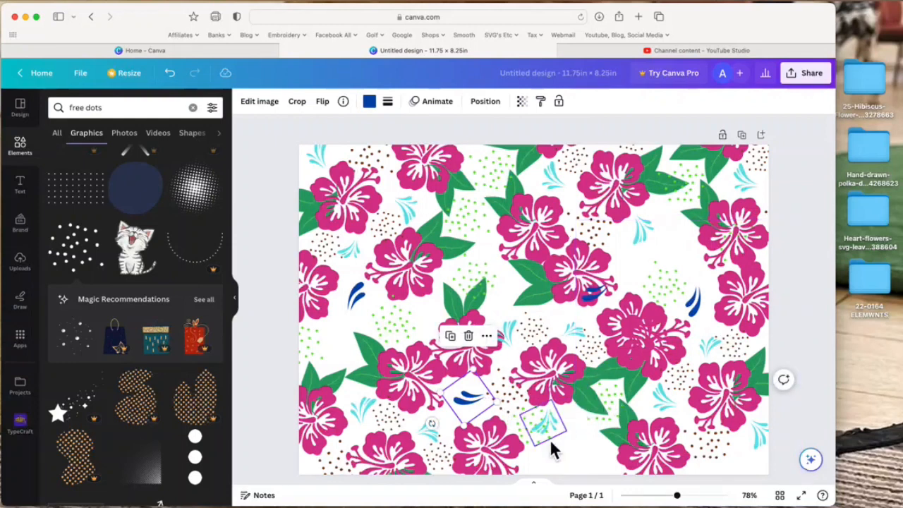
drag(550, 436, 577, 455)
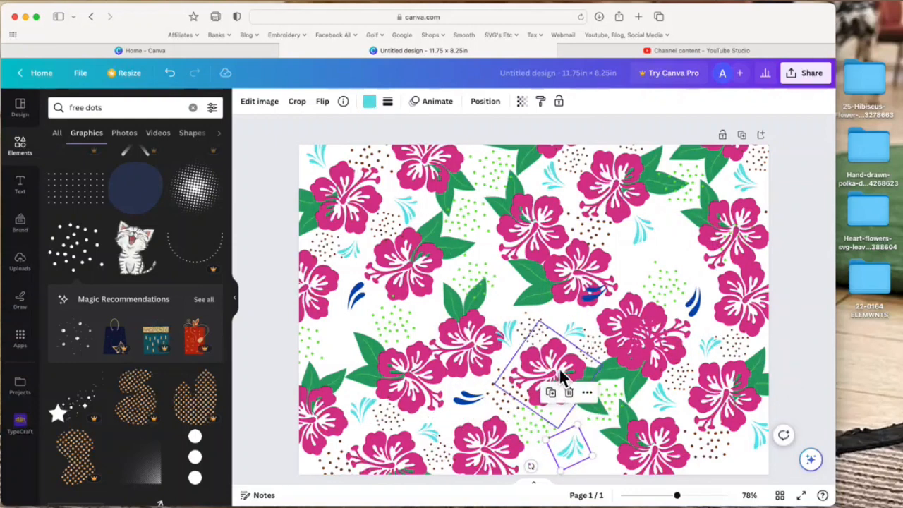
click(557, 361)
drag(556, 359, 558, 360)
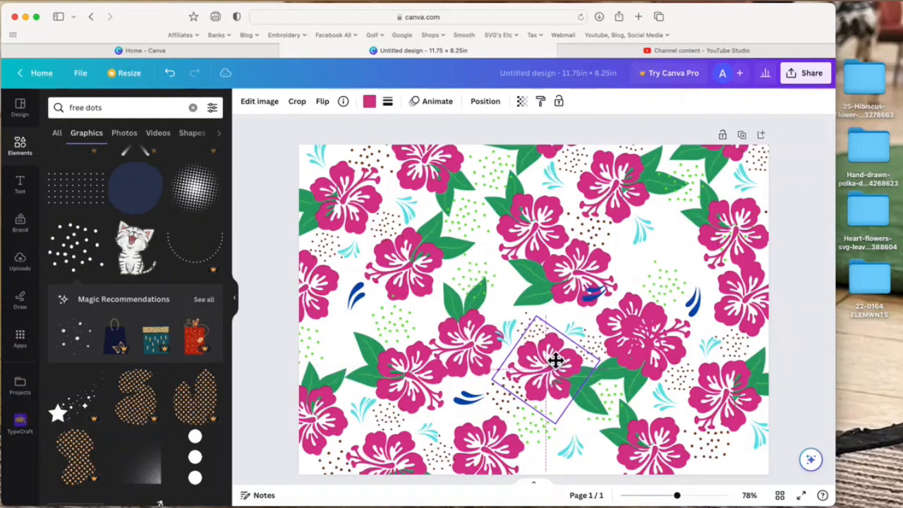
click(597, 412)
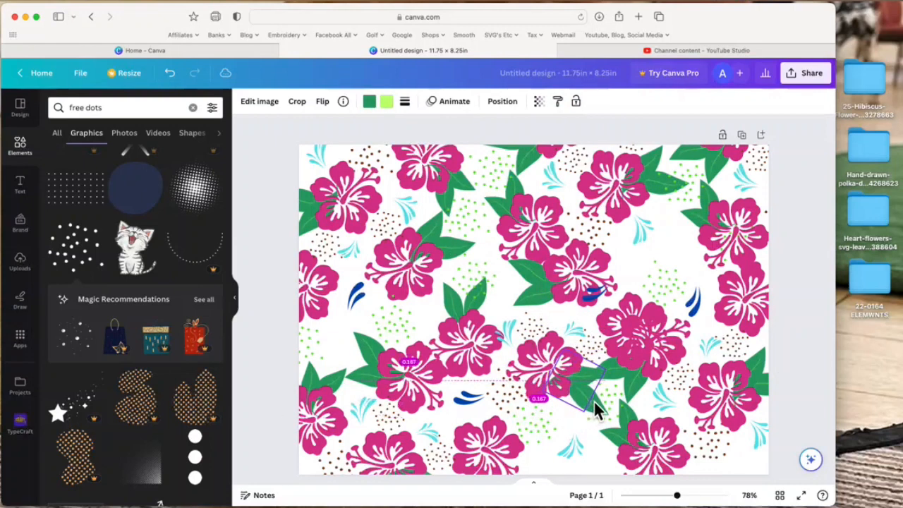
drag(597, 414, 586, 417)
Move the overlapping centre-right hibiscus up into the empty space and shift the lower-right group right
drag(634, 356, 655, 304)
mouse_move(651, 352)
mouse_down()
mouse_move(661, 329)
mouse_move(647, 339)
mouse_up()
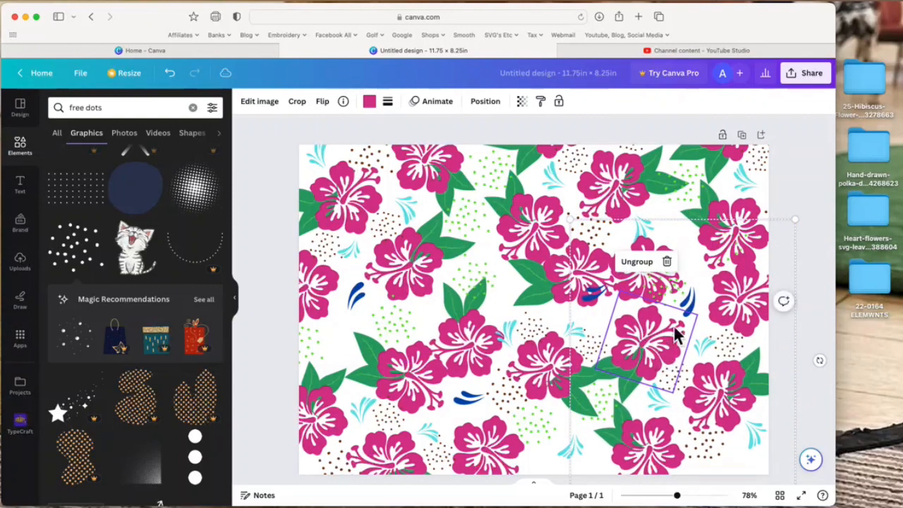
scroll(677, 335, down, 2)
scroll(677, 335, down, 3)
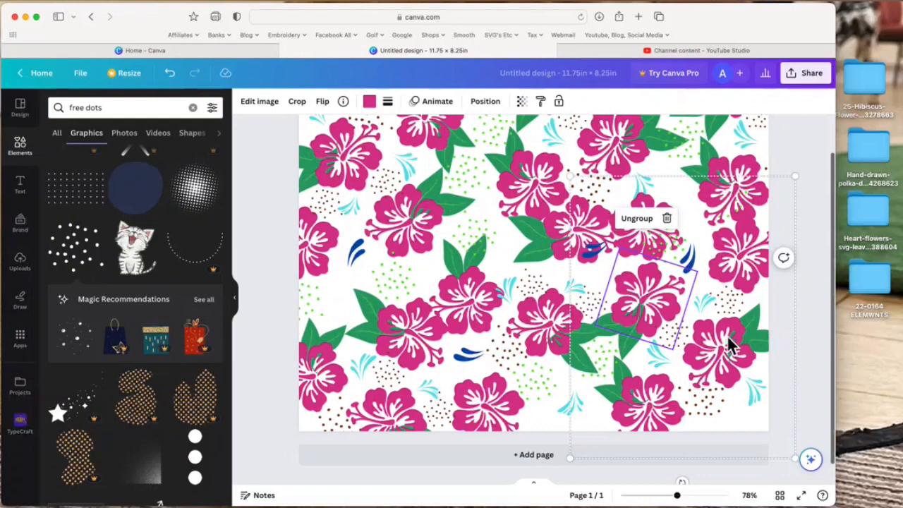
drag(695, 349, 752, 355)
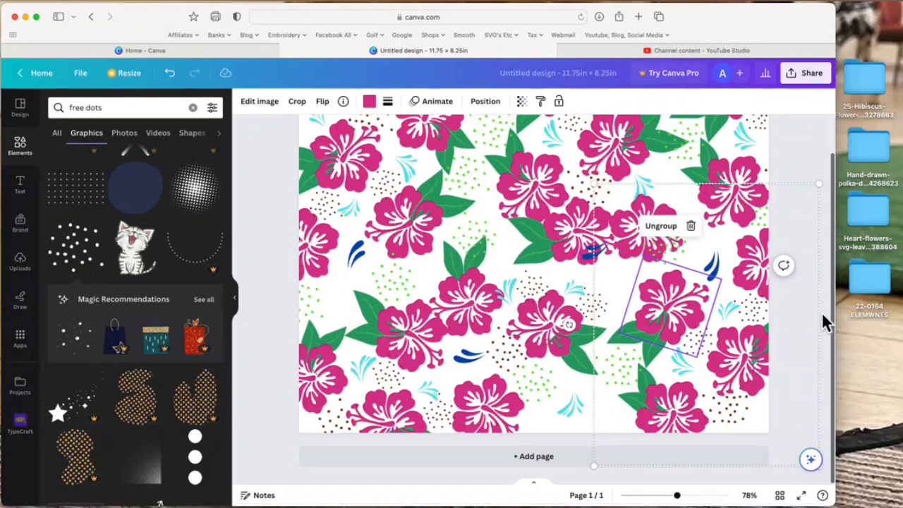
Place a duplicate of the small brown dots above the centre-right gap and nudge the hibiscus above it up and right
click(577, 310)
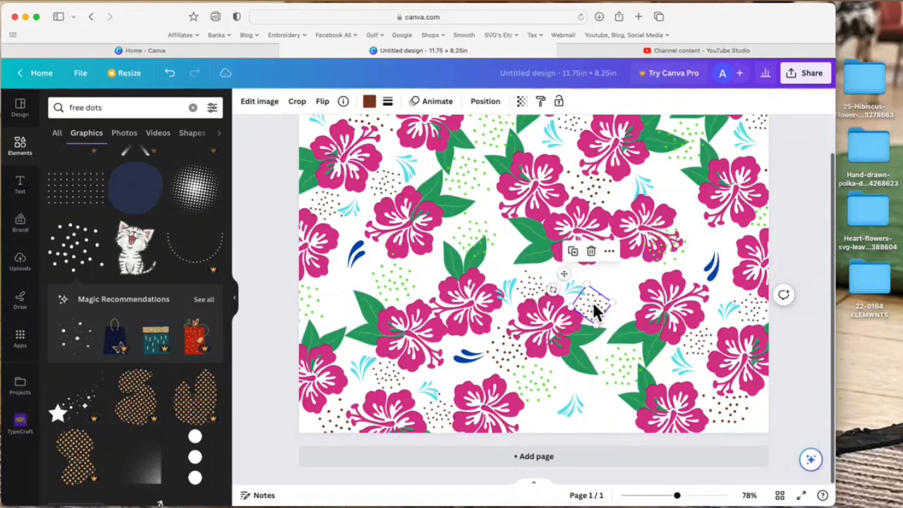
drag(596, 306, 626, 281)
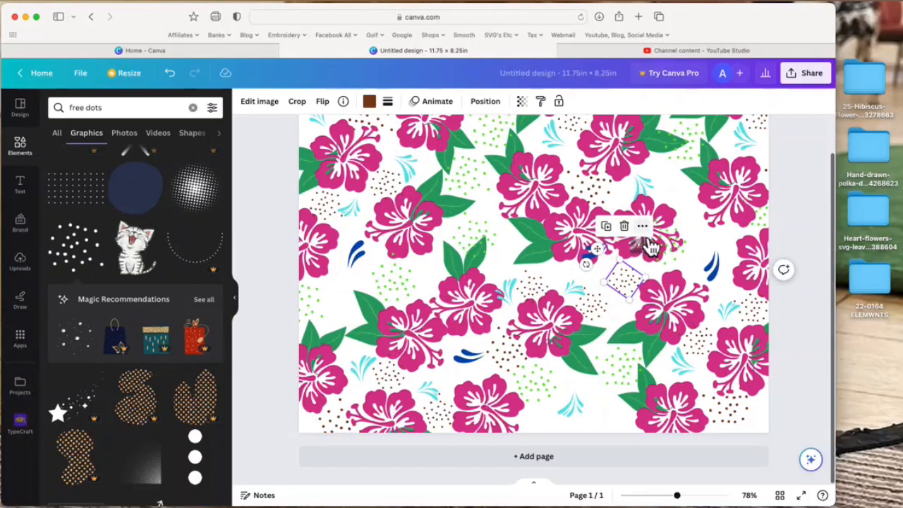
click(641, 225)
click(680, 233)
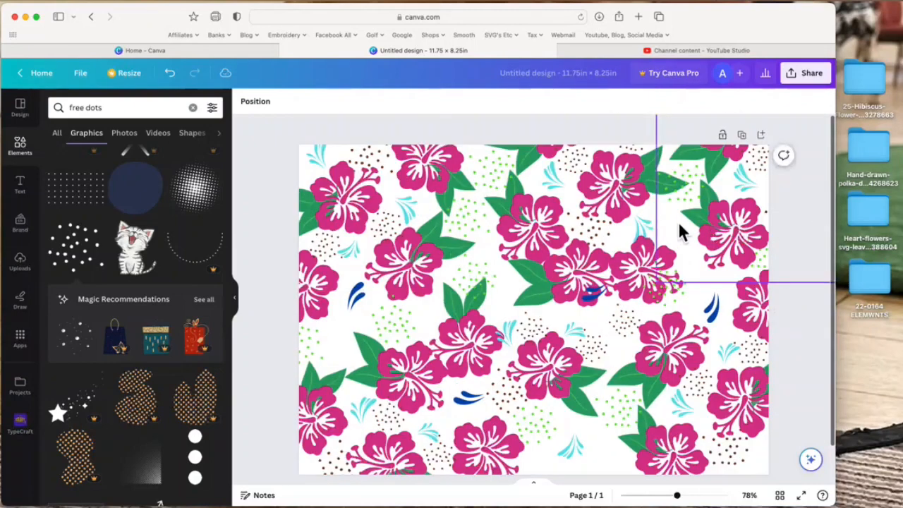
drag(650, 274, 658, 267)
click(803, 223)
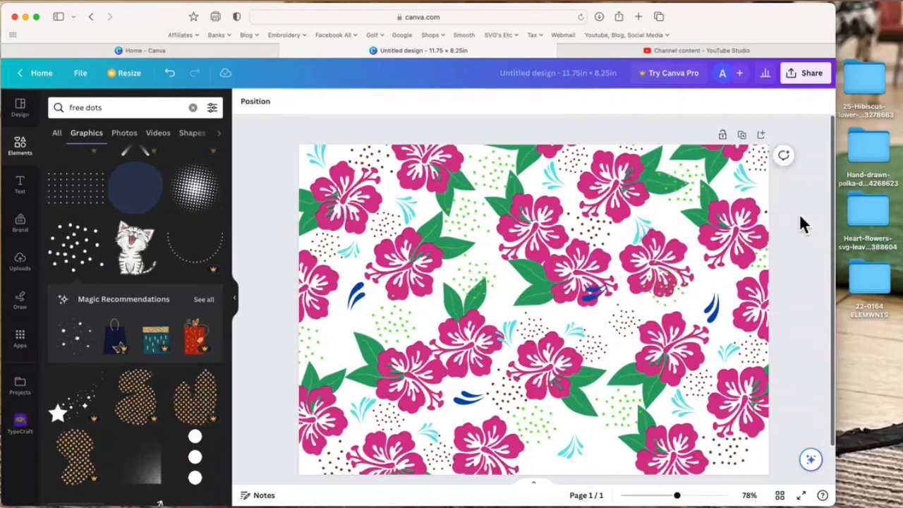
Move the dark blue swirl off the central hibiscus to beside its leaf pair, then adjust the hibiscus and leaves around it
drag(534, 296, 416, 319)
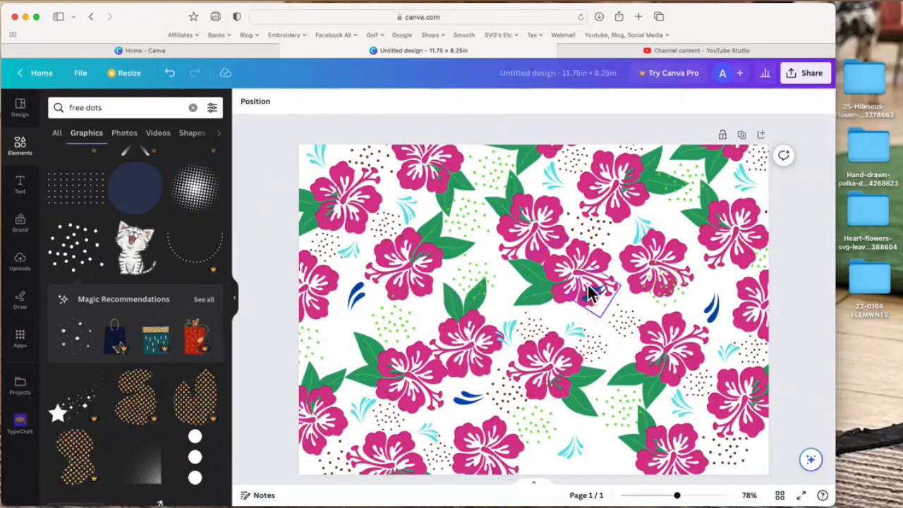
drag(598, 304, 518, 297)
mouse_move(597, 299)
mouse_down()
mouse_move(604, 314)
mouse_move(604, 297)
mouse_up()
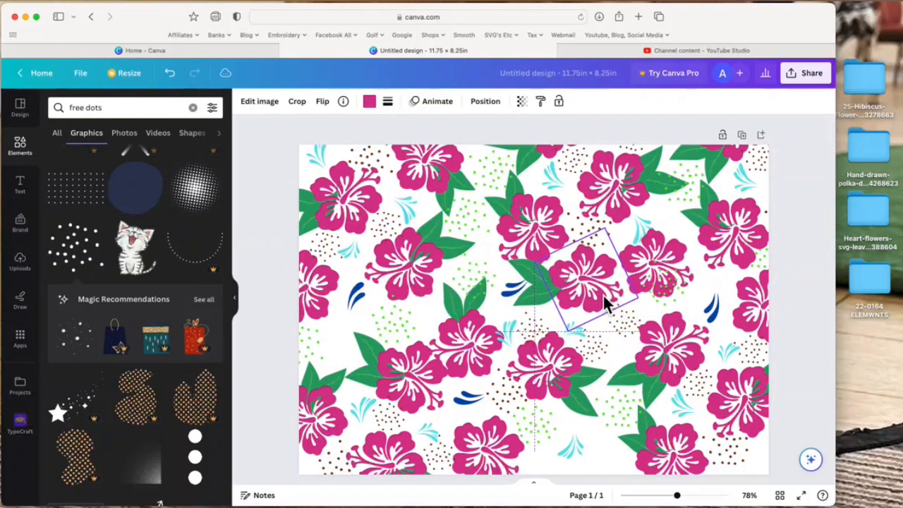
drag(542, 303, 537, 275)
click(811, 291)
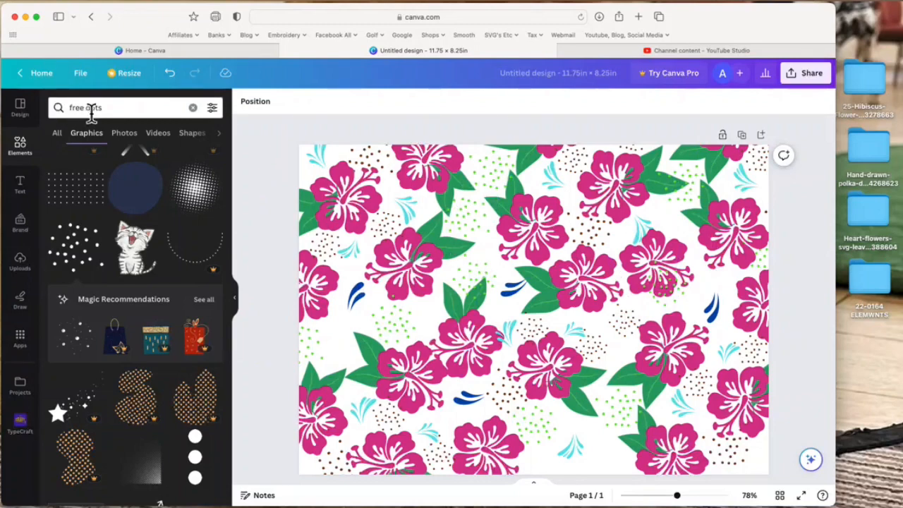
Search the elements for hearts, show all matching graphics, and add the free cluster of four pink hearts to the page
drag(123, 113, 66, 114)
click(30, 157)
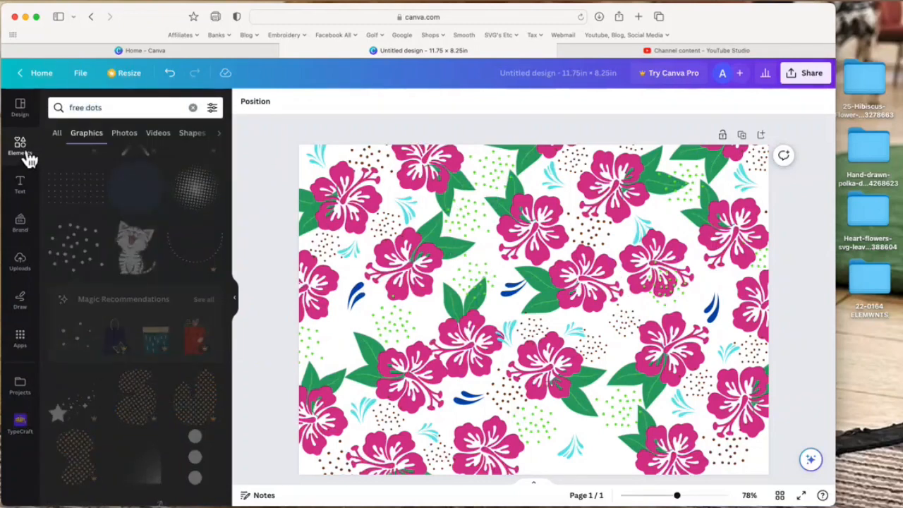
click(137, 110)
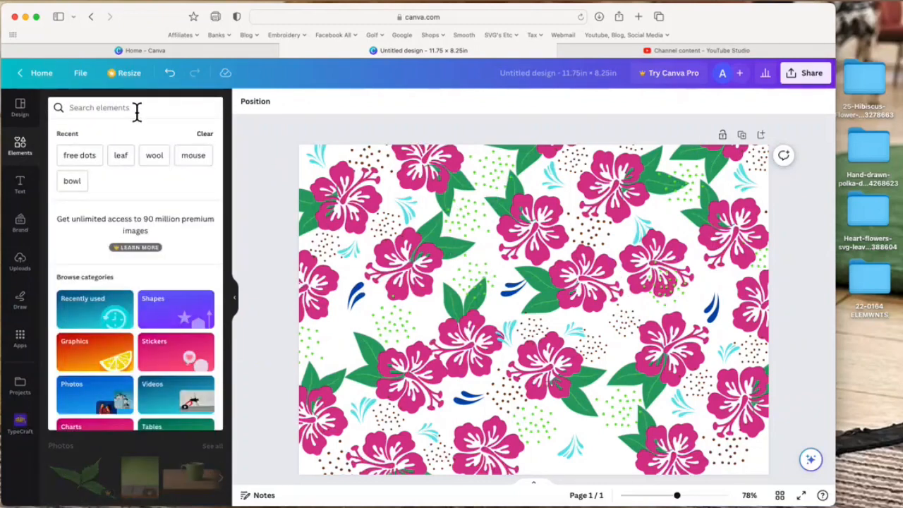
text(heart)
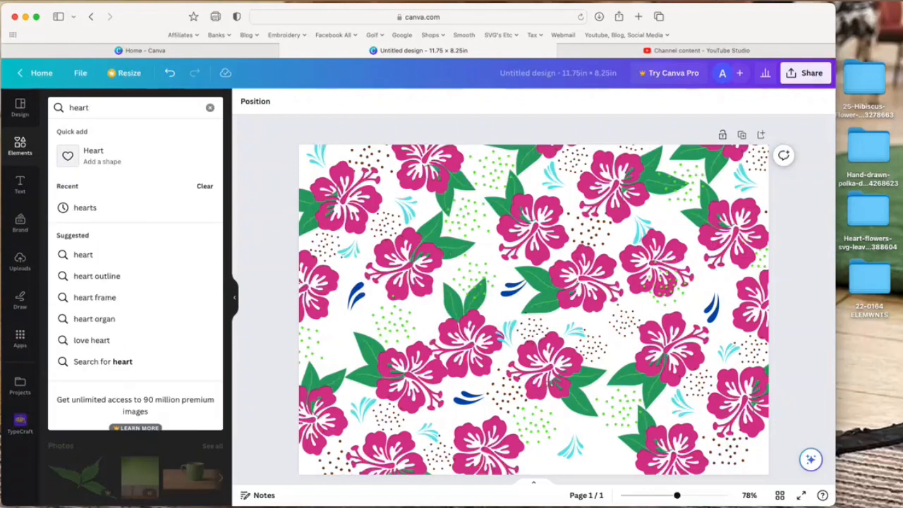
click(85, 207)
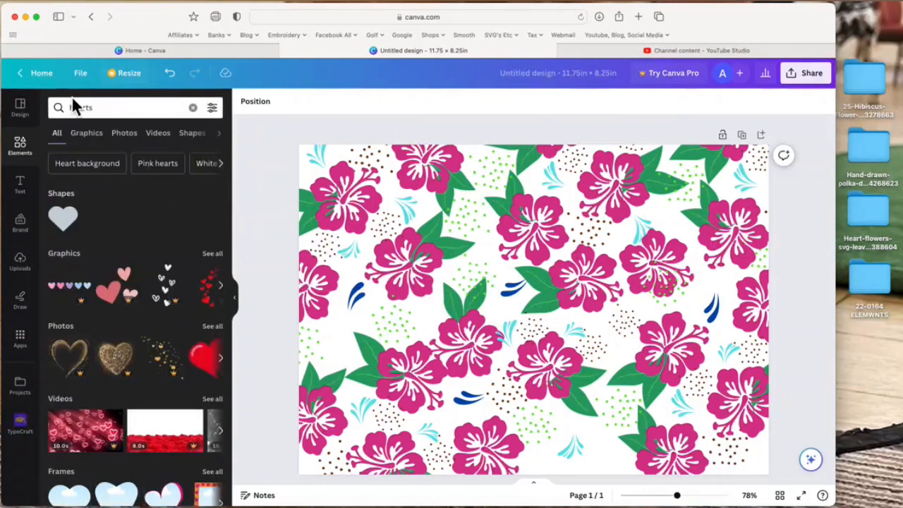
click(214, 254)
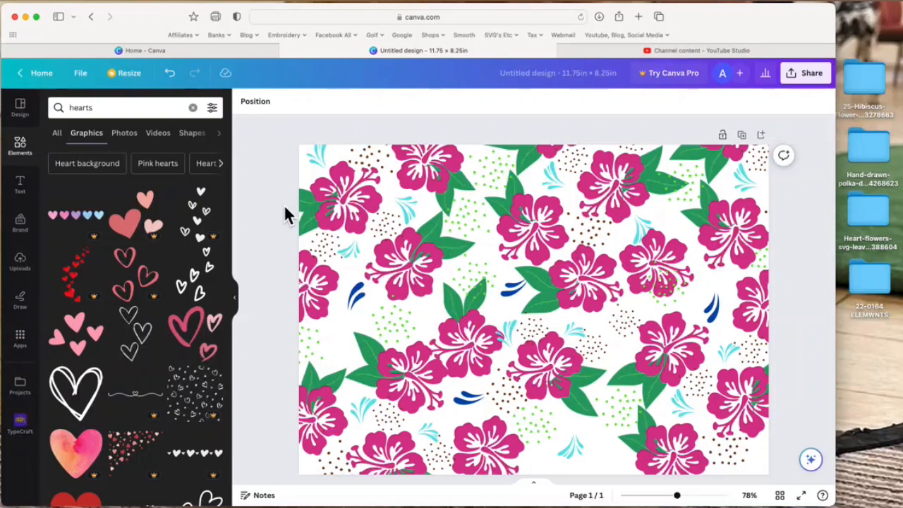
click(78, 325)
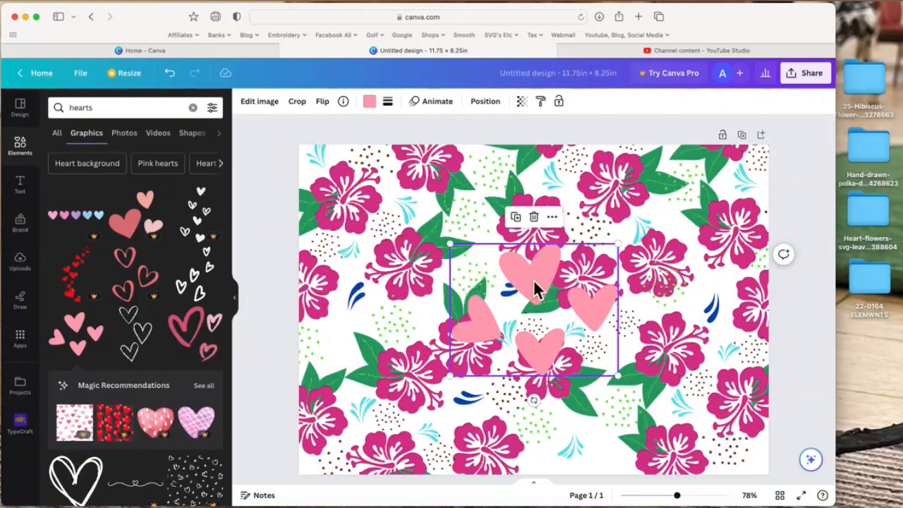
Shrink the hearts to about 1.1 × 0.86 in, rotate them about -35° below the left dark blue swirl, and recolour them brown
drag(618, 246, 350, 320)
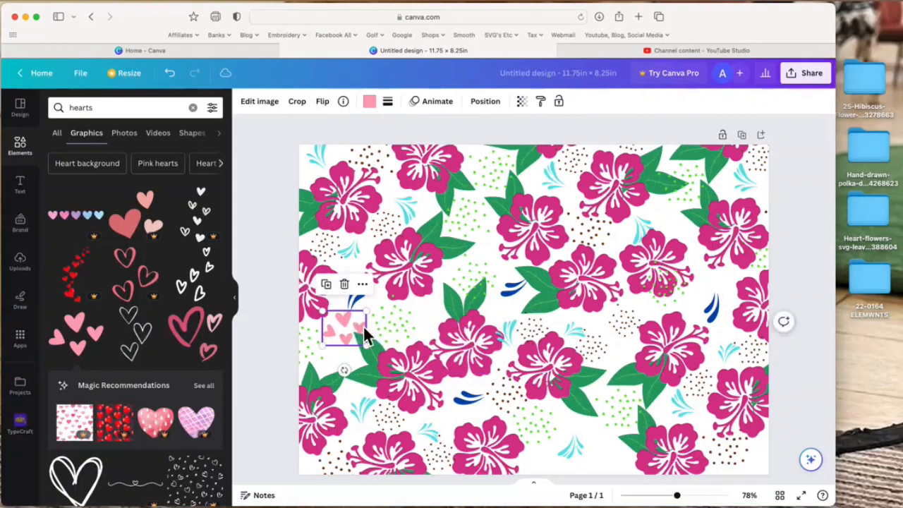
drag(344, 370, 372, 363)
drag(341, 319, 340, 320)
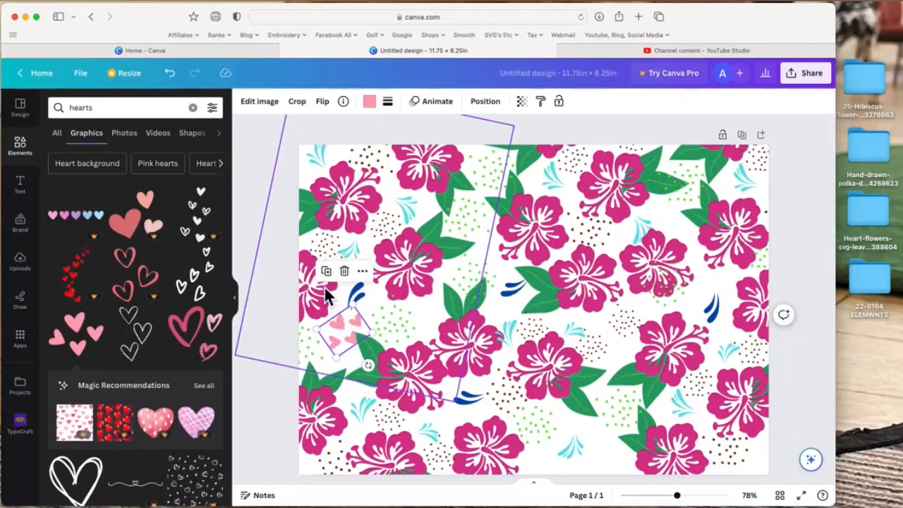
click(379, 108)
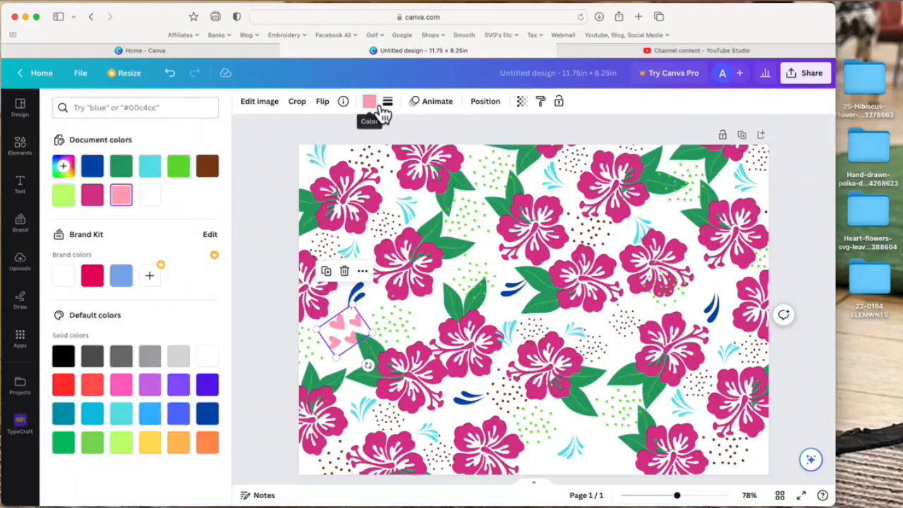
click(218, 173)
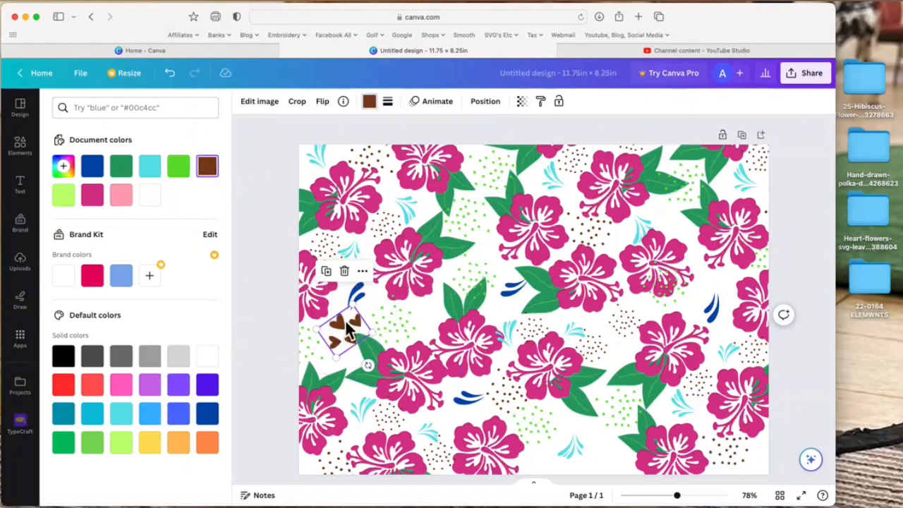
Place duplicates of the brown hearts below the central dark blue swirl, in the upper-right gap between hibiscus, and near the lower-right bottom edge
click(326, 271)
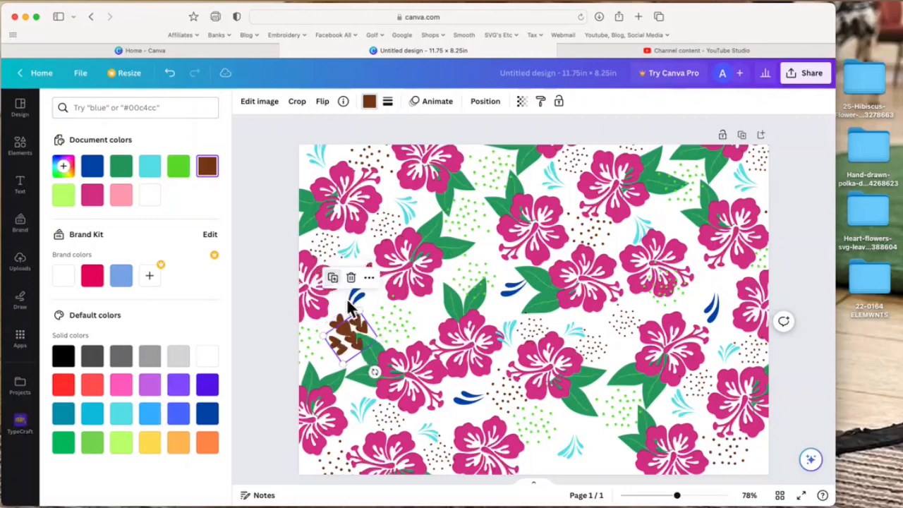
drag(350, 339, 506, 310)
click(487, 249)
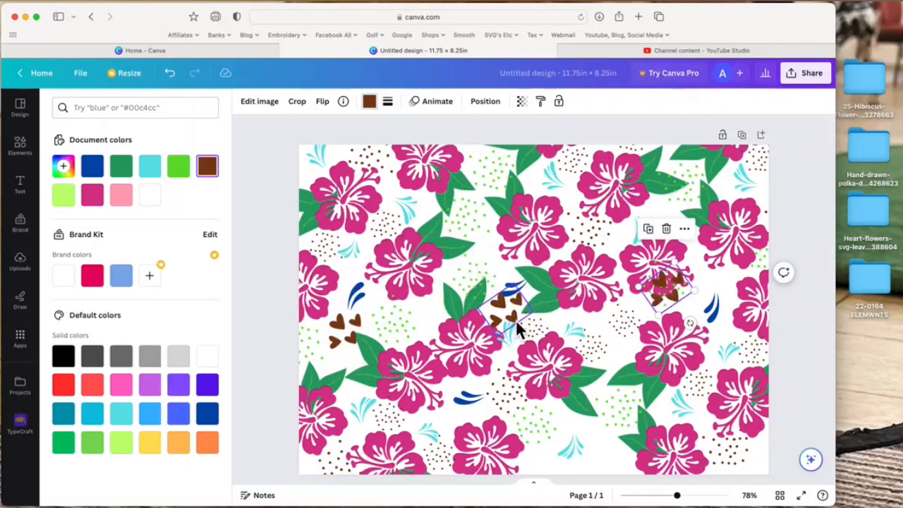
drag(673, 297, 669, 221)
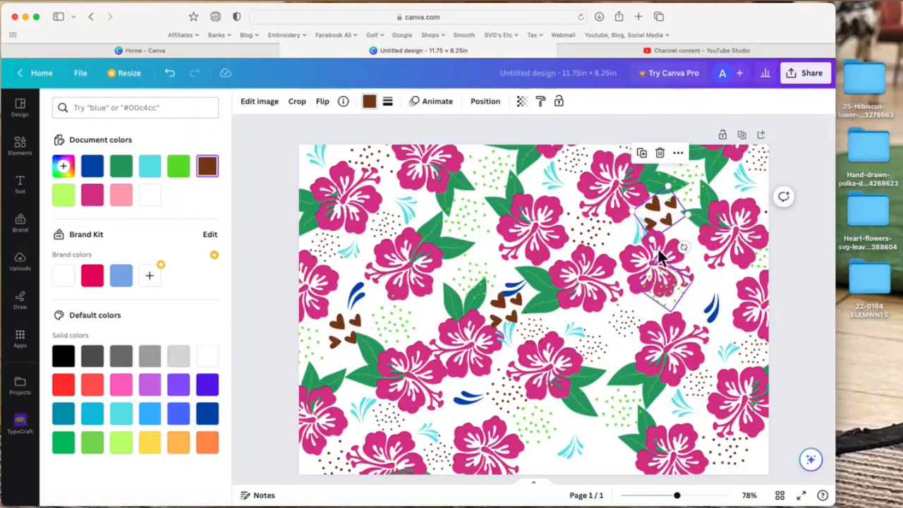
click(642, 153)
drag(675, 232, 616, 466)
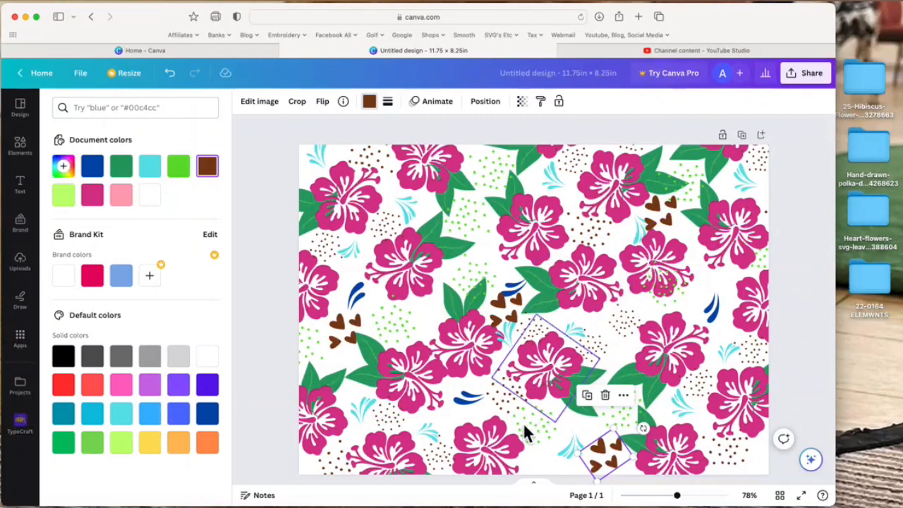
Nudge the lower green dots, then place brown heart duplicates at the upper-right page edge and beside the bottom-centre hibiscus
drag(539, 434, 548, 440)
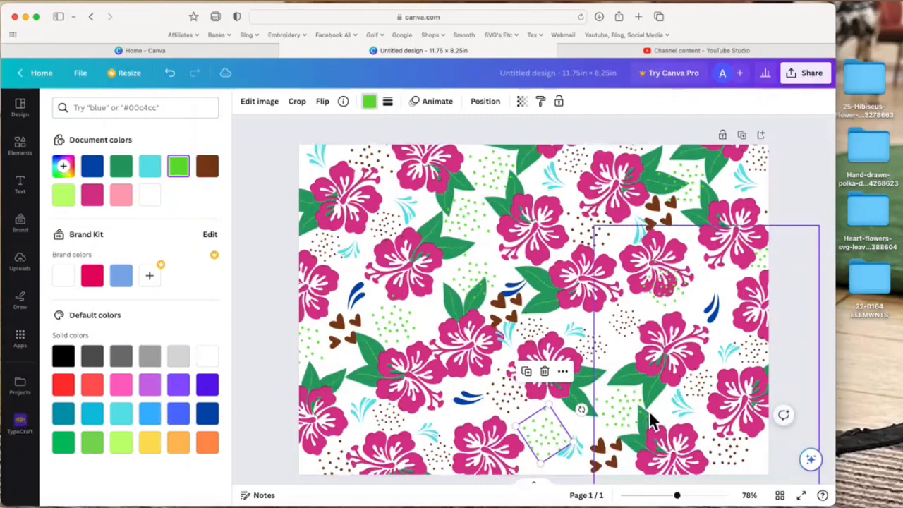
click(624, 409)
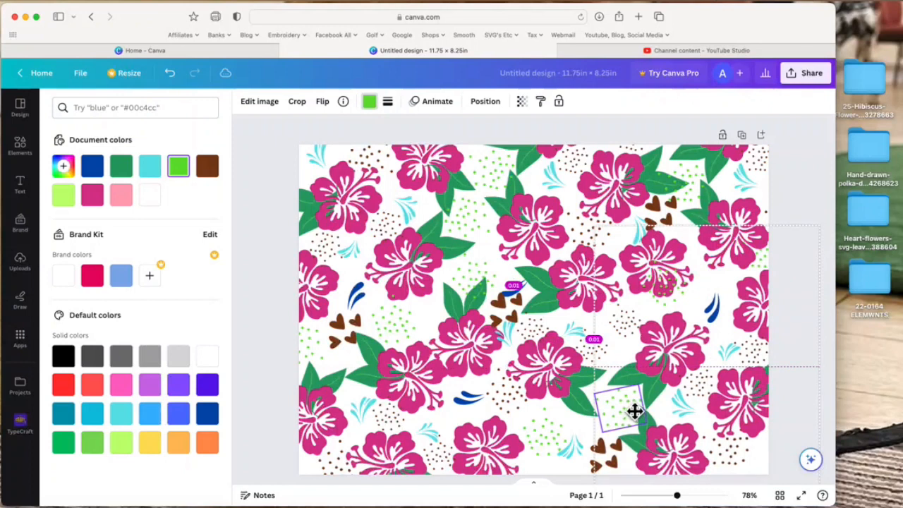
click(663, 216)
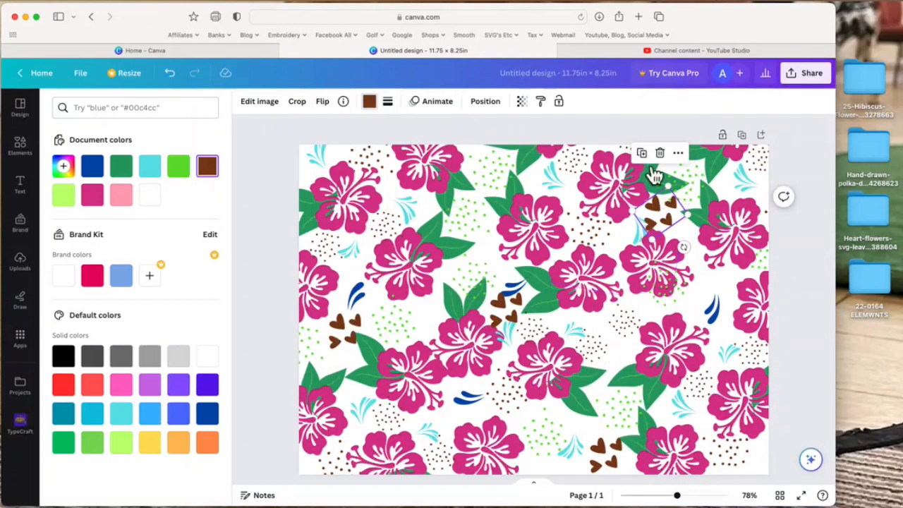
drag(665, 216, 762, 189)
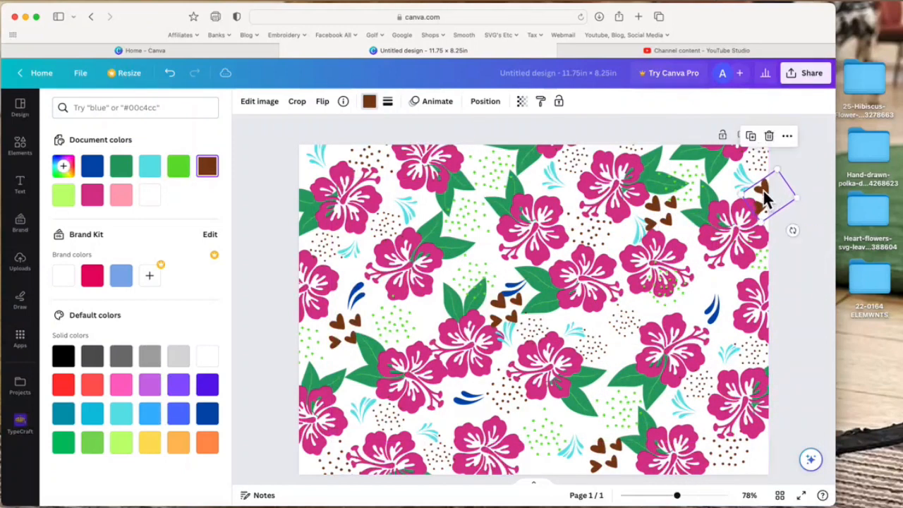
click(507, 310)
drag(516, 322, 542, 458)
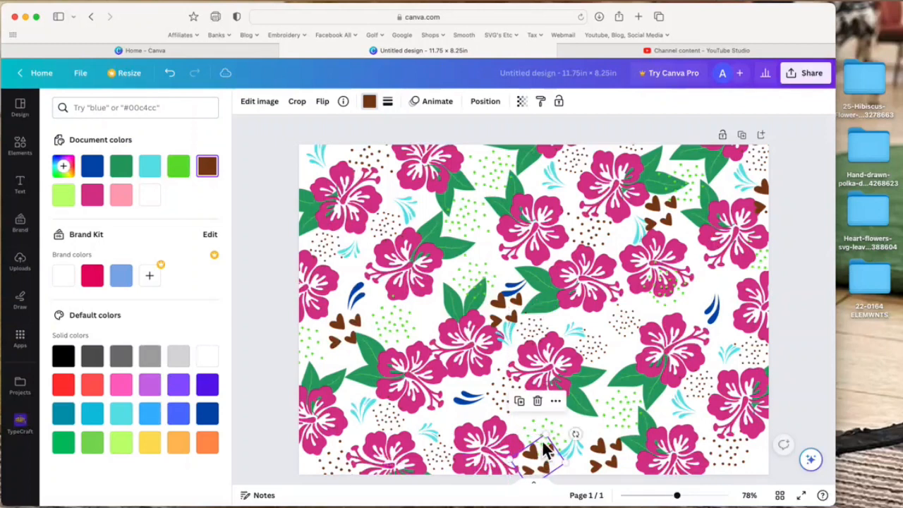
click(800, 214)
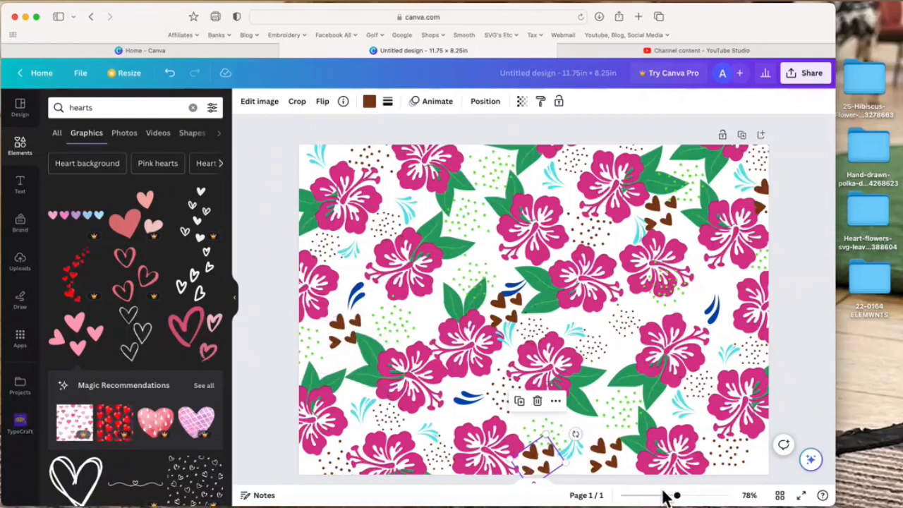
Nudge the brown hearts below the left dark blue swirl slightly up and right, away from the leaf
drag(678, 495, 701, 496)
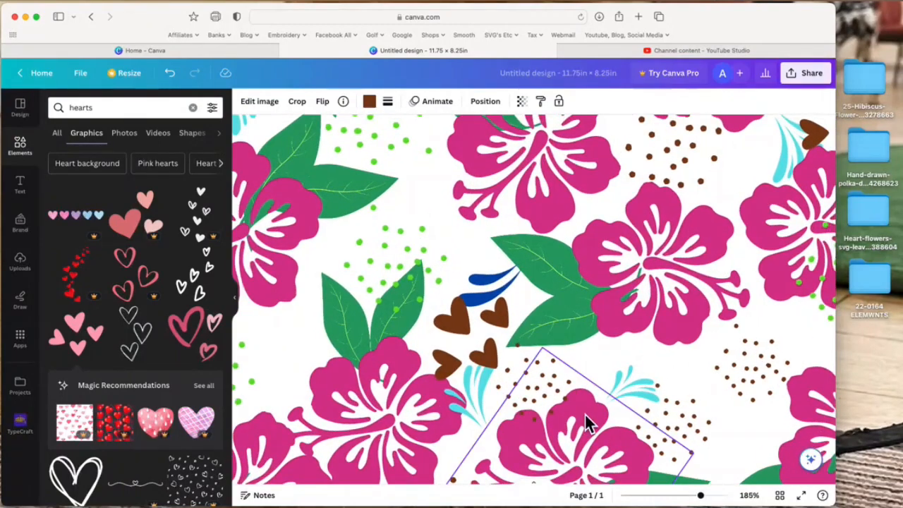
scroll(586, 422, left, 5)
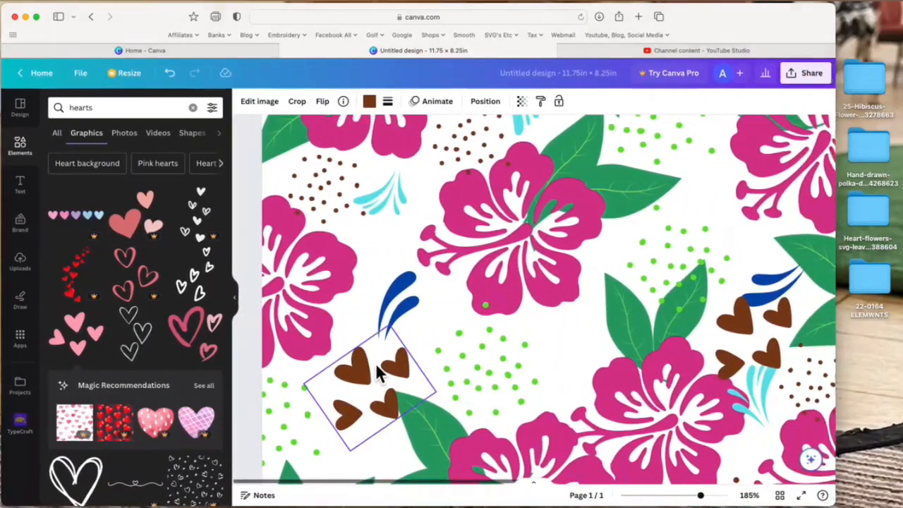
drag(400, 369, 405, 361)
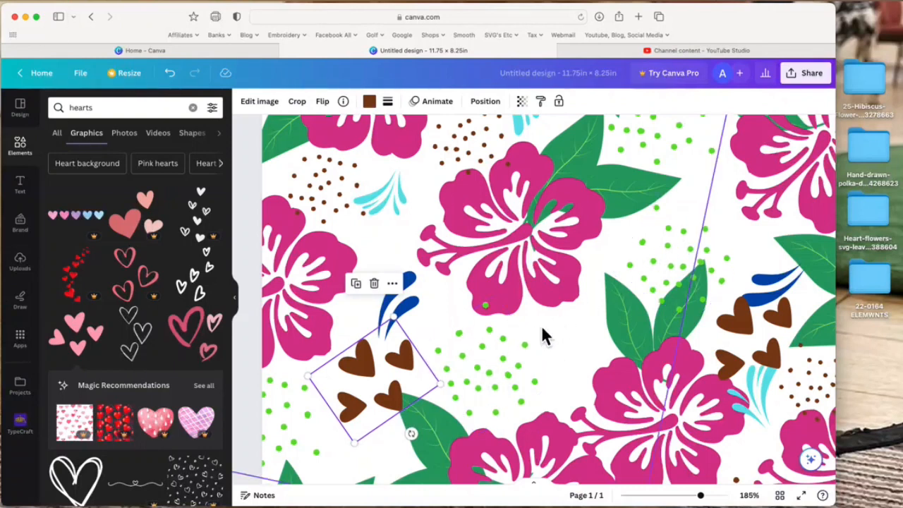
Shift the green dots above the central leaf pair slightly left and send them backward behind the leaves
drag(669, 249, 651, 245)
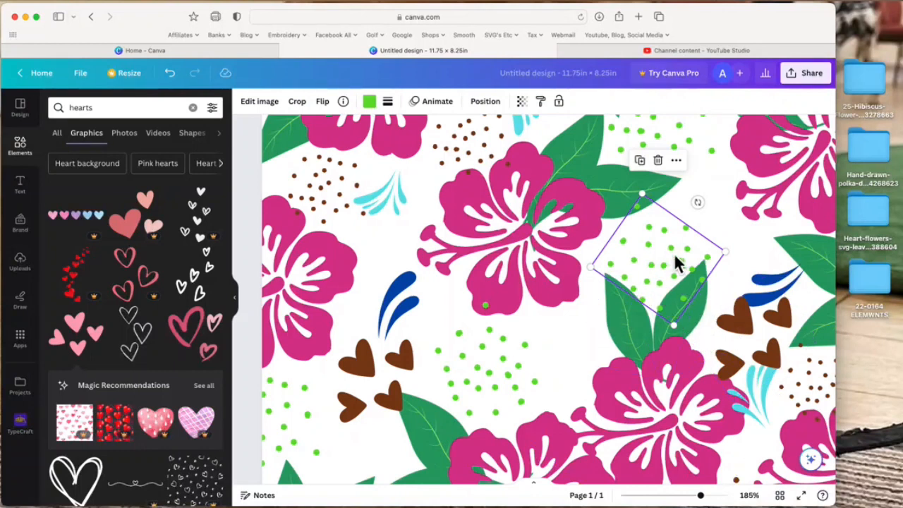
click(503, 111)
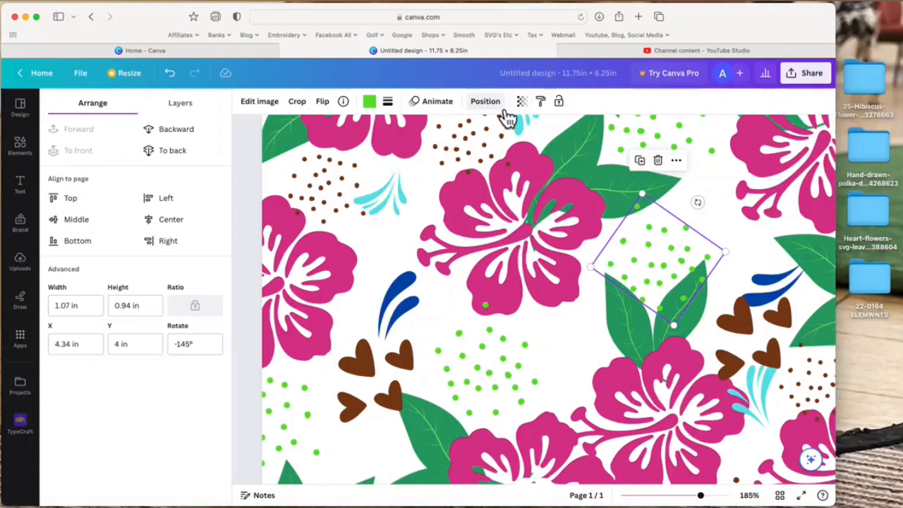
click(193, 137)
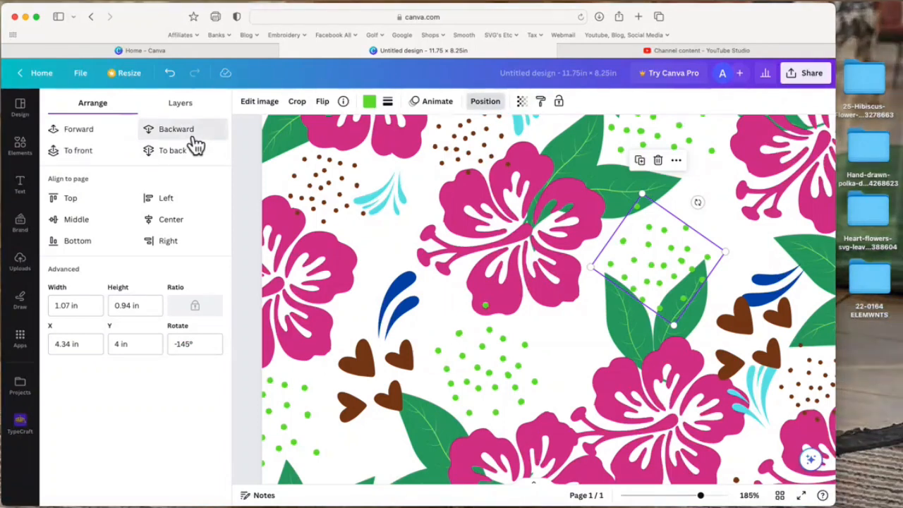
click(194, 138)
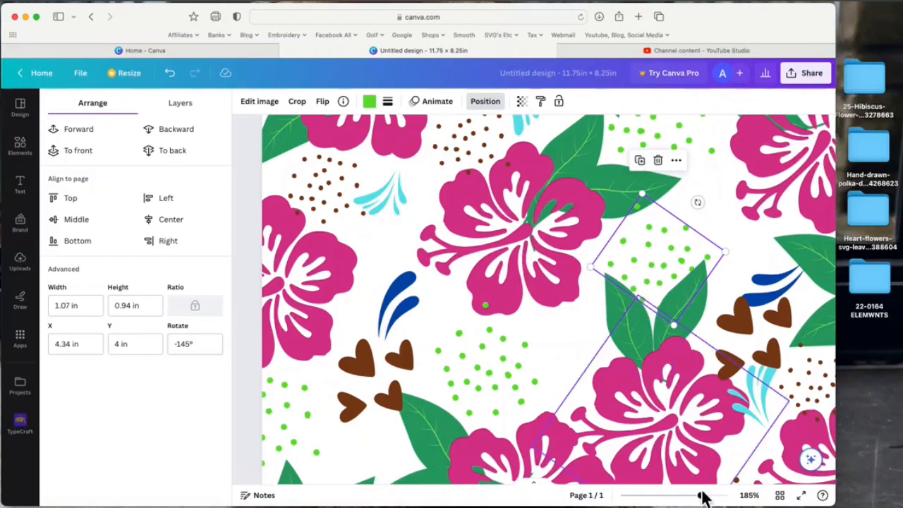
Place a duplicate of the brown hearts above the dark blue swirl near the right page edge
drag(703, 496, 683, 502)
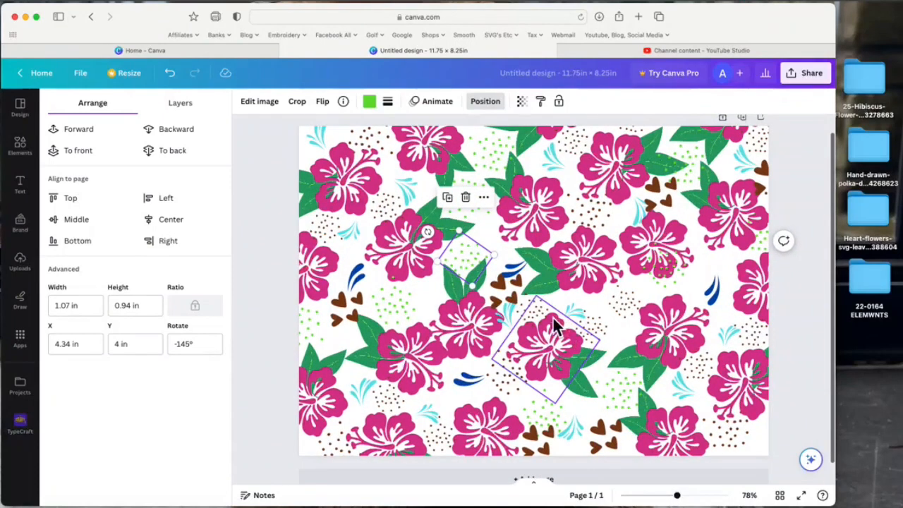
click(519, 280)
drag(502, 243, 713, 271)
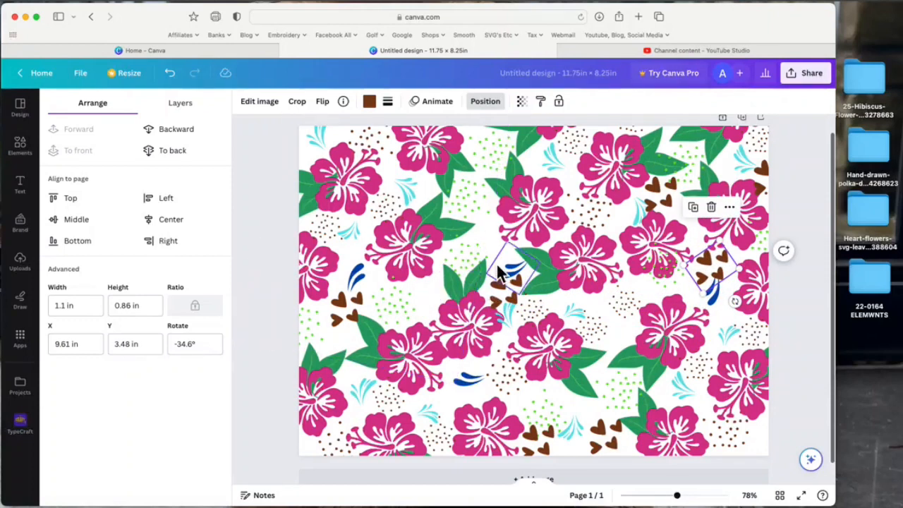
click(372, 144)
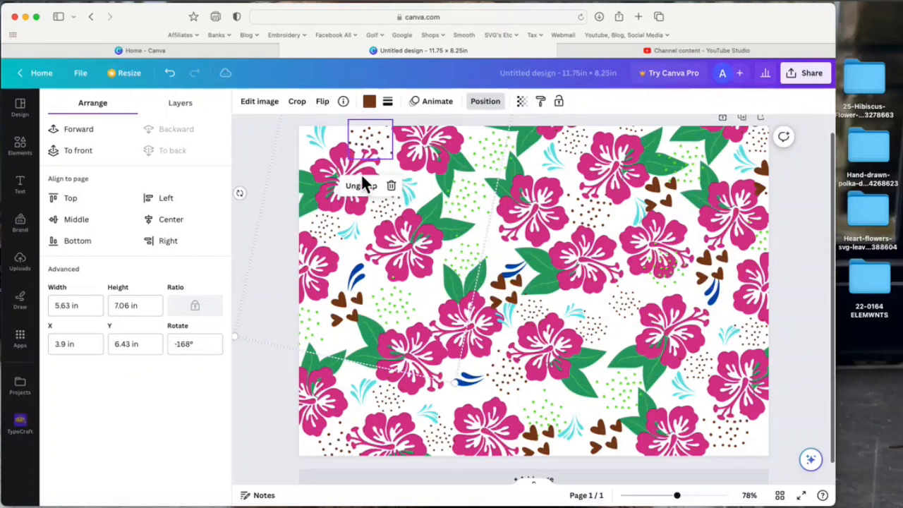
right_click(378, 151)
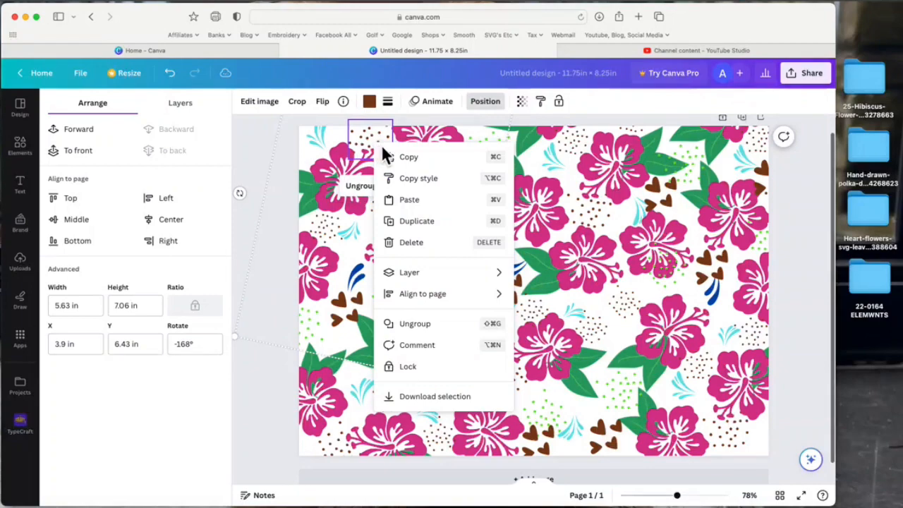
click(416, 219)
mouse_move(378, 152)
mouse_down()
mouse_move(402, 175)
mouse_move(442, 185)
mouse_move(405, 161)
mouse_move(359, 192)
mouse_move(391, 193)
mouse_move(290, 203)
mouse_move(353, 202)
mouse_move(366, 162)
mouse_move(389, 145)
mouse_move(374, 147)
mouse_up()
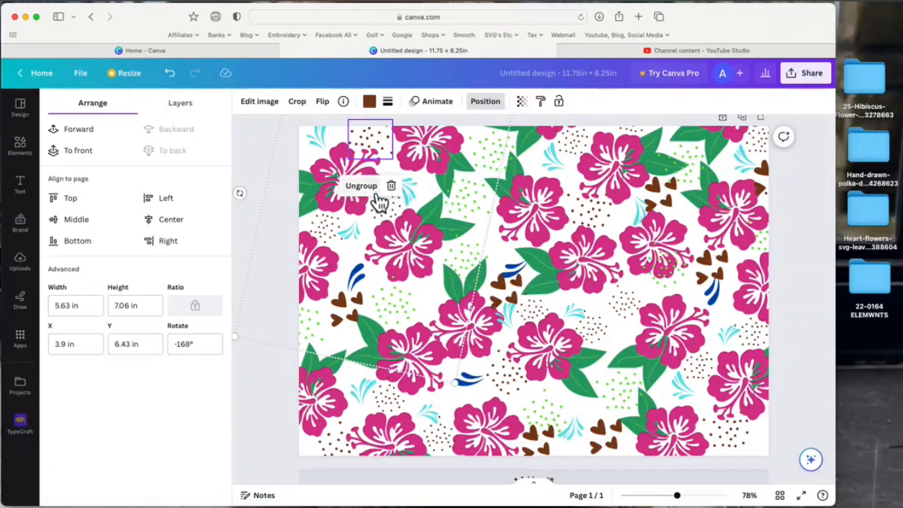
Ungroup the upper-left cluster and place a duplicate of its top brown dots at the bottom page edge between the two brown heart groups
click(366, 185)
click(255, 126)
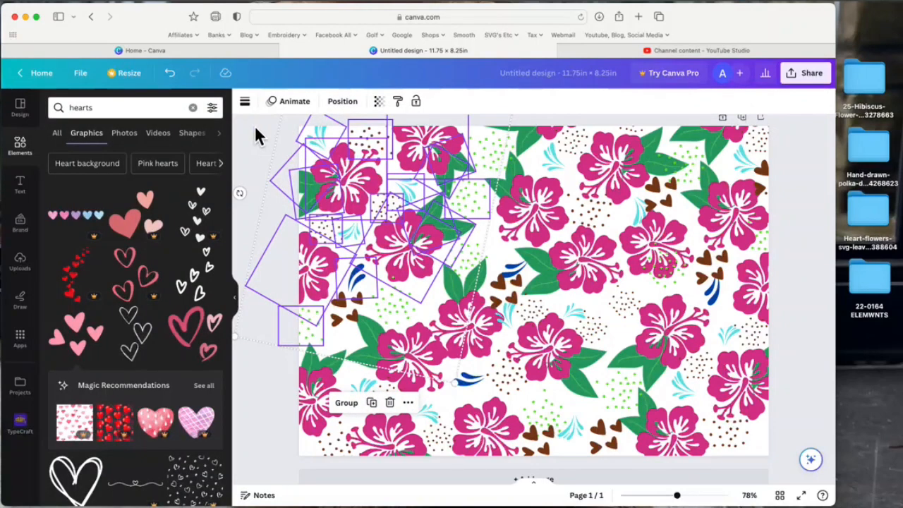
click(546, 125)
click(373, 142)
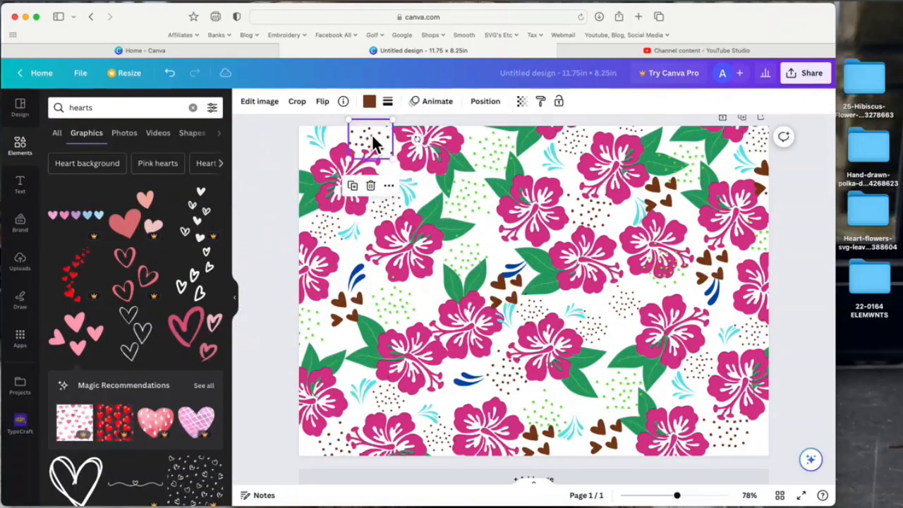
click(352, 185)
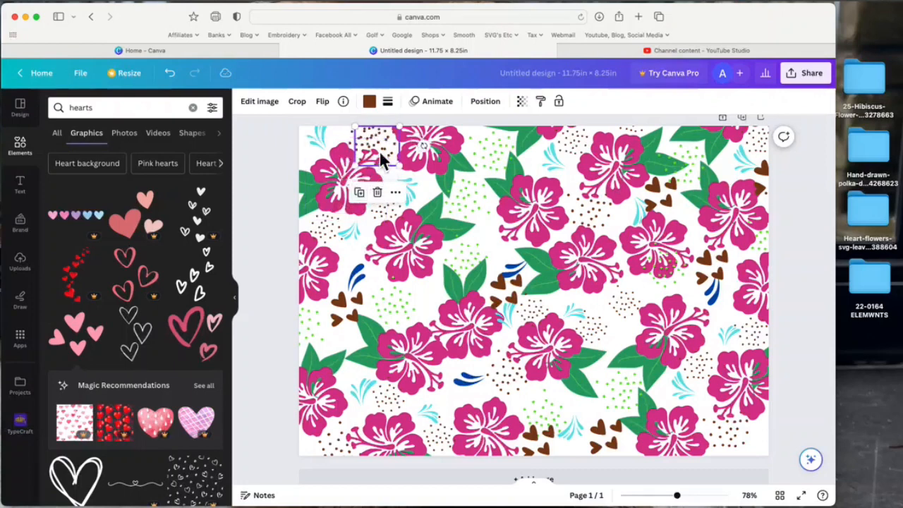
drag(379, 148, 581, 459)
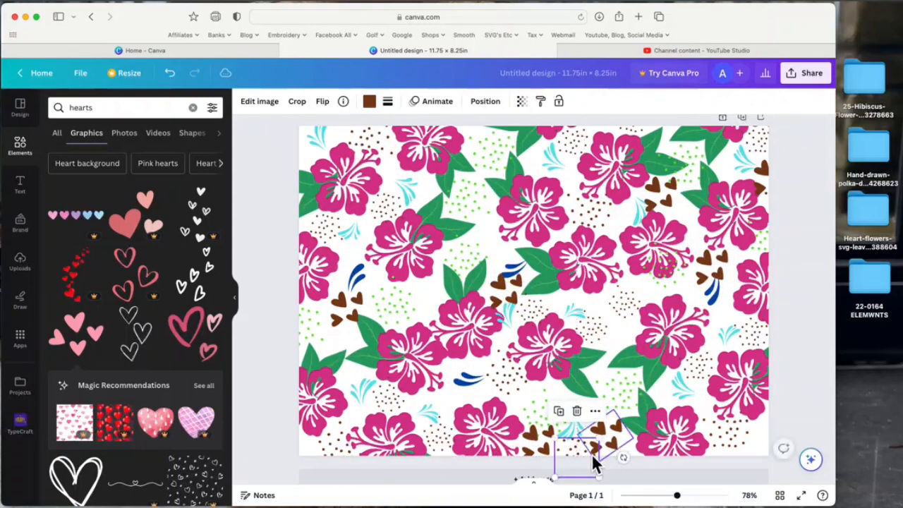
Place a duplicate of the green dots below the left-centre hibiscus at the lower-left corner of the page
click(394, 299)
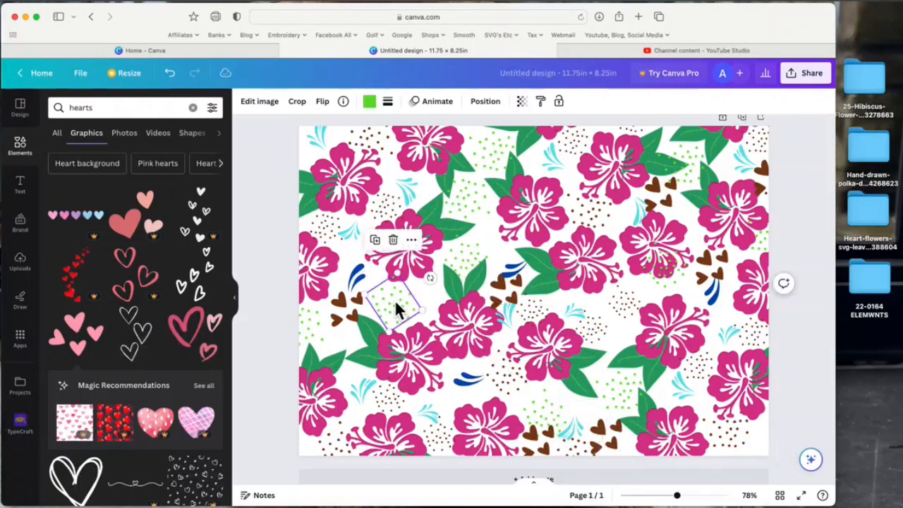
drag(403, 310, 766, 436)
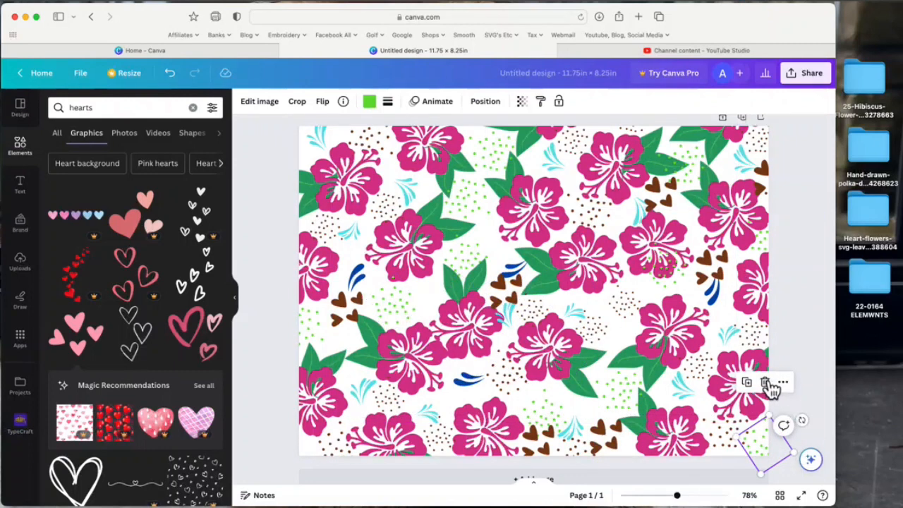
drag(767, 436, 311, 439)
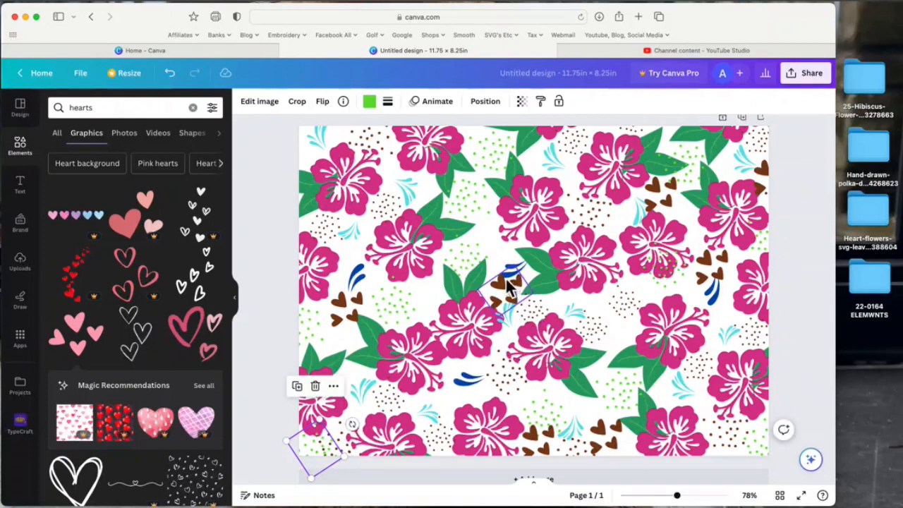
Enlarge the green dots below the left-centre hibiscus, rotate them to -156.6° and centre them in the gap
click(397, 297)
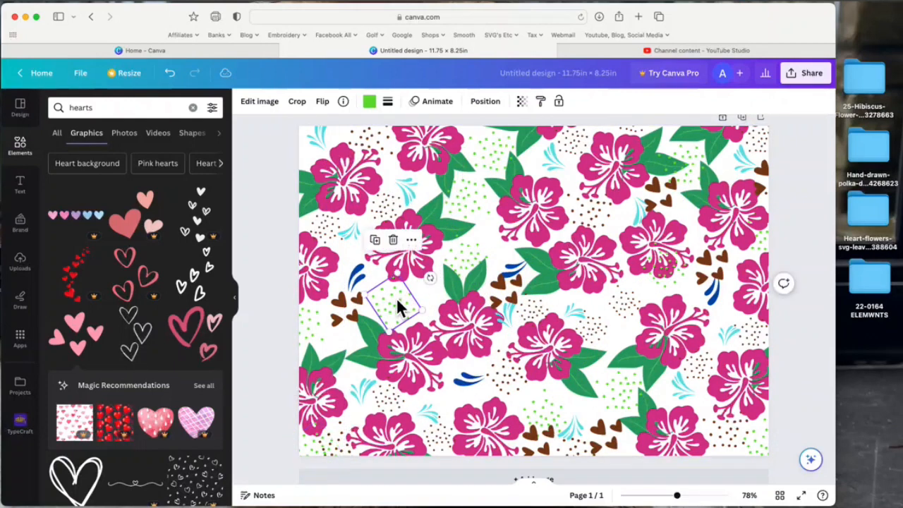
drag(397, 273, 424, 264)
drag(403, 306, 413, 309)
drag(445, 269, 437, 249)
drag(419, 297, 417, 300)
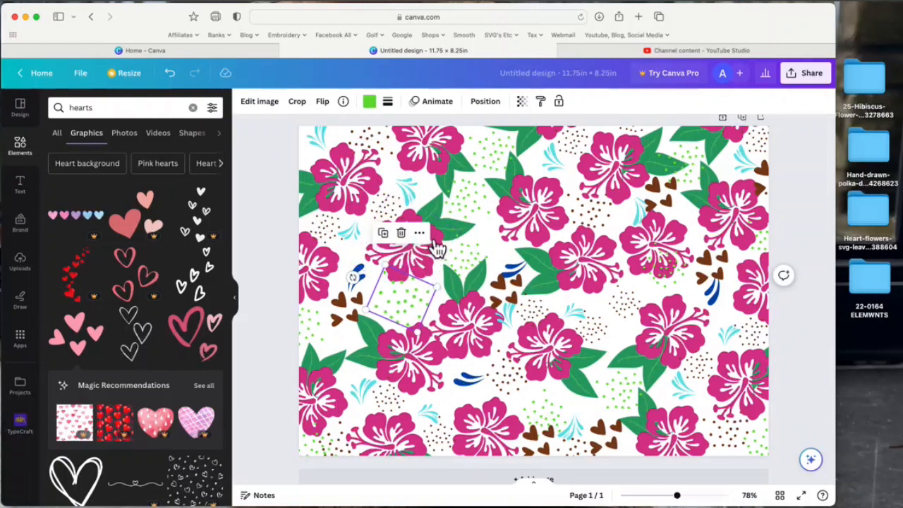
Send the enlarged green dots to the back, behind the surrounding hibiscuses and leaves
click(492, 106)
click(185, 151)
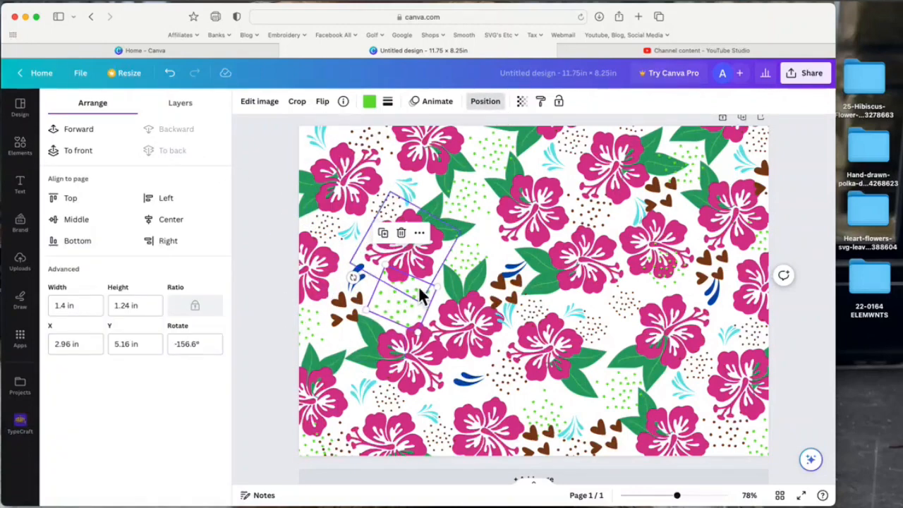
click(810, 241)
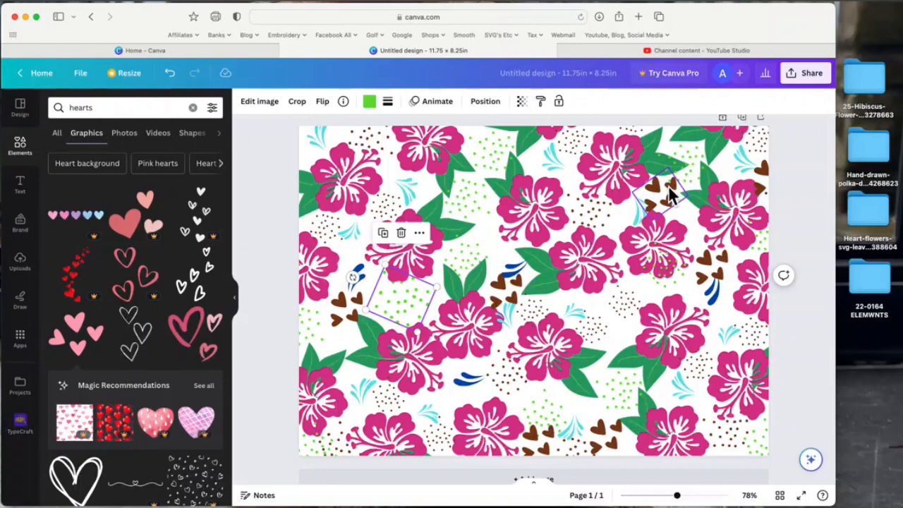
Upload 8leaves floral.svg from the SVG File folder inside the Heart-flowers folder on the Desktop
click(26, 269)
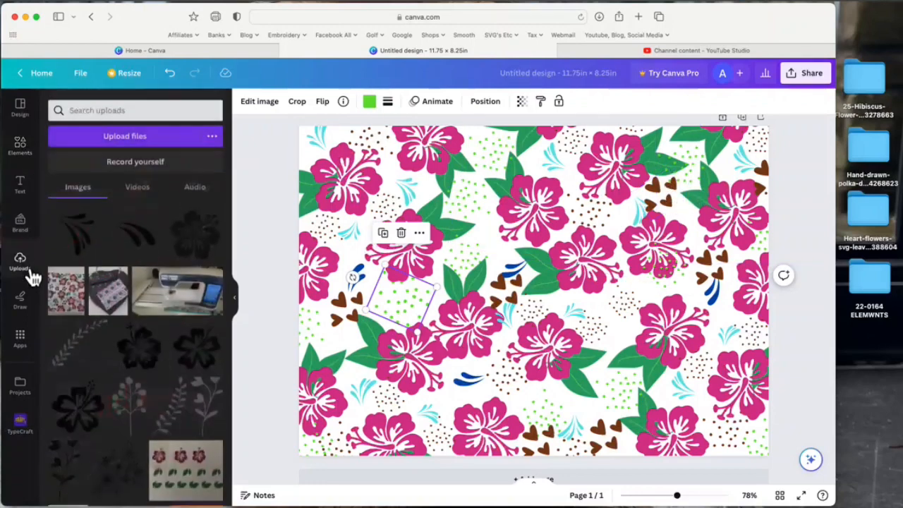
click(154, 143)
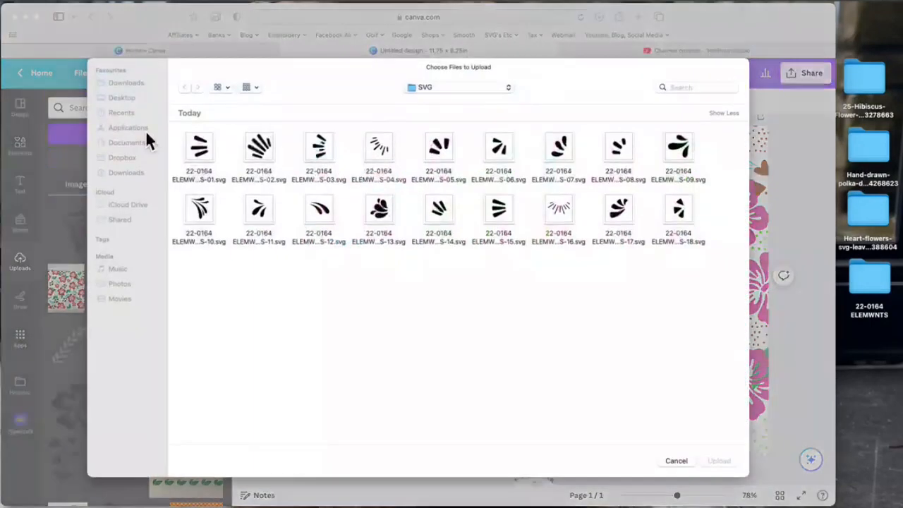
click(127, 98)
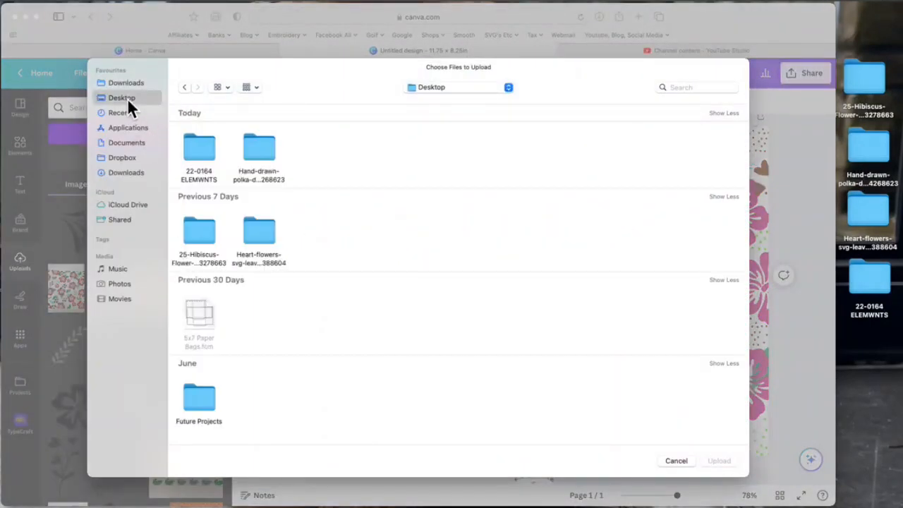
double_click(264, 234)
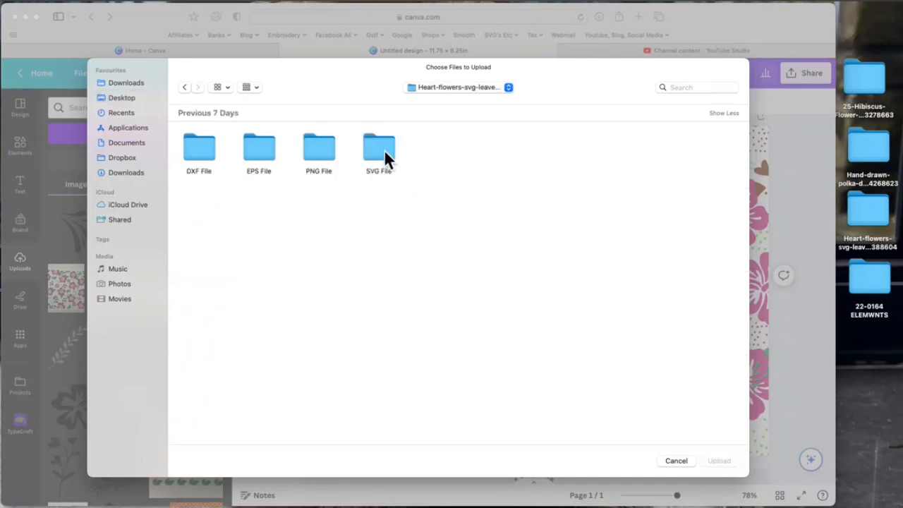
double_click(384, 149)
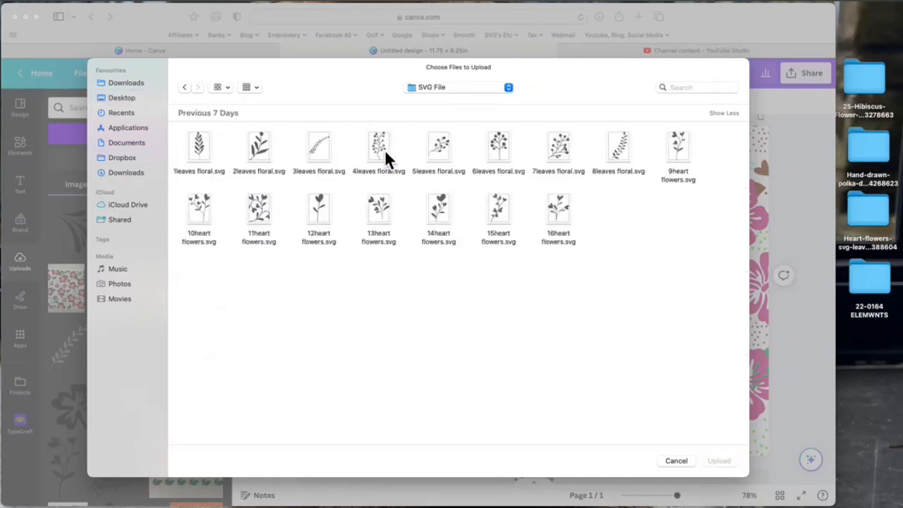
click(618, 149)
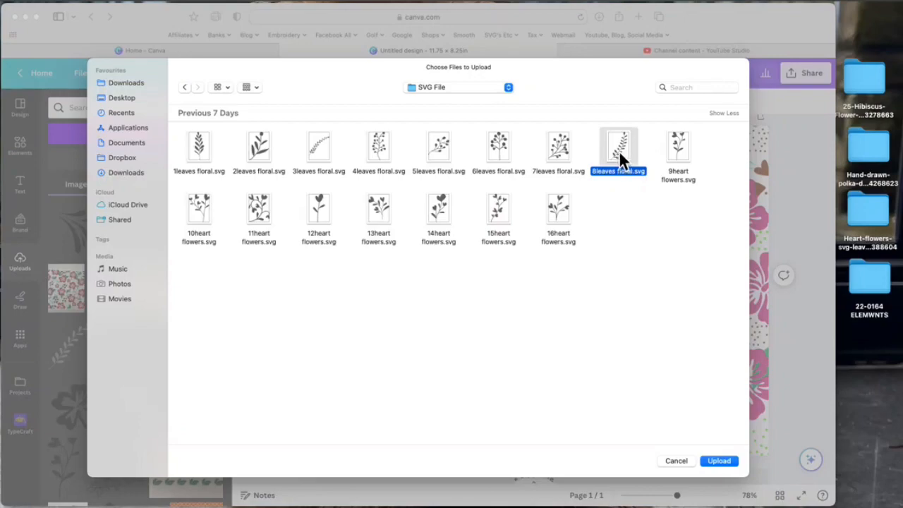
click(719, 461)
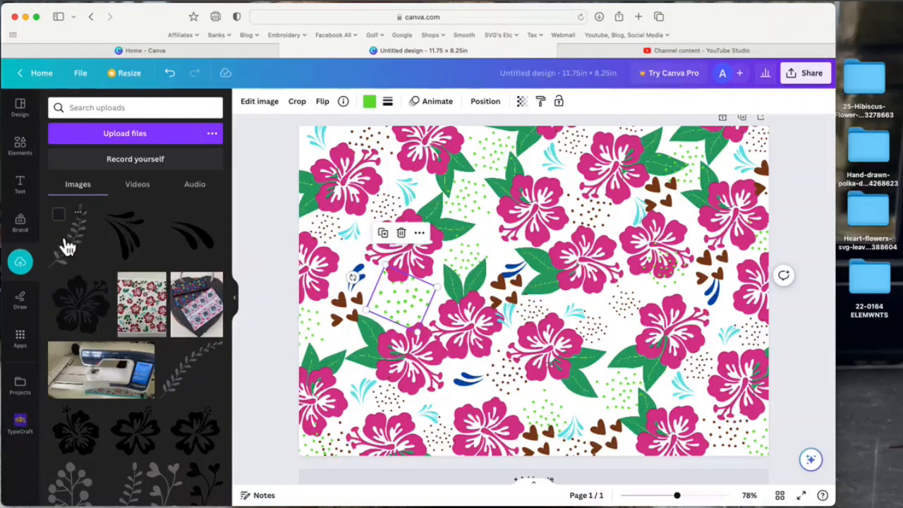
Add the uploaded leaf sprig to the page, shrink it and tilt it in the gap above the central leaf pair
click(81, 246)
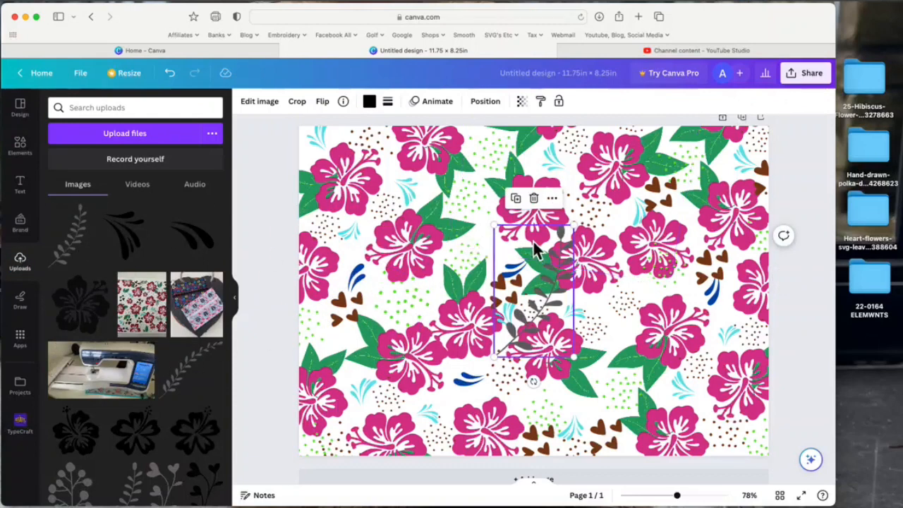
drag(562, 282, 498, 254)
drag(509, 195, 486, 246)
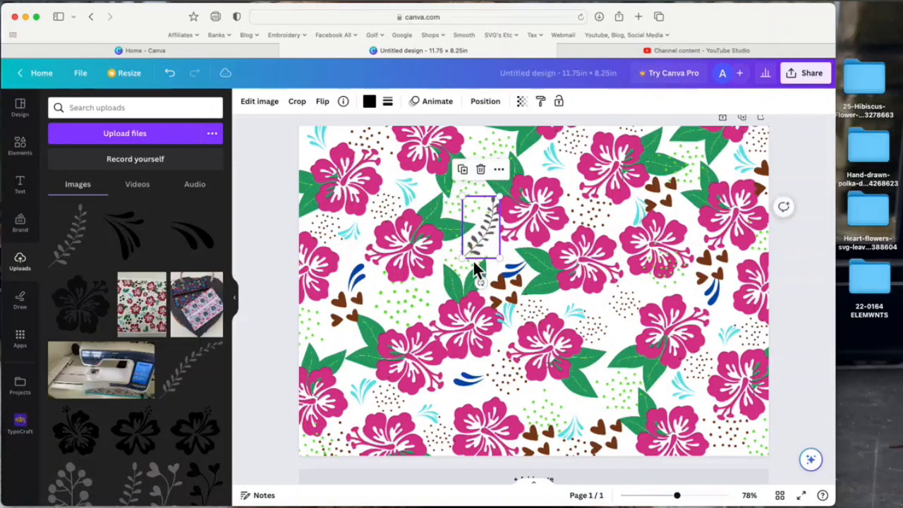
drag(479, 281, 510, 274)
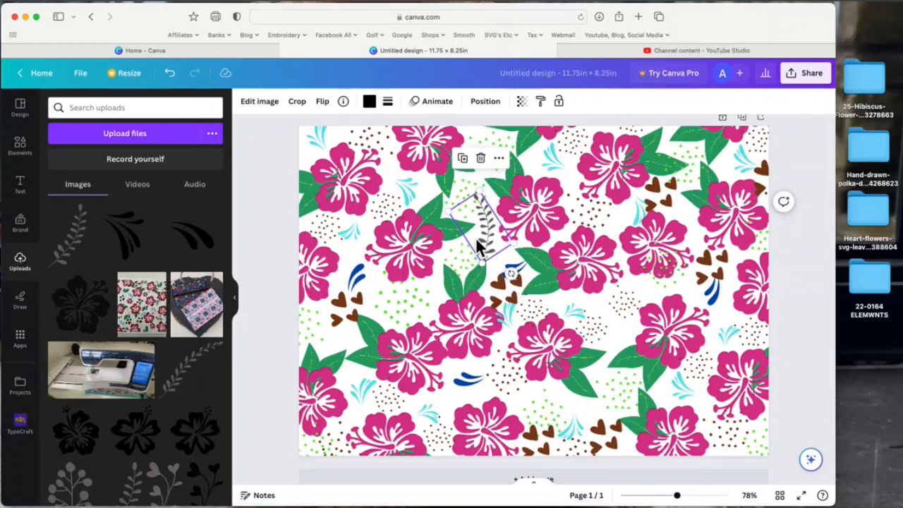
Recolour the leaf sprig with the new orange-brown colour #BB5F25
click(379, 108)
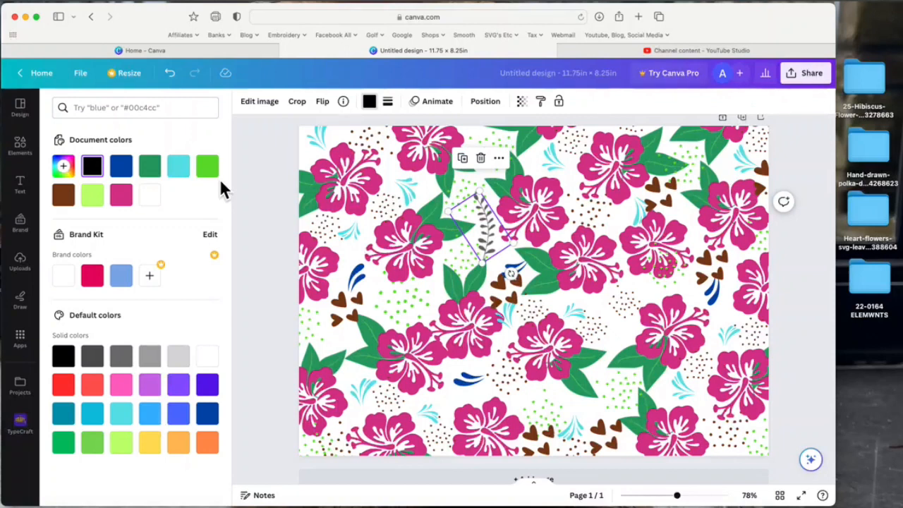
click(71, 170)
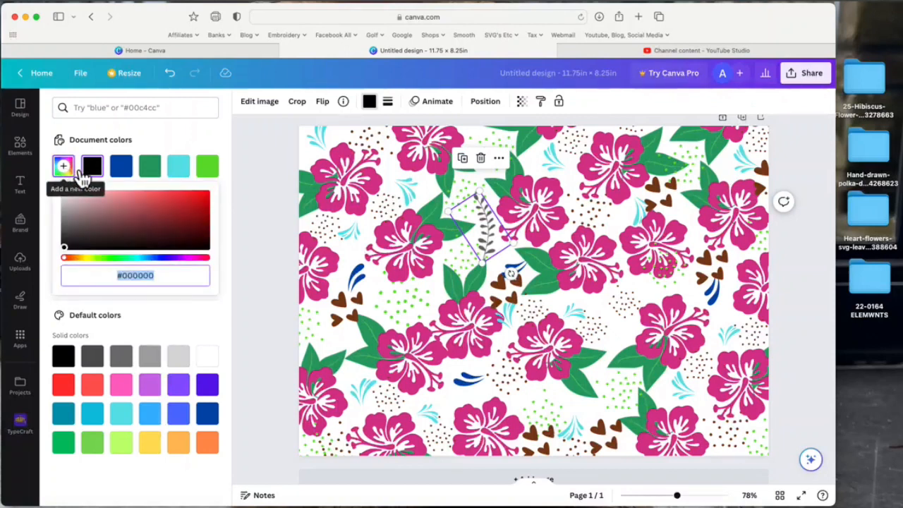
click(74, 259)
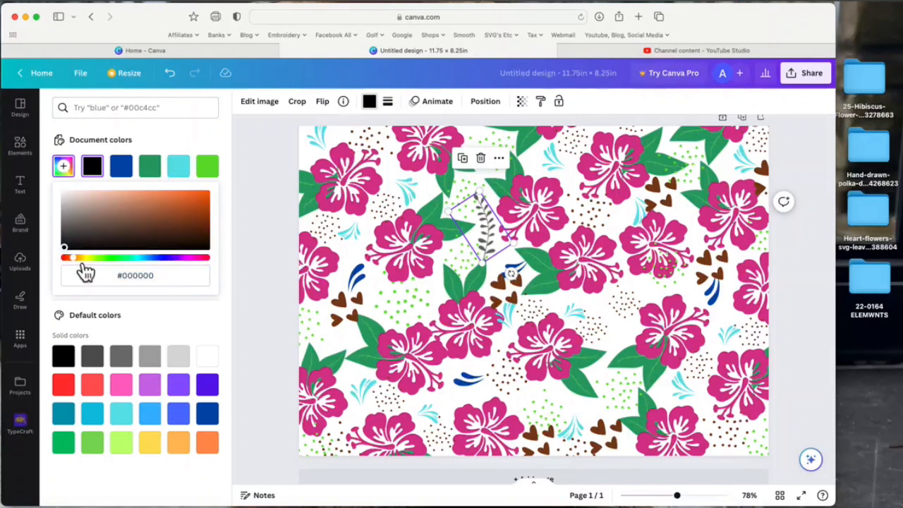
drag(71, 247, 181, 207)
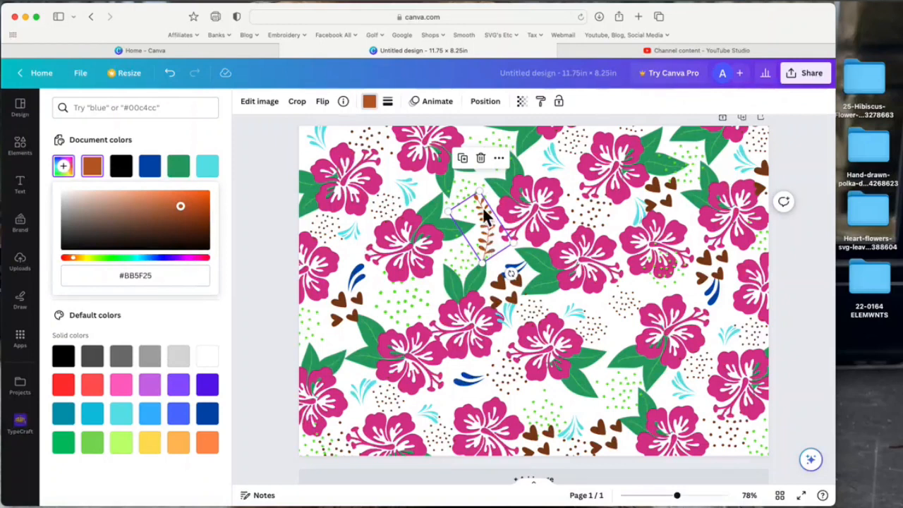
Duplicate the orange-brown sprig and place the copy, rotated to lean right, over the brown dots left of the right-centre hibiscus
click(463, 159)
drag(493, 212, 617, 318)
drag(642, 365, 634, 255)
drag(607, 316, 612, 323)
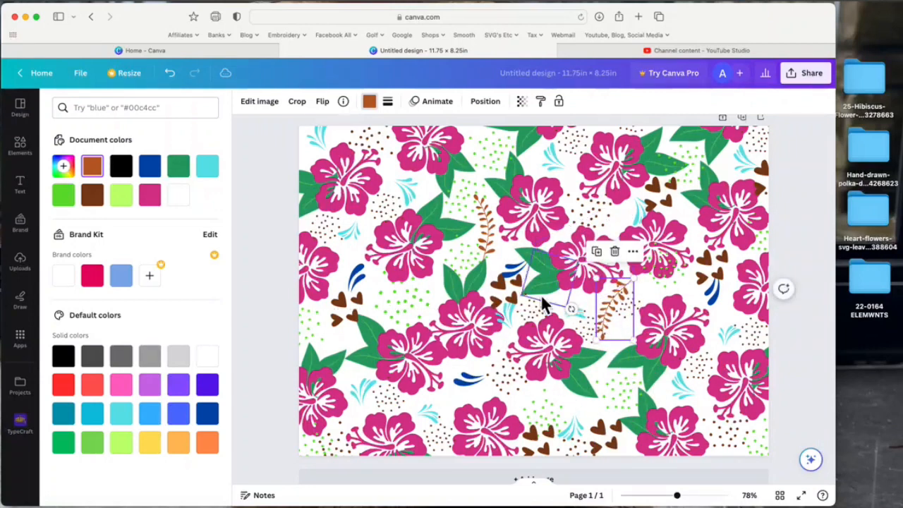
Place another sprig duplicate, rotated nearly horizontal, over the enlarged green dots below the left-centre hibiscus
click(597, 253)
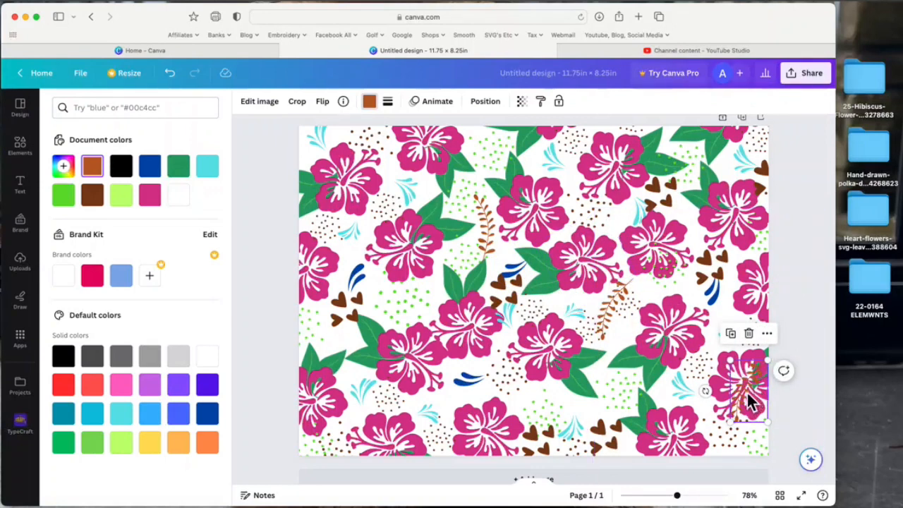
drag(749, 399, 364, 267)
drag(420, 301, 417, 302)
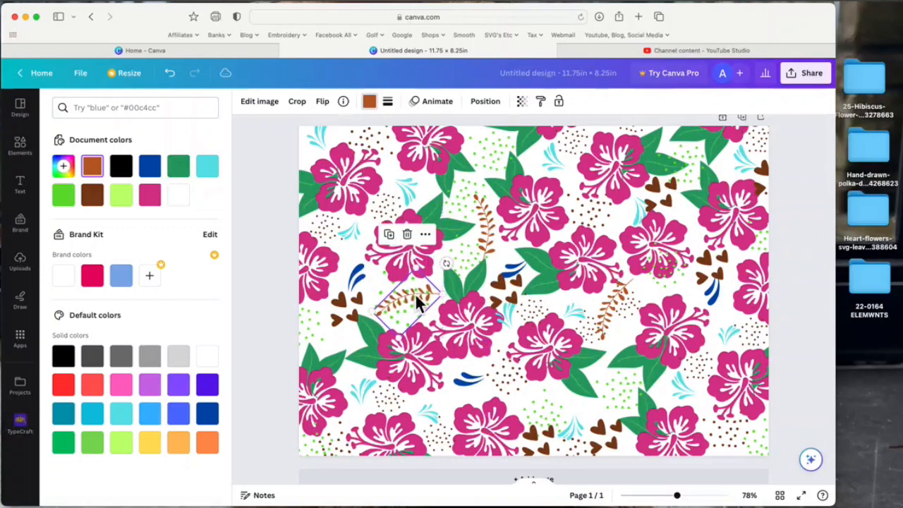
Place a sprig duplicate below the lower dark blue swirl, flipped horizontally and vertically and nudged slightly upward
drag(429, 317, 455, 409)
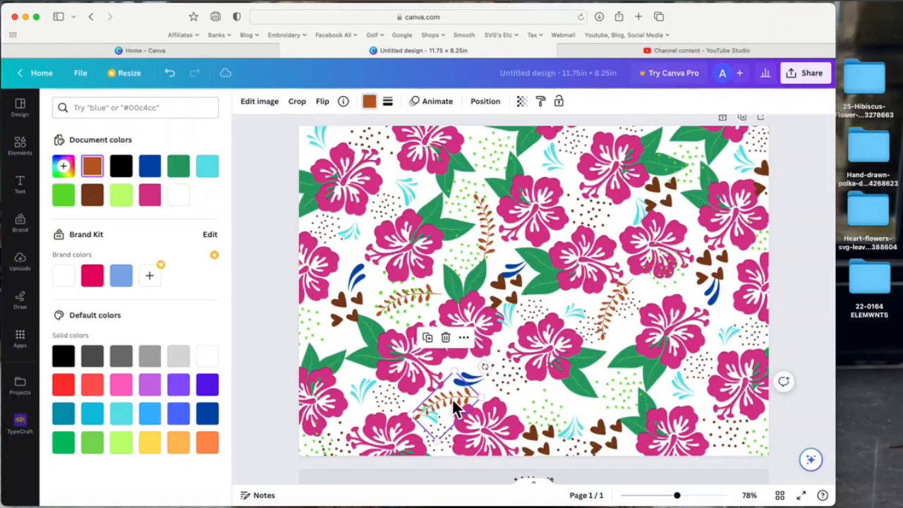
click(328, 106)
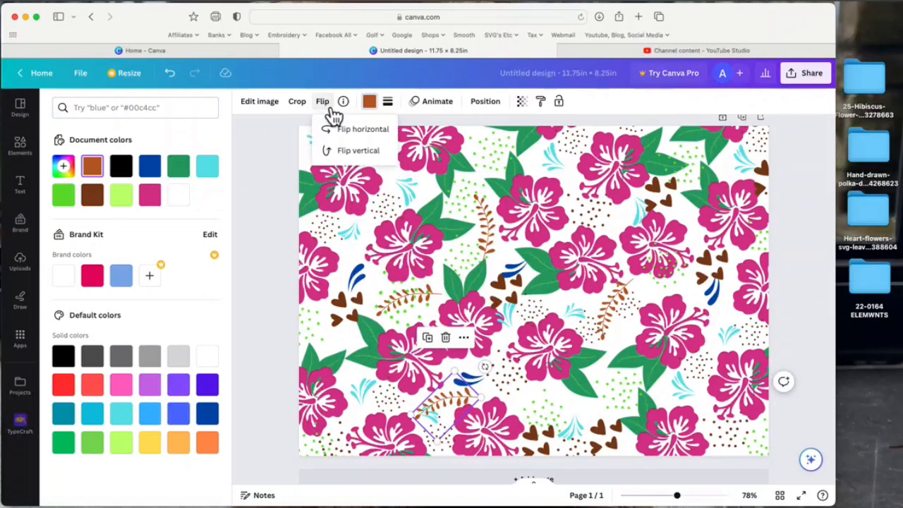
click(379, 134)
click(377, 156)
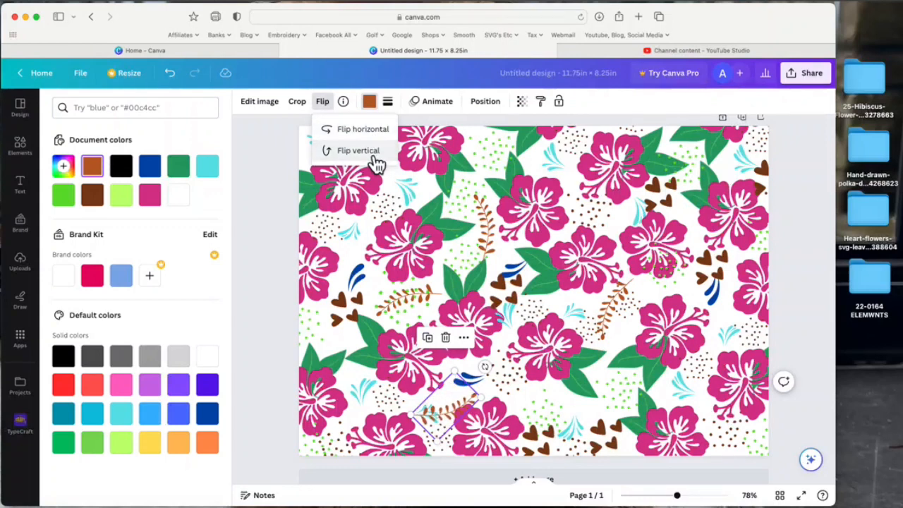
click(453, 413)
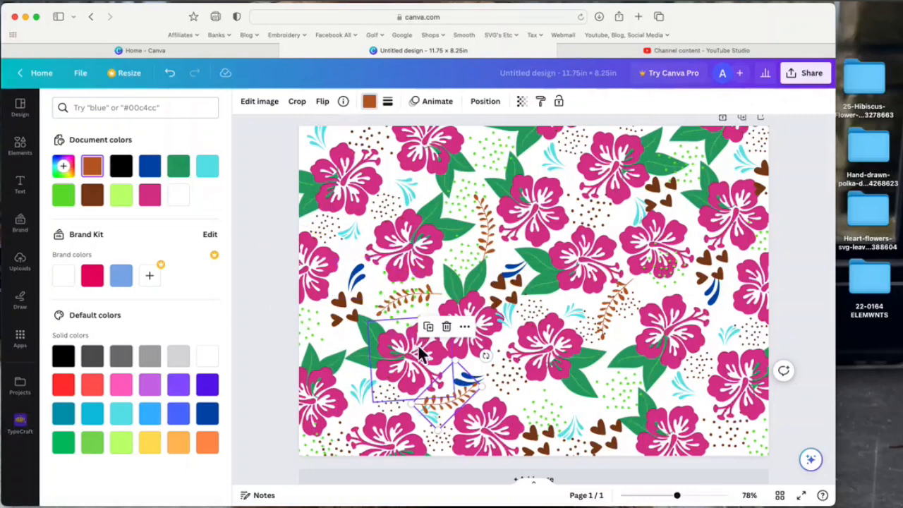
Duplicate the flipped sprig and place the copy, rotated upright, across the top page edge over the green dots
click(428, 327)
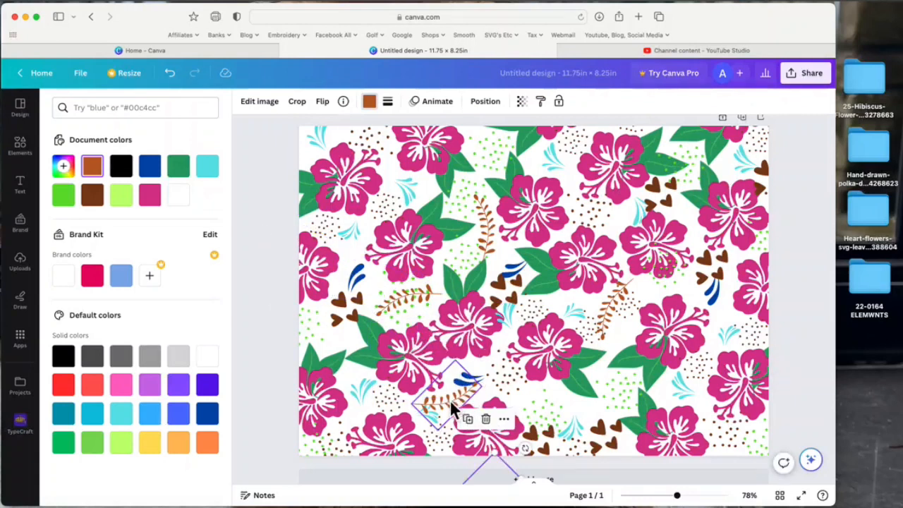
drag(498, 480, 484, 139)
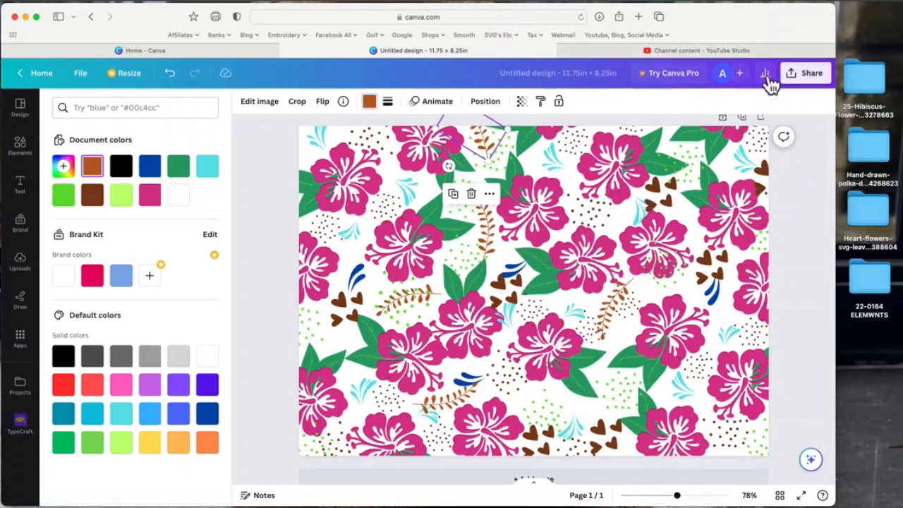
Duplicate the right-leaning sprig into the page's upper-right corner and place a second copy, flipped to lean left, over the blue swirls near the right edge
click(616, 313)
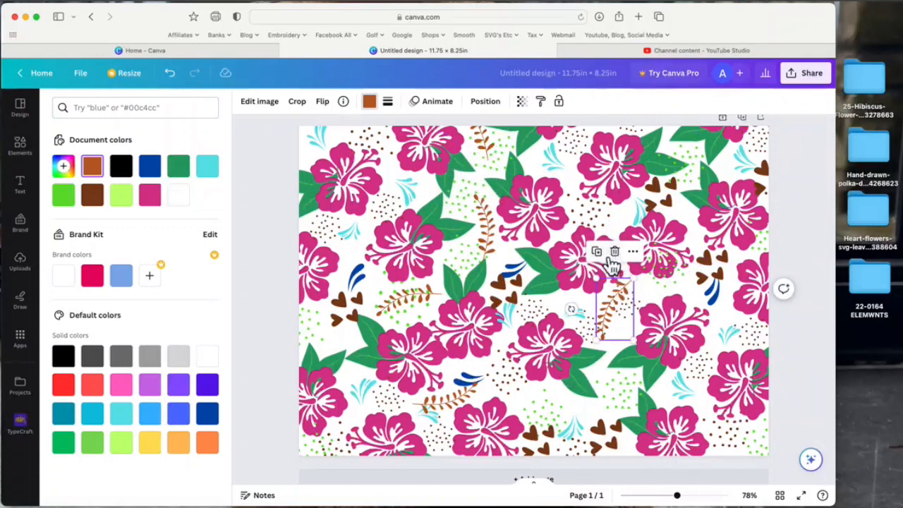
drag(619, 323, 740, 163)
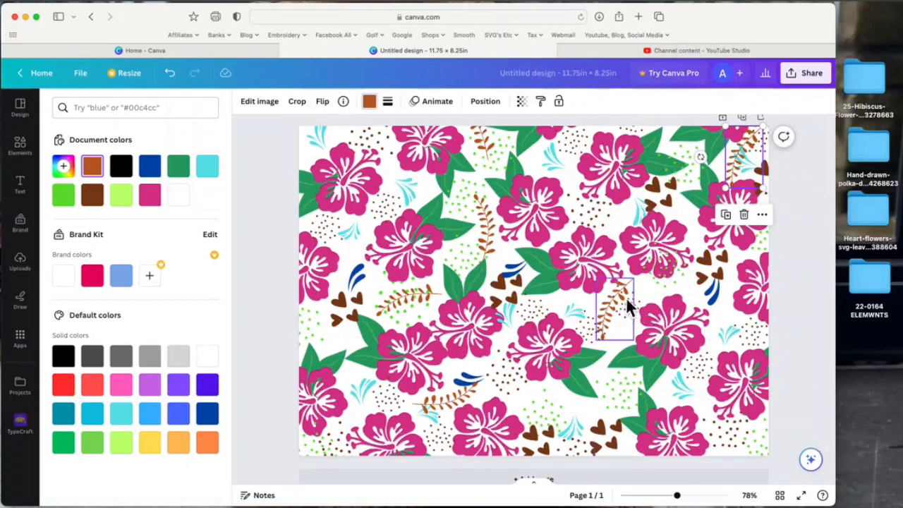
click(727, 215)
drag(756, 161, 730, 321)
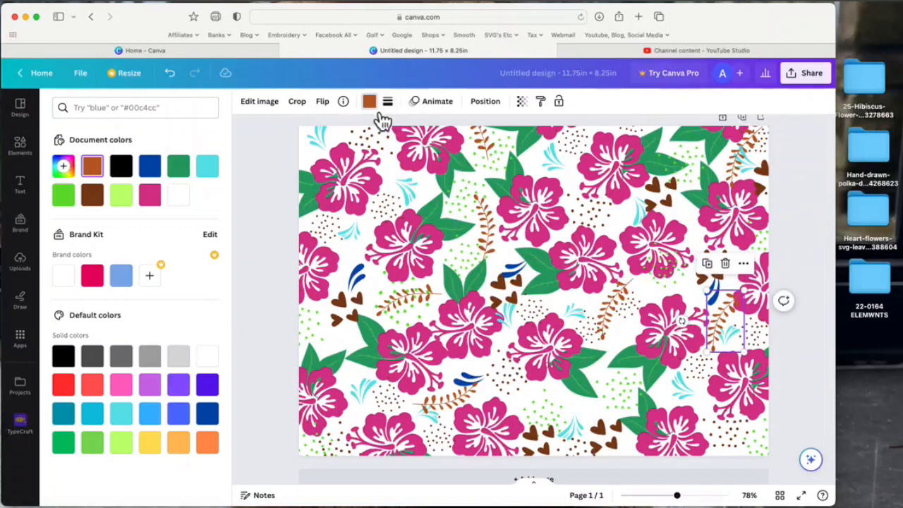
click(325, 104)
click(381, 152)
drag(726, 335, 727, 319)
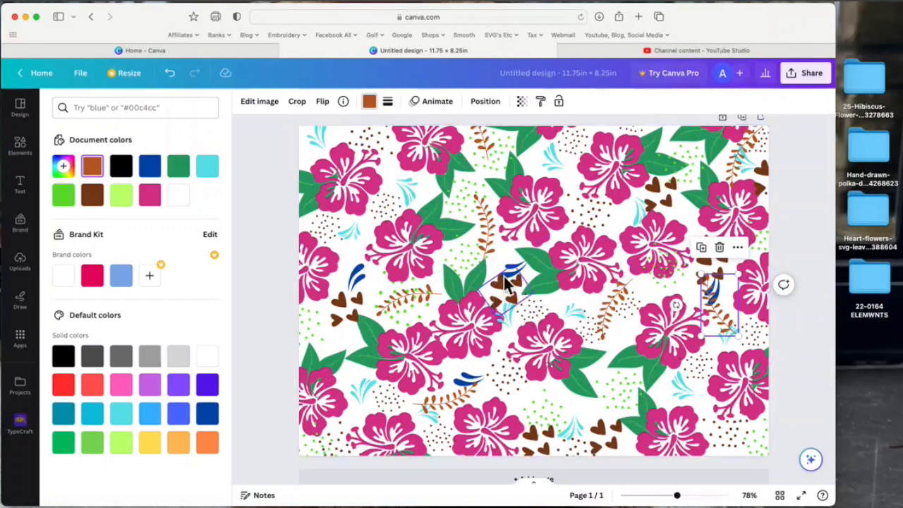
Shrink the central hibiscus below the pair of green leaves and the leafless right-centre hibiscus, moving the latter slightly upward beneath the brown hearts
click(476, 316)
drag(463, 280, 466, 313)
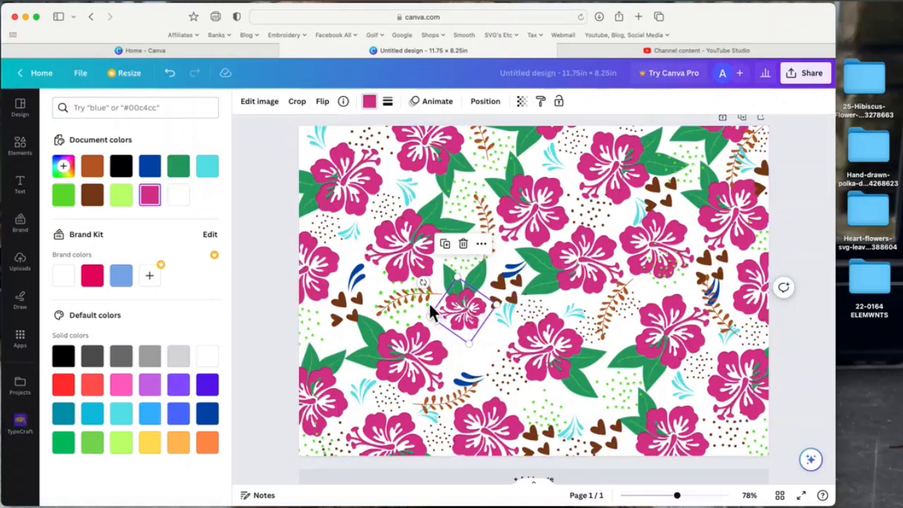
click(666, 225)
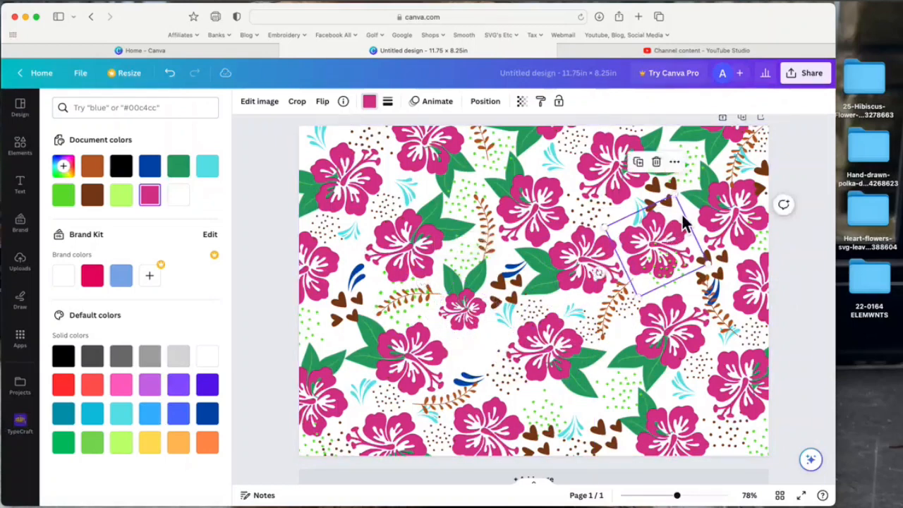
drag(684, 204, 673, 237)
drag(658, 275, 663, 255)
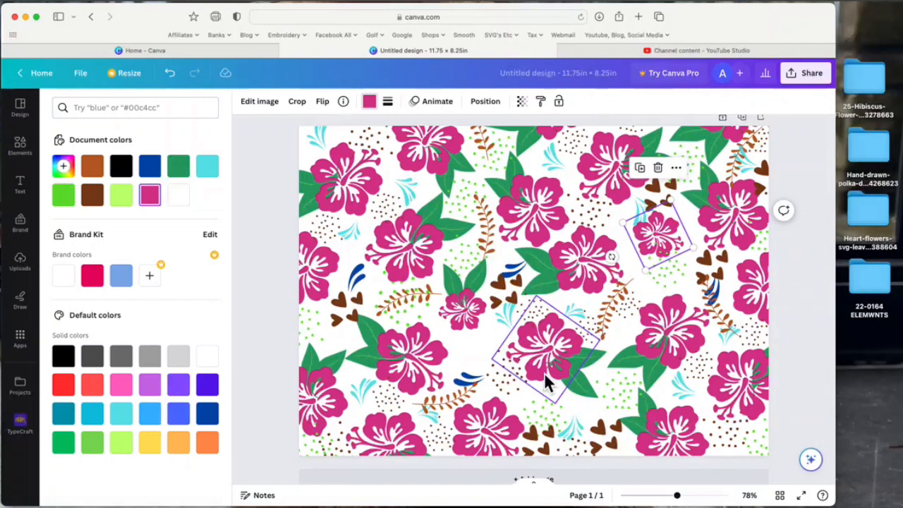
Ungroup the flower, leaf and dot motifs in the page's lower-right area and clear the selection
click(693, 424)
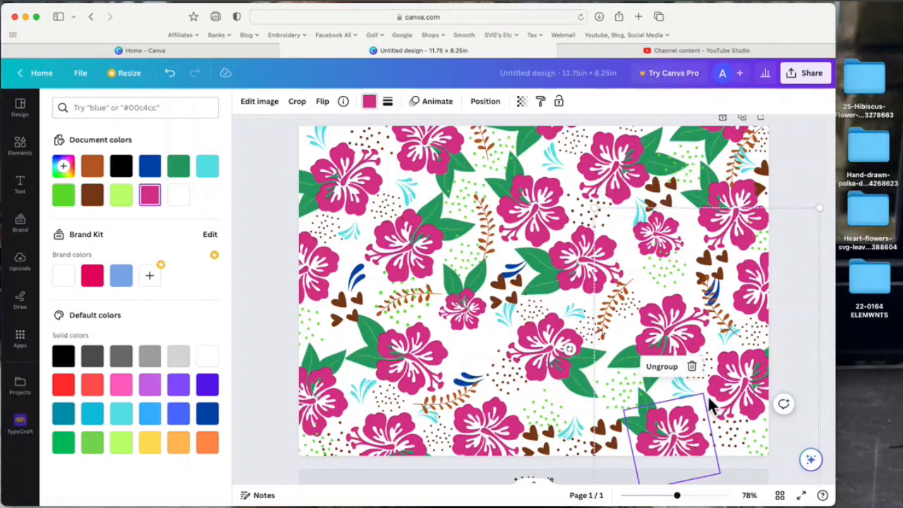
scroll(695, 423, down, 2)
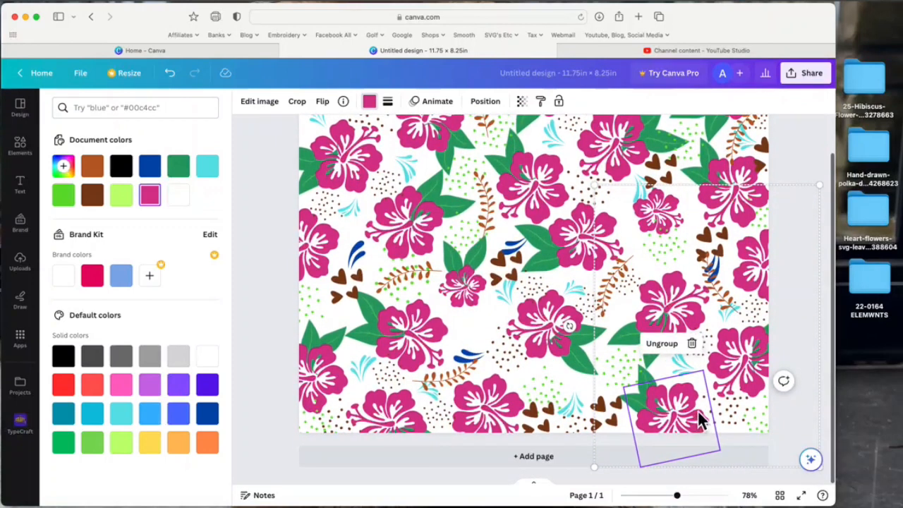
click(669, 346)
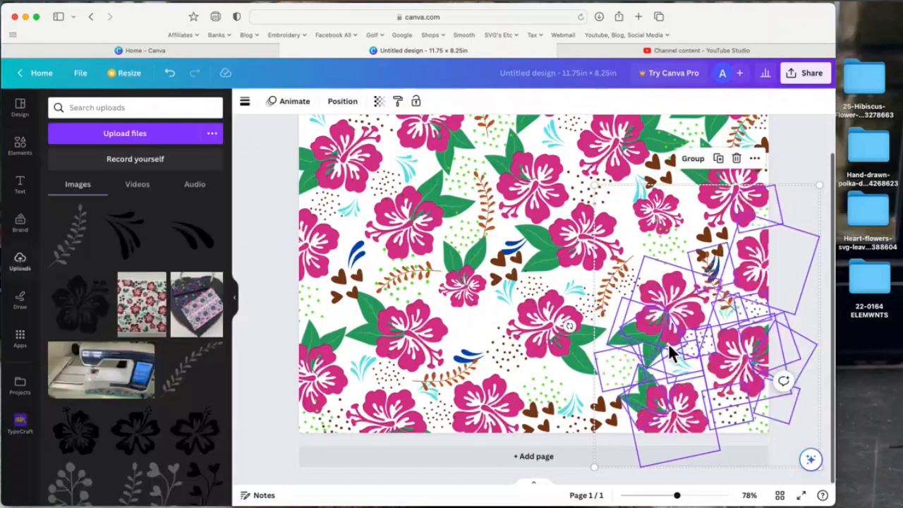
click(797, 153)
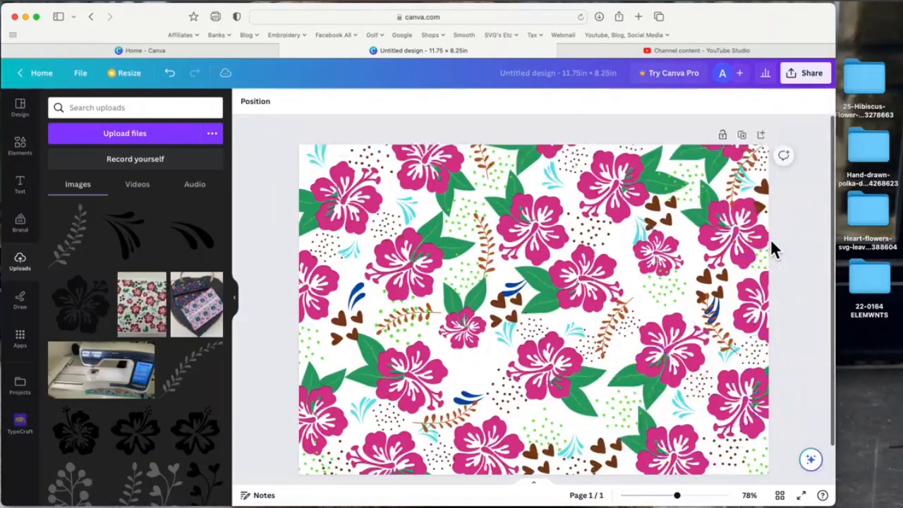
Shrink the hibiscus at the lower-right edge of the page and move its leaf and the neighbouring brown dots to fit beside it
click(680, 438)
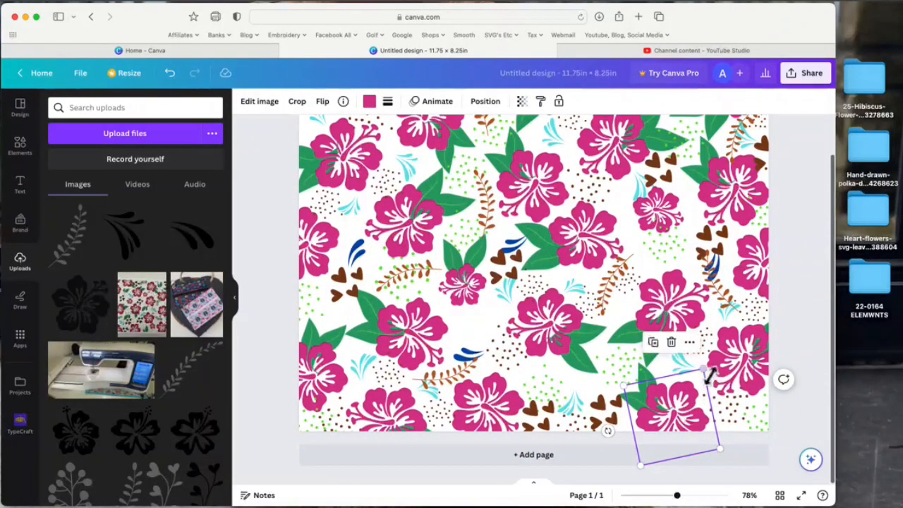
drag(704, 369, 686, 415)
click(656, 390)
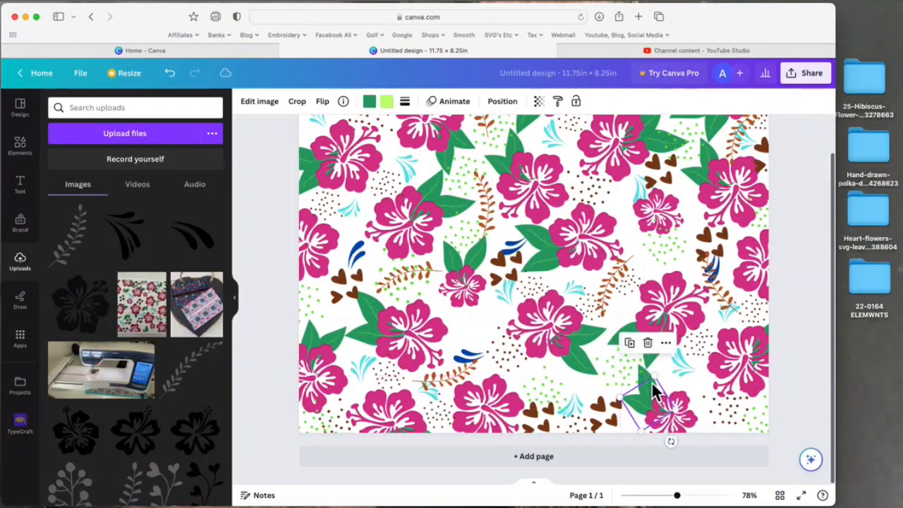
drag(656, 390, 658, 376)
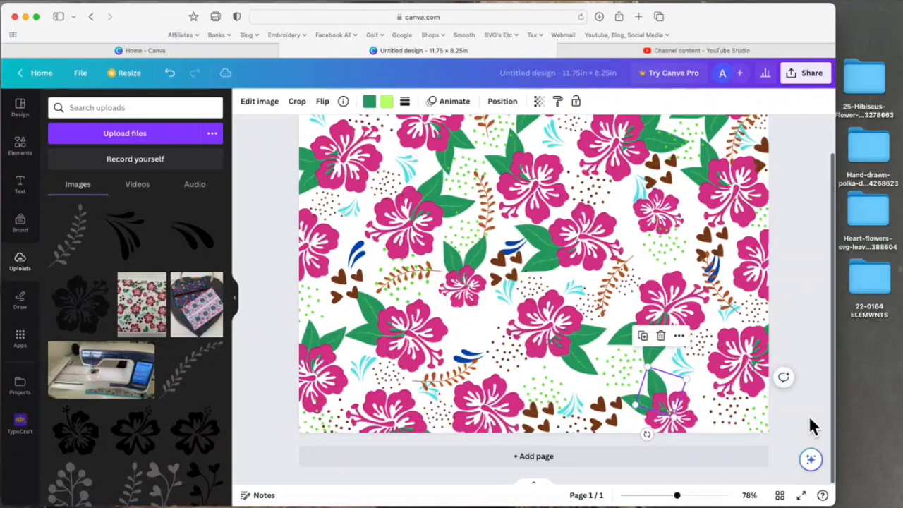
click(808, 418)
drag(736, 457, 725, 458)
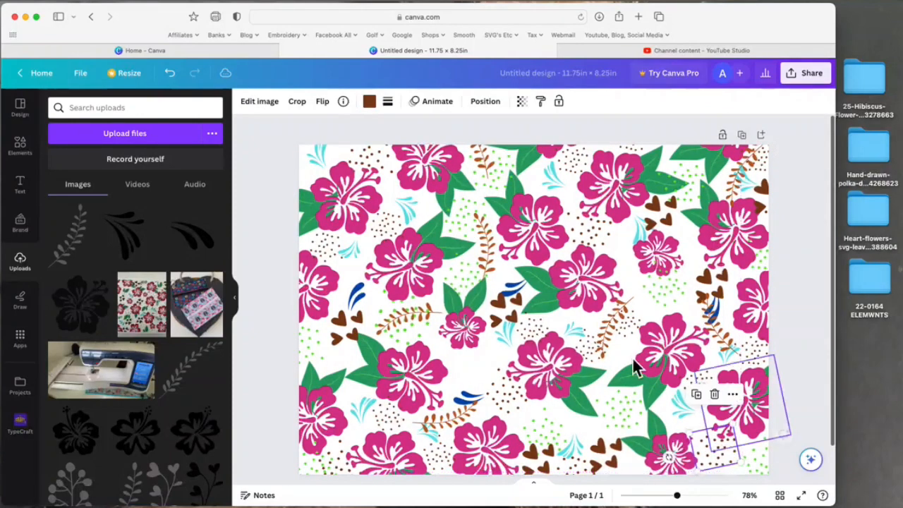
scroll(705, 360, down, 2)
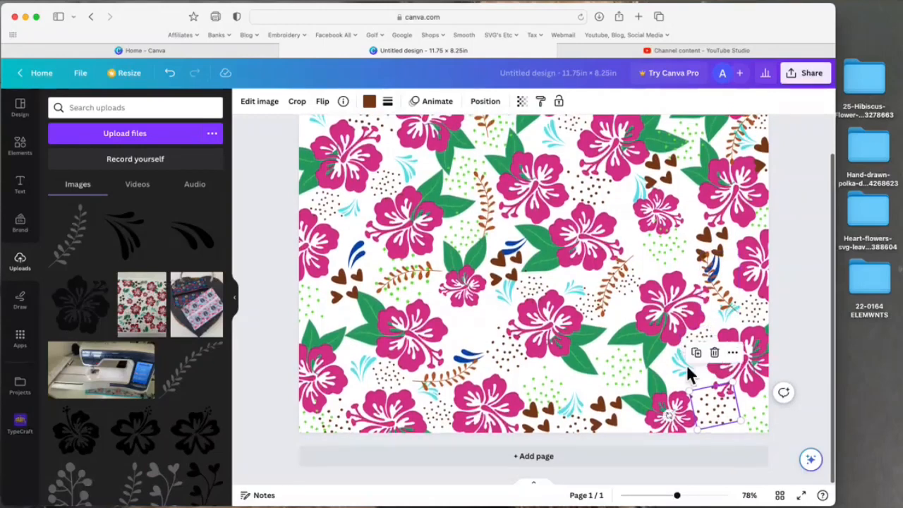
Reposition the dark blue and turquoise sprigs and the brown branches to fill gaps between the hibiscus flowers on the page's left half
drag(474, 357, 477, 330)
drag(510, 295, 503, 309)
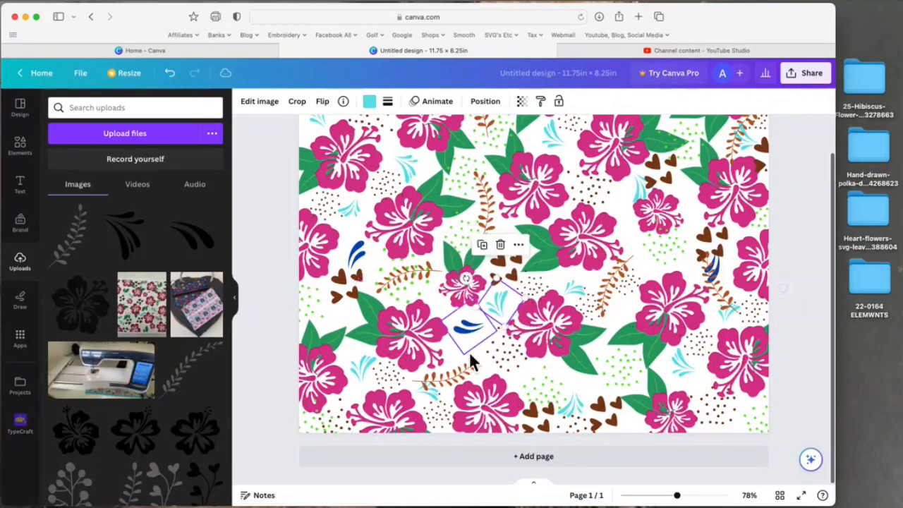
drag(459, 383, 477, 369)
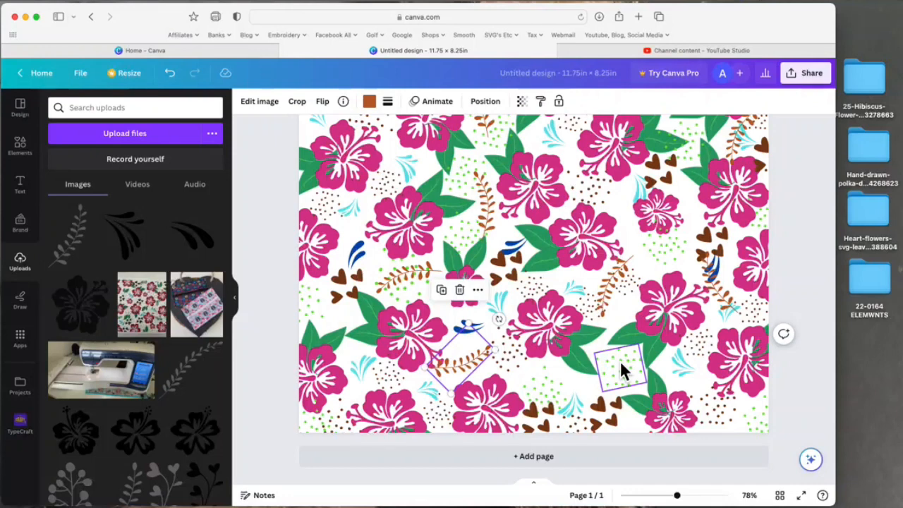
drag(620, 366, 410, 337)
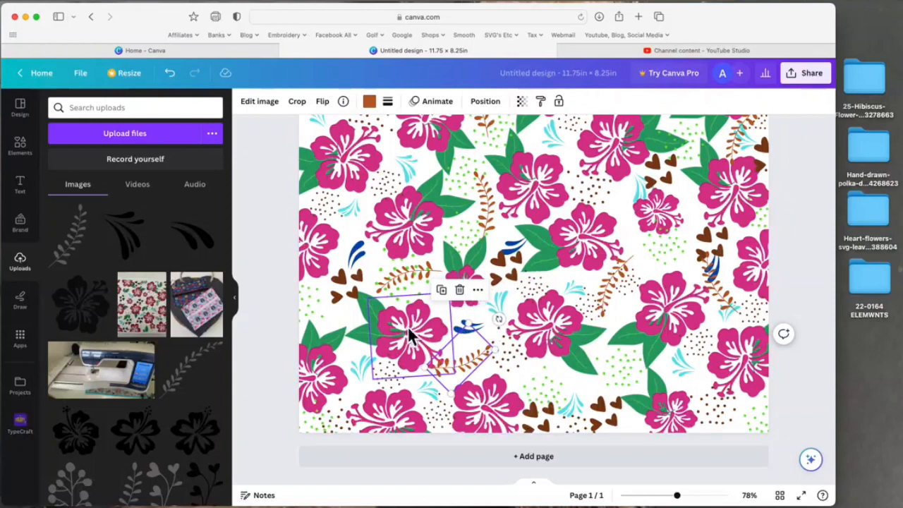
drag(353, 208, 353, 221)
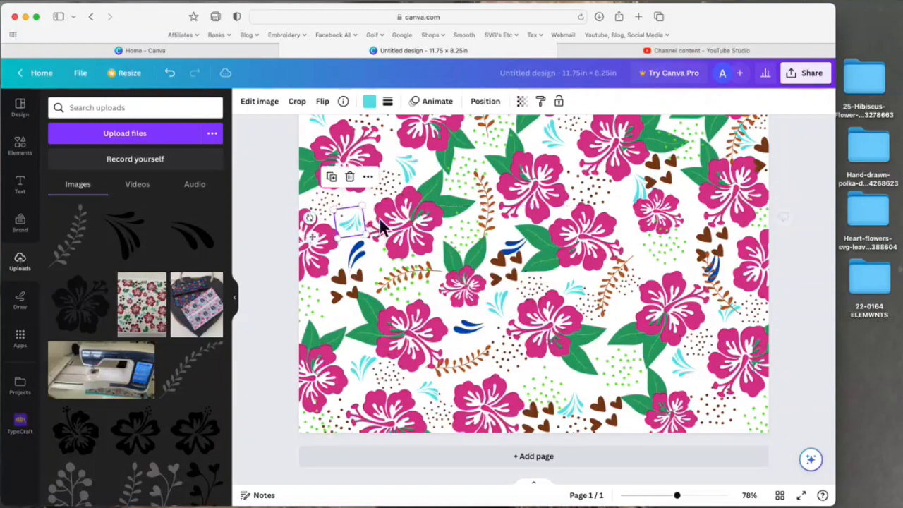
click(494, 220)
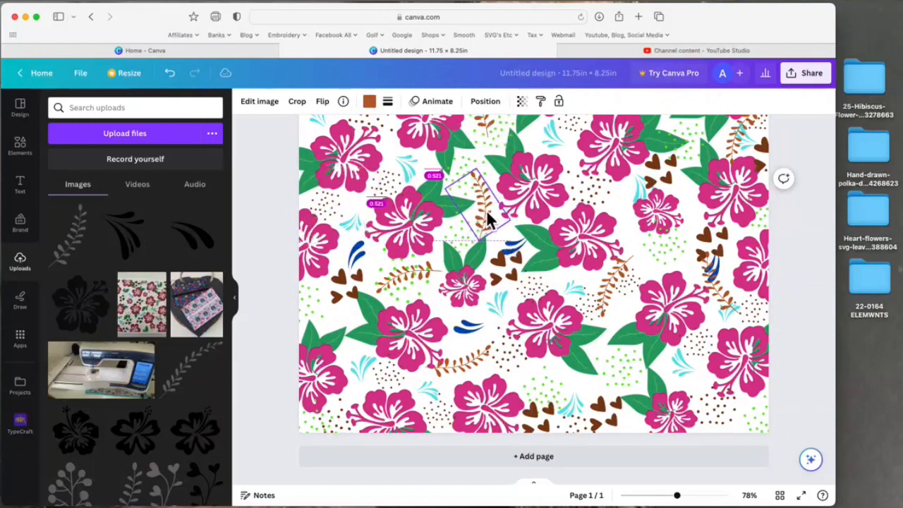
Shift the grouped flowers, leaves and sprigs at the page's upper middle slightly to the left
click(599, 191)
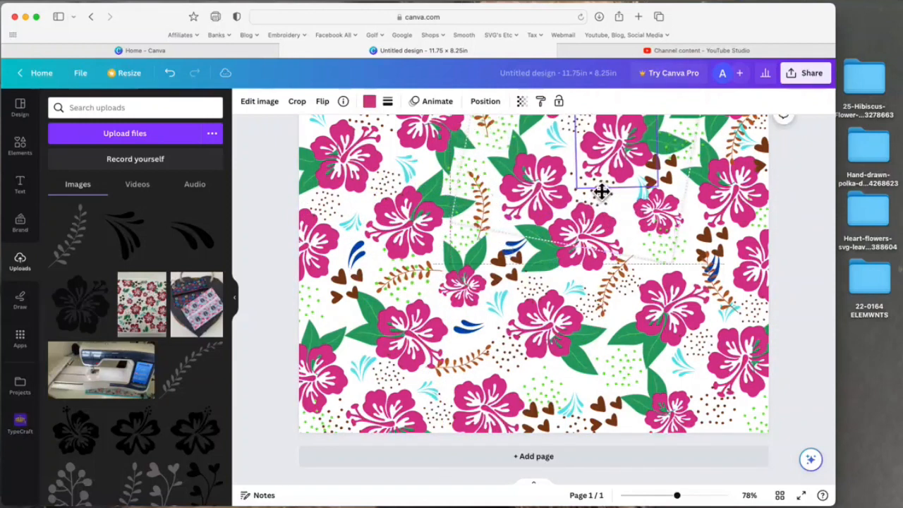
click(642, 200)
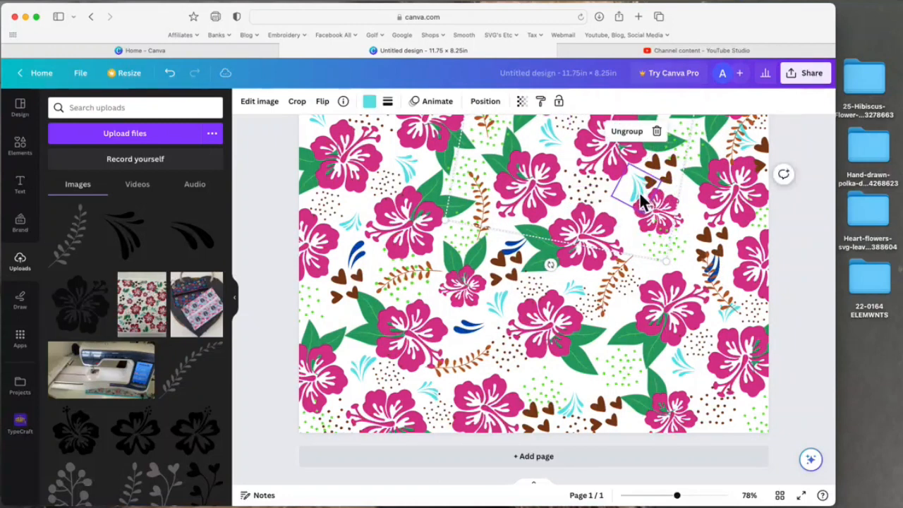
drag(642, 197, 639, 201)
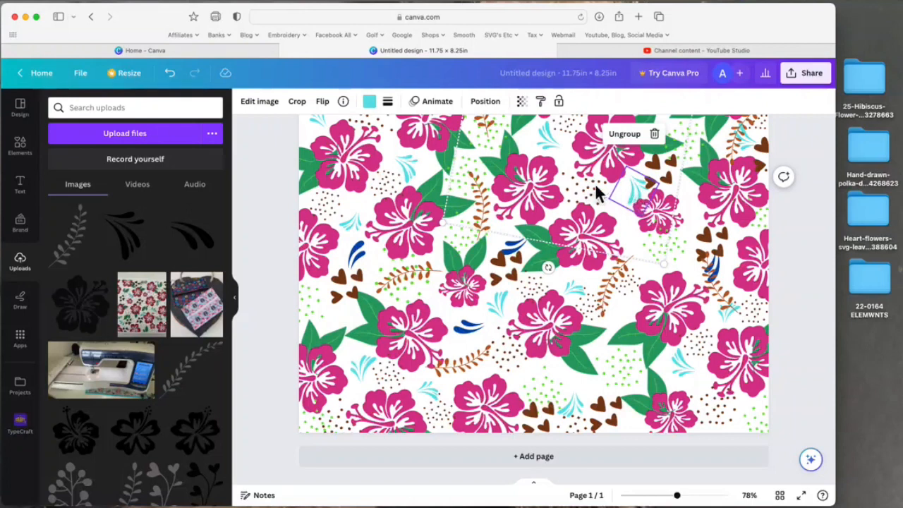
Look through the page's layer list and ungroup the motifs at the page's upper middle
click(487, 103)
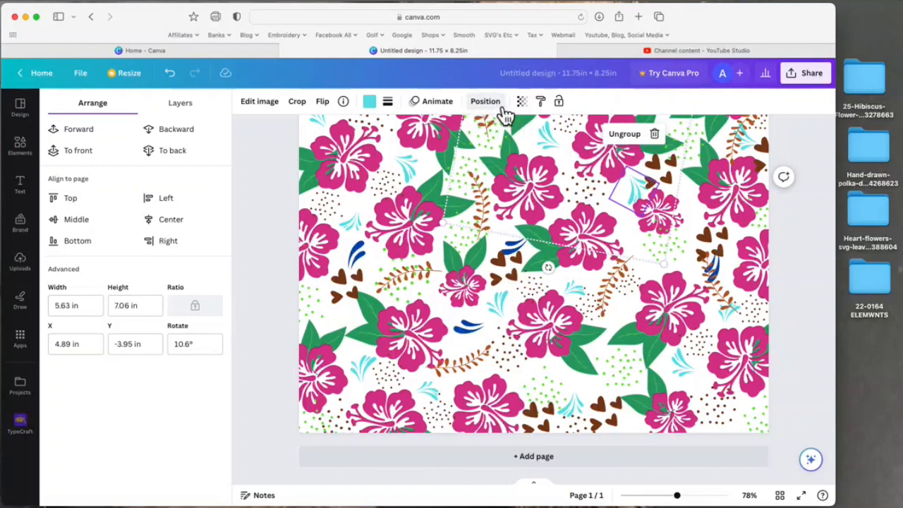
click(190, 111)
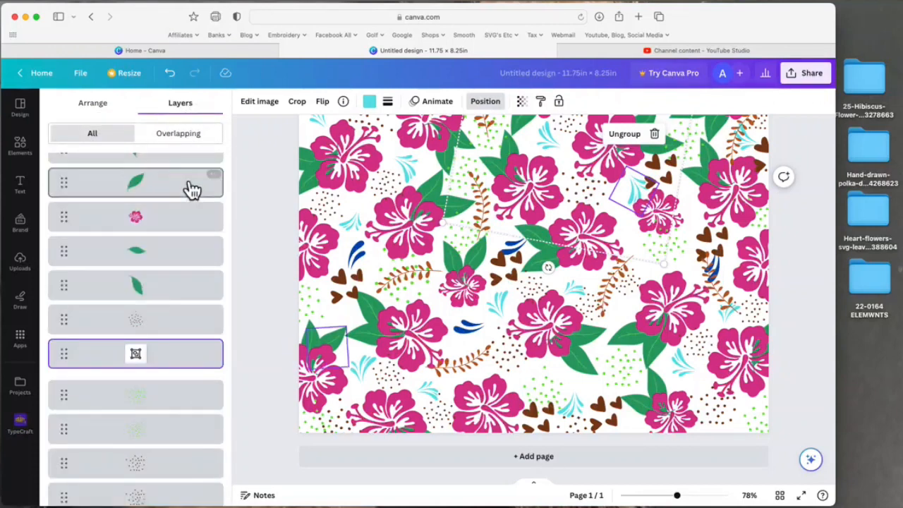
scroll(188, 187, down, 10)
scroll(192, 189, down, 5)
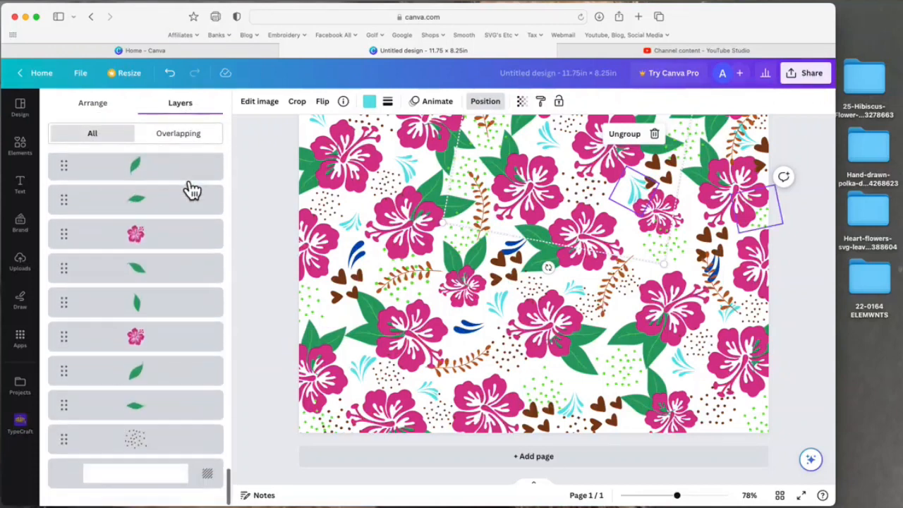
scroll(191, 188, up, 15)
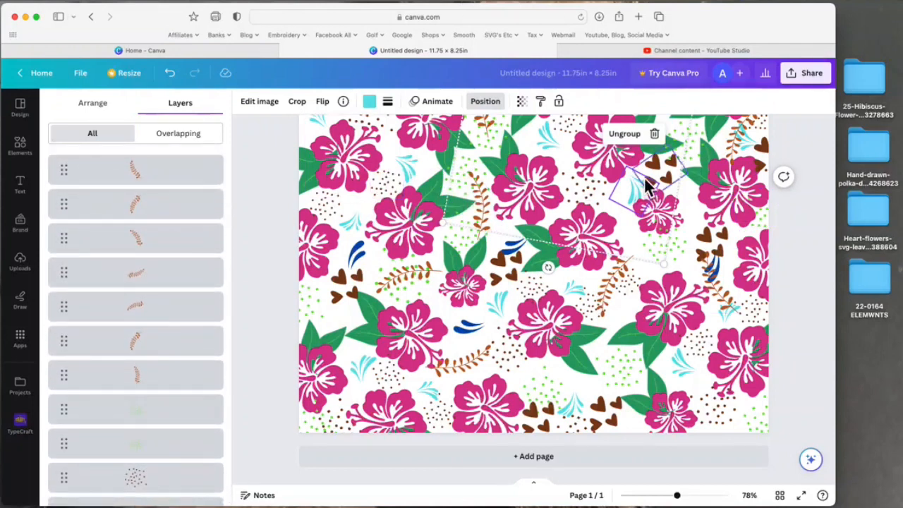
click(635, 141)
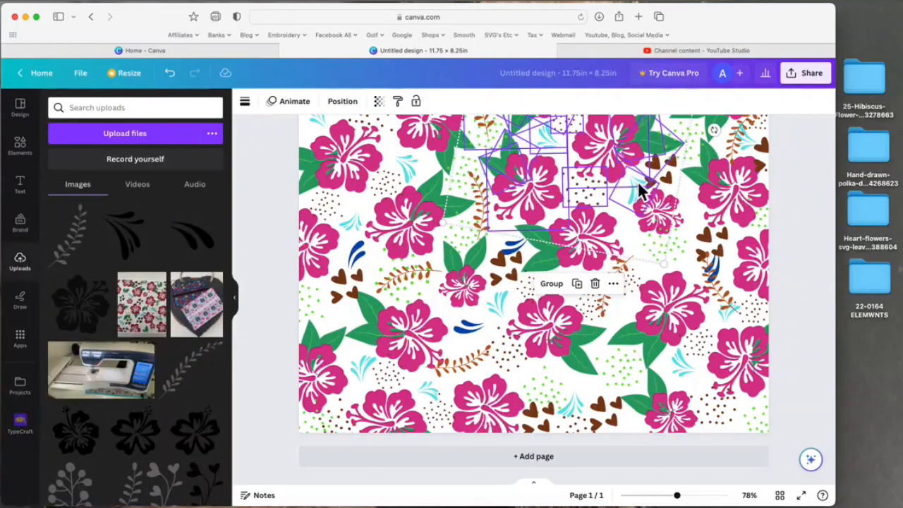
Move the single turquoise sprig near the small upper-right hibiscus left, into the gap between the flowers
click(804, 213)
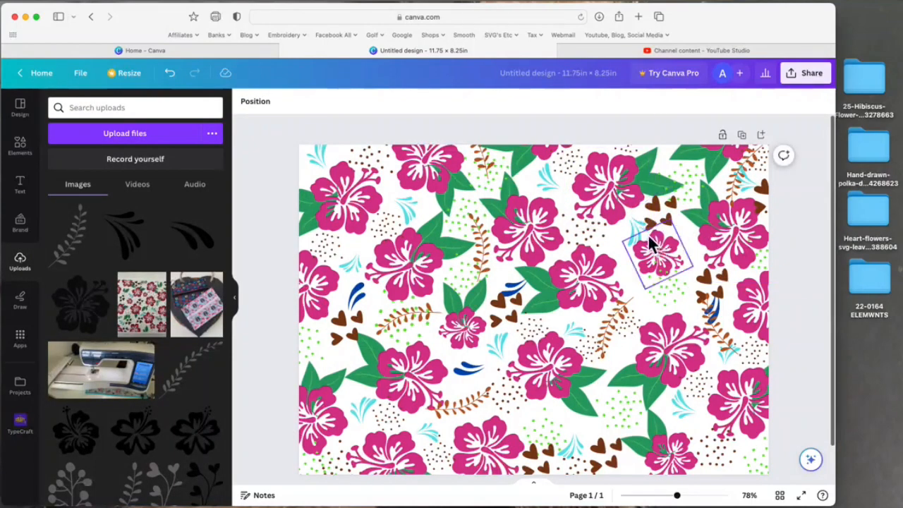
click(639, 237)
drag(638, 237, 626, 240)
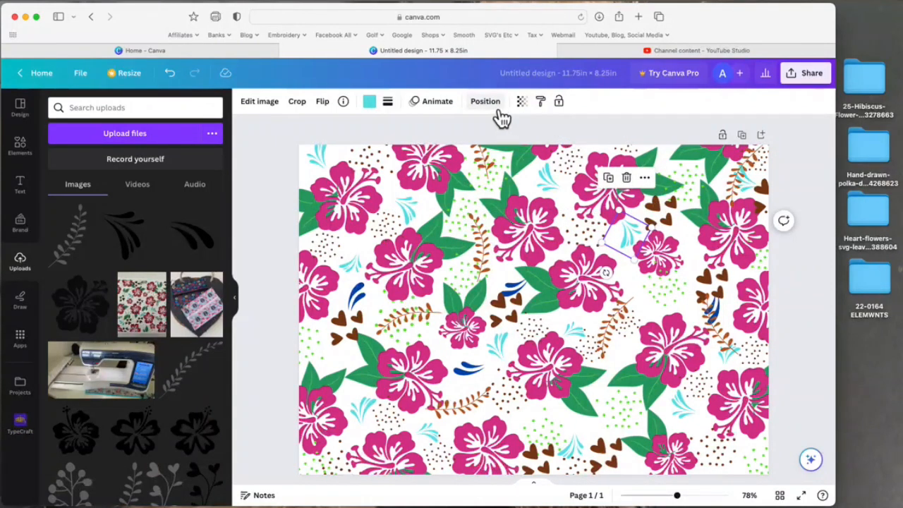
Using the layer list, select and nudge the turquoise sprig above the central lower hibiscus and the one between the bottom heart clusters
click(662, 213)
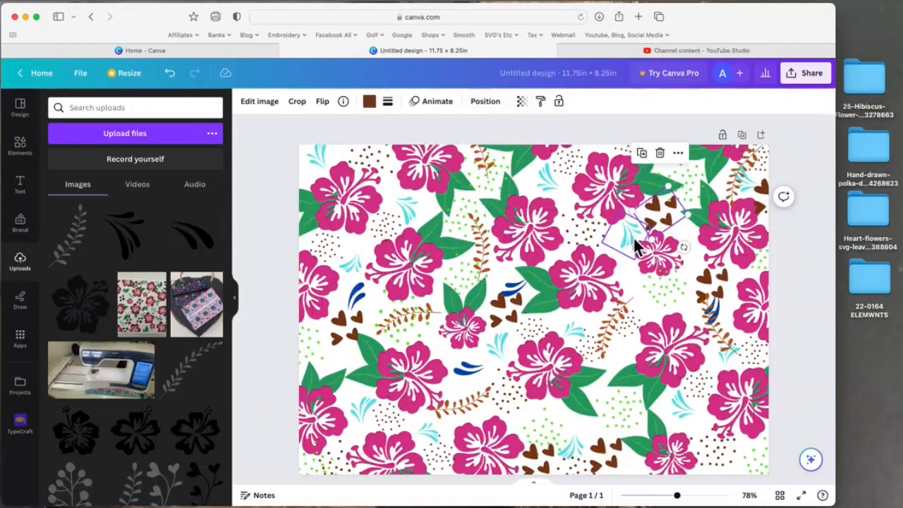
click(488, 103)
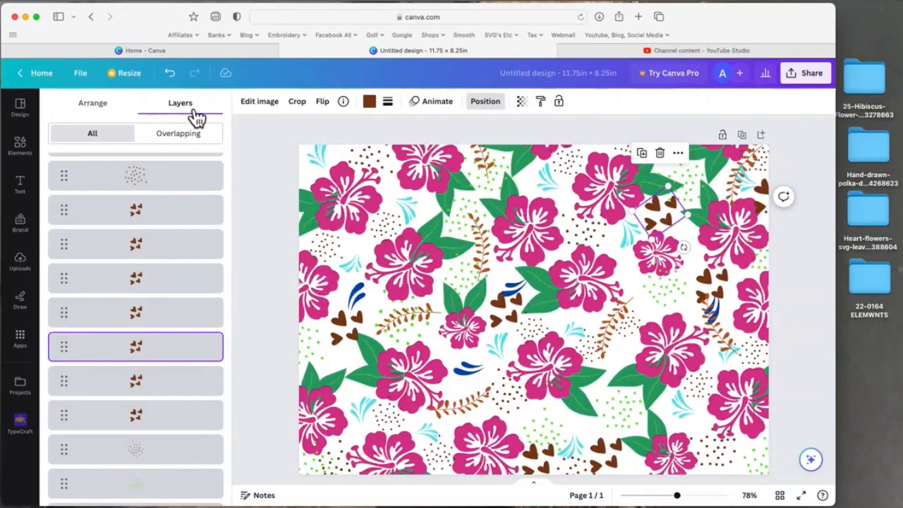
scroll(185, 183, down, 8)
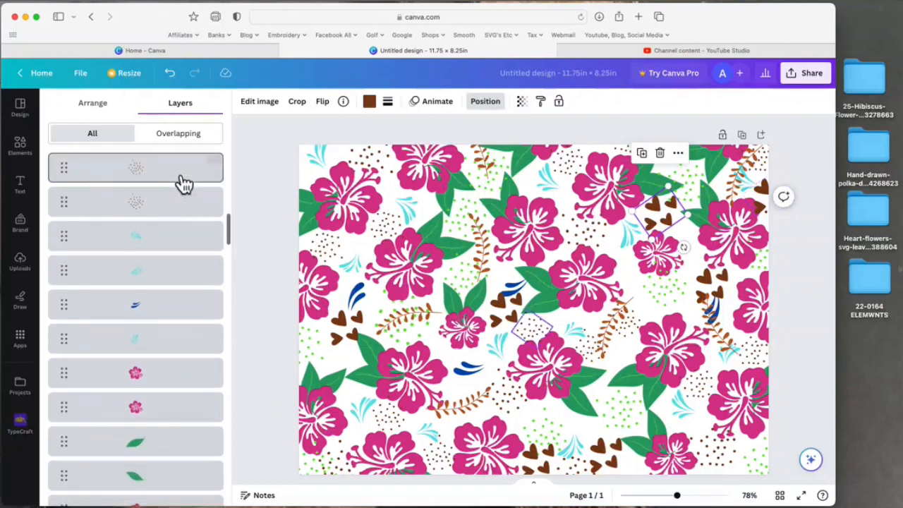
click(146, 248)
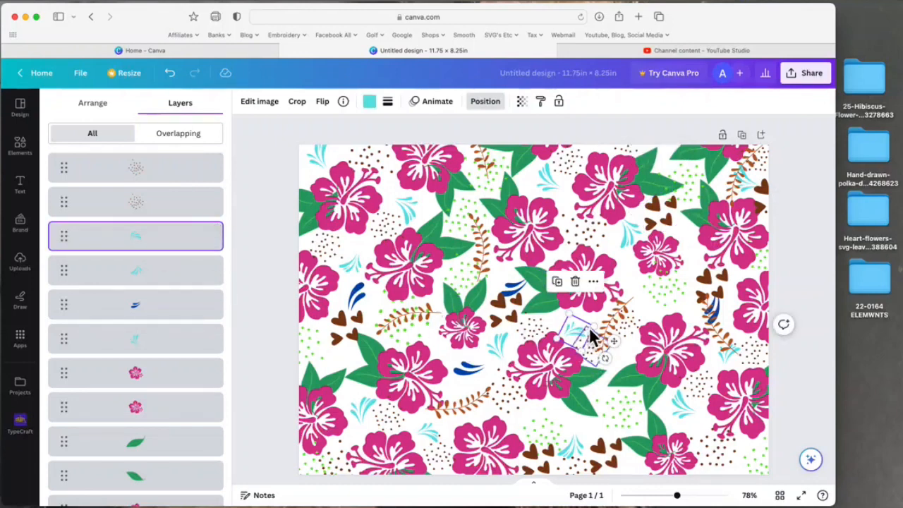
drag(595, 328, 604, 331)
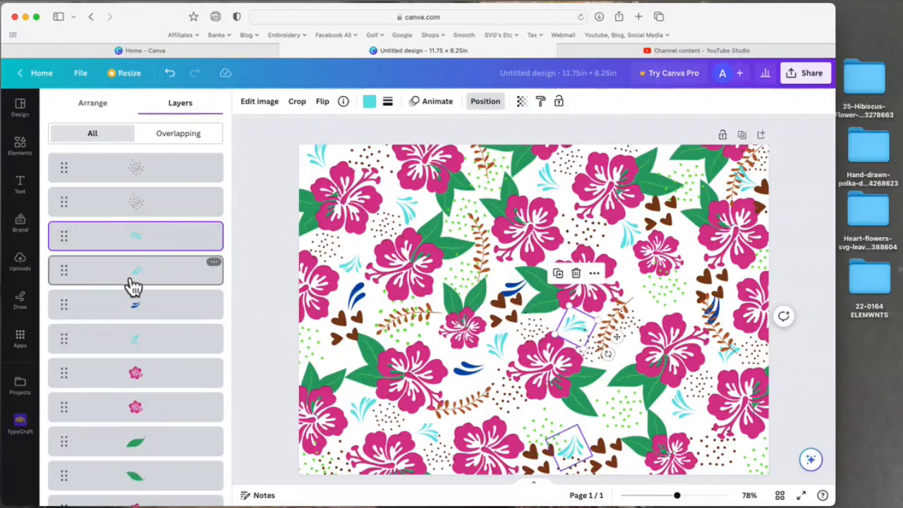
click(141, 283)
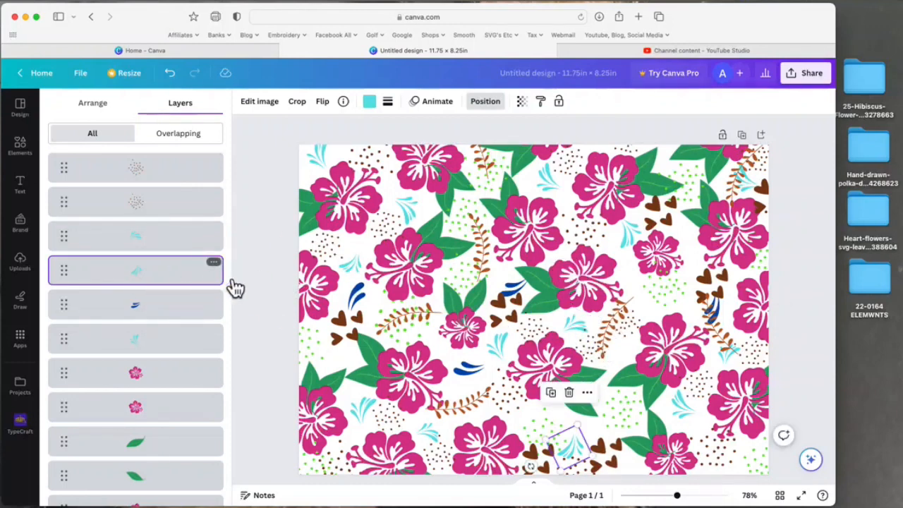
drag(575, 455, 586, 435)
Go through the turquoise sprig layers in the layer list and select the sprig beside the small upper-right hibiscus
click(147, 350)
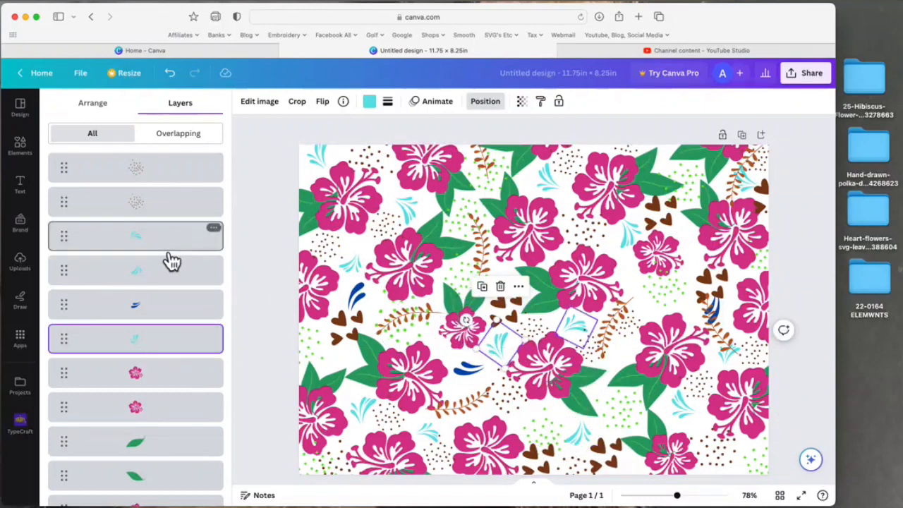
scroll(171, 259, down, 3)
scroll(172, 261, up, 4)
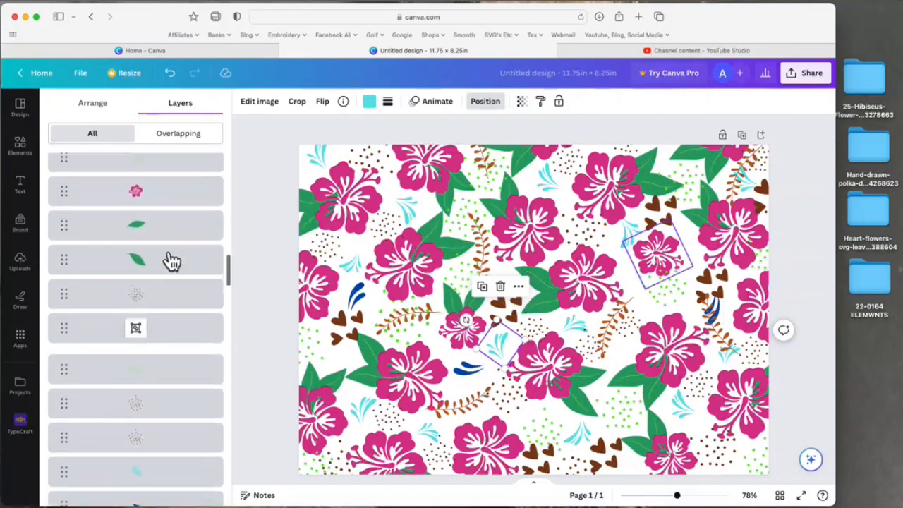
scroll(169, 260, down, 2)
click(149, 230)
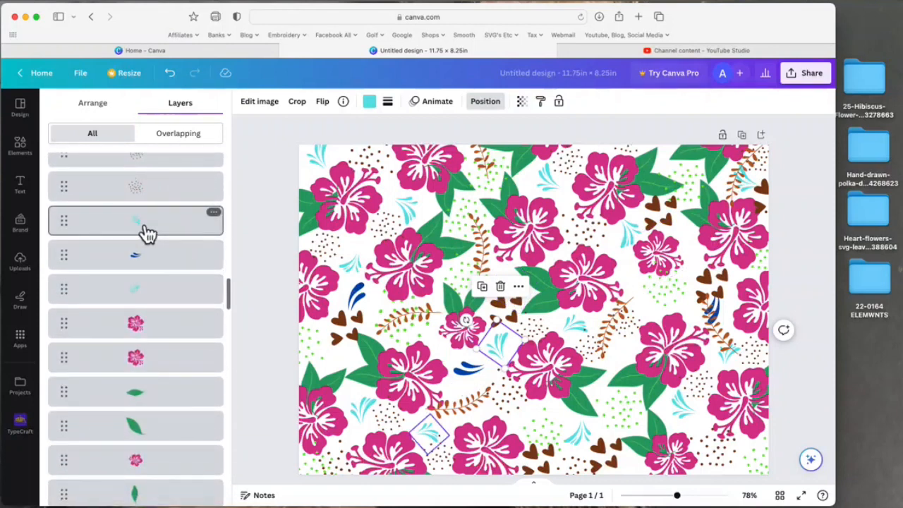
click(145, 302)
scroll(144, 302, down, 10)
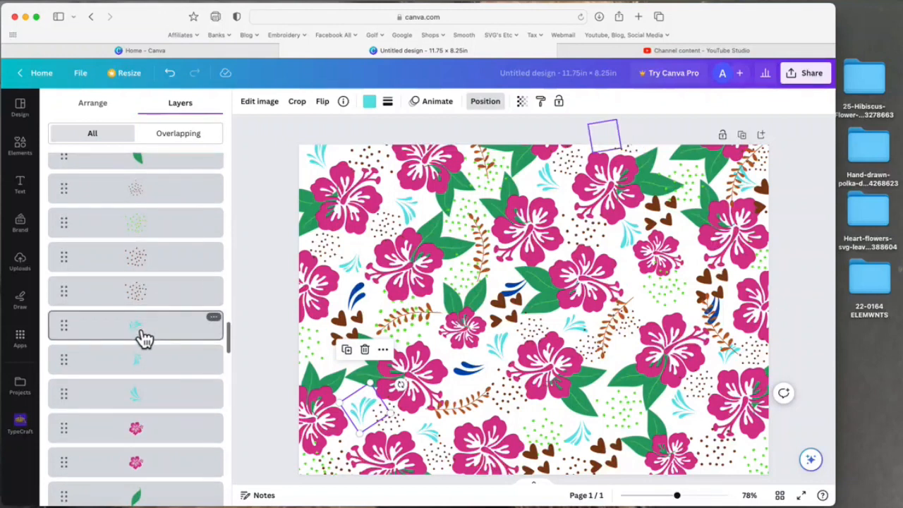
click(141, 336)
click(151, 375)
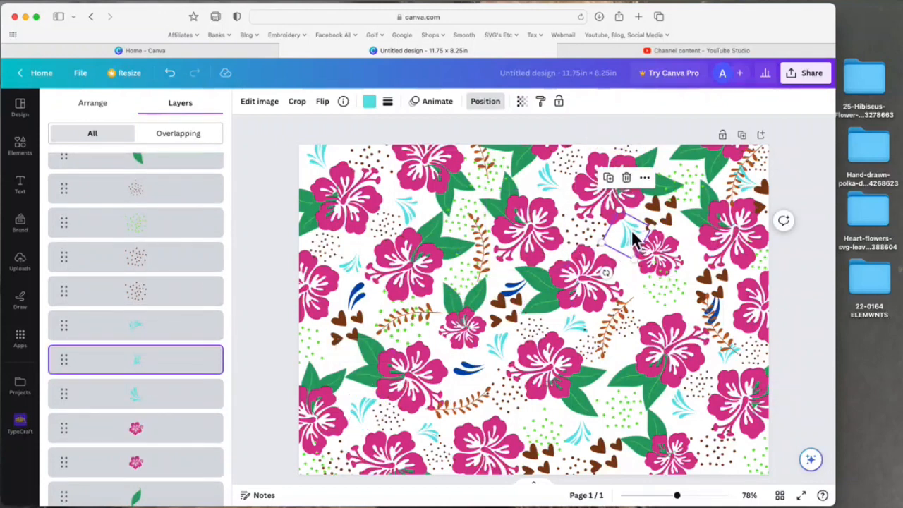
Nudge the turquoise sprig beside the small upper-right hibiscus, and move the dark blue sprig clear of the central heart cluster
drag(644, 268, 646, 276)
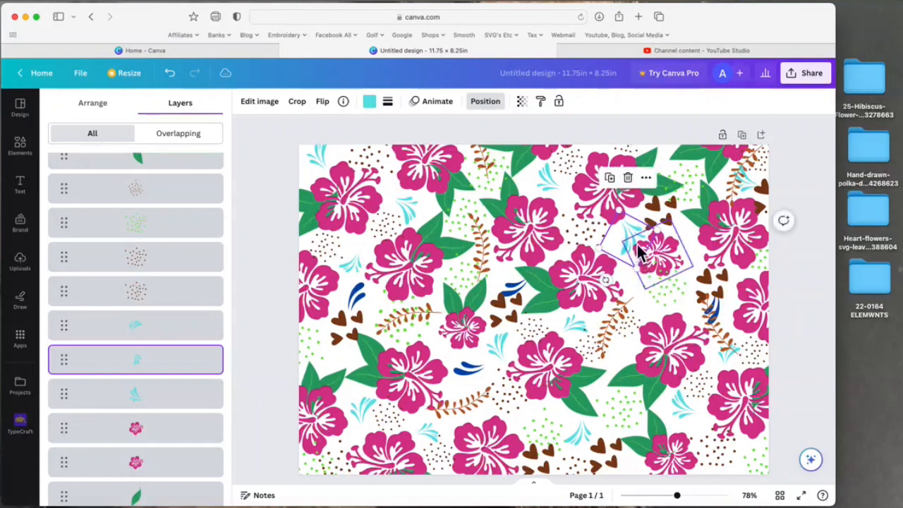
drag(639, 246, 637, 248)
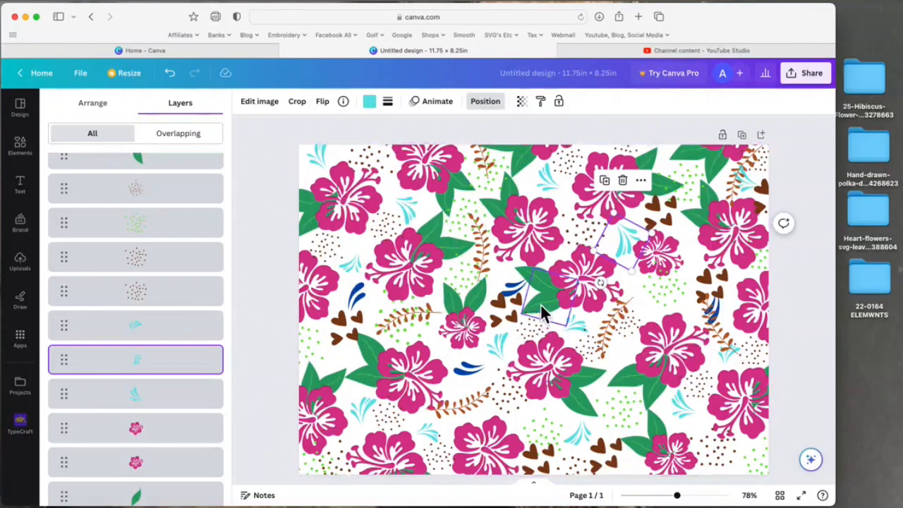
click(513, 303)
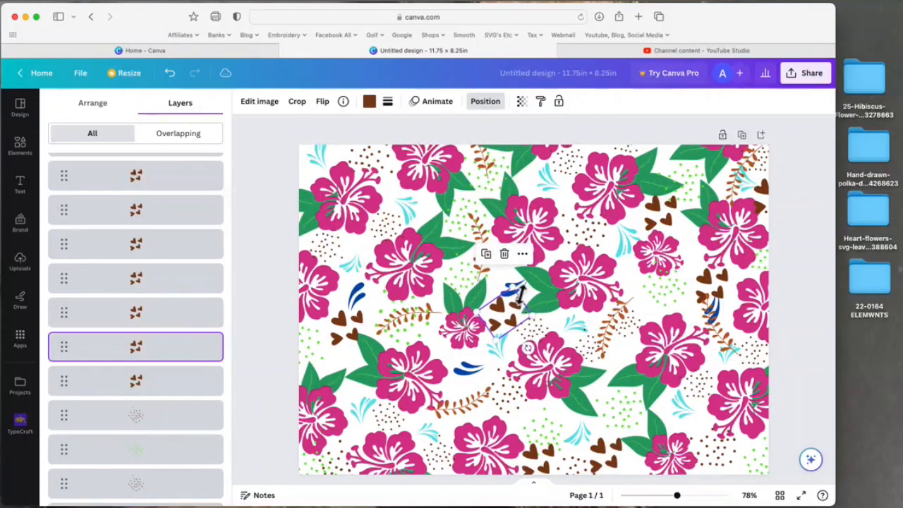
mouse_move(520, 295)
mouse_down()
mouse_move(510, 290)
mouse_move(516, 285)
mouse_up()
drag(516, 327, 518, 325)
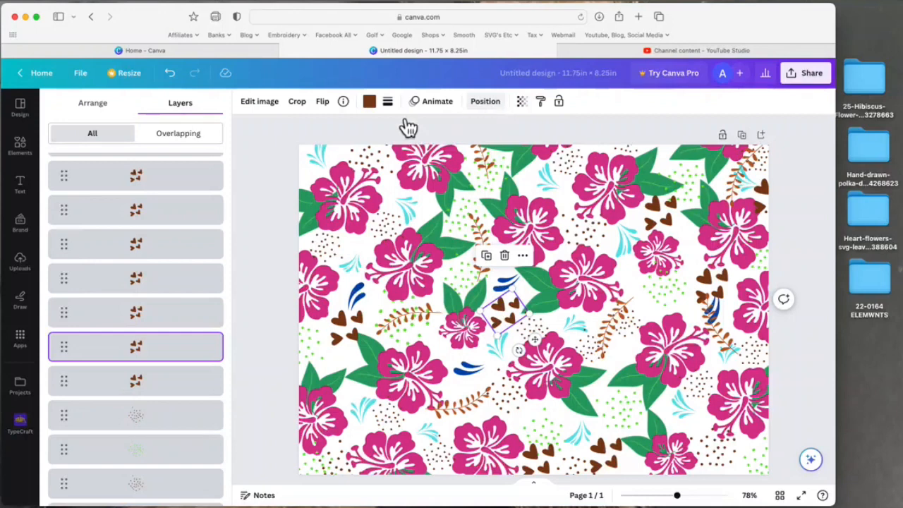
Check the arrangement and position settings of the central heart cluster, then return to the layer list and close it
click(496, 111)
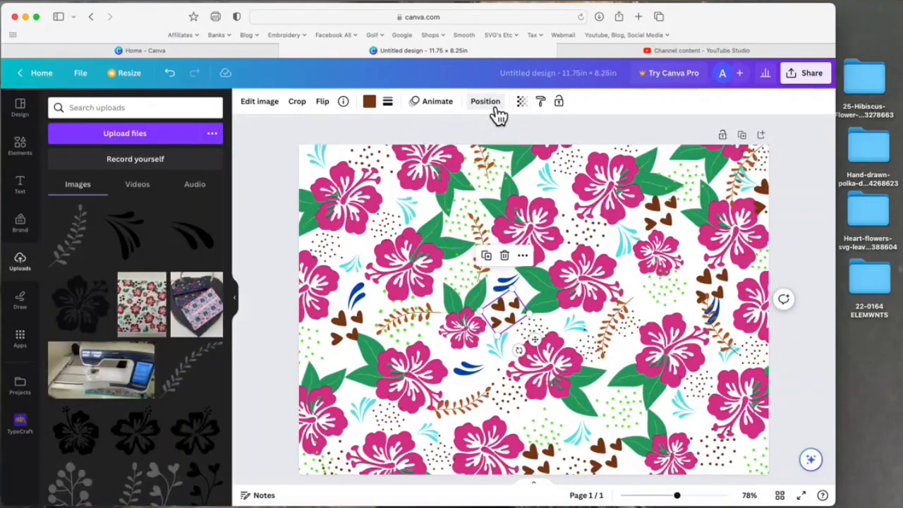
click(493, 113)
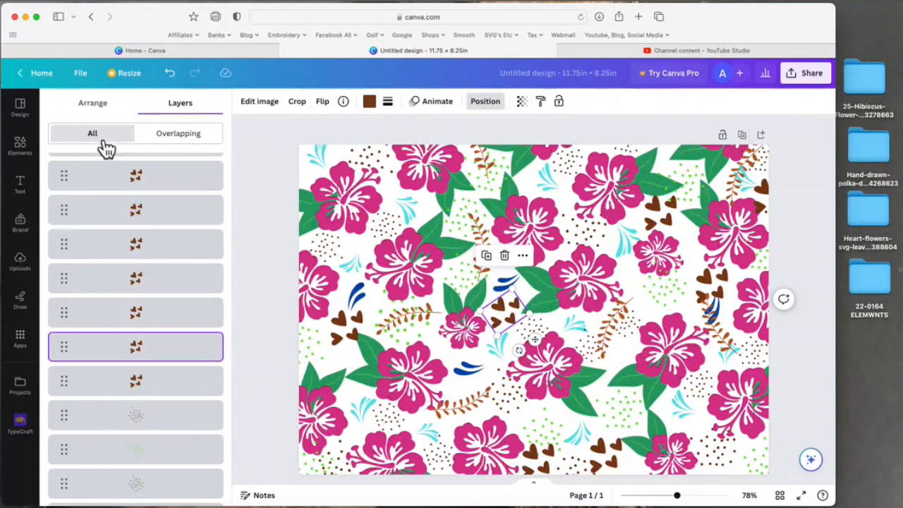
click(106, 105)
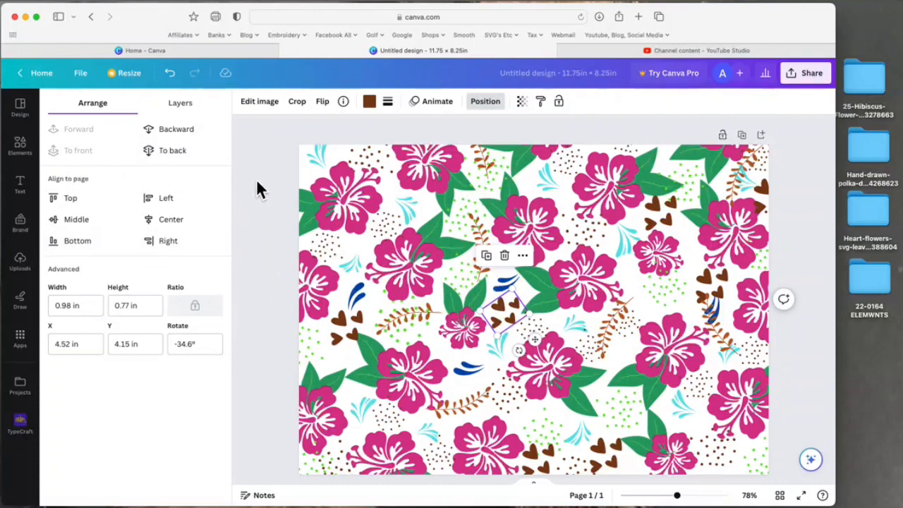
click(185, 106)
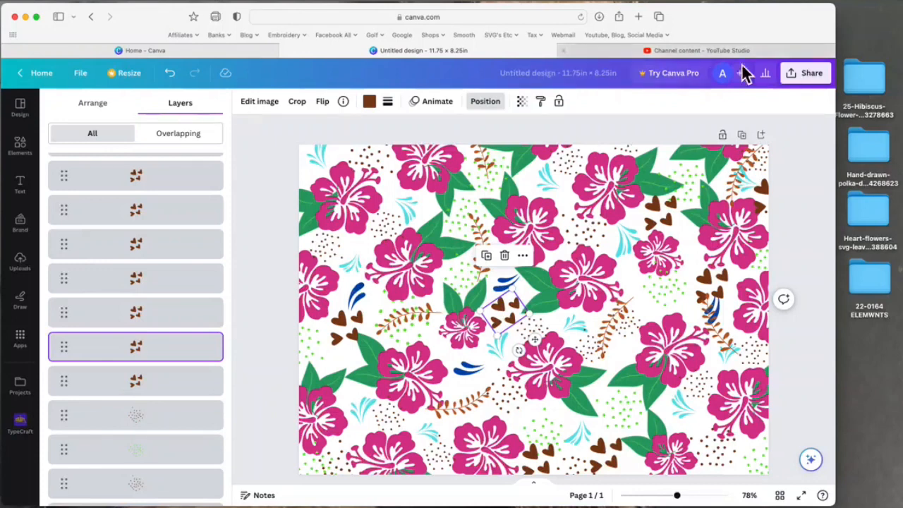
click(797, 135)
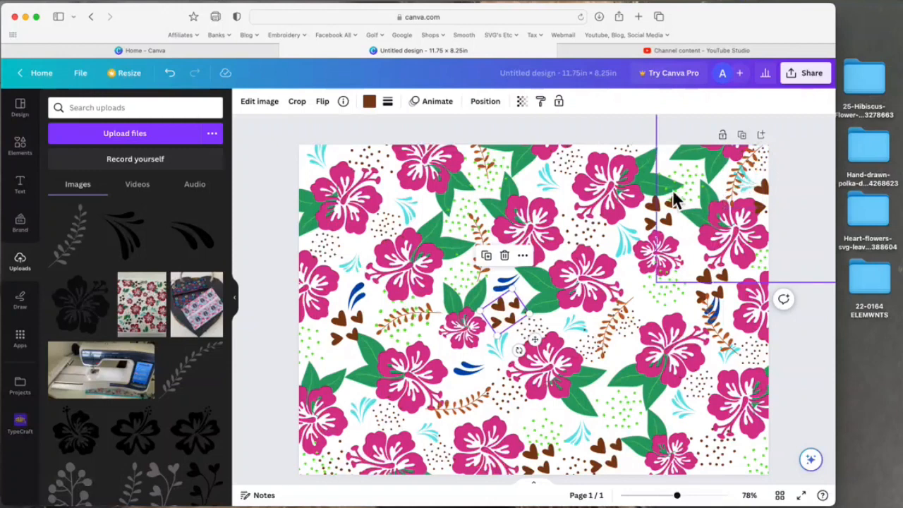
Shift the upper-right and far-right hibiscus flowers slightly left, and move the hibiscus right of centre slightly down and right
drag(627, 171, 620, 173)
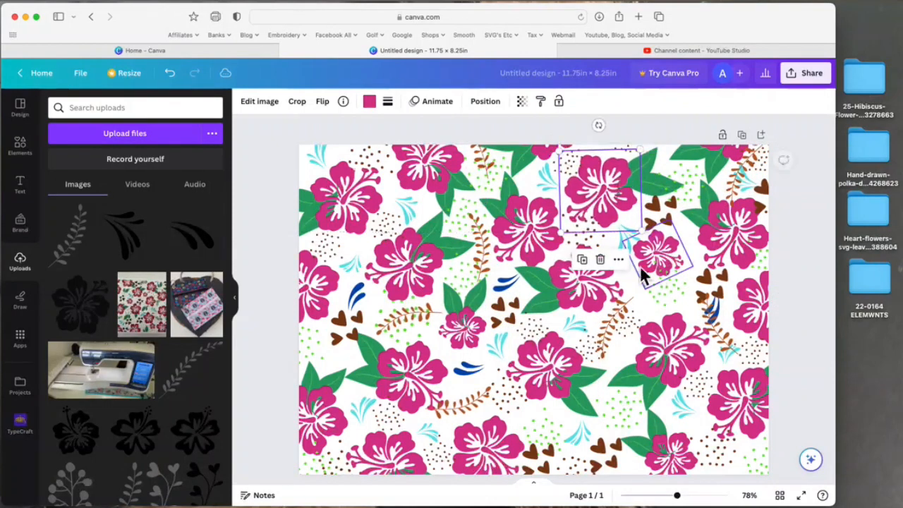
click(752, 234)
drag(752, 235, 747, 239)
click(618, 266)
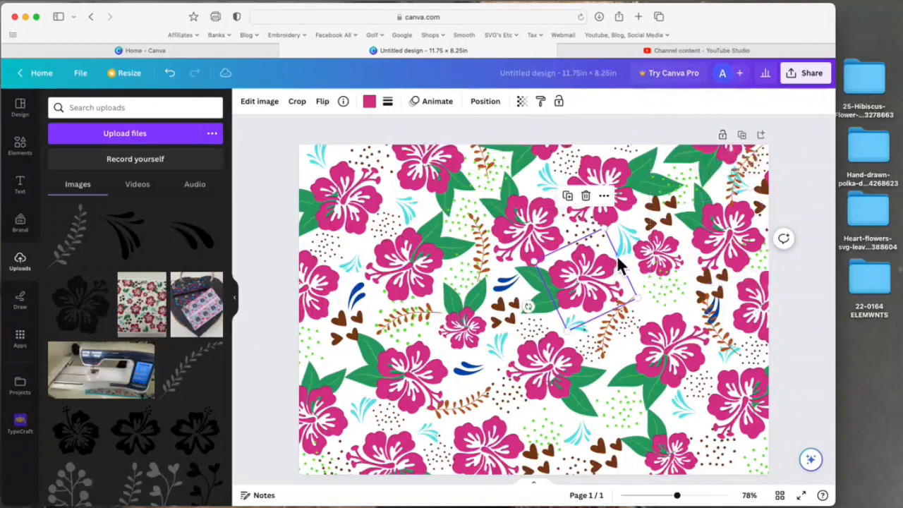
drag(616, 265, 598, 286)
Move the two leaves of the hibiscus right of centre closer to the flower, and nudge the green dots below the small hibiscus
click(538, 276)
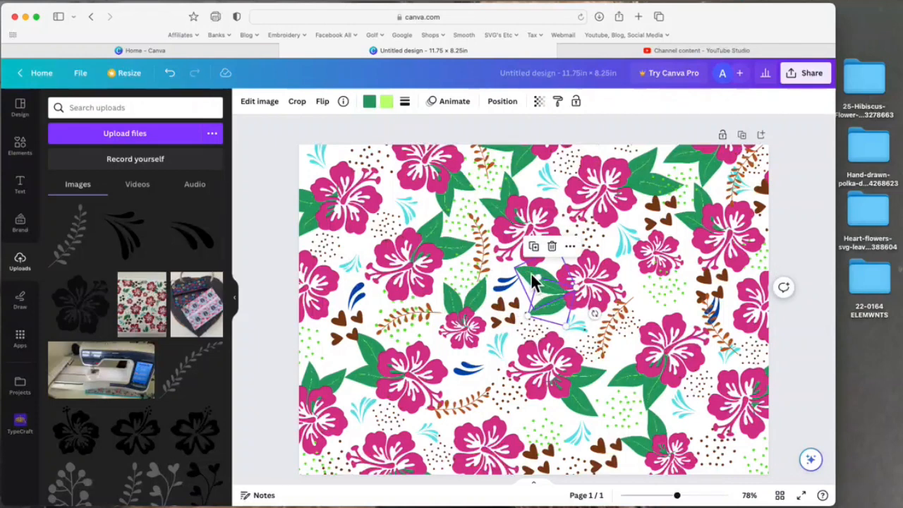
click(533, 272)
drag(559, 248, 553, 277)
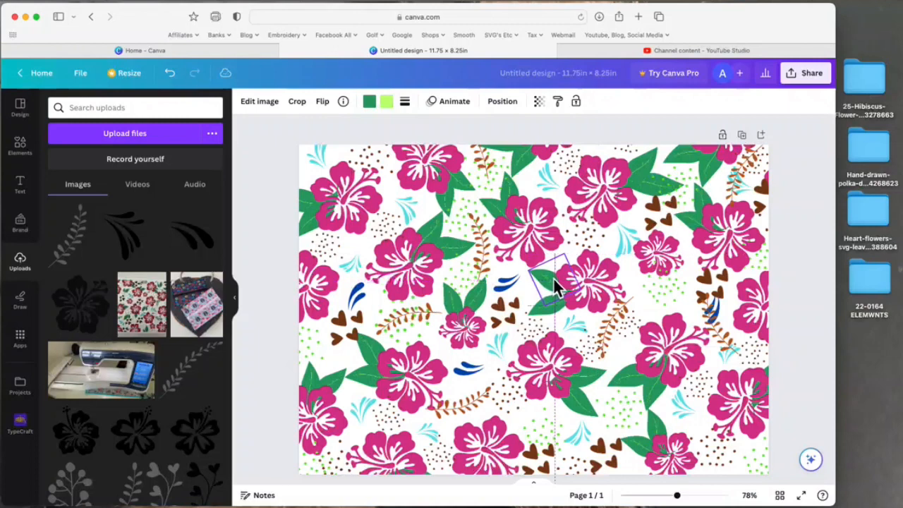
drag(557, 308, 564, 311)
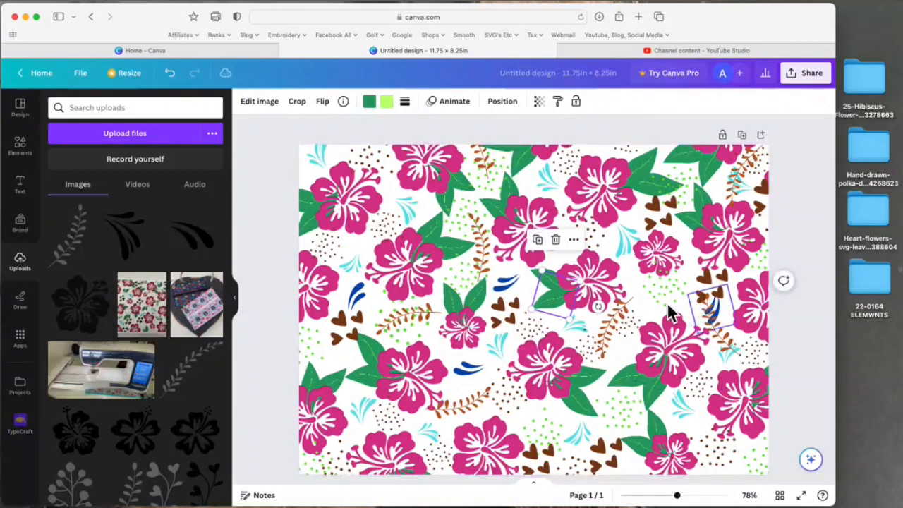
drag(670, 296, 664, 304)
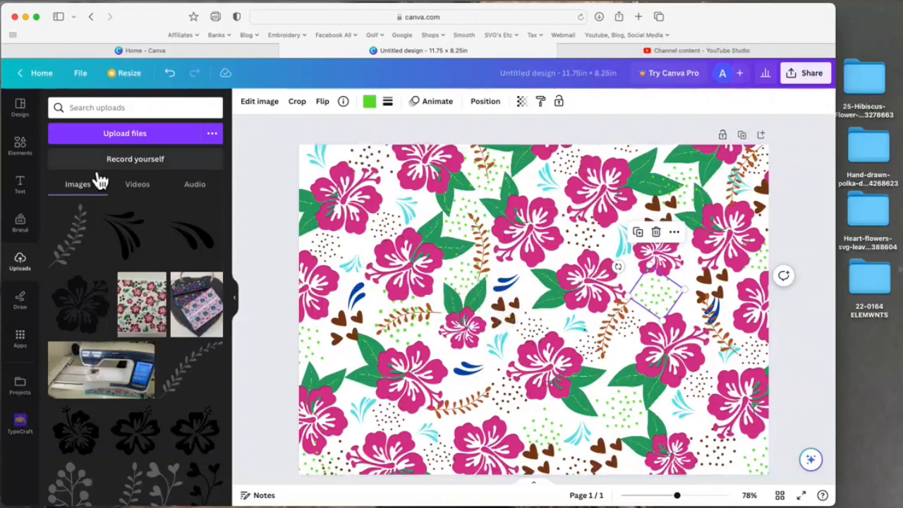
Show the elements library and nudge the upper-left hibiscus slightly right, leaving nothing selected
click(28, 156)
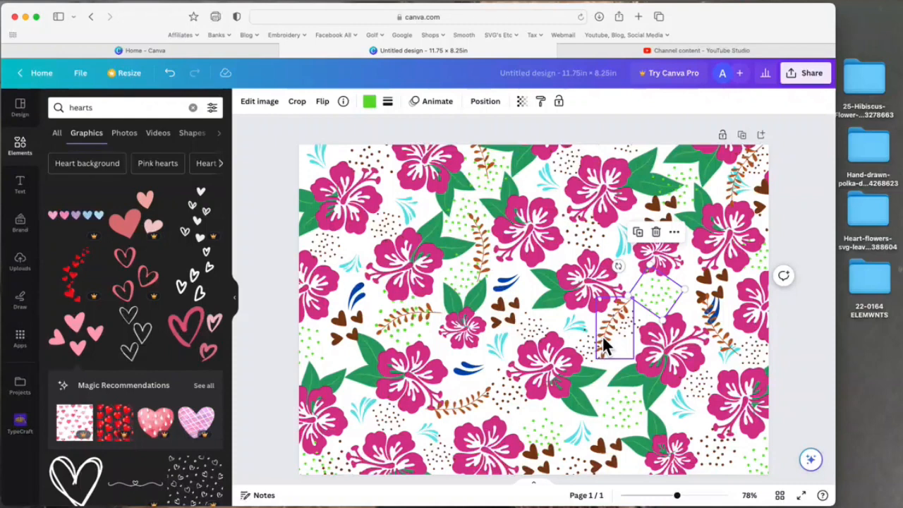
drag(601, 335, 565, 268)
drag(367, 199, 387, 205)
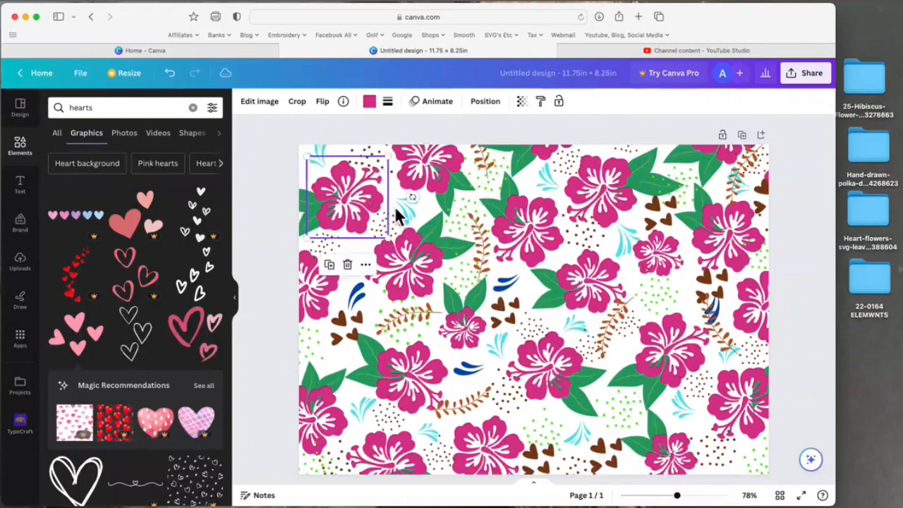
click(408, 206)
click(288, 171)
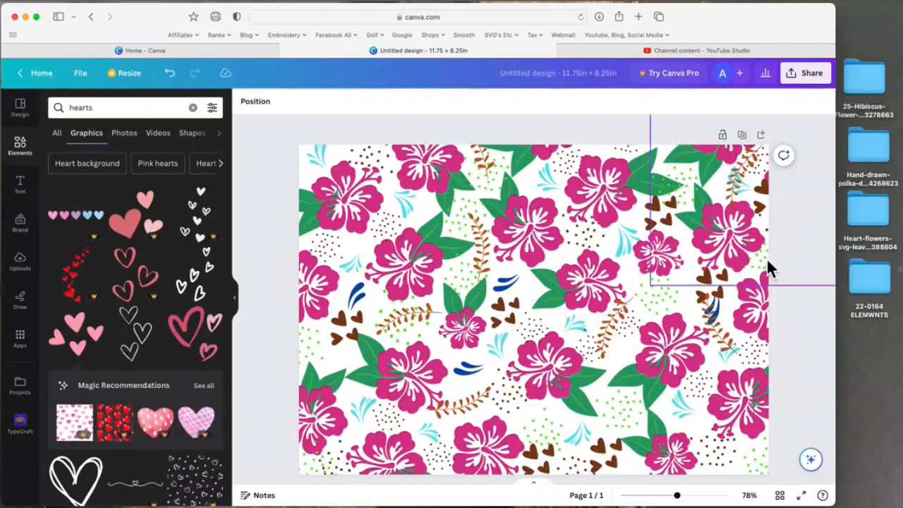
Add a blank second page and place a copy of the hibiscus from the first page's lower right in its upper-left area
scroll(797, 250, down, 2)
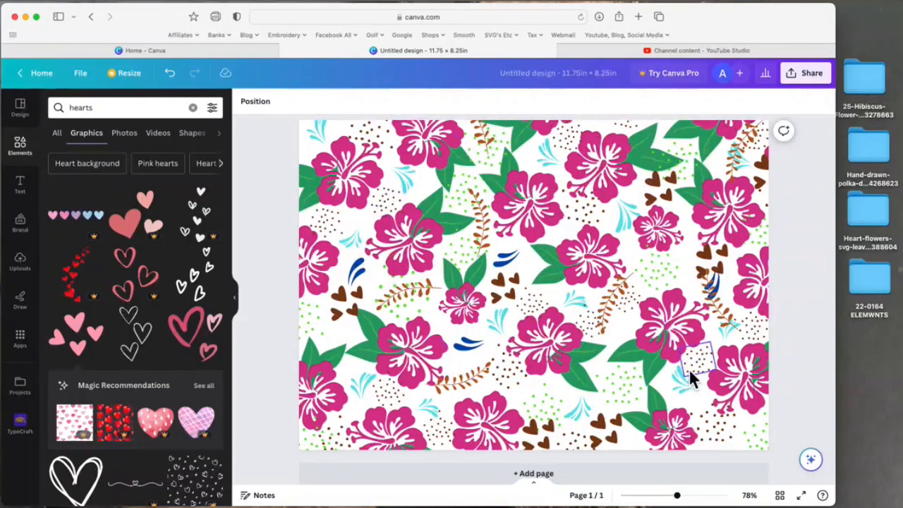
click(545, 485)
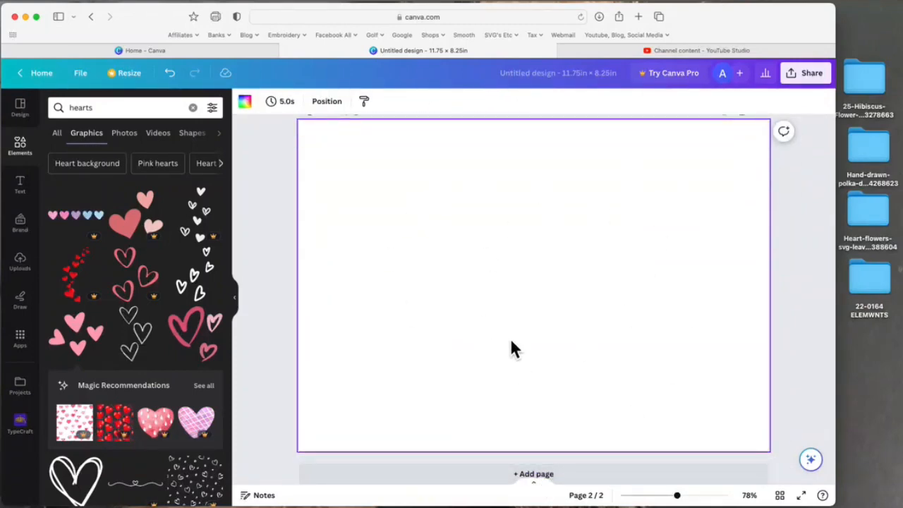
scroll(510, 338, up, 5)
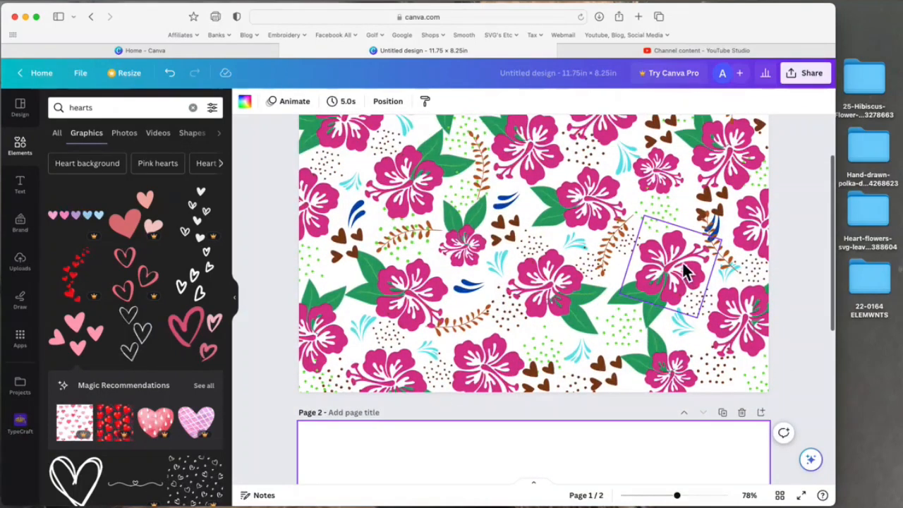
click(679, 251)
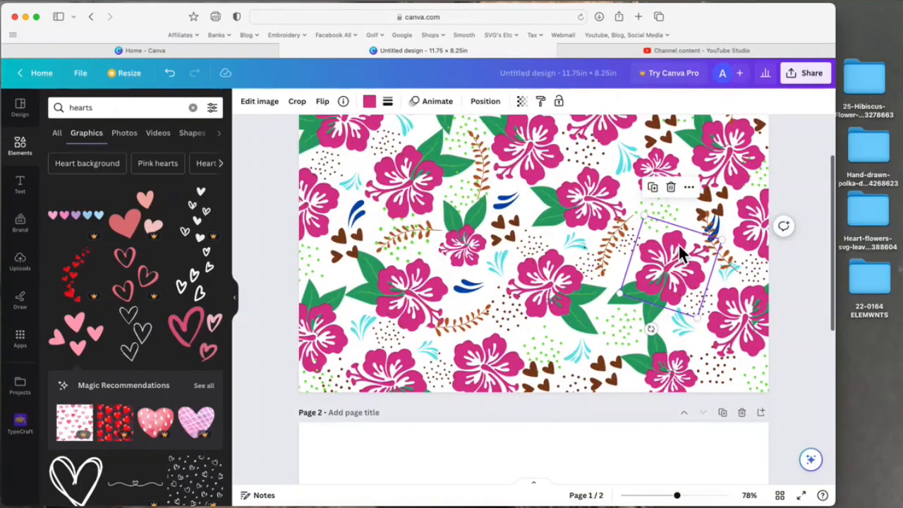
click(653, 187)
drag(682, 258, 374, 452)
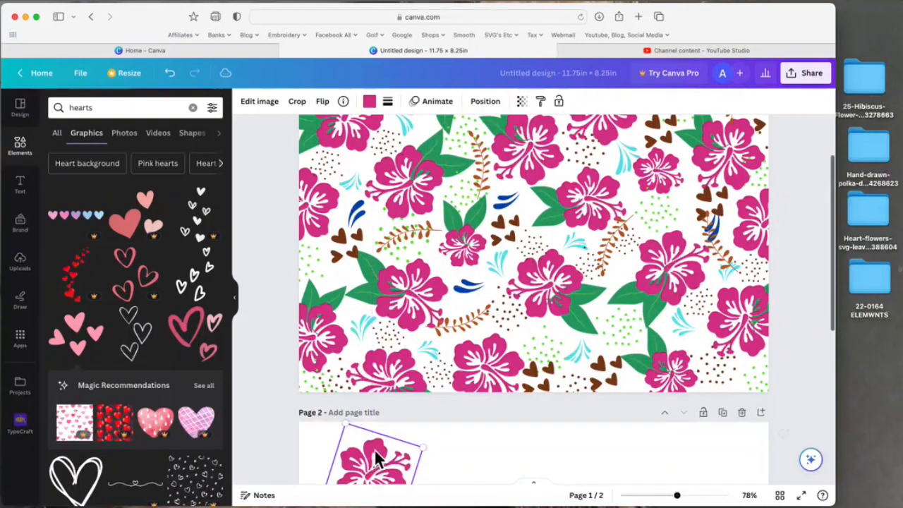
scroll(532, 323, down, 5)
drag(385, 266, 377, 294)
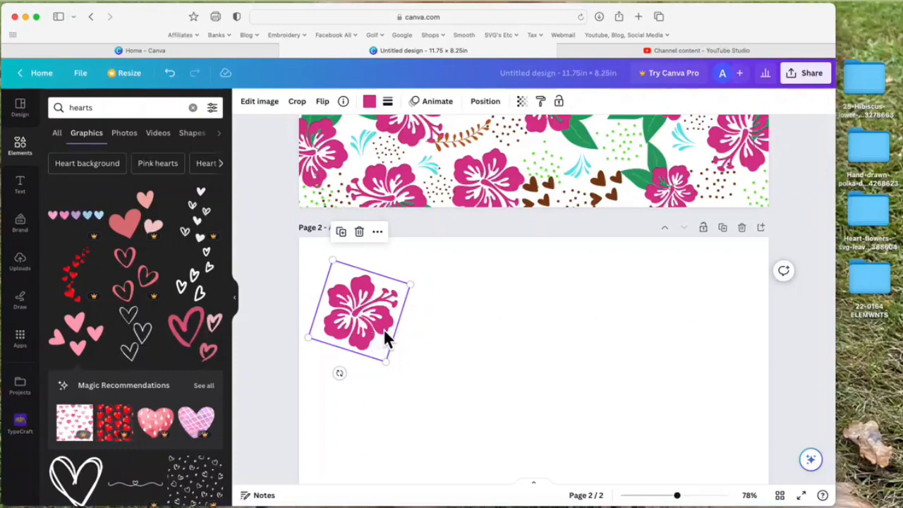
Duplicate the hibiscus on page 2 three times to form a row of four flowers
scroll(565, 248, up, 1)
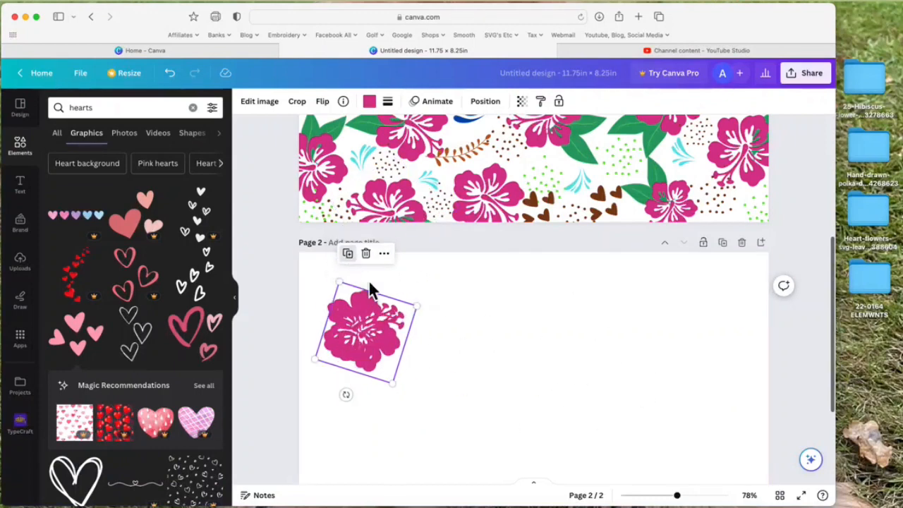
drag(369, 317, 456, 320)
click(431, 252)
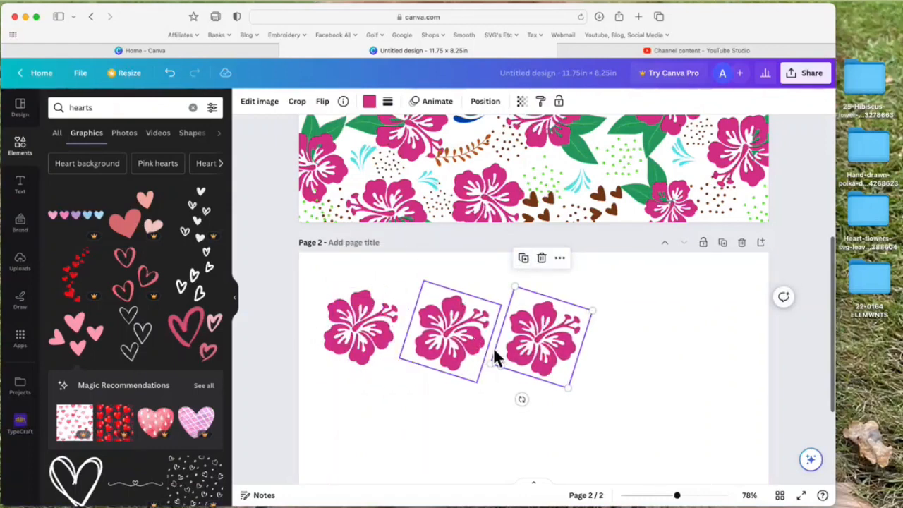
click(523, 258)
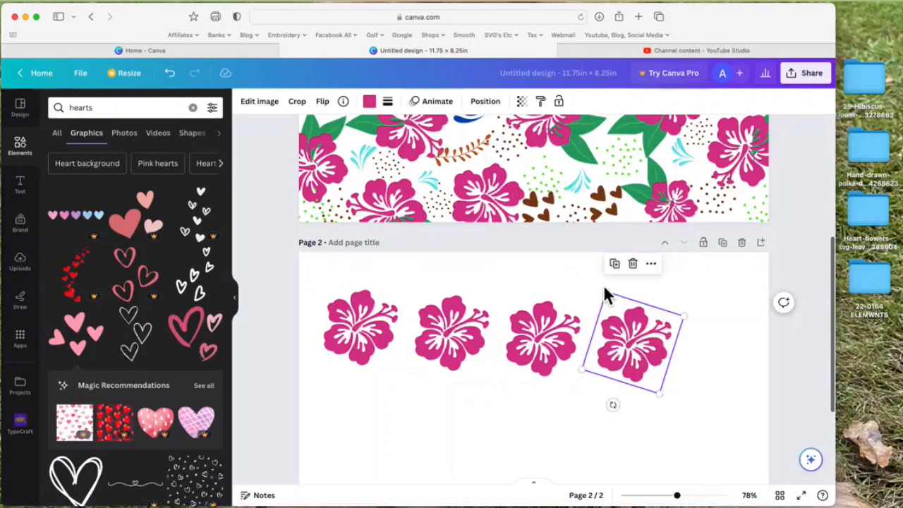
Copy a leaf of the lower-right hibiscus on page 1 and place it on page 2 below the first flower
scroll(593, 418, down, 1)
scroll(593, 417, up, 2)
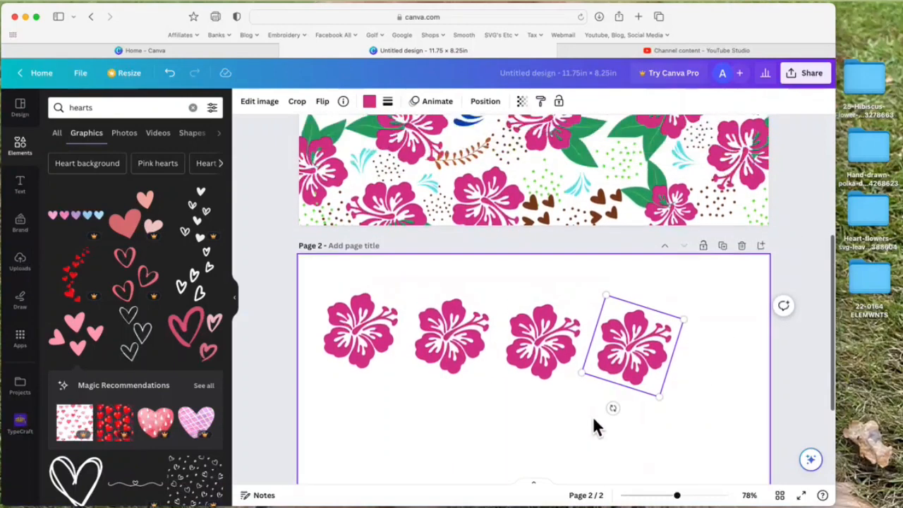
click(630, 151)
click(623, 155)
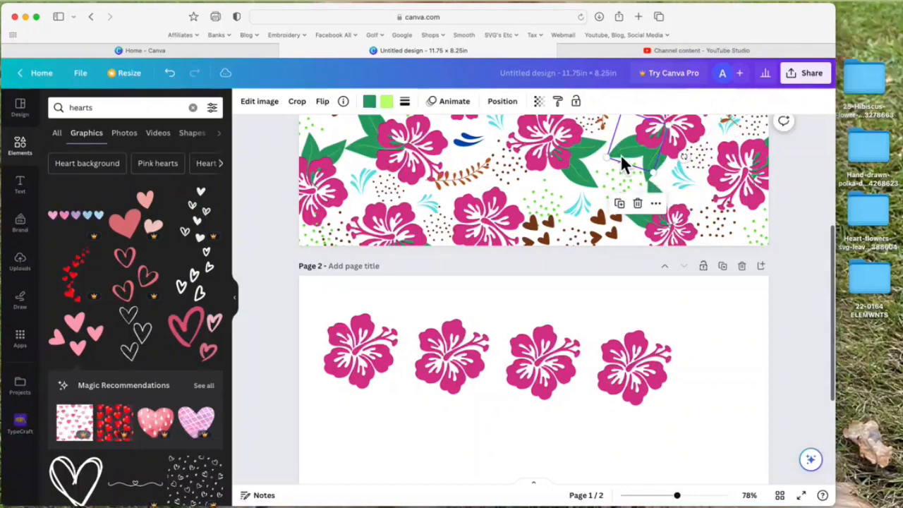
click(620, 205)
drag(634, 169, 342, 441)
scroll(417, 427, down, 5)
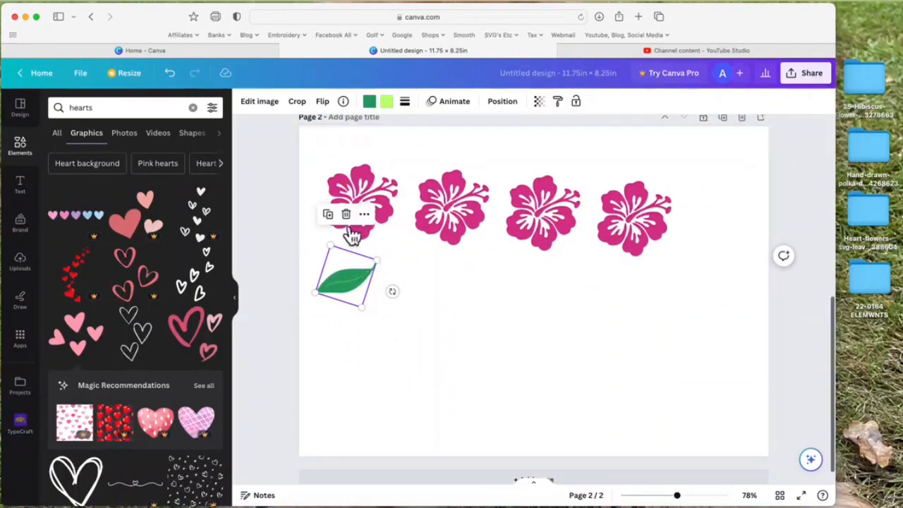
Duplicate the leaf on page 2 five times to form a row of six beneath the flowers
drag(354, 286, 425, 283)
click(407, 214)
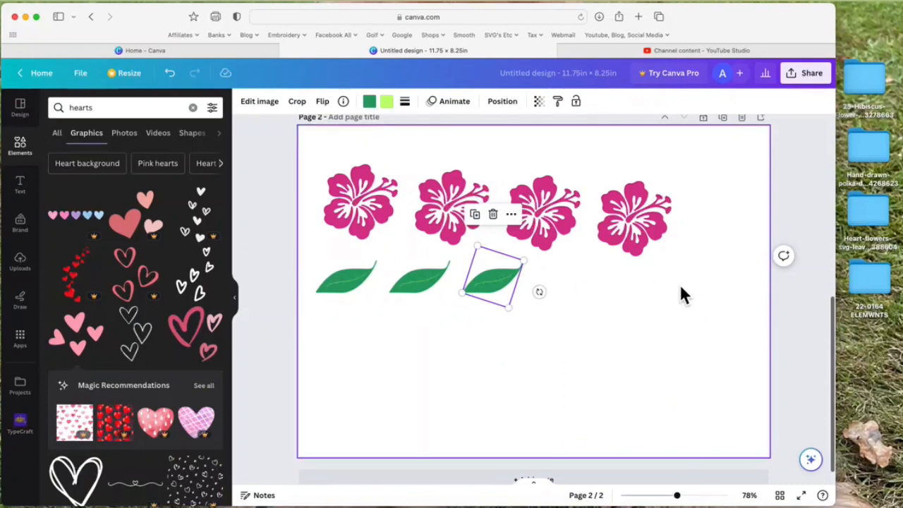
click(475, 214)
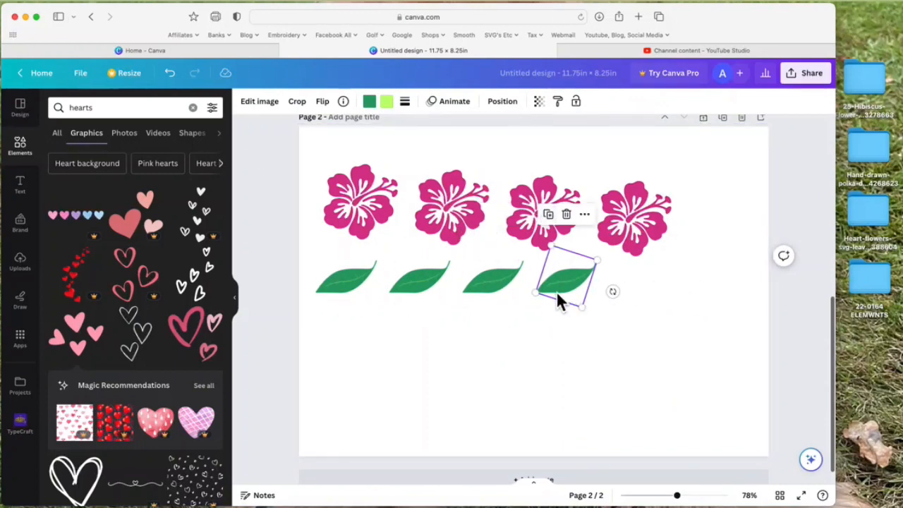
click(549, 214)
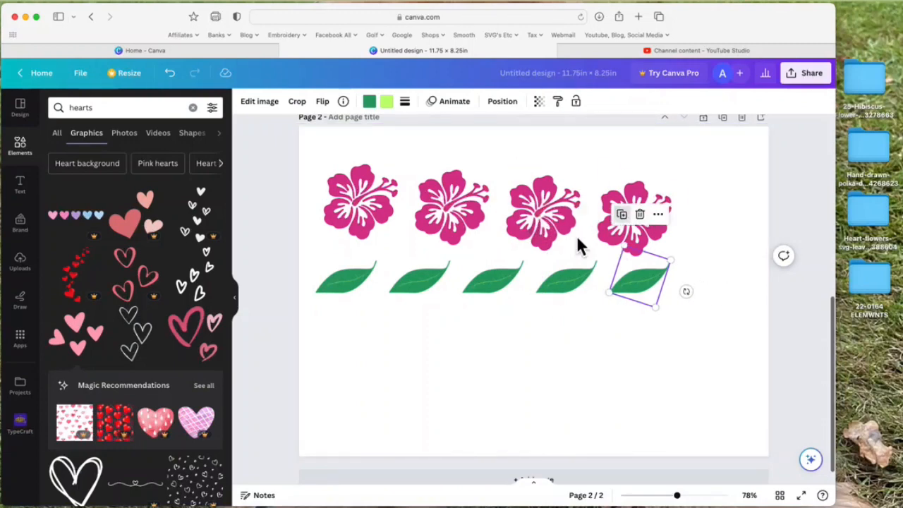
click(624, 214)
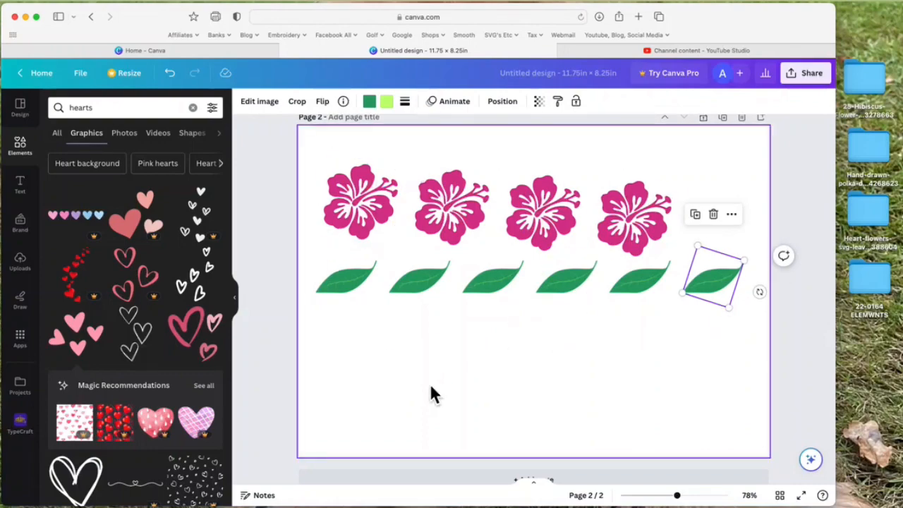
scroll(518, 355, up, 5)
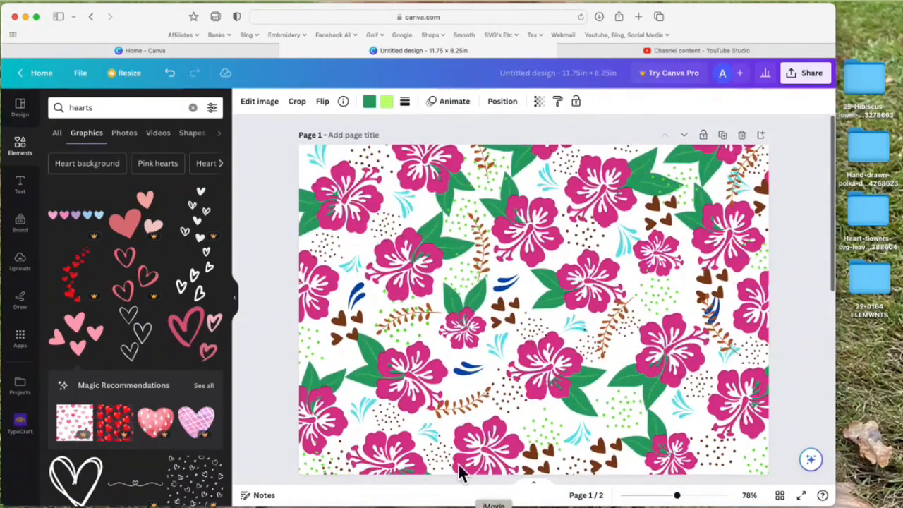
Rename the design as "Hibiscus background" and save it
scroll(569, 291, down, 5)
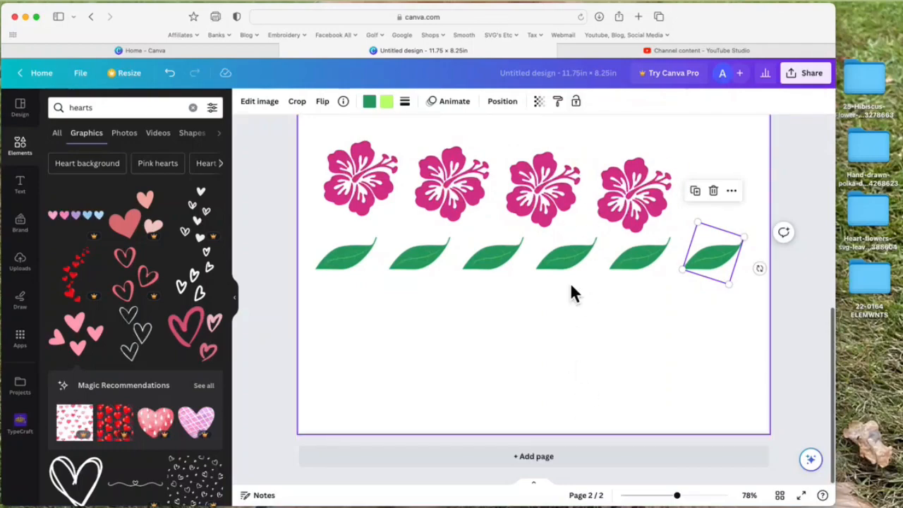
scroll(573, 264, up, 5)
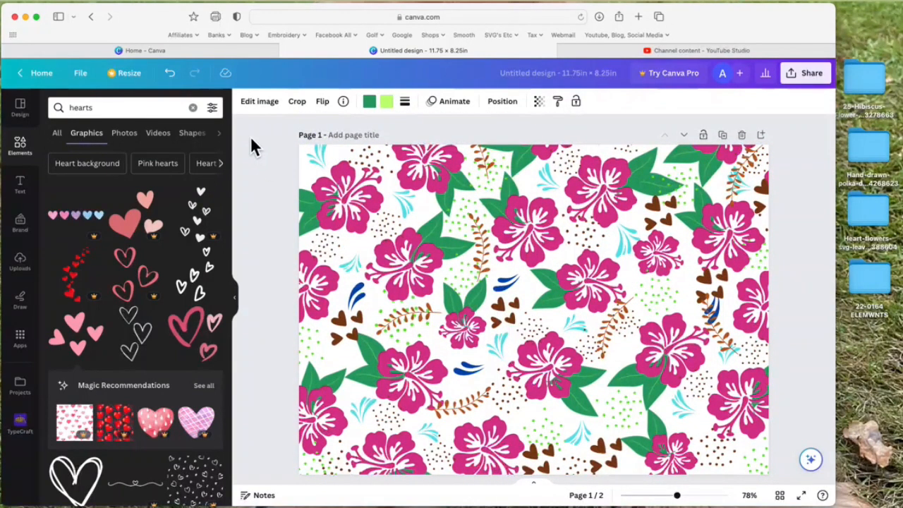
click(83, 76)
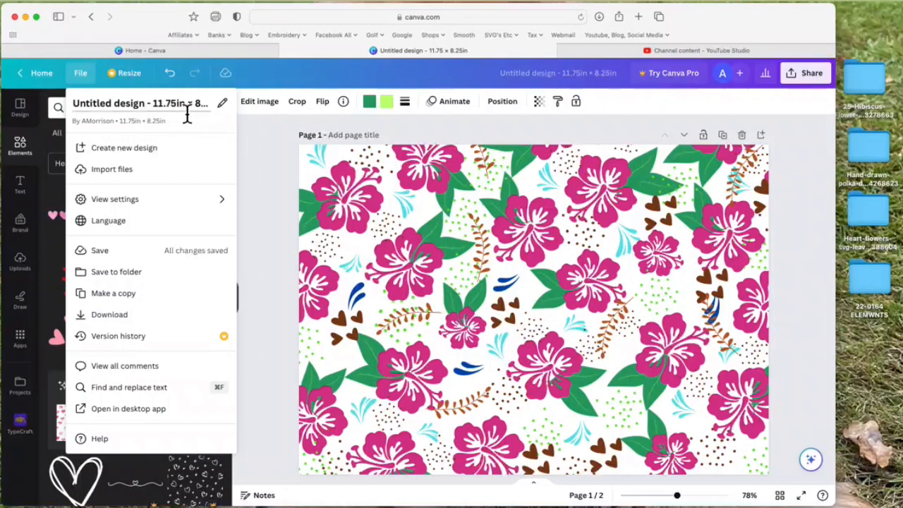
click(225, 105)
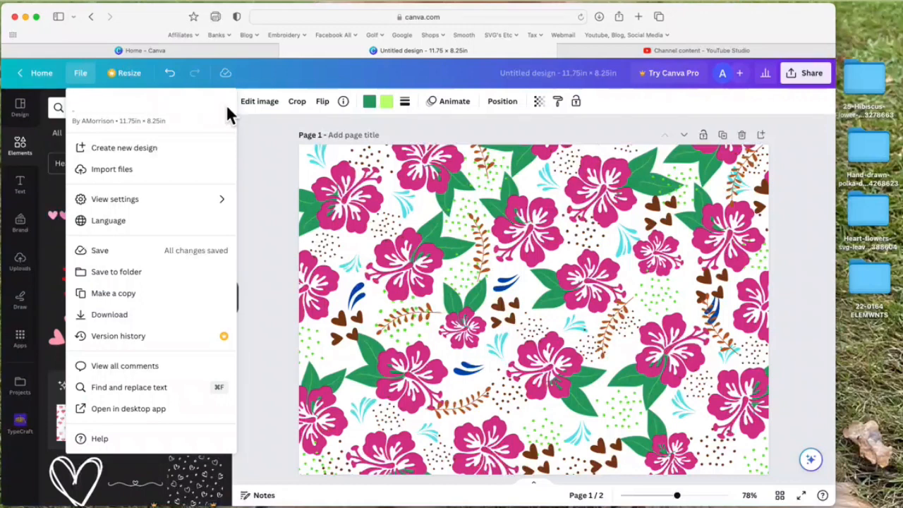
text(Hib)
text(iscus background)
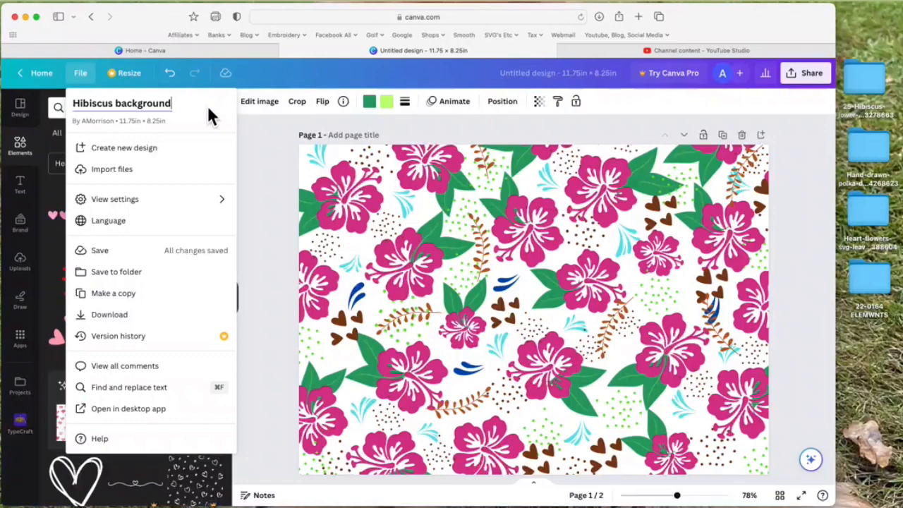
click(117, 256)
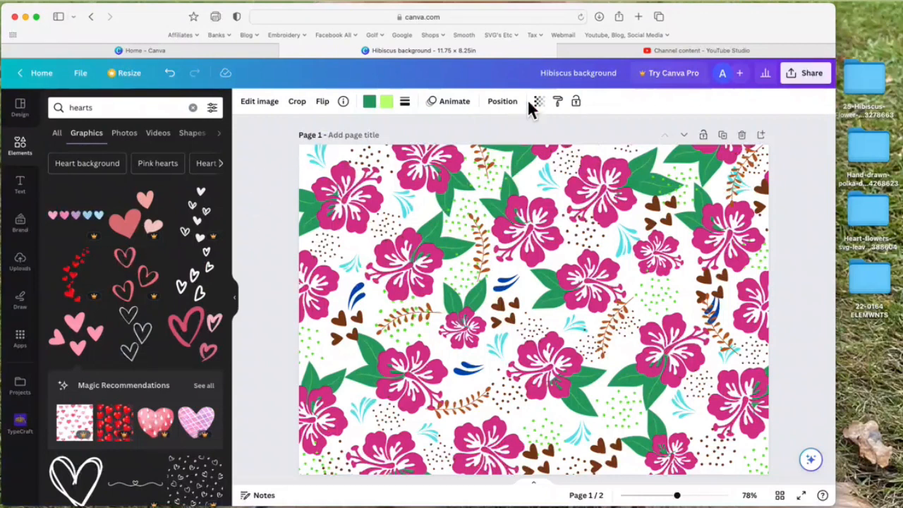
Prepare a download of the design with PDF Print as the file type
click(822, 83)
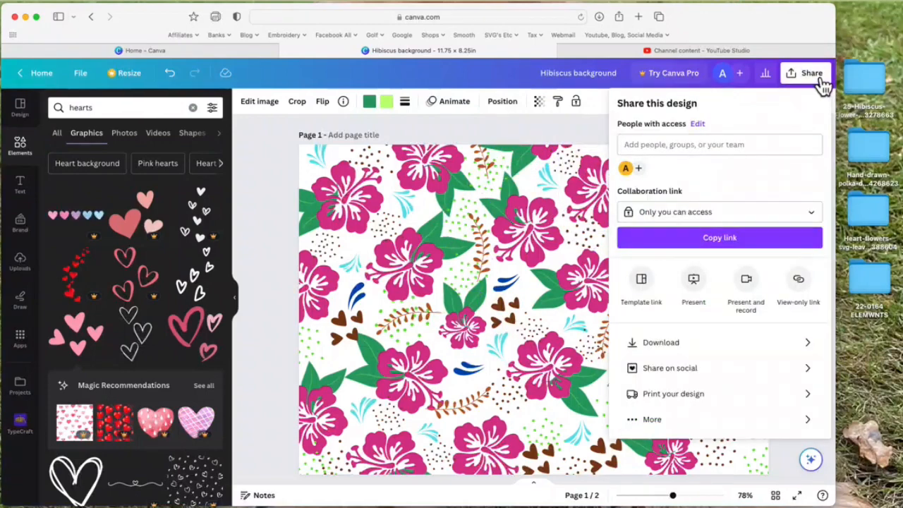
click(679, 350)
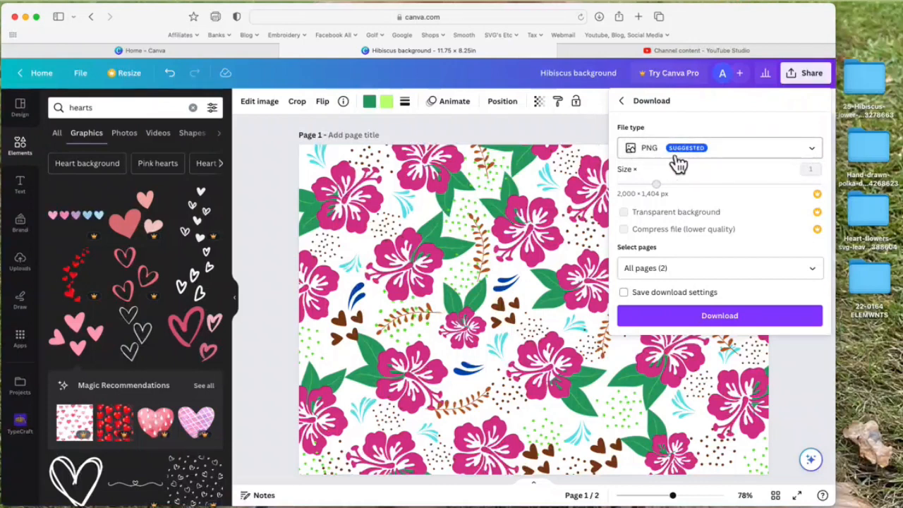
click(821, 154)
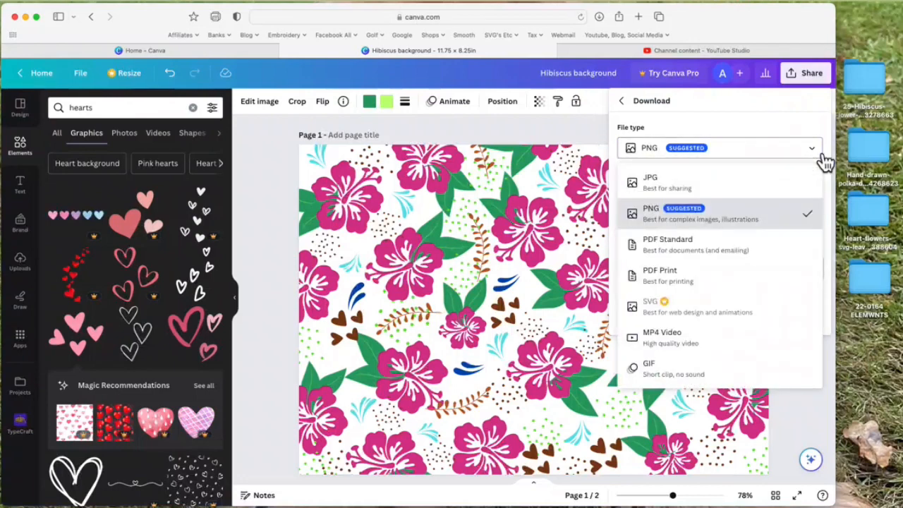
click(693, 292)
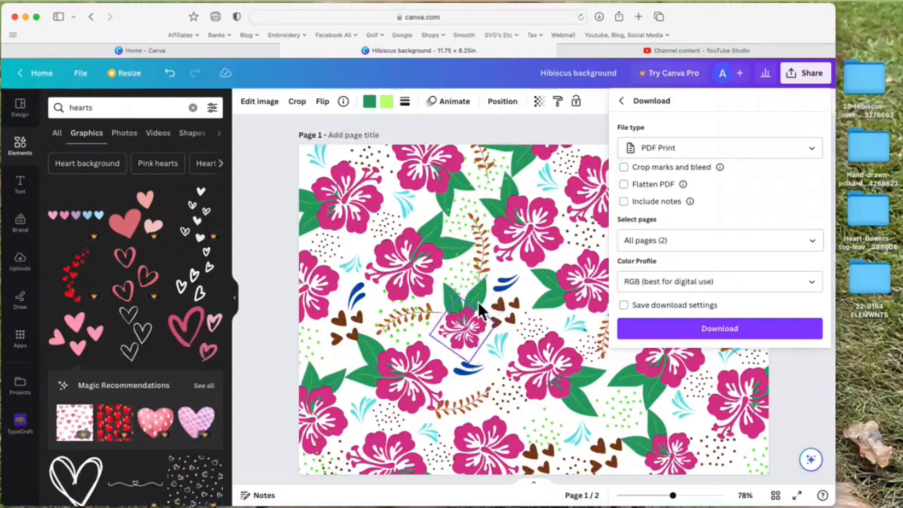
scroll(481, 361, down, 5)
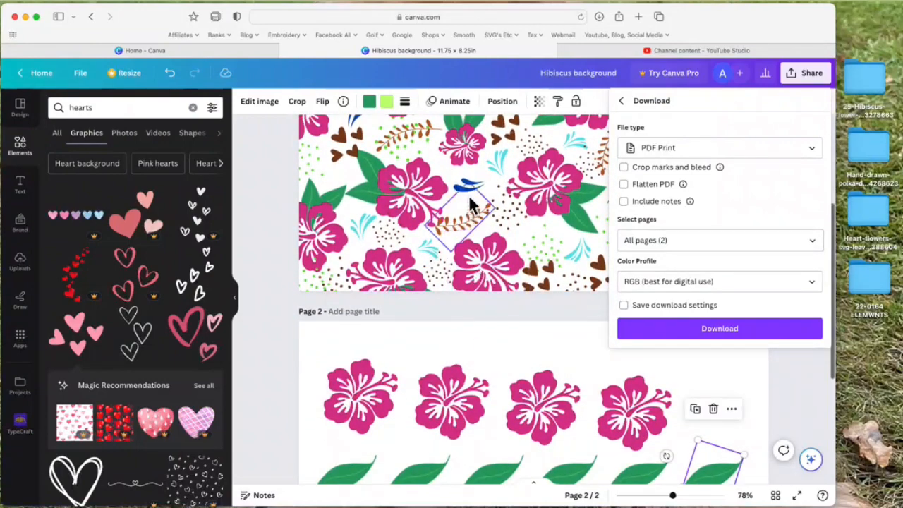
scroll(529, 395, up, 2)
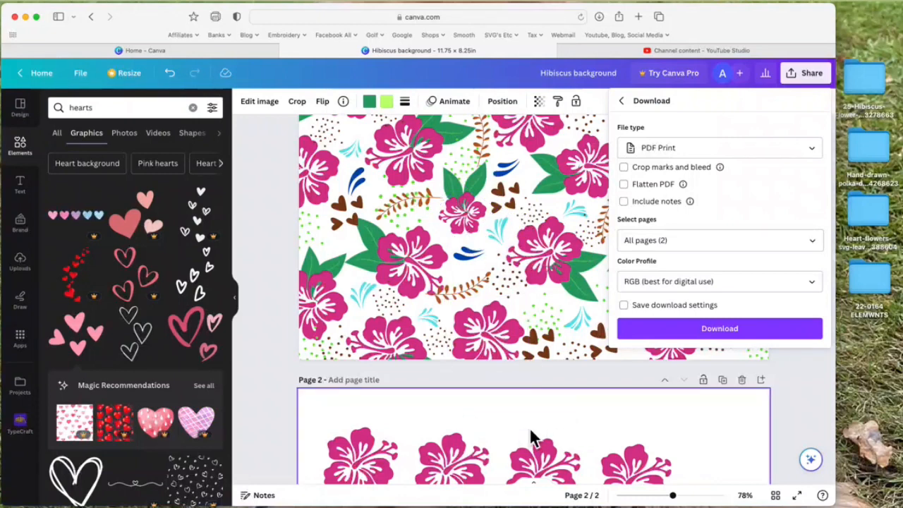
Limit the PDF Print download to page 1 and download the file
click(814, 242)
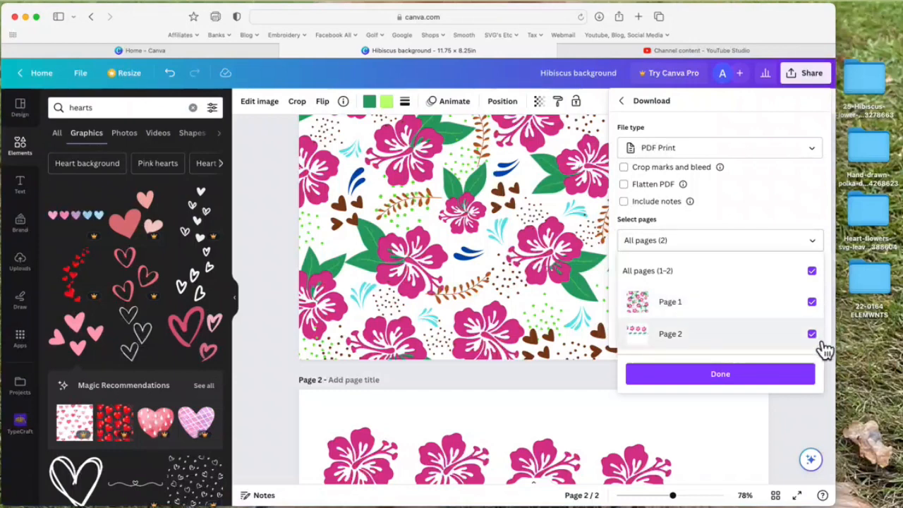
click(812, 273)
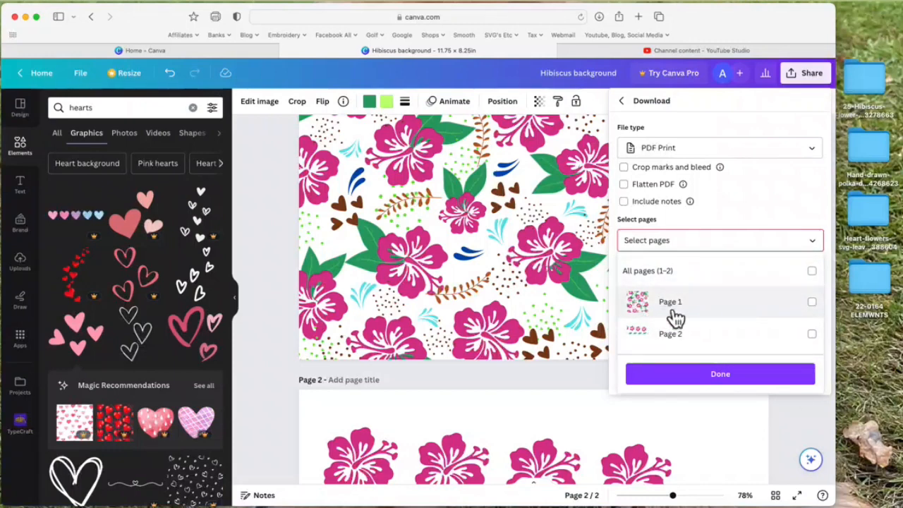
click(823, 314)
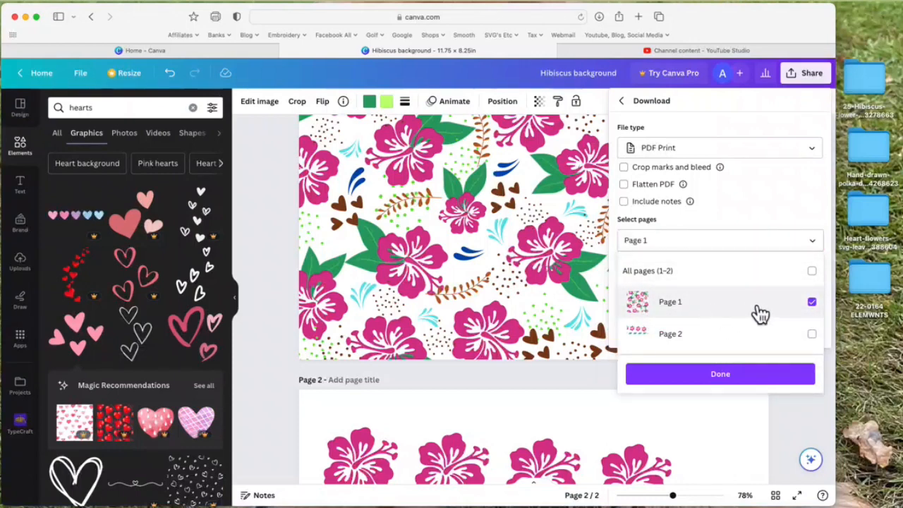
click(746, 387)
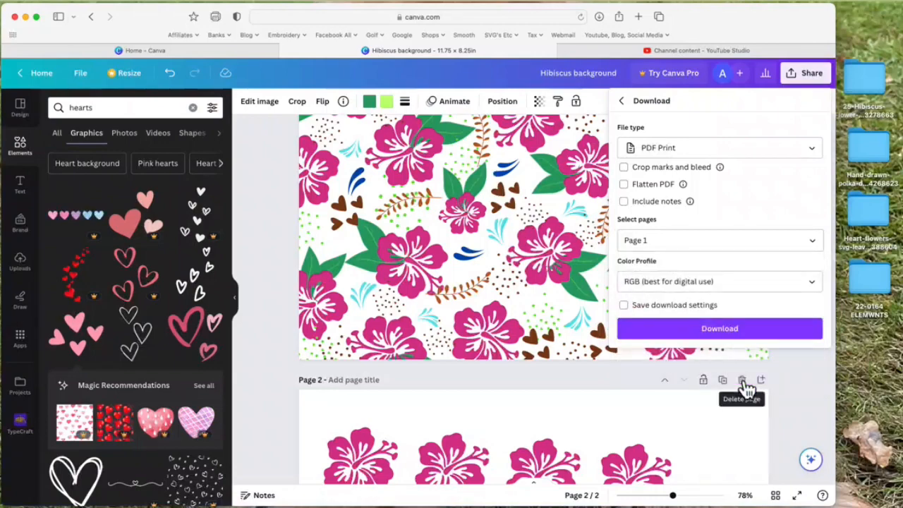
click(737, 337)
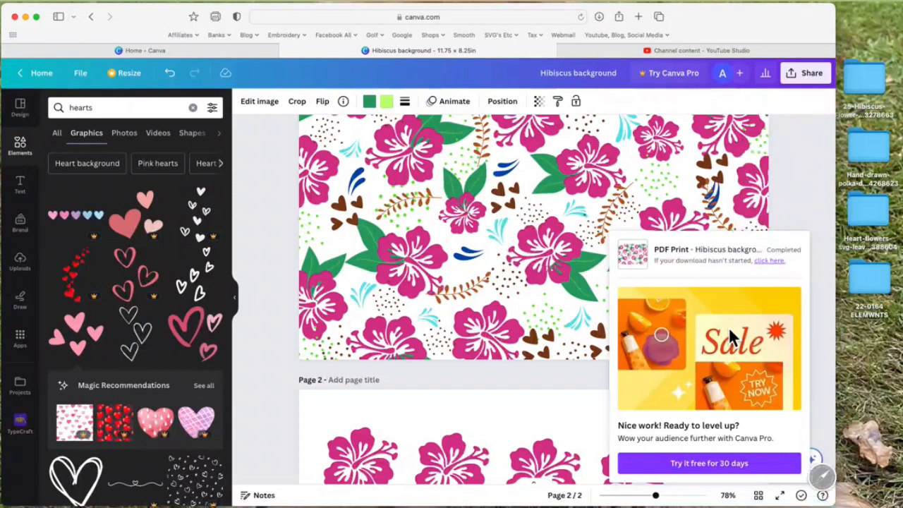
Put the downloaded Hibiscus background.pdf from the Downloads stack onto the desktop
click(874, 365)
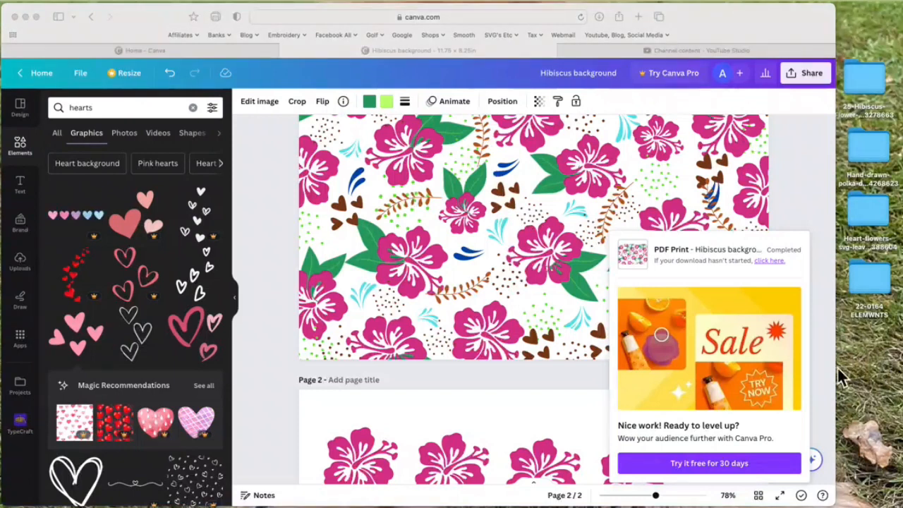
click(822, 505)
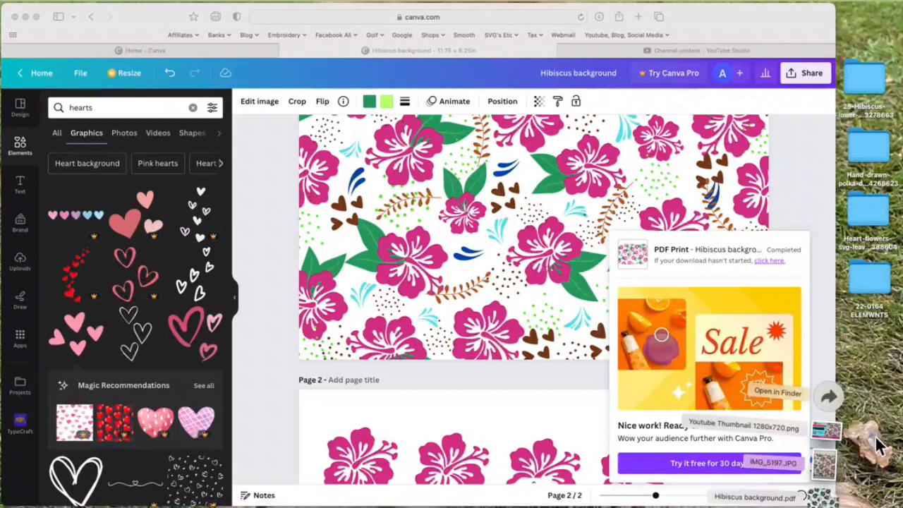
mouse_move(819, 497)
mouse_down()
mouse_move(802, 398)
mouse_move(820, 506)
mouse_up()
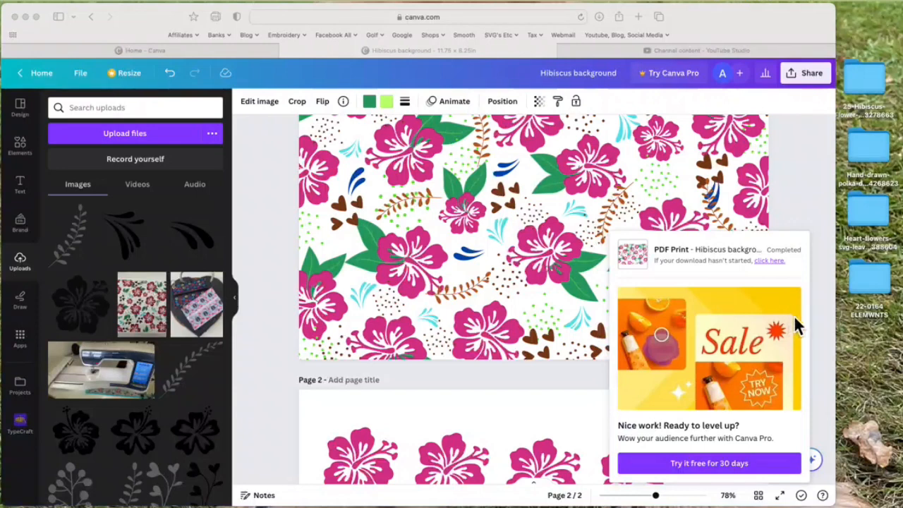
click(818, 497)
drag(820, 497, 866, 353)
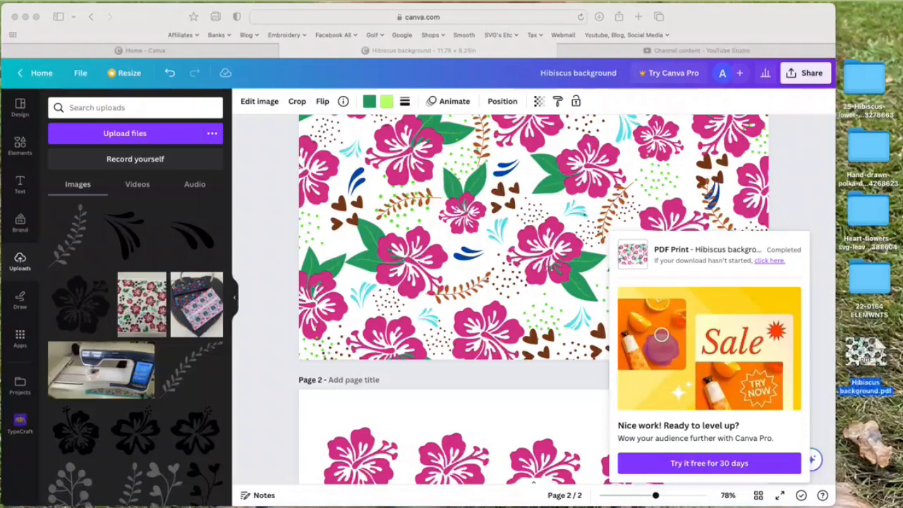
Open Hibiscus background.pdf from the desktop, examine the exported pattern's colours, and close it
double_click(869, 358)
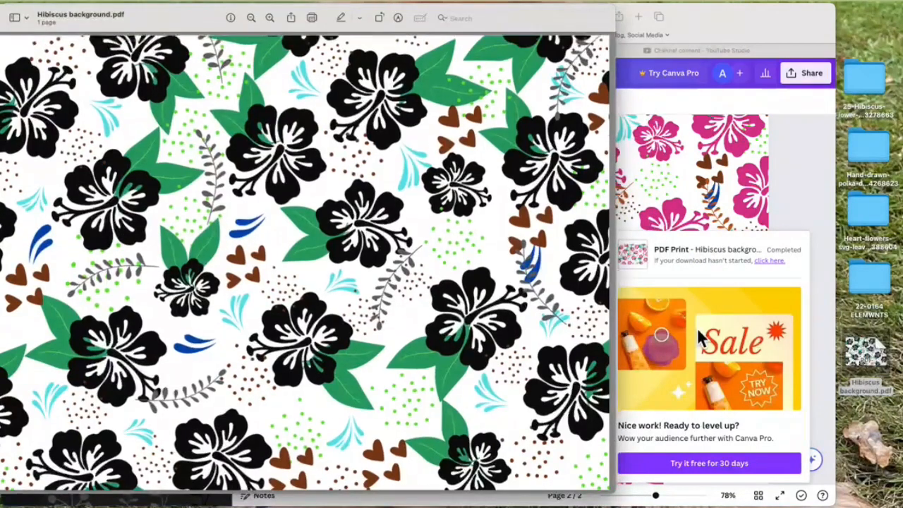
double_click(193, 22)
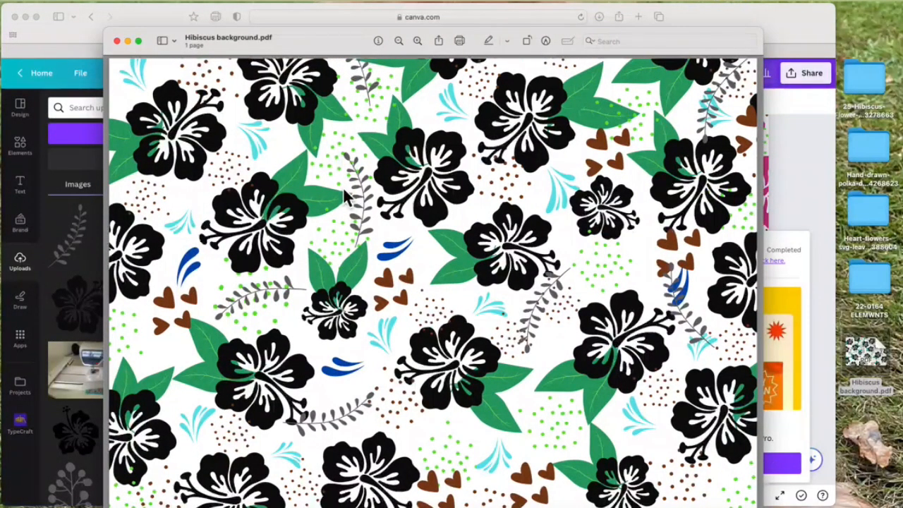
click(117, 42)
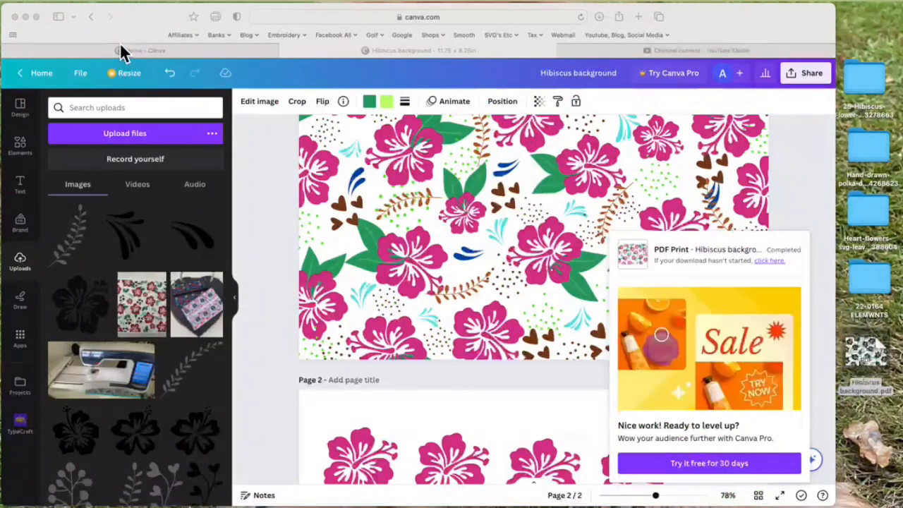
Return to the Canva design and set up another download as PDF Print
click(799, 169)
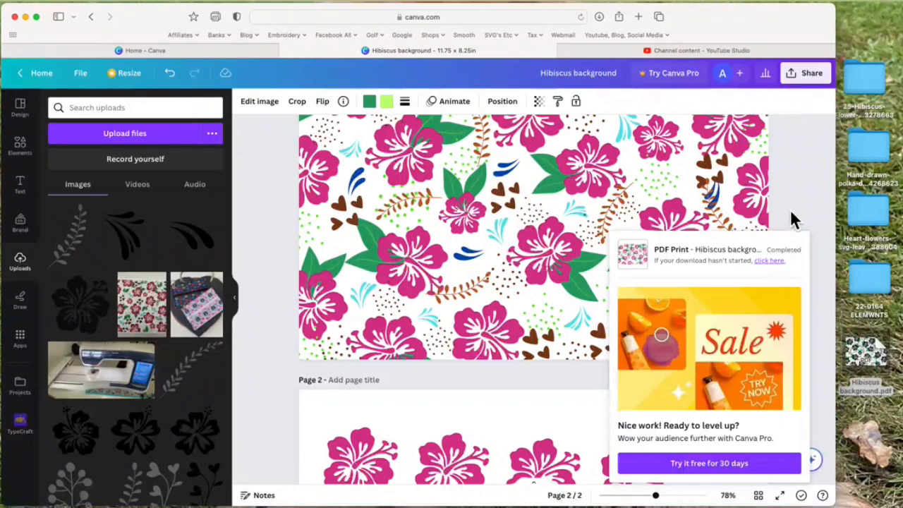
click(789, 211)
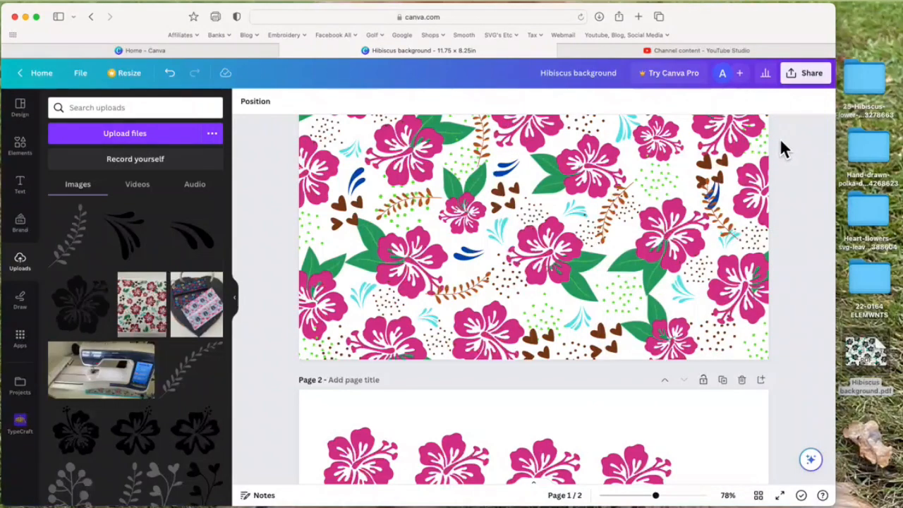
click(810, 76)
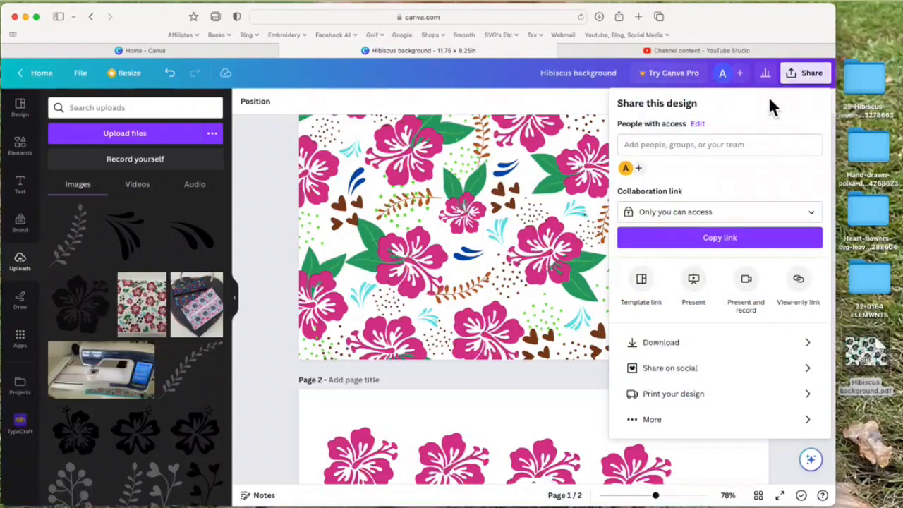
click(672, 347)
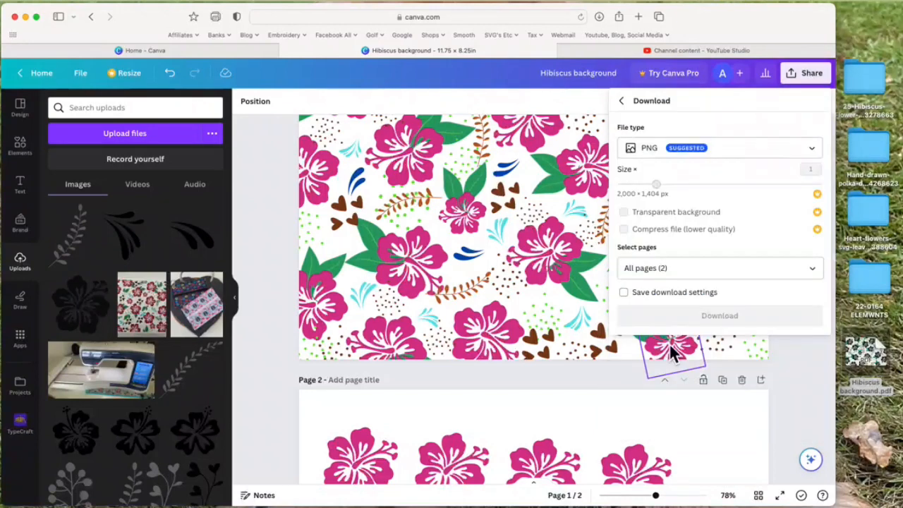
click(819, 151)
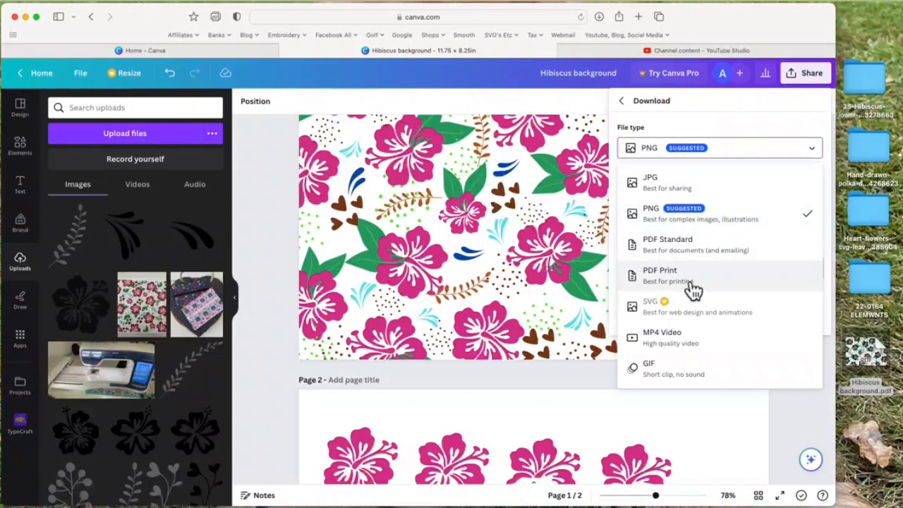
click(694, 290)
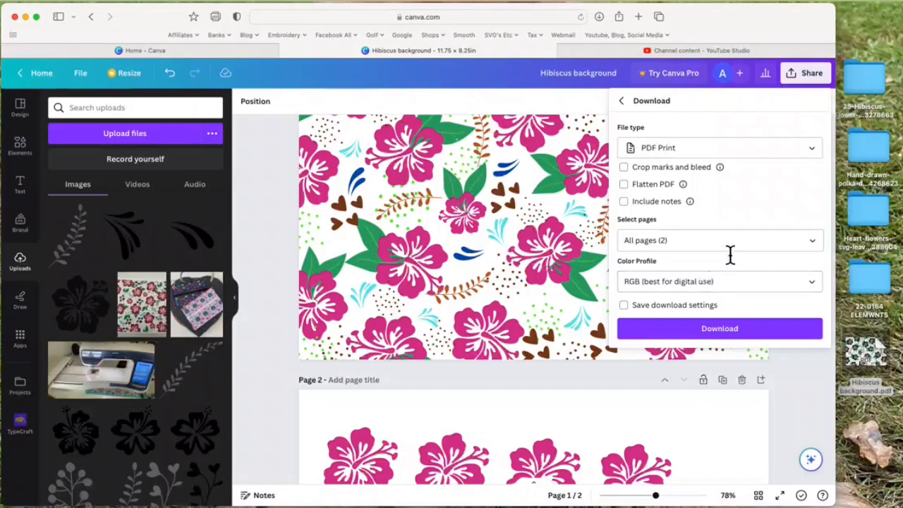
Restrict the new download to page 1 only and check the available colour profiles, keeping RGB (best for digital use)
click(813, 241)
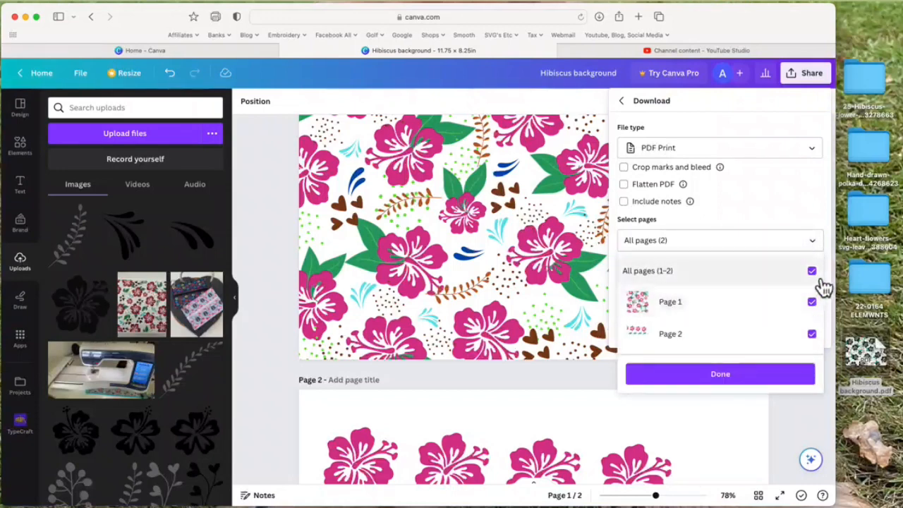
click(819, 277)
click(815, 309)
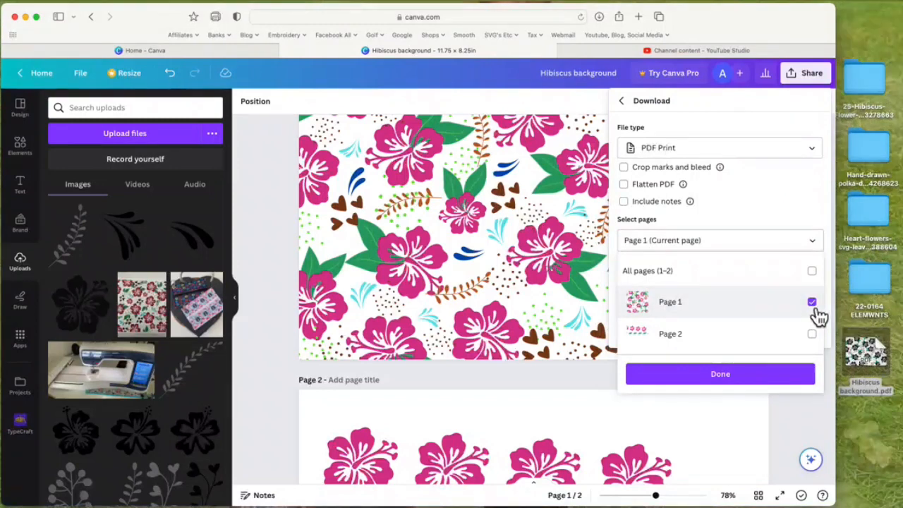
click(726, 386)
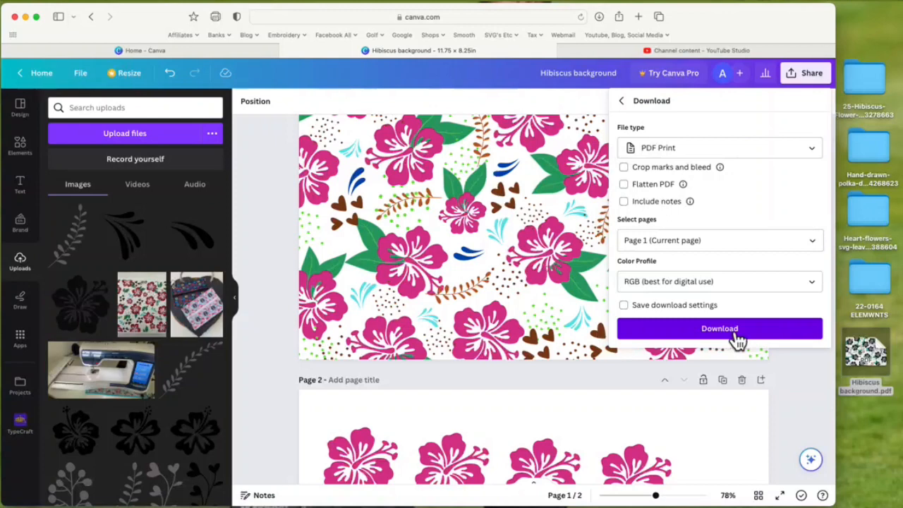
click(818, 288)
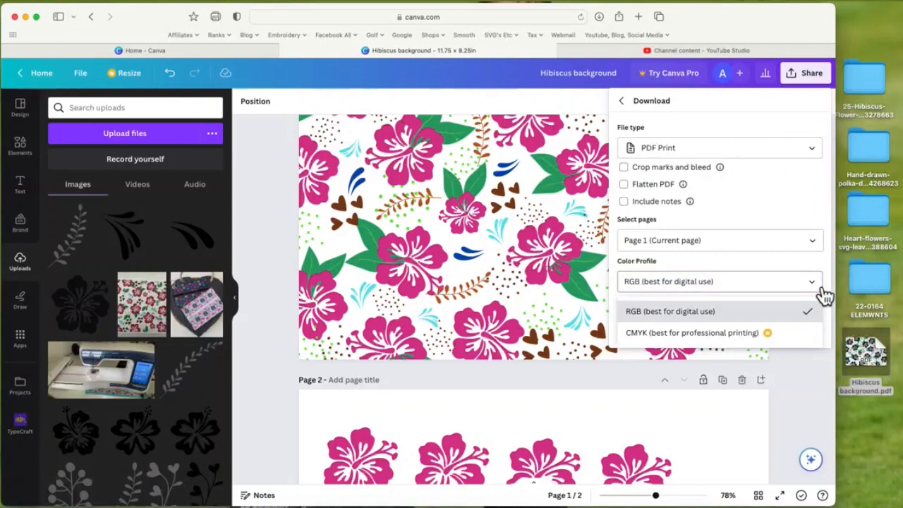
click(821, 289)
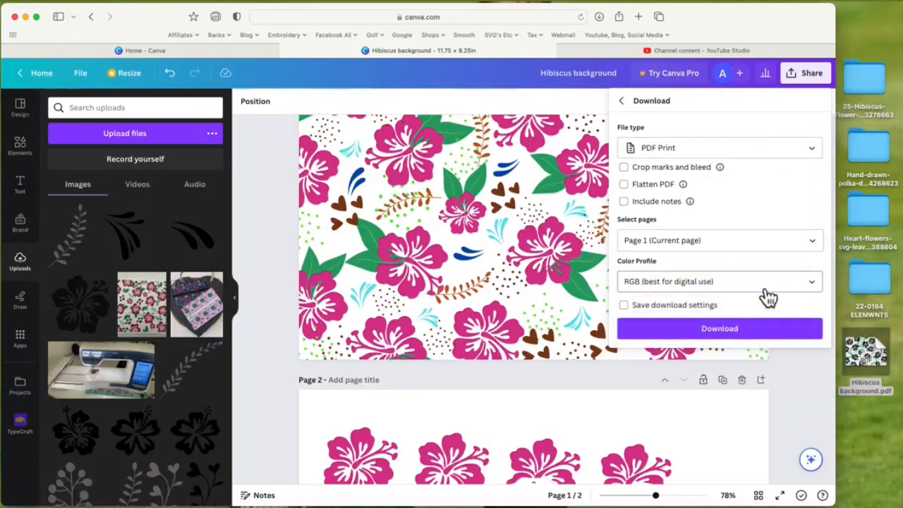
Download page 1 as PDF Print and put the new Hibiscus background.pdf on the desktop, keeping both copies
click(734, 341)
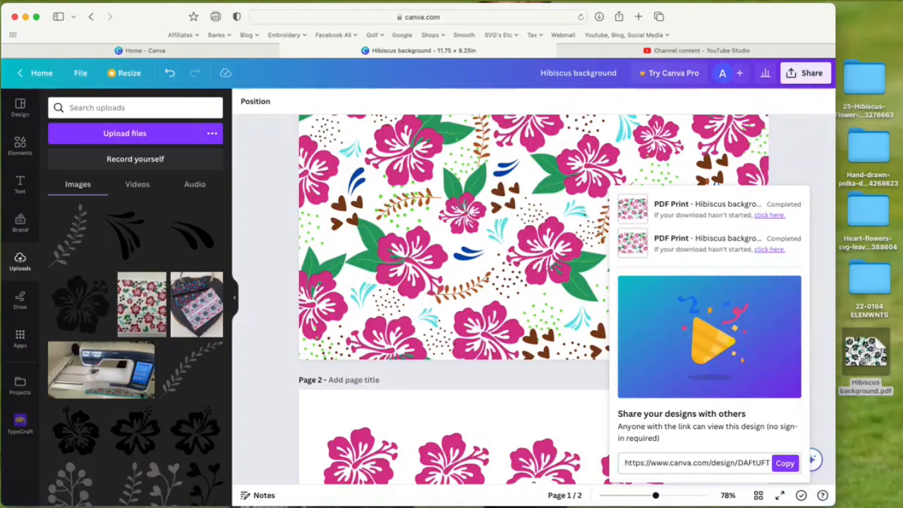
click(899, 454)
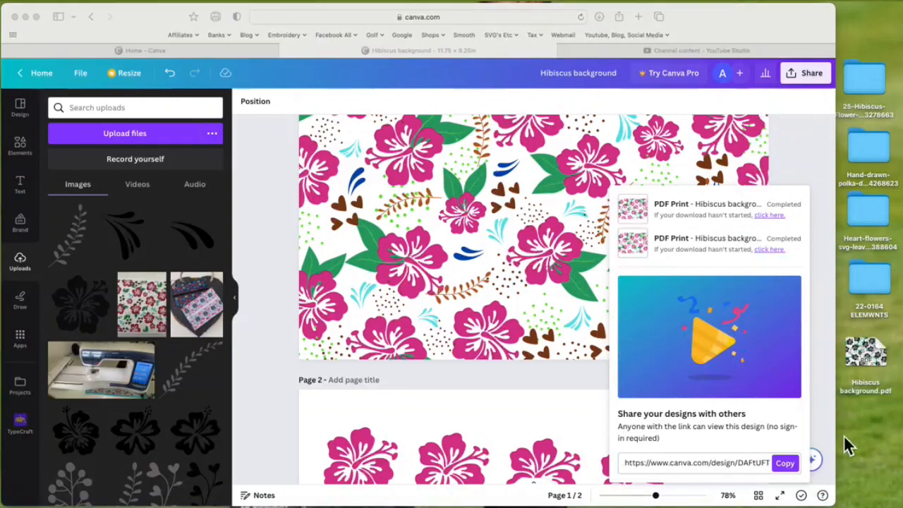
click(820, 503)
drag(811, 496, 878, 452)
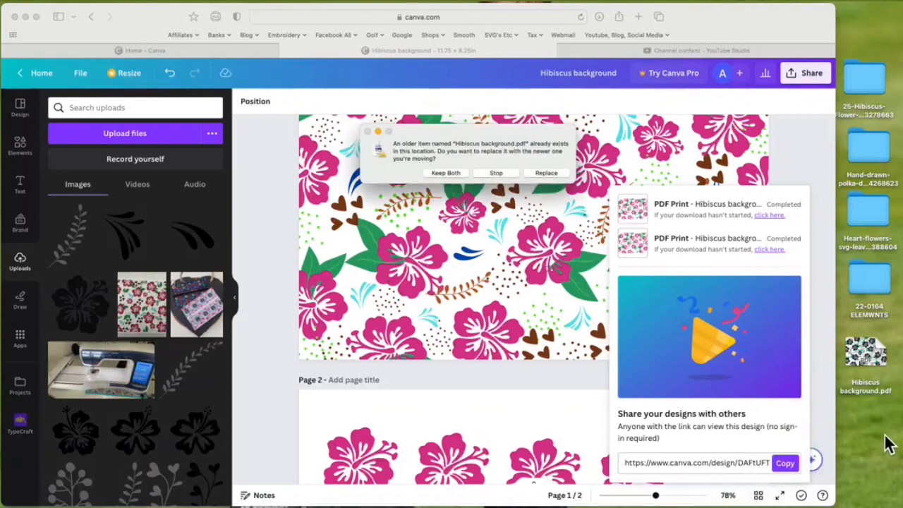
click(458, 173)
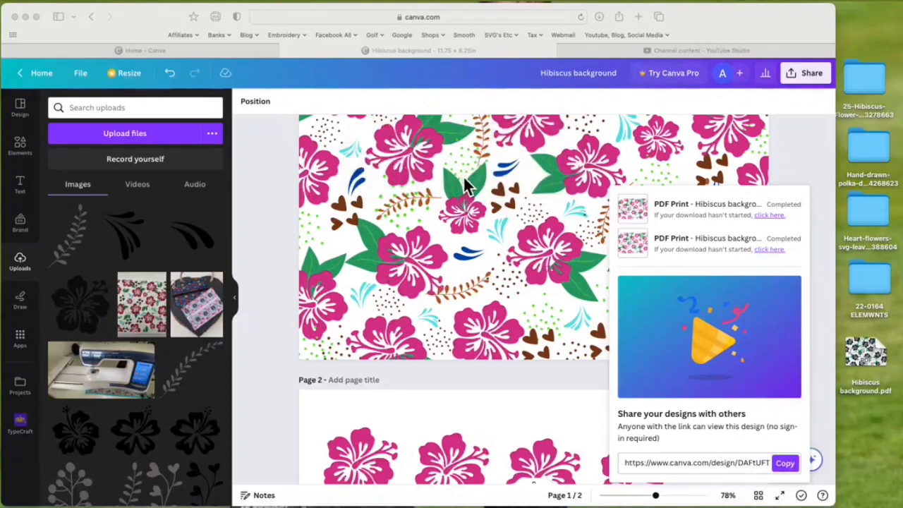
Delete both copies of the Hibiscus background PDF from the desktop
click(873, 361)
key(super+BackSpace)
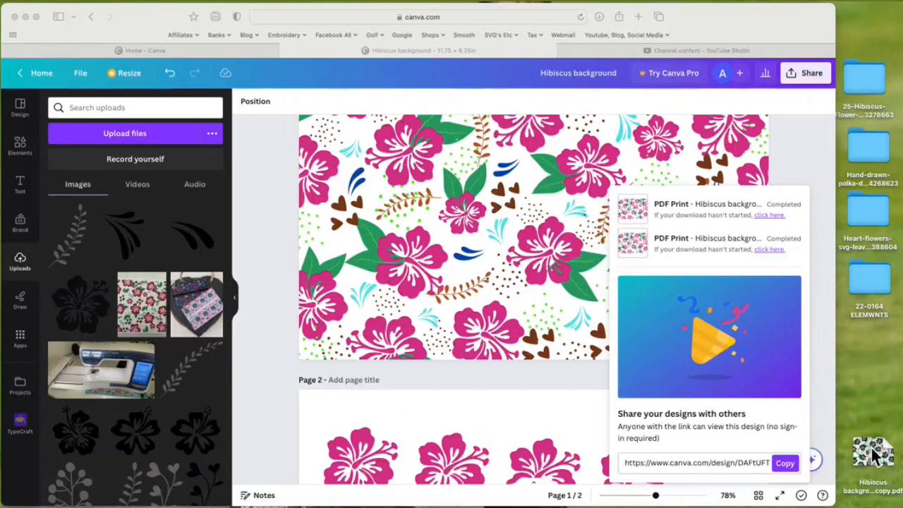
click(873, 454)
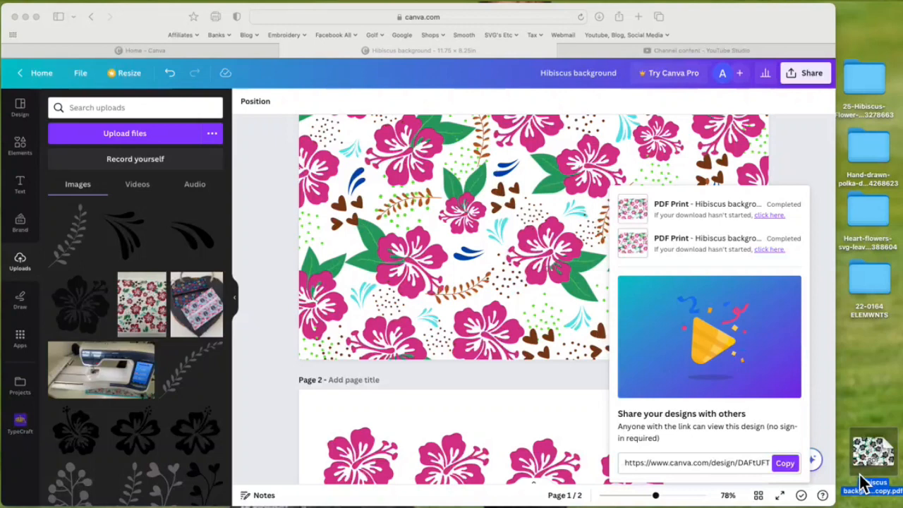
key(super+BackSpace)
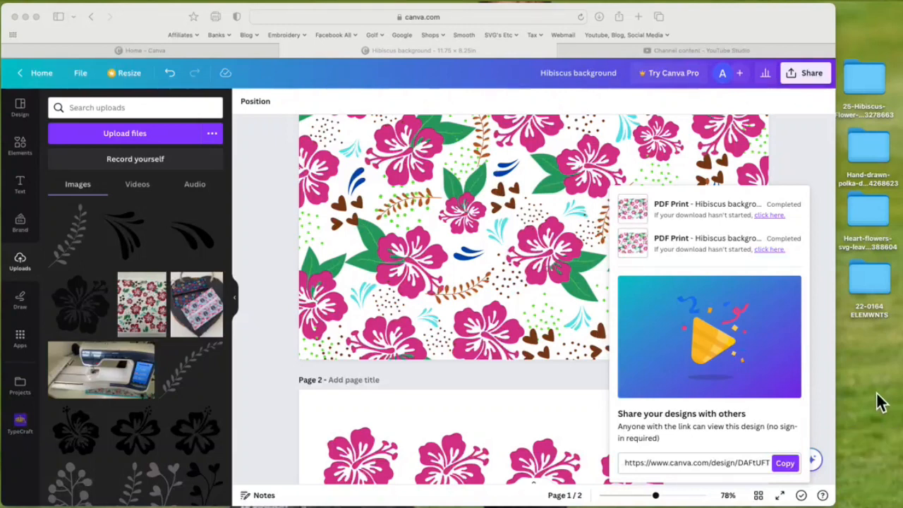
Set up a new download of the Canva design and check its page selection, keeping all pages (1-2) included
click(806, 168)
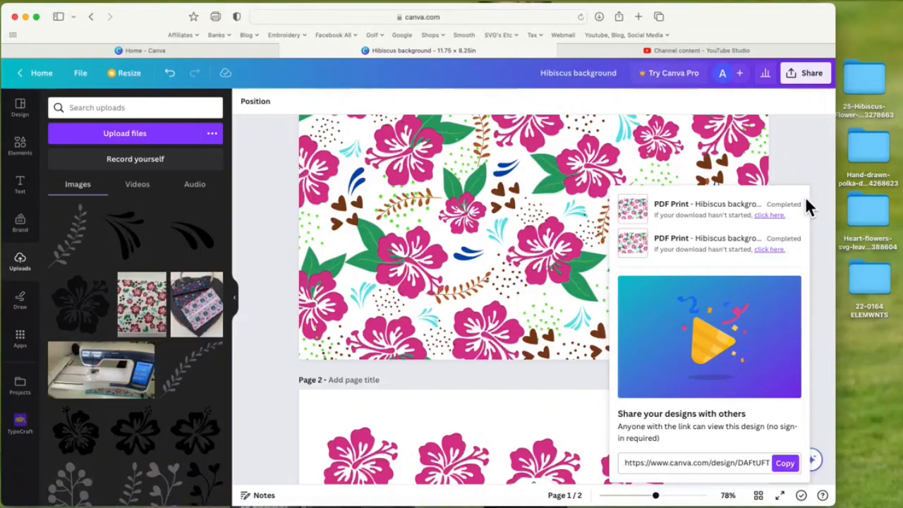
click(811, 79)
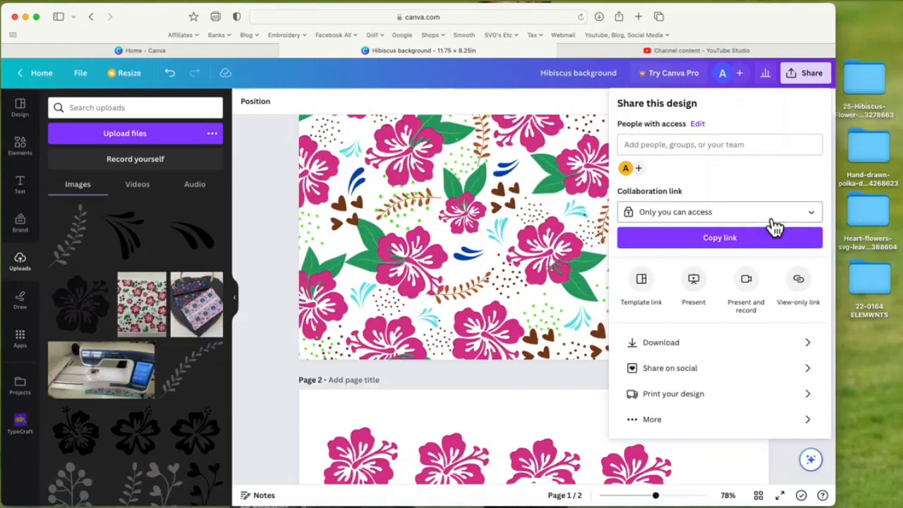
click(673, 347)
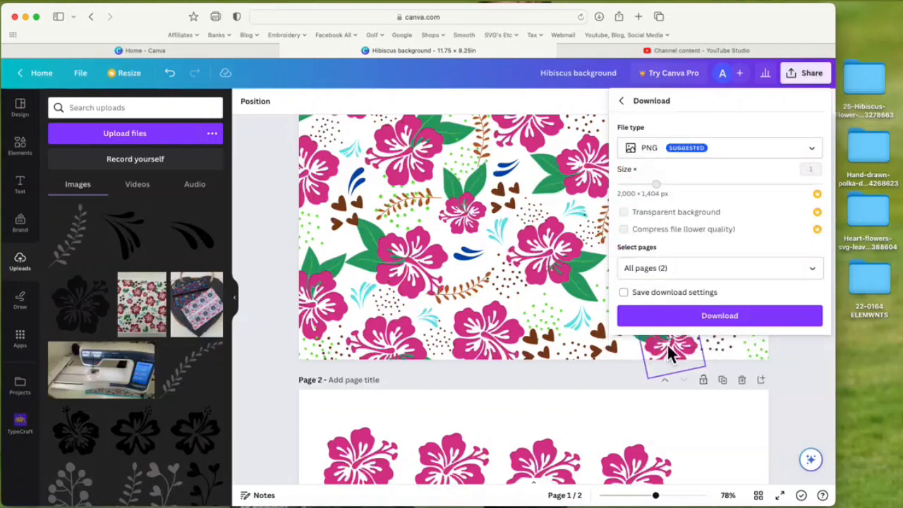
click(815, 272)
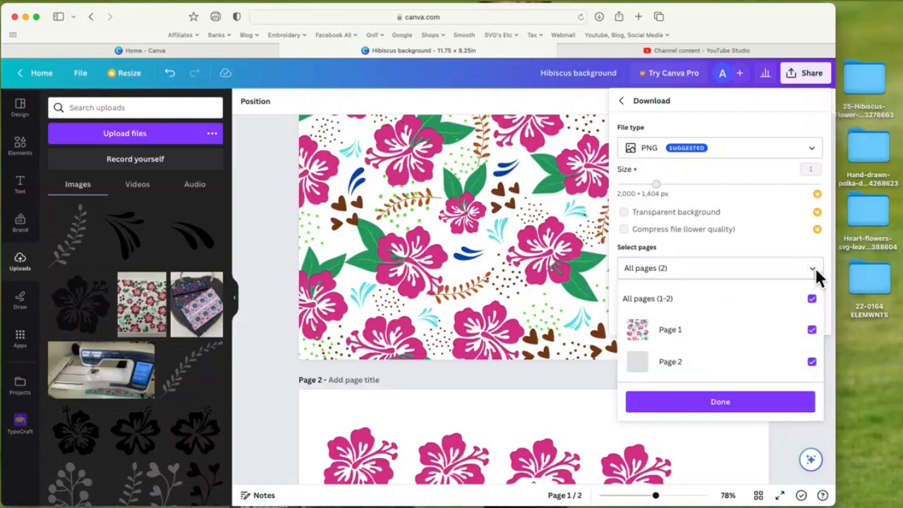
click(660, 309)
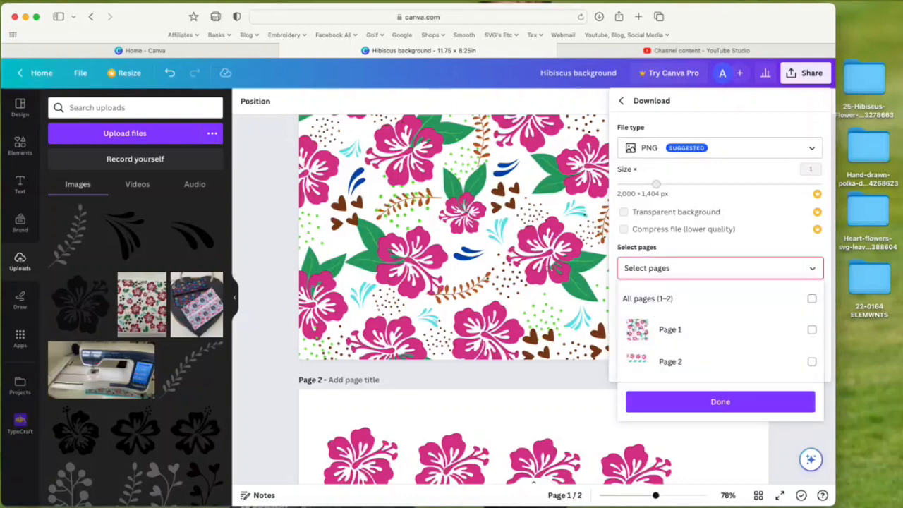
click(823, 158)
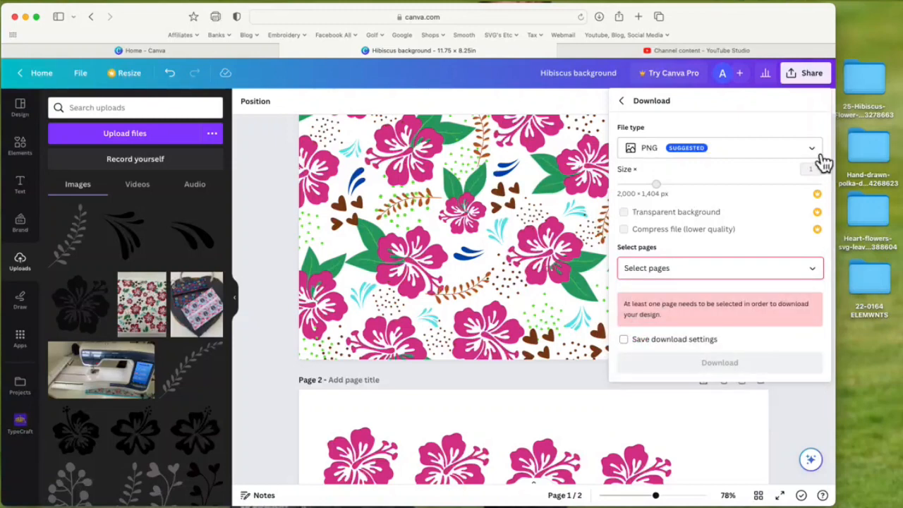
click(816, 271)
click(821, 311)
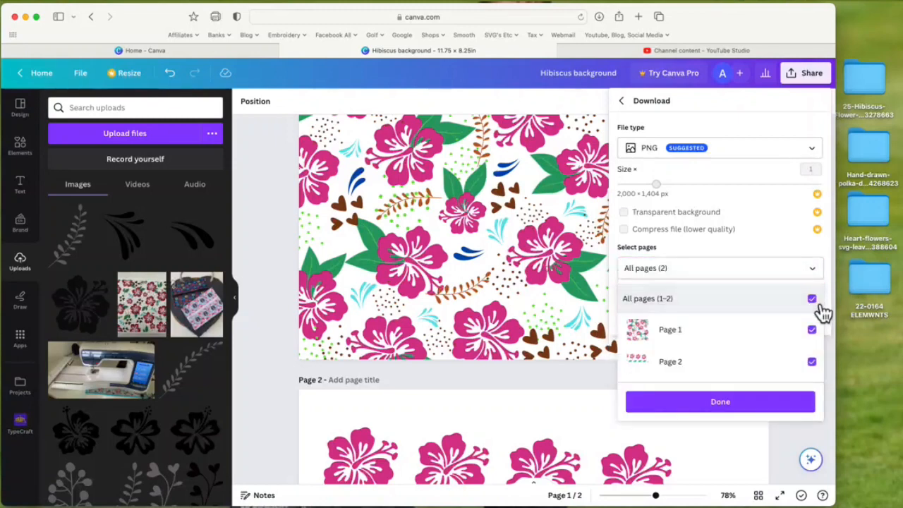
click(820, 160)
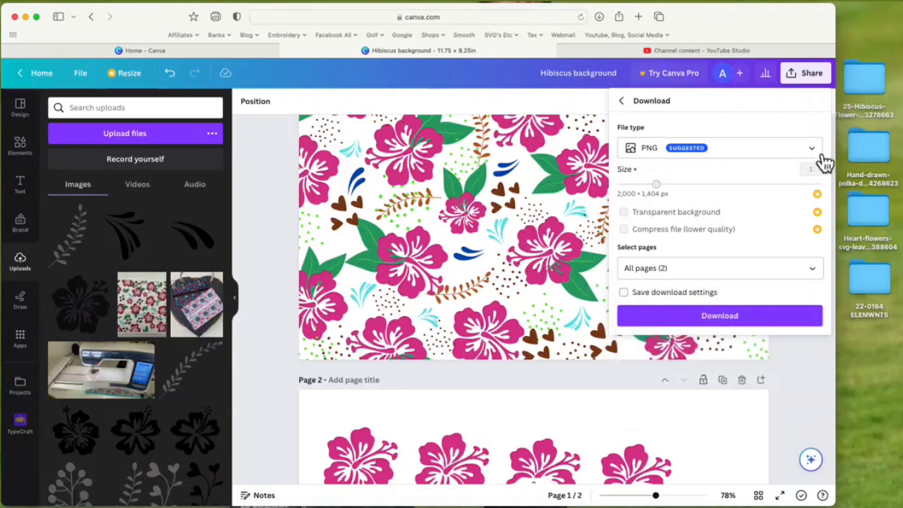
Download both pages as PDF Print and try to move Hibiscus background.pdf from the Downloads stack to the desktop
click(818, 152)
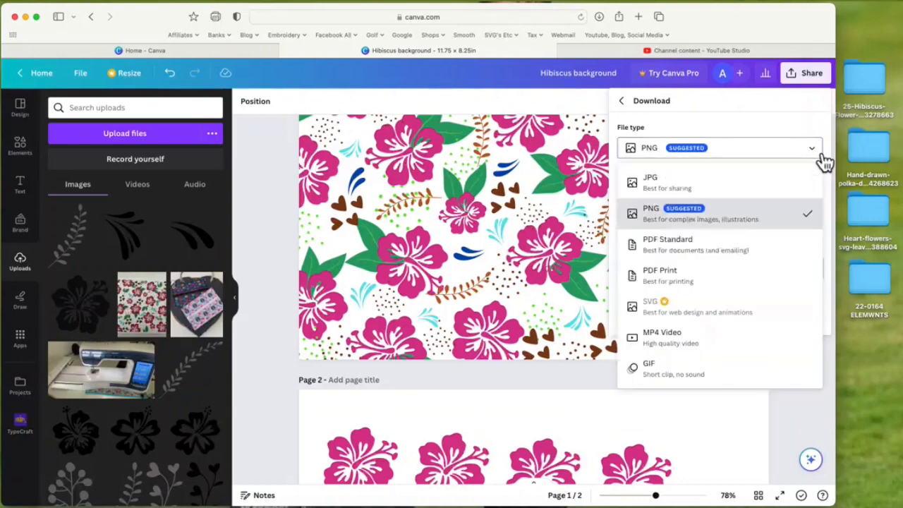
click(694, 286)
click(742, 334)
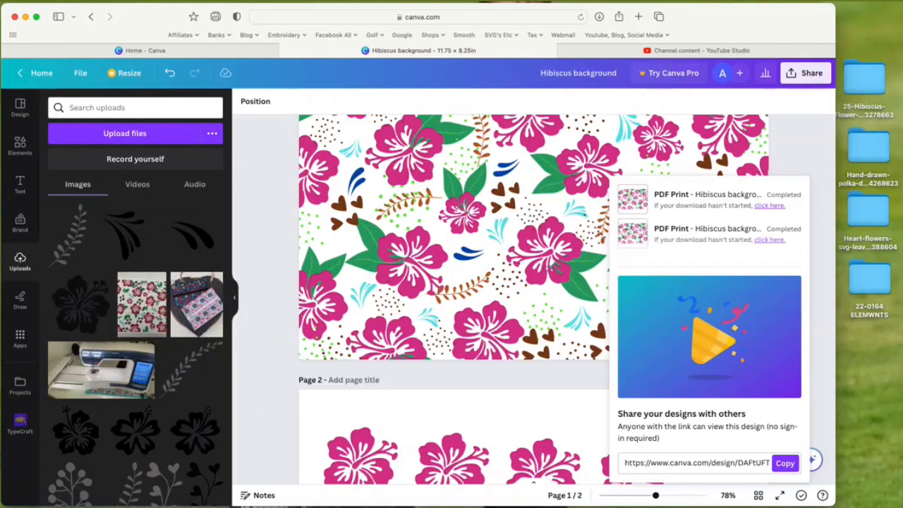
click(812, 156)
click(821, 505)
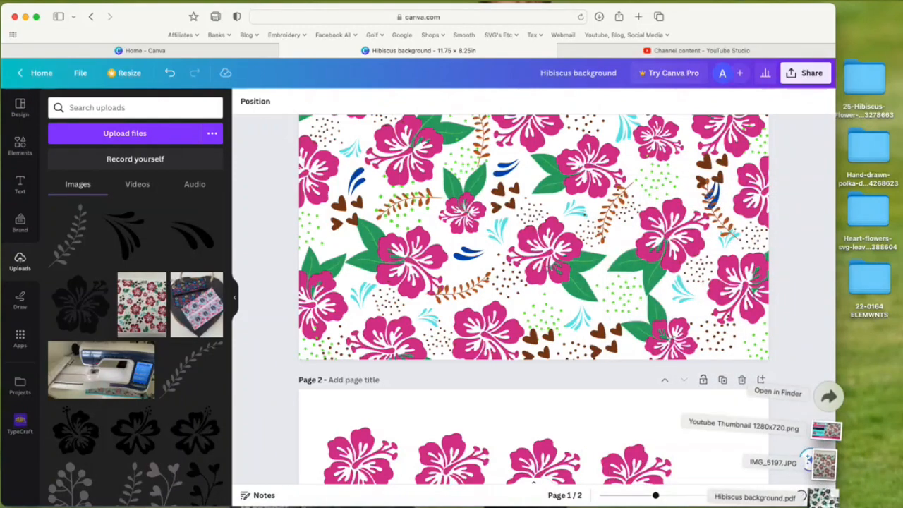
drag(826, 502, 881, 388)
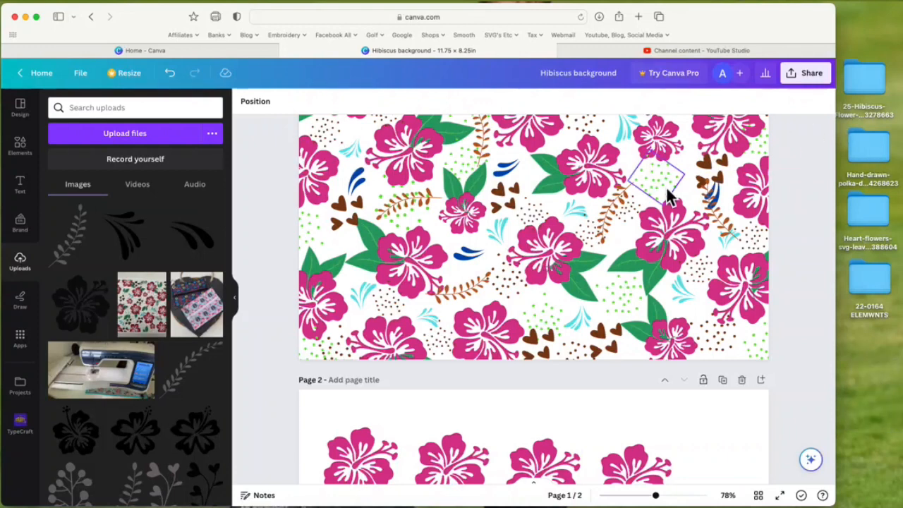
Download both pages of the design as PDF Standard and check the Downloads stack for the file
click(807, 79)
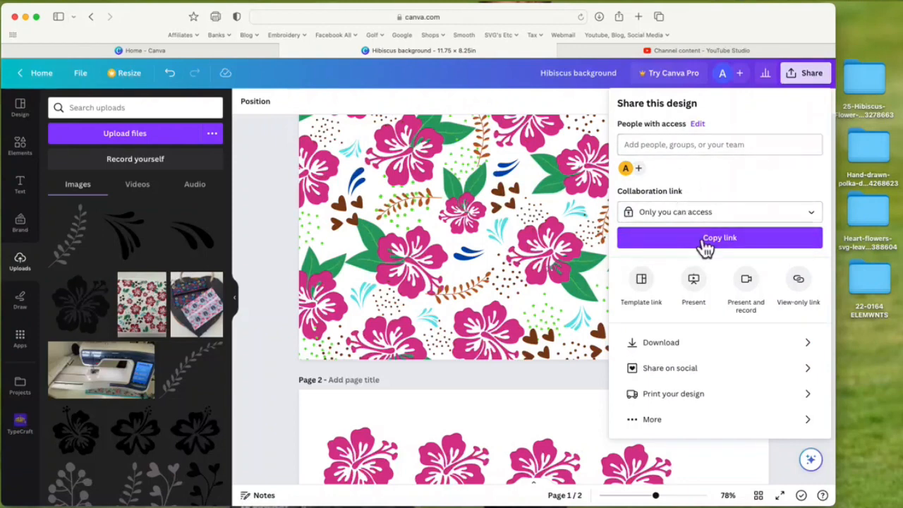
click(682, 353)
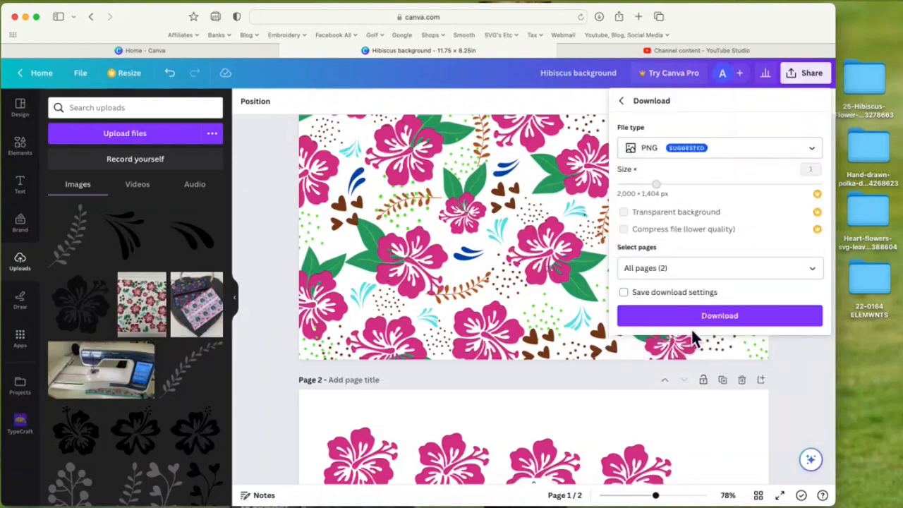
click(822, 158)
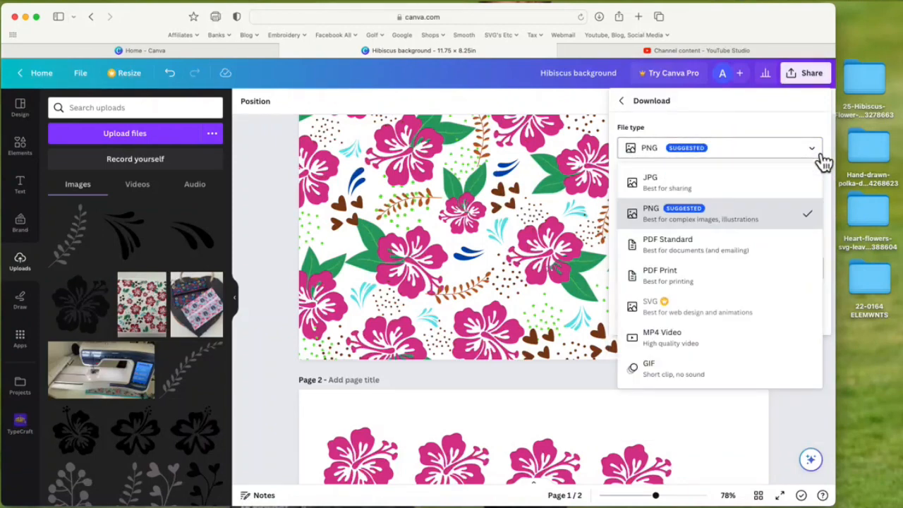
click(682, 253)
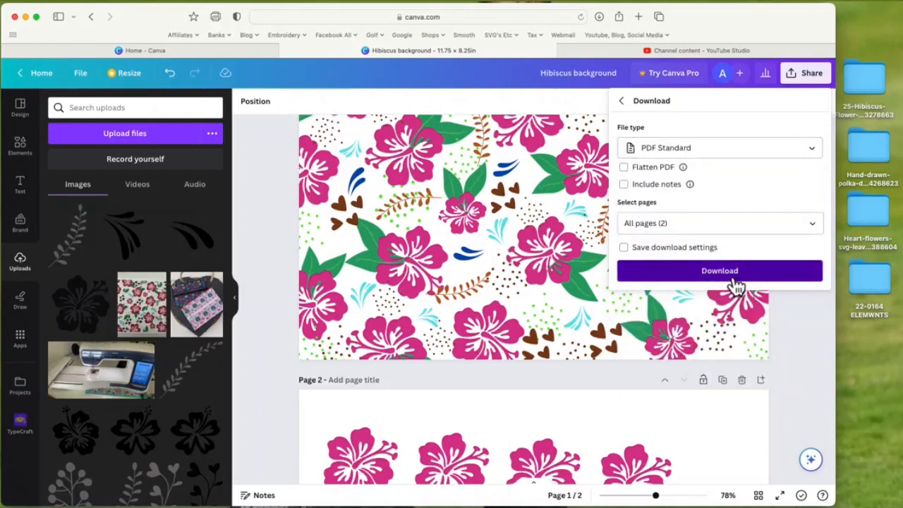
click(734, 279)
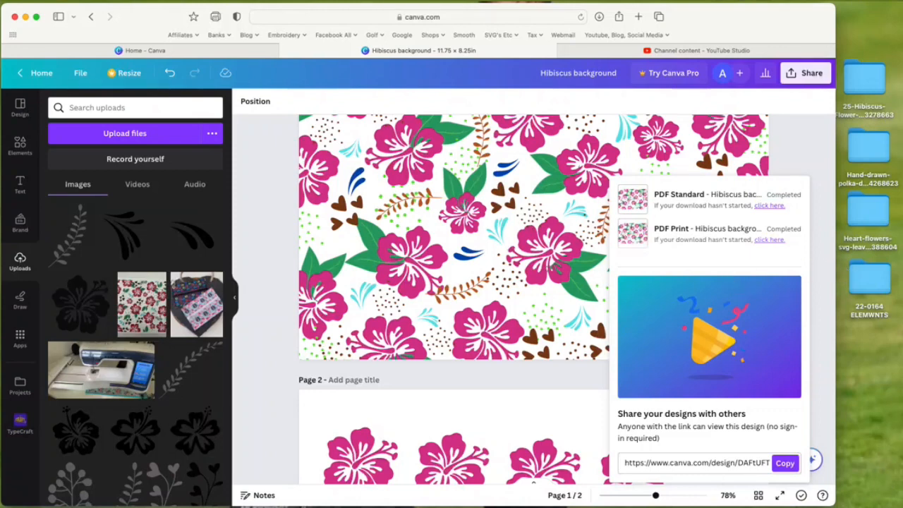
click(822, 506)
click(824, 498)
Download all pages of the design as PNG at 2,000 × 1,404 px
click(821, 77)
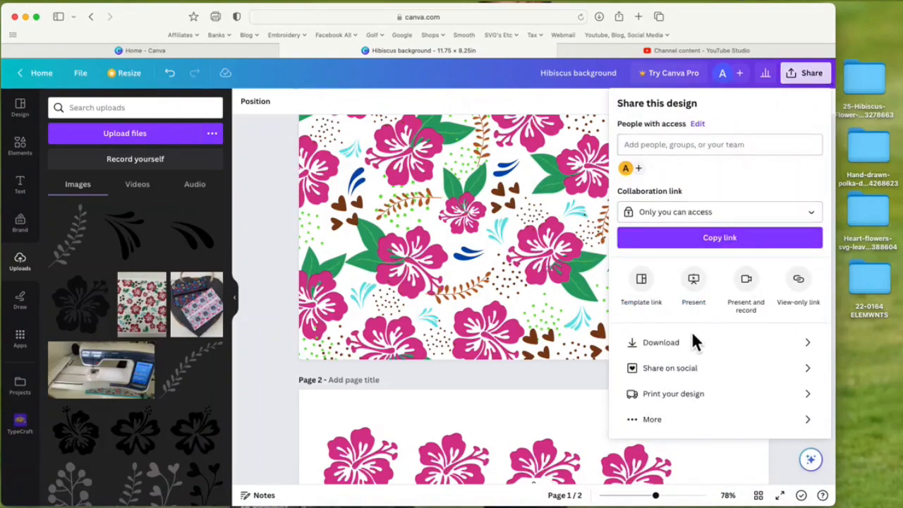
click(672, 346)
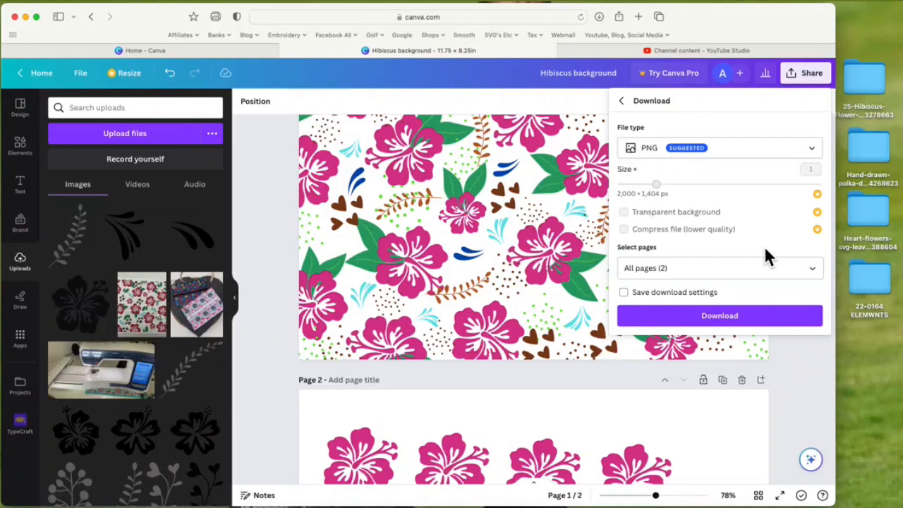
click(737, 324)
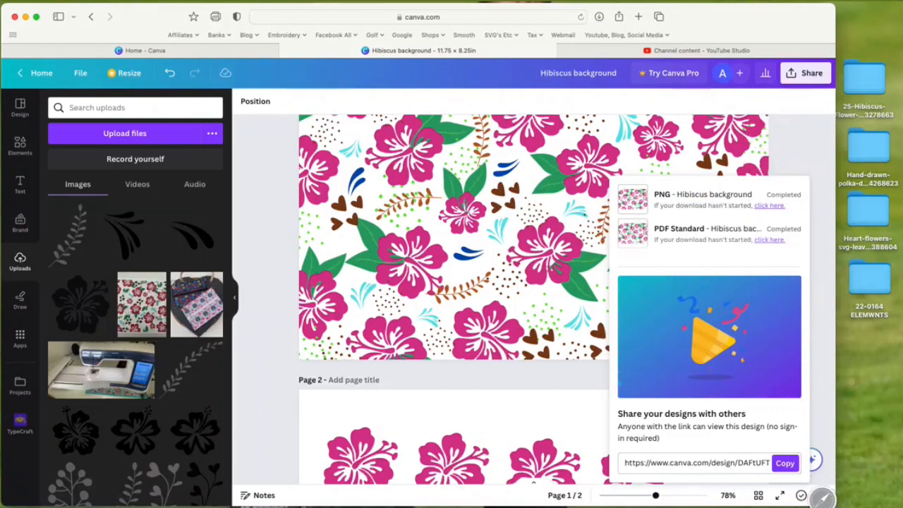
Put IMG_5197.JPG from the Downloads stack on the desktop, open it to view the printed pattern, and close it
click(822, 505)
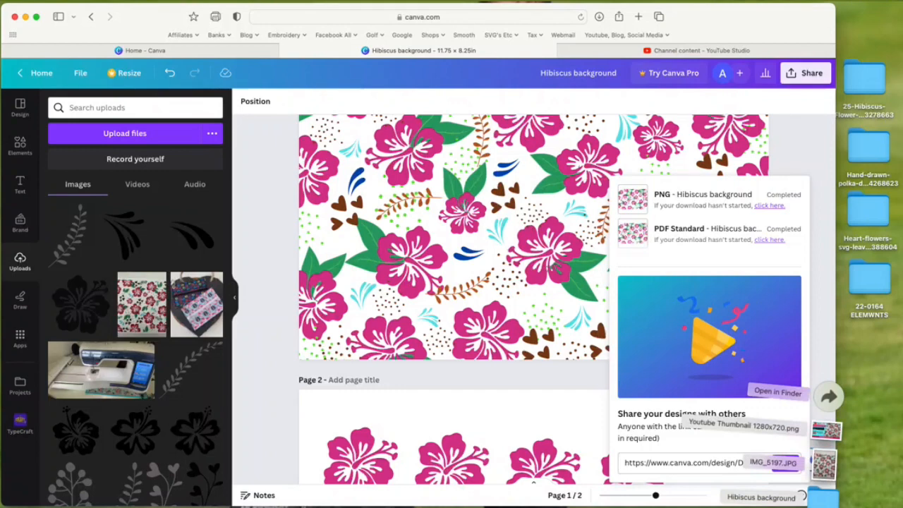
drag(830, 473, 892, 395)
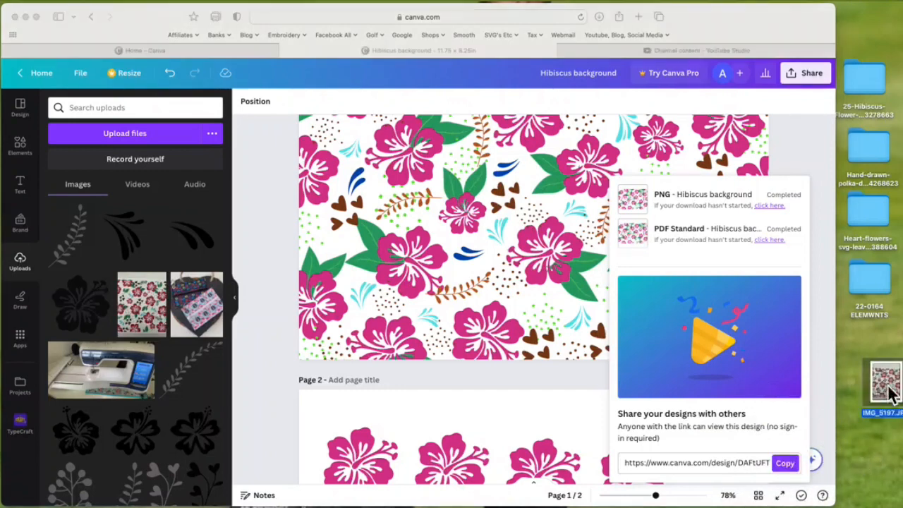
double_click(891, 393)
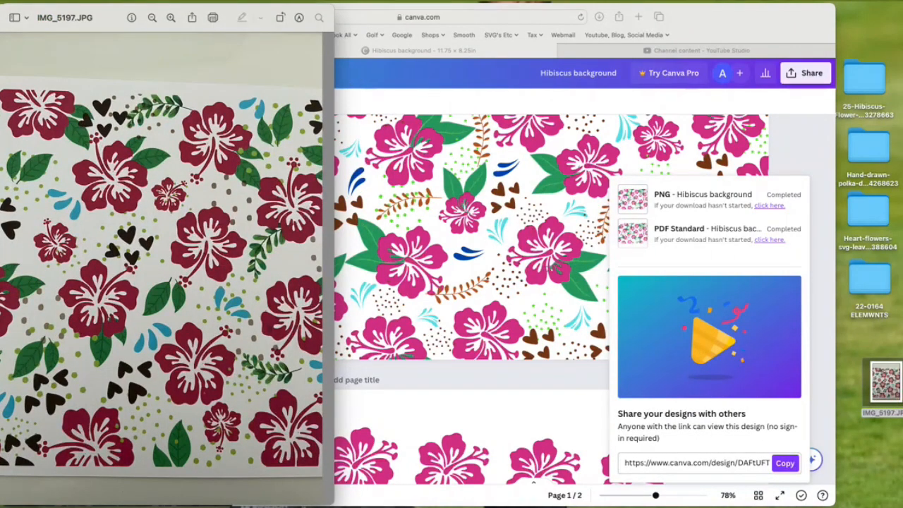
click(1, 18)
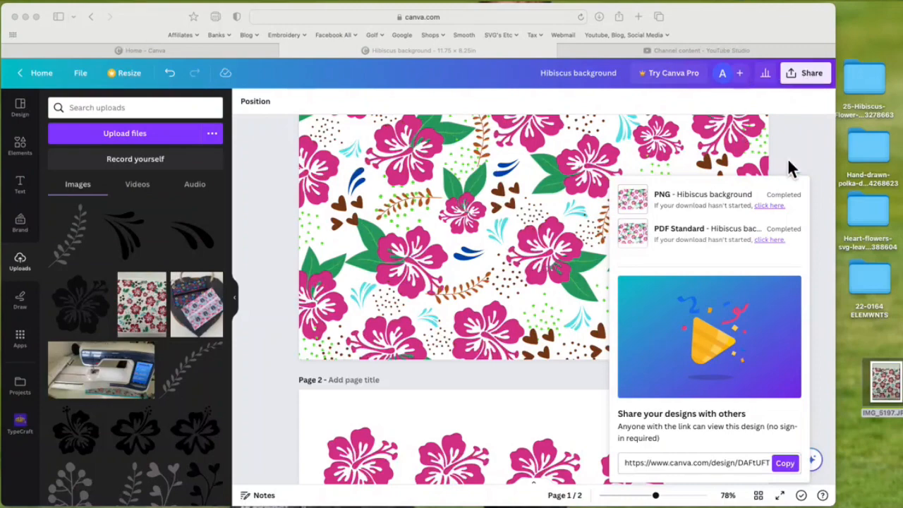
Review the file types offered for downloading the Hibiscus background design, leaving the download options without exporting
click(818, 79)
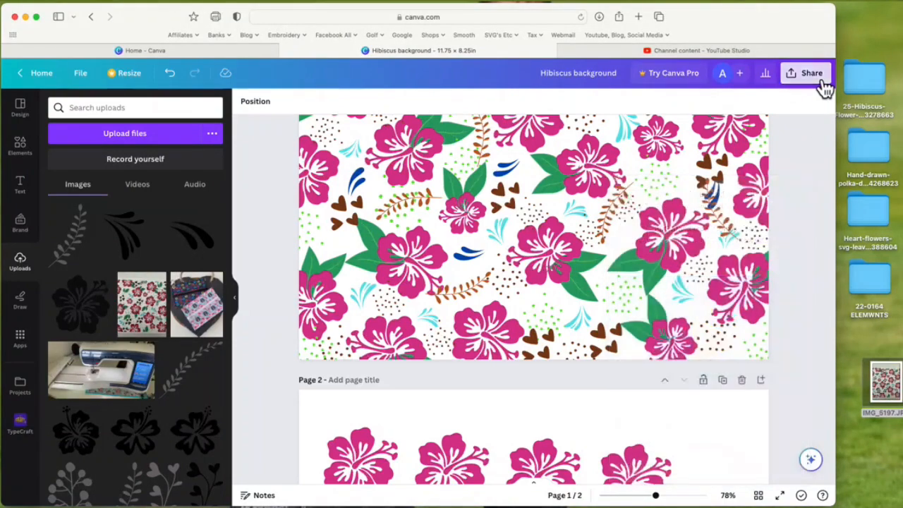
click(670, 345)
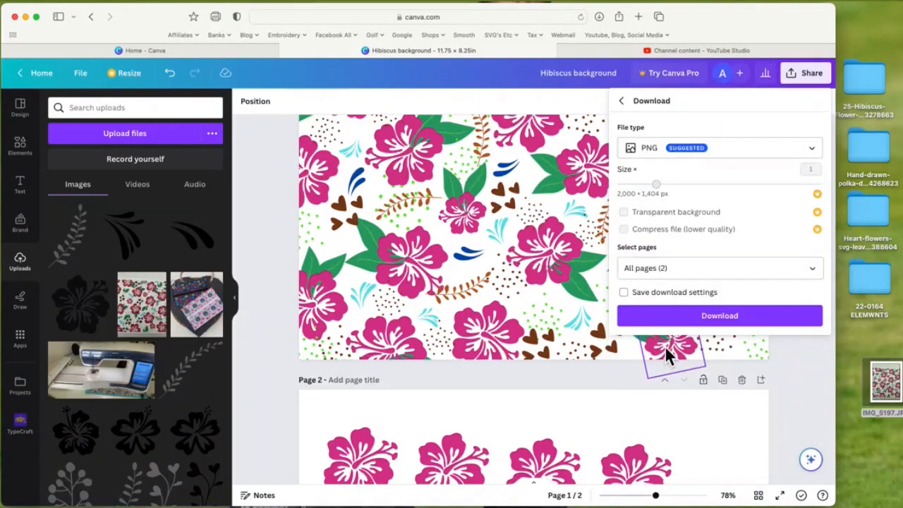
click(816, 151)
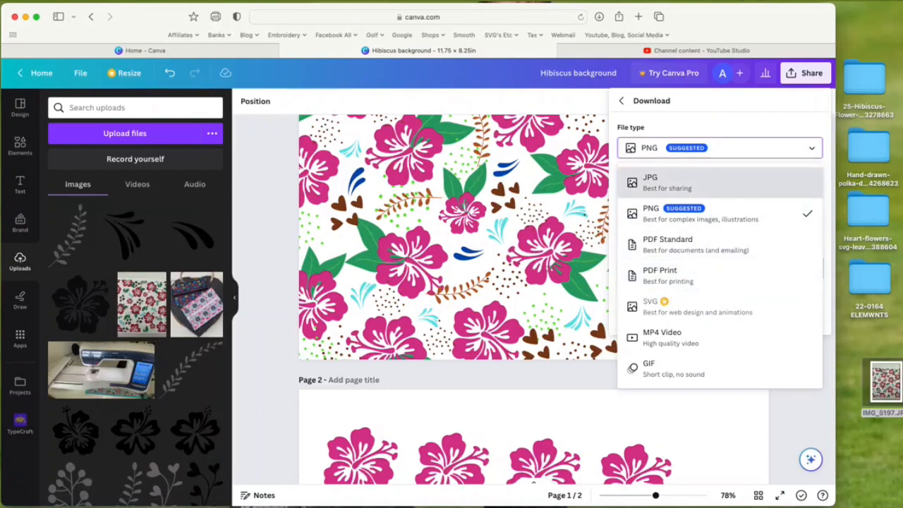
click(899, 331)
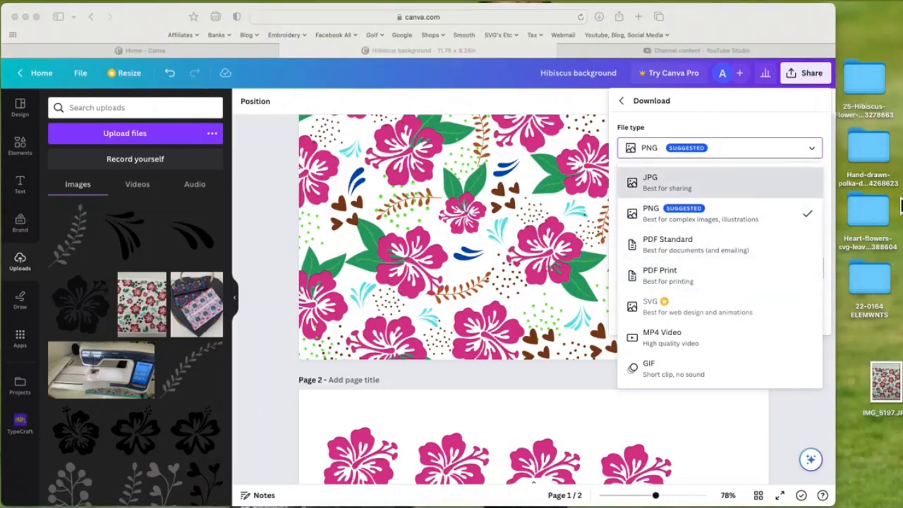
click(273, 219)
click(702, 236)
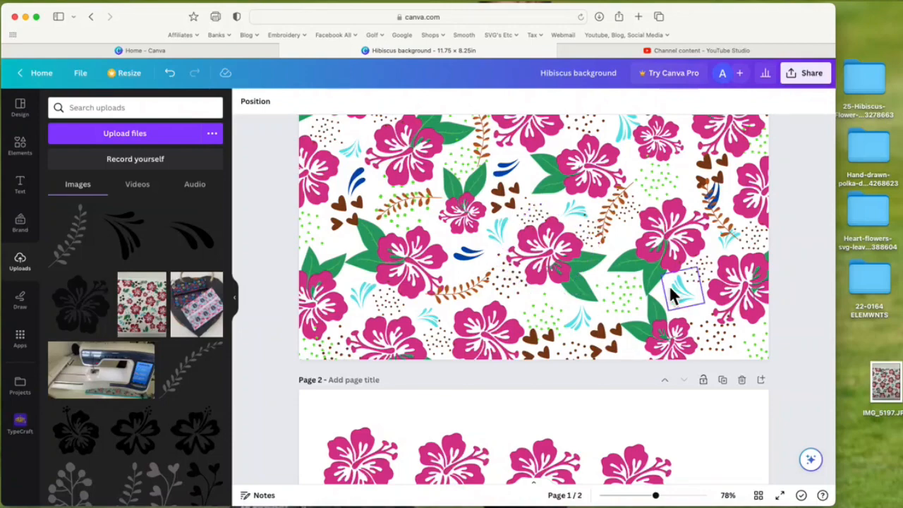
scroll(800, 222, down, 5)
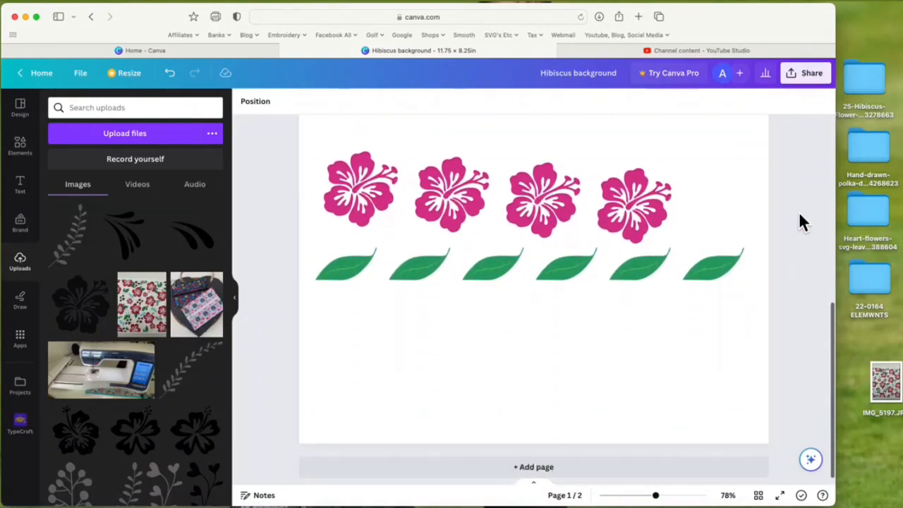
scroll(799, 222, up, 5)
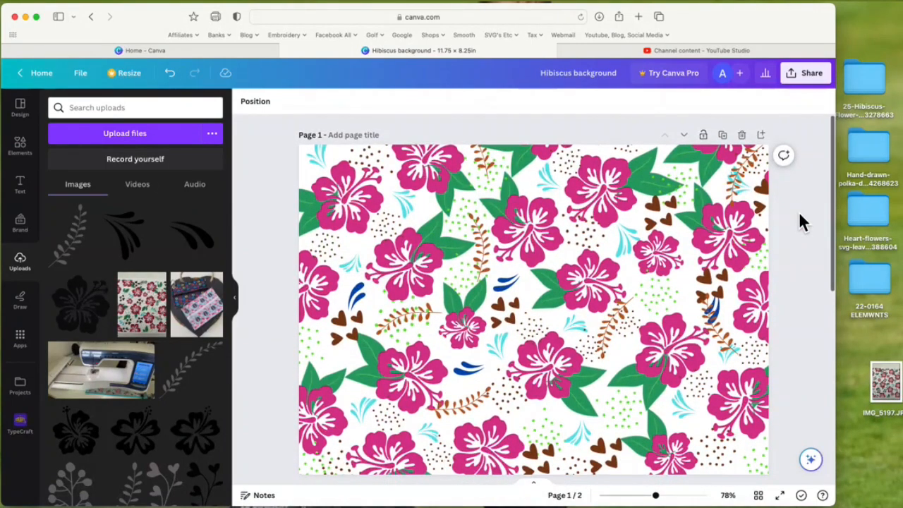
scroll(800, 221, down, 2)
scroll(800, 221, up, 2)
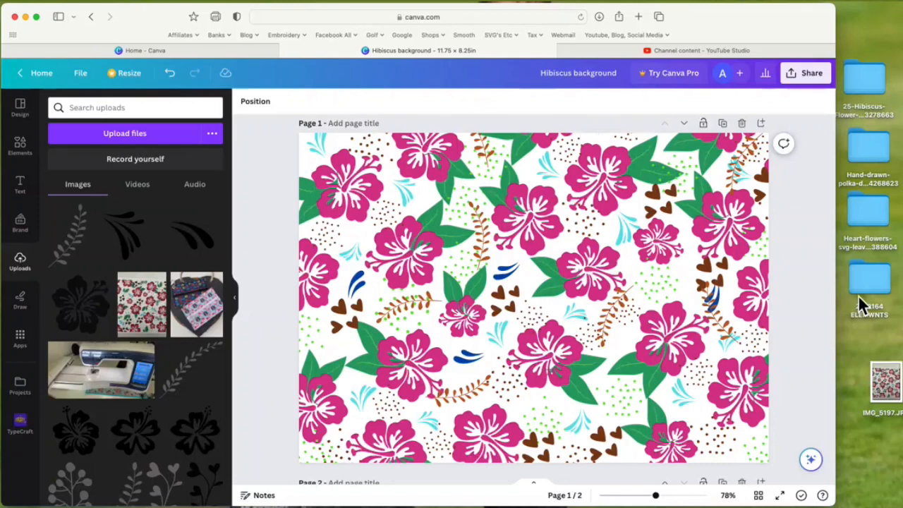
Browse to the svg subfolder of the desktop's 25-Hibiscus-Flower folder for an upload, and select 25.svg and 24.svg in turn
click(148, 141)
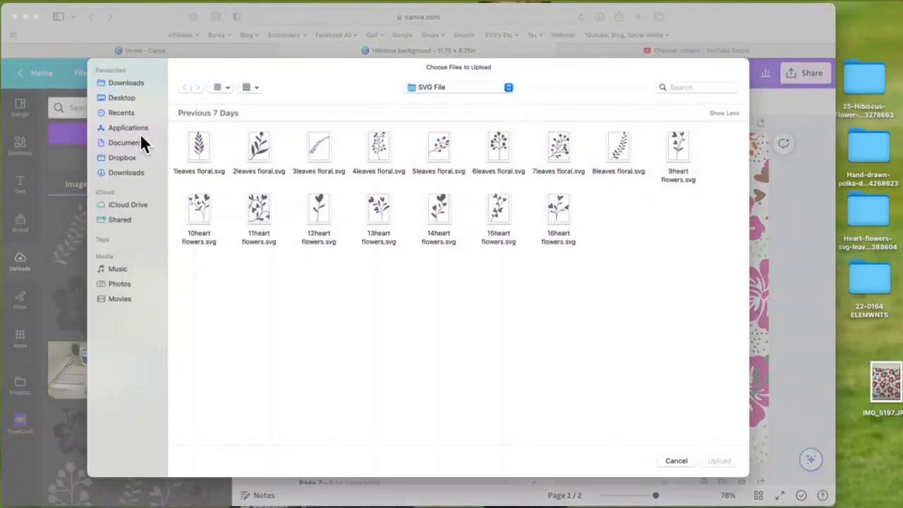
click(126, 97)
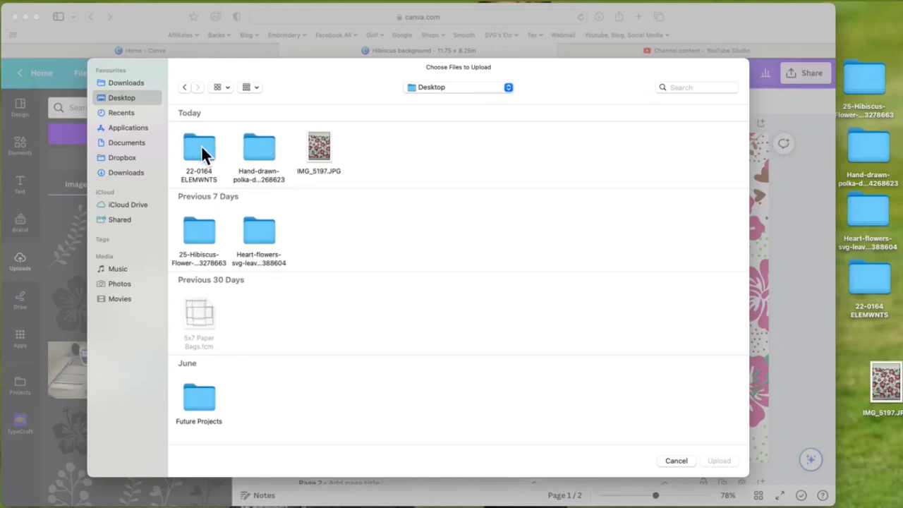
click(203, 236)
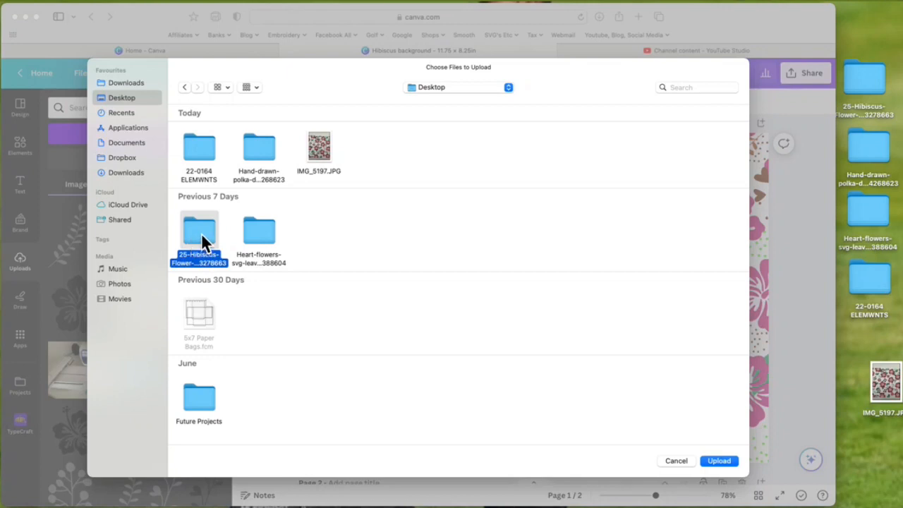
double_click(202, 240)
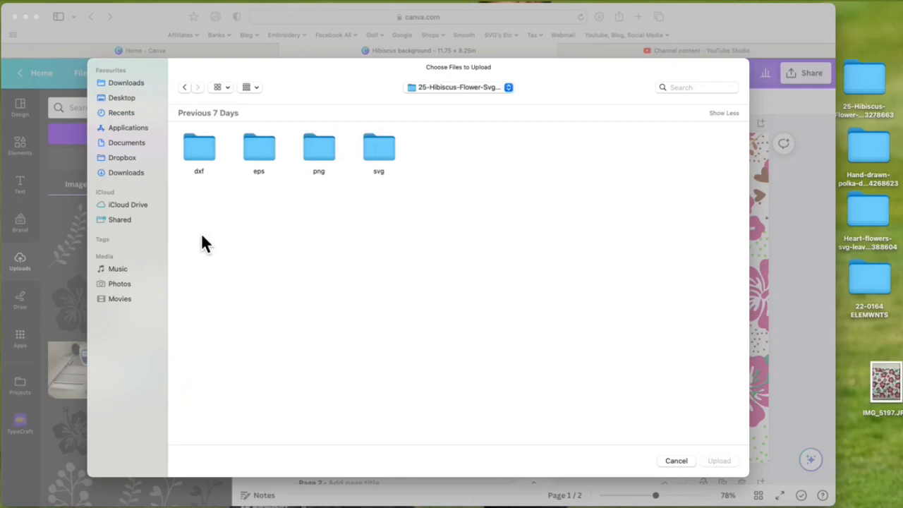
click(385, 152)
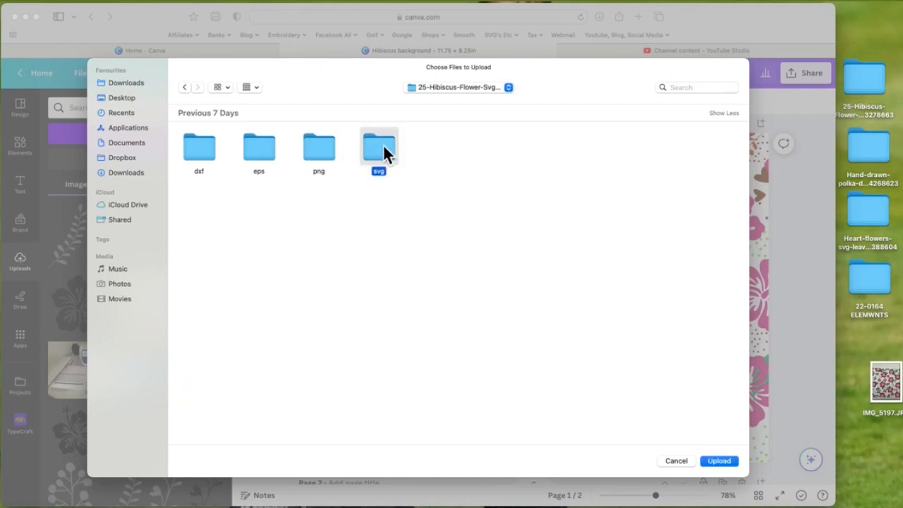
click(726, 463)
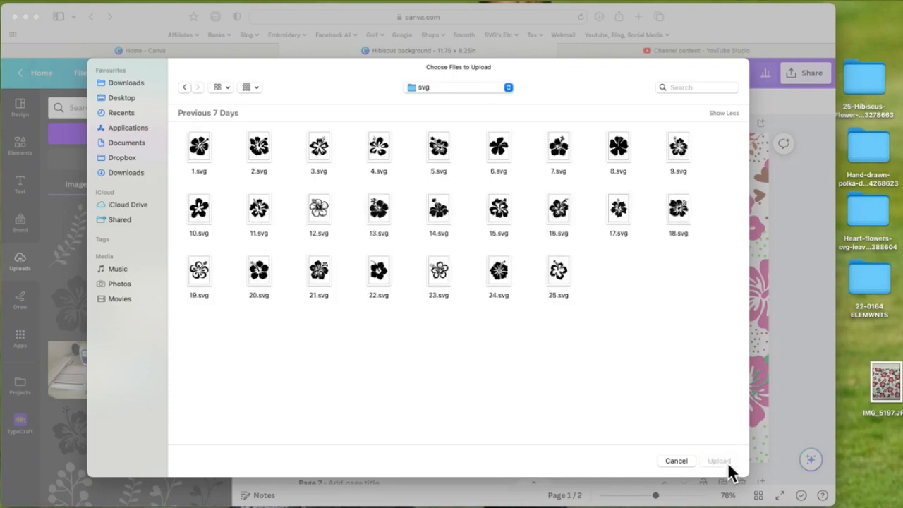
click(561, 274)
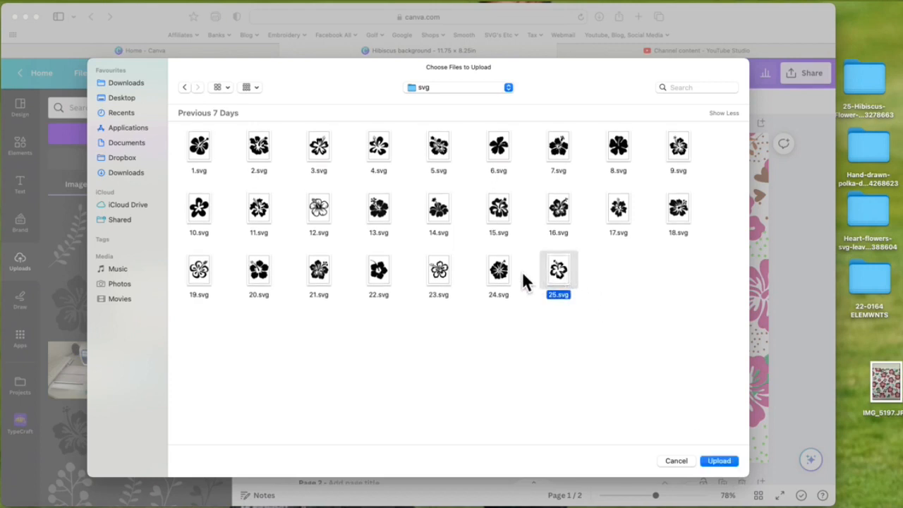
click(504, 272)
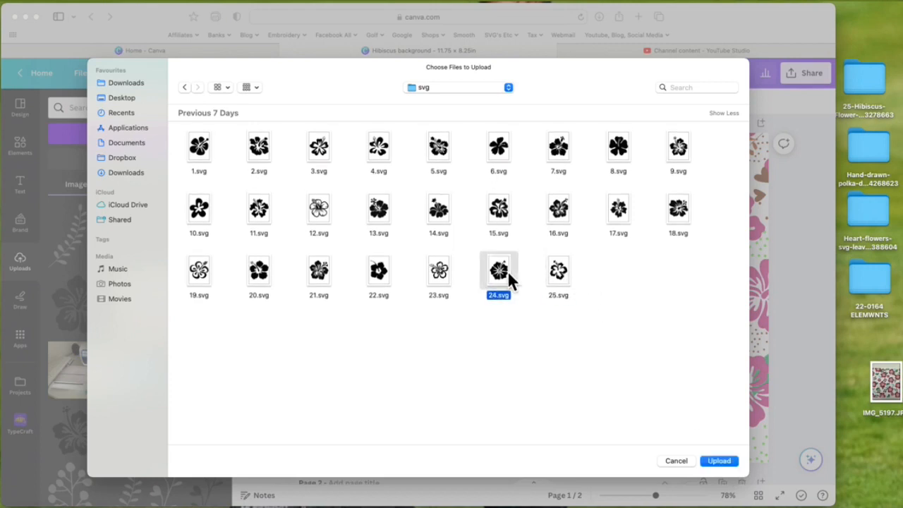
Go back to the hibiscus parent folder, reopen its svg subfolder, and cancel the file upload
click(186, 88)
click(387, 156)
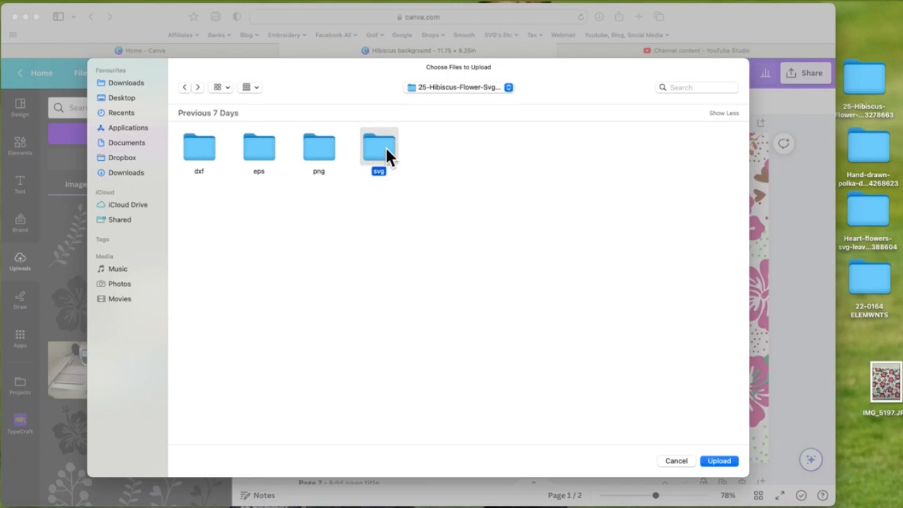
click(721, 461)
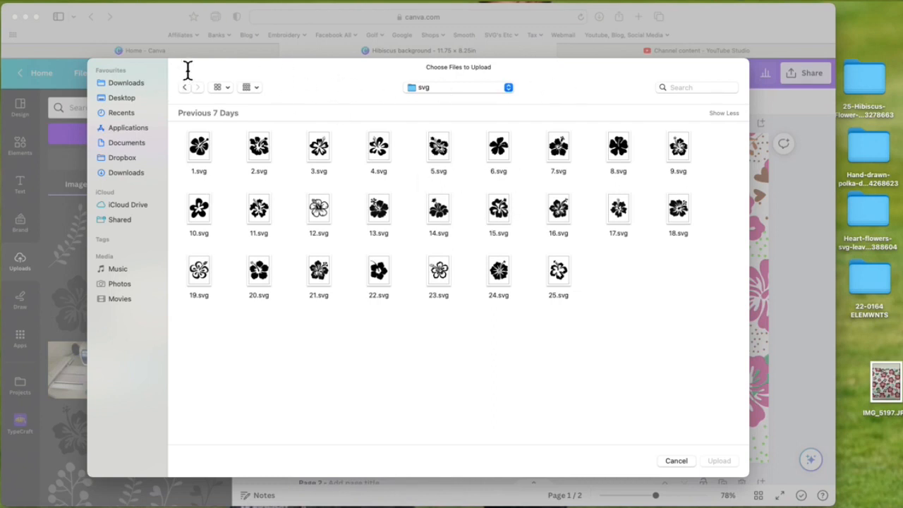
drag(187, 70, 318, 80)
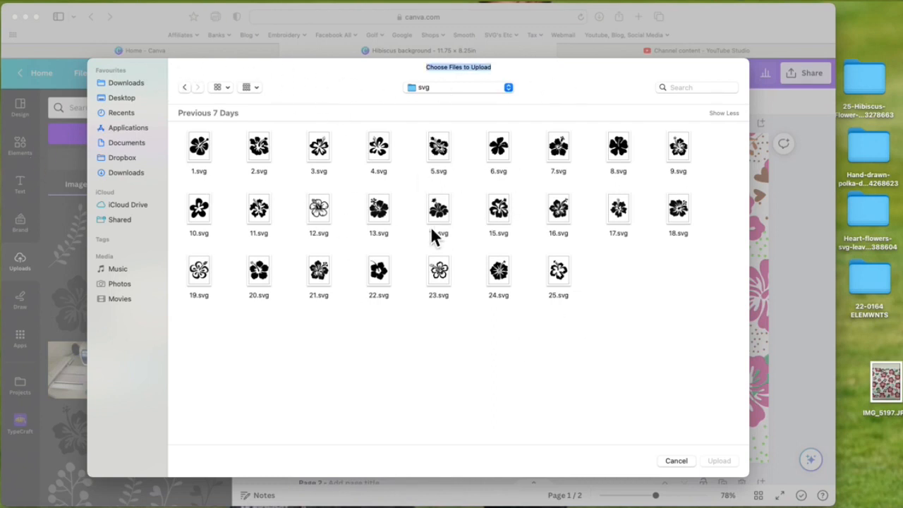
click(674, 463)
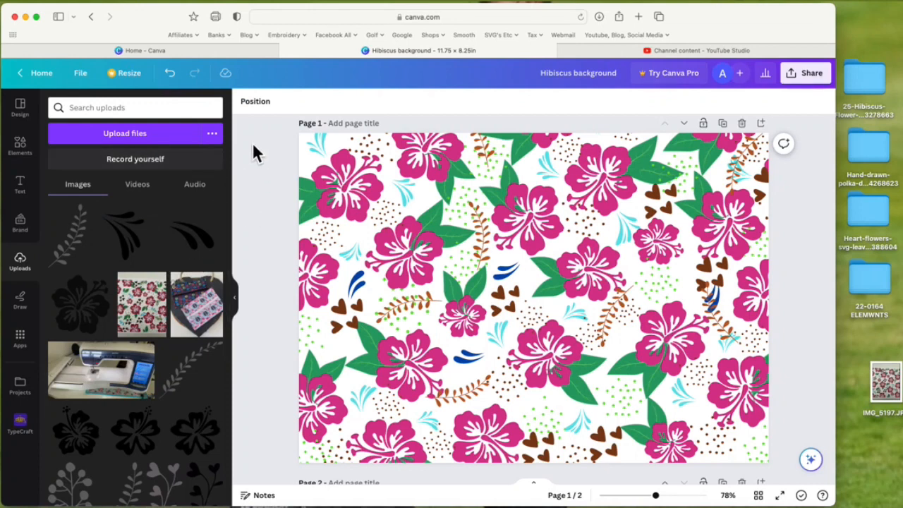
Save the Hibiscus background design and return to the home page
click(91, 82)
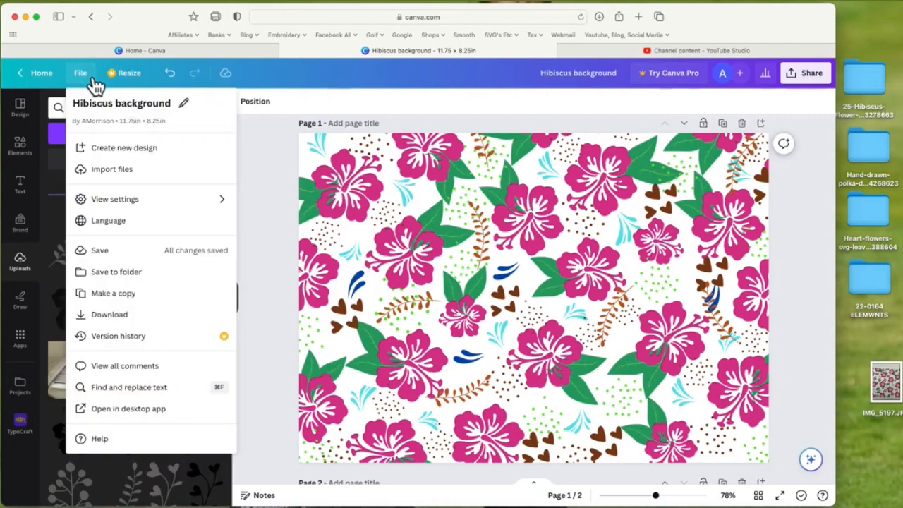
click(115, 254)
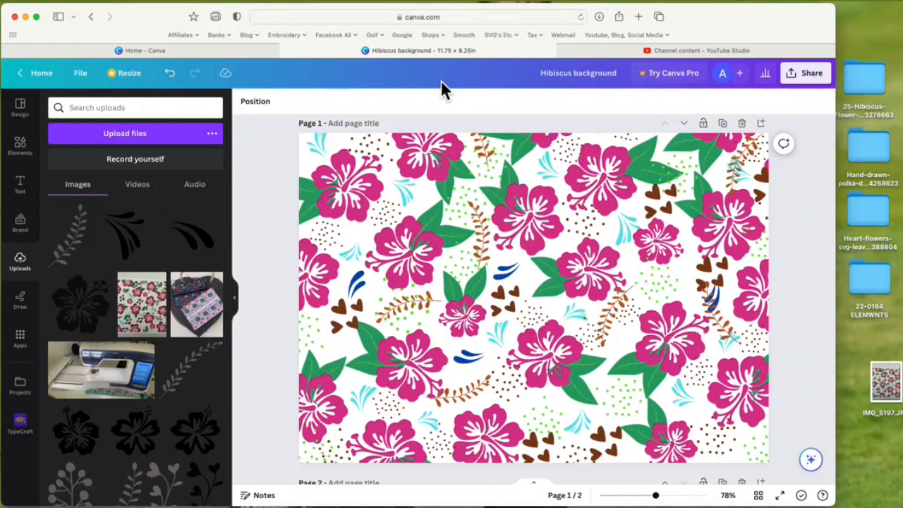
click(41, 73)
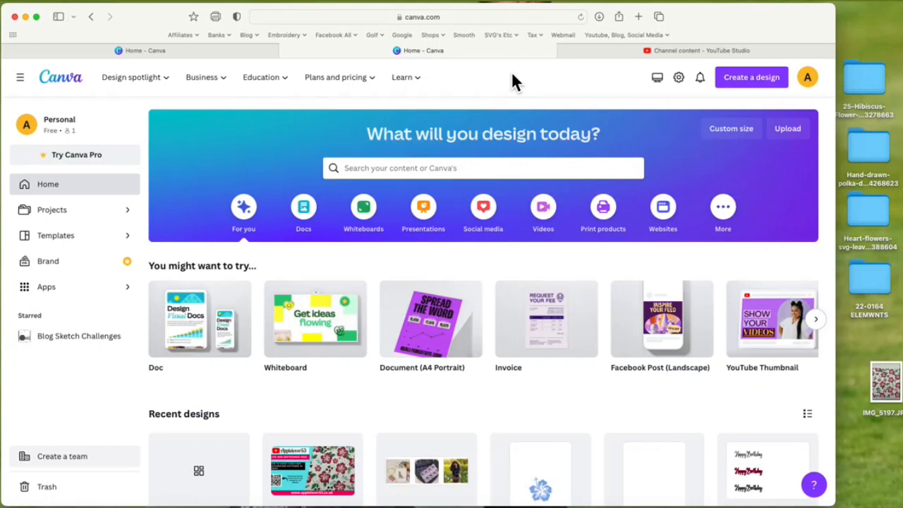
Check the recent designs on the home page for the Hibiscus background entry
scroll(513, 73, down, 4)
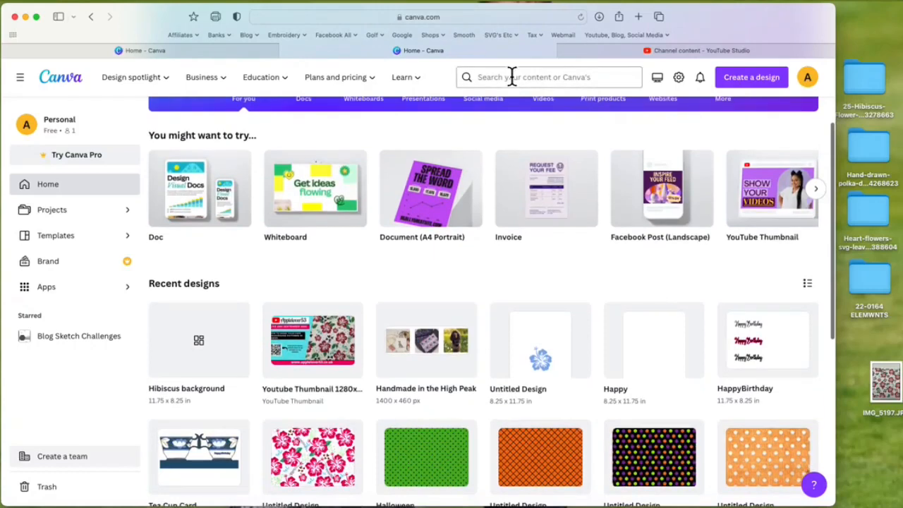
mouse_move(232, 357)
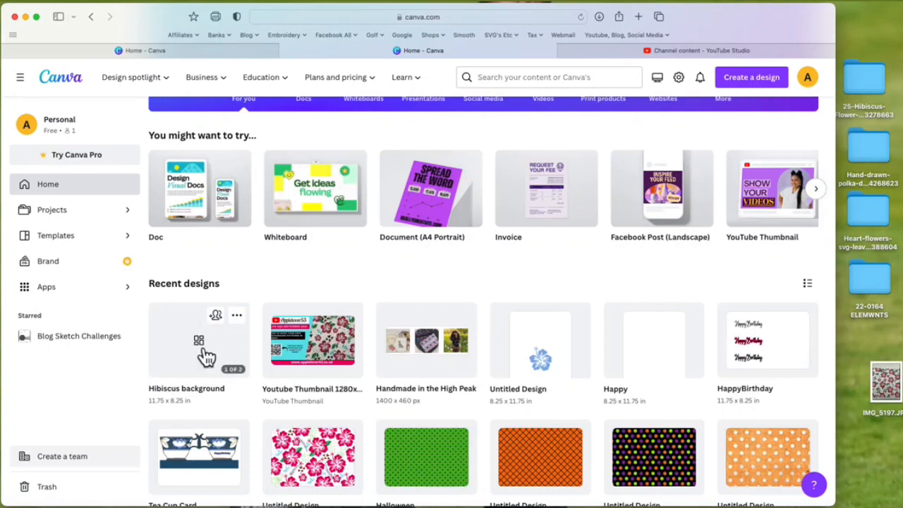
scroll(226, 211, up, 3)
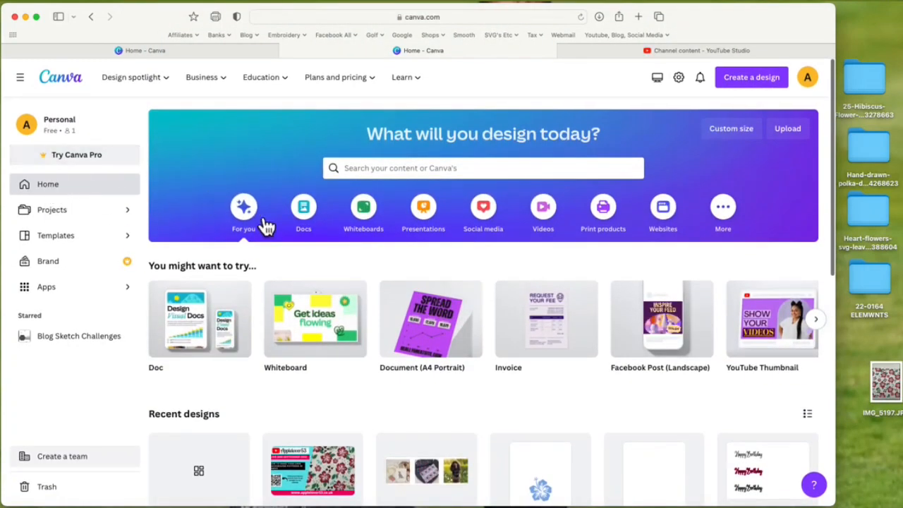
scroll(262, 226, down, 3)
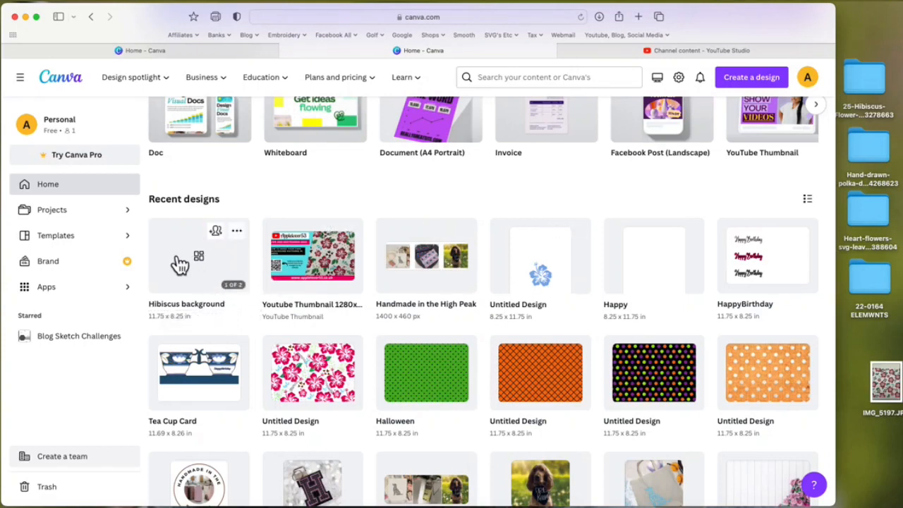
scroll(429, 358, up, 5)
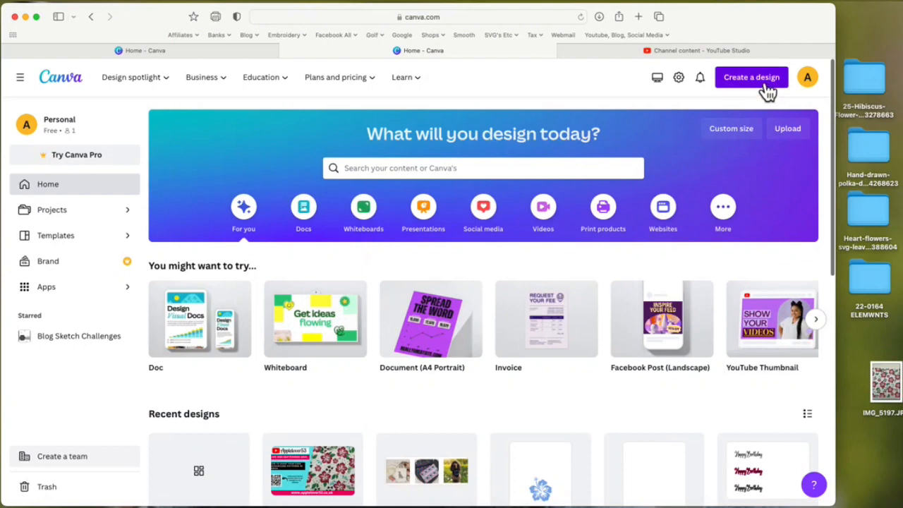
Create a blank design at the recent custom size of 11.75 × 8.25 in, and move IMG_5197.JPG off the visible desktop
click(737, 136)
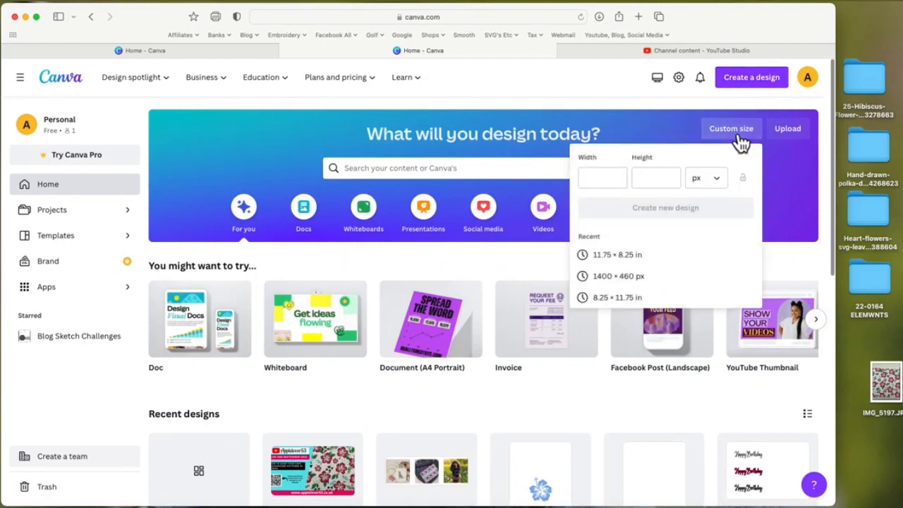
click(627, 258)
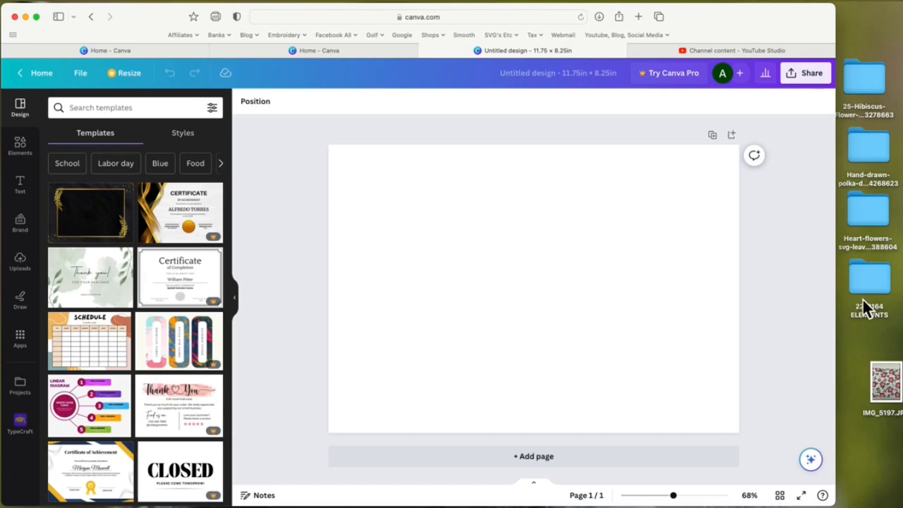
click(892, 395)
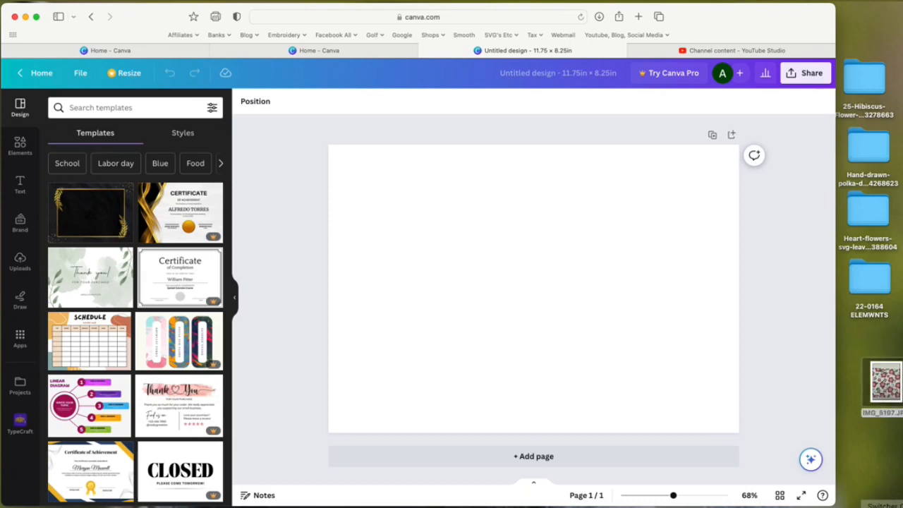
drag(893, 395, 902, 423)
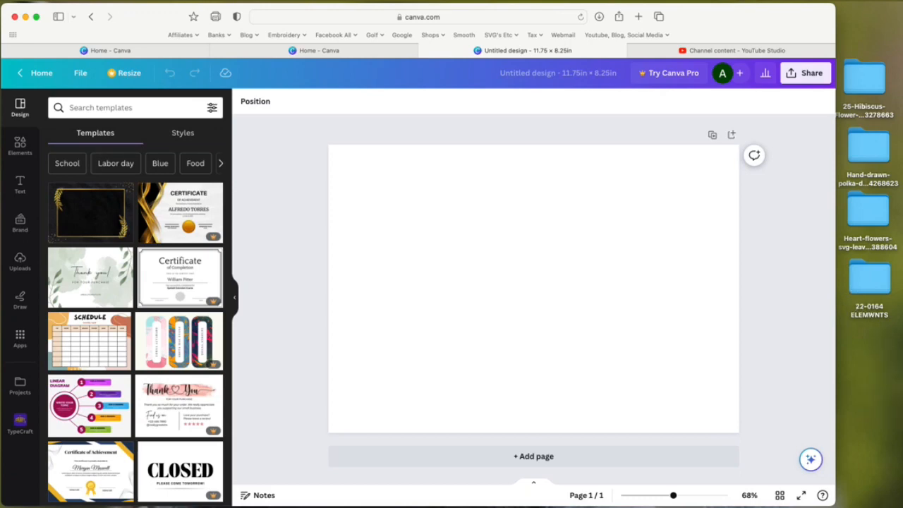
Open the svg subfolder of the hibiscus desktop folder and upload 10.svg from it into the blank design
double_click(867, 79)
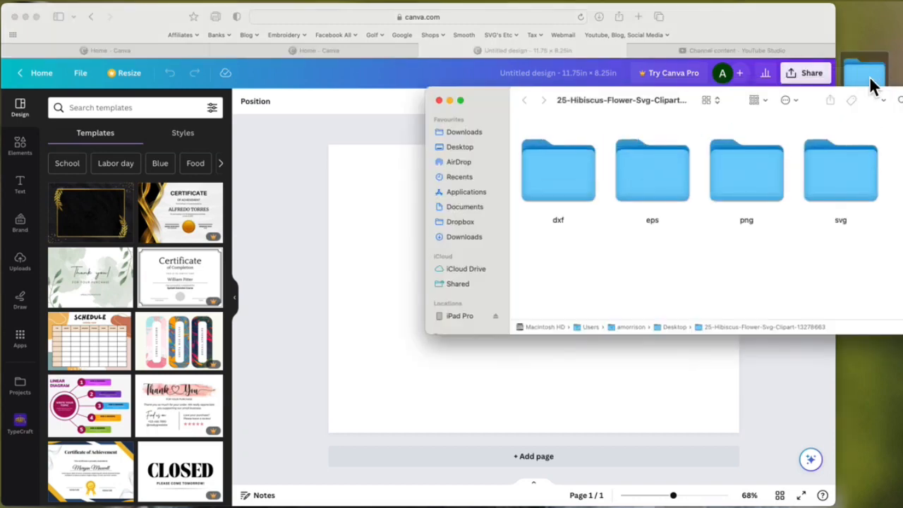
double_click(850, 189)
drag(651, 100, 727, 113)
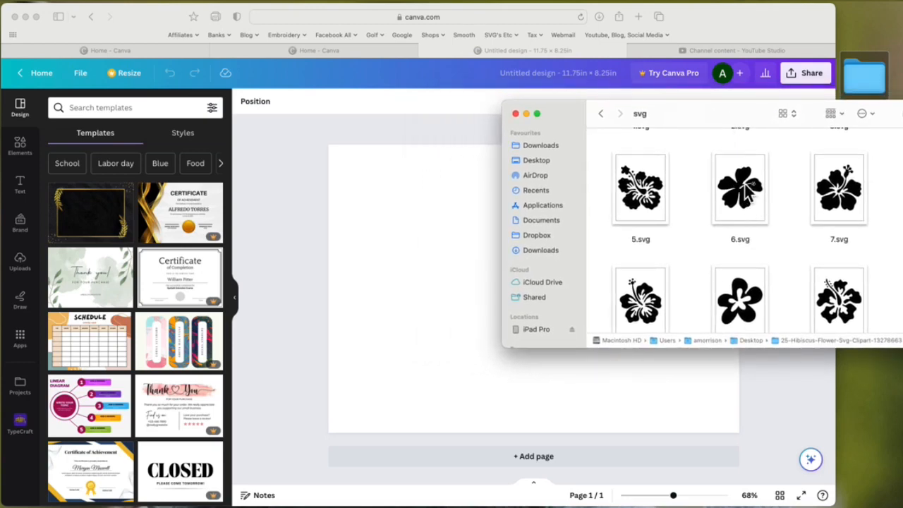
drag(746, 296, 398, 269)
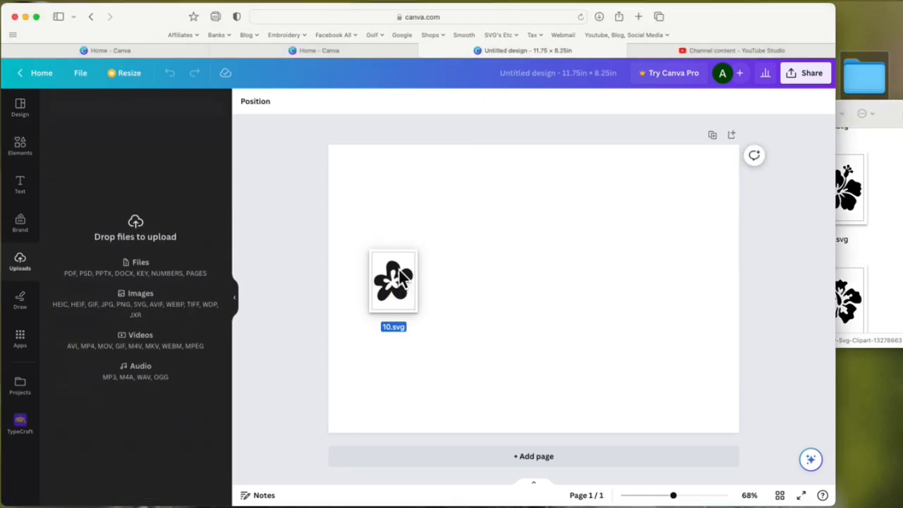
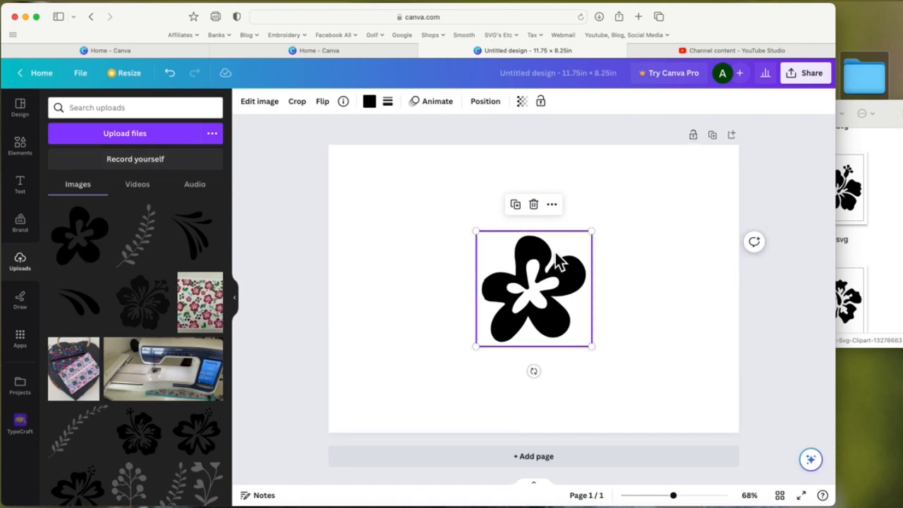
Move the flower to the upper-left area of the page, recolor it with the pink-red brand color, and close the svg folder window
drag(531, 253, 421, 208)
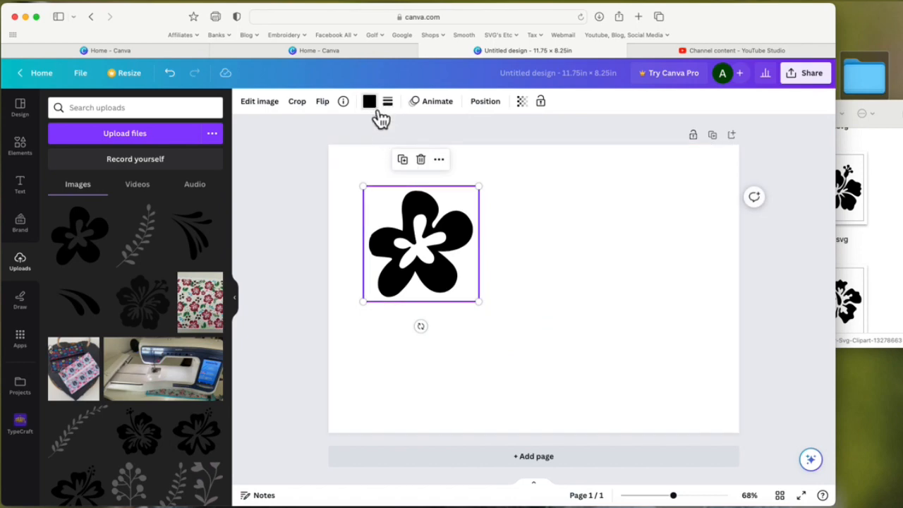
click(370, 103)
click(92, 247)
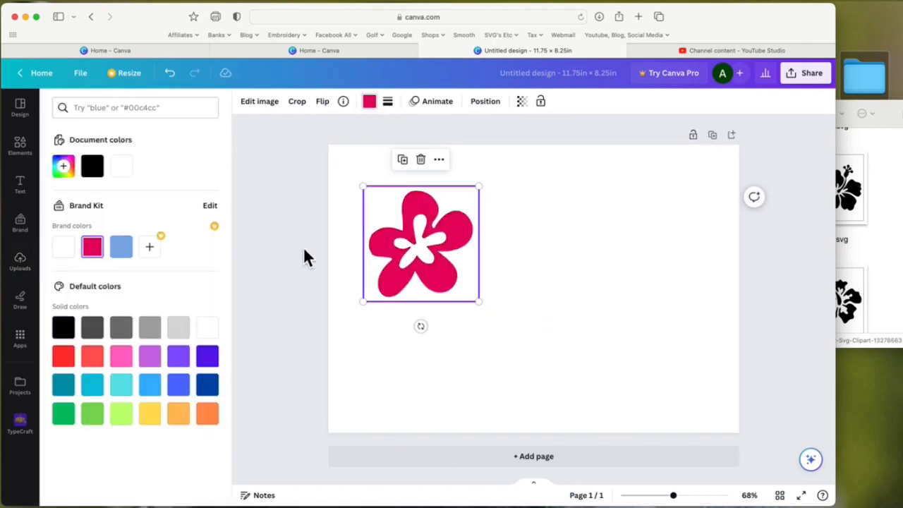
click(888, 127)
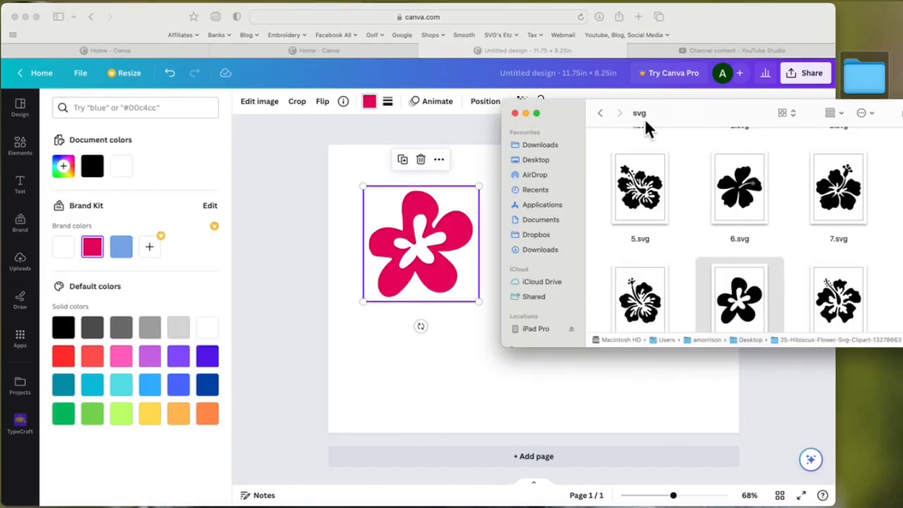
click(520, 115)
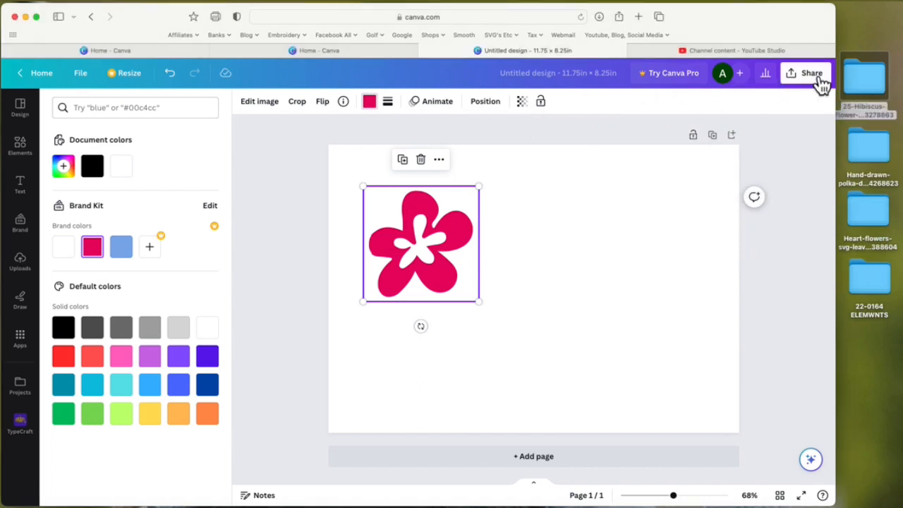
Download the single-flower design as a PDF Print file
click(812, 77)
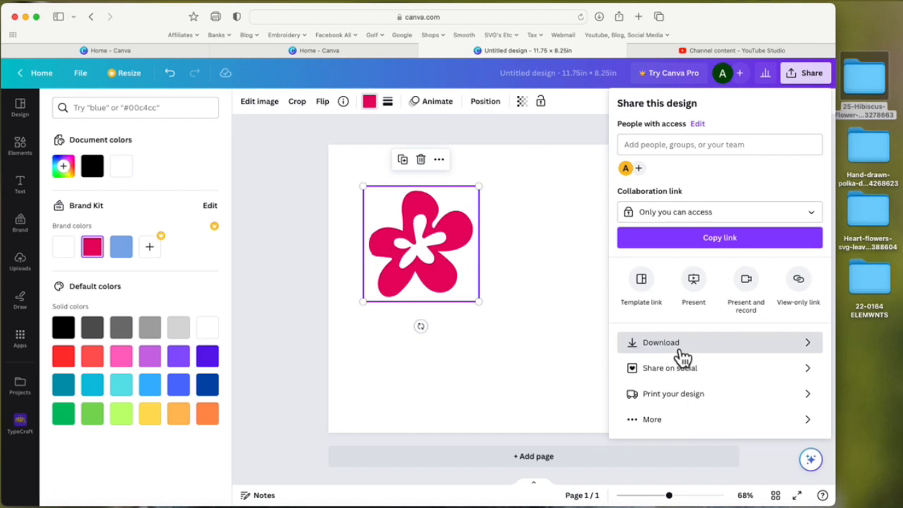
click(679, 351)
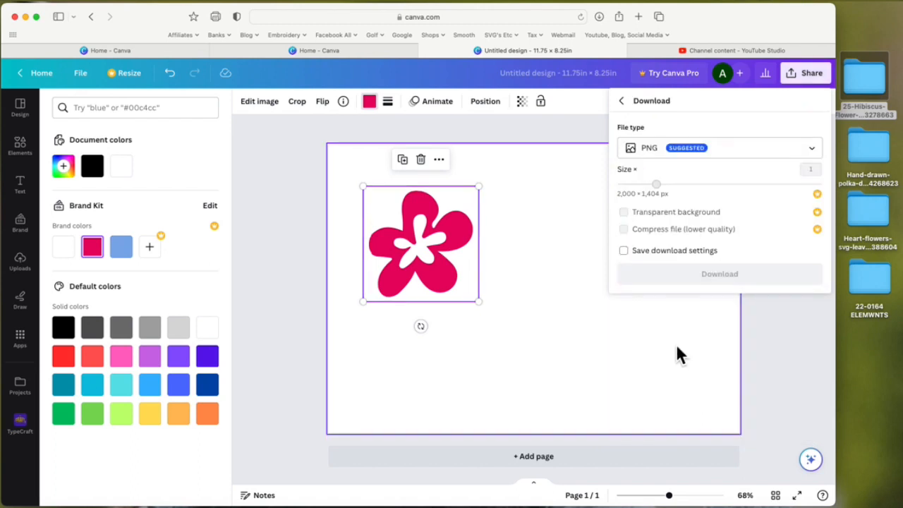
click(817, 149)
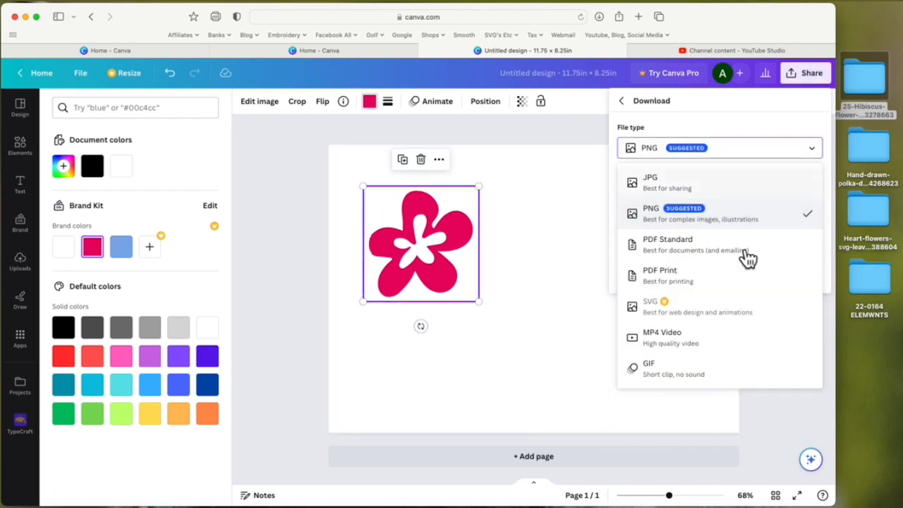
click(676, 277)
click(730, 294)
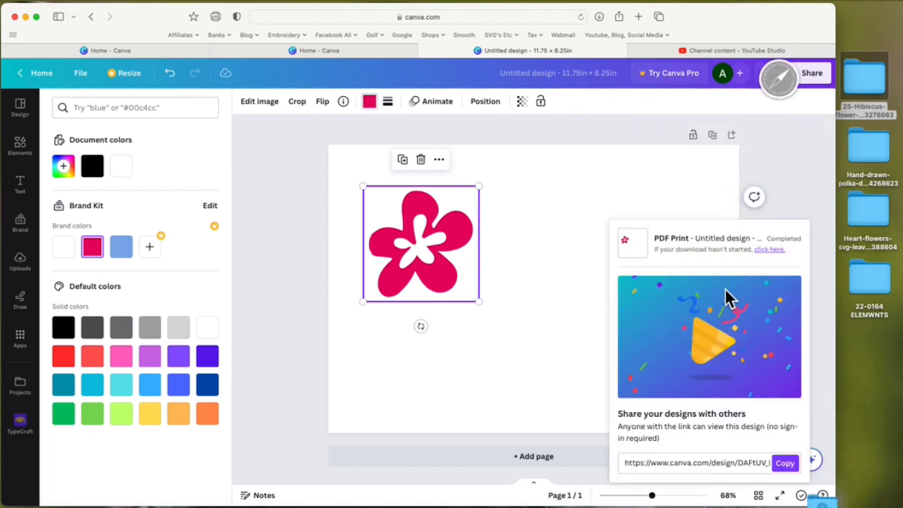
Move the downloaded Untitled design.pdf from the Downloads folder onto the desktop
click(899, 400)
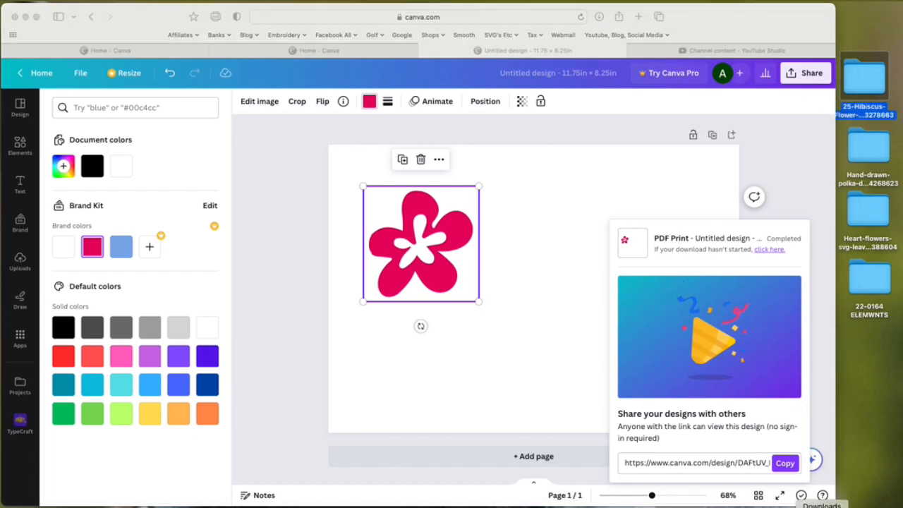
click(821, 505)
drag(822, 480, 870, 409)
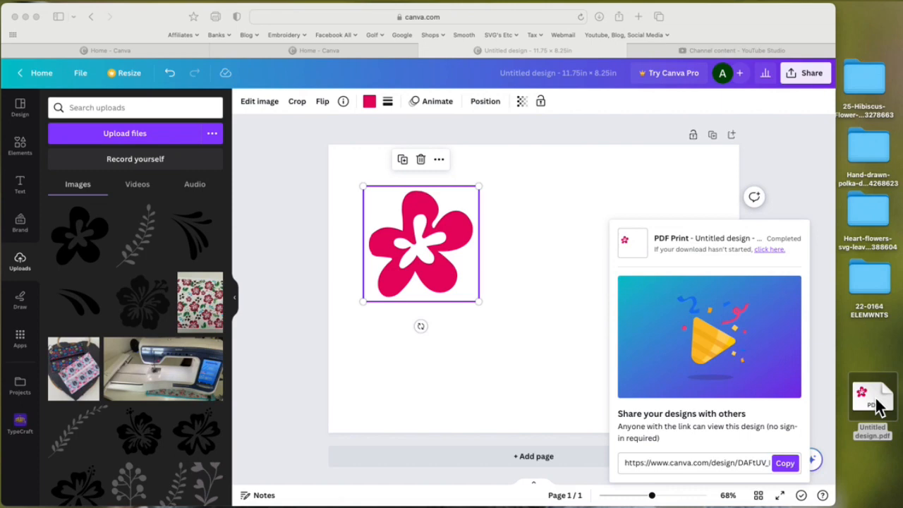
Open Untitled design.pdf from the desktop to inspect the exported flower, and close it
double_click(875, 402)
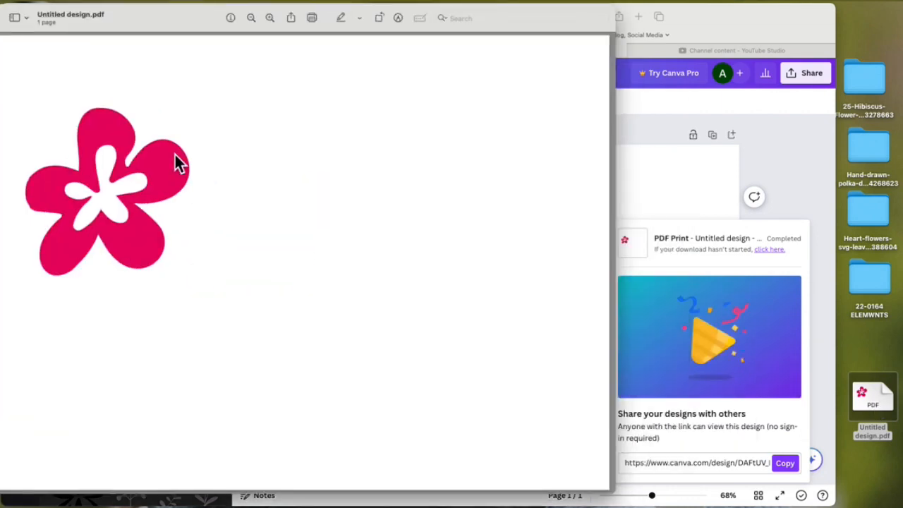
drag(181, 26, 312, 61)
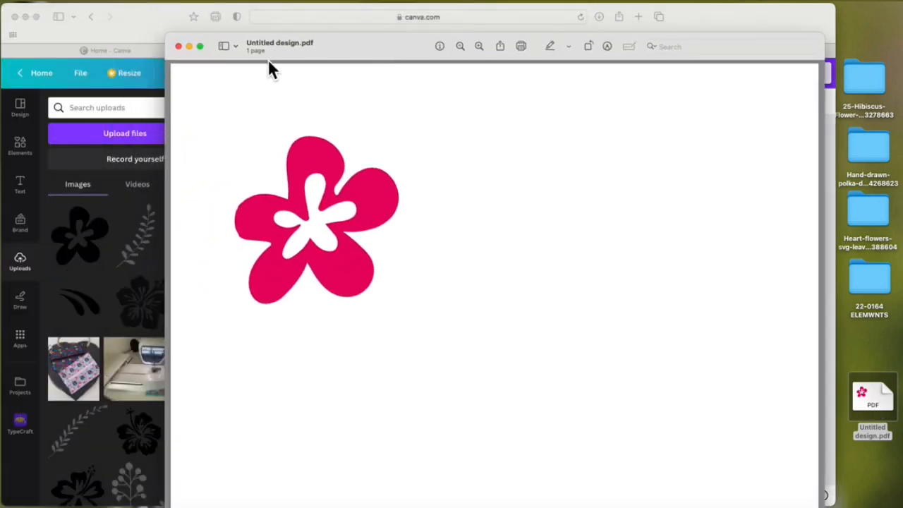
click(178, 46)
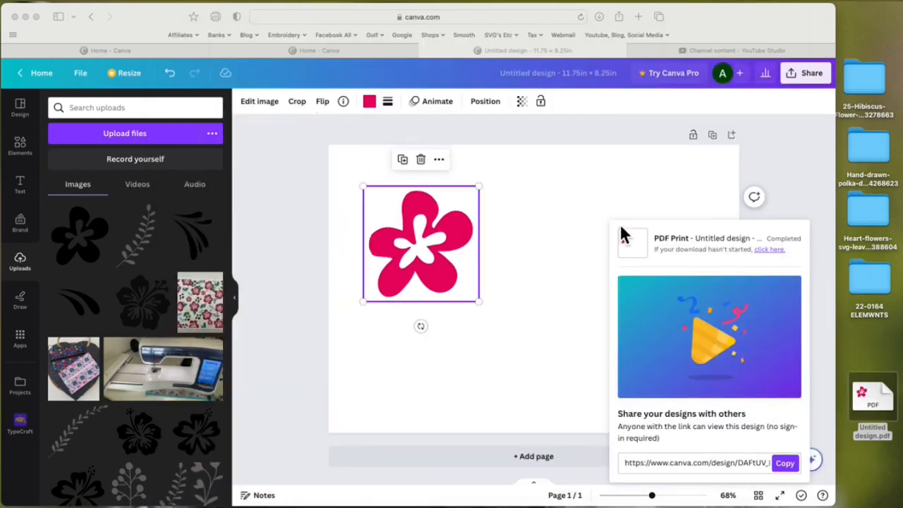
Review the file types offered for downloading the design, including SVG, and return to the flower on the page
click(813, 77)
click(818, 81)
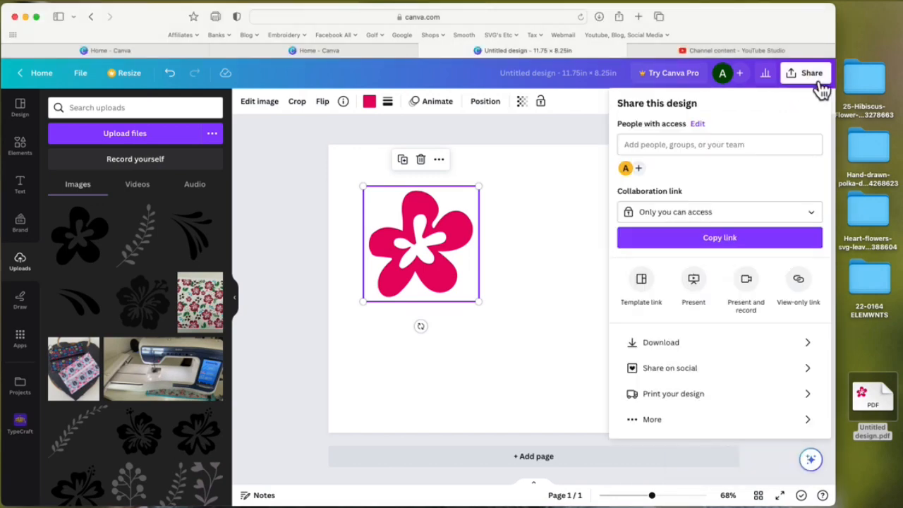
click(670, 344)
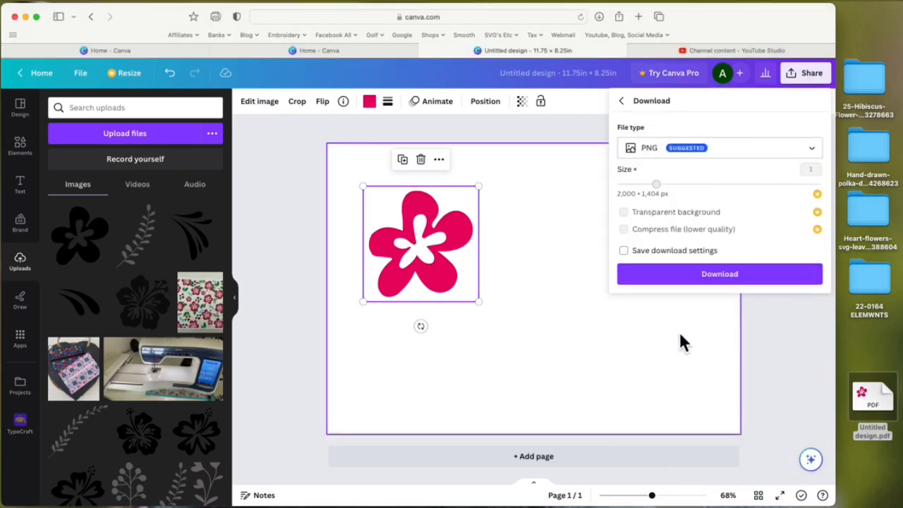
click(820, 154)
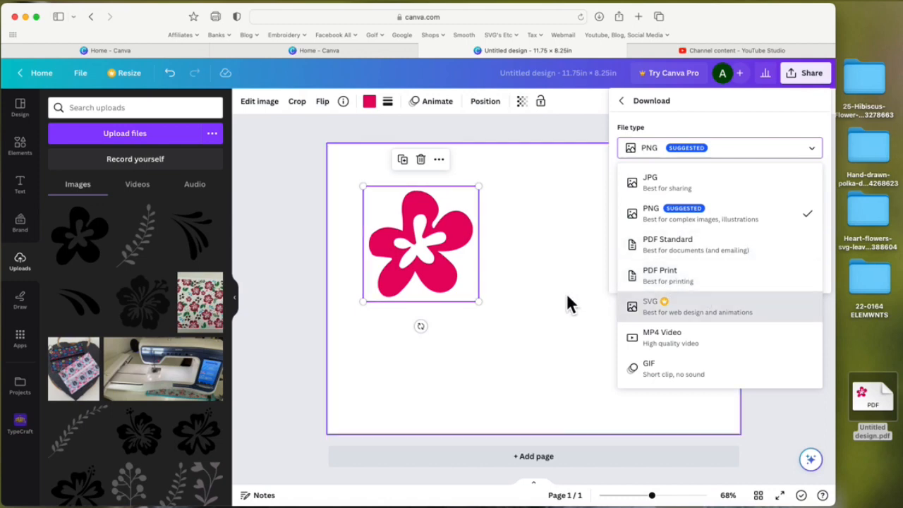
click(700, 308)
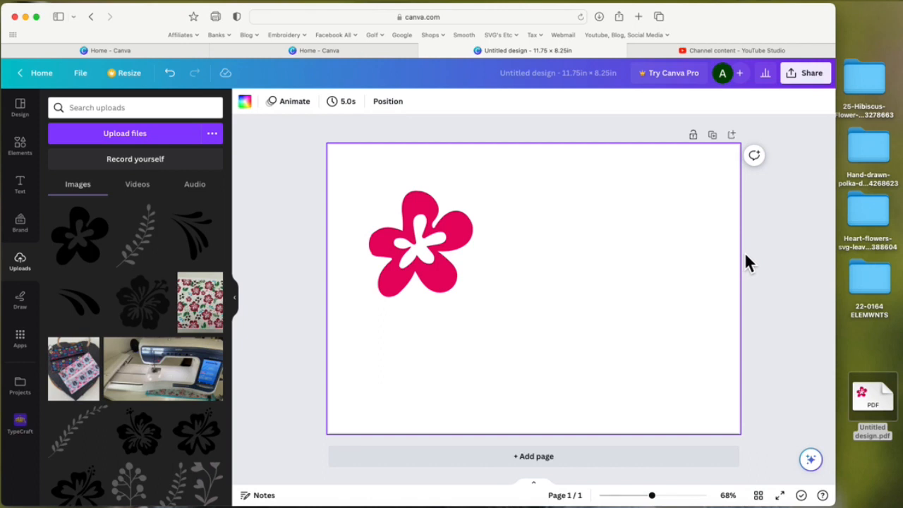
click(445, 224)
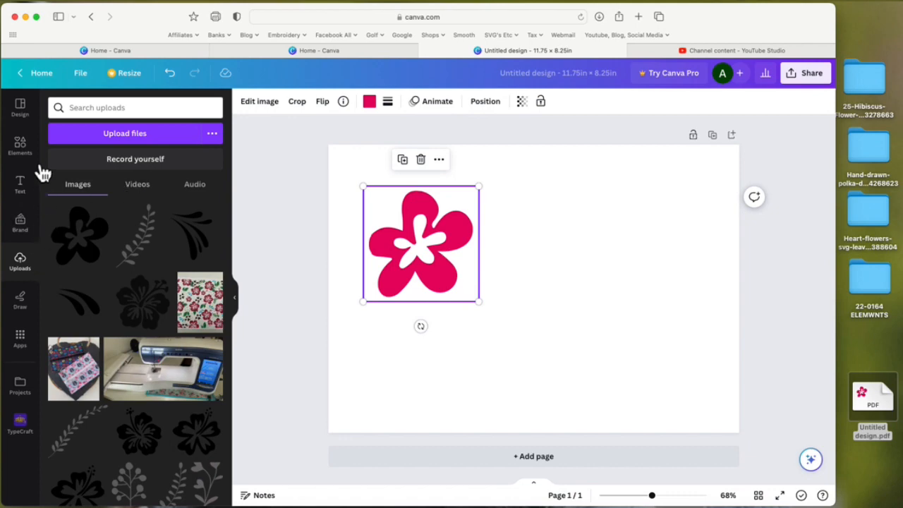
Return to the home page and open the Hibiscus background design from the recent designs
click(44, 76)
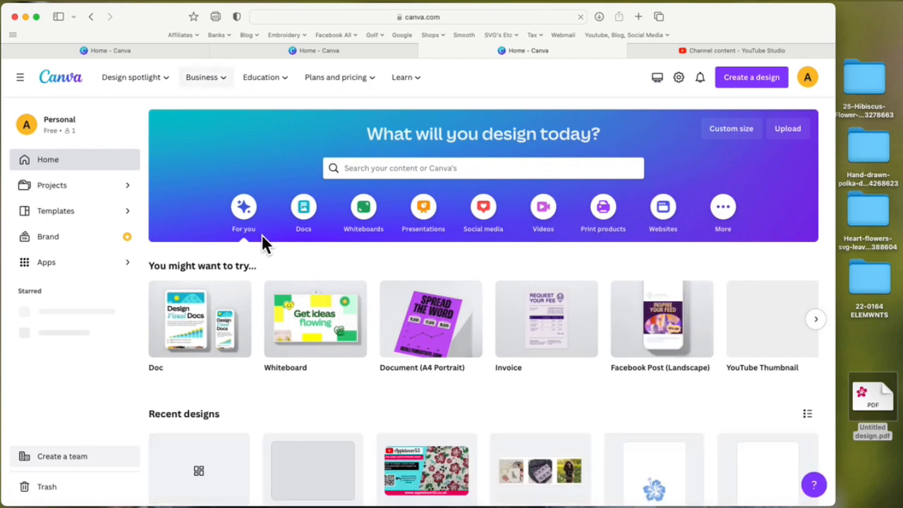
scroll(299, 165, down, 5)
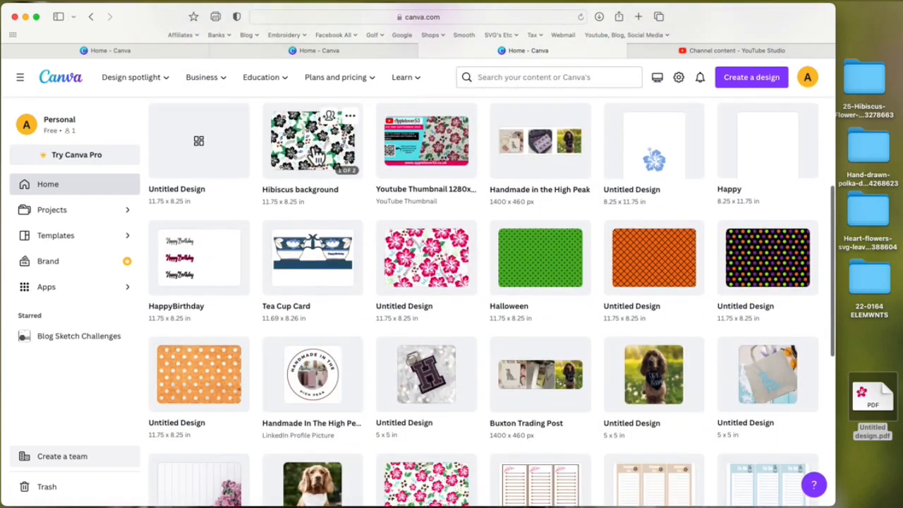
click(305, 153)
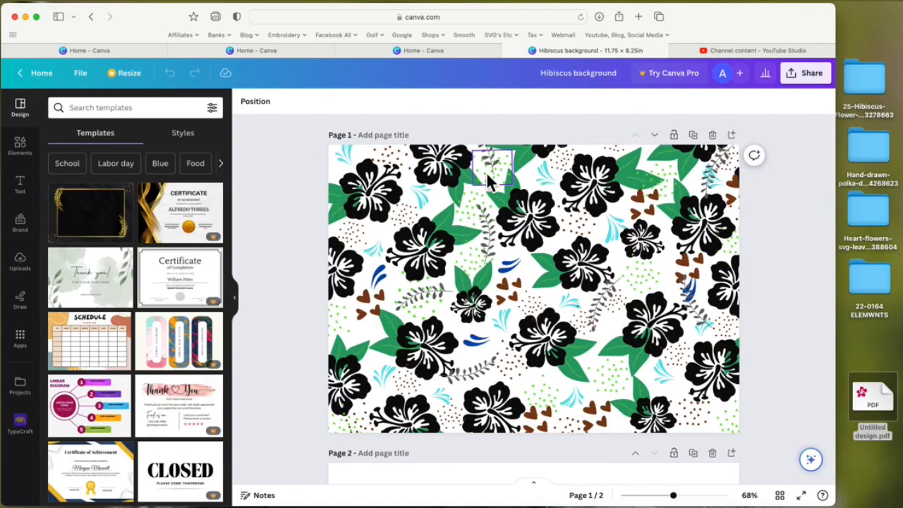
Recolor four black hibiscus flowers in the upper-left part of page 1 with the pink-red brand color
click(456, 173)
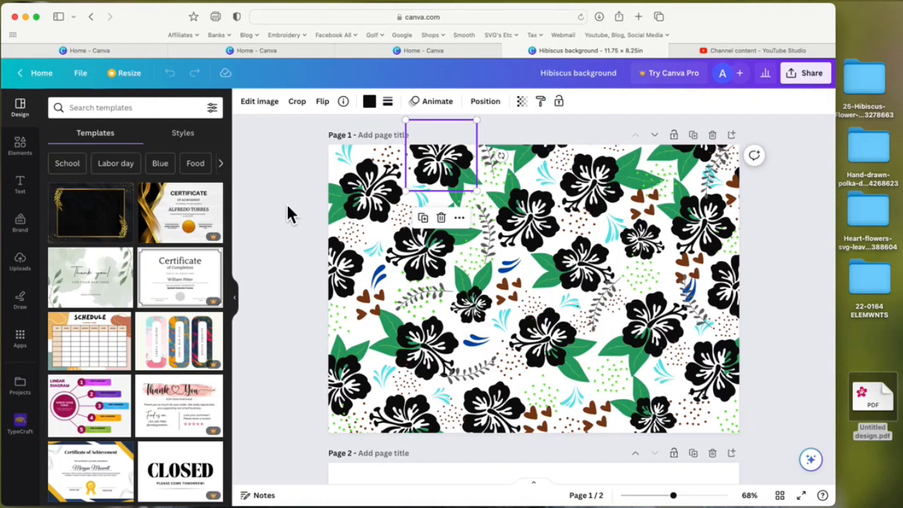
click(371, 102)
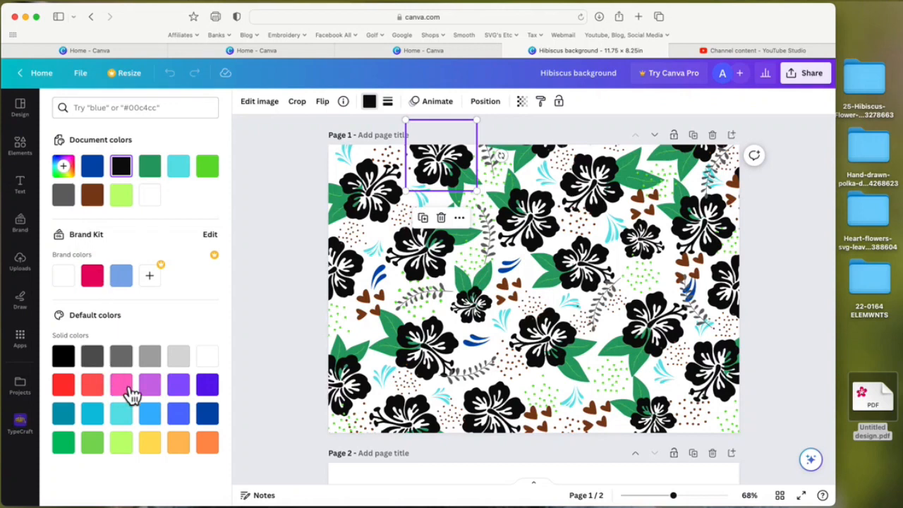
click(96, 273)
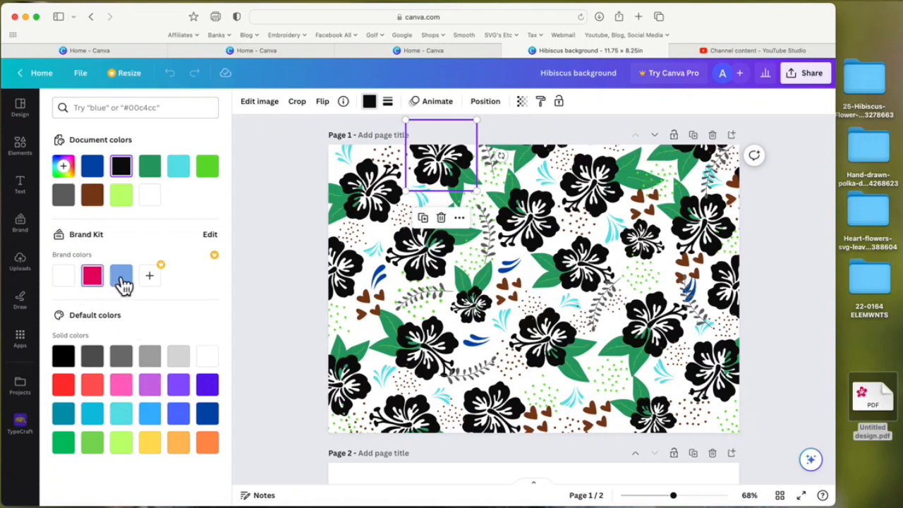
click(401, 206)
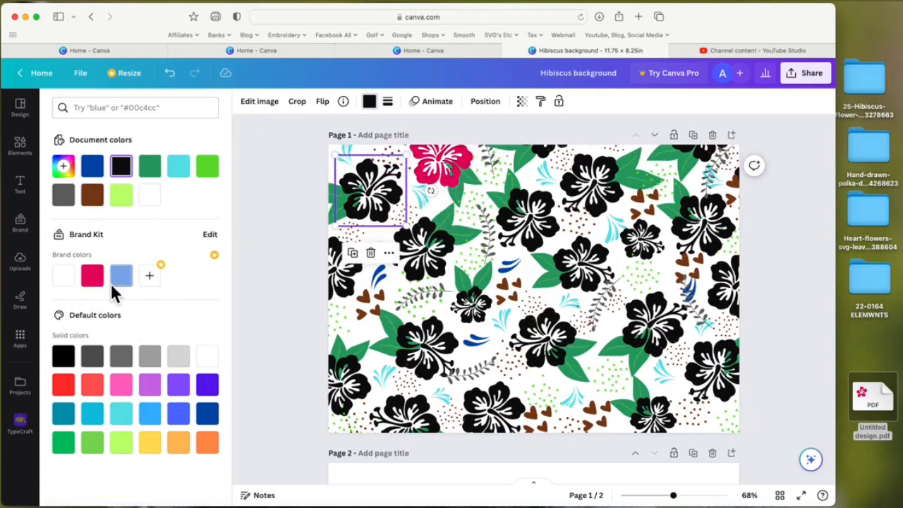
click(103, 281)
click(453, 247)
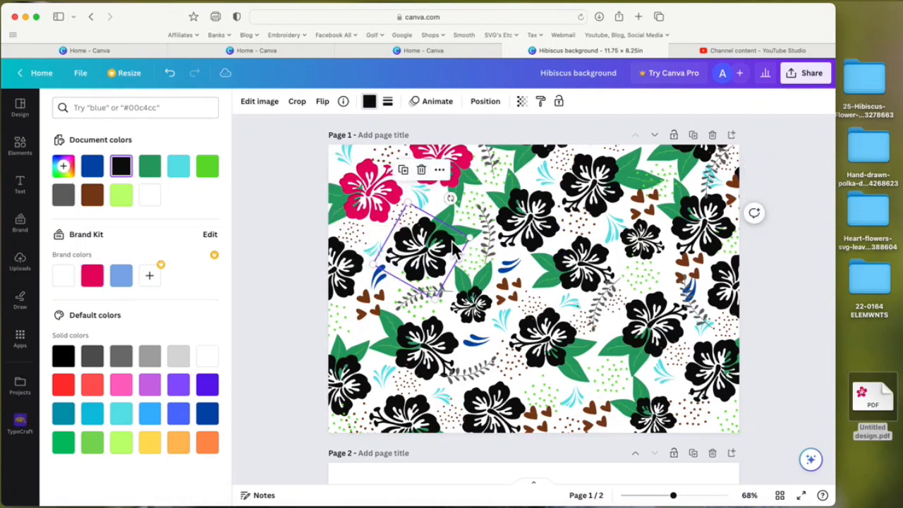
click(92, 275)
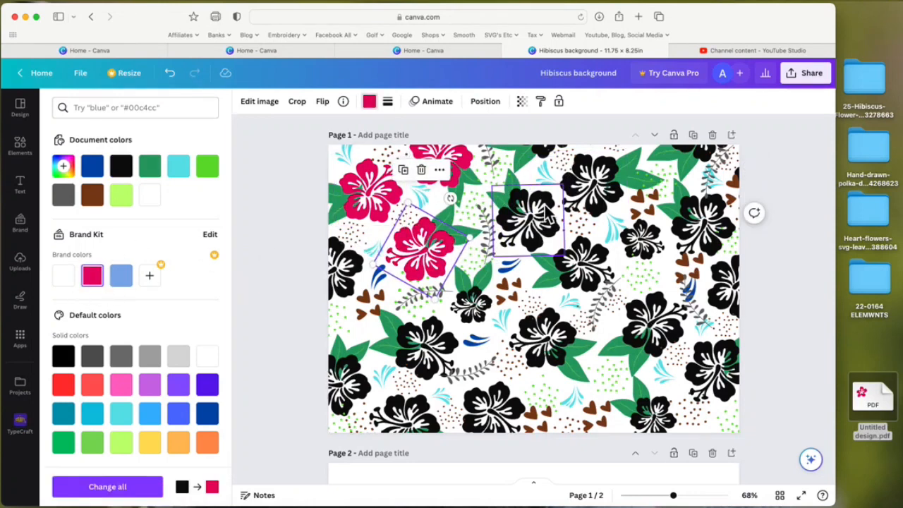
click(529, 218)
click(93, 275)
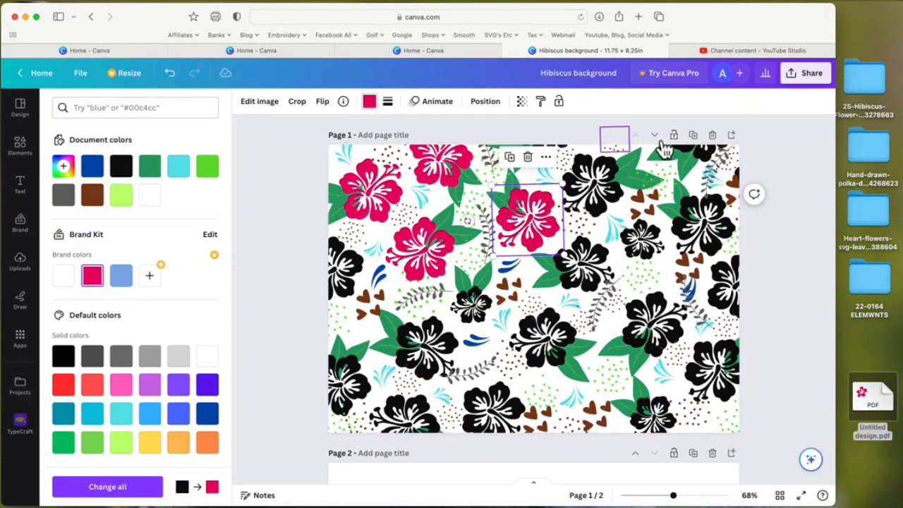
Download all pages of the Hibiscus background design as a PDF Print file
click(814, 78)
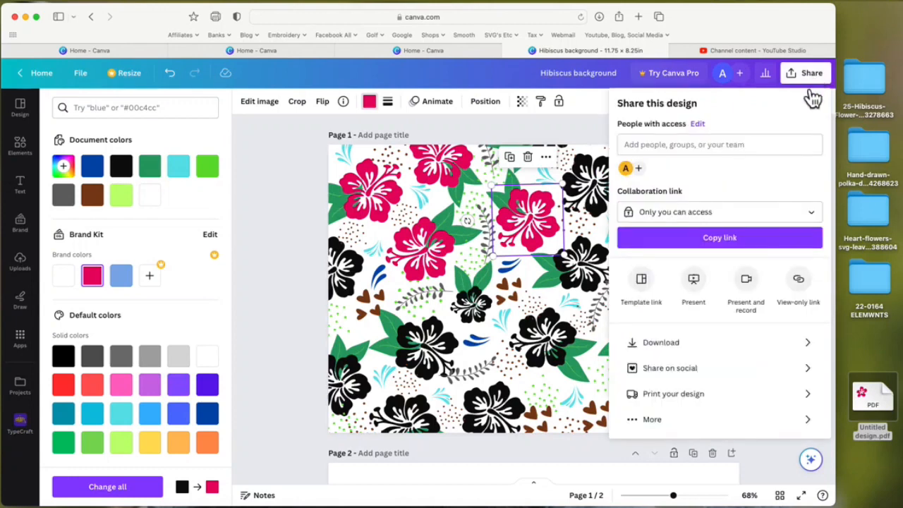
click(632, 346)
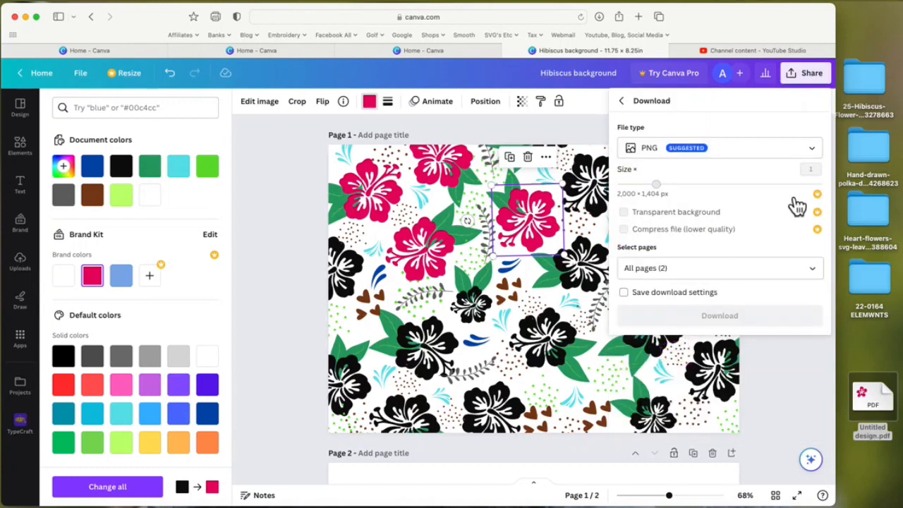
click(811, 149)
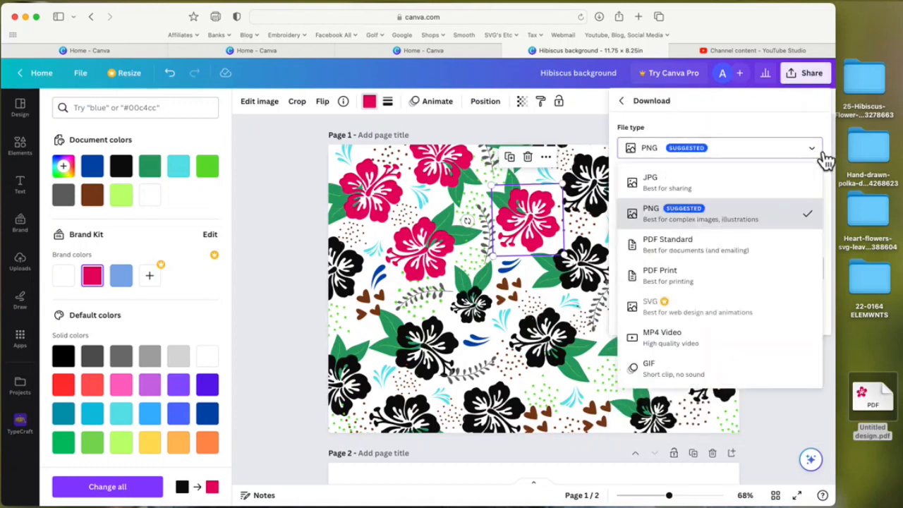
click(674, 285)
click(742, 343)
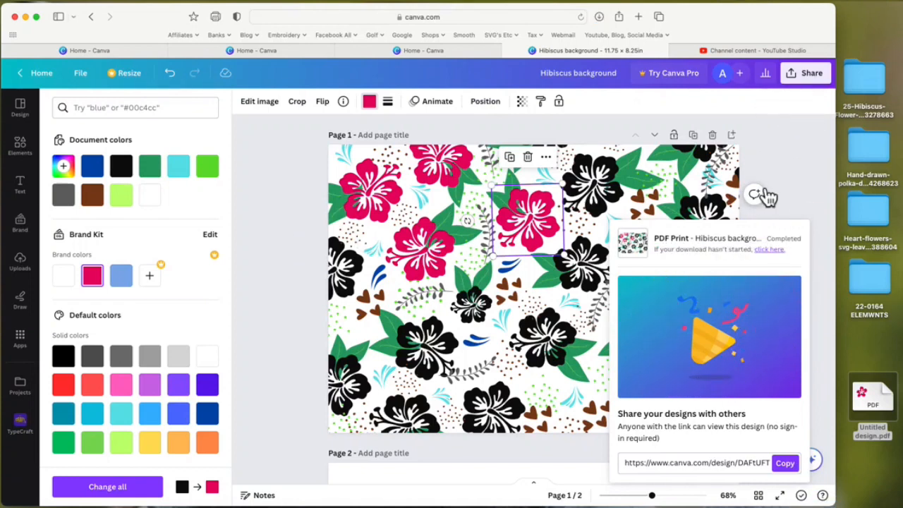
Place the downloaded Hibiscus background.pdf on the desktop, open it to inspect the pages, close it and return to the design
click(891, 218)
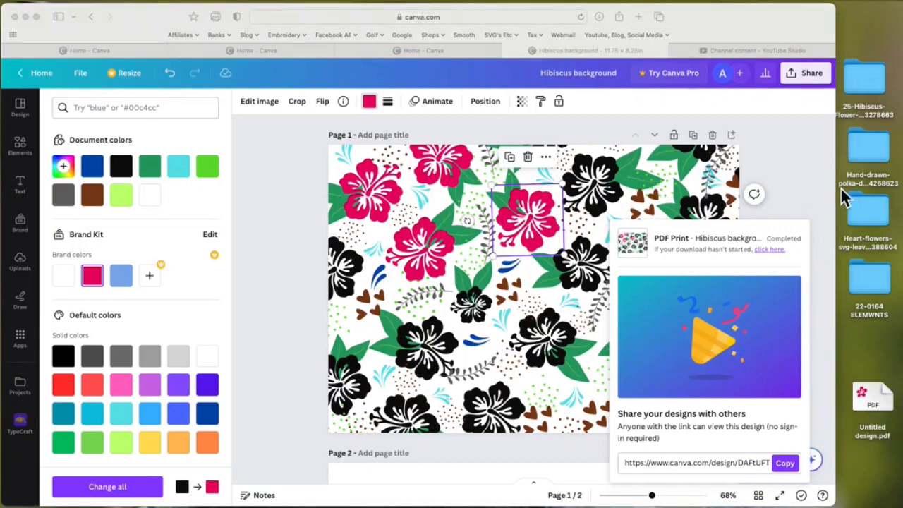
click(838, 506)
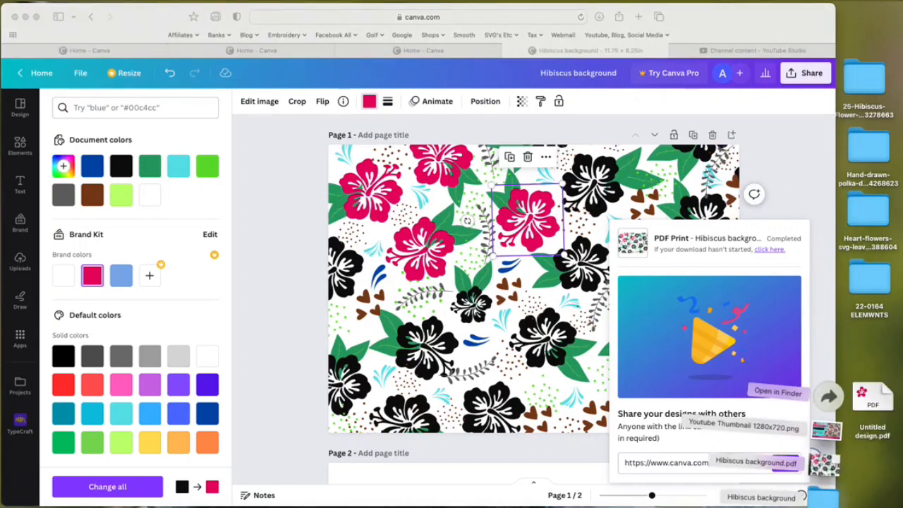
drag(827, 468, 894, 471)
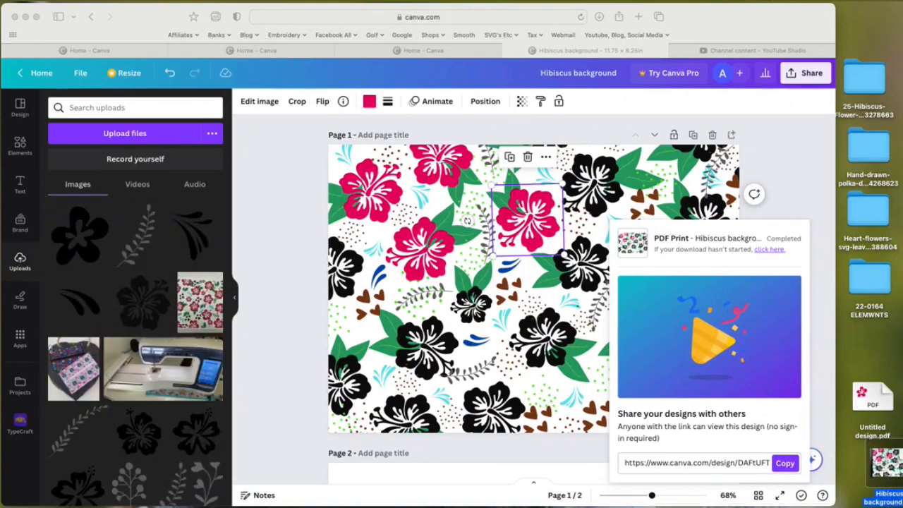
double_click(890, 466)
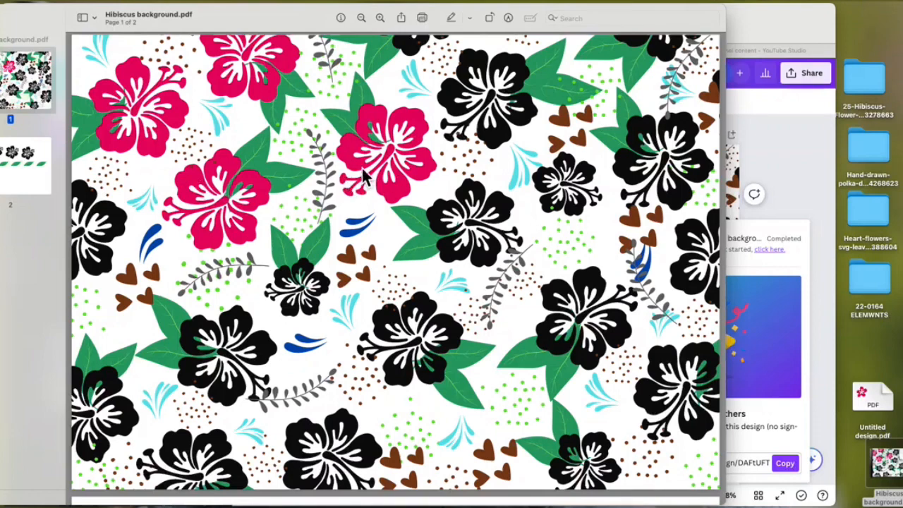
drag(267, 10, 373, 21)
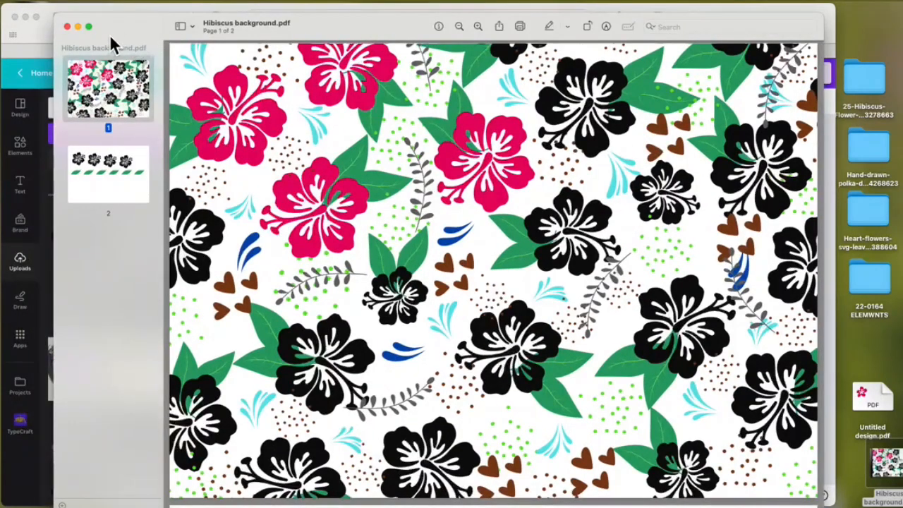
click(67, 26)
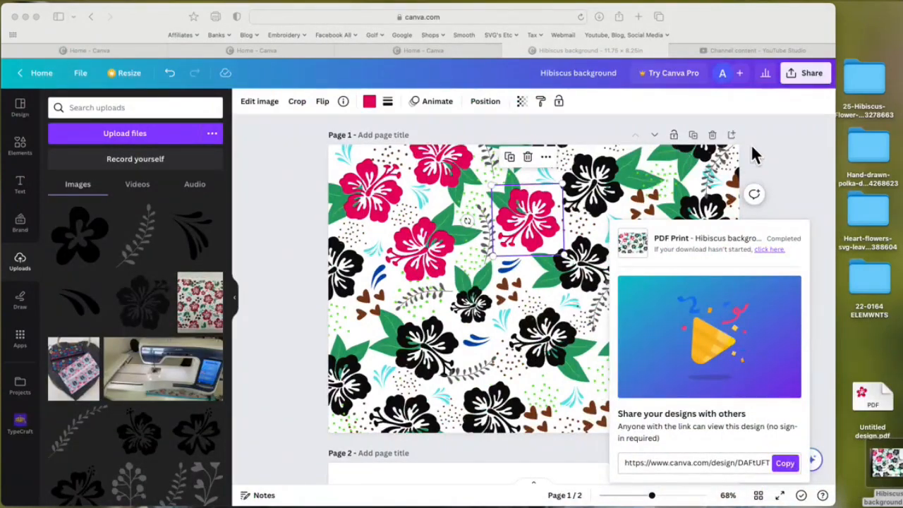
click(295, 203)
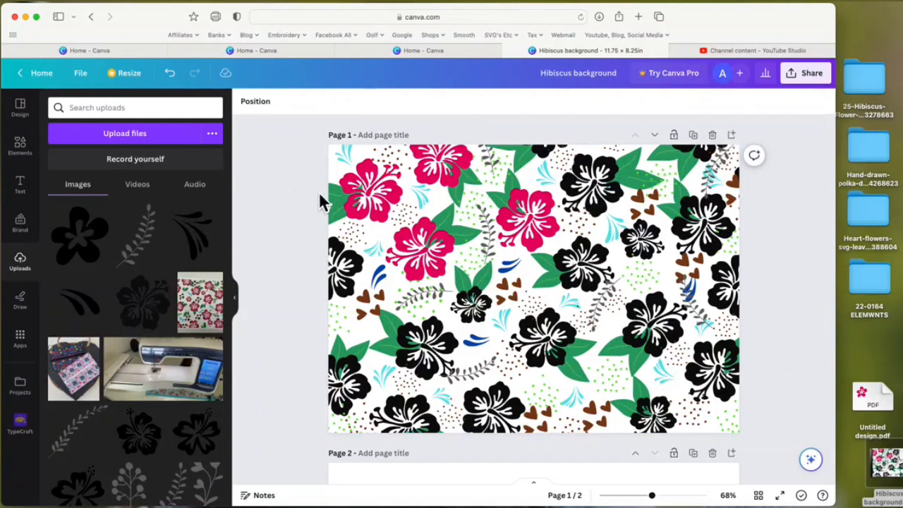
scroll(319, 201, down, 5)
drag(300, 201, 719, 284)
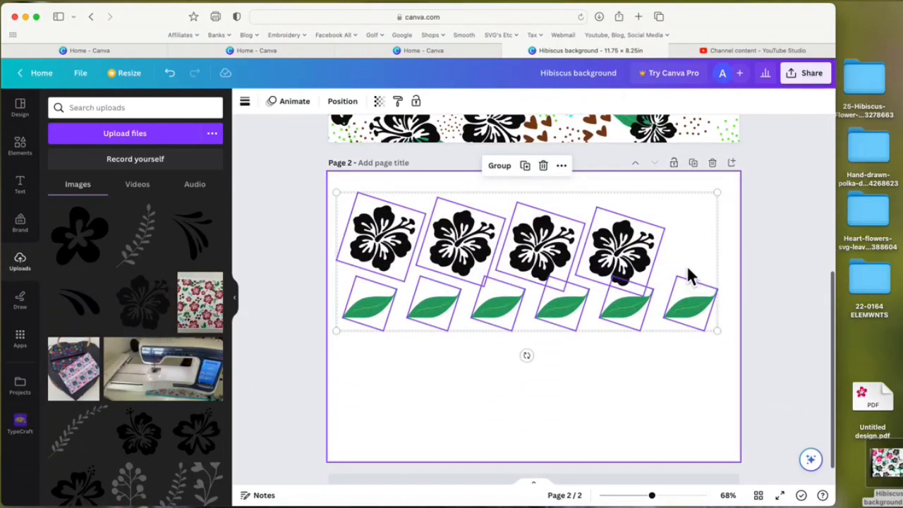
drag(269, 234, 671, 253)
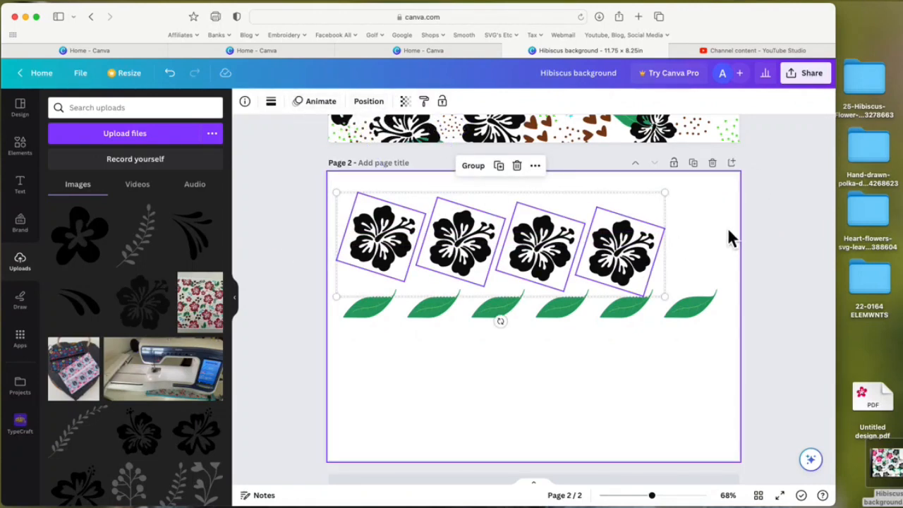
click(775, 230)
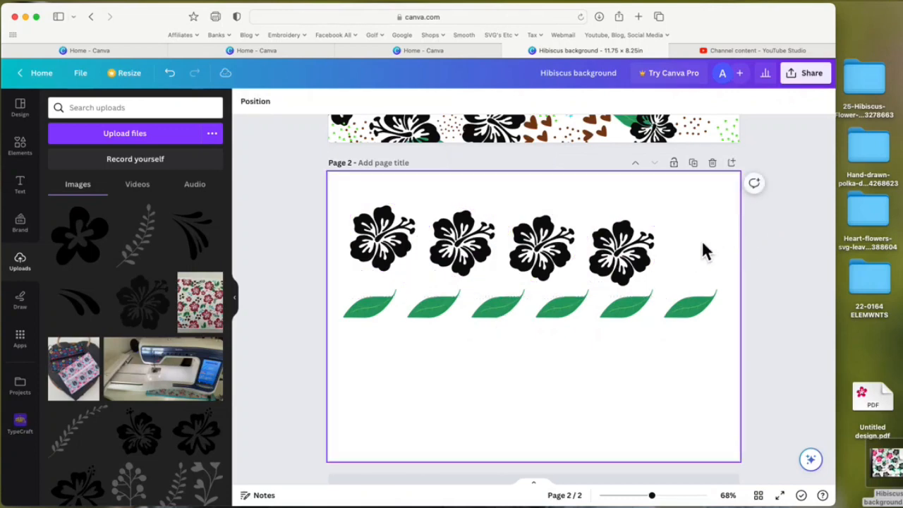
Recolor each of the four black hibiscus flowers on page 2 with the pink-red document color
click(627, 244)
click(368, 101)
click(153, 207)
click(543, 243)
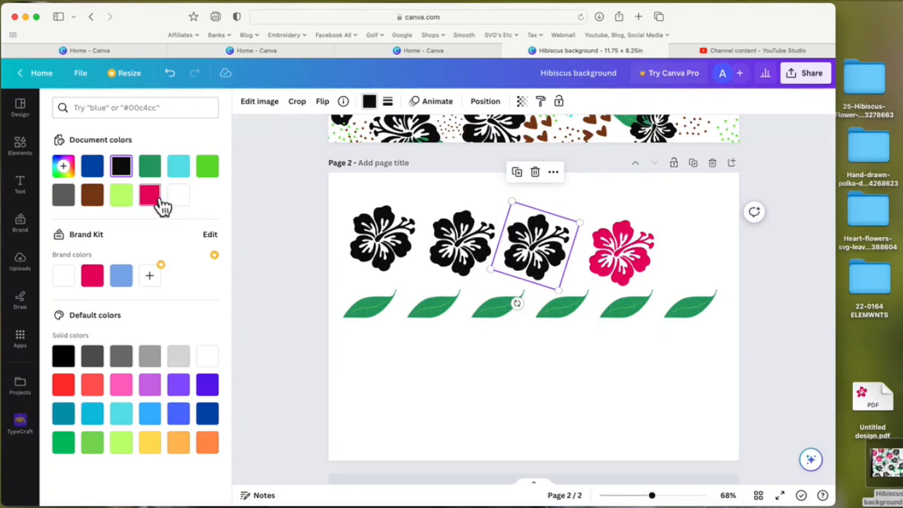
click(160, 202)
click(459, 238)
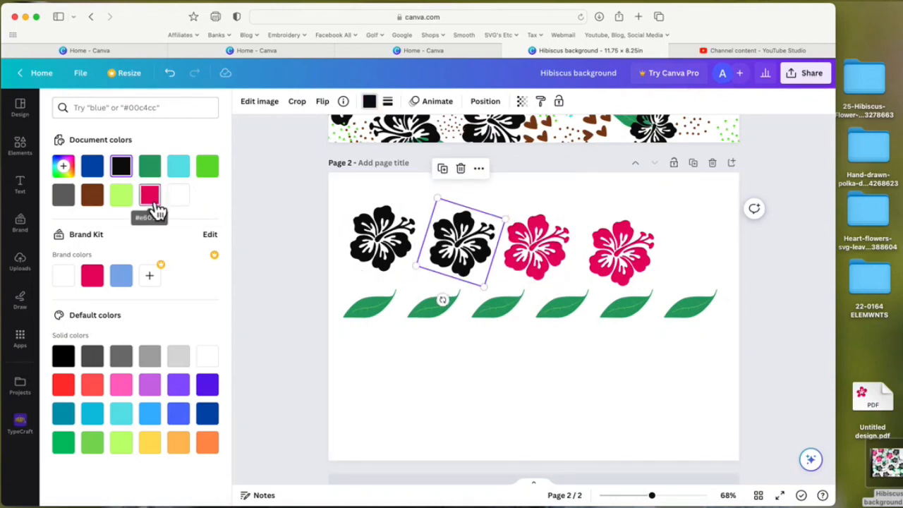
click(156, 207)
click(381, 237)
click(162, 209)
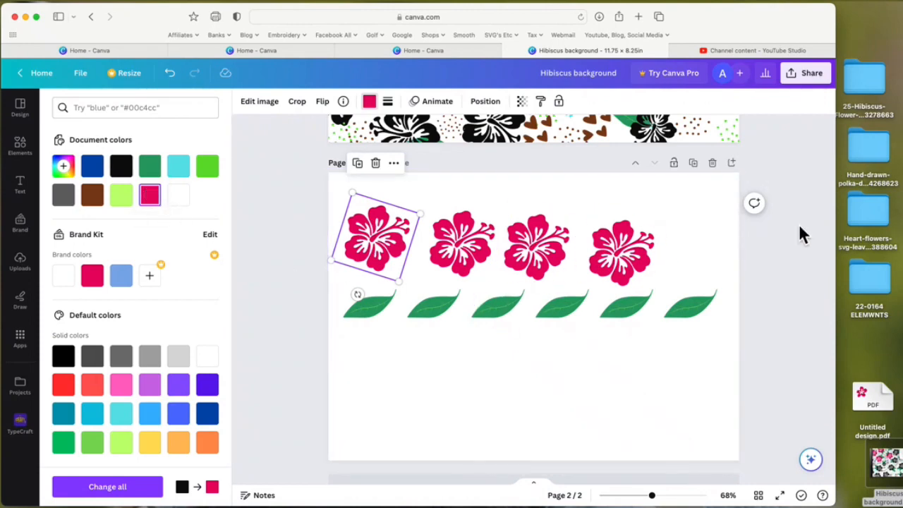
Select the four pink-red hibiscus flowers on page 2 and tidy them up into an evenly spaced, aligned row
click(294, 230)
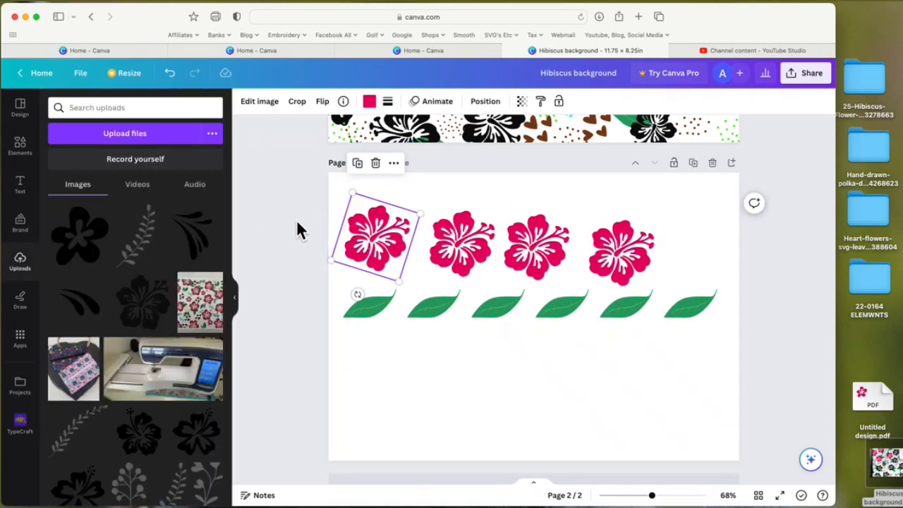
drag(283, 230, 685, 244)
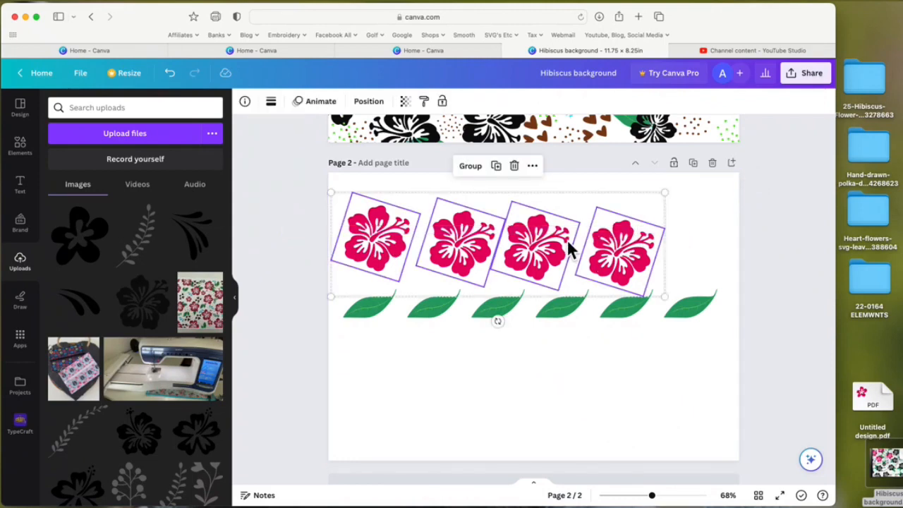
click(374, 104)
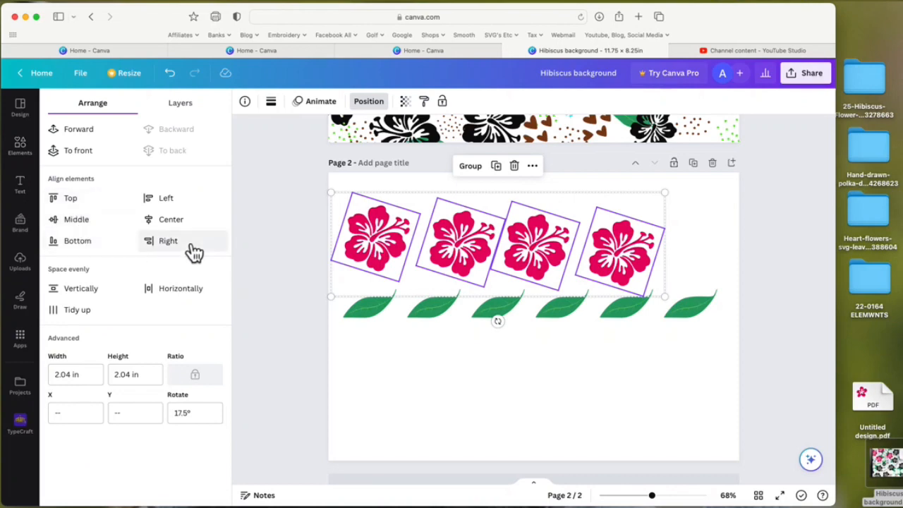
click(77, 313)
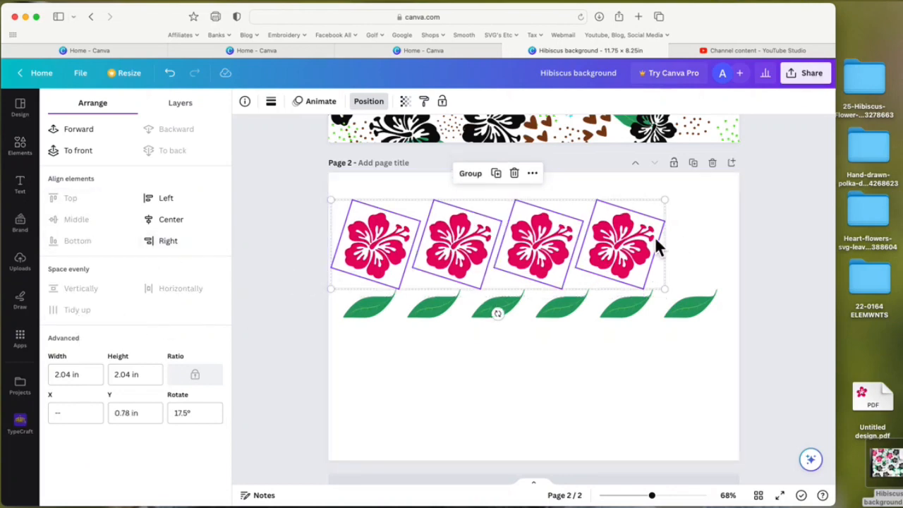
click(273, 258)
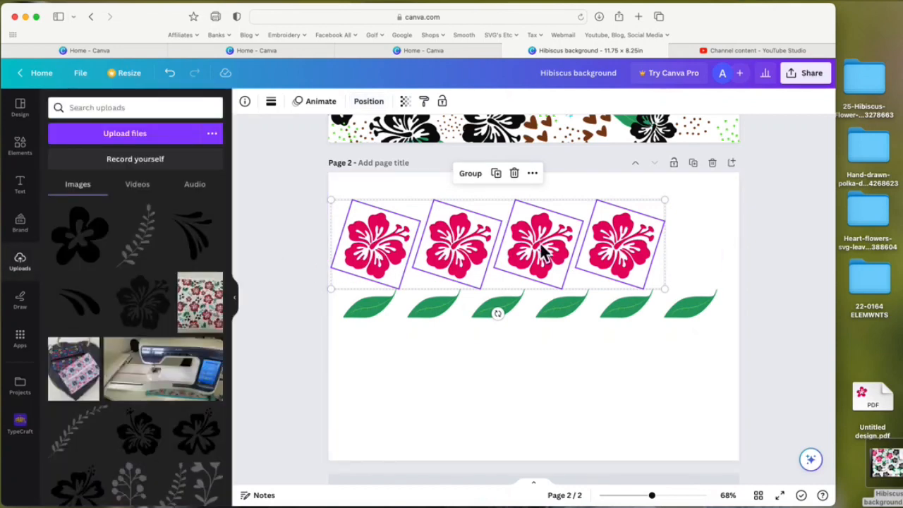
Move the whole row of four hibiscus flowers slightly up, away from the green leaves, and deselect it
click(711, 251)
click(783, 240)
drag(292, 233, 720, 258)
drag(631, 262, 640, 242)
click(291, 279)
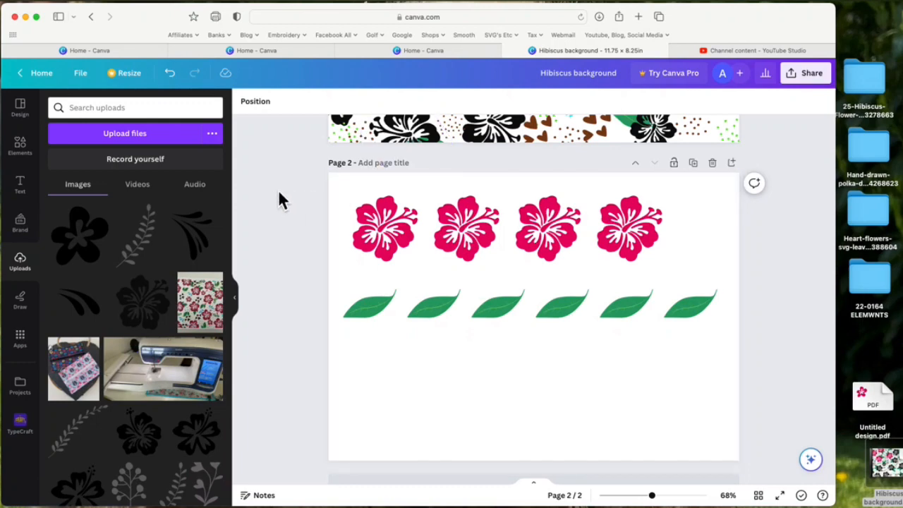
Browse the design elements down to the frames and add a blank third page after page 2
scroll(278, 197, up, 8)
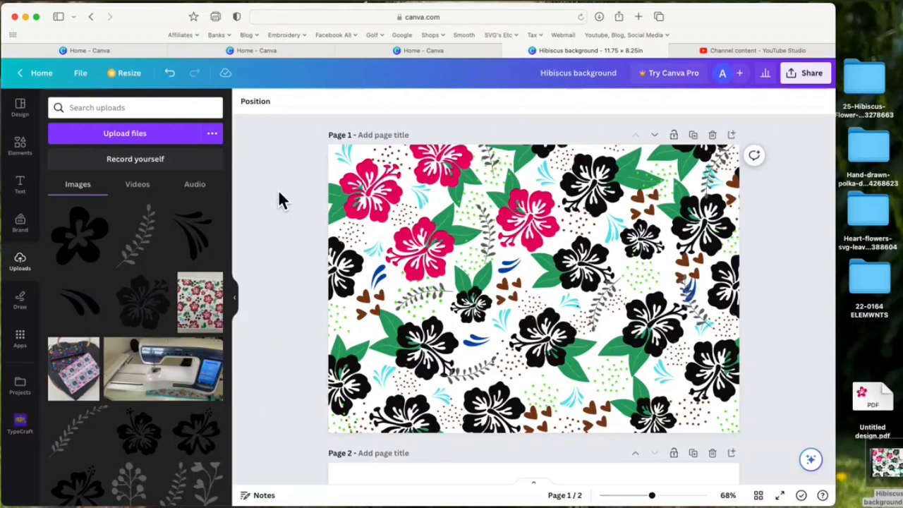
click(28, 146)
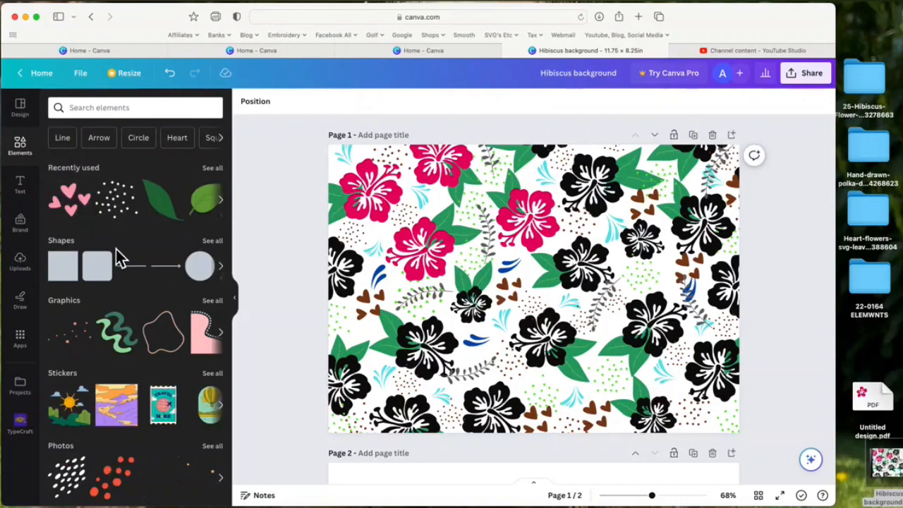
scroll(117, 251, down, 15)
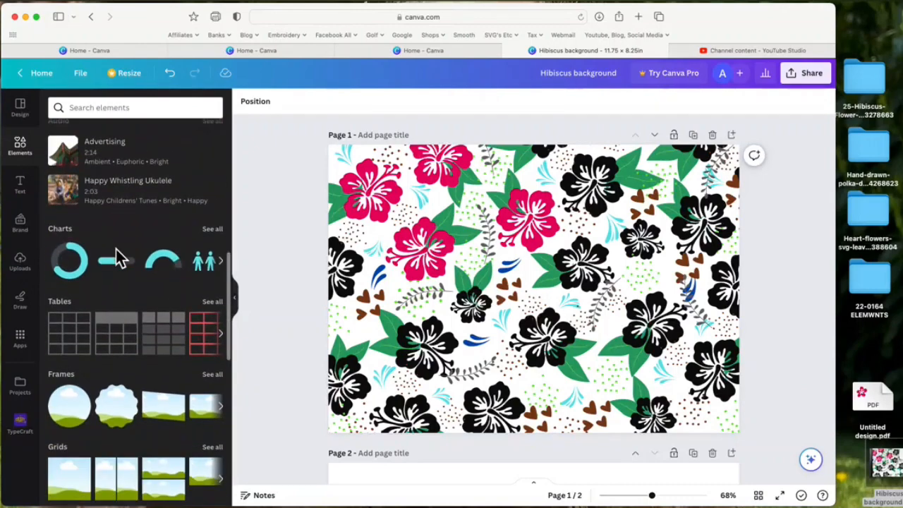
scroll(123, 261, up, 10)
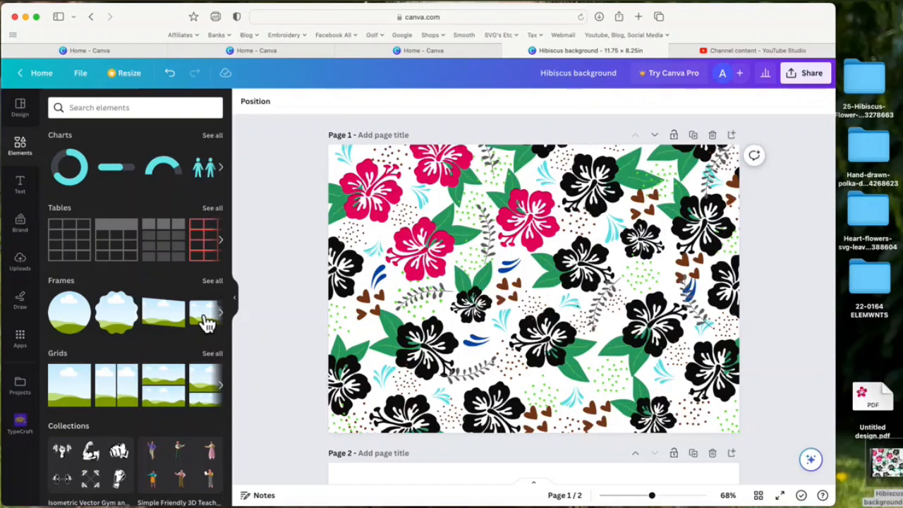
scroll(517, 280, down, 5)
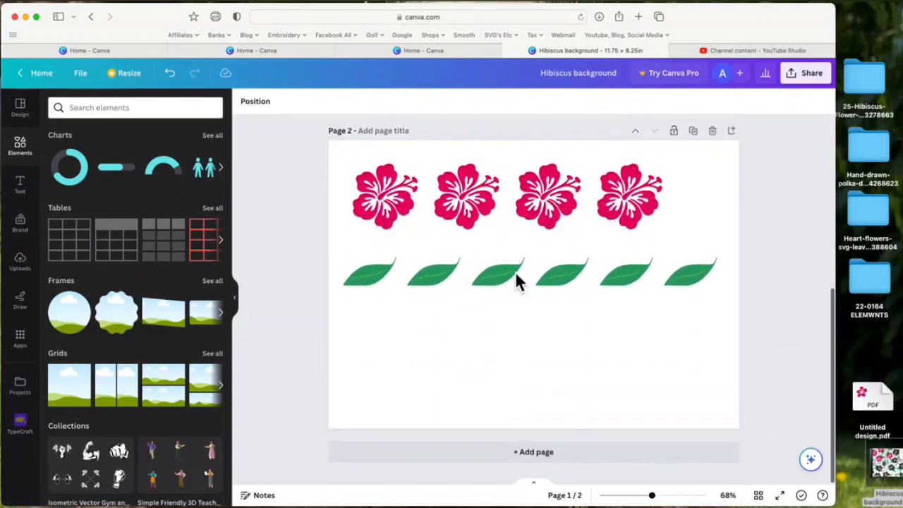
click(547, 466)
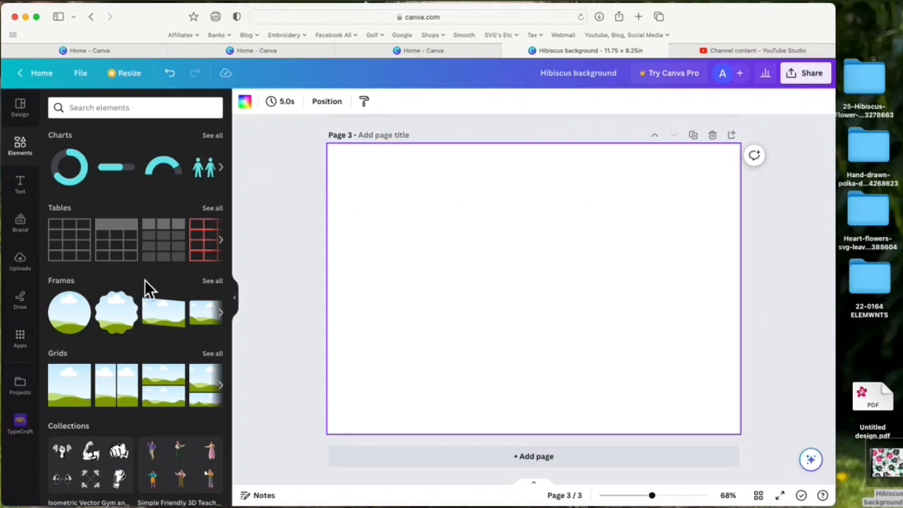
Add the scalloped circle frame to page 3, enlarge it to fill most of the page height, and center it vertically
click(221, 286)
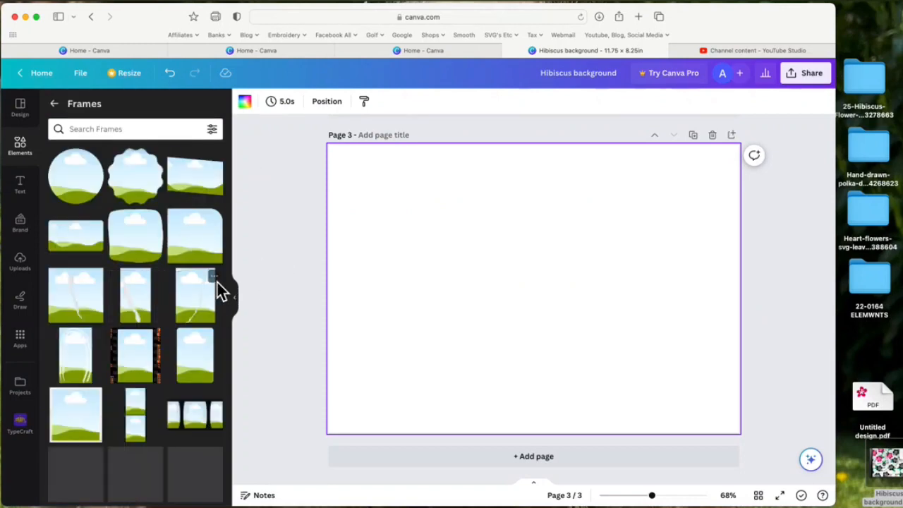
drag(127, 191, 465, 247)
drag(593, 356, 716, 398)
drag(624, 388, 577, 348)
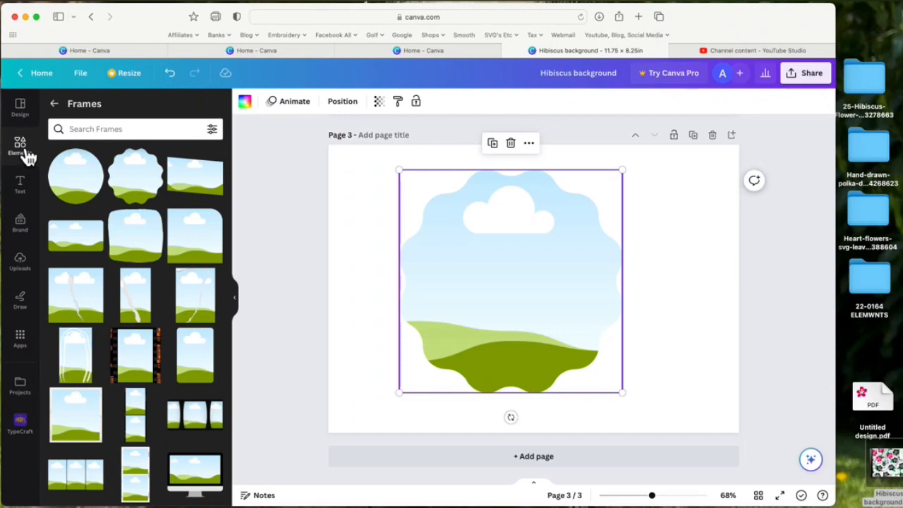
Browse the uploaded images and try to put the bird with the red Santa hat into the scalloped frame on page 3
click(28, 270)
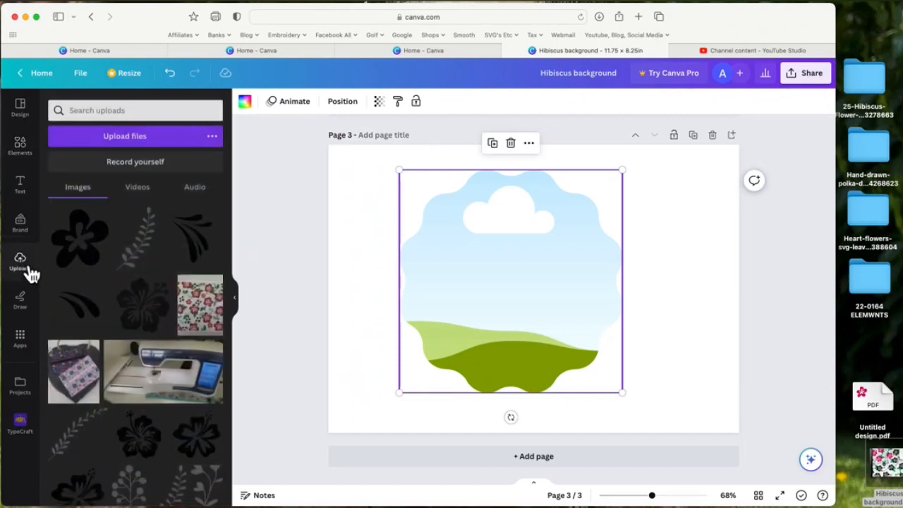
scroll(143, 270, down, 10)
scroll(143, 270, down, 10)
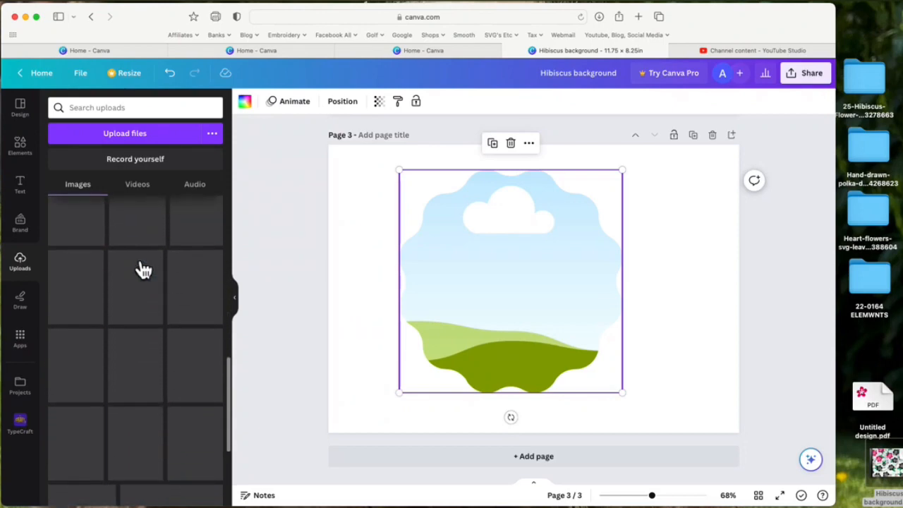
scroll(141, 268, down, 3)
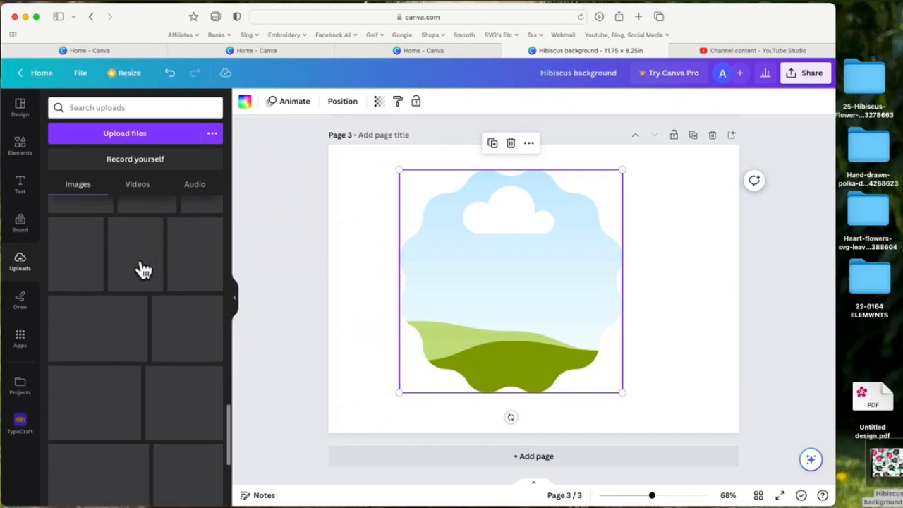
scroll(139, 266, down, 10)
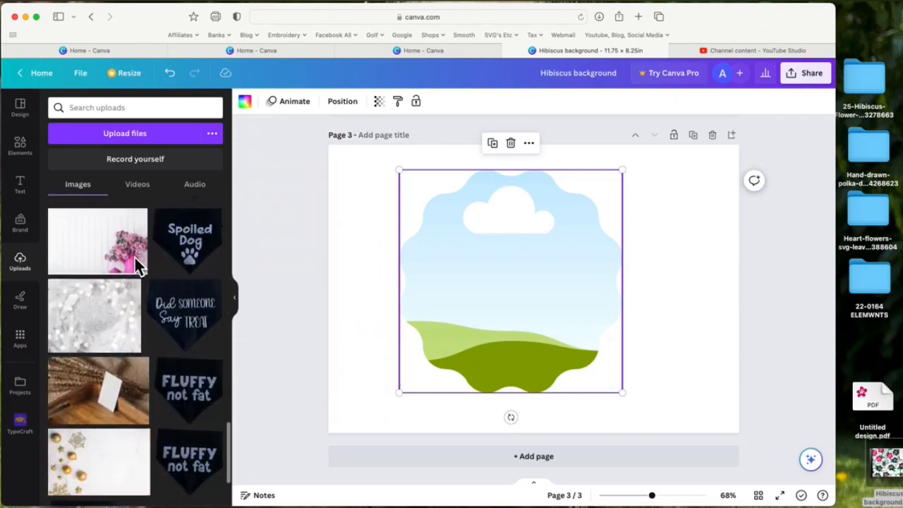
scroll(134, 257, down, 5)
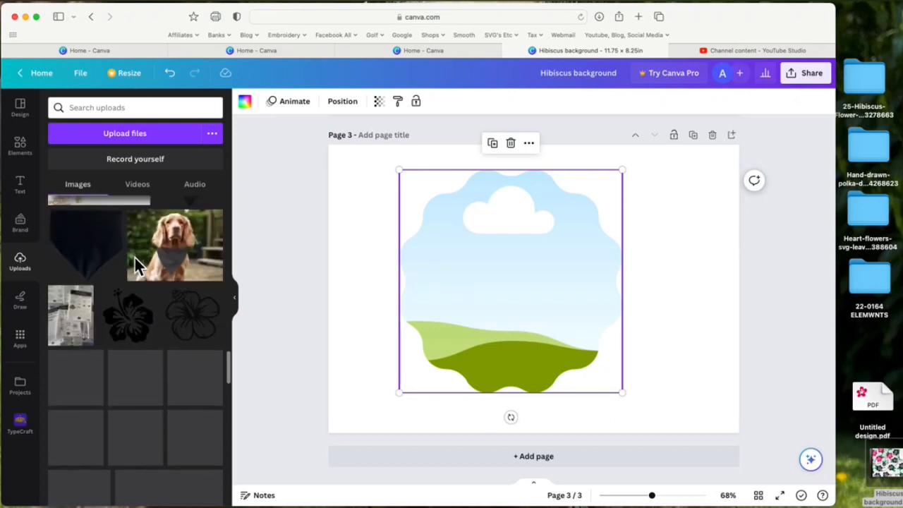
scroll(135, 257, down, 10)
scroll(143, 270, up, 1)
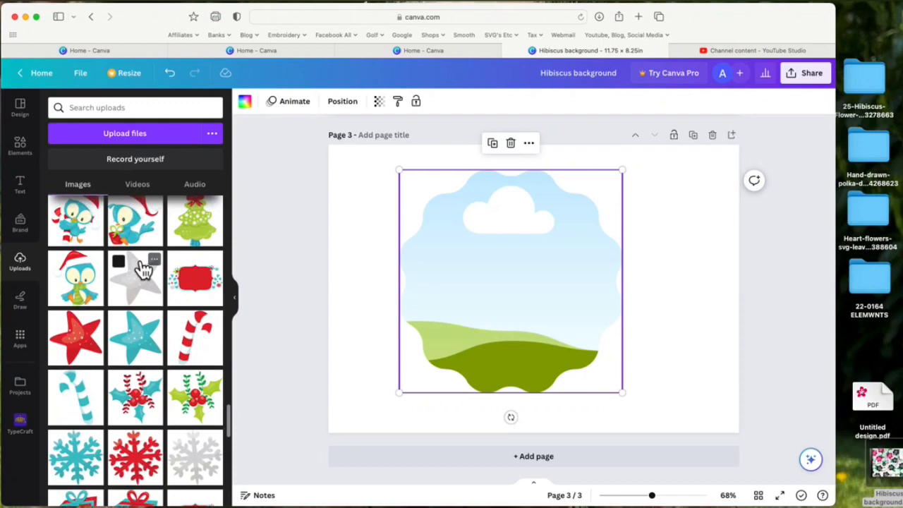
scroll(169, 272, up, 2)
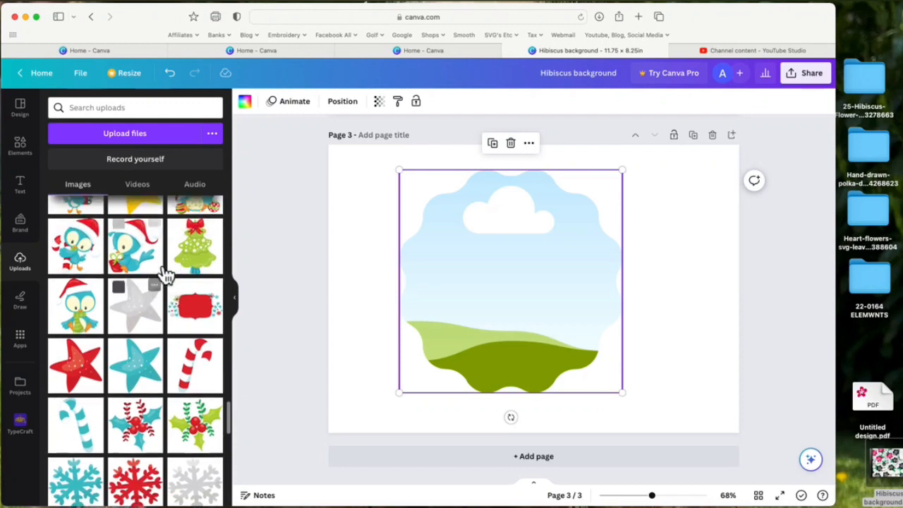
click(92, 319)
drag(515, 287, 486, 280)
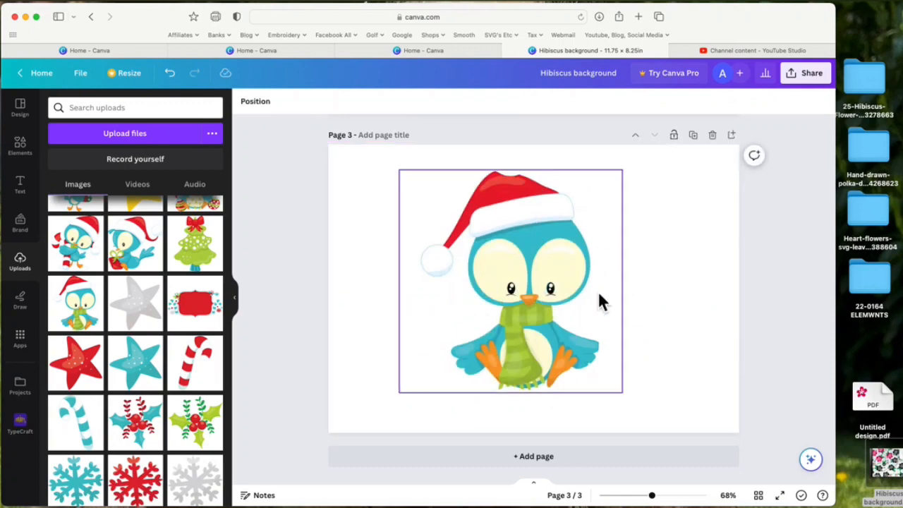
click(550, 282)
drag(532, 277, 562, 272)
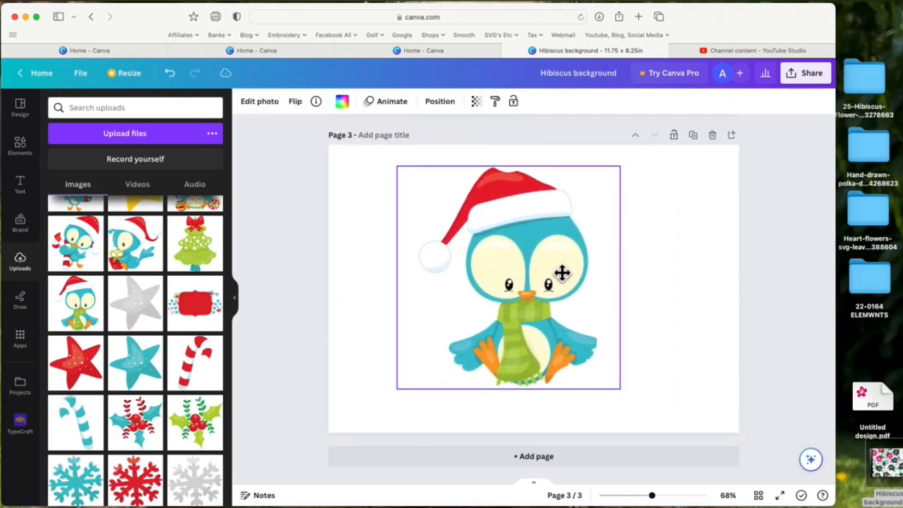
Undo the last attempts to place the Santa-hat bird in the scalloped frame
click(170, 74)
click(172, 75)
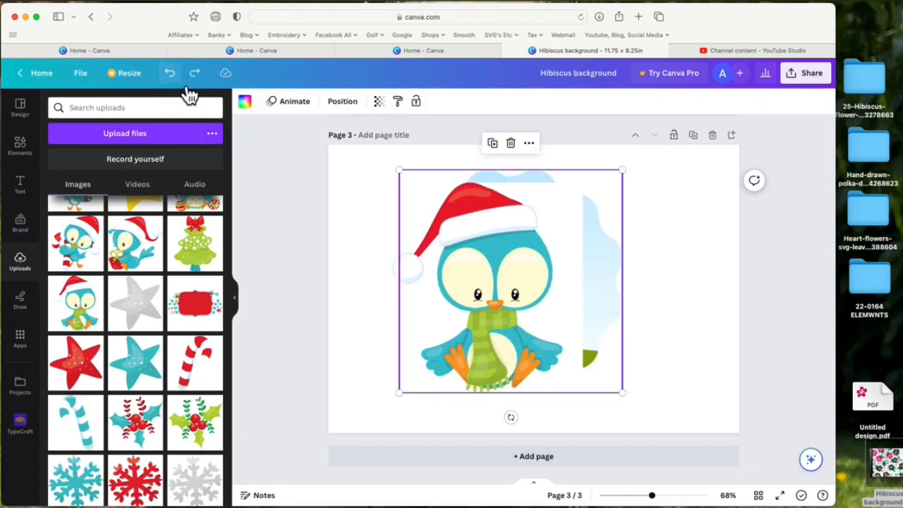
click(172, 75)
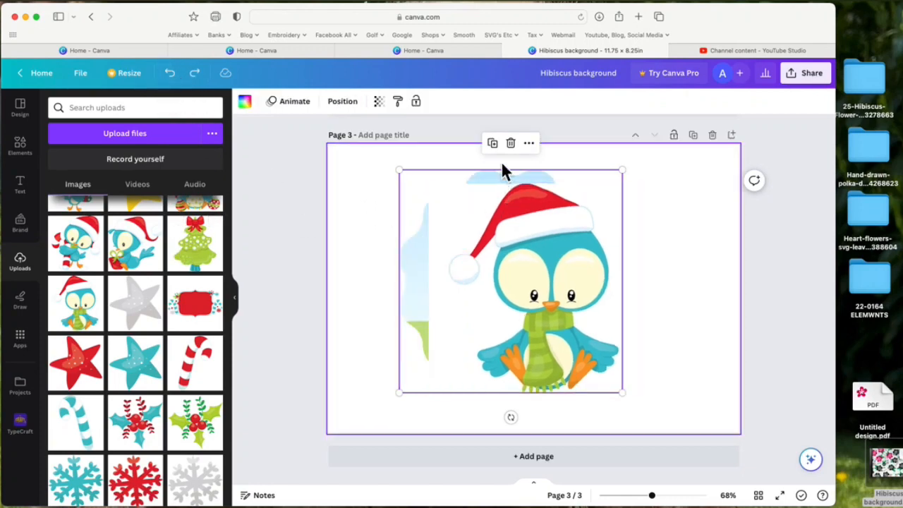
Delete the scalloped frame and the Santa-hat bird image from page 3
click(510, 143)
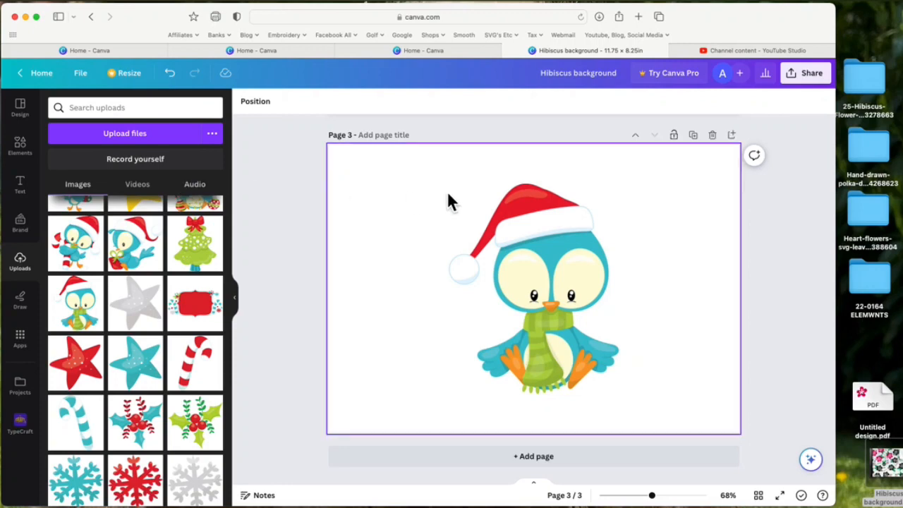
click(482, 224)
click(534, 157)
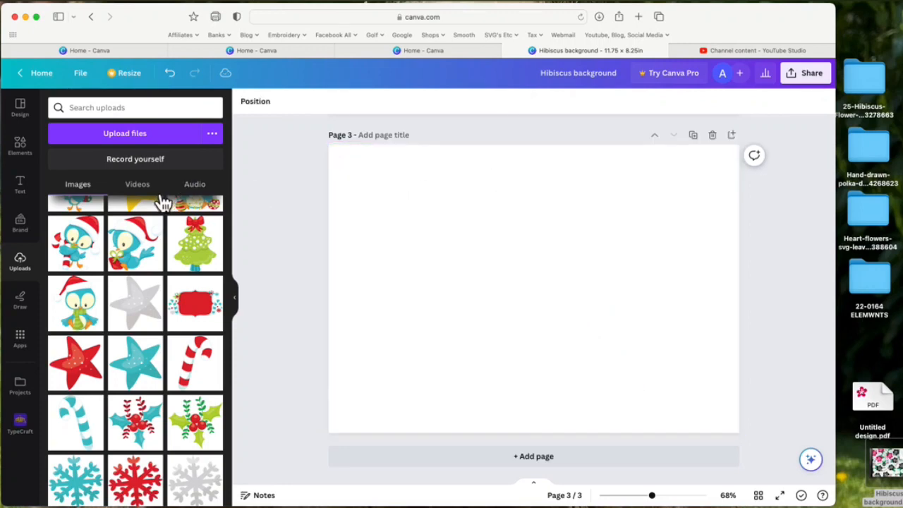
Add the scalloped circle frame to page 3 again, enlarge it to most of the page height, and move it near the page center
click(30, 156)
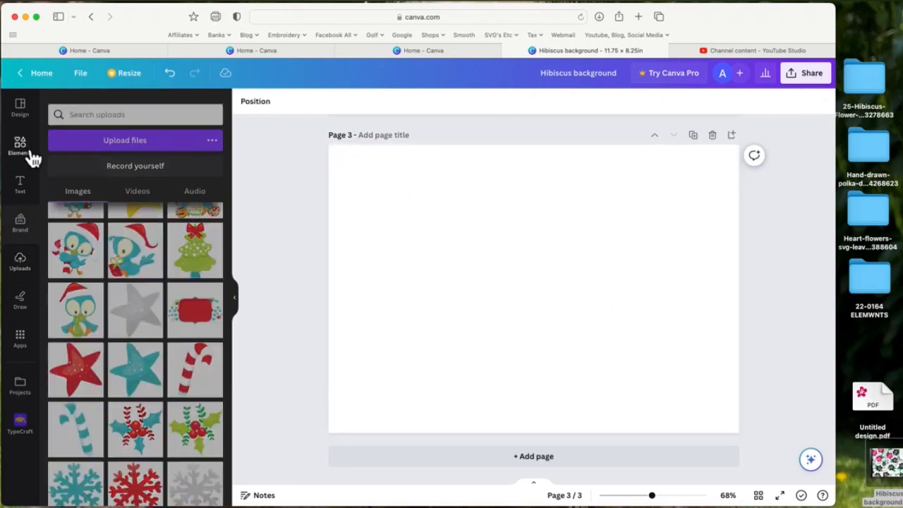
drag(151, 180, 469, 252)
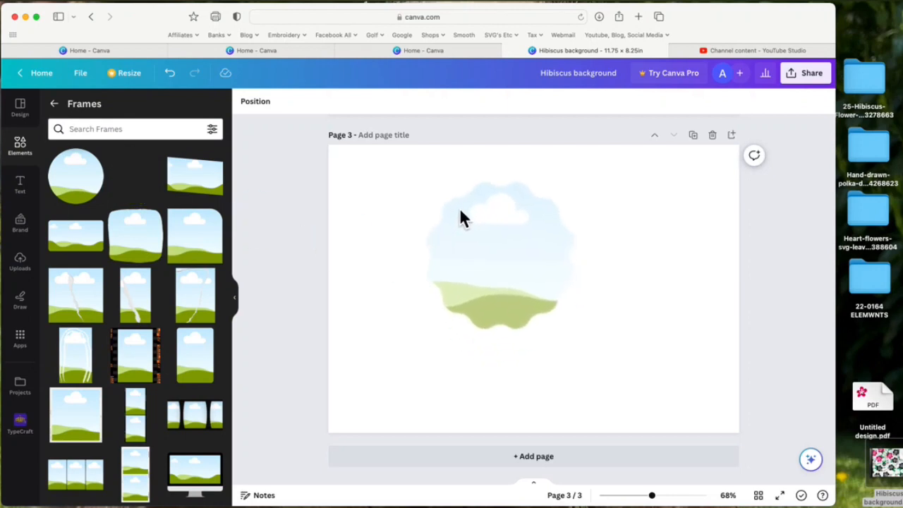
drag(575, 327, 641, 395)
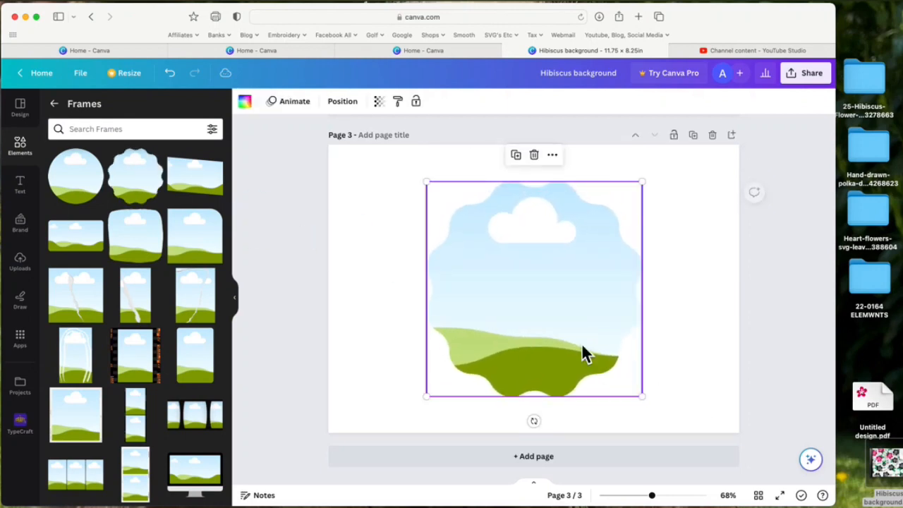
drag(596, 369, 550, 322)
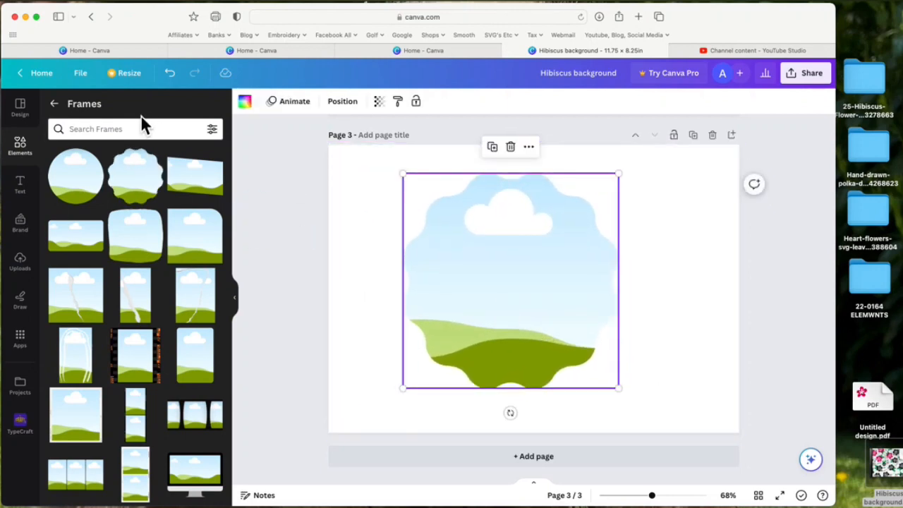
Fill the scalloped frame with the uploaded red pattern of white snowflakes and deselect it
click(30, 160)
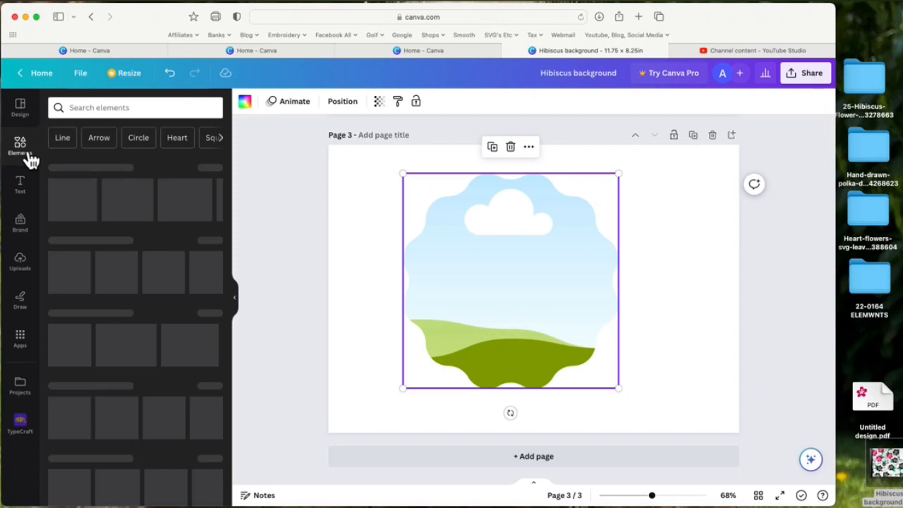
click(30, 269)
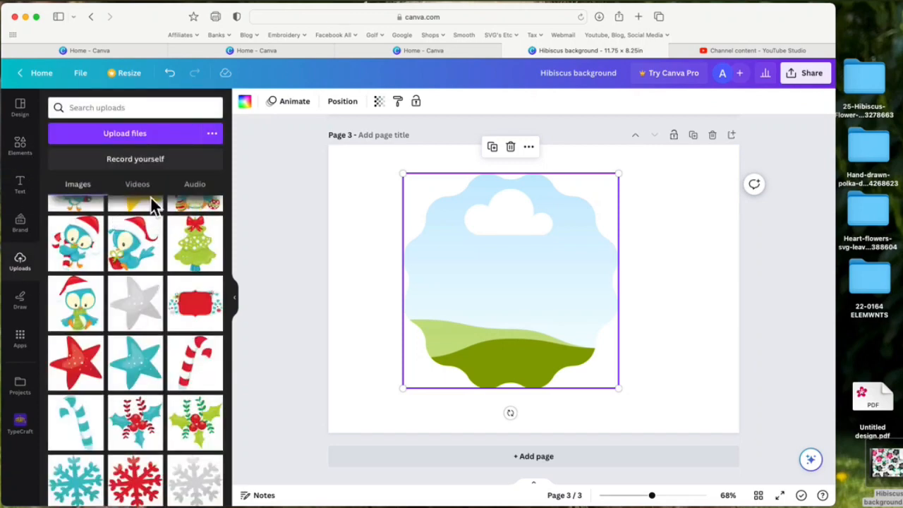
scroll(124, 289, down, 5)
scroll(124, 289, down, 5)
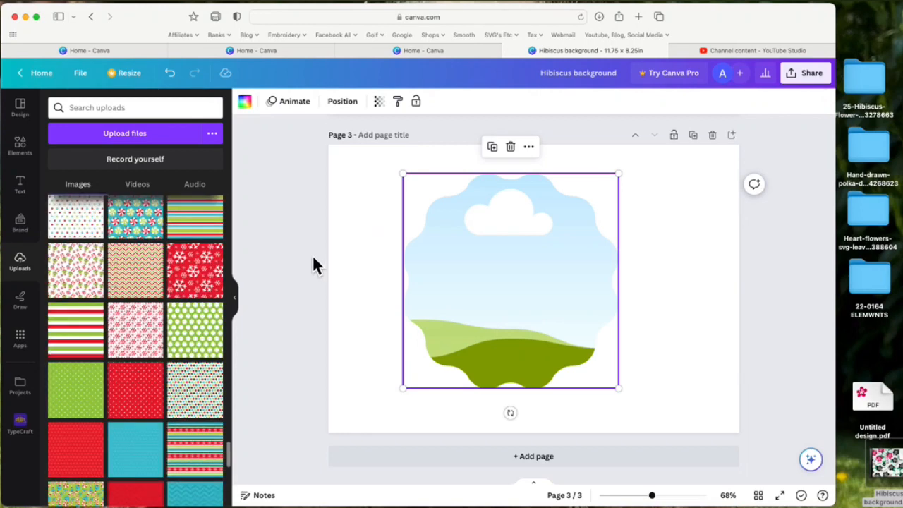
drag(210, 275, 520, 253)
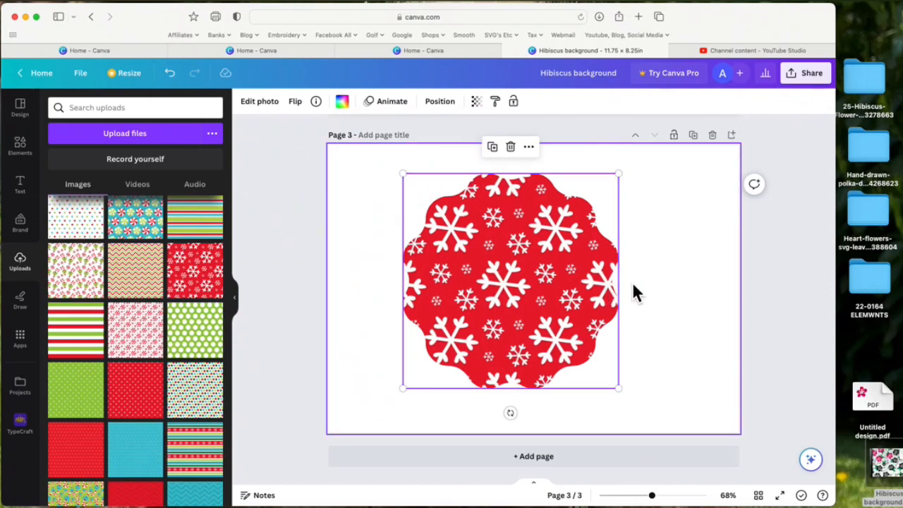
click(390, 236)
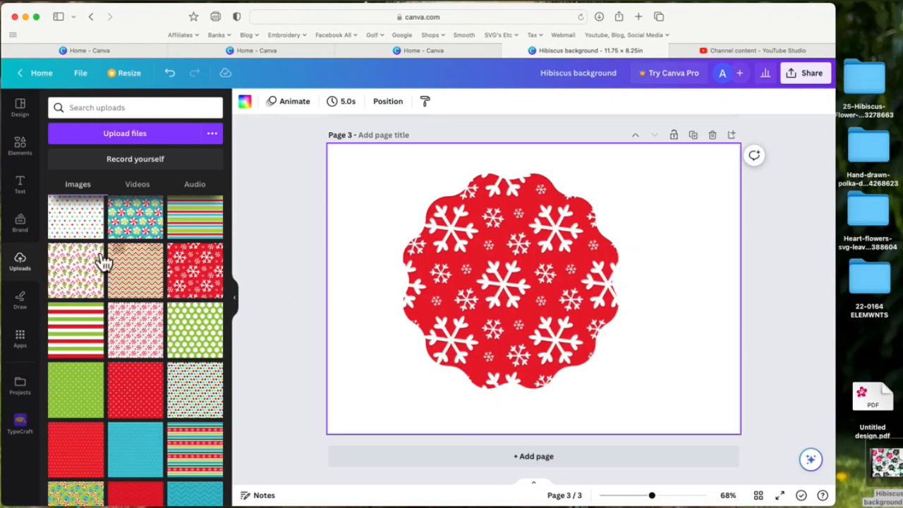
Replace the snowflake pattern in the scalloped frame with the uploaded photo of the dog in a flowery meadow, and deselect it
click(30, 277)
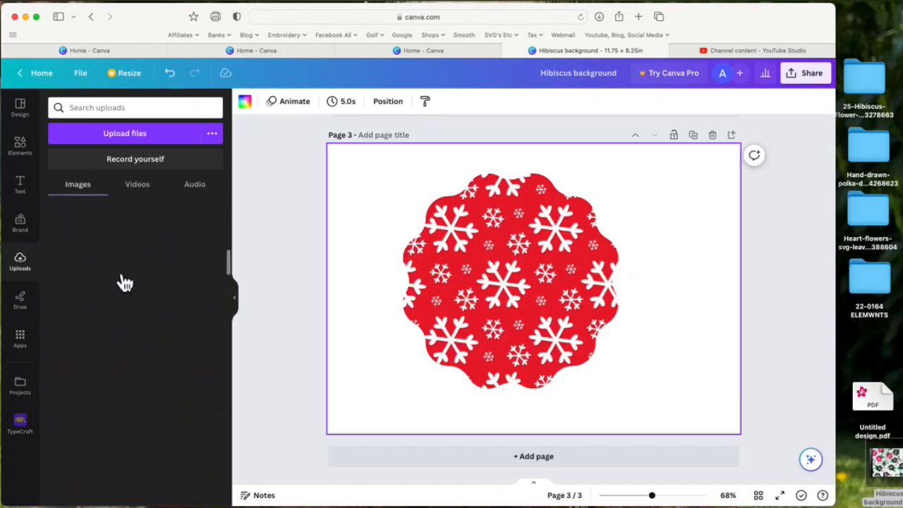
scroll(125, 282, down, 5)
scroll(125, 282, down, 8)
scroll(126, 297, up, 3)
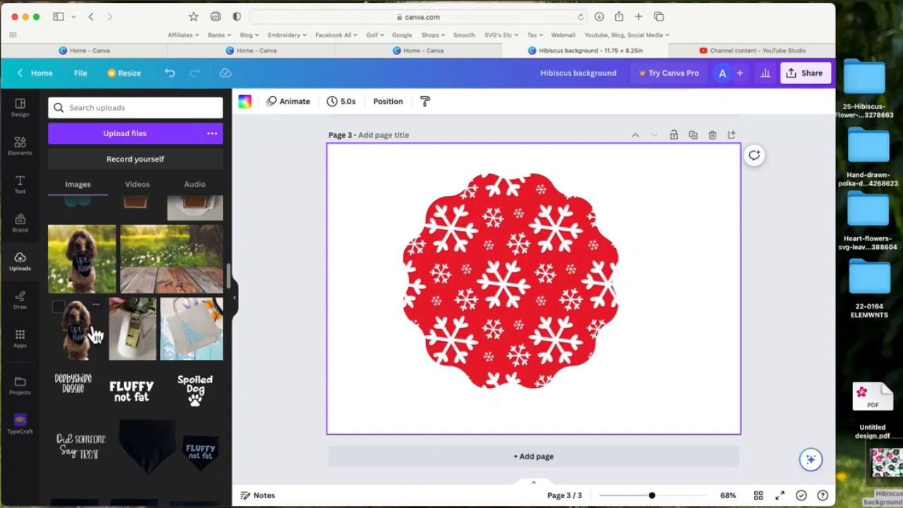
click(95, 266)
mouse_move(547, 296)
mouse_down()
mouse_move(516, 286)
mouse_move(537, 292)
mouse_up()
click(711, 314)
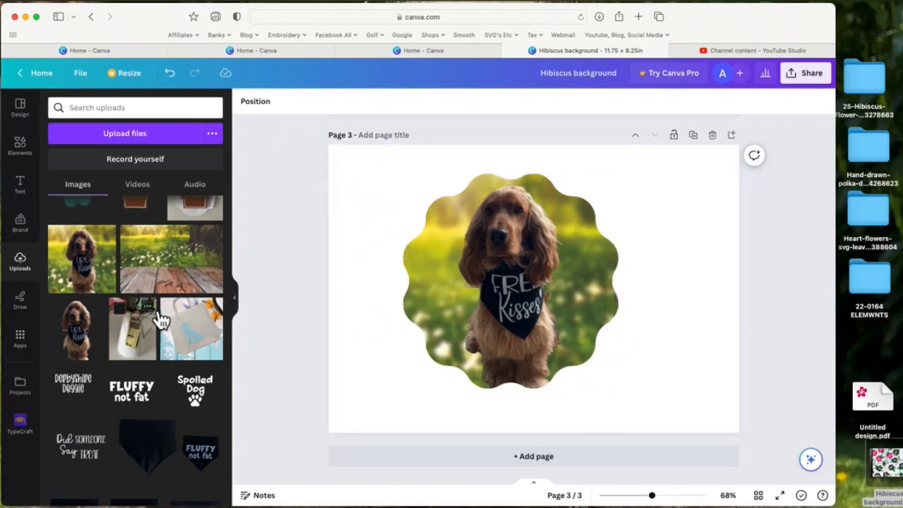
Replace the dog photo in the frame with the Sewing and Embroidery pouches photo, then add an unframed copy of that photo and delete it
scroll(159, 319, down, 2)
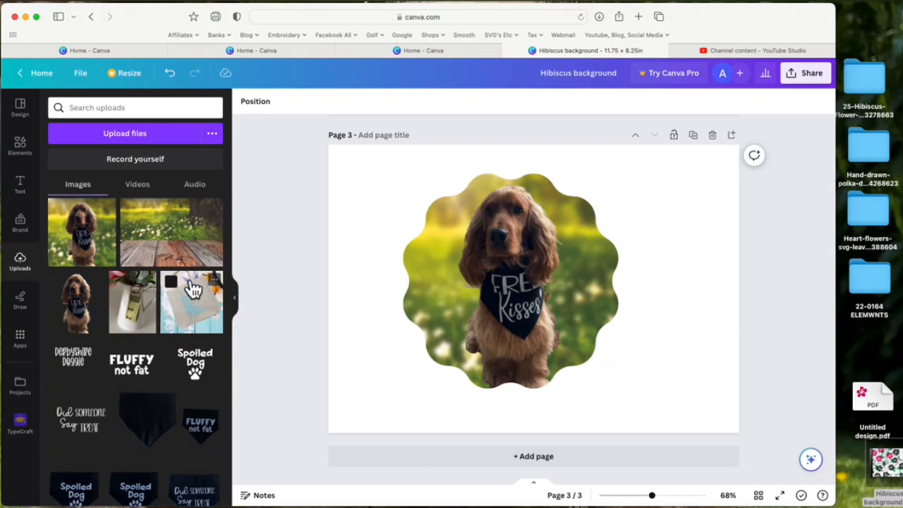
scroll(192, 289, down, 10)
scroll(193, 289, down, 15)
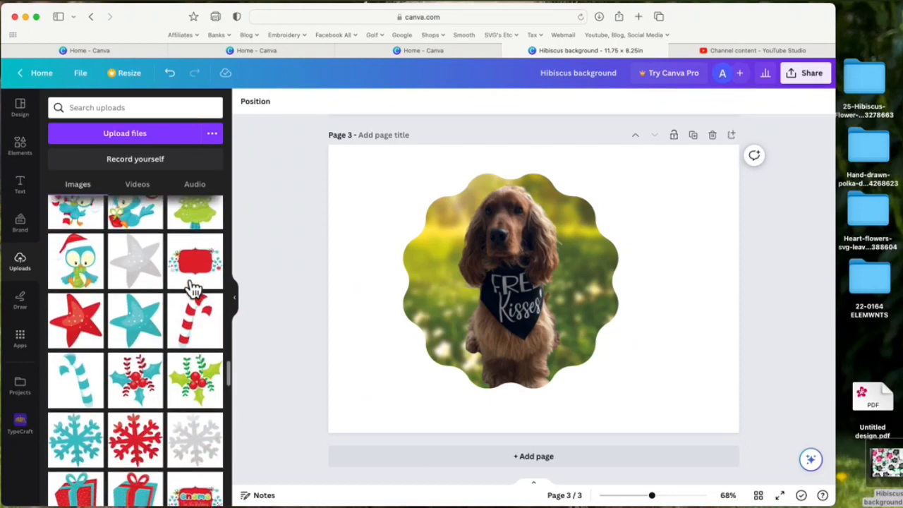
scroll(192, 288, down, 10)
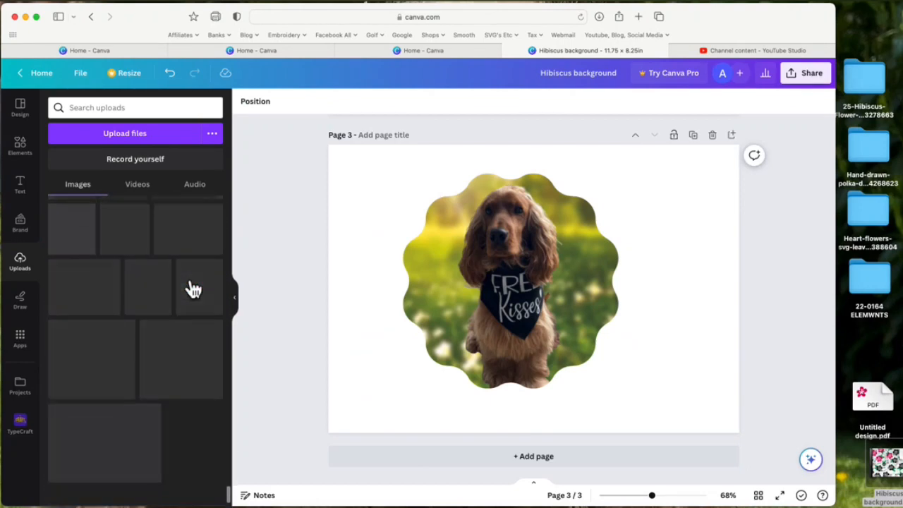
scroll(184, 276, down, 10)
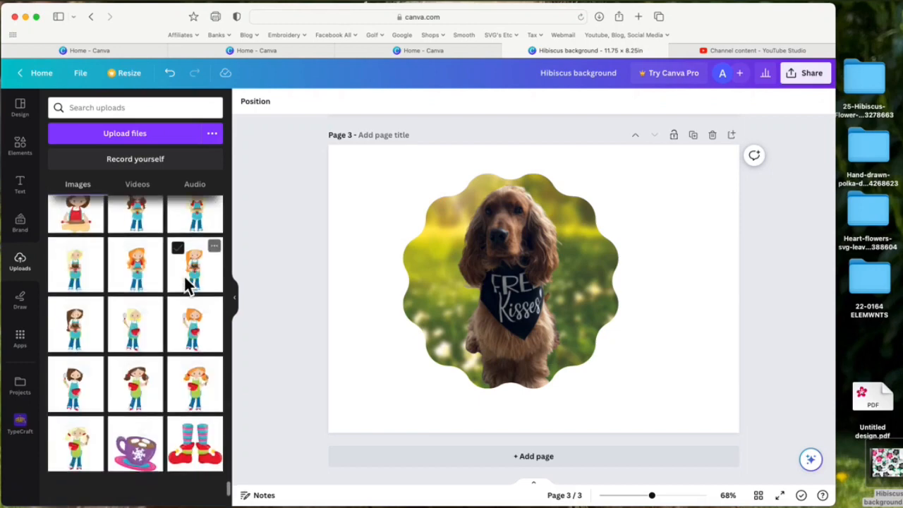
scroll(184, 276, down, 8)
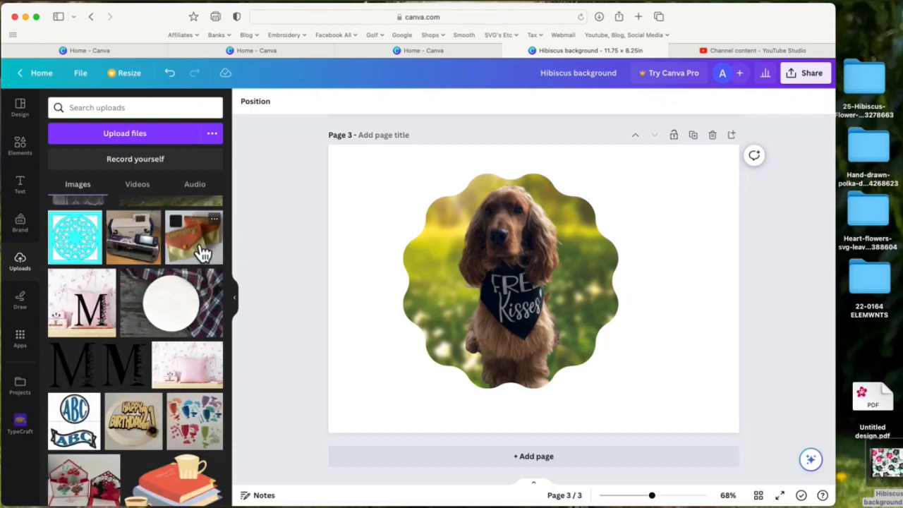
click(206, 250)
drag(548, 300, 514, 287)
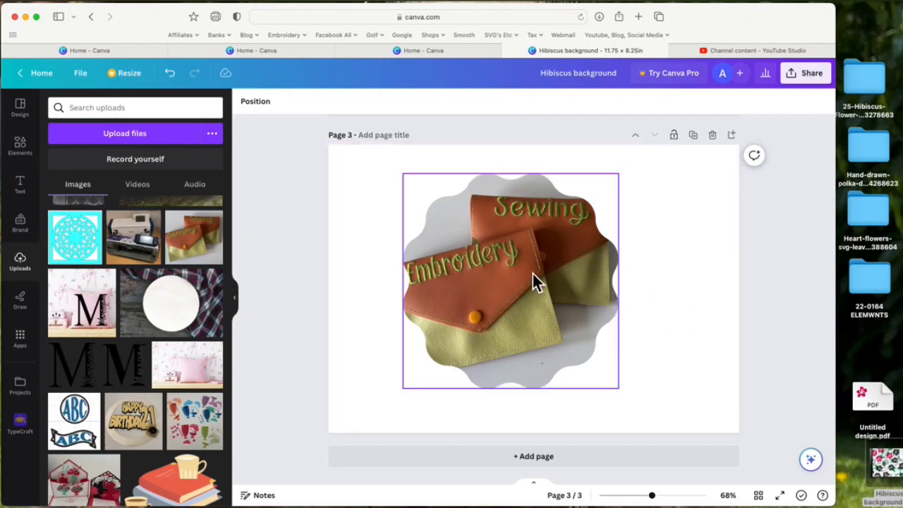
click(202, 245)
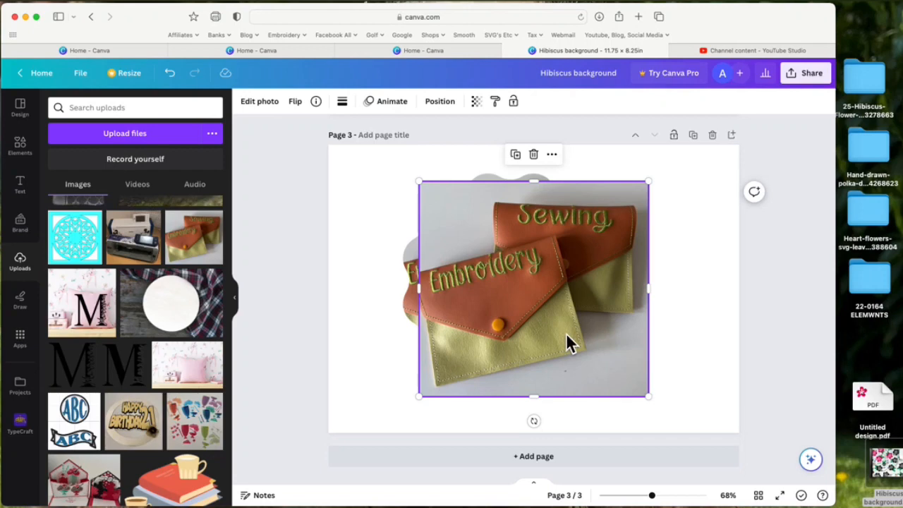
click(533, 154)
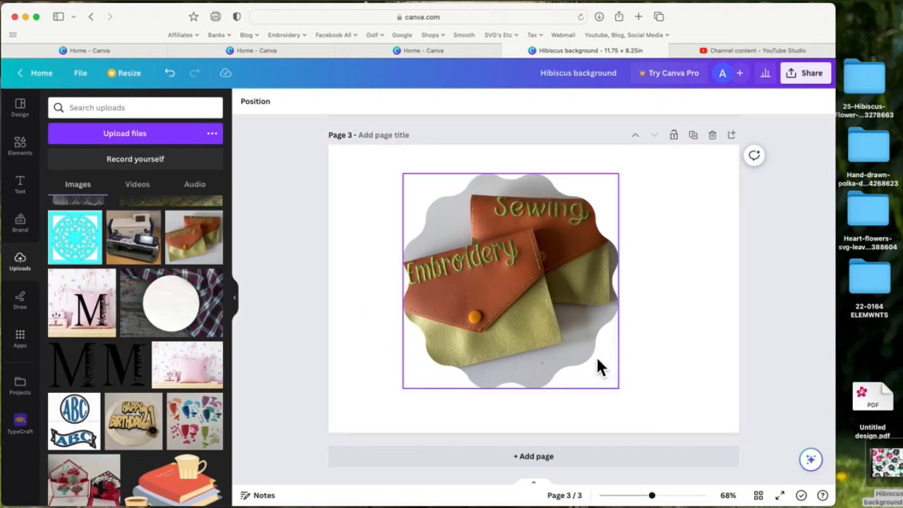
Replace the pouches photo in the scalloped frame with the uploaded turquoise circular cut-out design and deselect it
scroll(153, 353, up, 1)
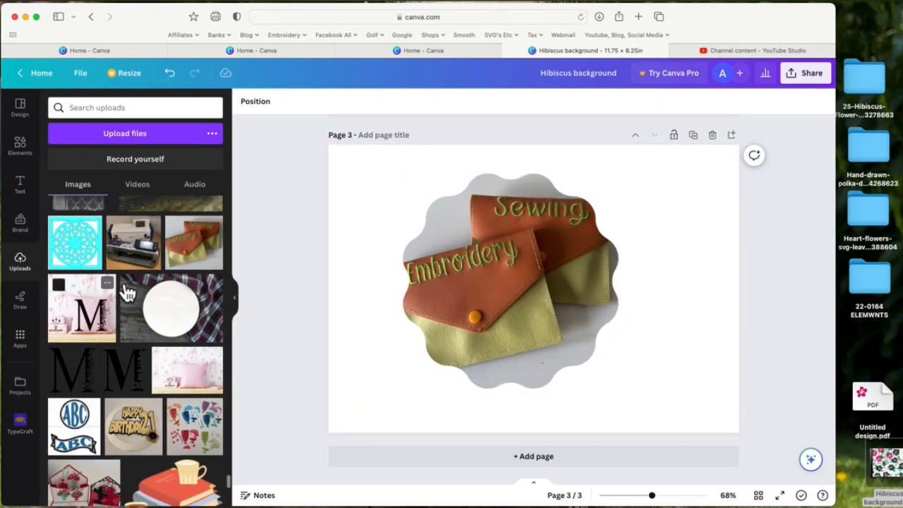
mouse_move(77, 247)
mouse_down()
mouse_move(401, 252)
mouse_move(400, 243)
mouse_move(436, 309)
mouse_move(488, 274)
mouse_up()
click(651, 310)
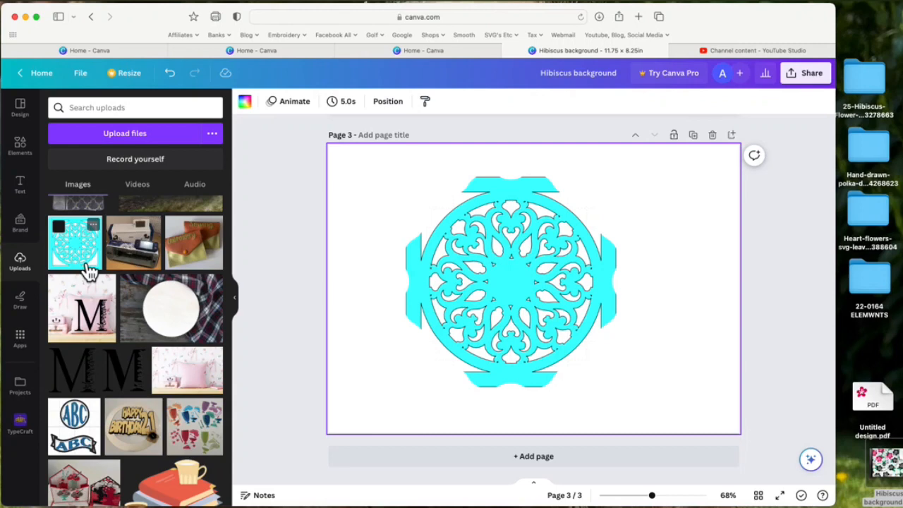
Replace the turquoise cut-out design in the scalloped frame with the uploaded photo of the pink monogram M pillow
click(497, 299)
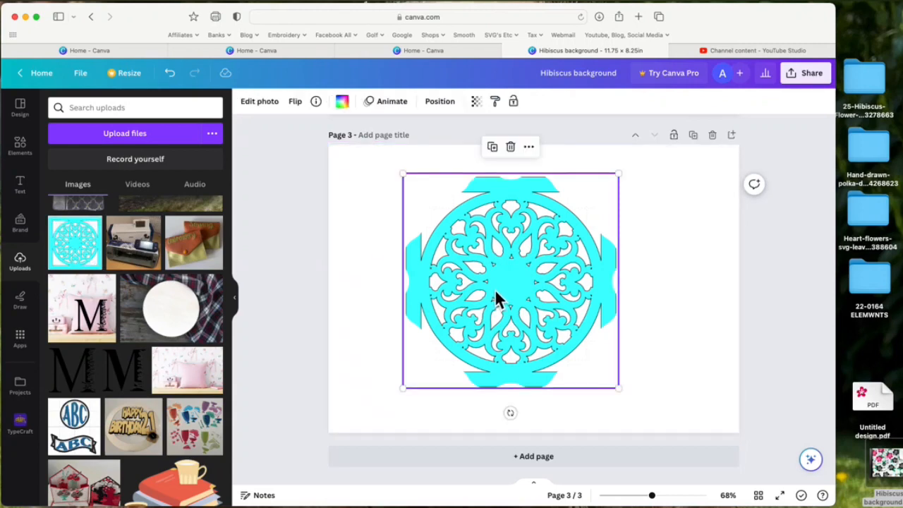
key(Delete)
click(677, 319)
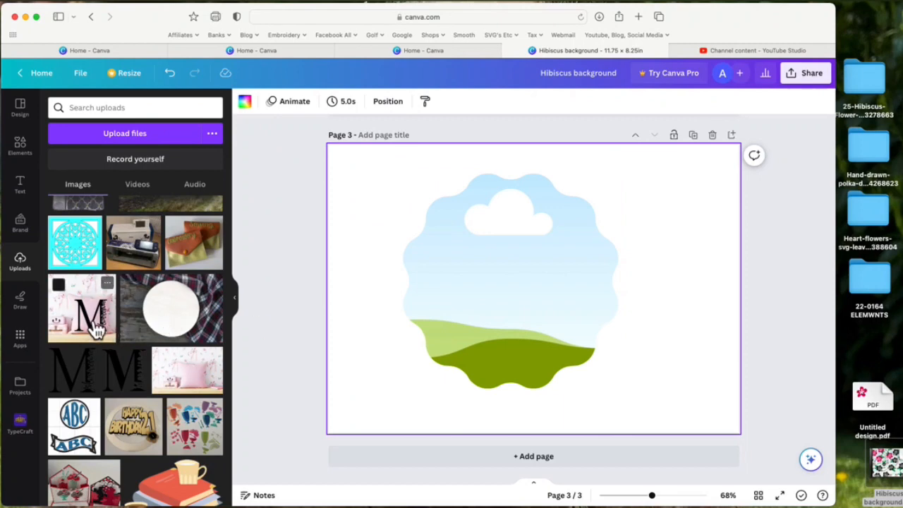
drag(91, 323, 463, 300)
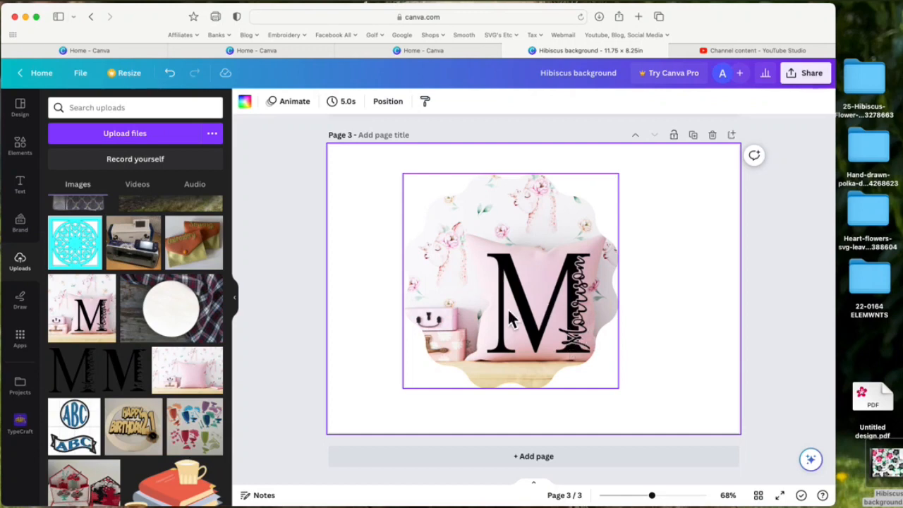
Delete the pillow photo and the scalloped frame from page 3
click(557, 280)
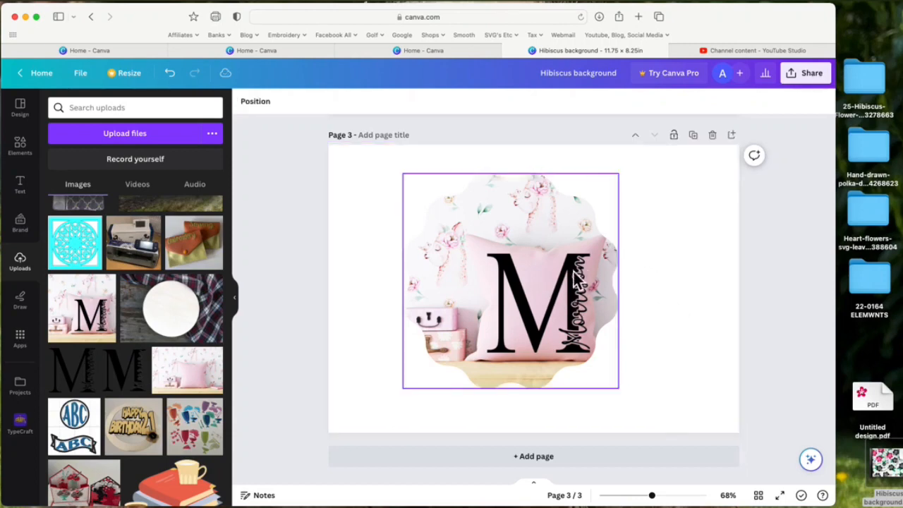
key(Delete)
key(Delete)
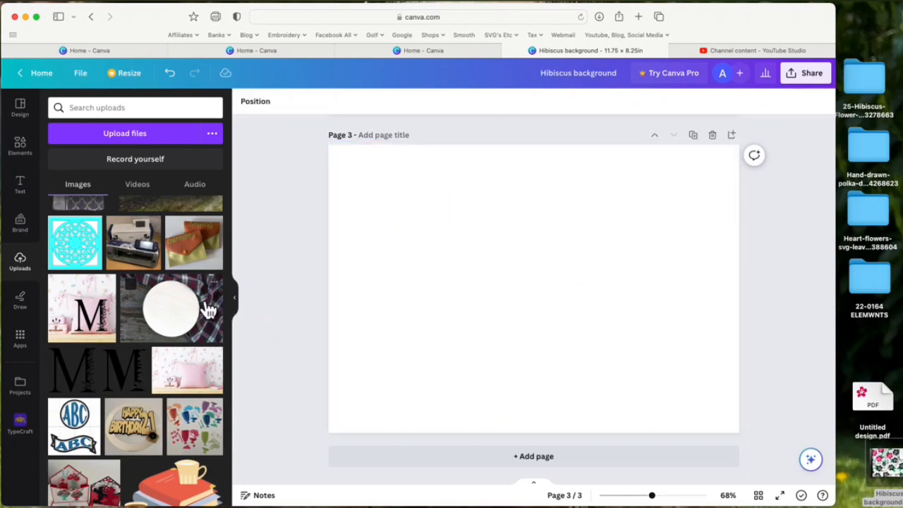
Browse the uploaded images, examining the Christmas patterns and clip art, tote bags and craft project photos
scroll(146, 299, down, 10)
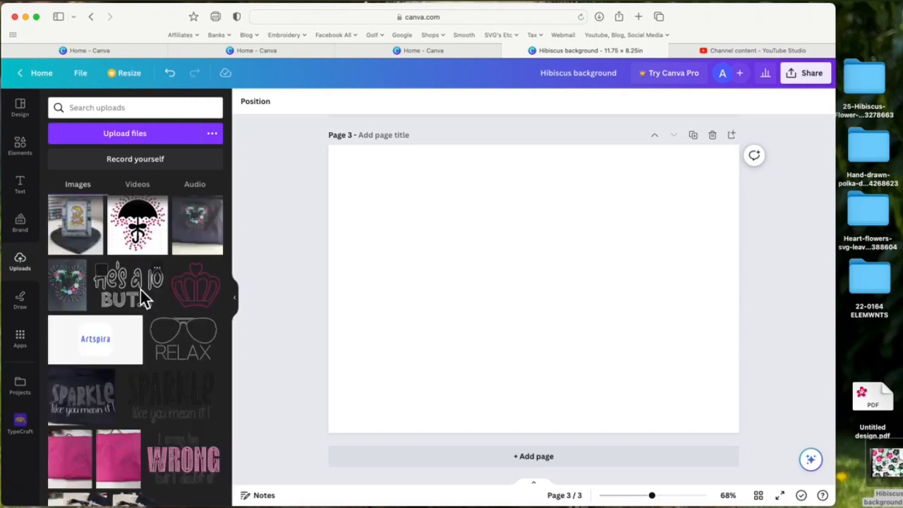
scroll(140, 290, down, 8)
scroll(149, 300, down, 5)
scroll(149, 299, up, 10)
scroll(148, 300, up, 10)
scroll(148, 299, up, 10)
scroll(149, 300, up, 4)
scroll(148, 300, down, 8)
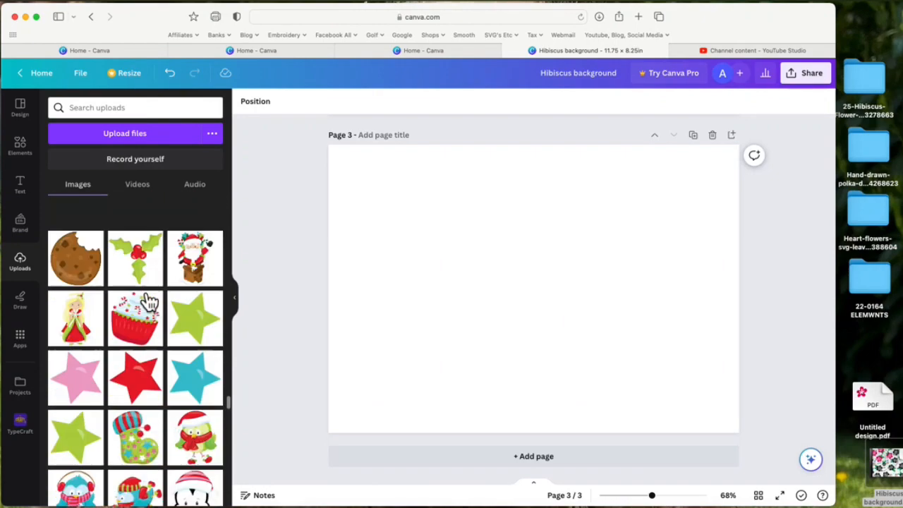
scroll(149, 300, up, 5)
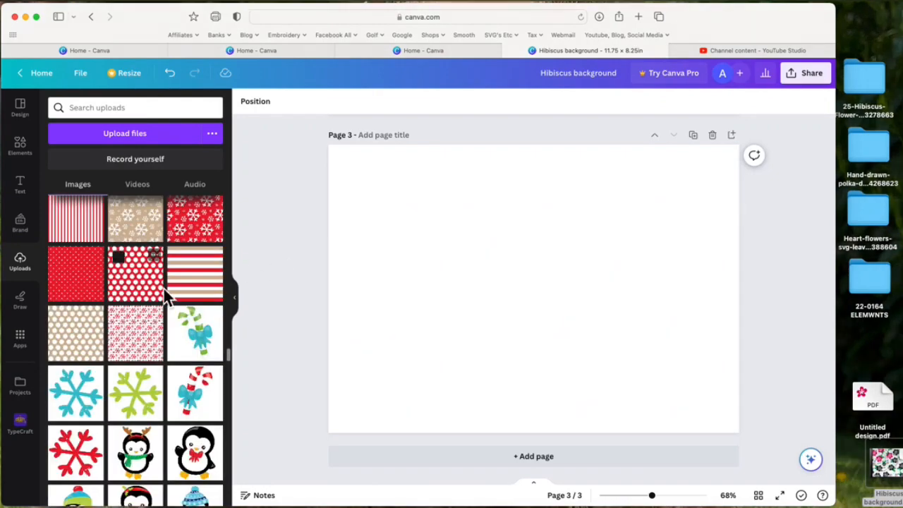
scroll(163, 296, up, 3)
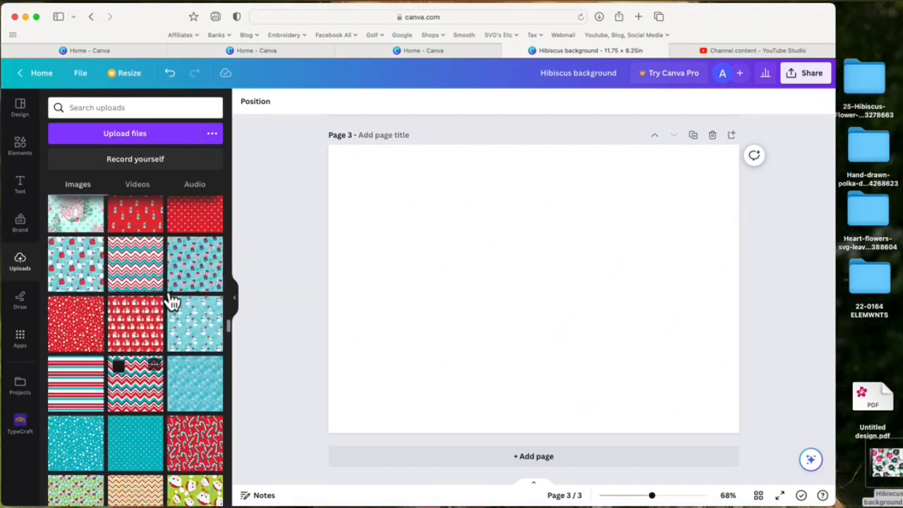
scroll(172, 302, up, 4)
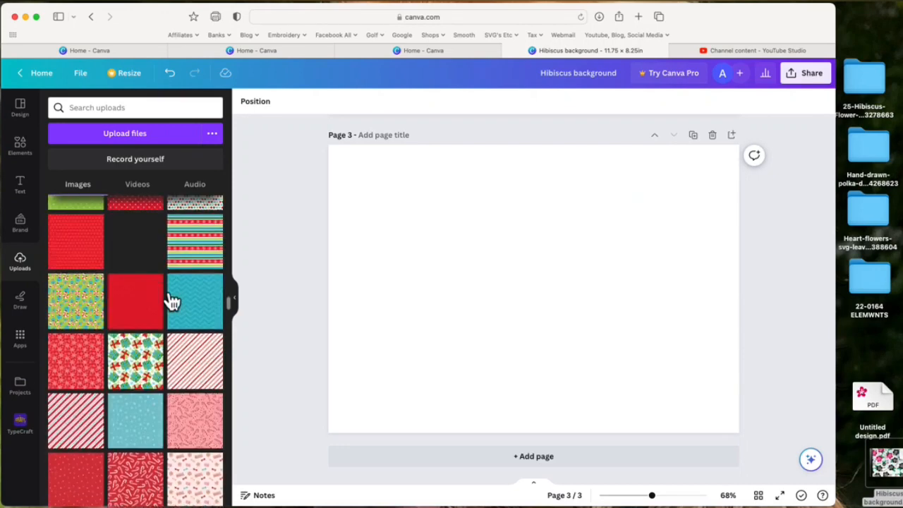
scroll(173, 302, up, 5)
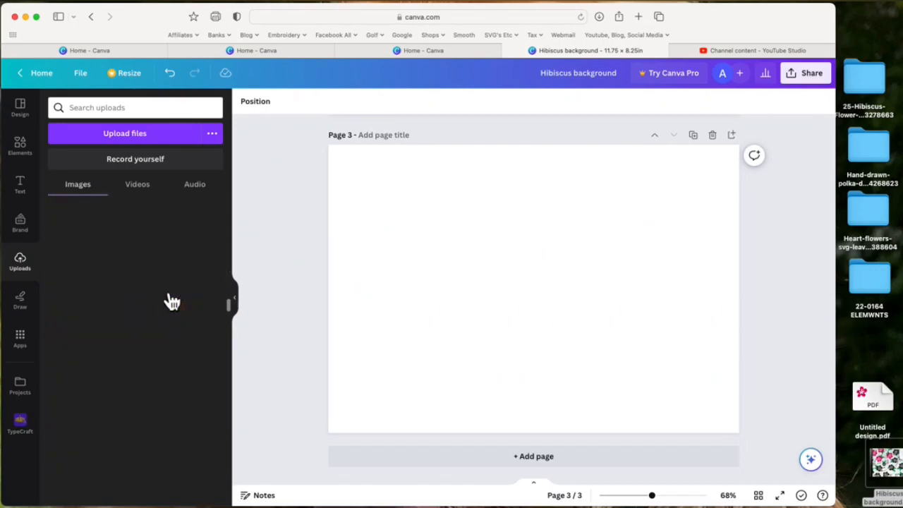
scroll(172, 301, down, 5)
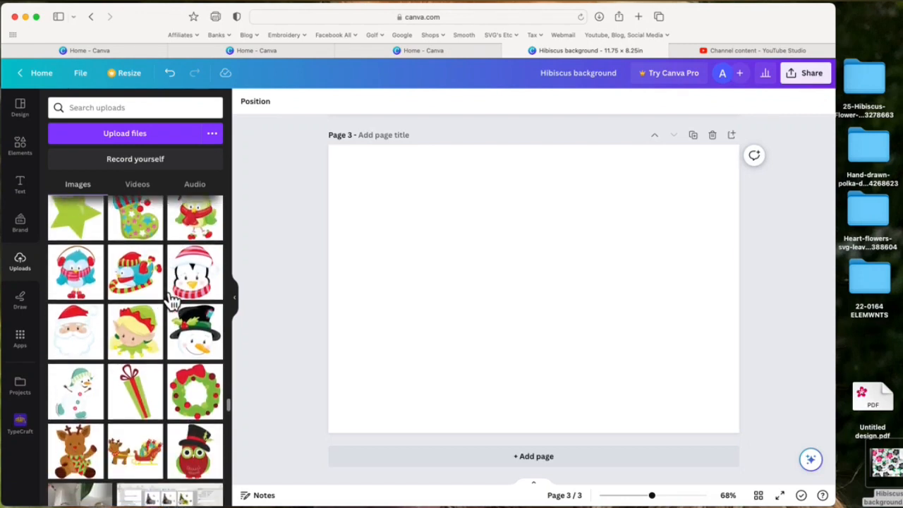
scroll(173, 301, down, 8)
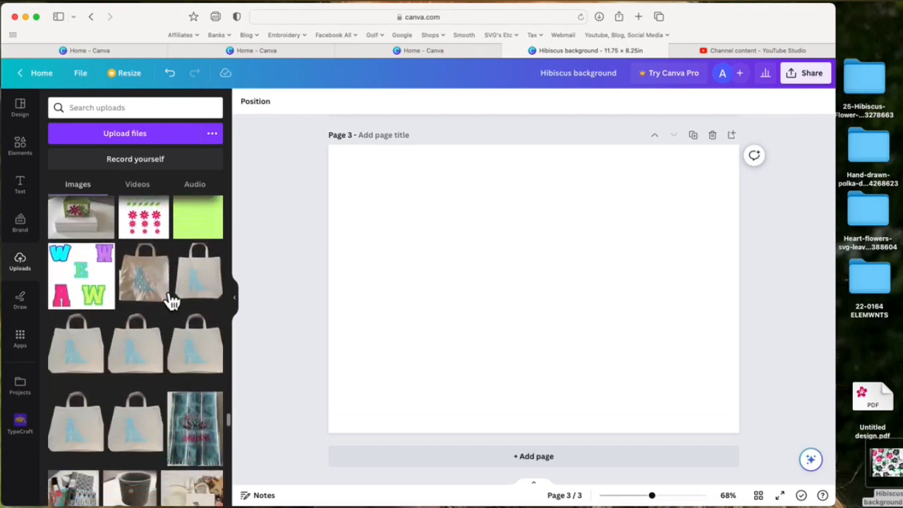
scroll(173, 302, down, 10)
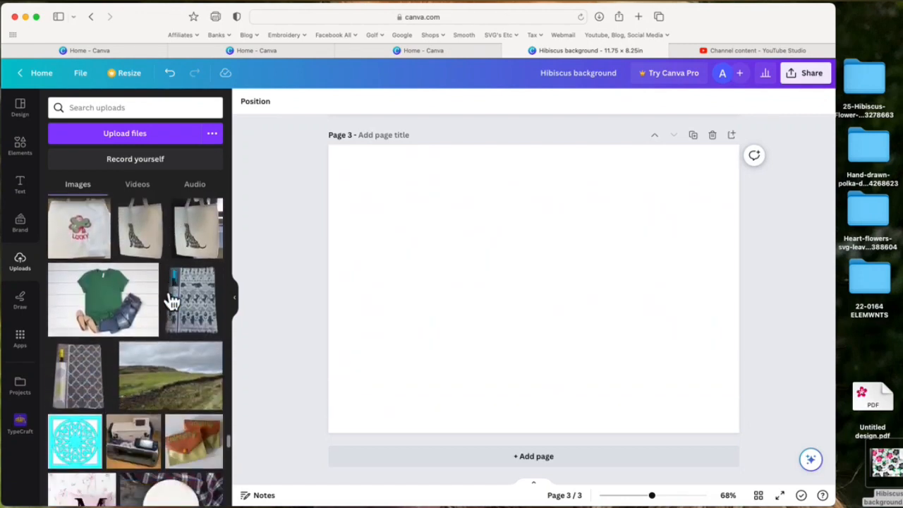
scroll(173, 302, down, 10)
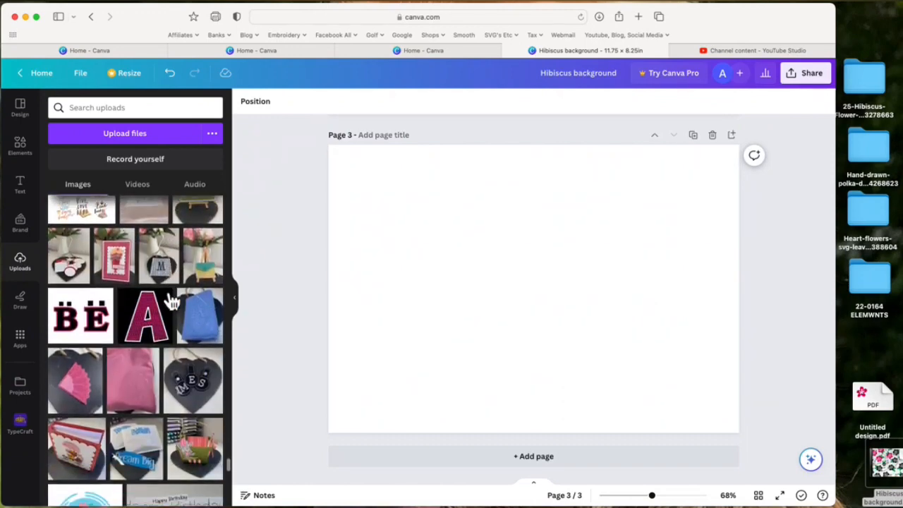
Place the uploaded photo of the dog in the "Free Kisses" bandana on page 3 and enlarge it to cover the page
scroll(173, 302, down, 10)
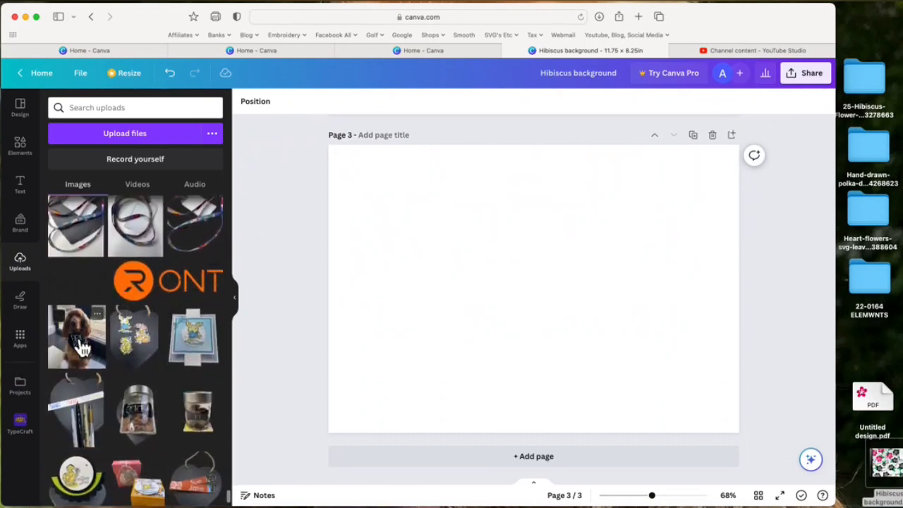
click(75, 344)
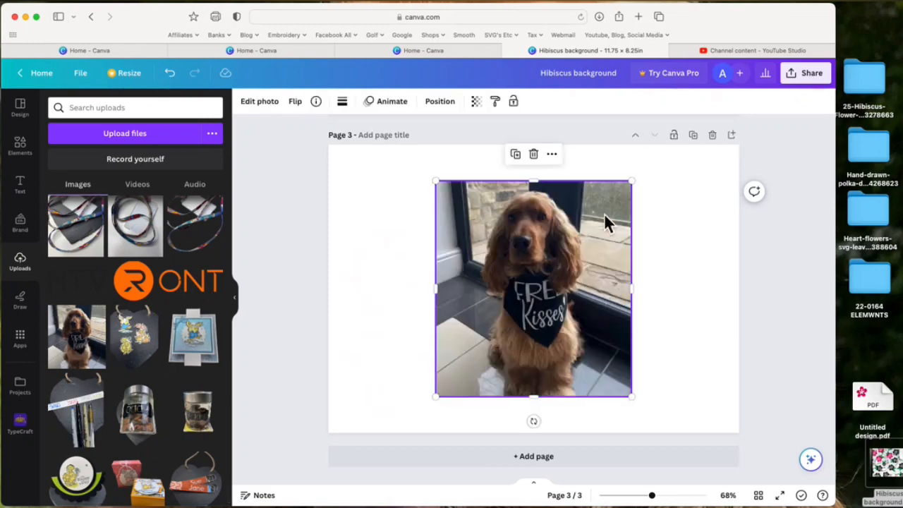
drag(581, 319, 479, 286)
drag(523, 356, 839, 484)
drag(810, 457, 811, 467)
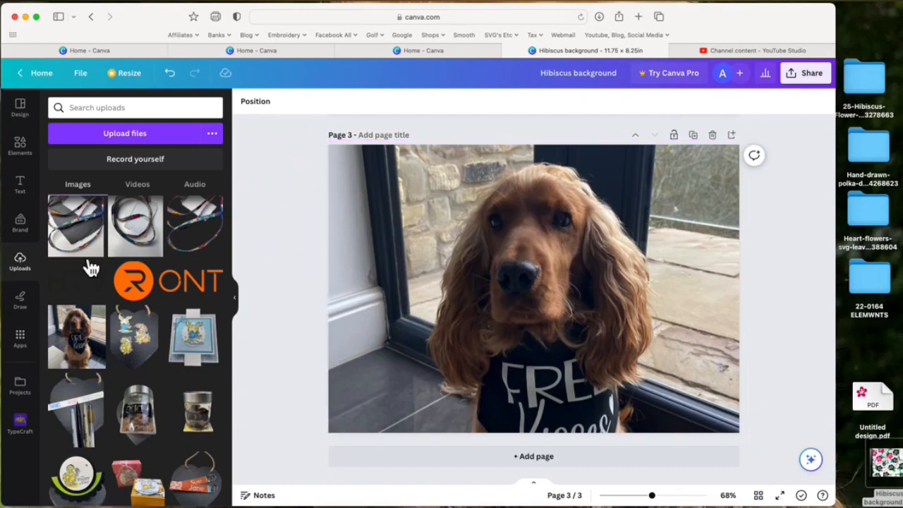
Look through the uploaded images, including the Christmas patterns, clipart and craft photos
scroll(153, 294, down, 10)
scroll(156, 296, down, 10)
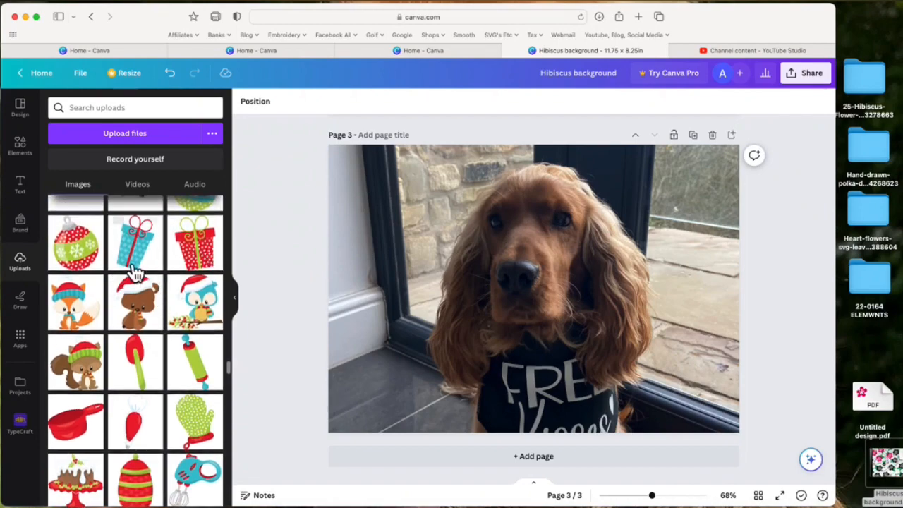
scroll(177, 383, up, 5)
scroll(178, 383, up, 2)
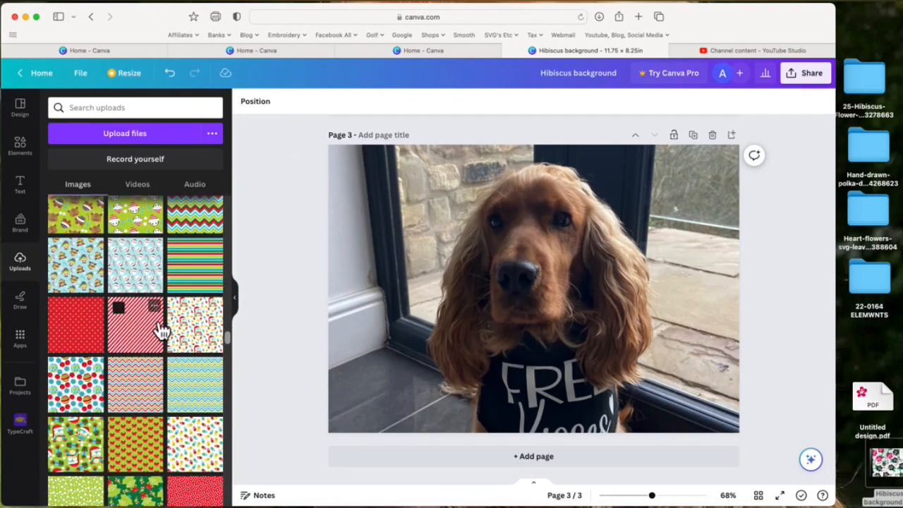
scroll(161, 332, up, 10)
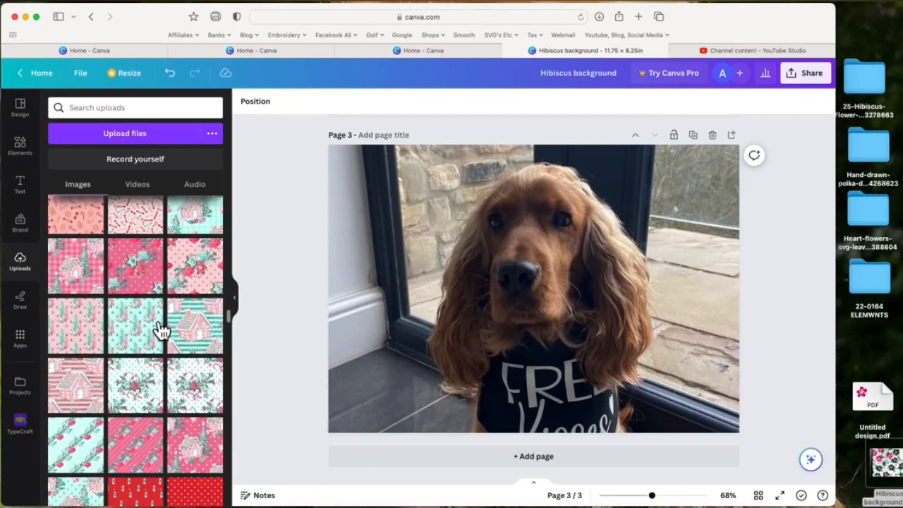
scroll(160, 332, up, 10)
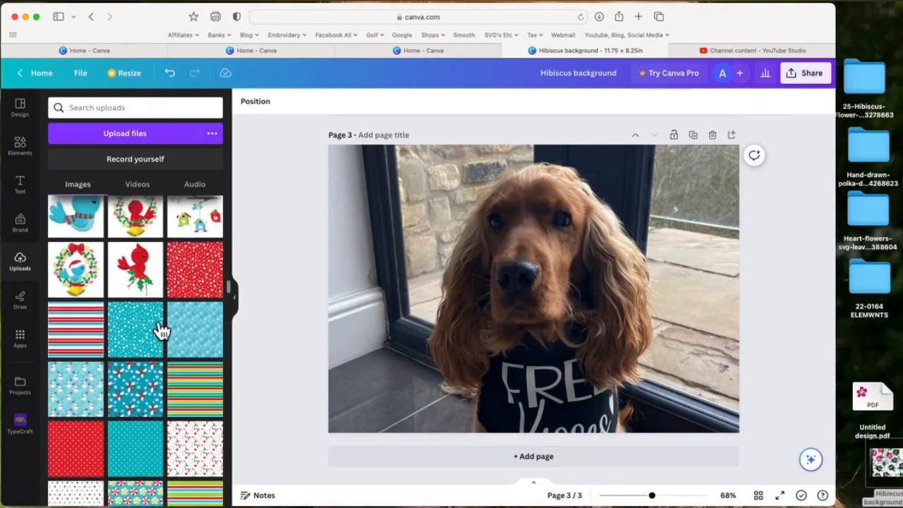
scroll(161, 331, up, 5)
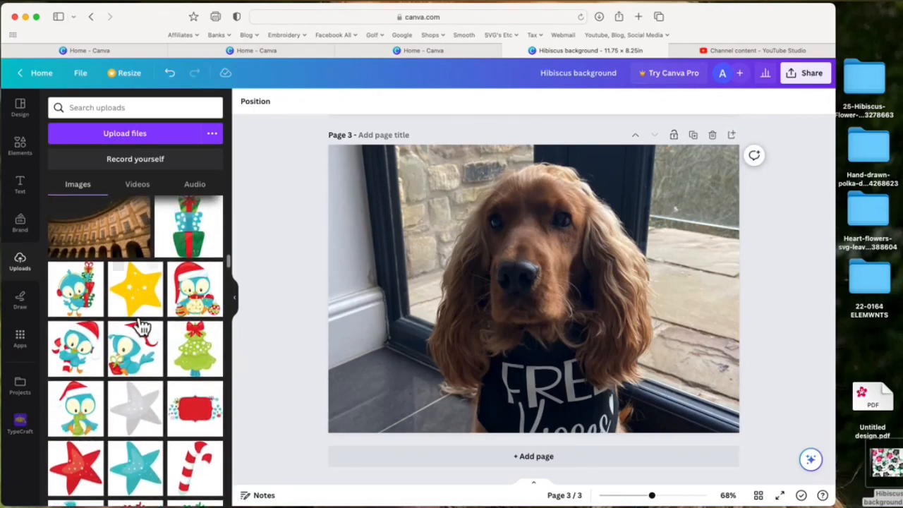
scroll(143, 323, down, 8)
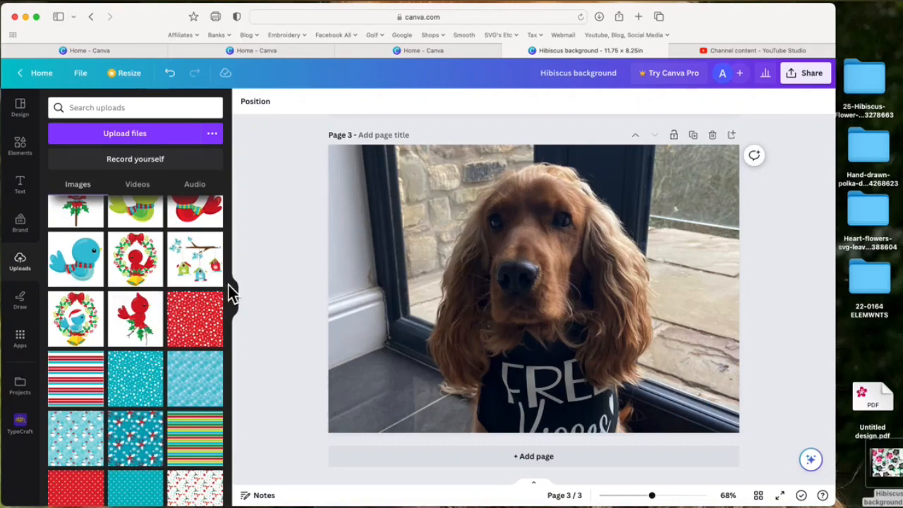
scroll(170, 285, down, 5)
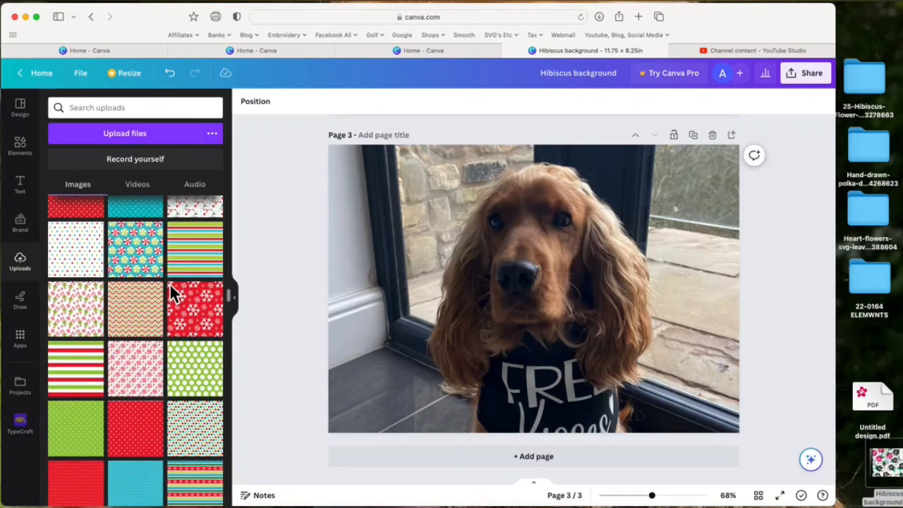
scroll(169, 282, down, 3)
scroll(169, 283, down, 15)
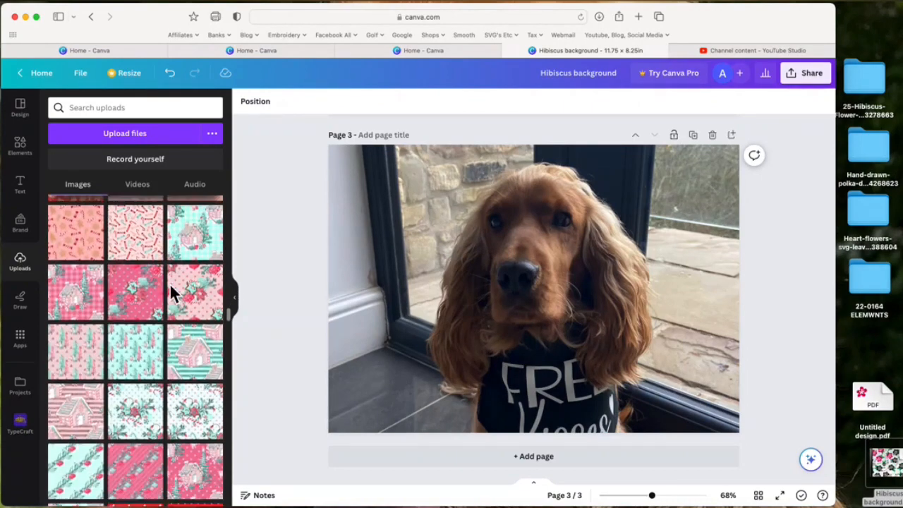
scroll(170, 285, down, 3)
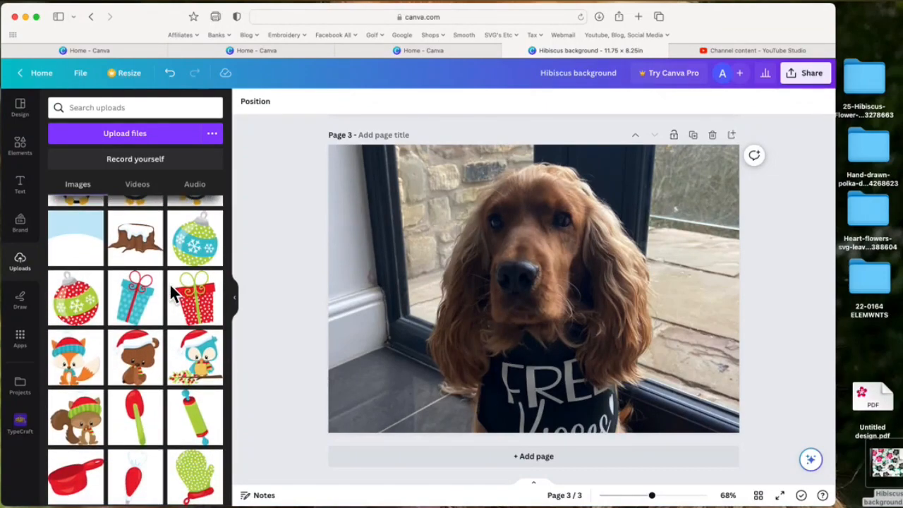
scroll(169, 282, down, 15)
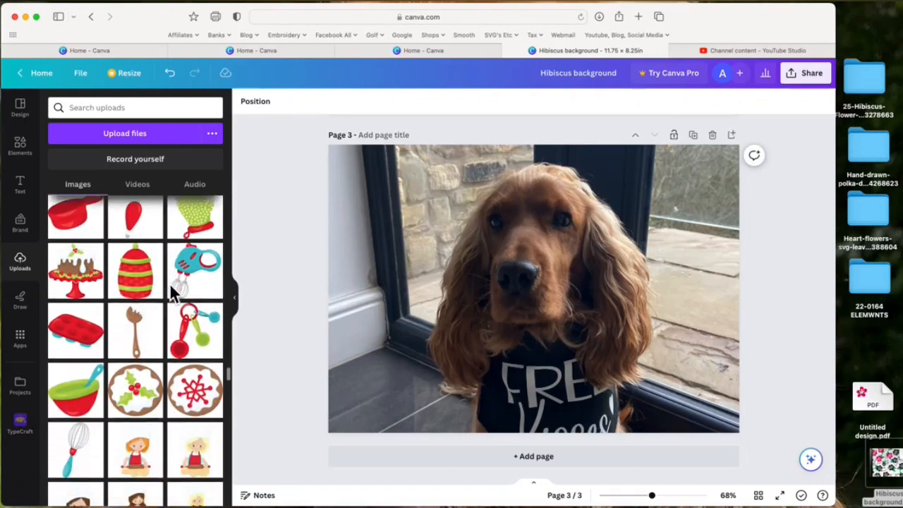
scroll(170, 285, down, 15)
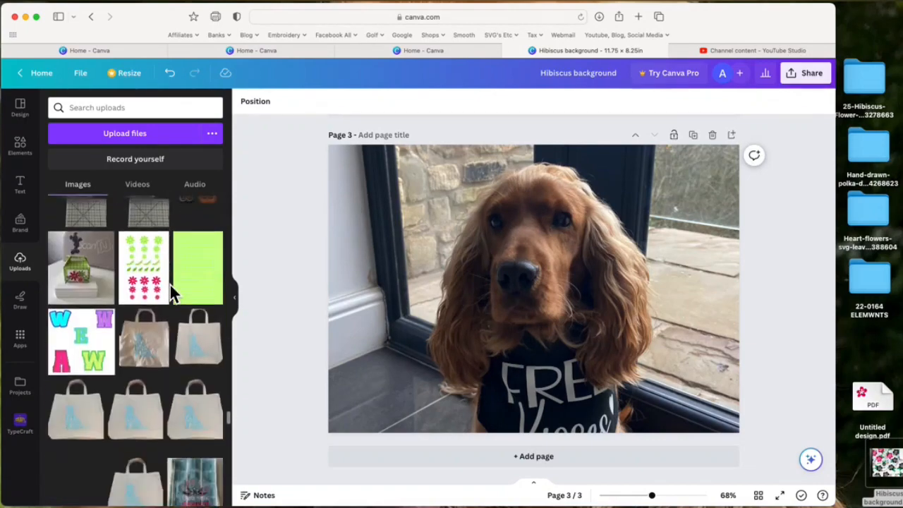
scroll(176, 292, down, 15)
scroll(176, 291, up, 15)
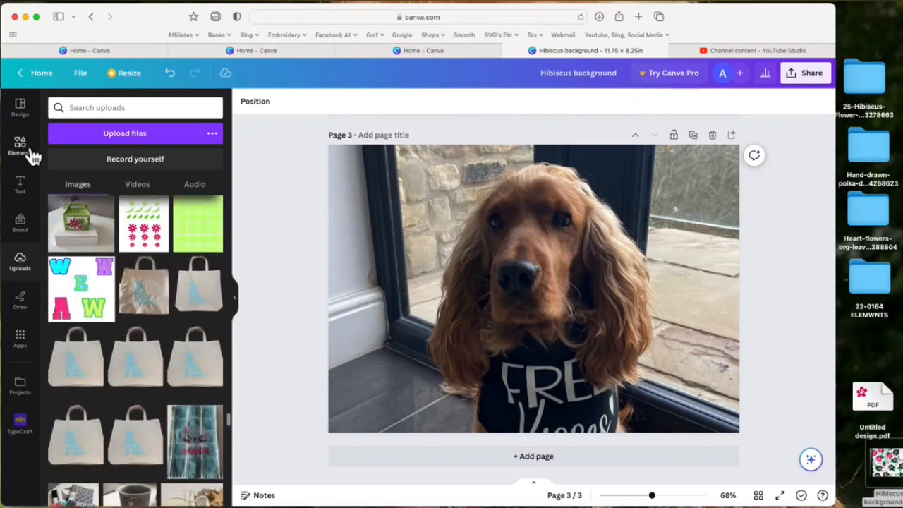
Open the full photo collection in the elements library and search it for "rabbit"
click(31, 151)
scroll(142, 180, down, 10)
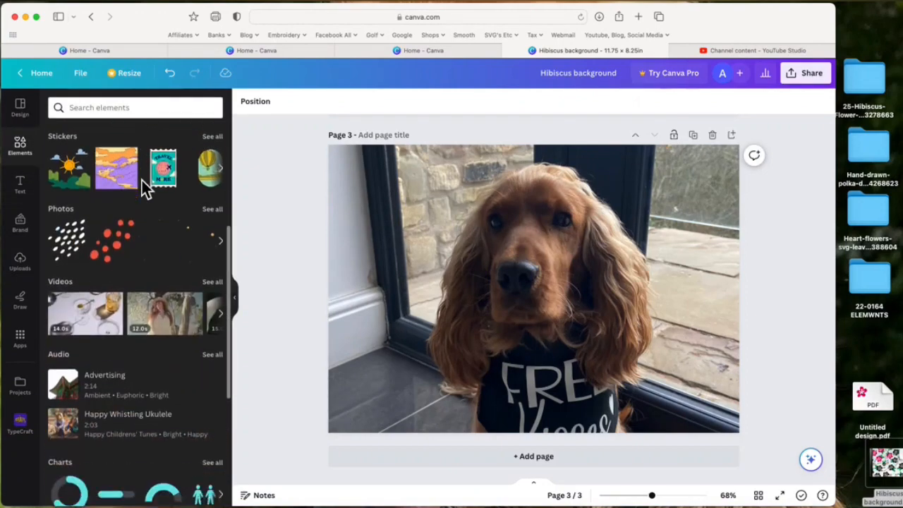
scroll(142, 180, up, 10)
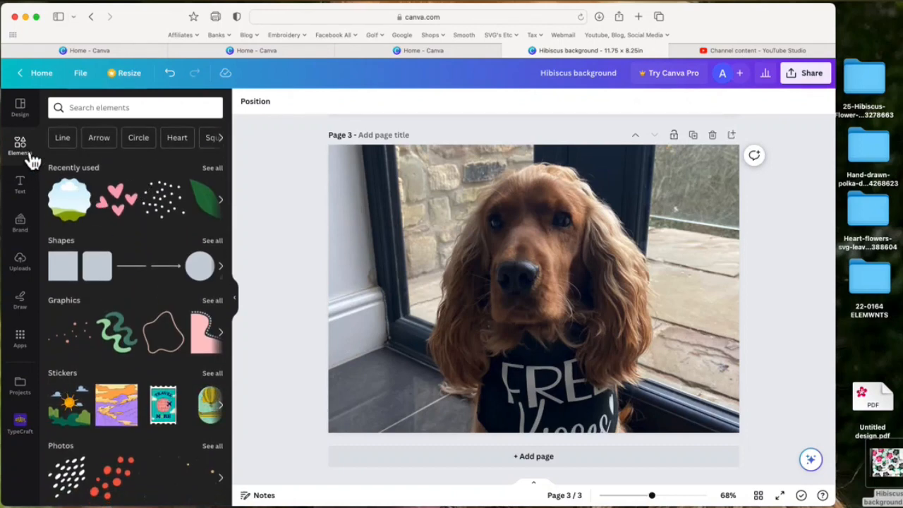
scroll(133, 224, down, 5)
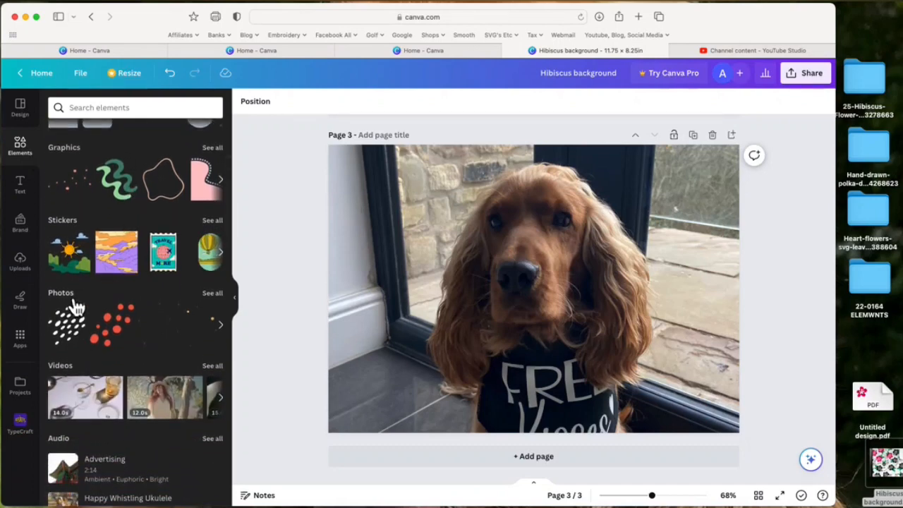
click(213, 293)
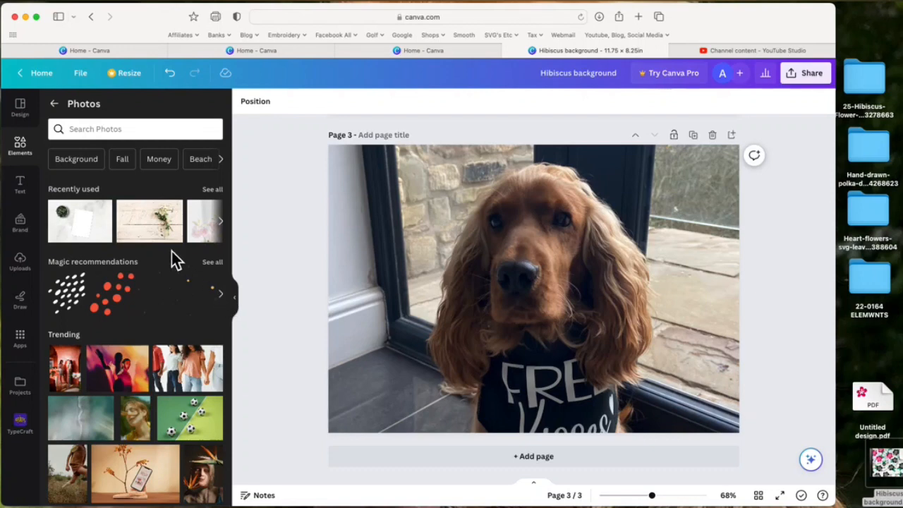
scroll(171, 251, down, 3)
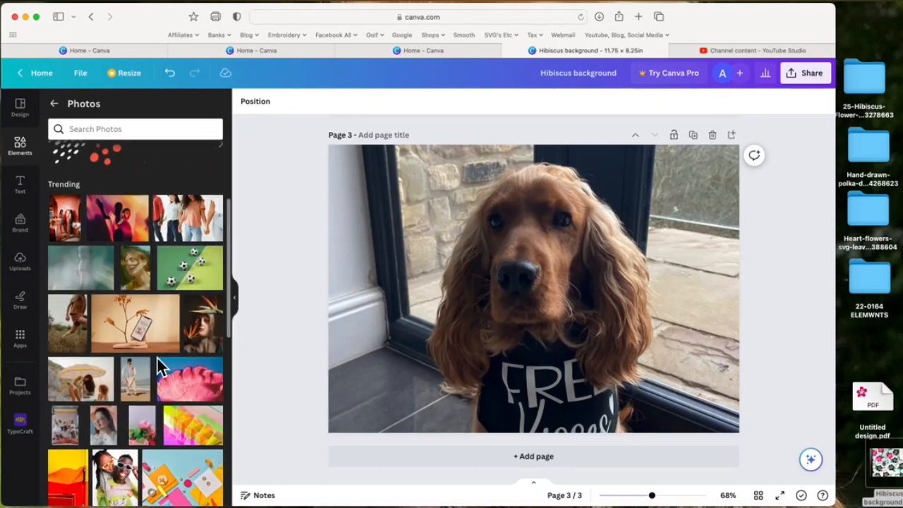
scroll(164, 368, up, 5)
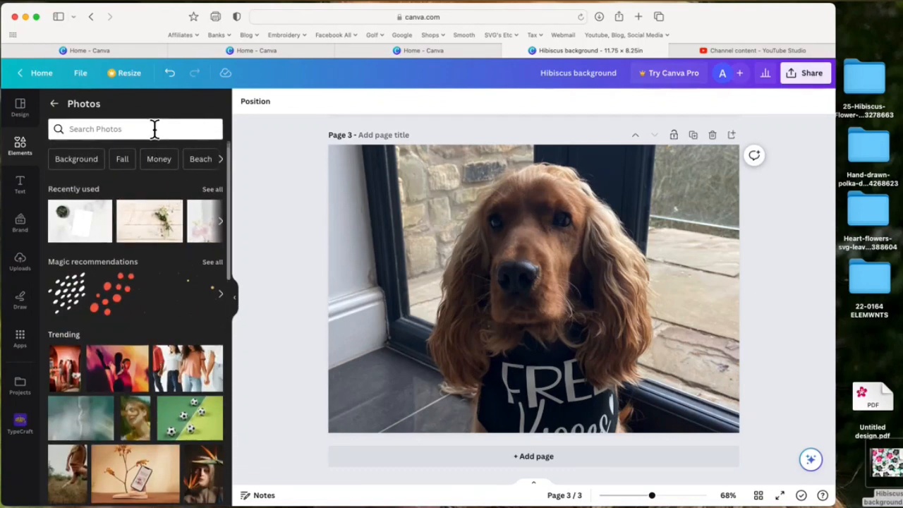
click(155, 129)
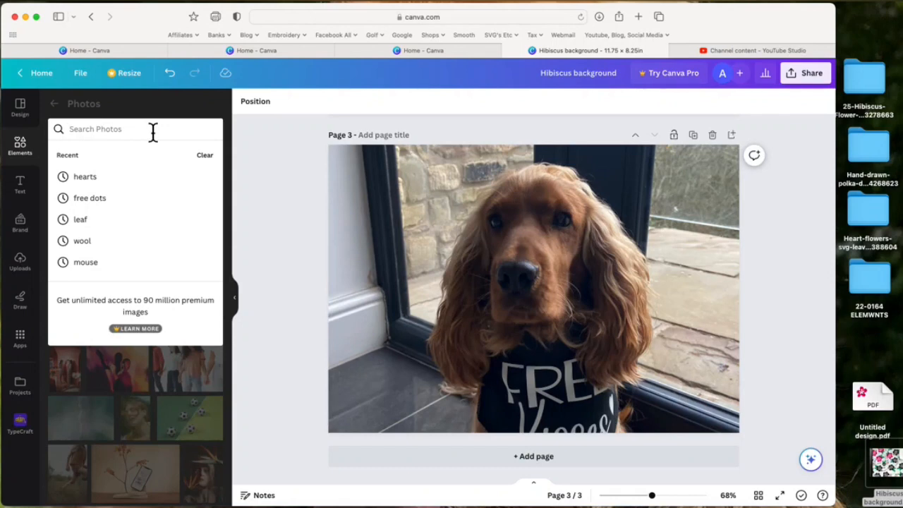
text(rabbit)
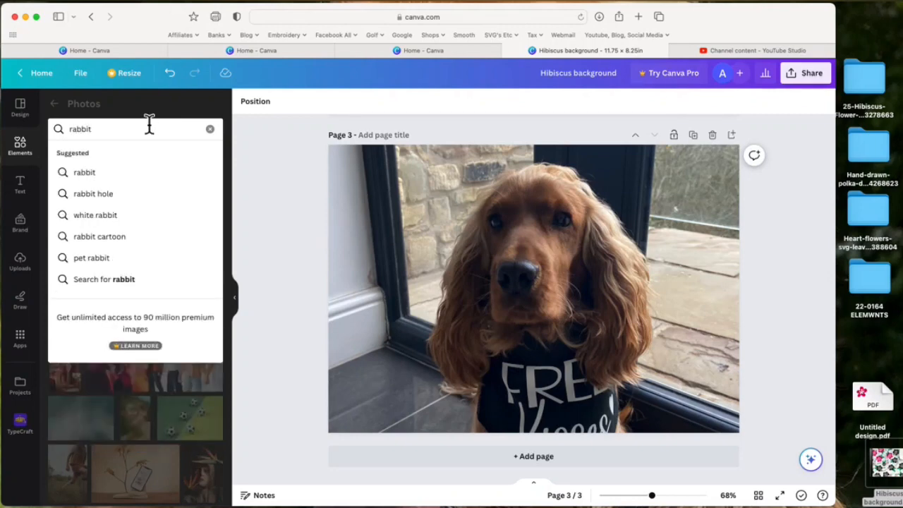
key(Return)
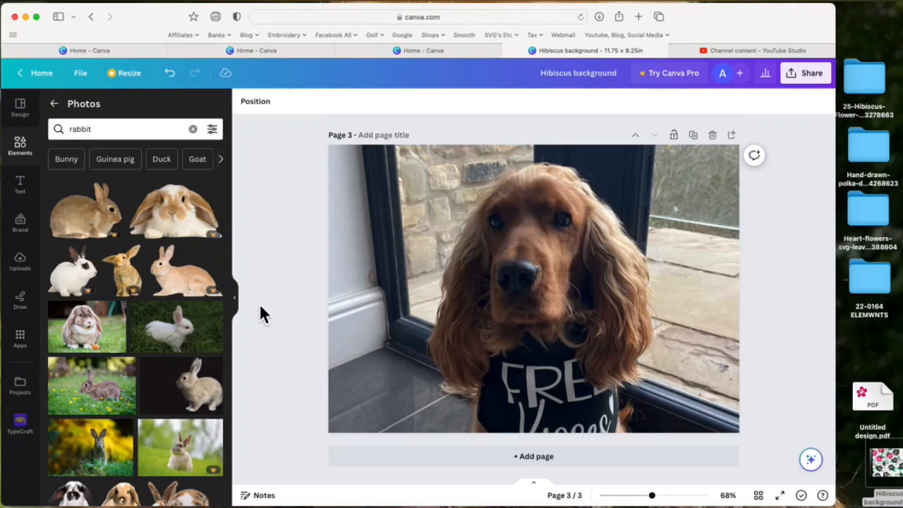
Add the photo of the lop-eared rabbit on grass to page 3, enlarging and positioning it to cover the whole page
click(92, 334)
drag(554, 350, 525, 324)
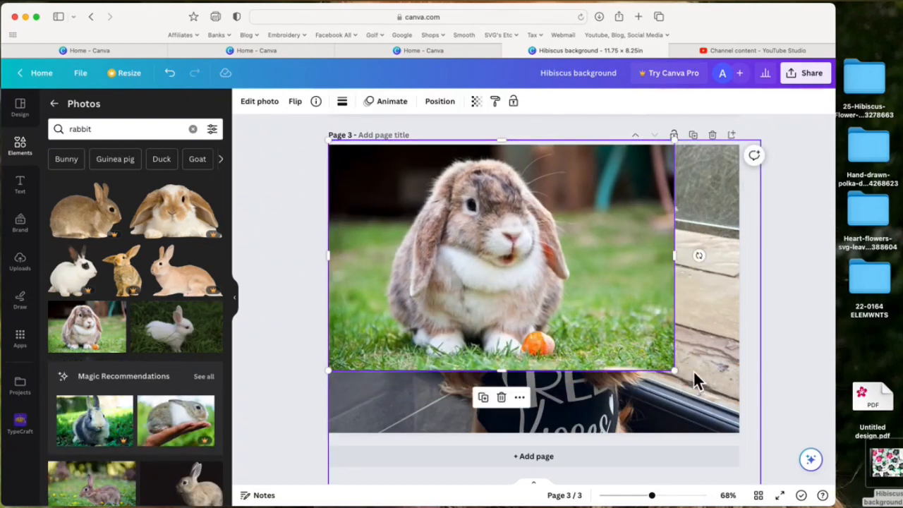
drag(675, 371, 821, 487)
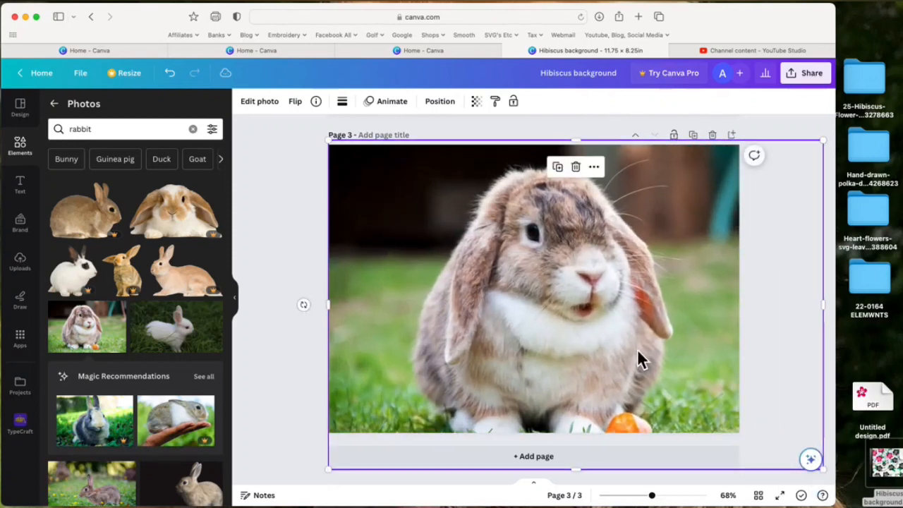
drag(638, 351, 620, 353)
click(282, 311)
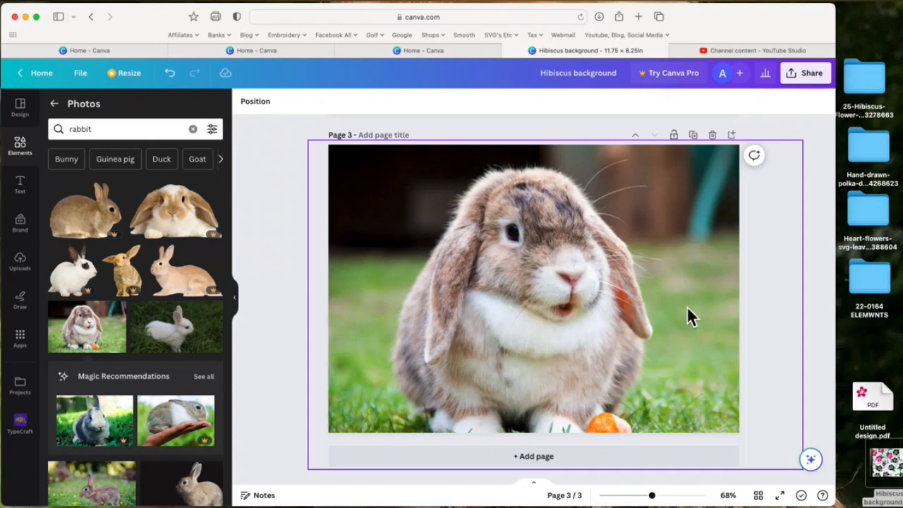
Return to the home page and create a new custom-size design measuring 5 × 5 in
click(41, 72)
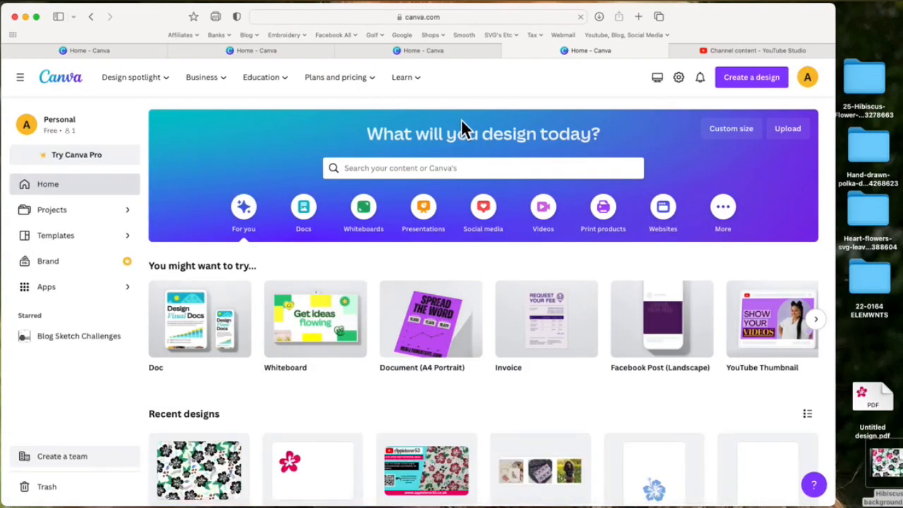
click(747, 141)
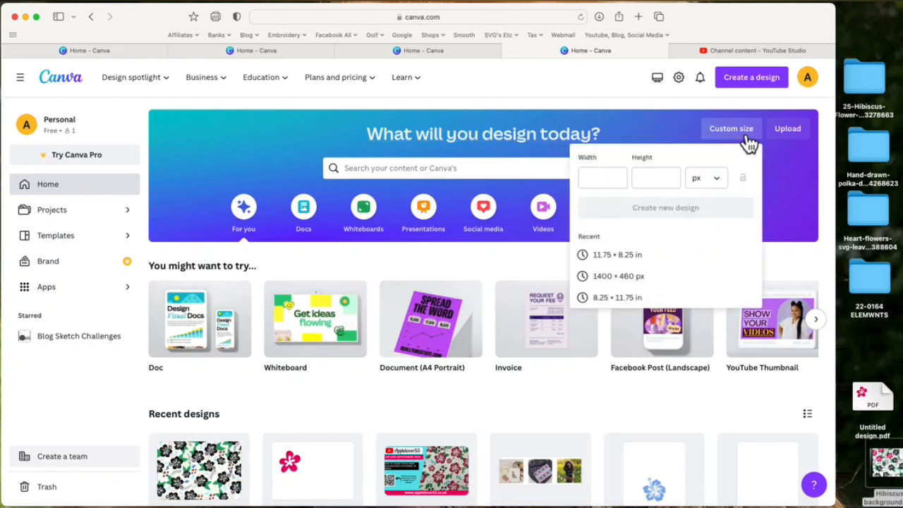
click(731, 191)
click(715, 227)
click(605, 178)
text(5)
click(649, 181)
text(5)
click(679, 211)
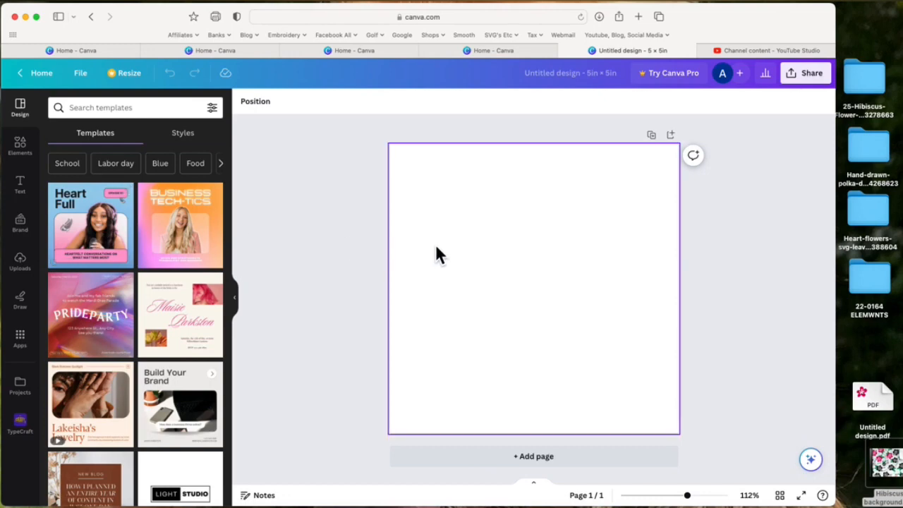
Return to the home page and create a new custom-size design measuring 4 × 6 in
click(49, 78)
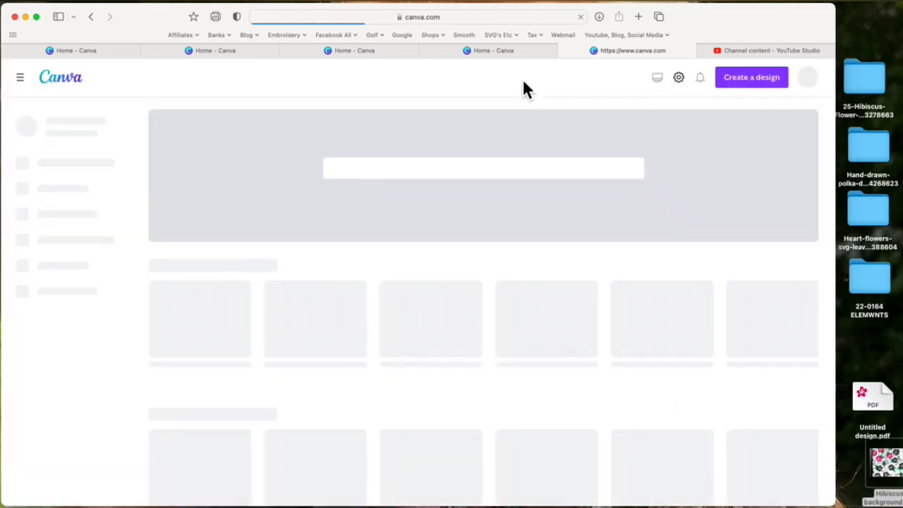
click(737, 133)
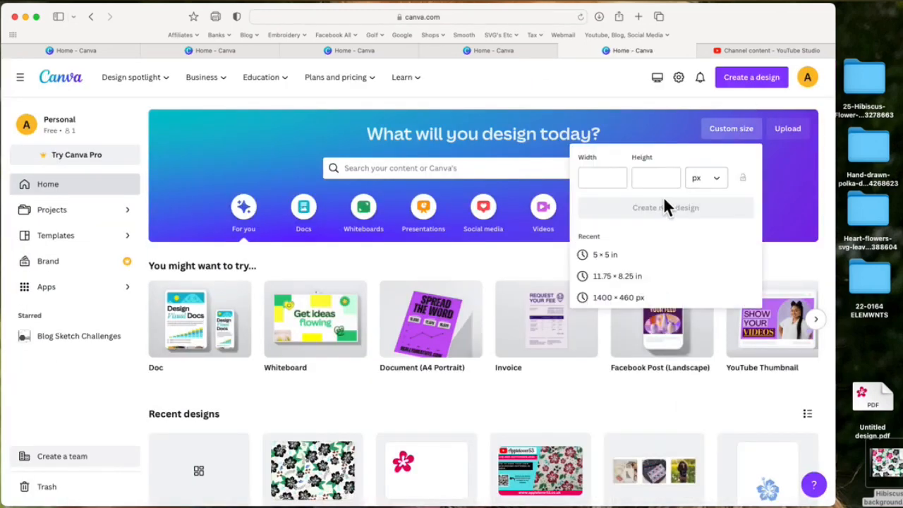
click(616, 182)
text(4)
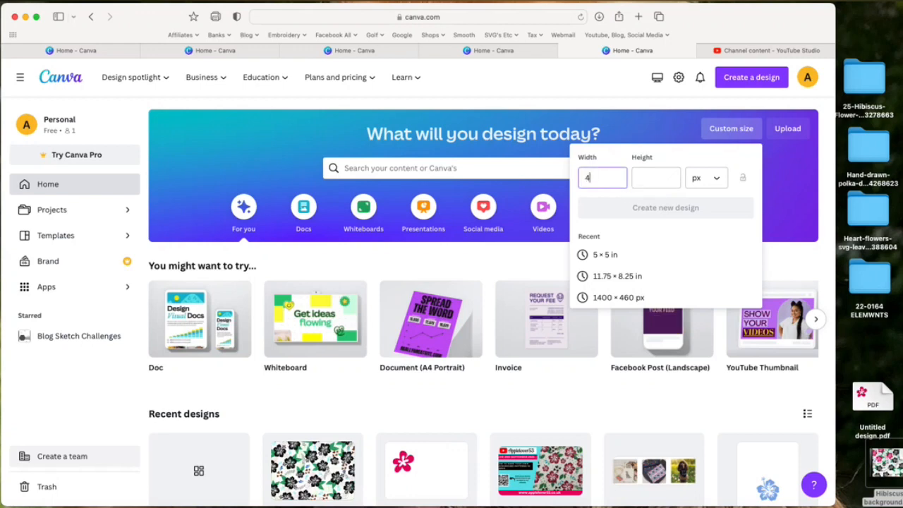
click(716, 187)
click(714, 231)
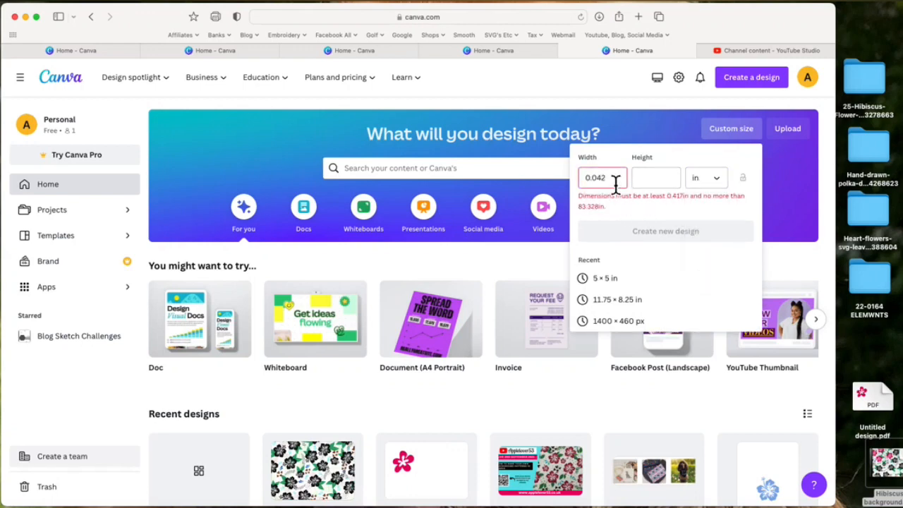
text(4)
click(656, 185)
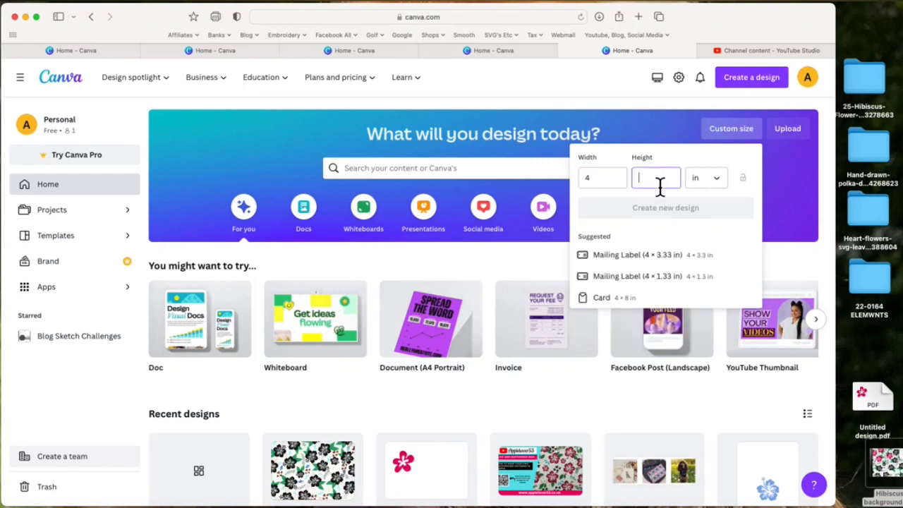
text(8)
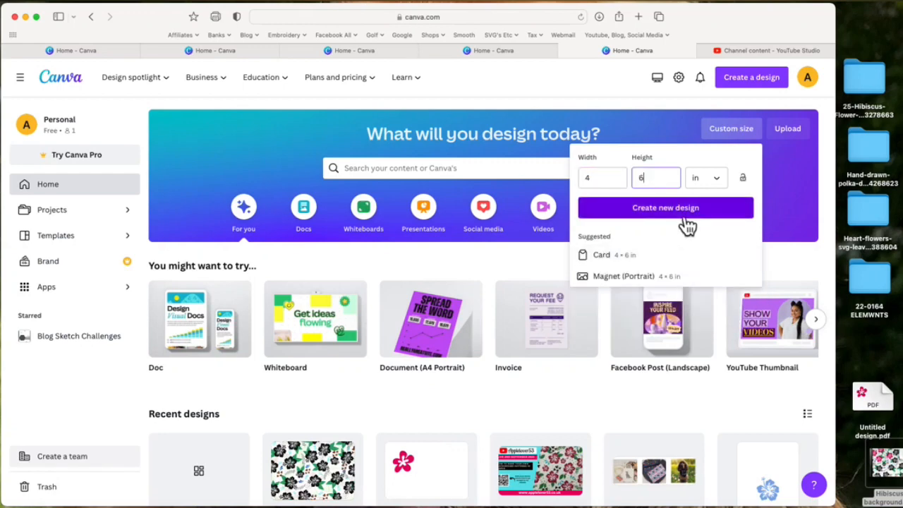
click(681, 215)
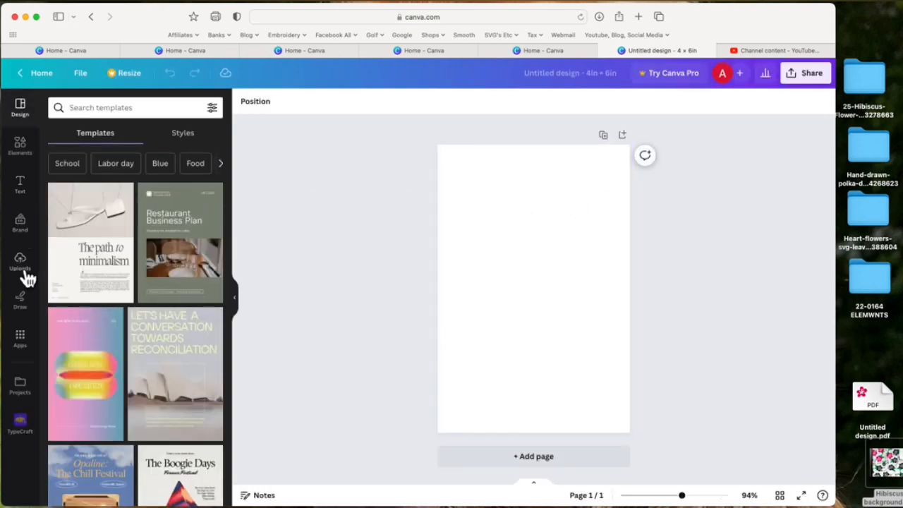
Look through the uploaded images for the photo of the brown spaniel wearing a "Free Kisses" bandana
click(25, 273)
scroll(164, 258, down, 10)
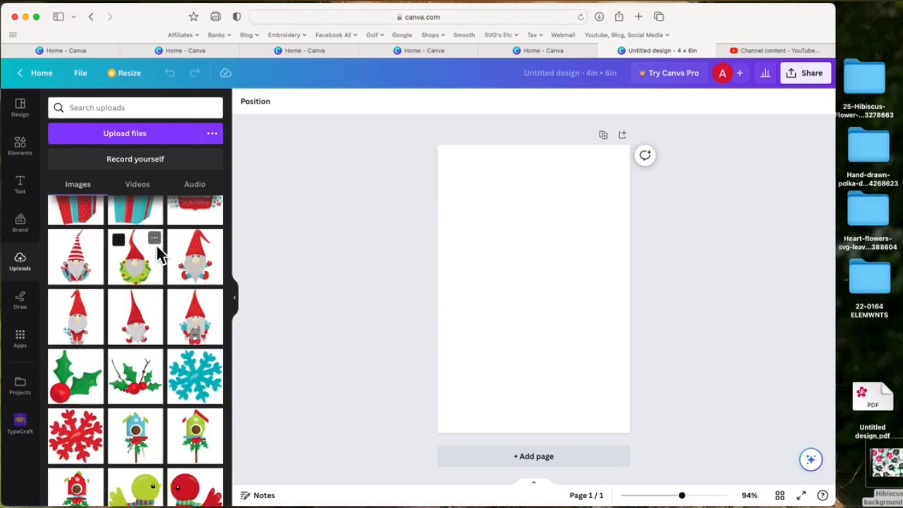
scroll(156, 245, down, 15)
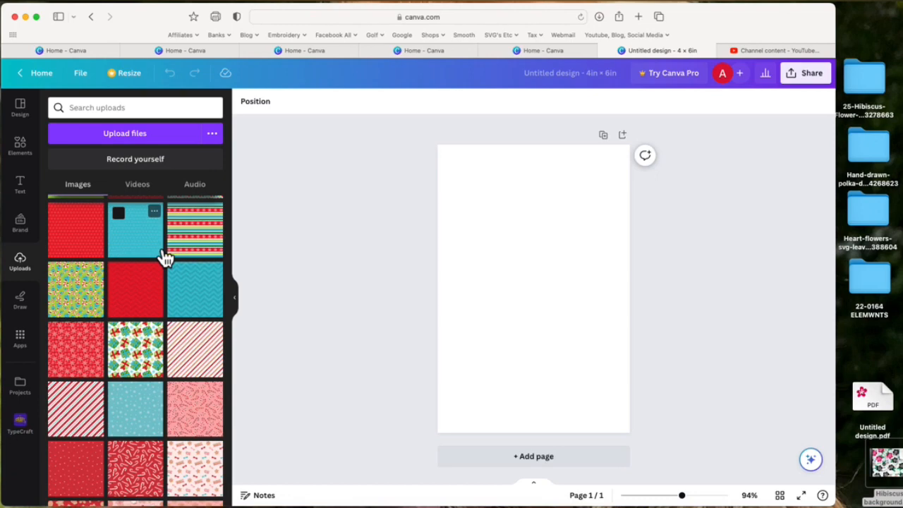
scroll(164, 258, down, 10)
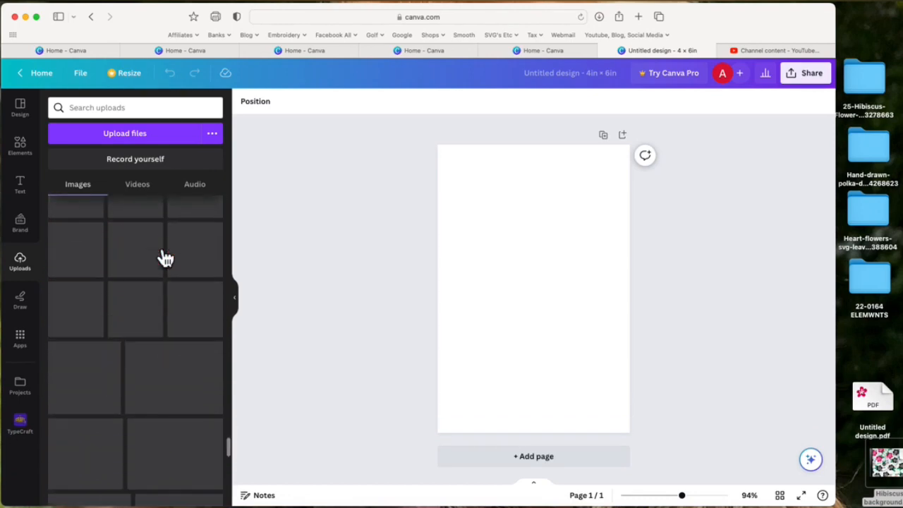
scroll(165, 258, down, 15)
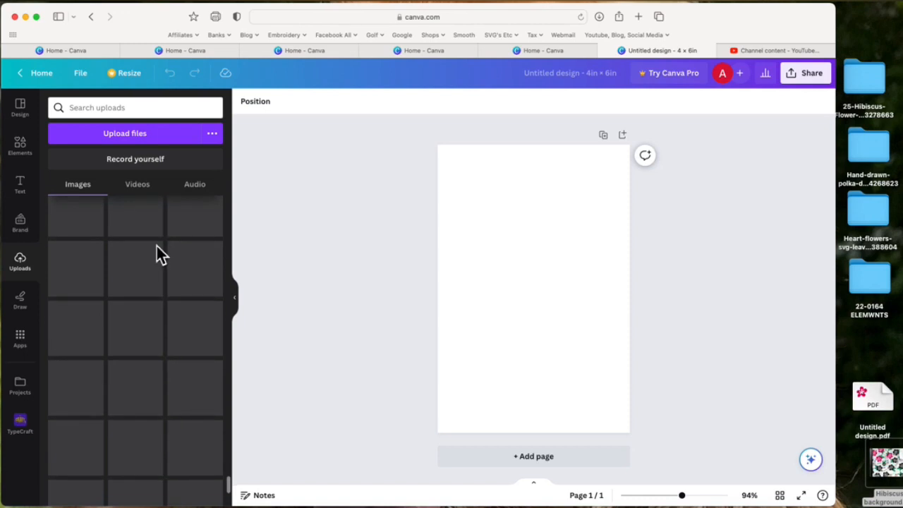
scroll(156, 245, down, 10)
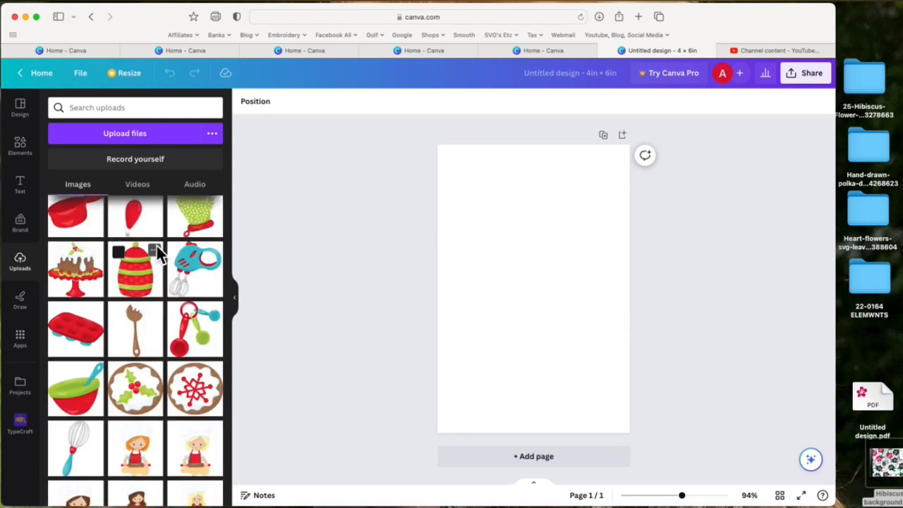
scroll(156, 246, down, 5)
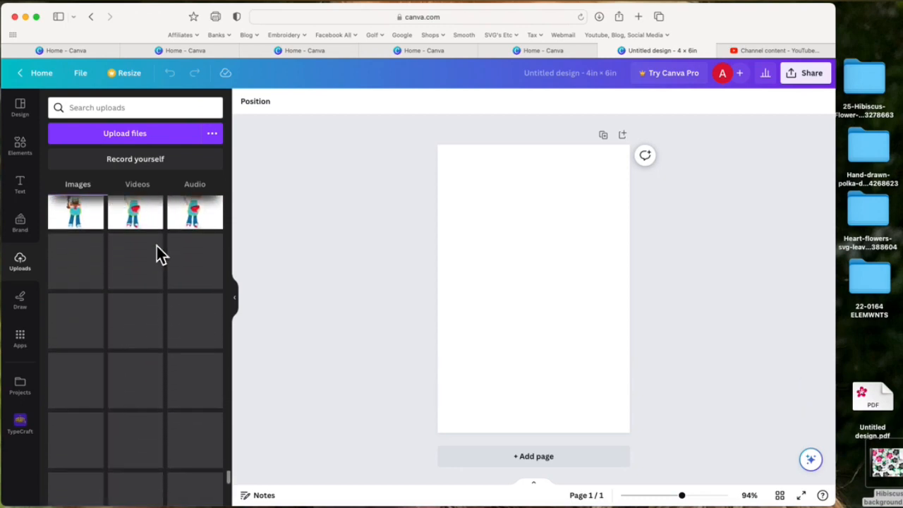
scroll(157, 245, down, 5)
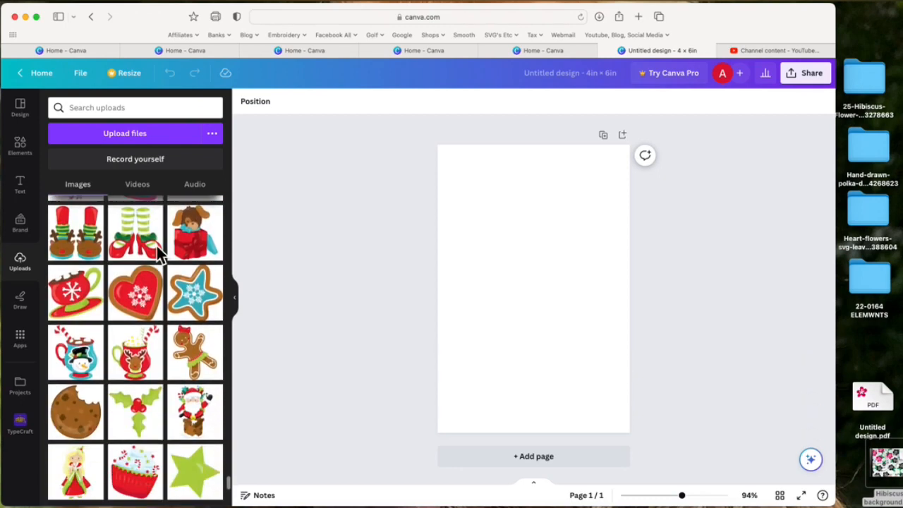
scroll(157, 246, down, 4)
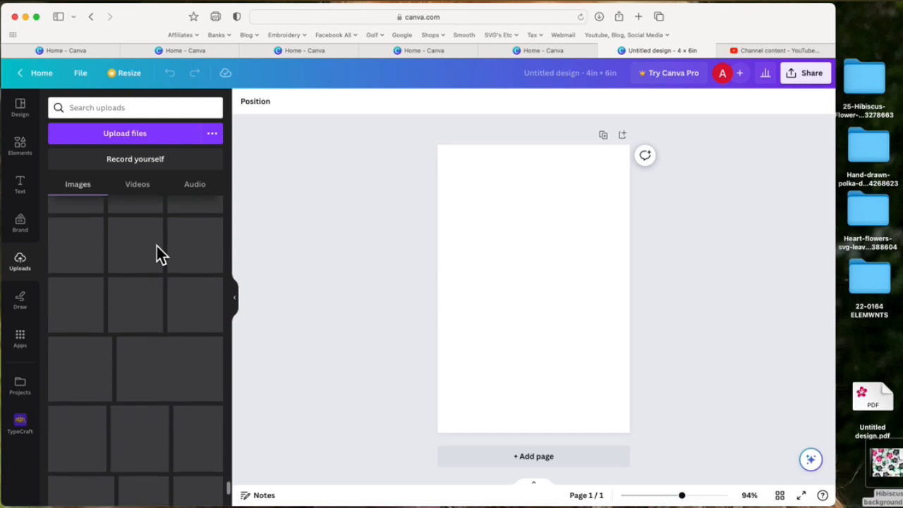
scroll(156, 245, down, 5)
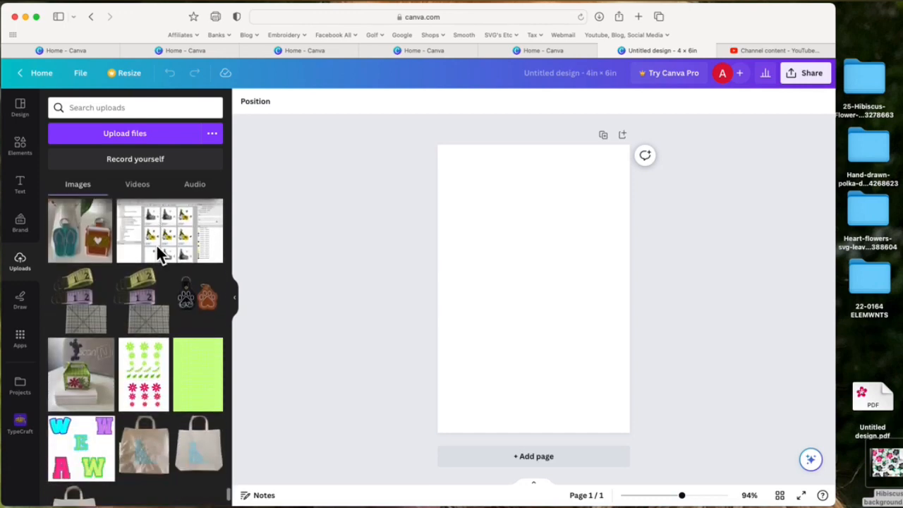
scroll(156, 246, down, 5)
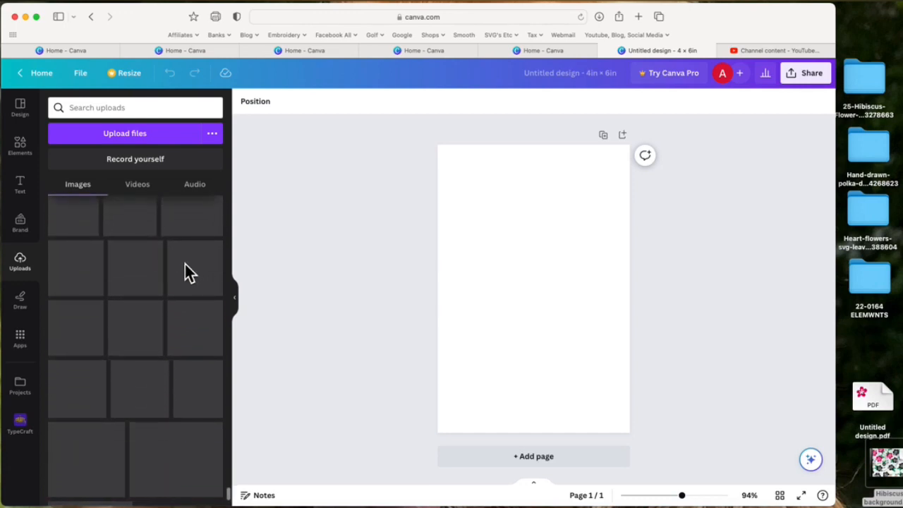
scroll(193, 275, down, 8)
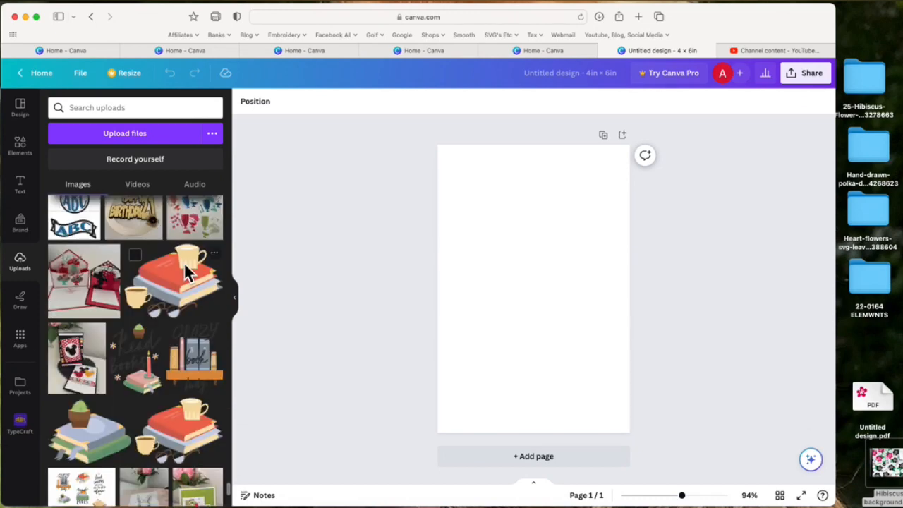
scroll(185, 268, down, 10)
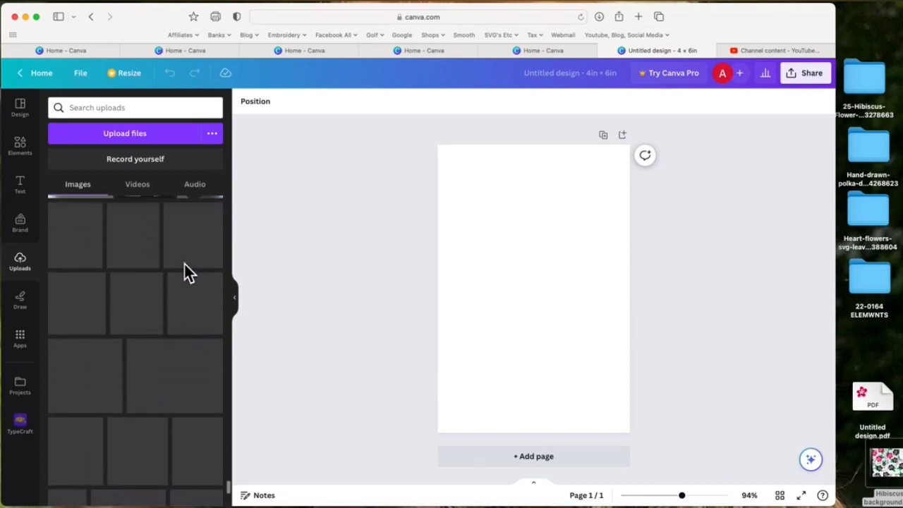
scroll(142, 287, down, 5)
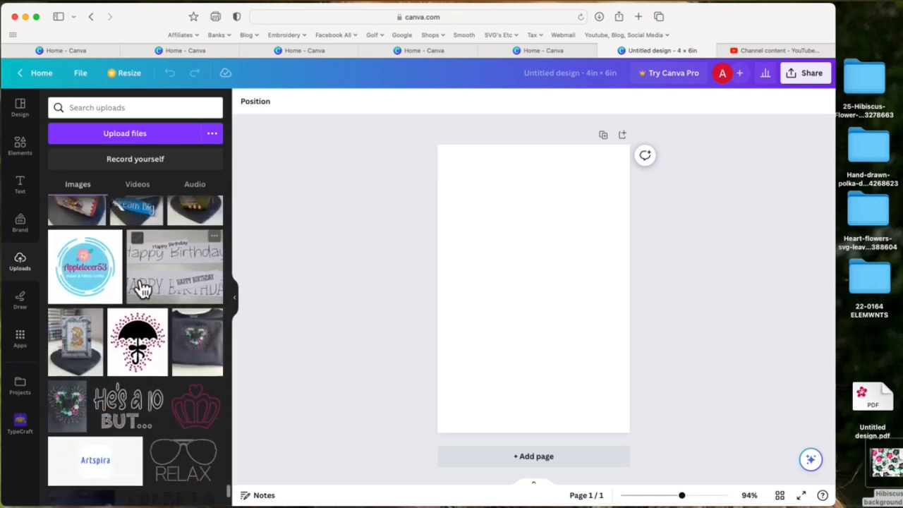
scroll(139, 286, down, 3)
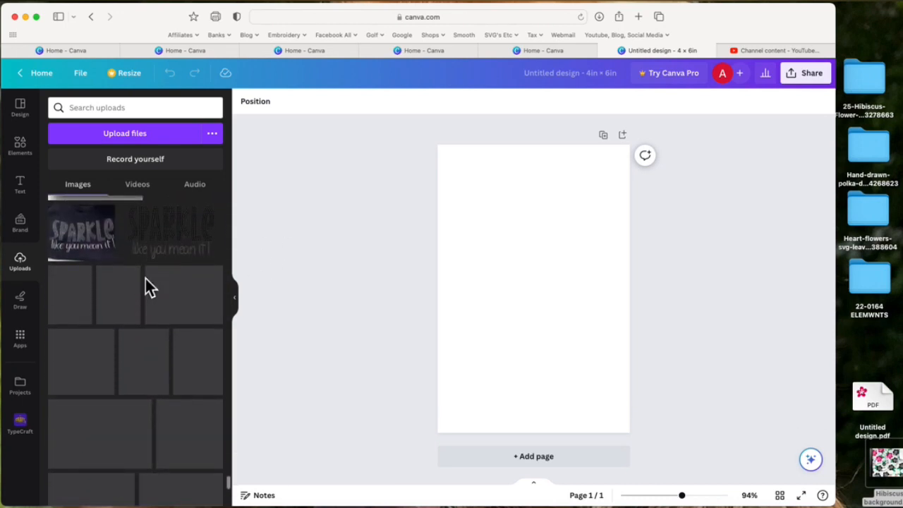
scroll(177, 304, down, 6)
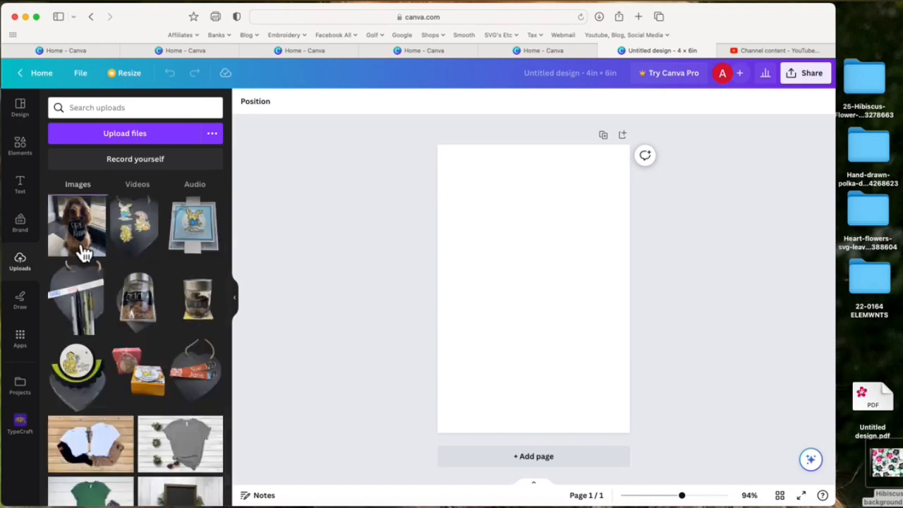
Try placing the spaniel photo on the page, first loose and then snapped to fill it, deleting it each time
drag(109, 235, 488, 257)
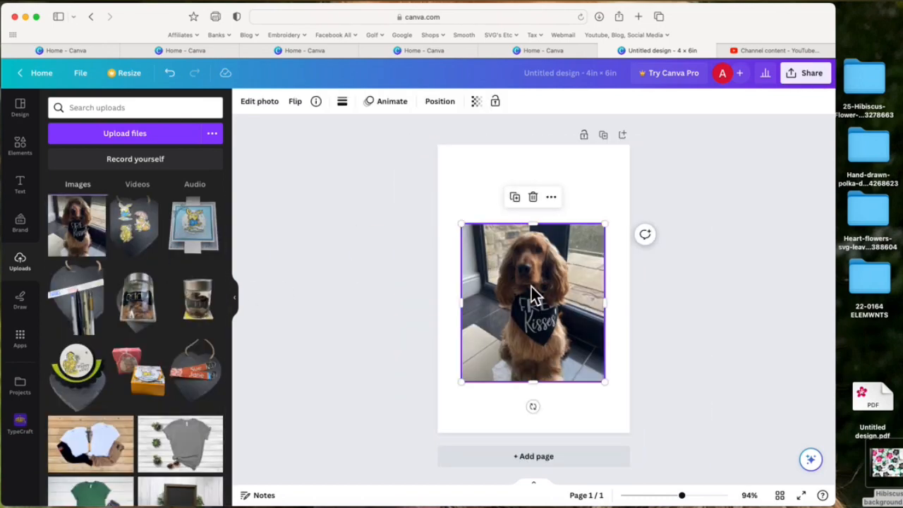
click(534, 198)
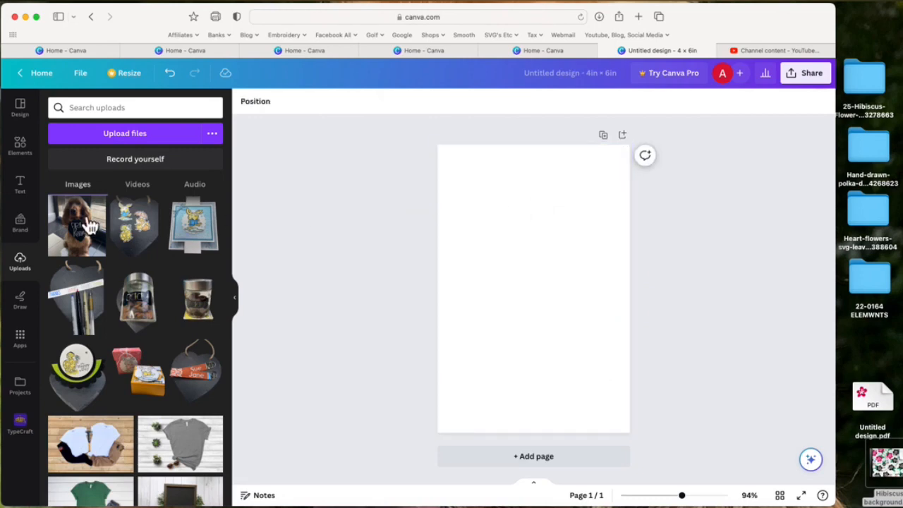
drag(80, 232, 452, 168)
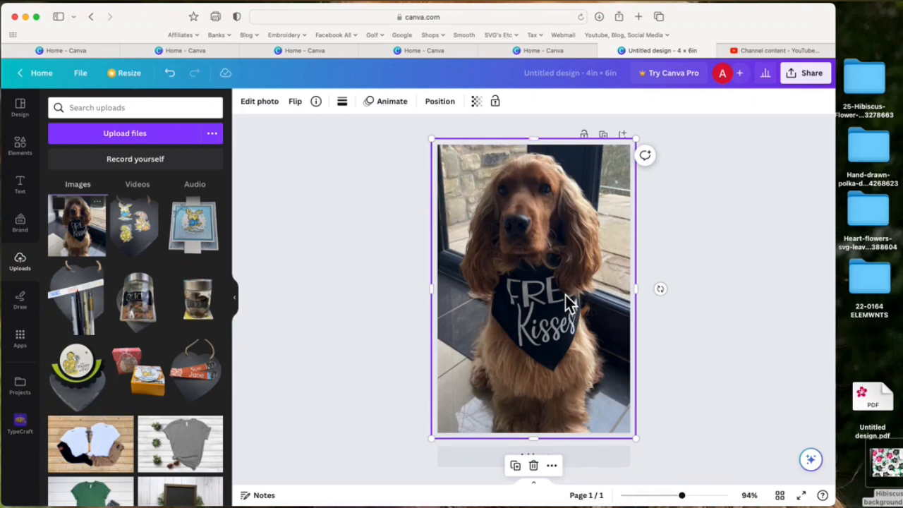
click(533, 465)
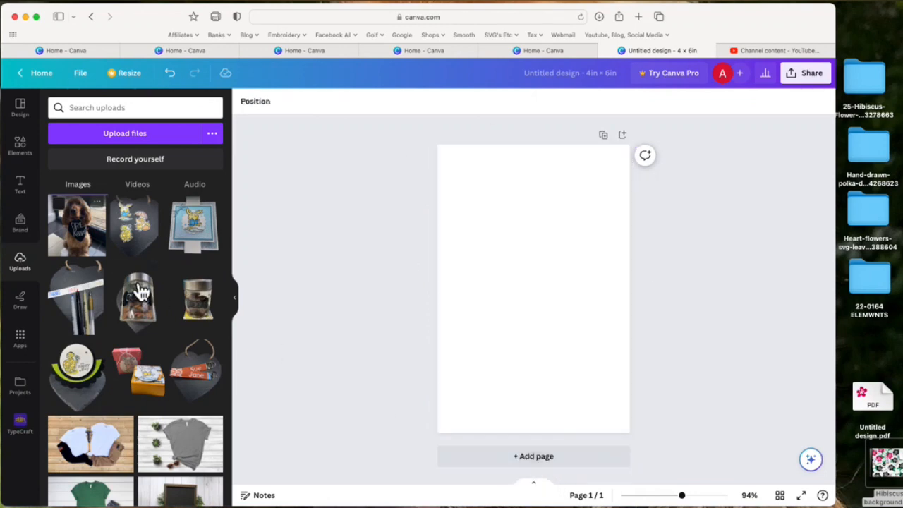
Add the spaniel photo, try enlarging and repositioning it manually to cover the page, and delete it
click(95, 237)
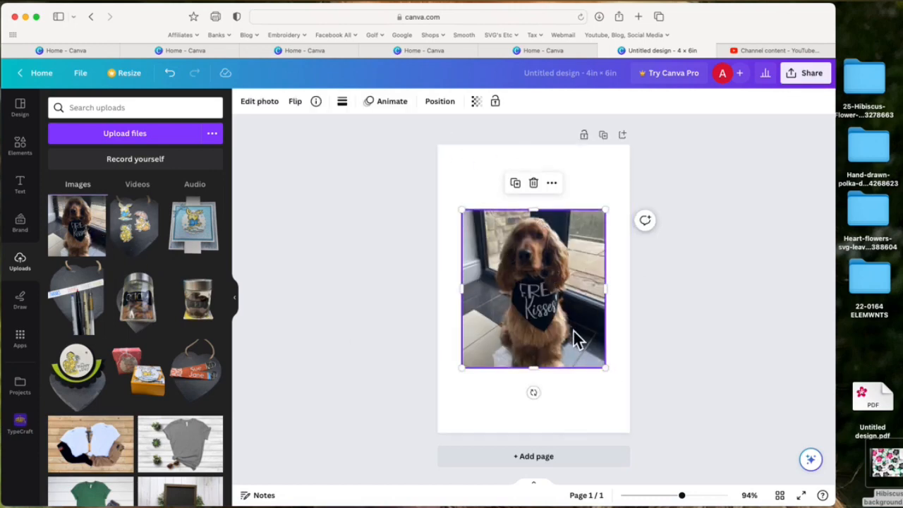
drag(548, 312, 536, 233)
drag(581, 298, 754, 484)
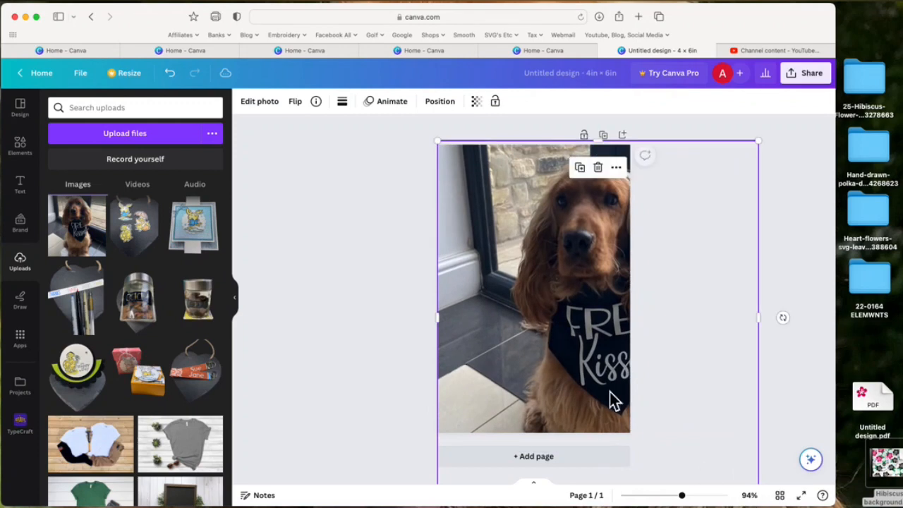
drag(535, 329, 505, 325)
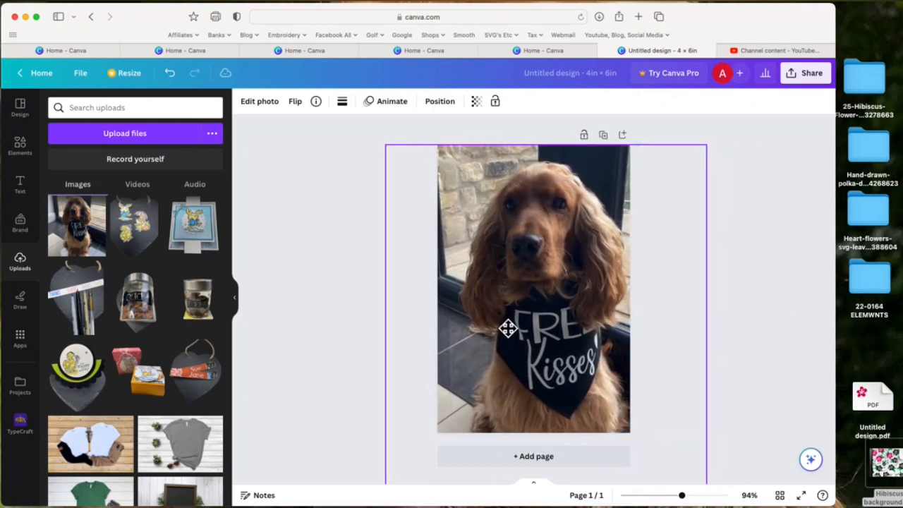
click(755, 329)
click(561, 330)
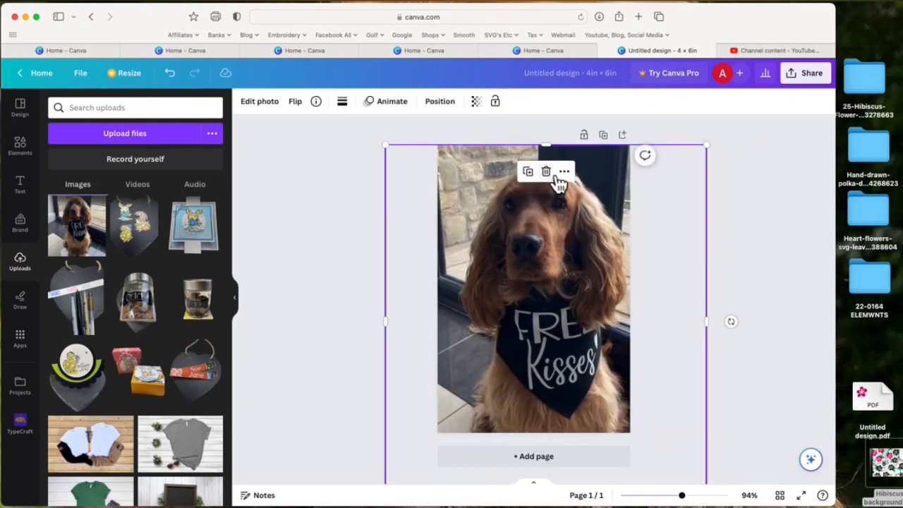
click(547, 172)
Place the uploaded spaniel photo on the blank 4 × 6 in page, snapped to the page edges so it fills the page
drag(84, 226, 454, 201)
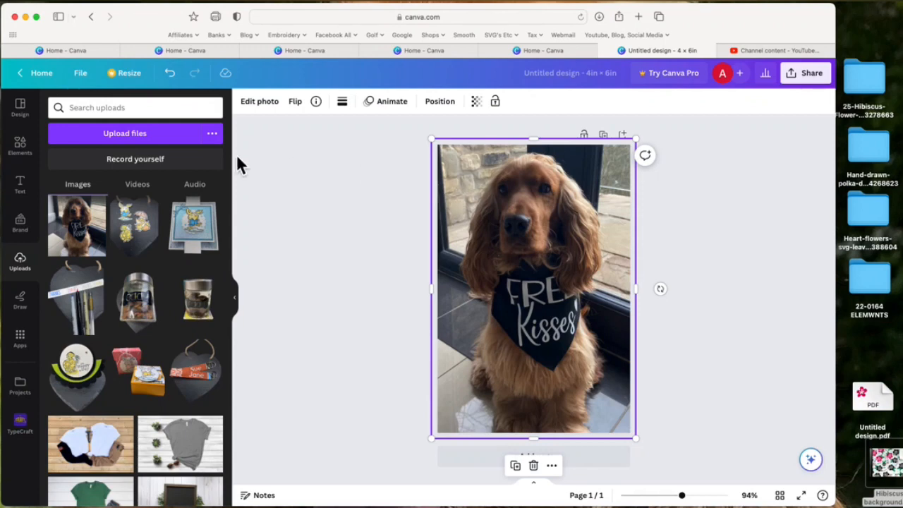
Browse the elements library's categories, from shapes, graphics and stickers to photos, videos, audio and charts
click(32, 163)
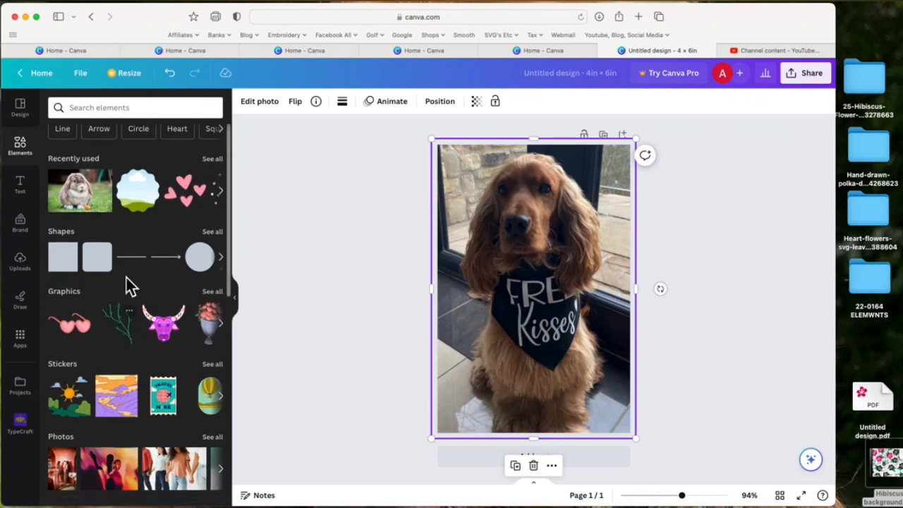
scroll(153, 255, down, 2)
scroll(151, 245, down, 1)
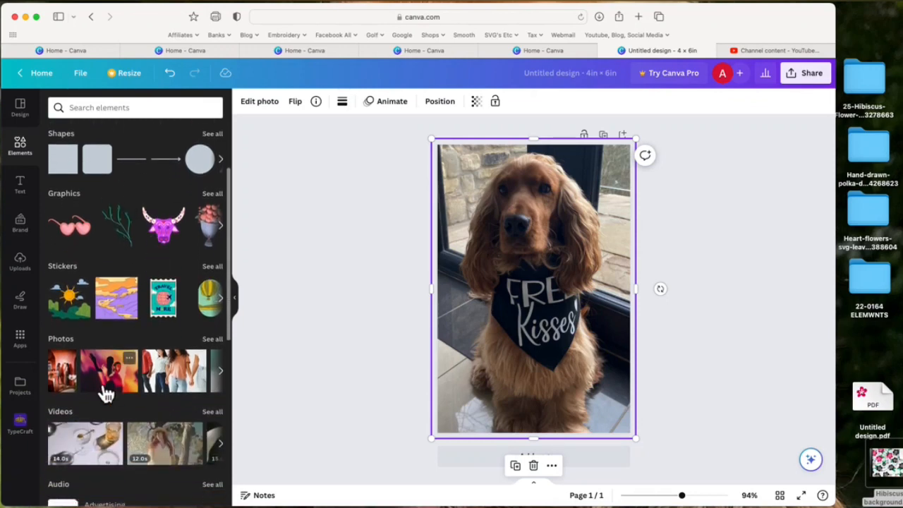
scroll(155, 317, down, 5)
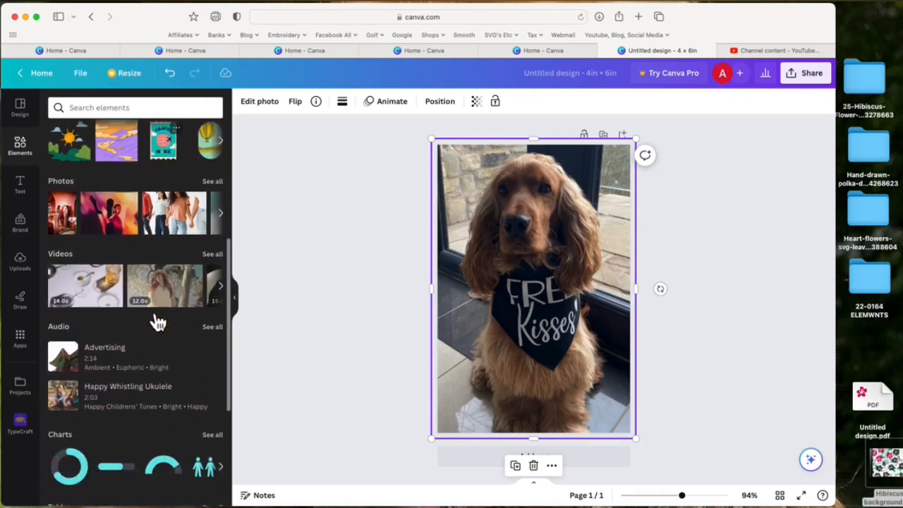
scroll(153, 272, up, 9)
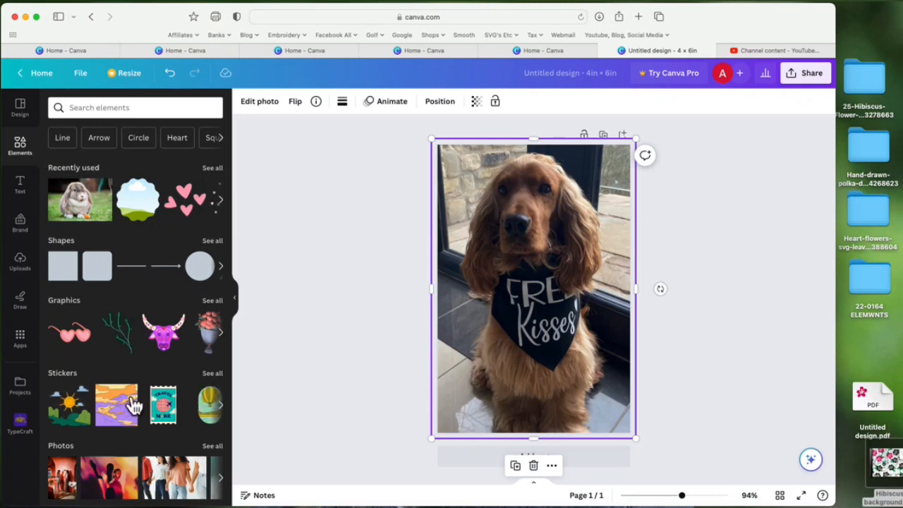
Look through the full collection of recently used elements
click(226, 177)
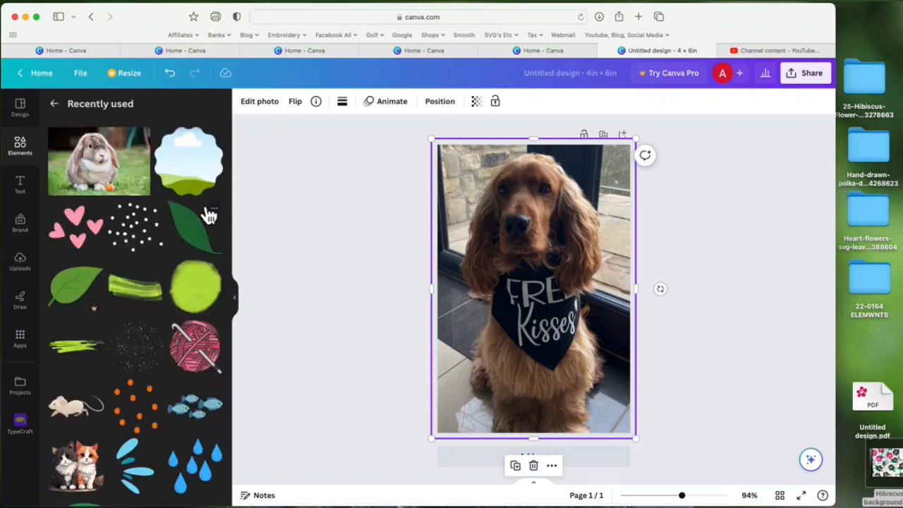
scroll(207, 214, down, 5)
scroll(209, 215, down, 2)
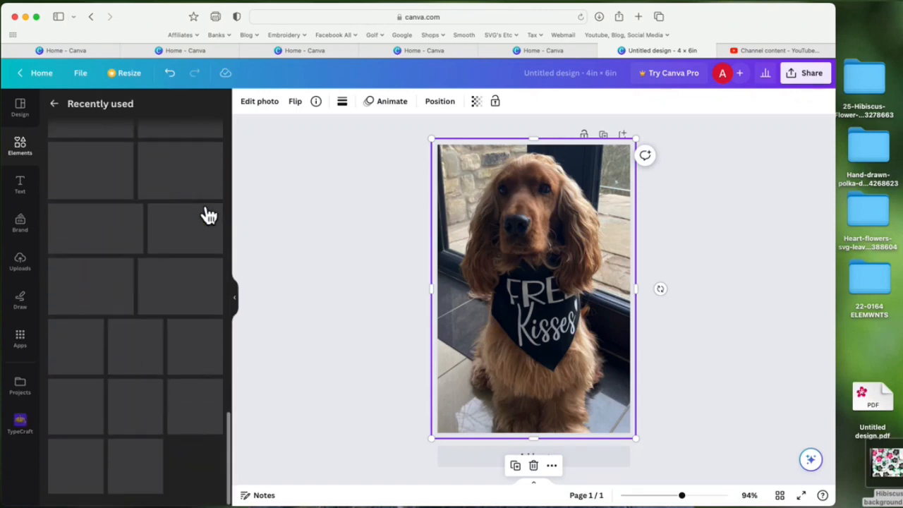
scroll(209, 215, up, 3)
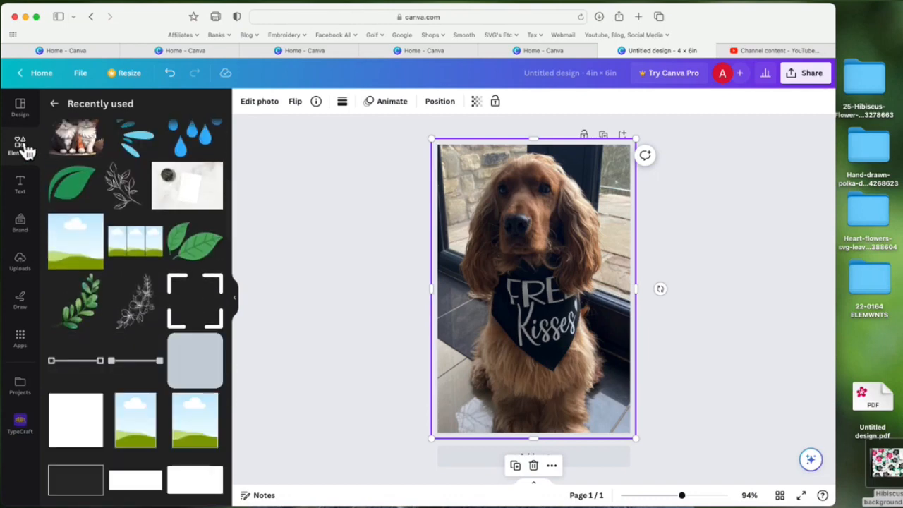
Return to the main elements library and browse its suggested search terms, from Line to Triangle, and back to the start
click(21, 146)
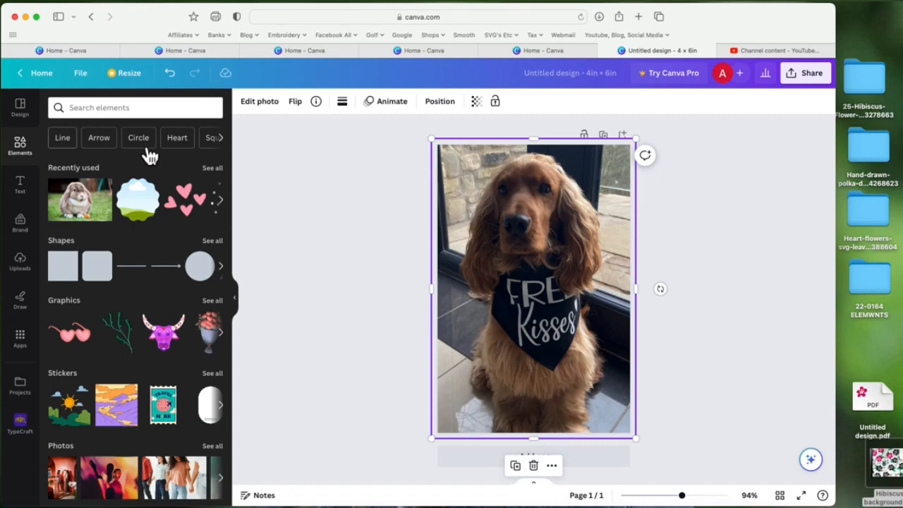
click(226, 143)
click(235, 152)
click(236, 153)
click(235, 151)
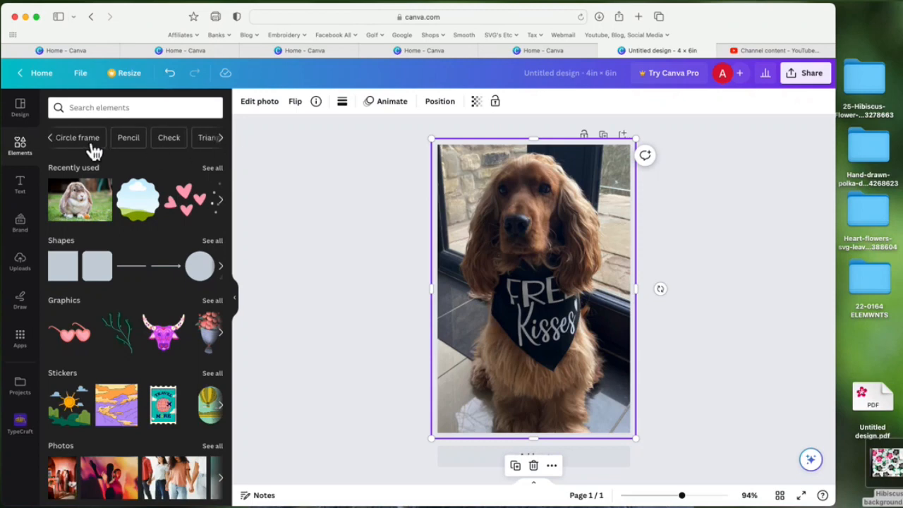
click(59, 150)
click(59, 148)
click(59, 149)
click(60, 149)
click(59, 148)
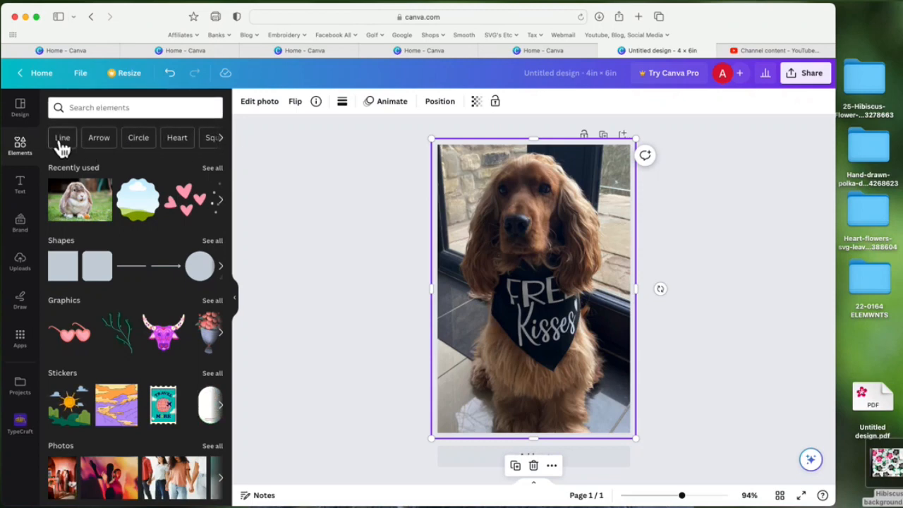
Search the elements library for Arrow and look through the matching shapes, graphics, photos, videos, frames and audio
click(109, 149)
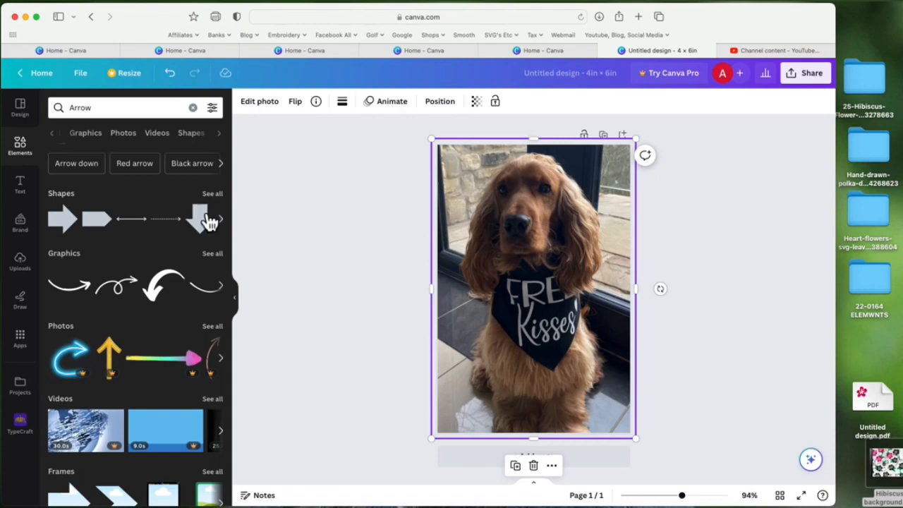
scroll(177, 218, down, 4)
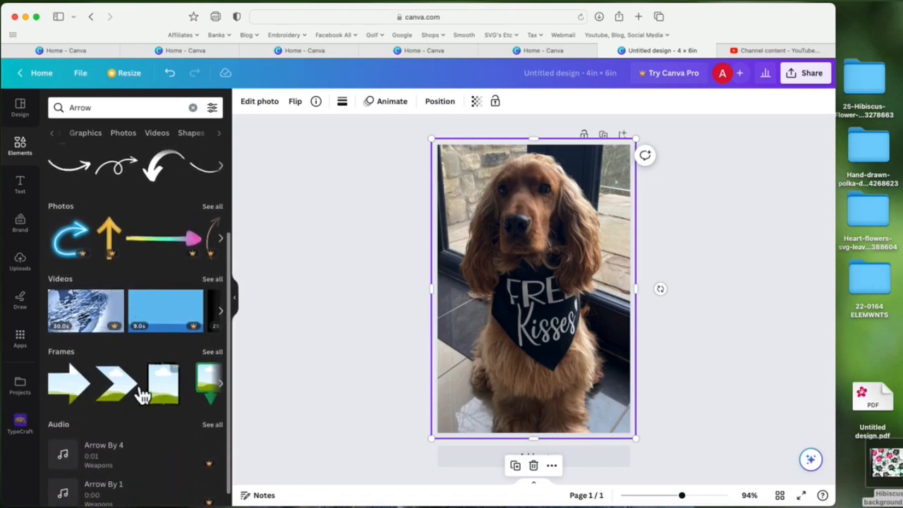
scroll(183, 397, down, 1)
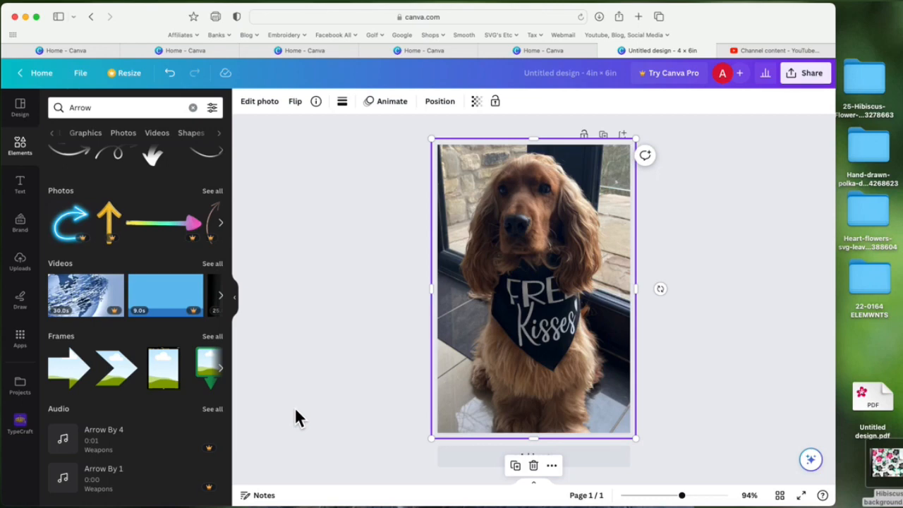
Return to the home page and search the templates for "invitation"
click(45, 72)
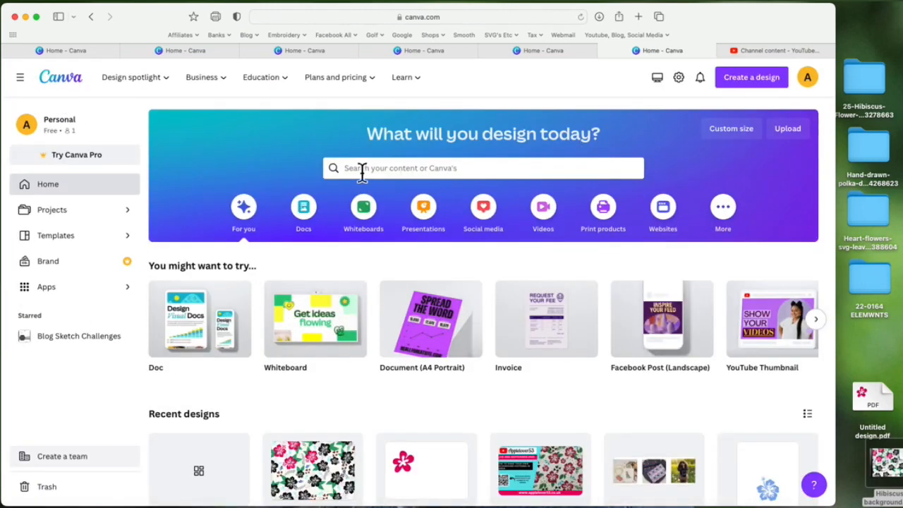
click(386, 171)
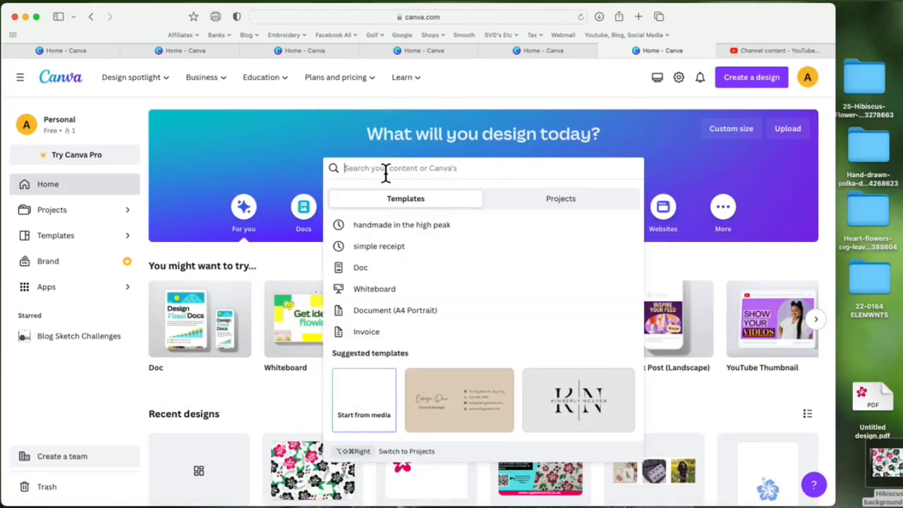
text(inv)
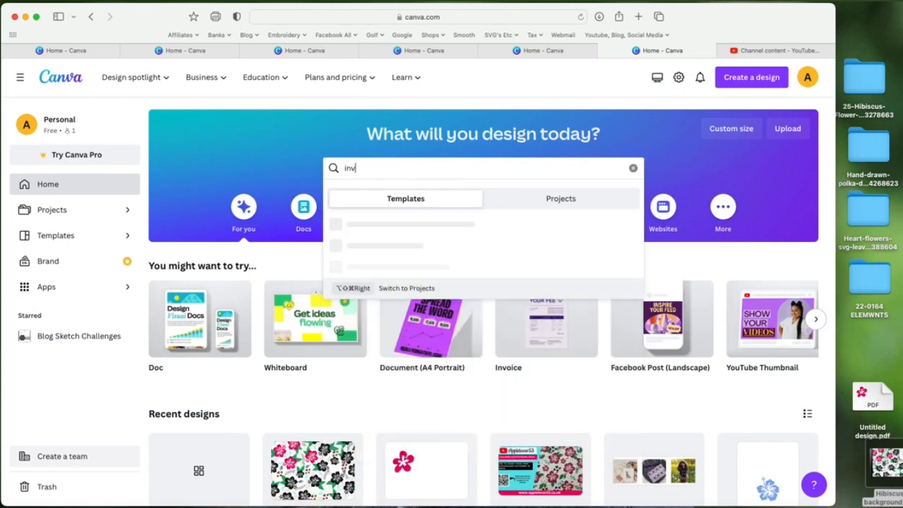
text(itation)
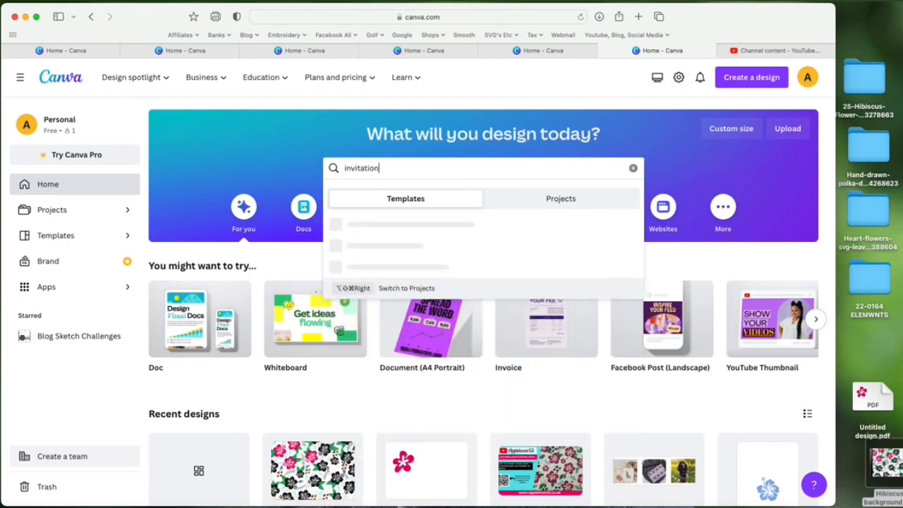
key(Return)
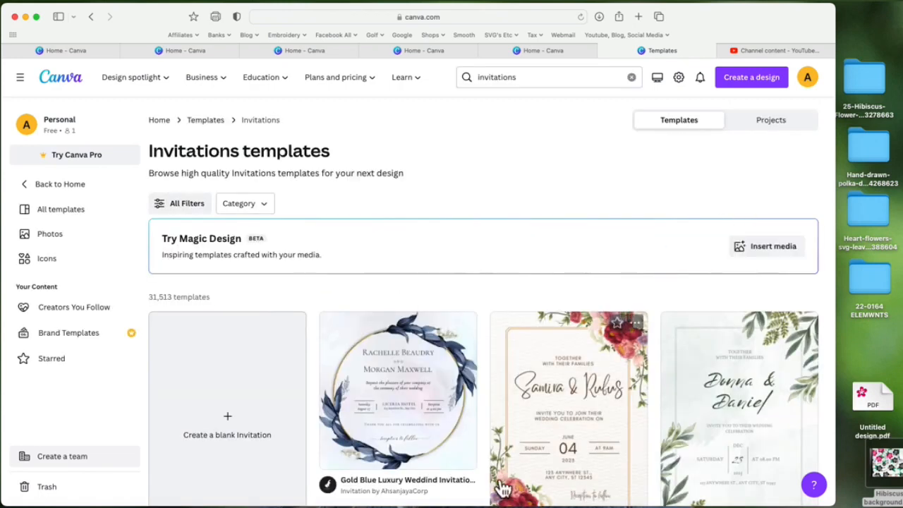
Browse the invitation templates and open the 5 × 7 in Green Watercolor Wedding Invitation Portrait for customizing
scroll(519, 310, down, 2)
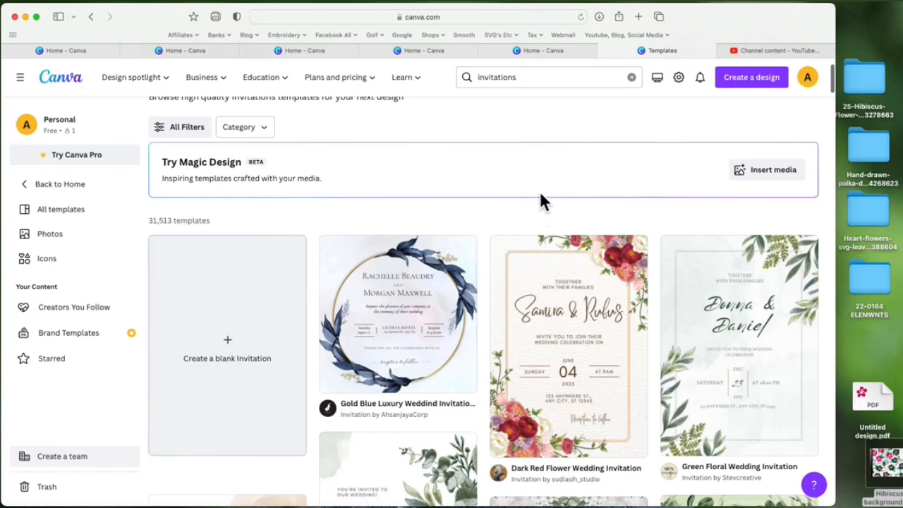
scroll(564, 275, down, 4)
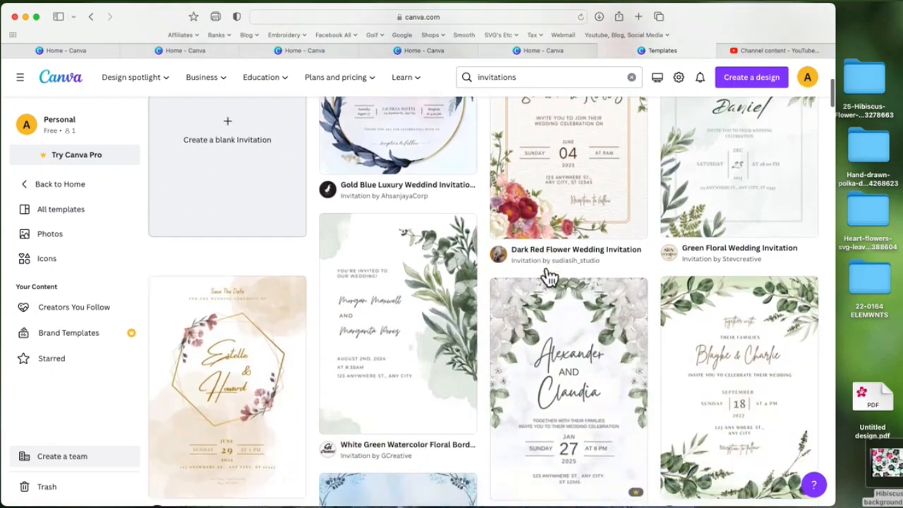
scroll(550, 277, up, 2)
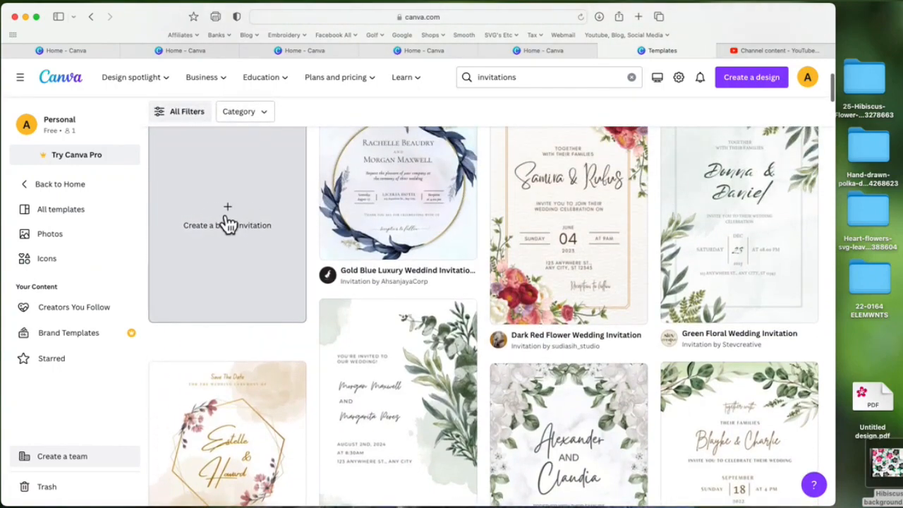
scroll(441, 254, up, 2)
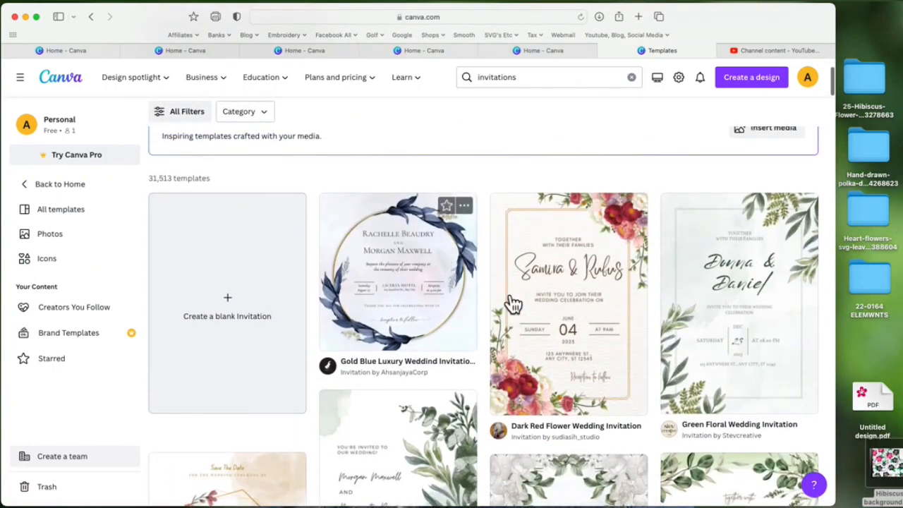
scroll(459, 331, down, 10)
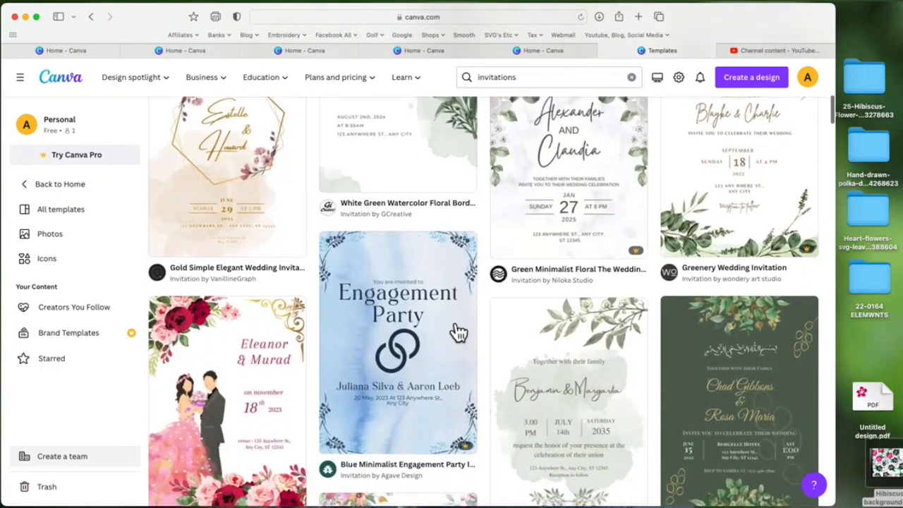
scroll(459, 331, down, 1)
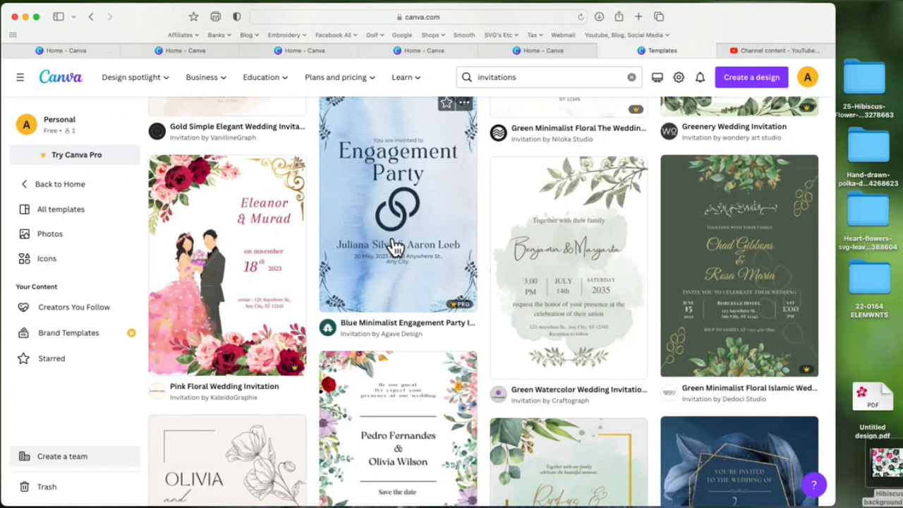
click(577, 269)
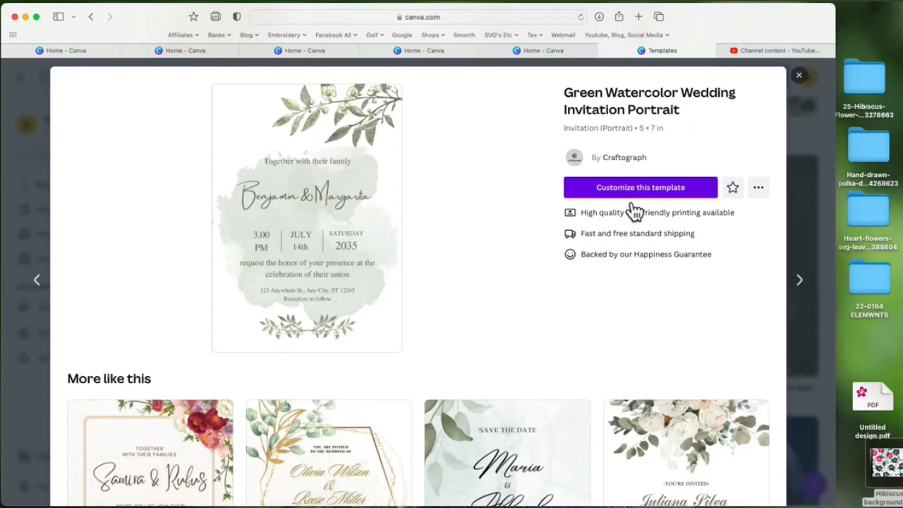
click(670, 192)
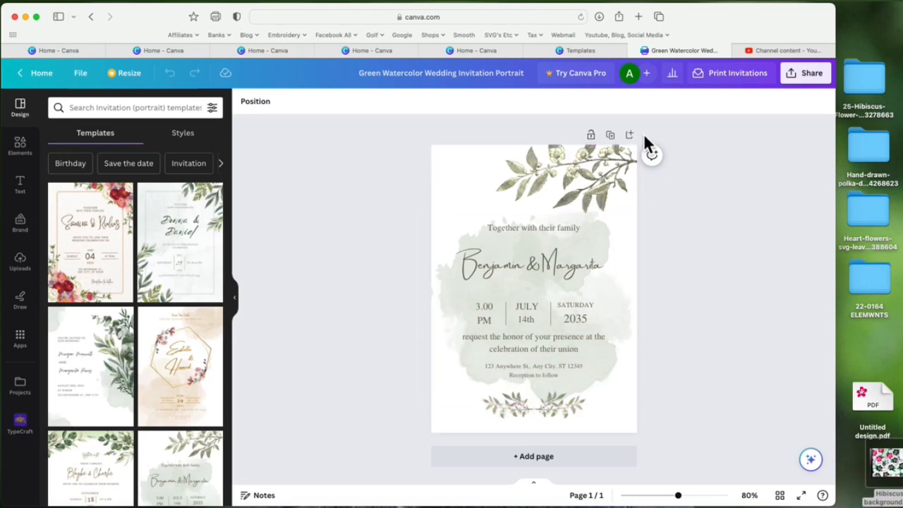
Examine the border style, border weight and corner rounding options for the branch picture in the invitation's upper-right corner
click(588, 161)
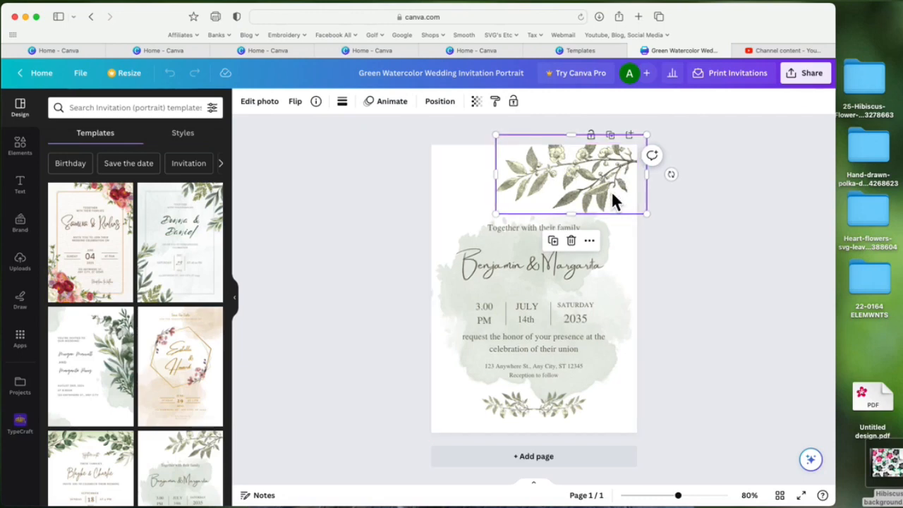
click(350, 106)
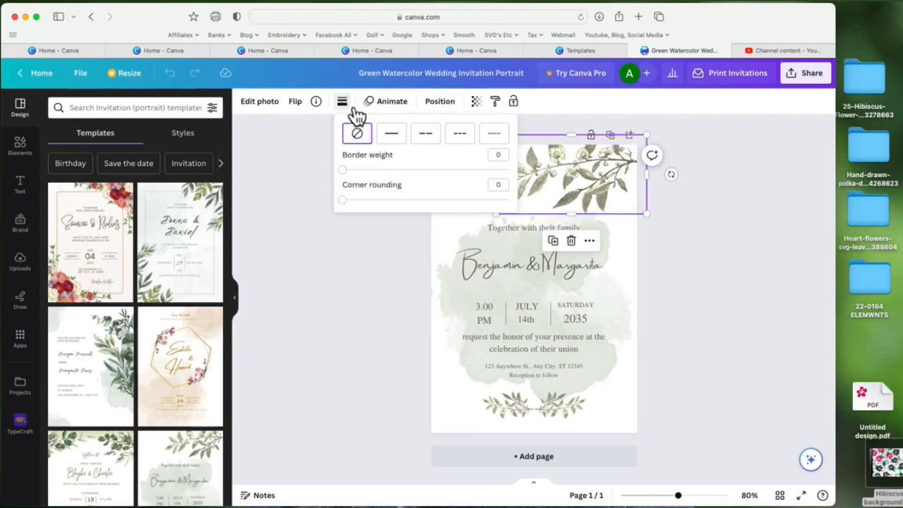
click(305, 153)
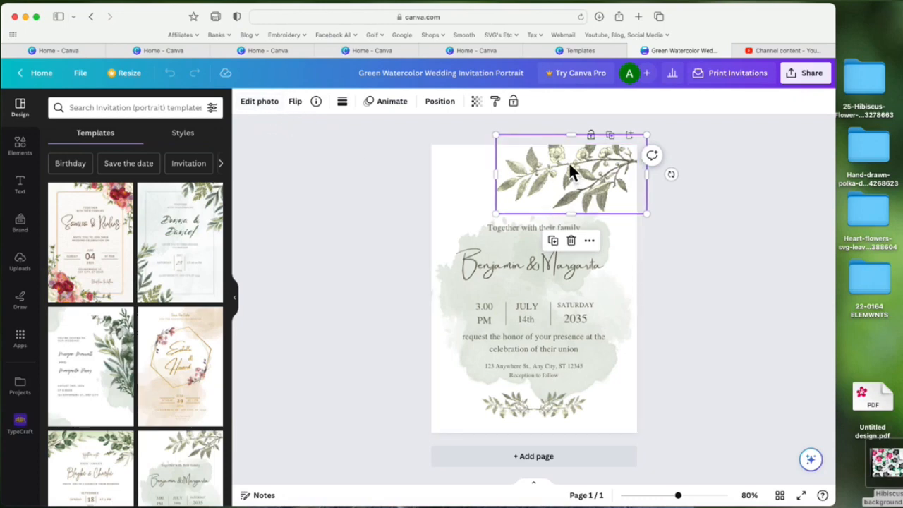
Try a duplicate of the branch picture, rotated and positioned in the invitation's upper-left corner, and delete it
click(553, 241)
drag(600, 180, 480, 176)
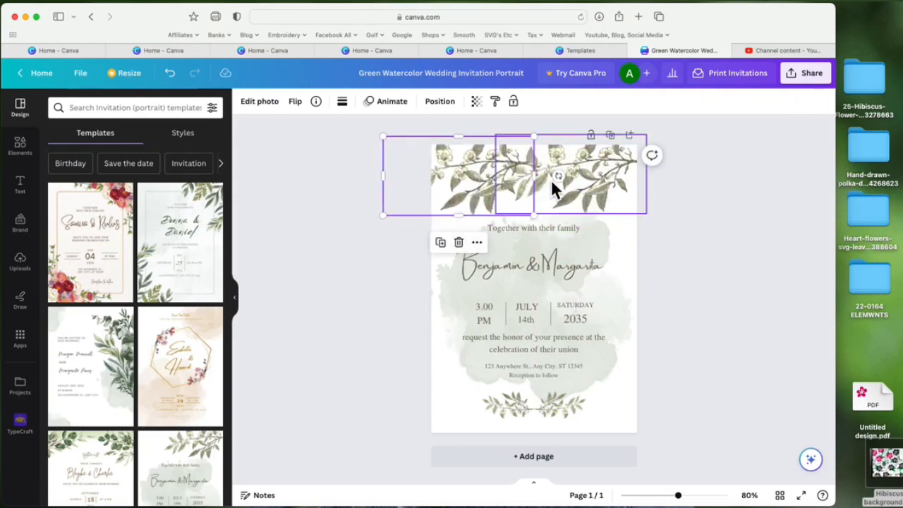
drag(561, 176, 321, 285)
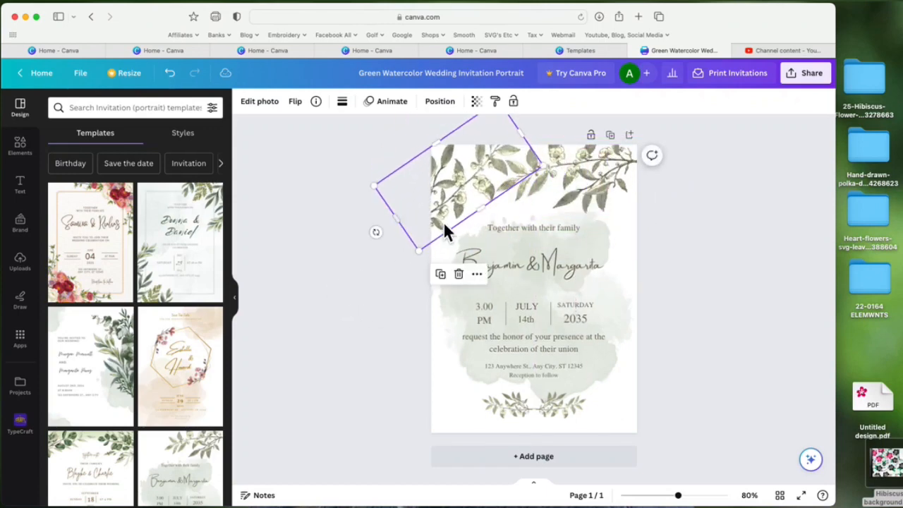
drag(454, 169, 458, 180)
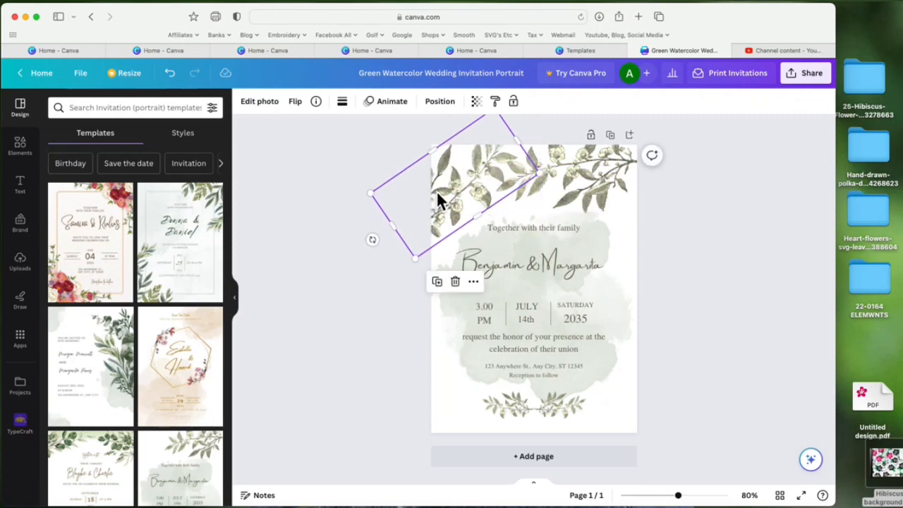
key(Delete)
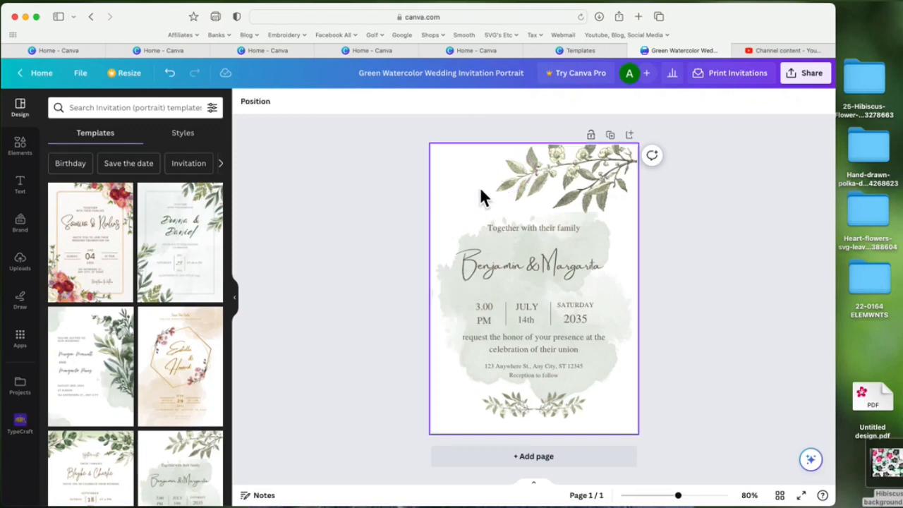
Recolor the "Together with their family" text with the pinkish-red brand color and deselect it
click(533, 233)
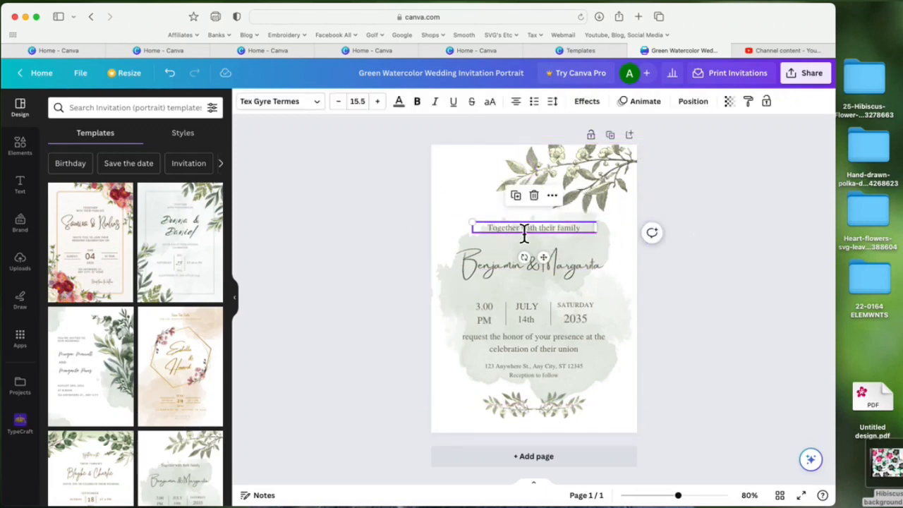
double_click(584, 228)
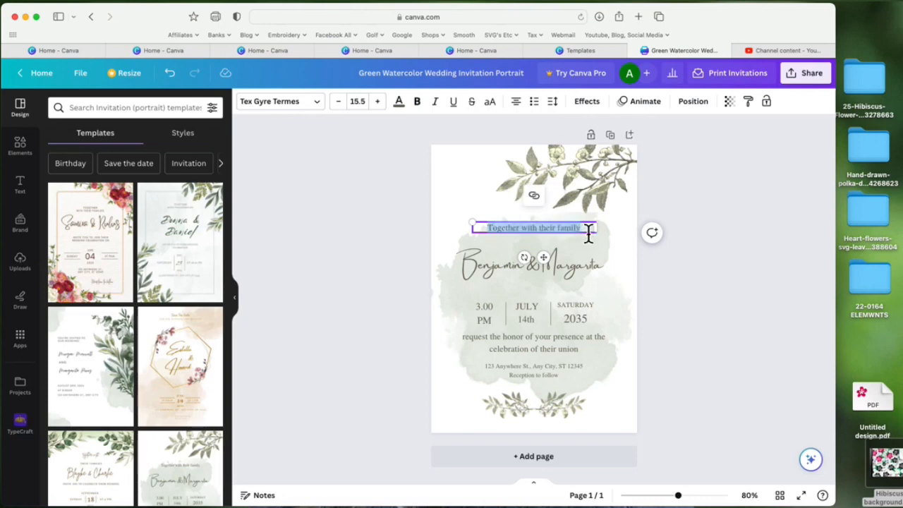
click(409, 113)
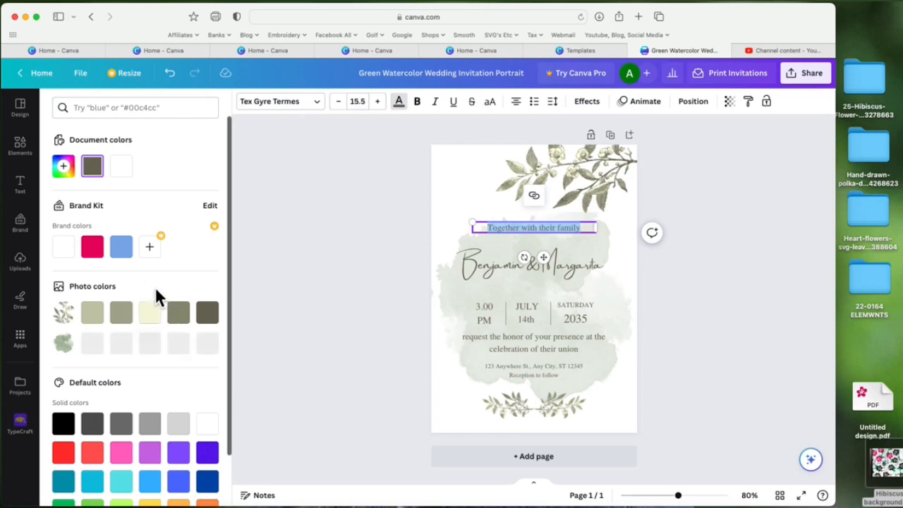
click(105, 255)
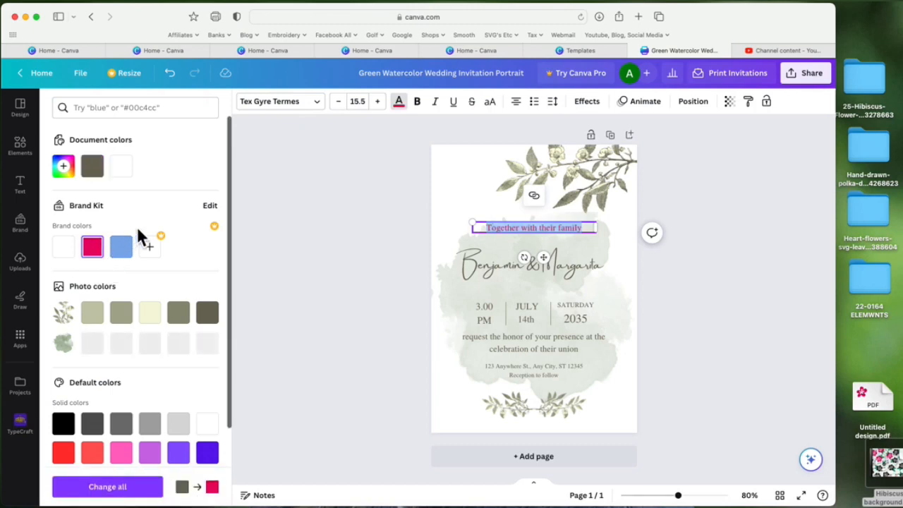
click(353, 261)
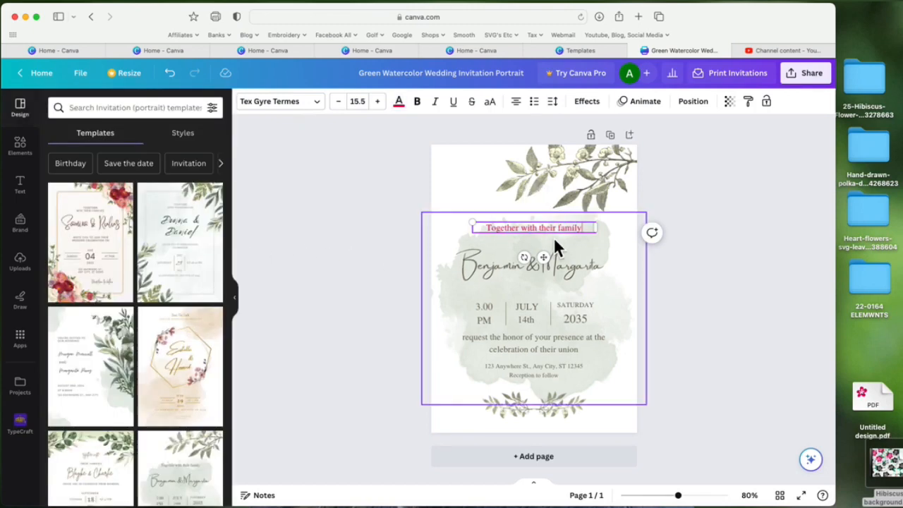
click(716, 291)
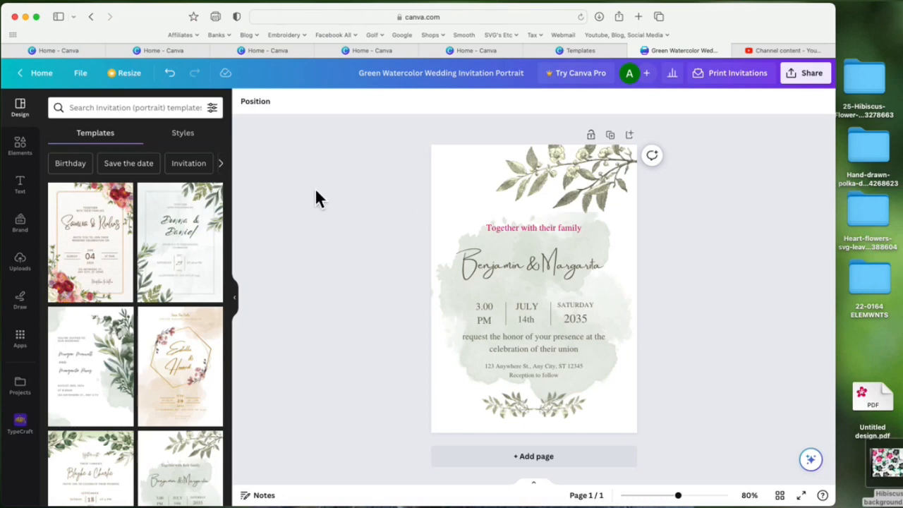
Return to the home page and reopen the Green Watercolor Wedding Invitation Portrait from the recent designs
click(41, 75)
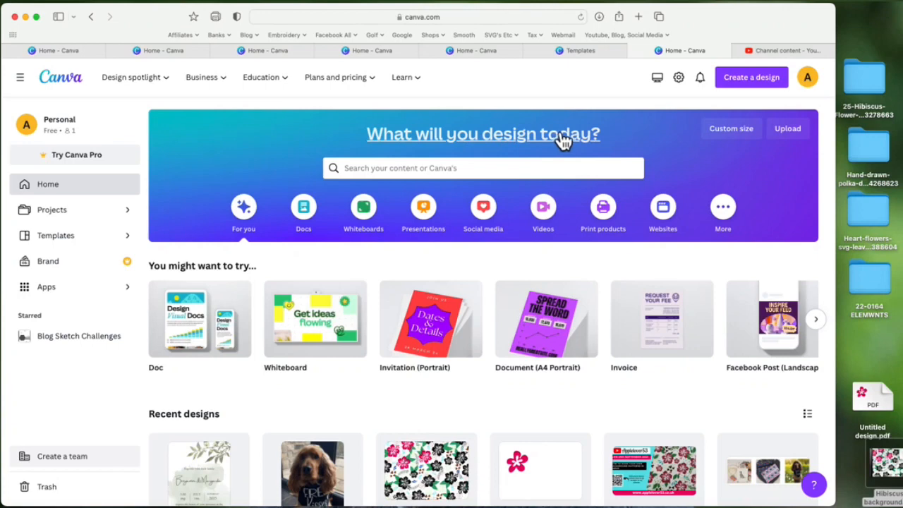
scroll(561, 137, down, 3)
scroll(561, 134, down, 1)
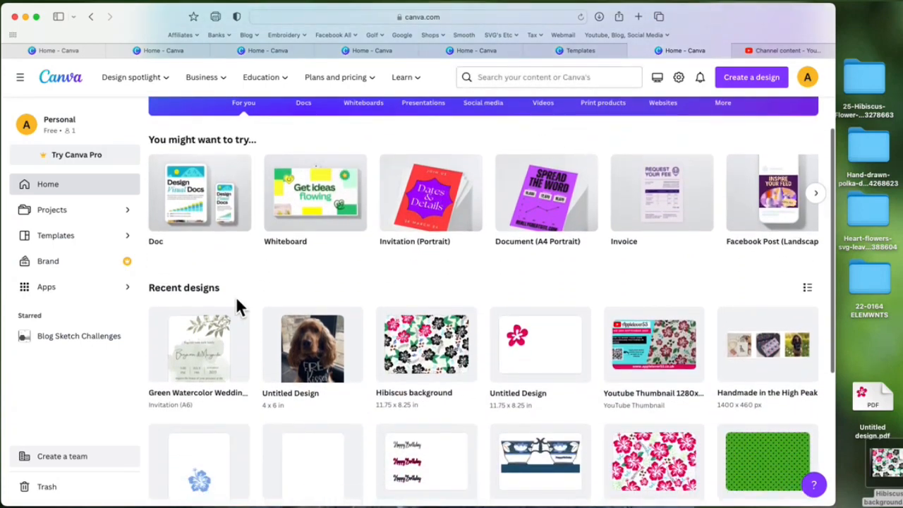
click(196, 351)
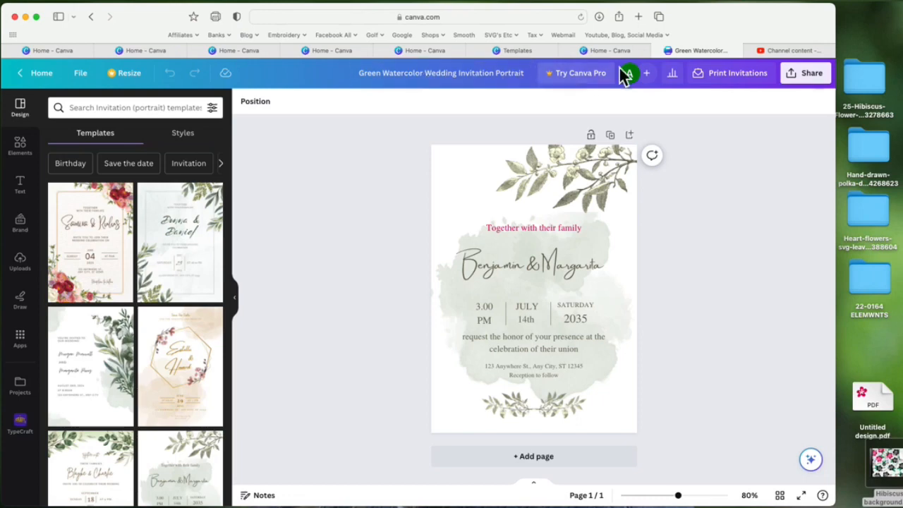
Close the reopened invitation, go back to its template preview and examine the additional actions offered for the template
click(662, 50)
click(540, 51)
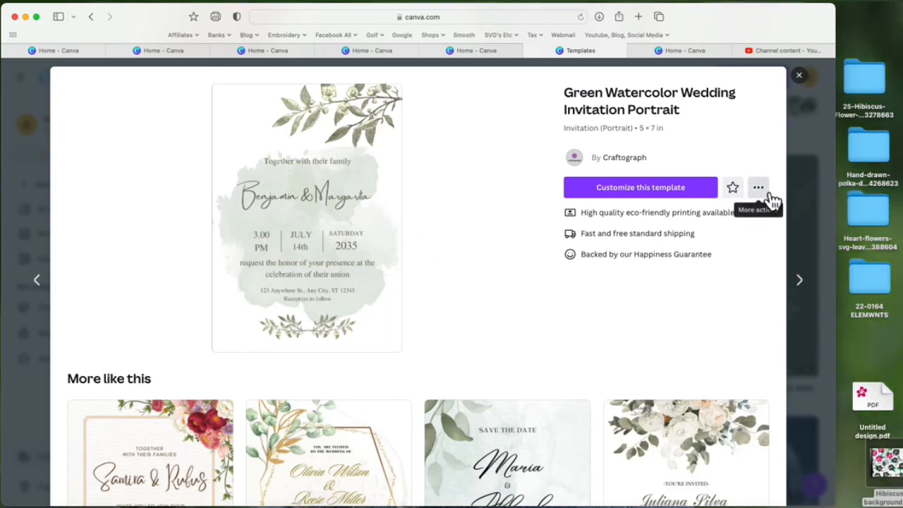
click(769, 199)
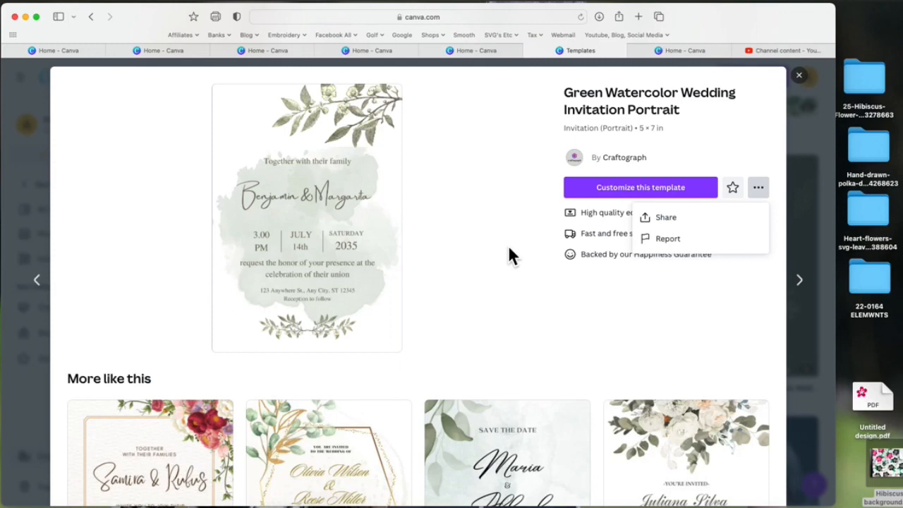
click(467, 247)
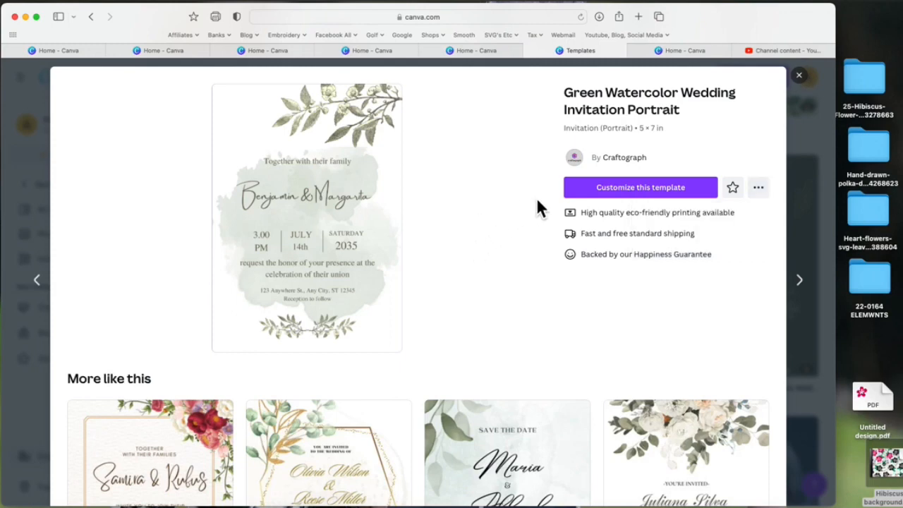
Return from the invitation template preview to the home page and clear the "invitations" search
click(798, 75)
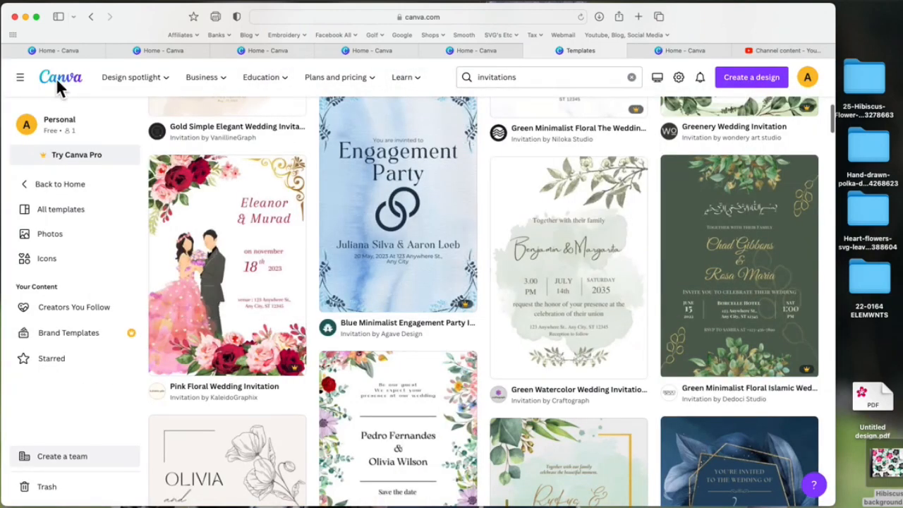
click(56, 78)
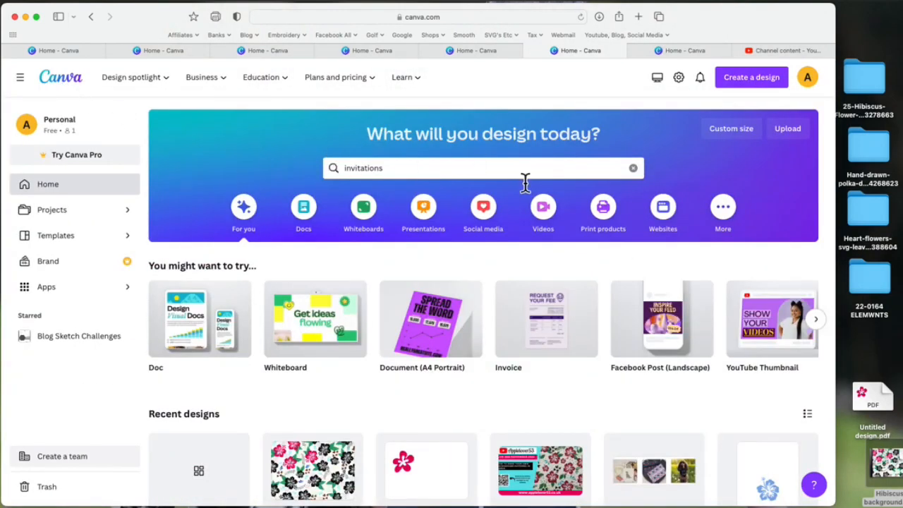
click(635, 170)
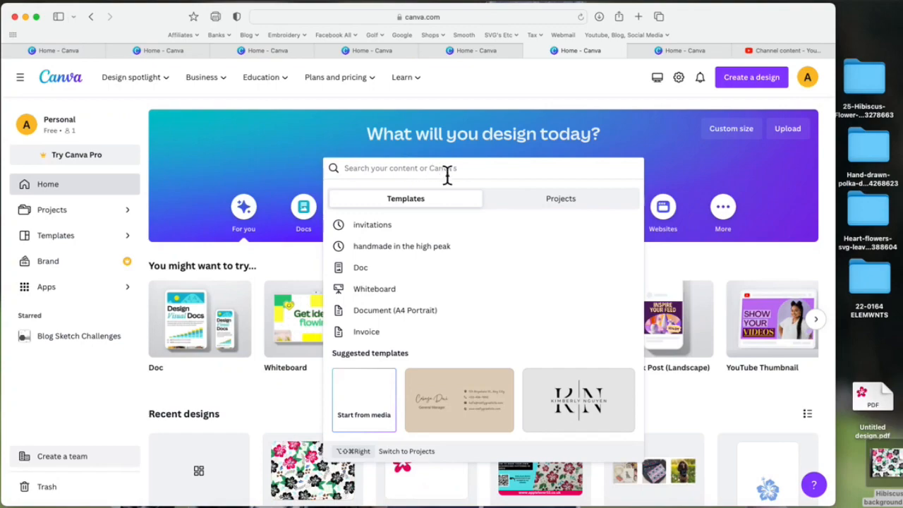
click(211, 169)
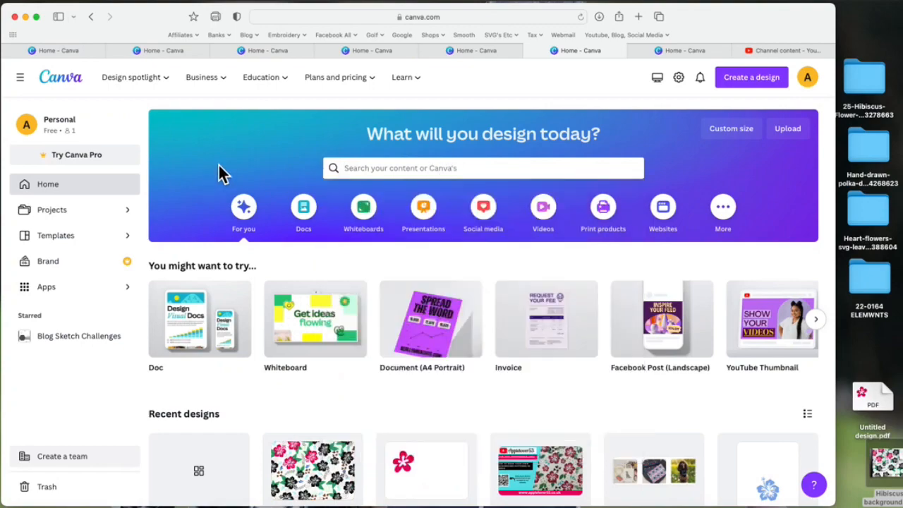
scroll(81, 199, down, 1)
scroll(81, 199, down, 5)
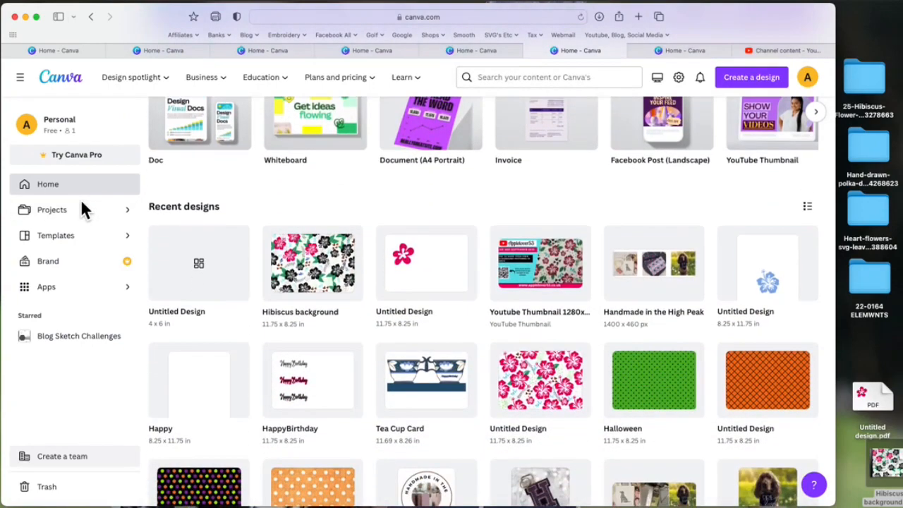
scroll(80, 199, up, 6)
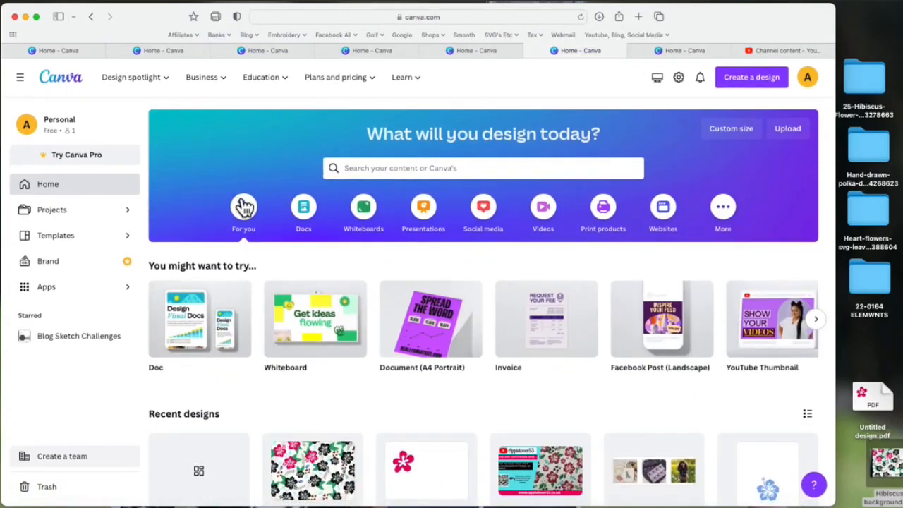
Search the Help Center for "copyright" and look over the resulting articles
mouse_move(429, 92)
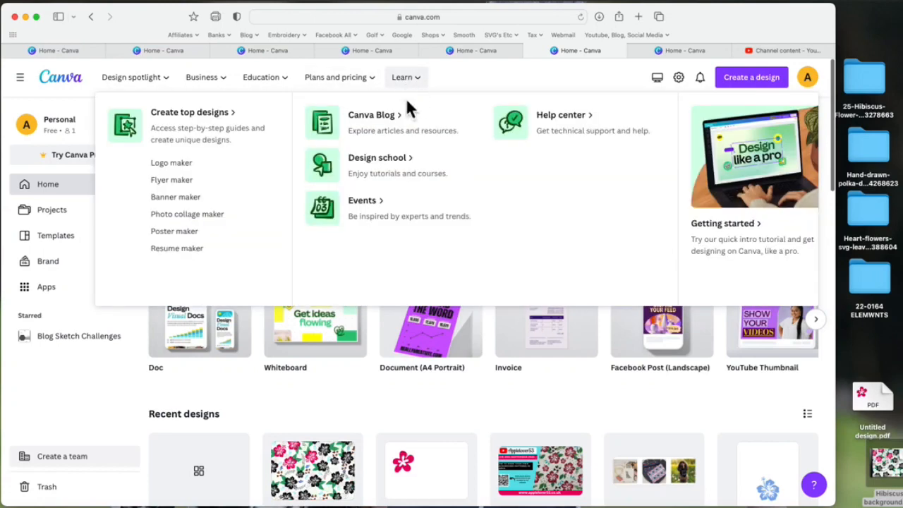
click(572, 119)
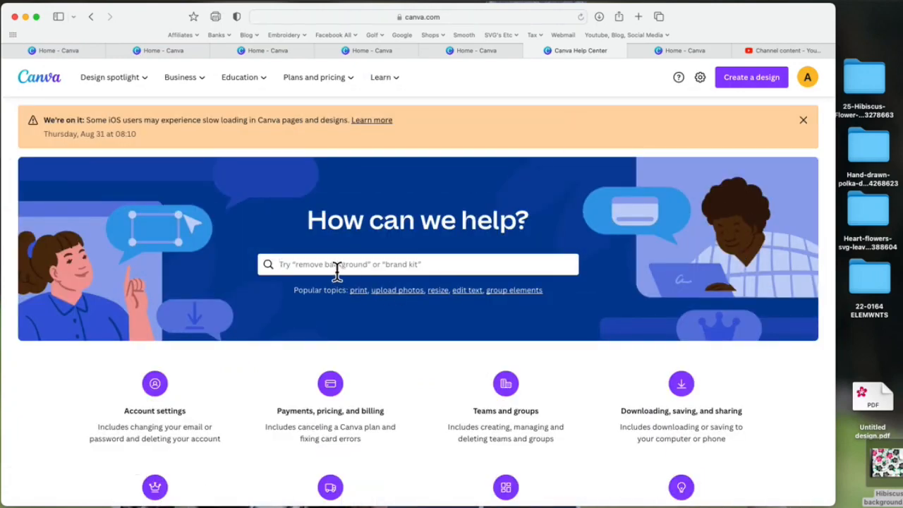
click(337, 270)
text(copy)
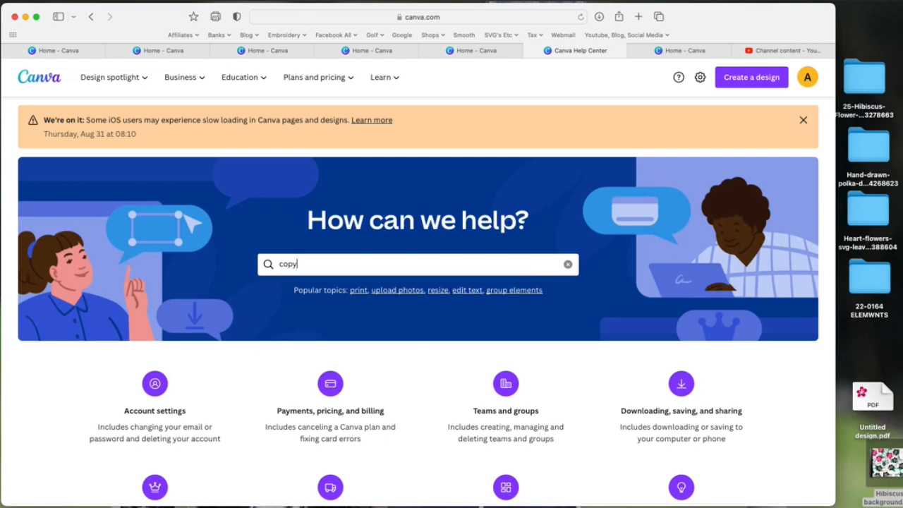
text(right)
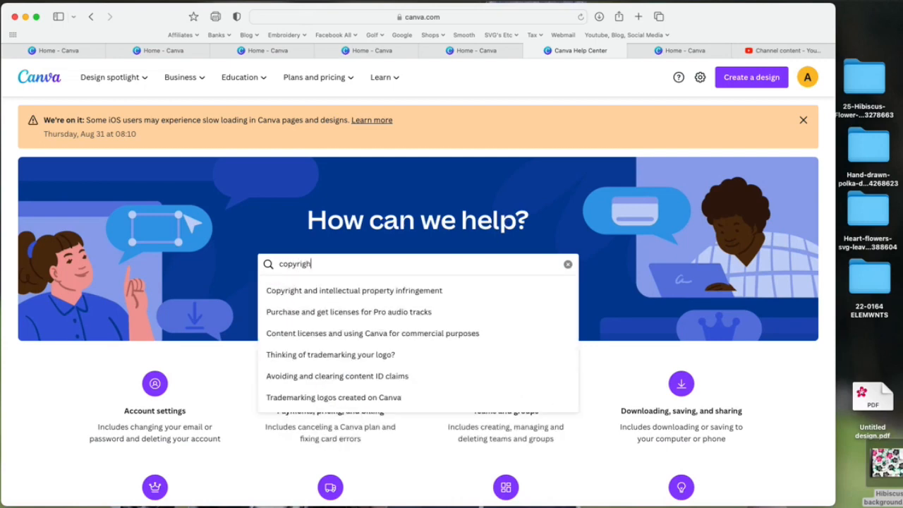
key(Return)
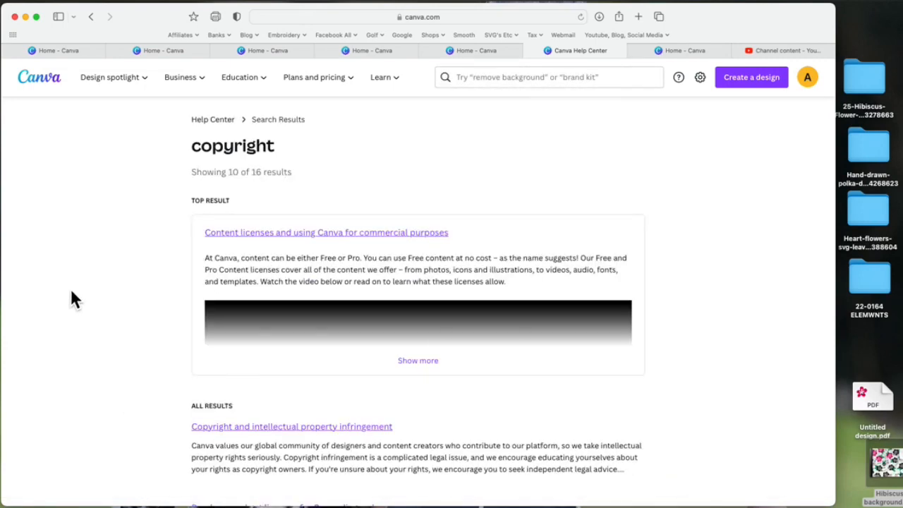
scroll(71, 292, down, 2)
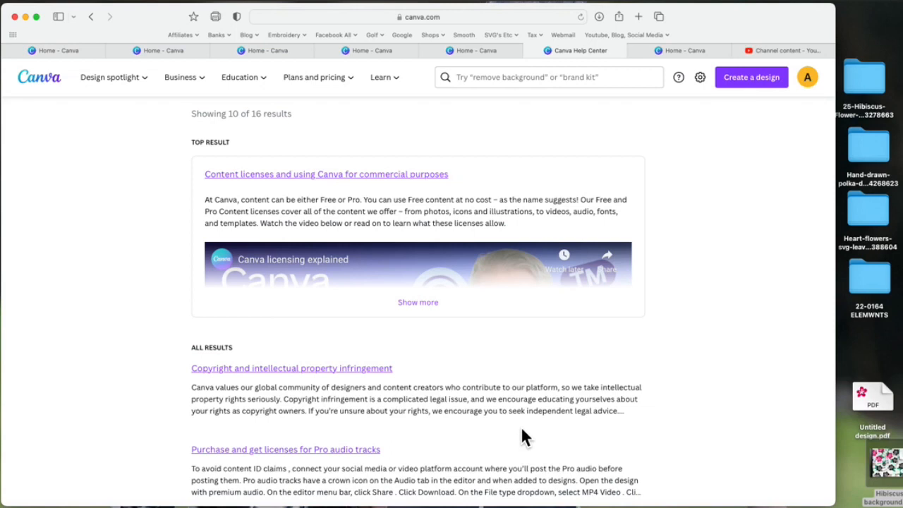
scroll(139, 201, up, 1)
scroll(138, 202, up, 2)
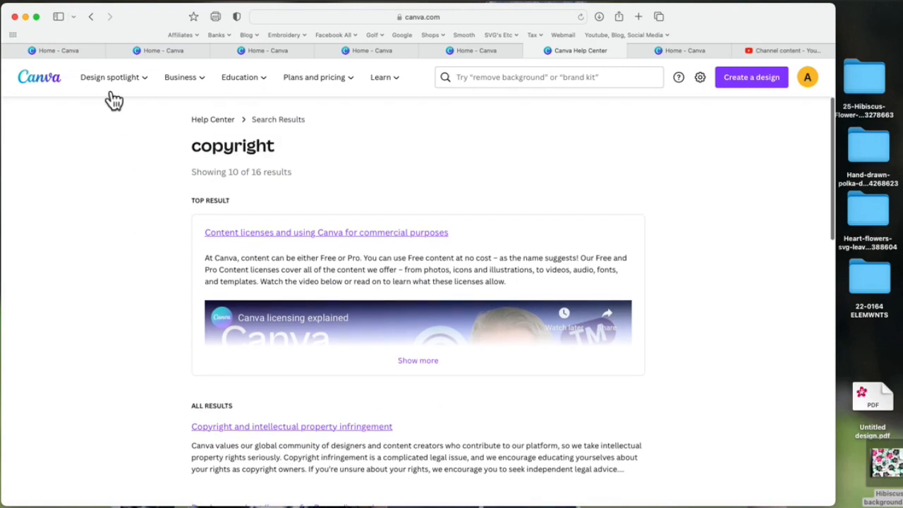
Go back to the home page and examine the Docs and popular Social media design types
click(49, 80)
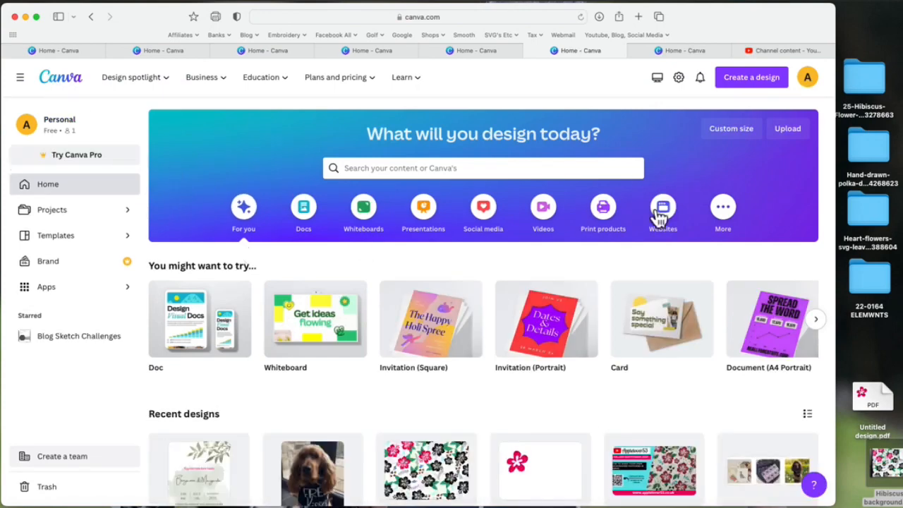
click(318, 219)
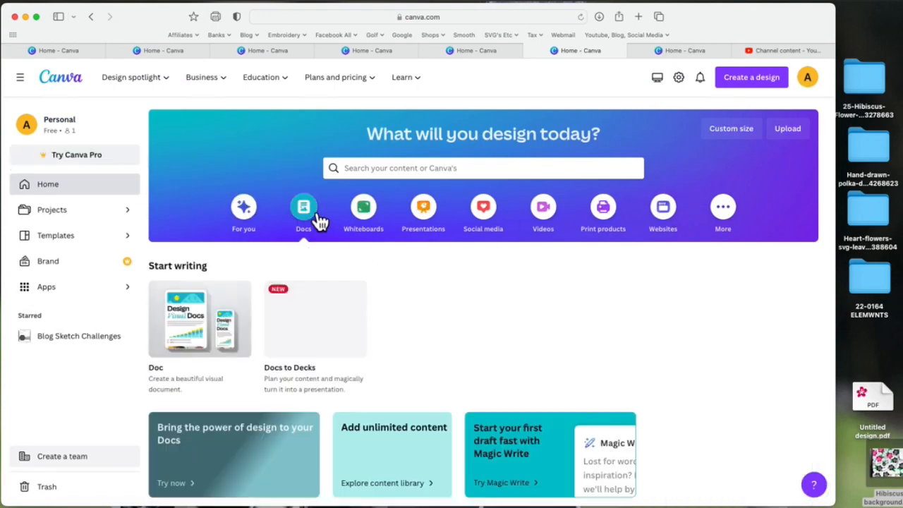
scroll(487, 275, down, 5)
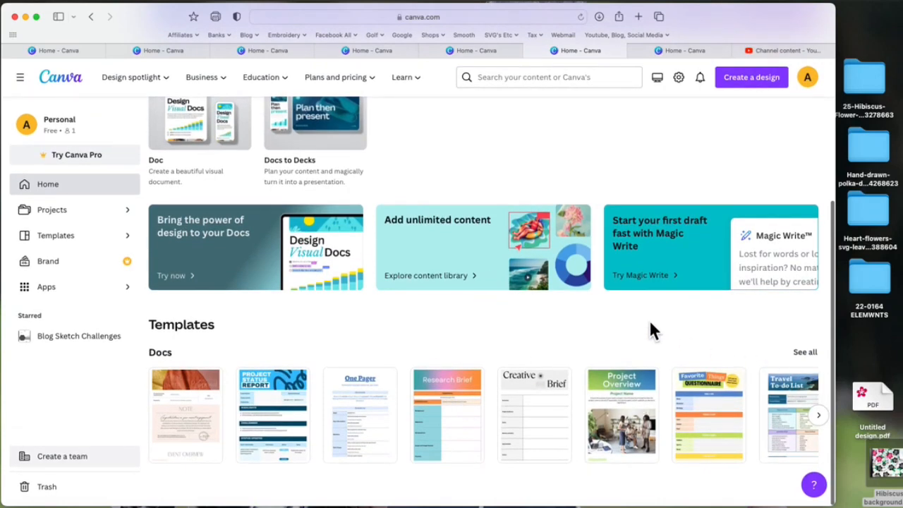
scroll(649, 326, up, 5)
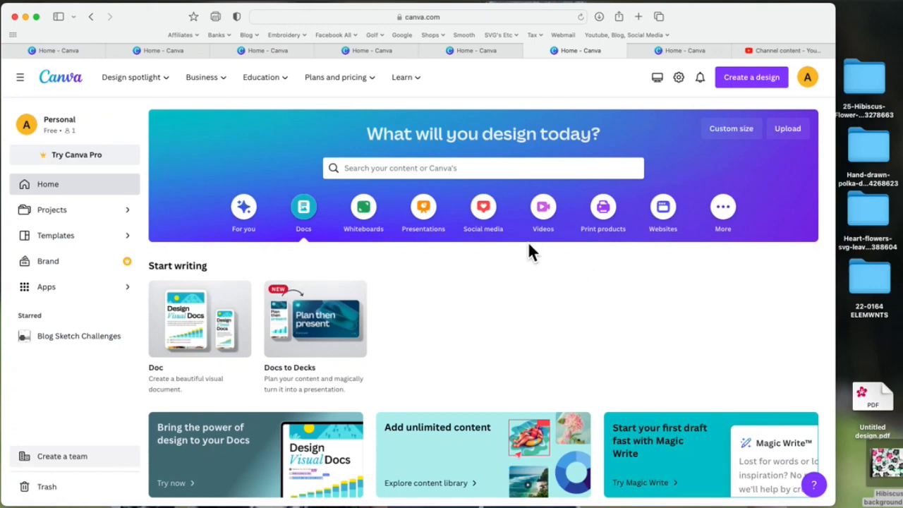
click(485, 209)
scroll(497, 223, down, 1)
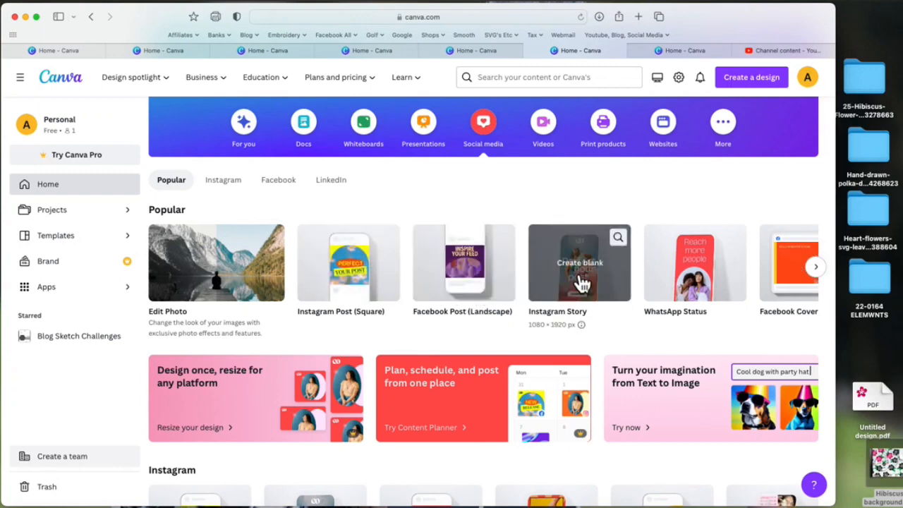
click(816, 267)
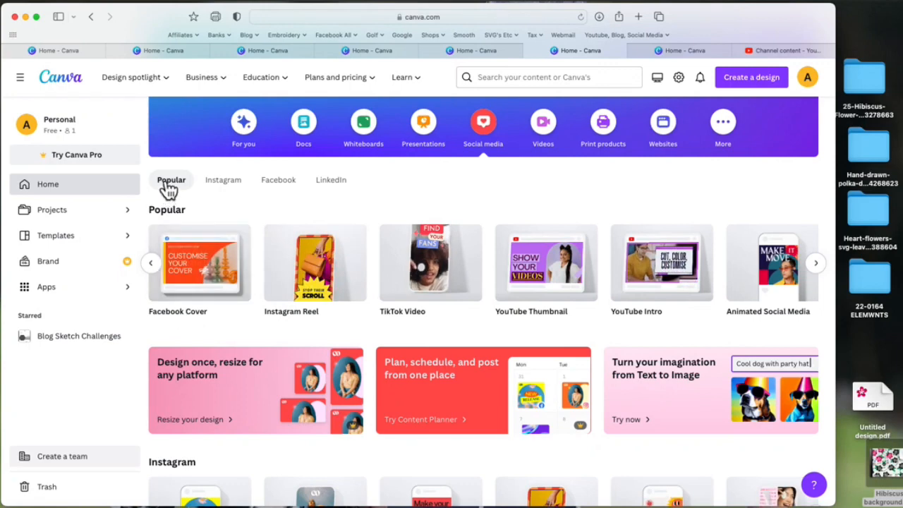
Look through the Presentations design types and show the full collection of presentation templates
click(426, 128)
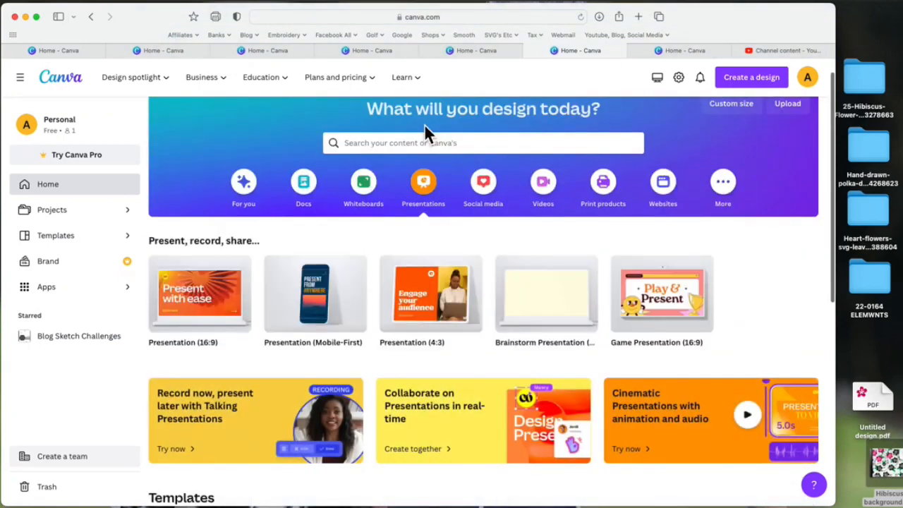
scroll(424, 127, down, 1)
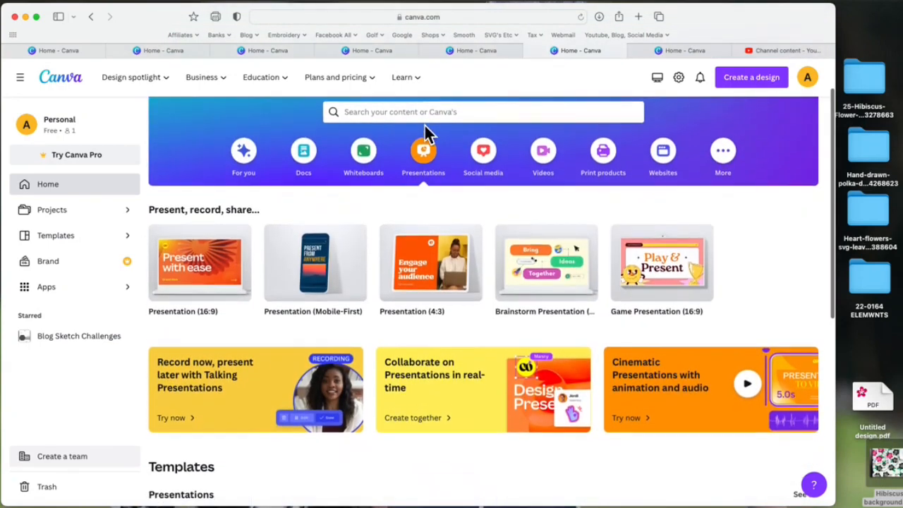
scroll(424, 123, down, 6)
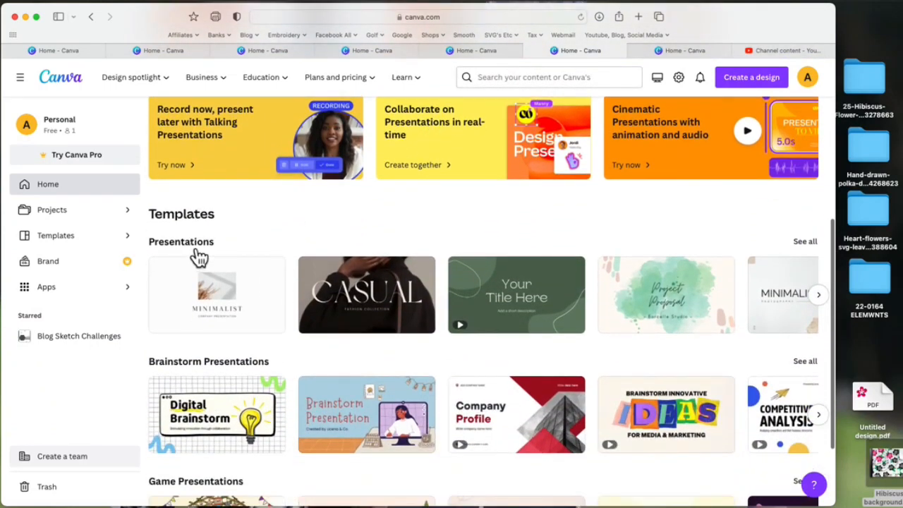
click(804, 242)
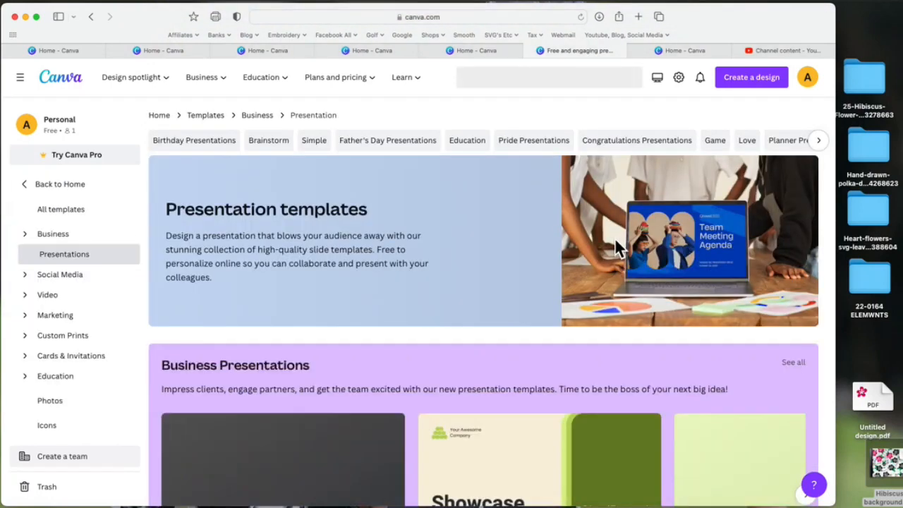
Browse the presentation templates and open the Pink Rose Watercolor Organic Creative Project Presentation for customizing
scroll(615, 237, down, 8)
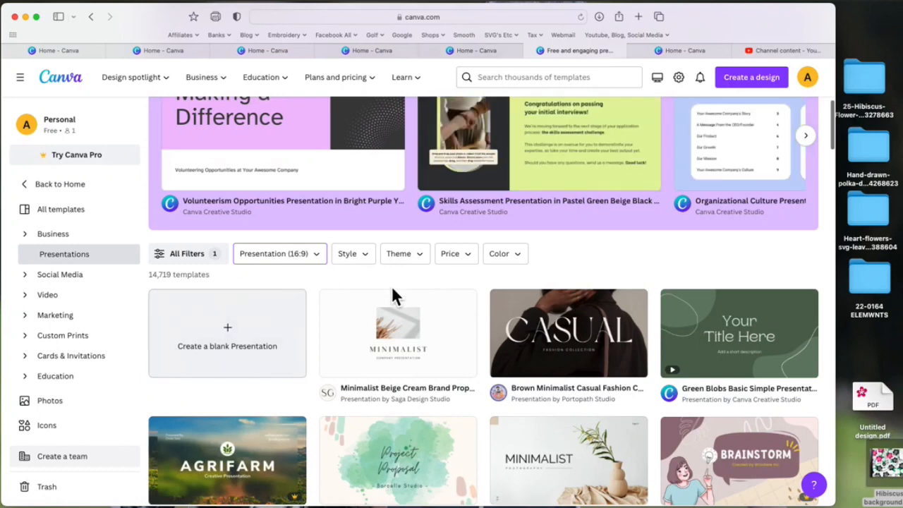
scroll(395, 289, down, 6)
scroll(400, 300, down, 3)
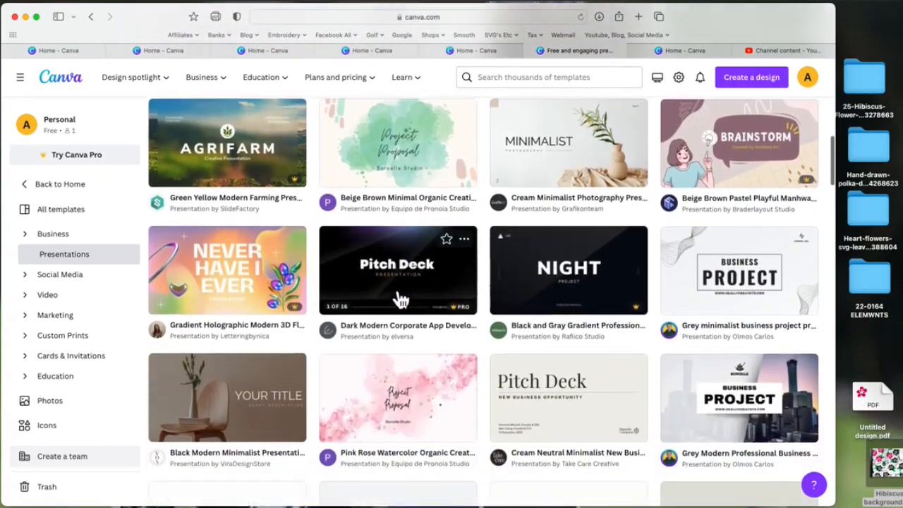
scroll(400, 300, down, 2)
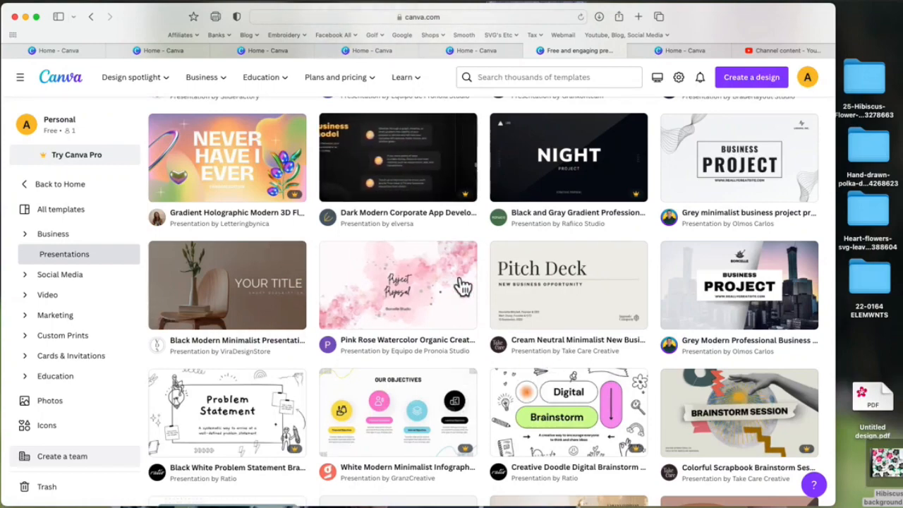
mouse_move(420, 298)
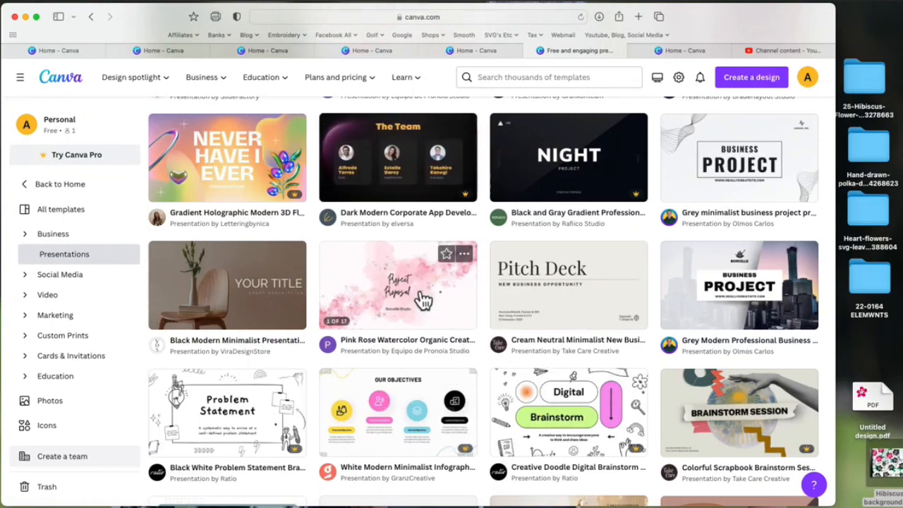
click(416, 295)
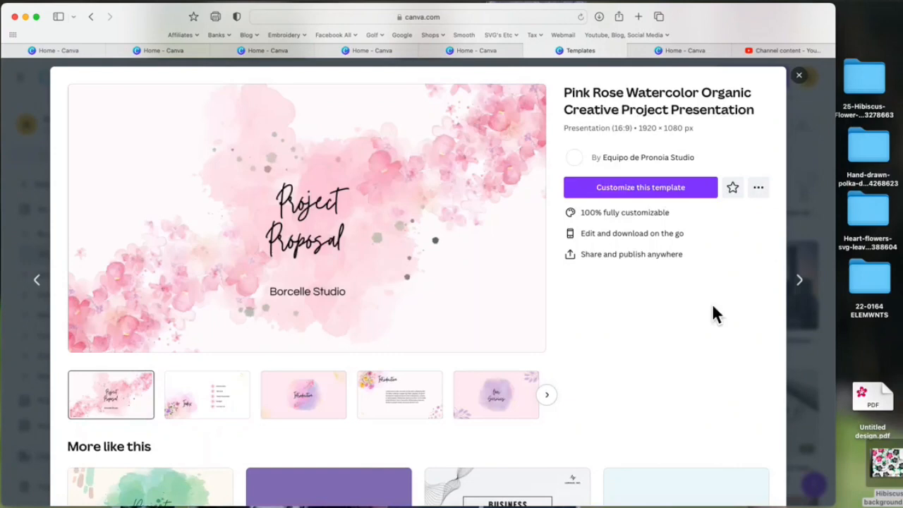
click(660, 189)
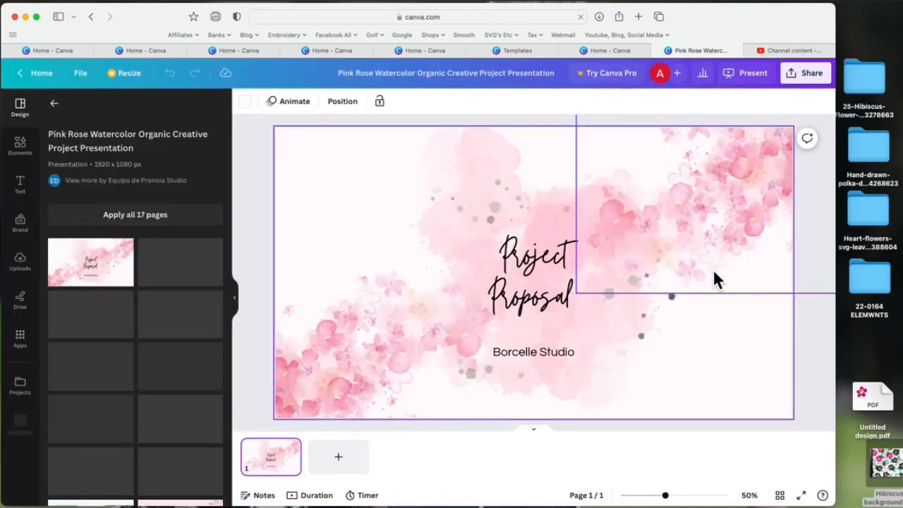
Select the corner floral images, the watercolor splash and the title in turn to check which parts of the page are separate elements
click(670, 218)
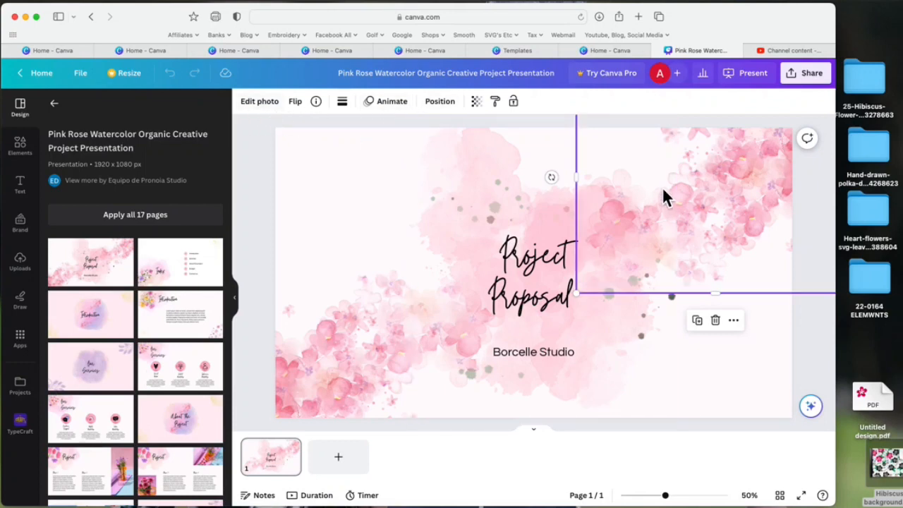
click(476, 196)
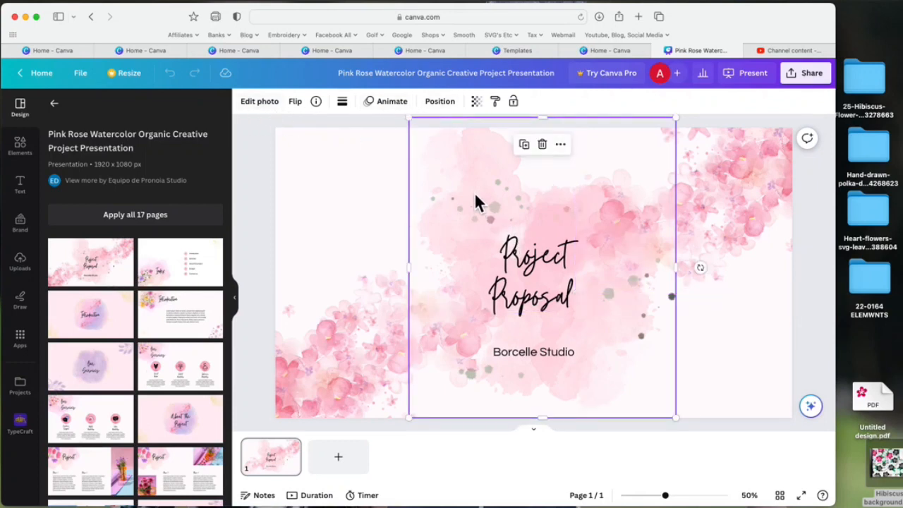
click(351, 323)
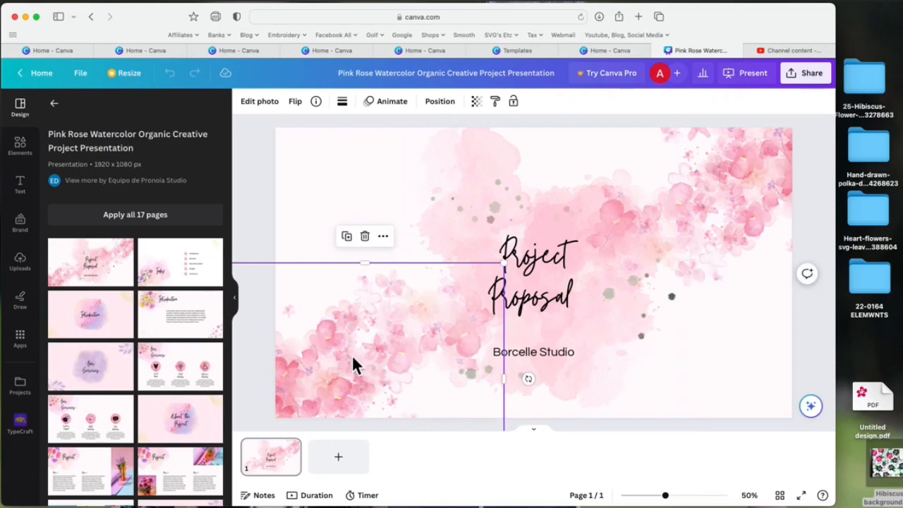
click(584, 268)
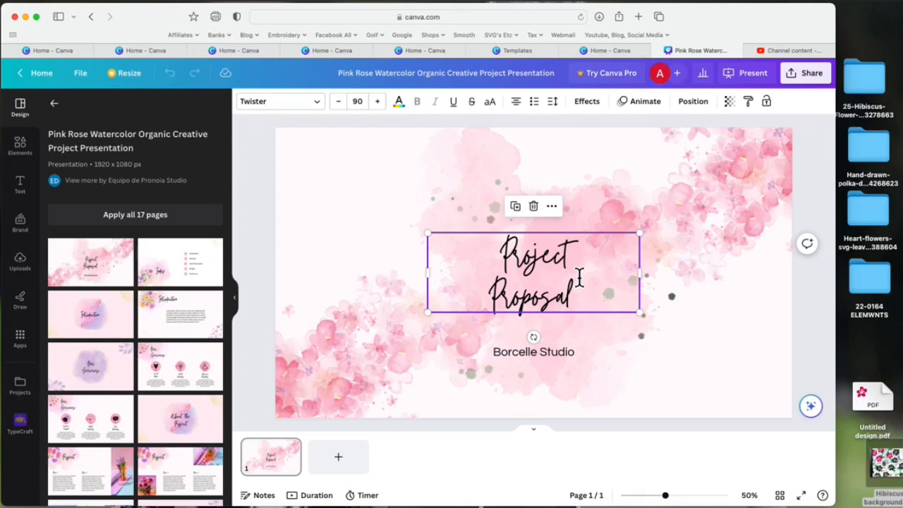
Select the "Project Proposal" title text and try to apply the premium Fabrica font to it, dismissing the upgrade offer
double_click(578, 300)
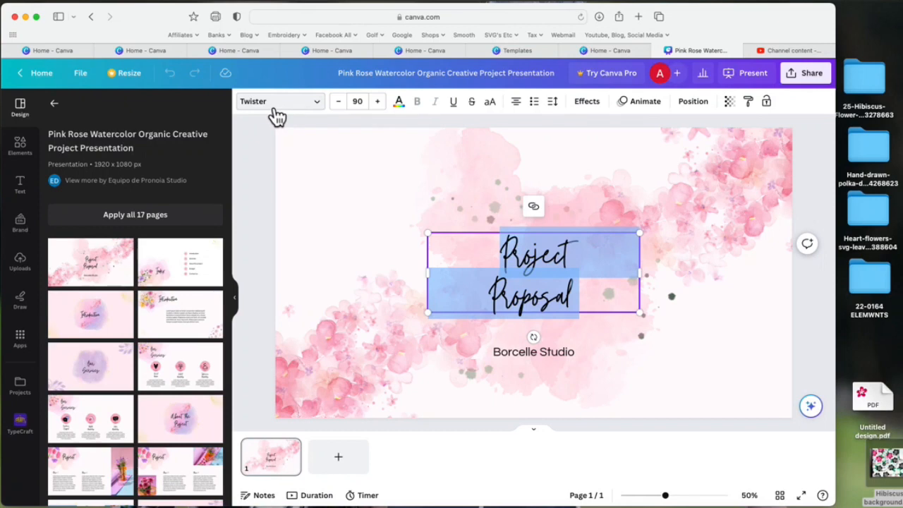
click(325, 115)
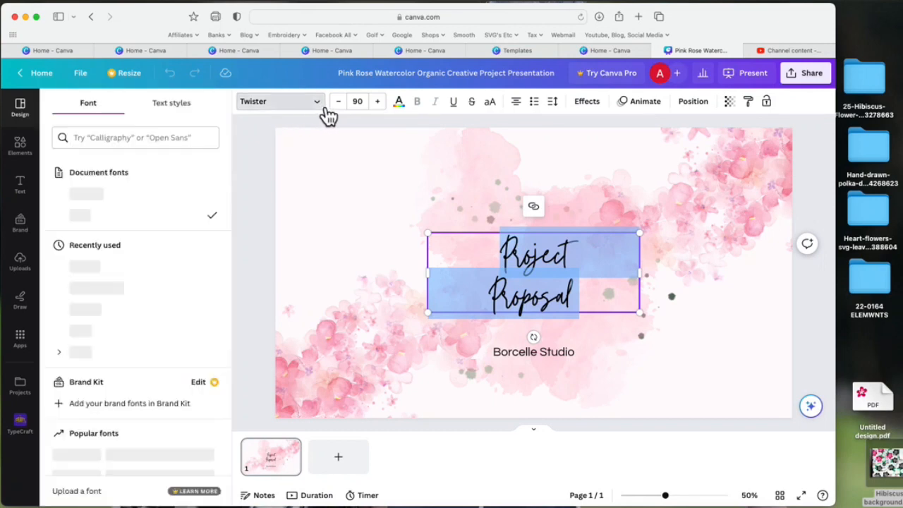
scroll(200, 210, down, 15)
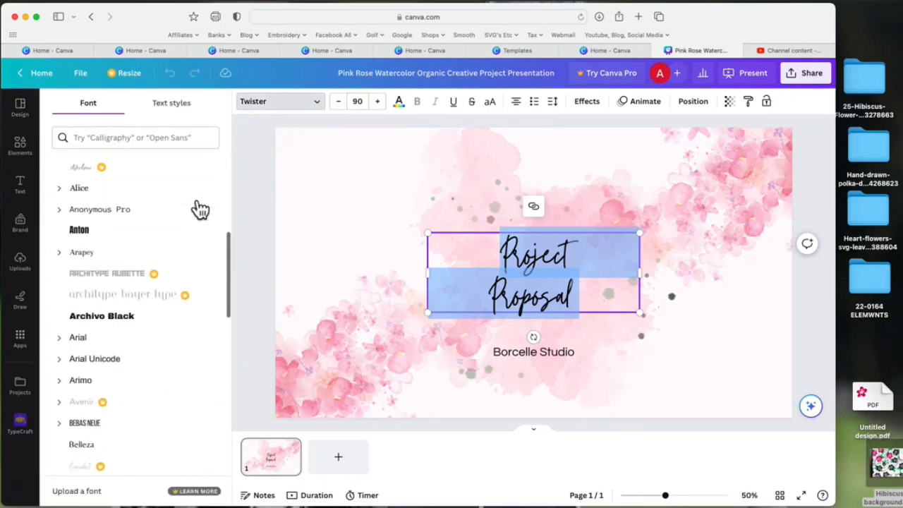
scroll(197, 209, down, 2)
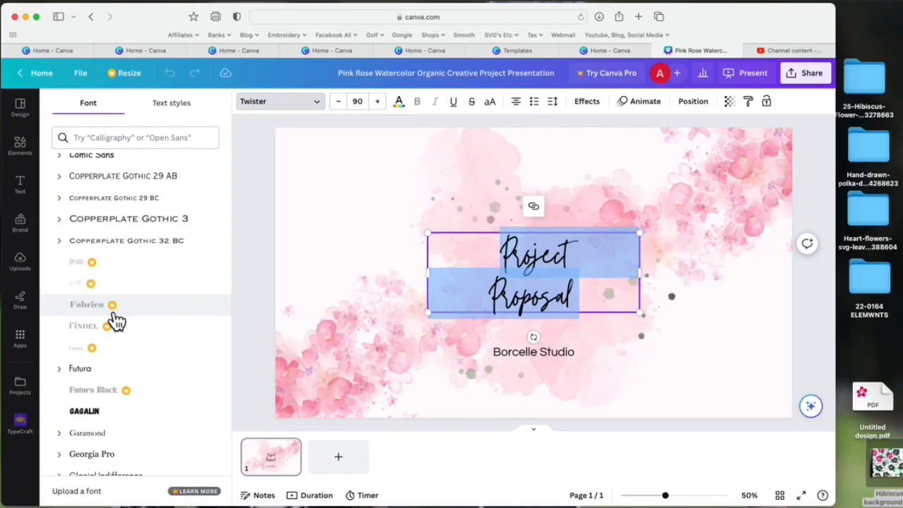
click(97, 307)
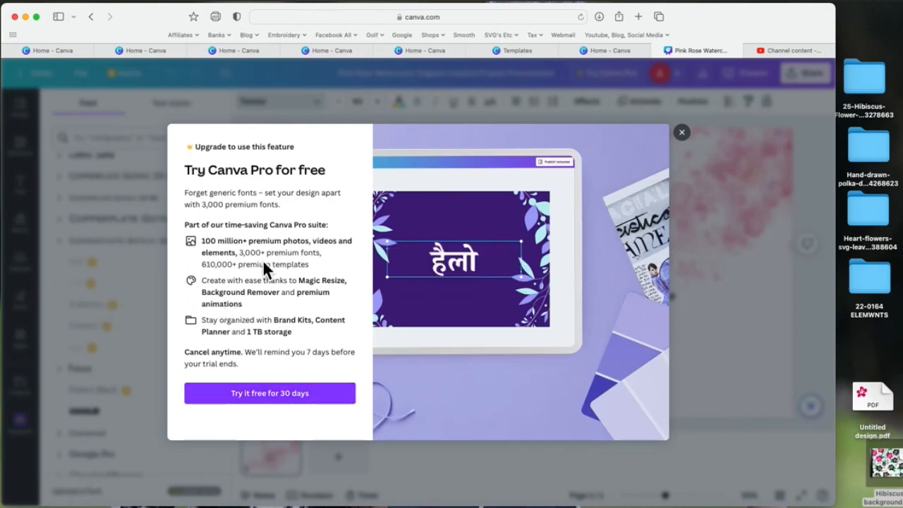
click(680, 132)
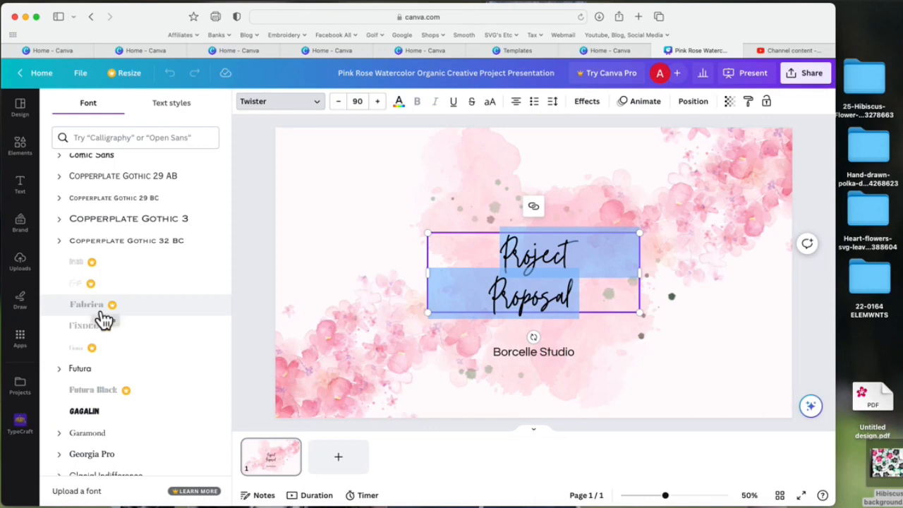
Set the selected title's font to Aprila, found among the English fonts
scroll(113, 252, down, 5)
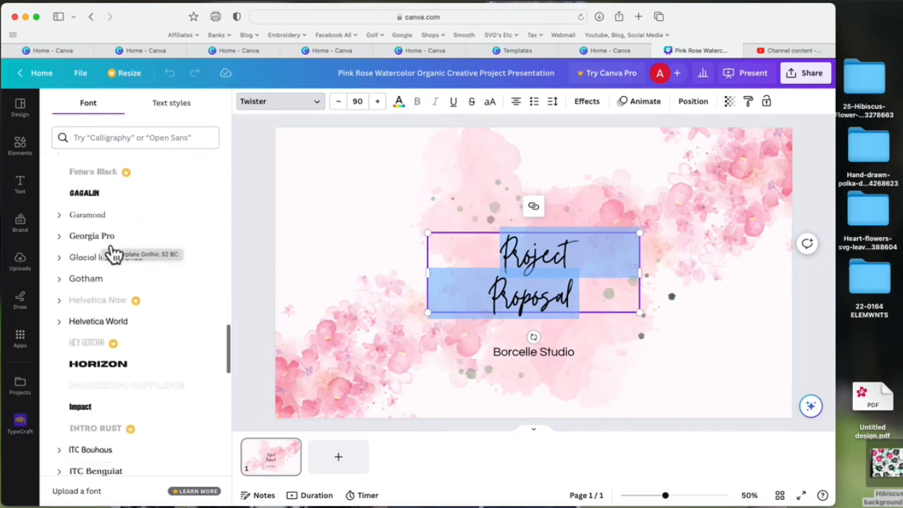
scroll(113, 252, down, 10)
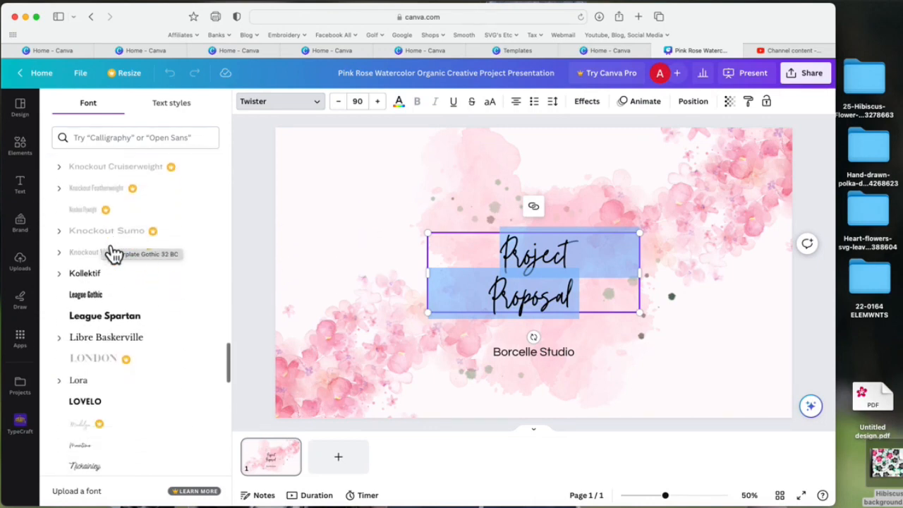
scroll(113, 252, down, 1)
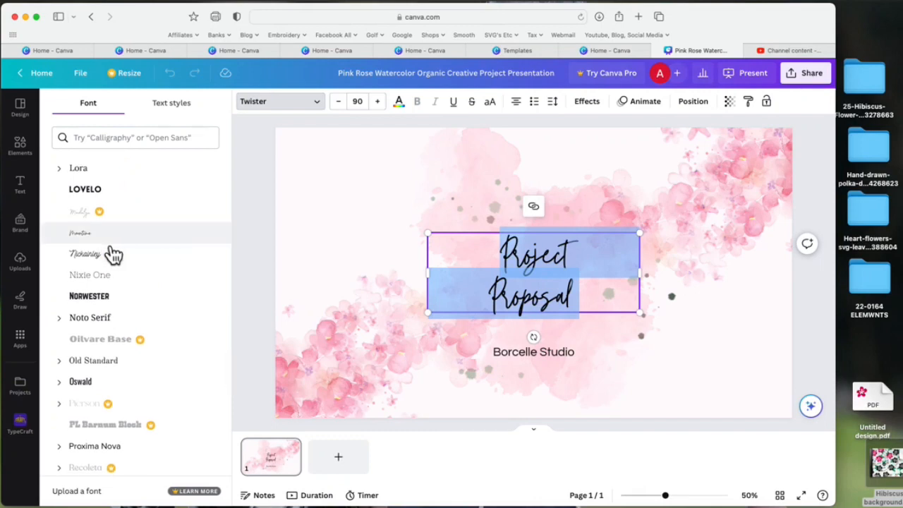
scroll(155, 258, down, 15)
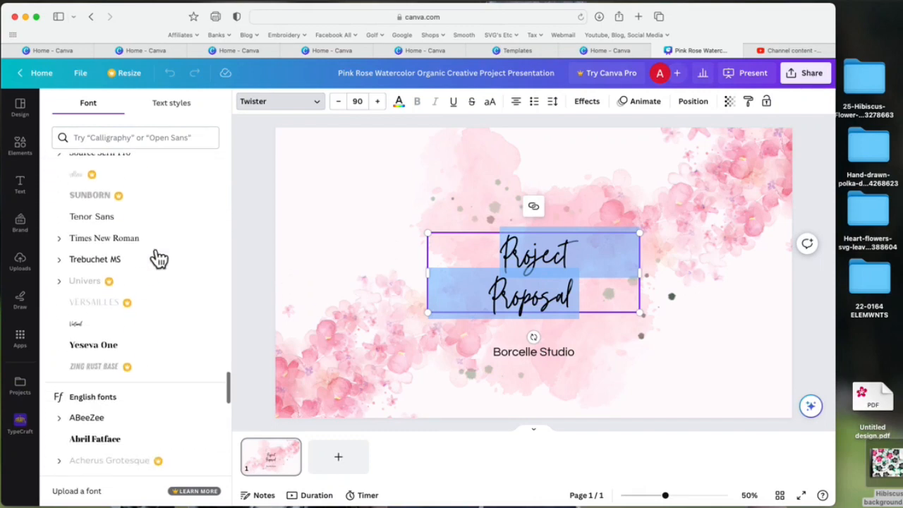
scroll(159, 258, down, 12)
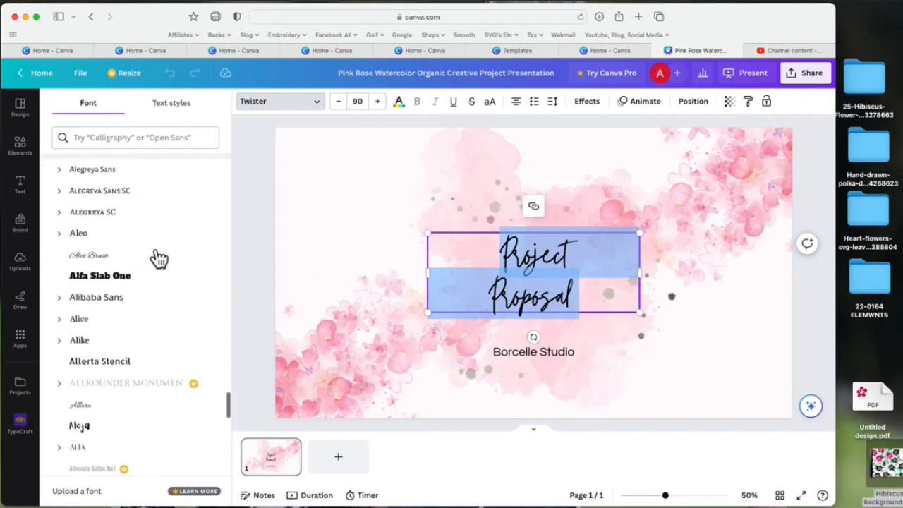
scroll(158, 258, down, 8)
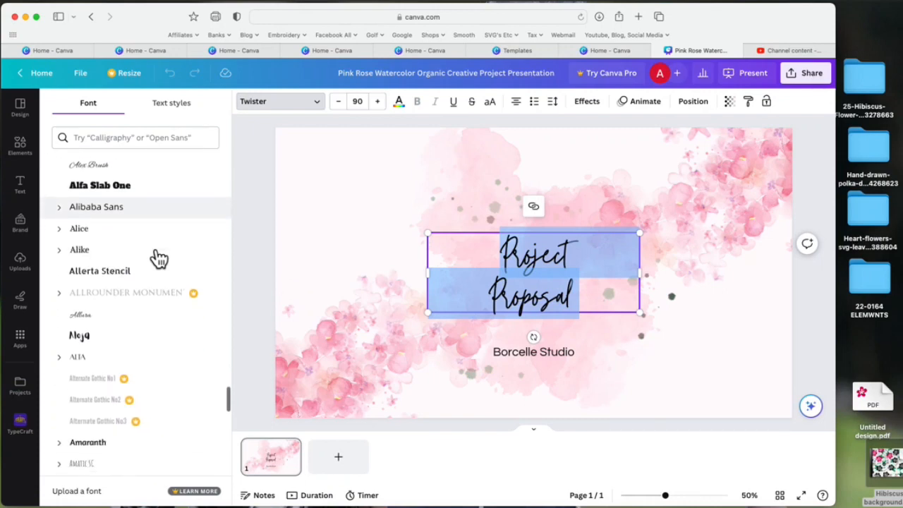
scroll(159, 258, down, 8)
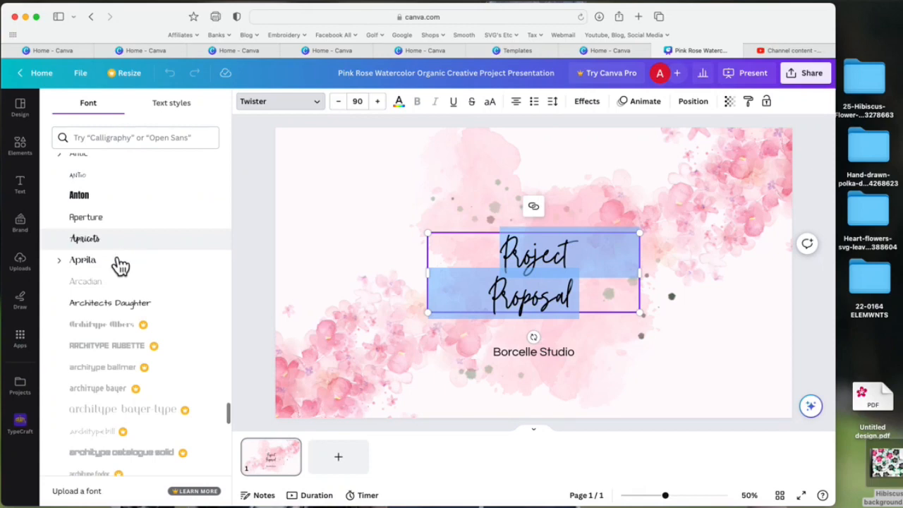
click(83, 260)
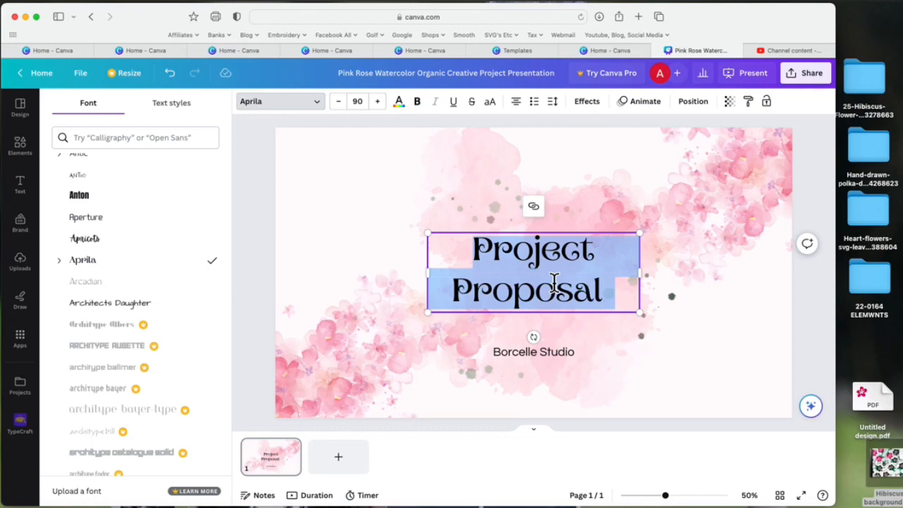
Replace the title text with "Thank You" and, on a new line, "Please like, share & subscribe"
text(Thanky)
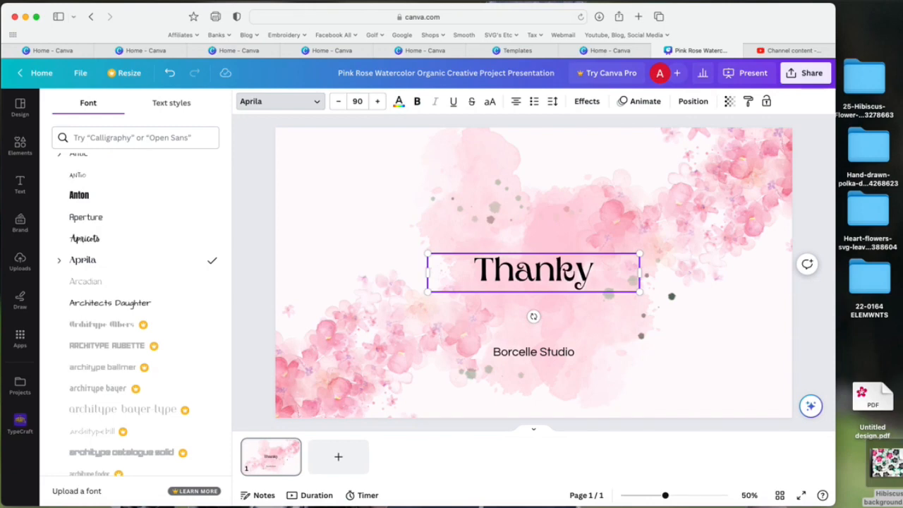
key(BackSpace)
text(You)
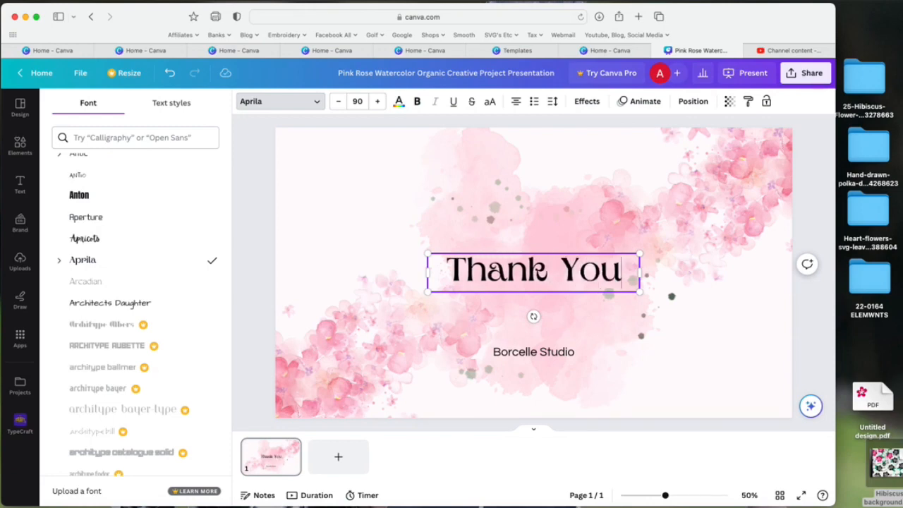
key(Return)
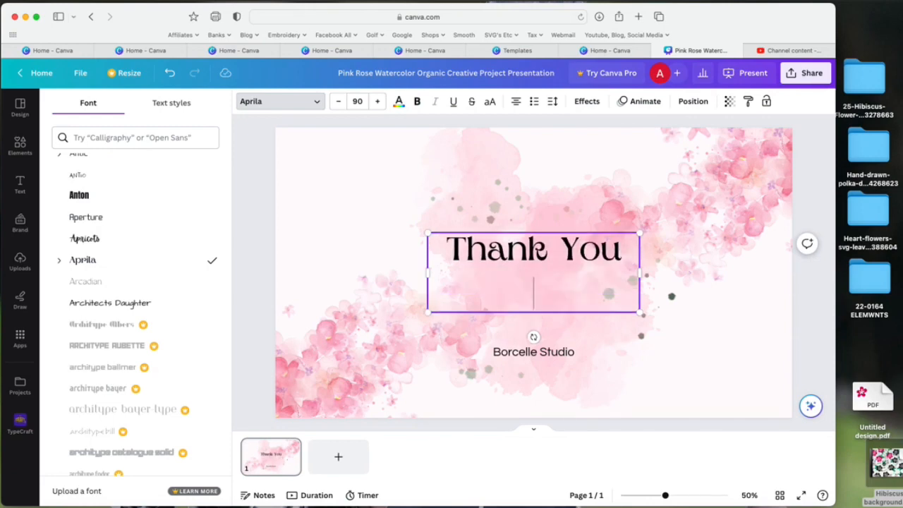
text(Please )
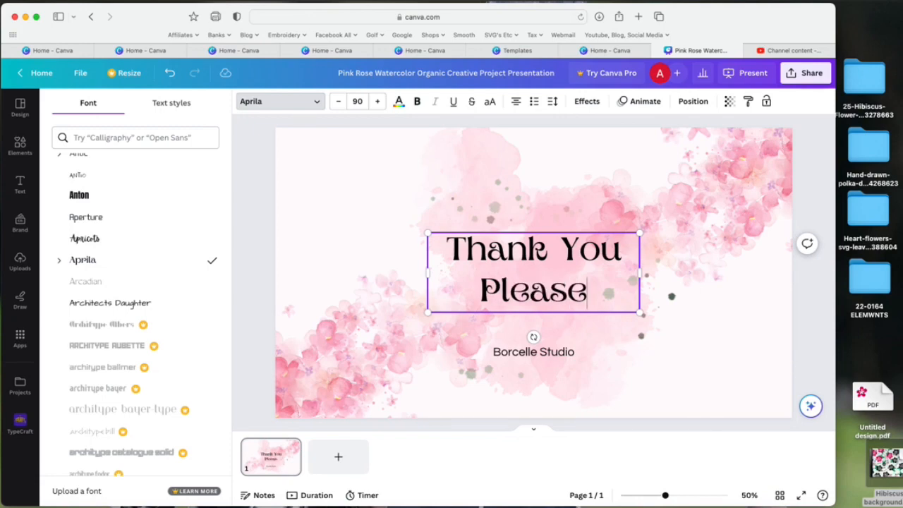
text(like, share)
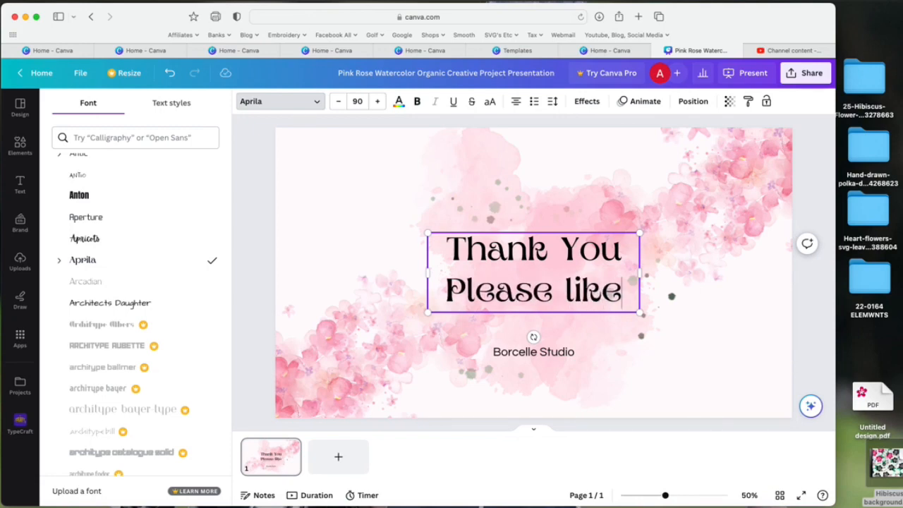
text( & subsc)
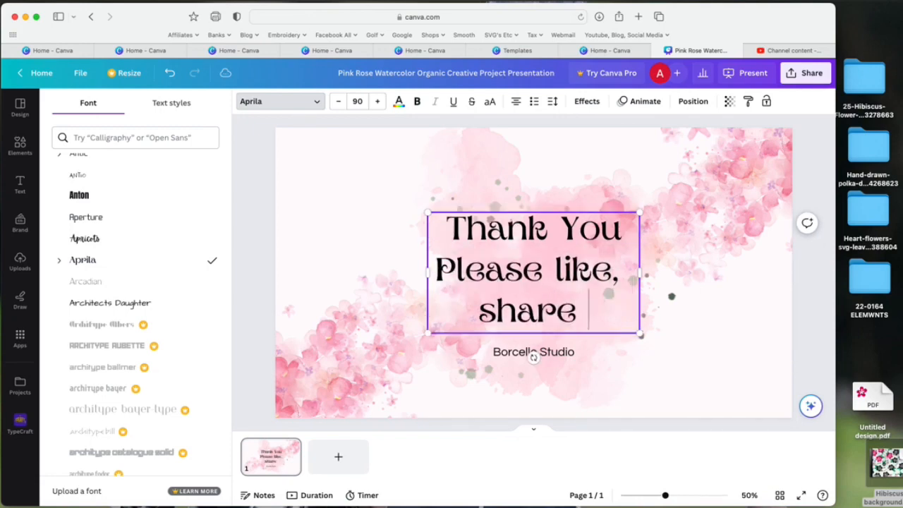
text(ribe)
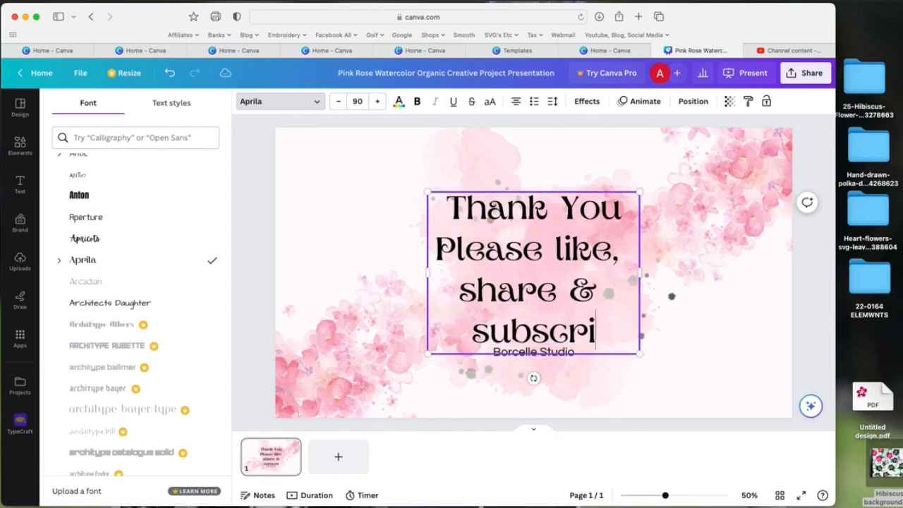
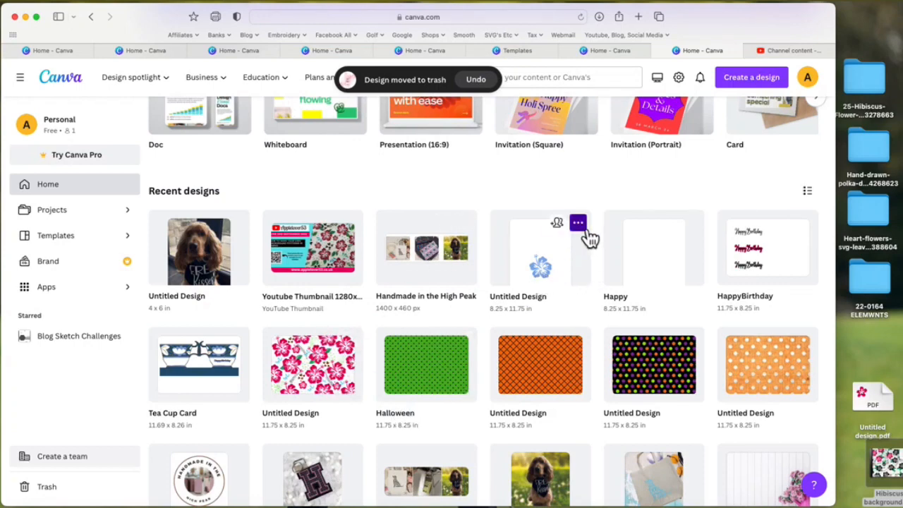
Move the recent designs with the blue hibiscus, "HappyBirthday" and "Happy" to the trash
click(580, 225)
click(620, 400)
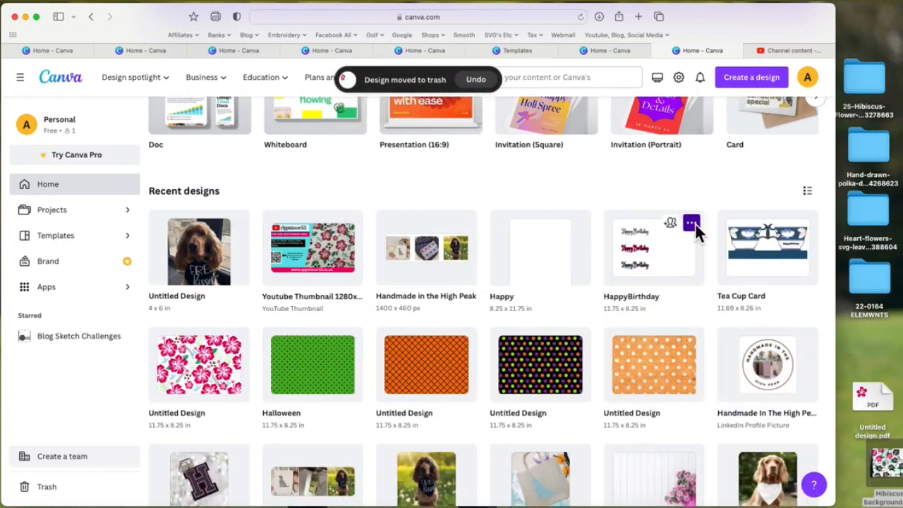
click(692, 225)
click(712, 400)
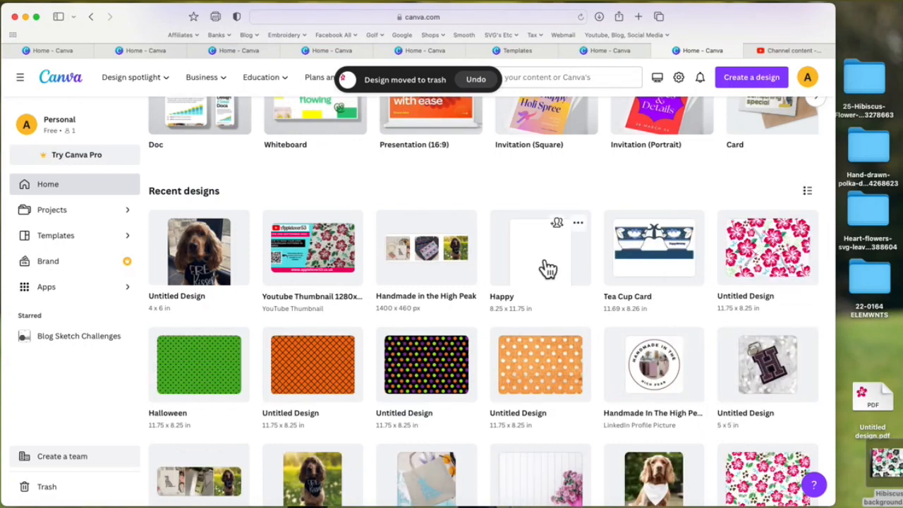
click(578, 225)
click(620, 399)
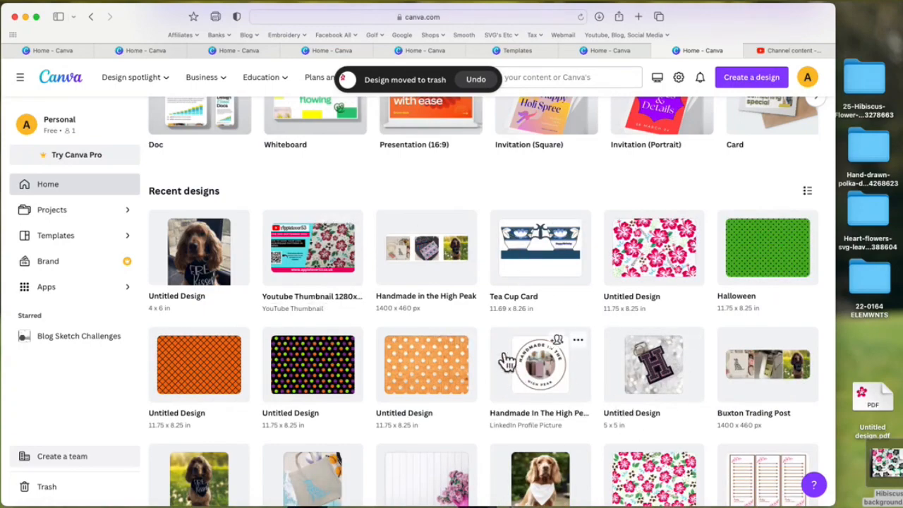
Look over the recent designs, open the 4 x 6 in Untitled Design with the dog photo, and select the photo
scroll(508, 361, down, 10)
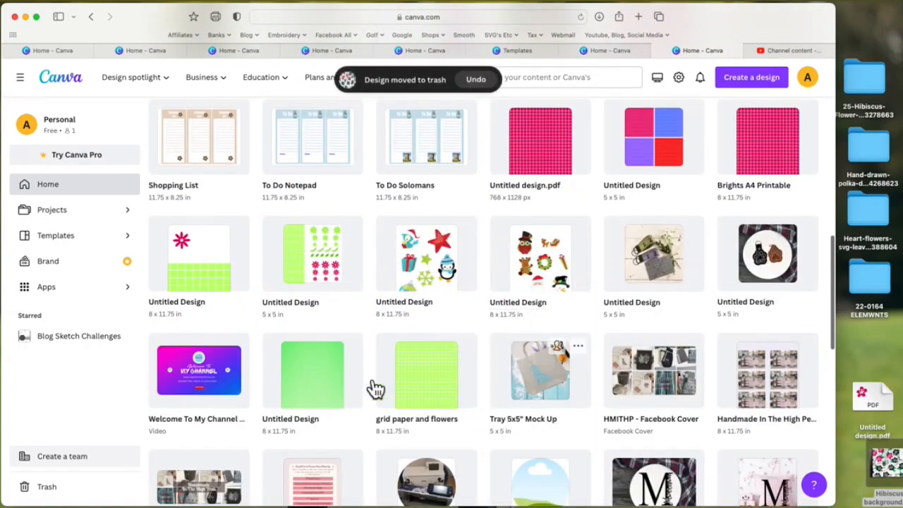
scroll(550, 338, up, 10)
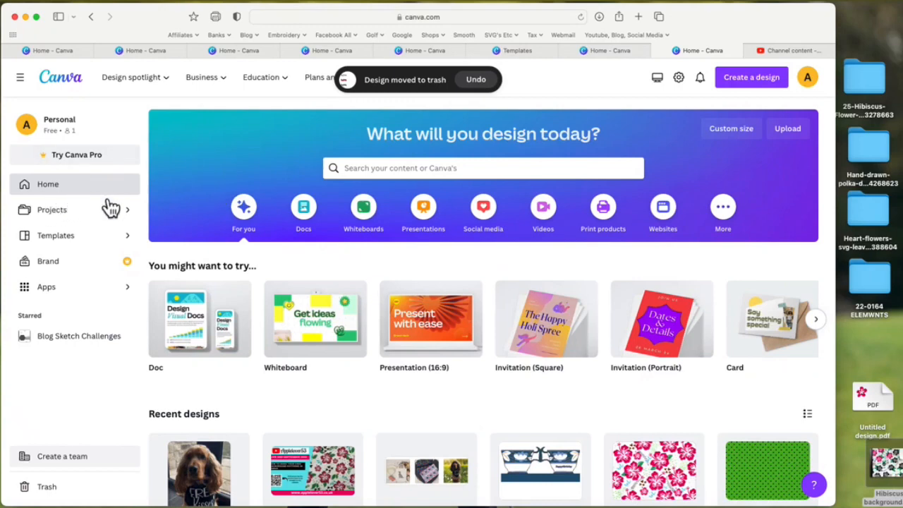
scroll(113, 208, down, 3)
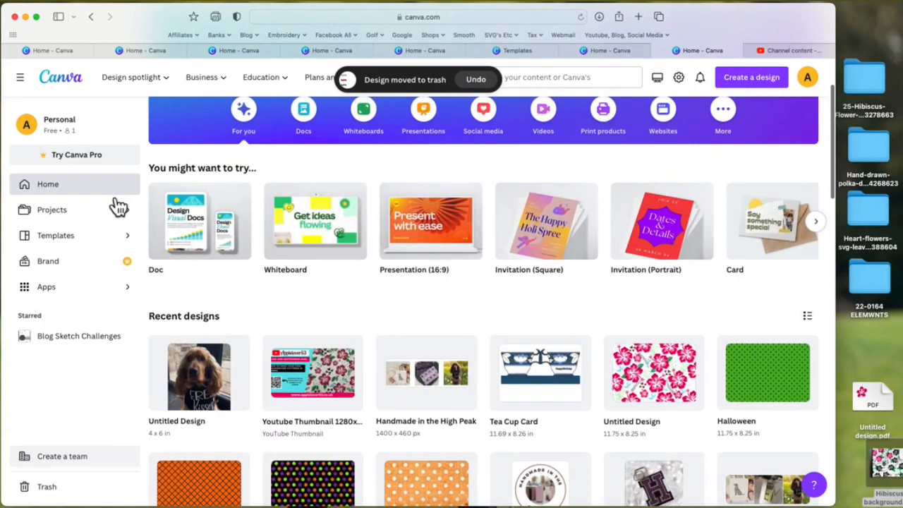
scroll(113, 205, down, 3)
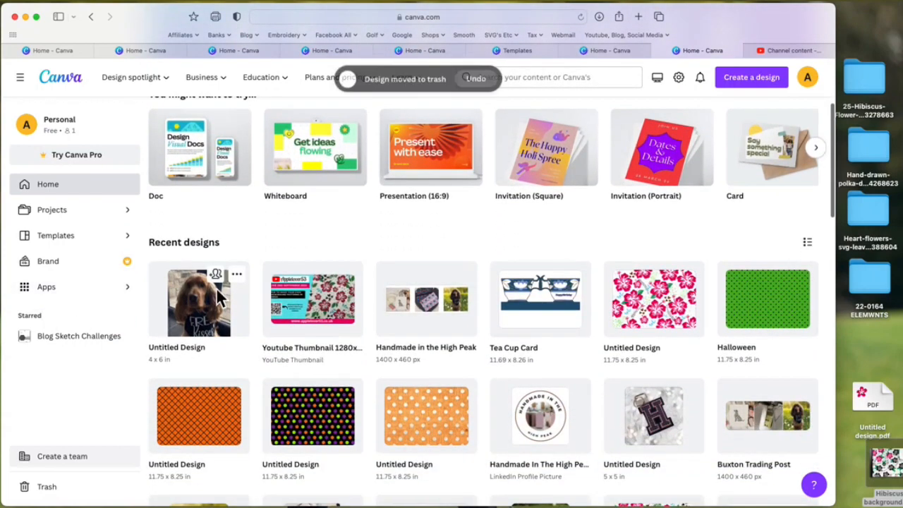
click(218, 296)
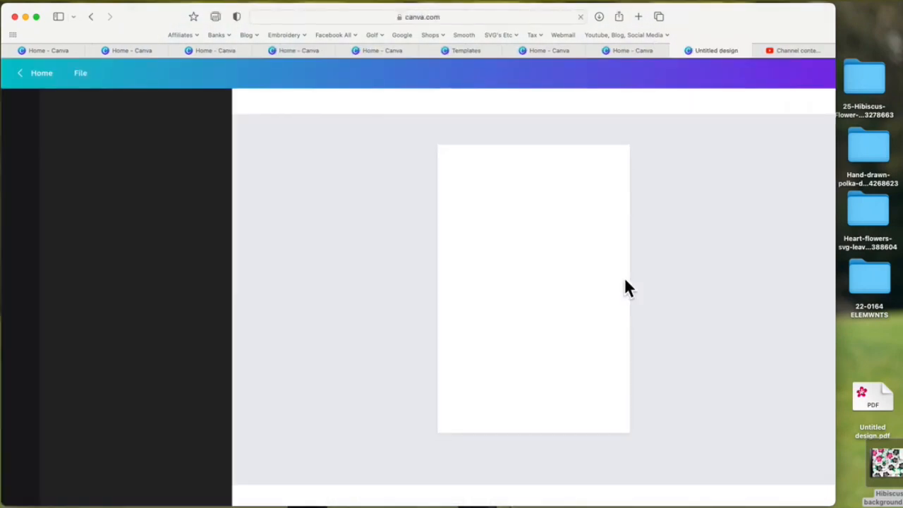
click(563, 277)
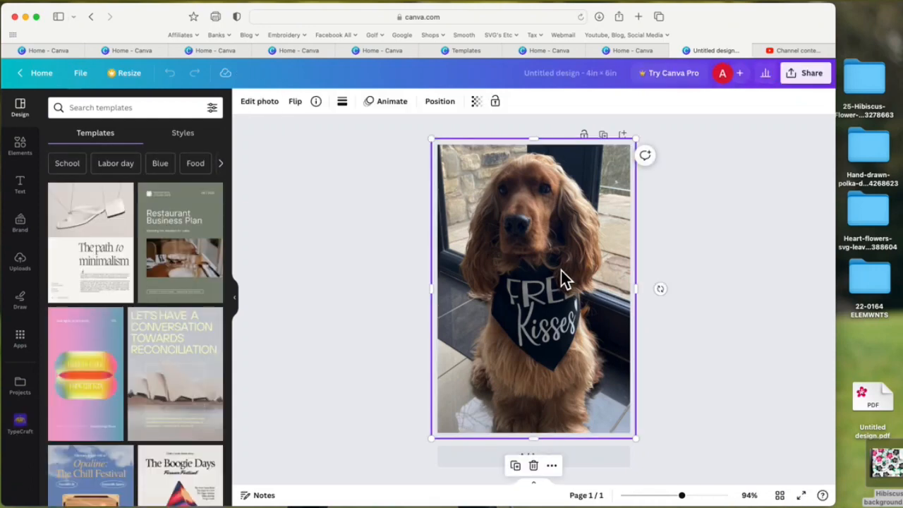
Delete the dog photo from the page, browse the featured apps, and open TypeCraft from the installed apps
key(Delete)
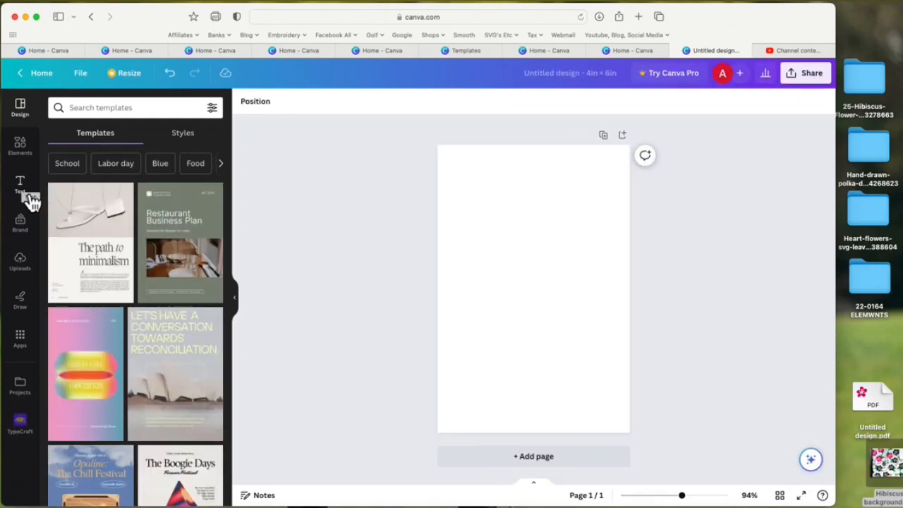
click(27, 346)
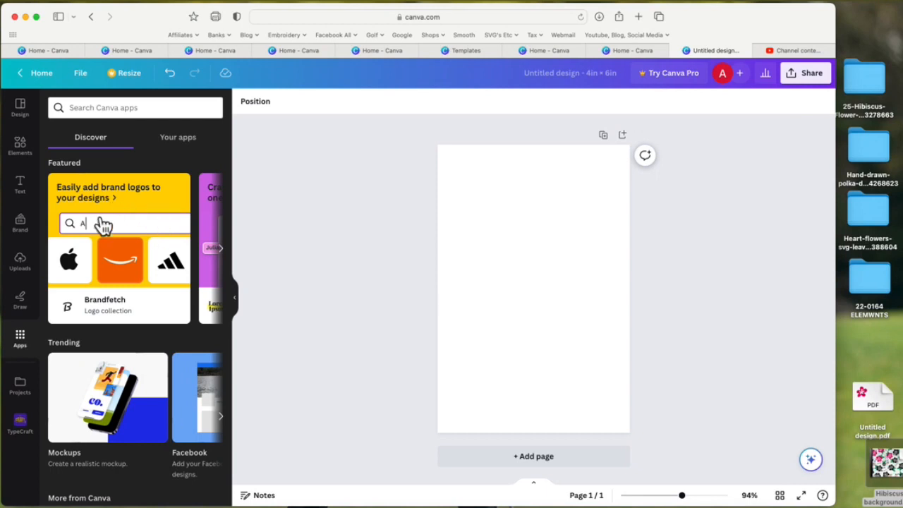
click(189, 151)
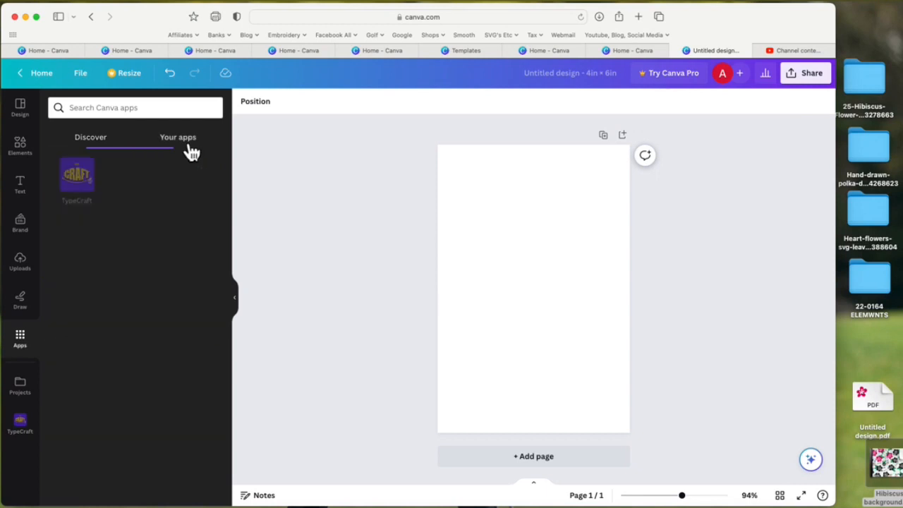
click(99, 143)
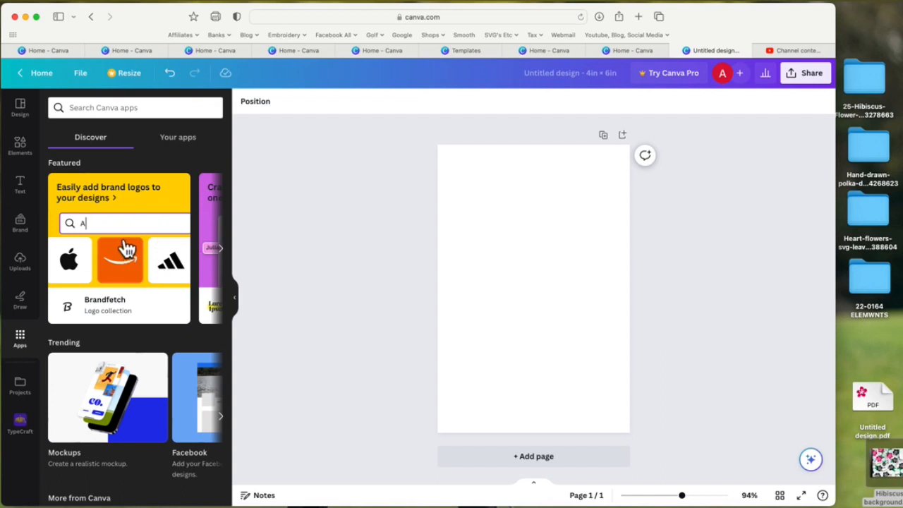
click(232, 258)
click(235, 263)
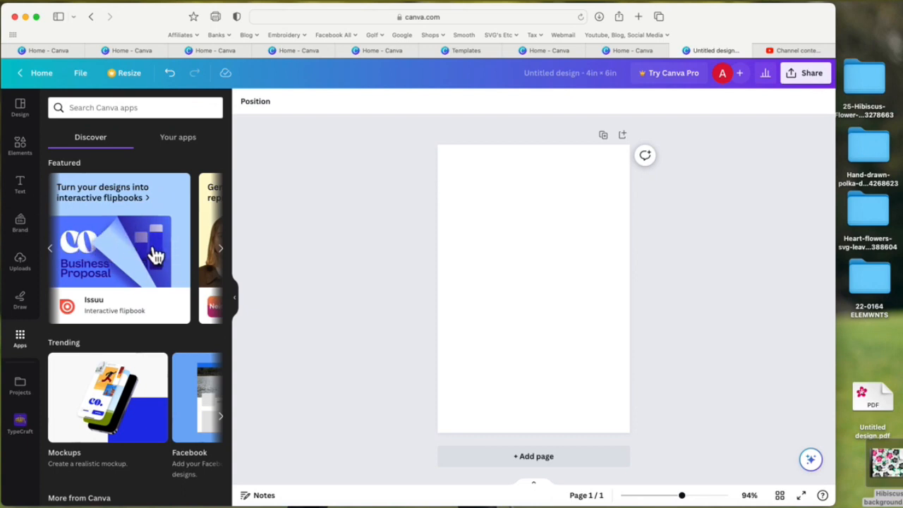
click(197, 148)
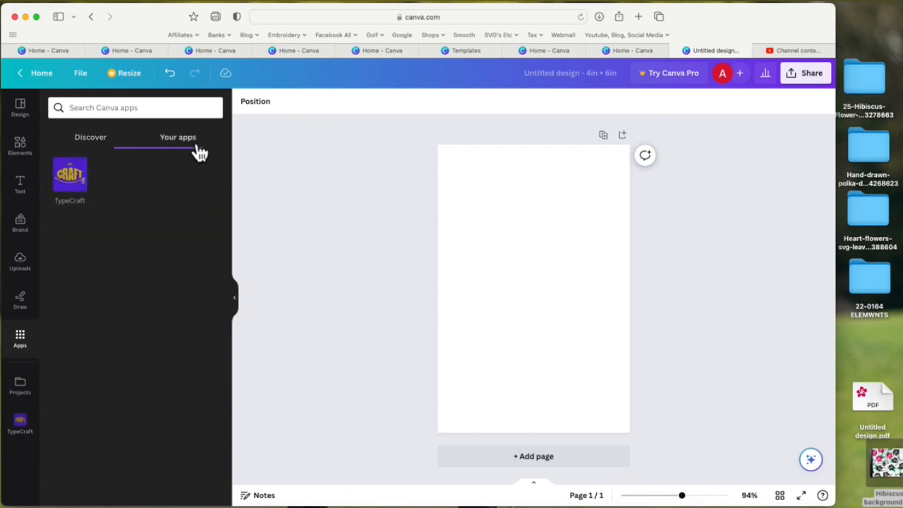
click(74, 186)
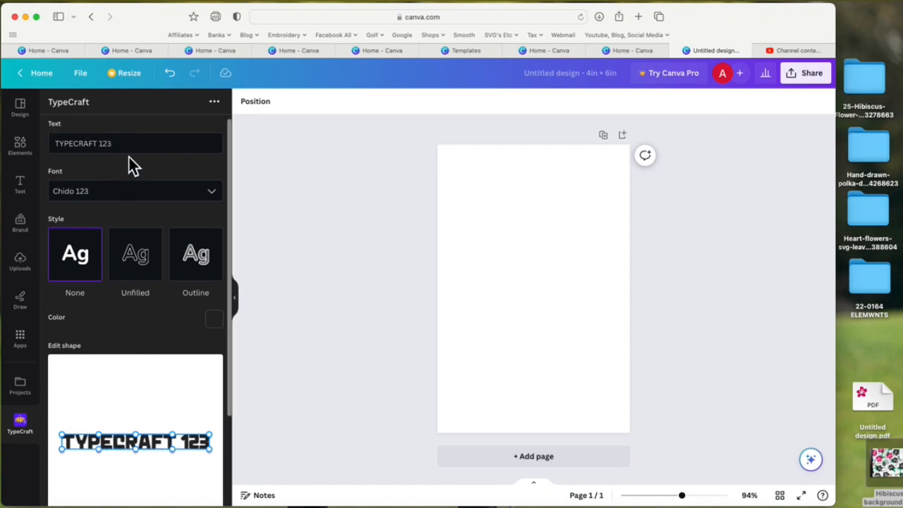
Replace the sample text in TypeCraft with "HELLO"
drag(109, 146, 52, 150)
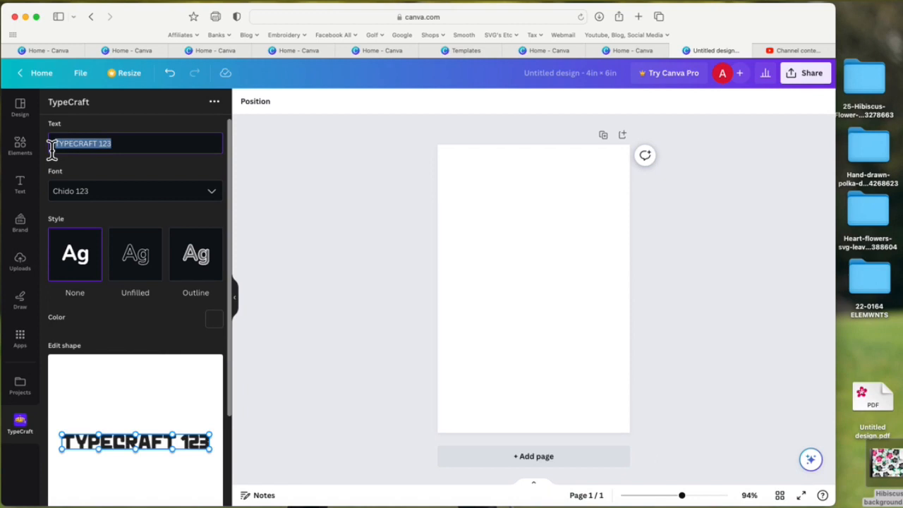
text(HEL)
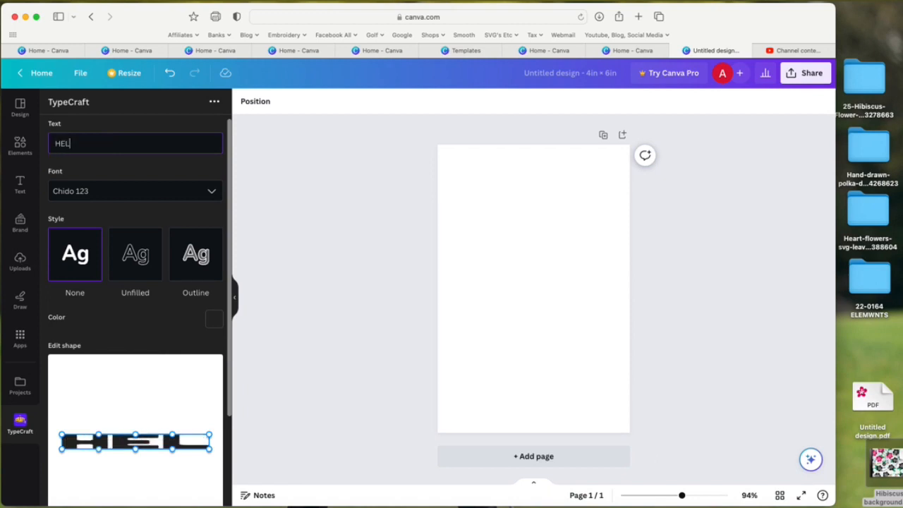
text(LO)
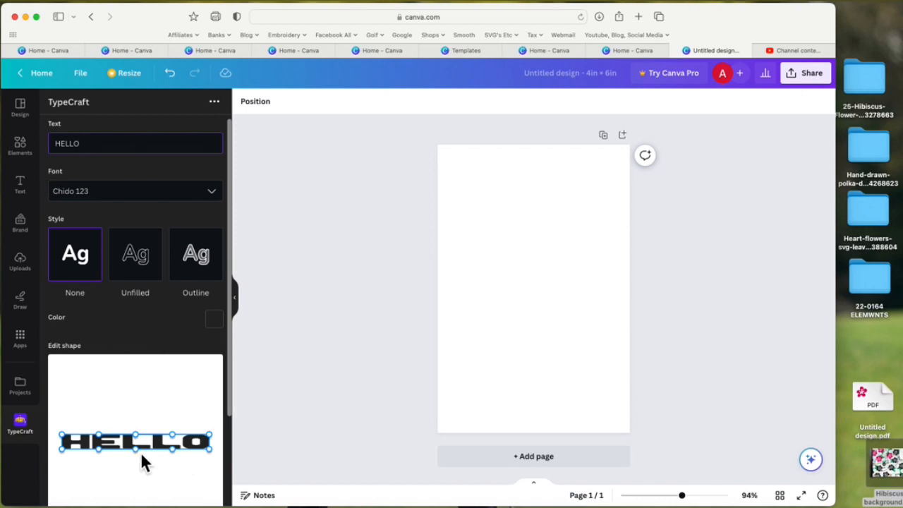
Set the TypeCraft text's font to Ebony 123
click(215, 196)
scroll(152, 242, down, 6)
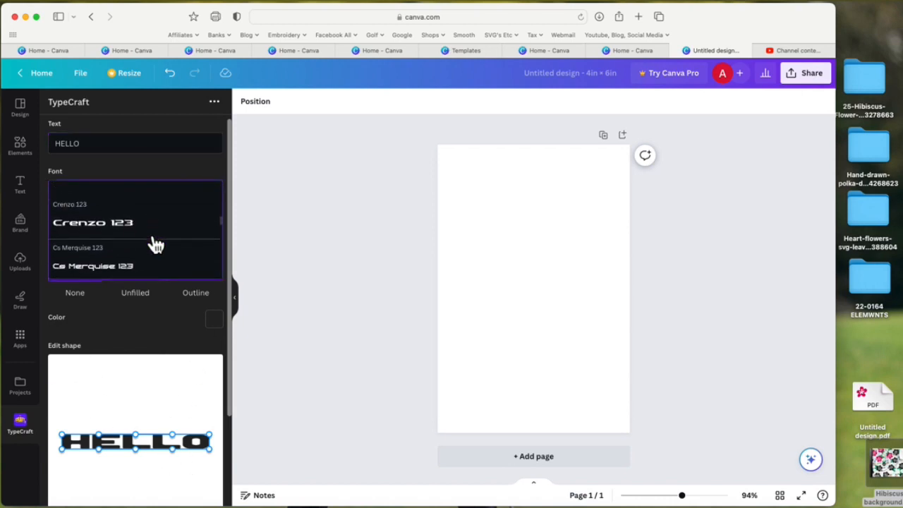
scroll(155, 245, down, 6)
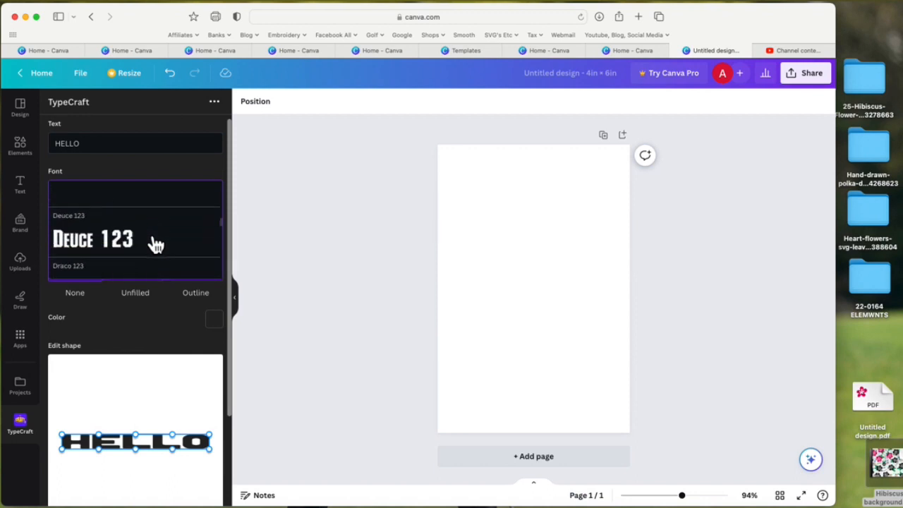
scroll(154, 242, down, 6)
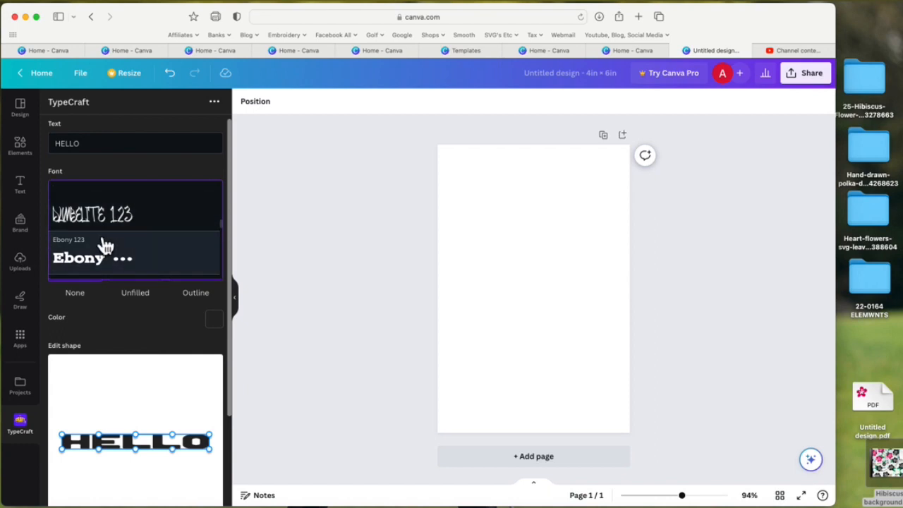
scroll(104, 246, down, 2)
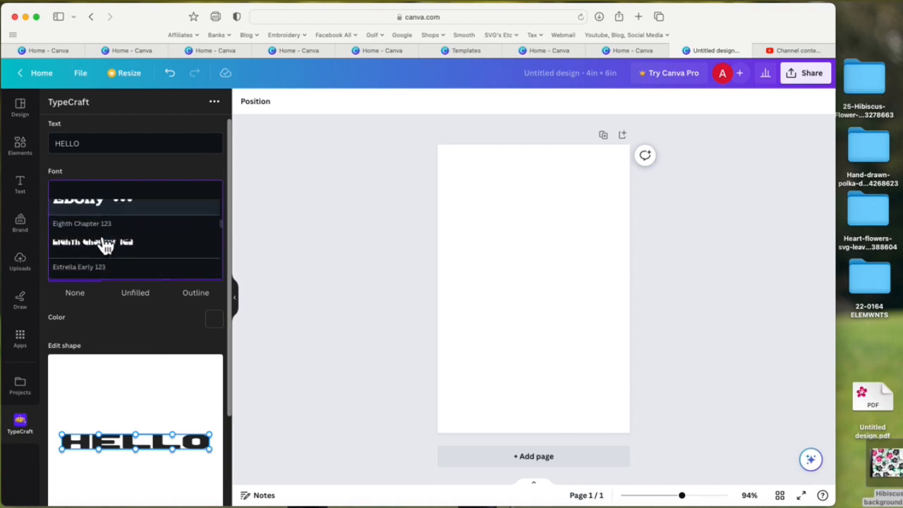
click(92, 214)
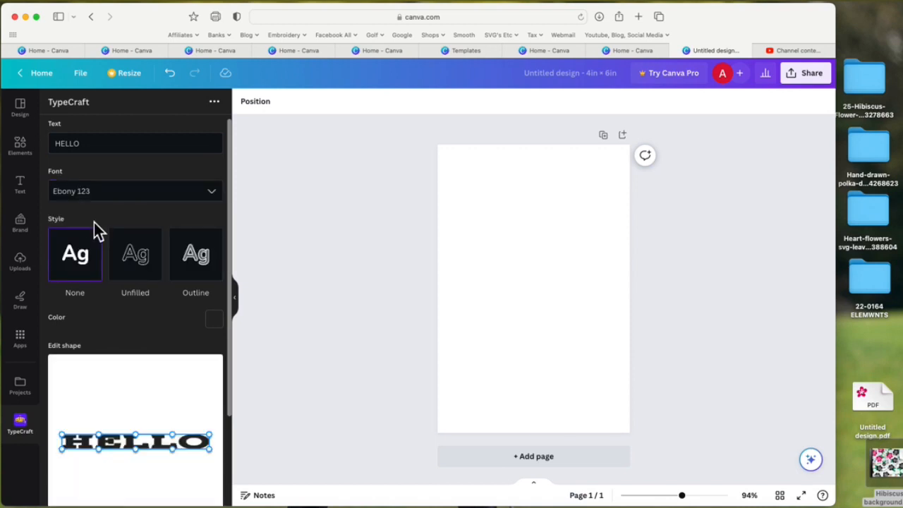
Warp the HELLO shape by raising two curve points on its upper edge and pulling its lower middle and both lower corners downward
scroll(151, 330, down, 3)
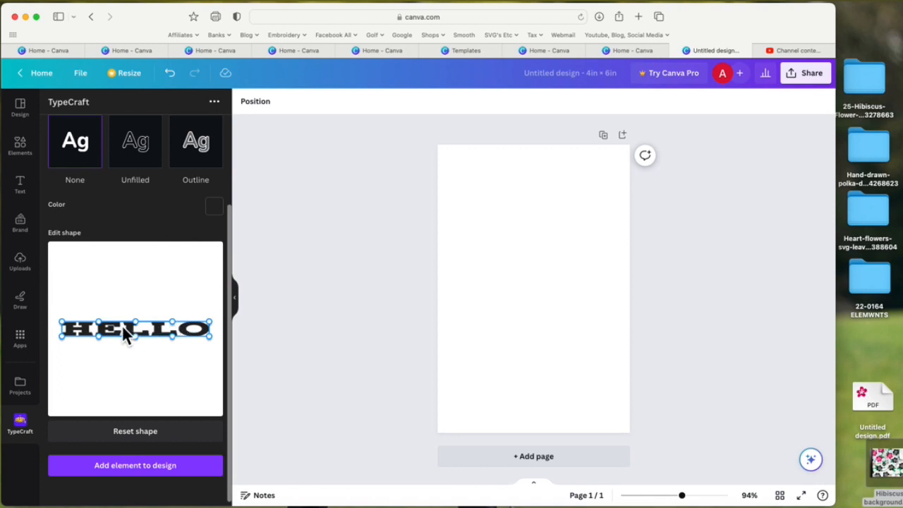
drag(106, 321, 100, 302)
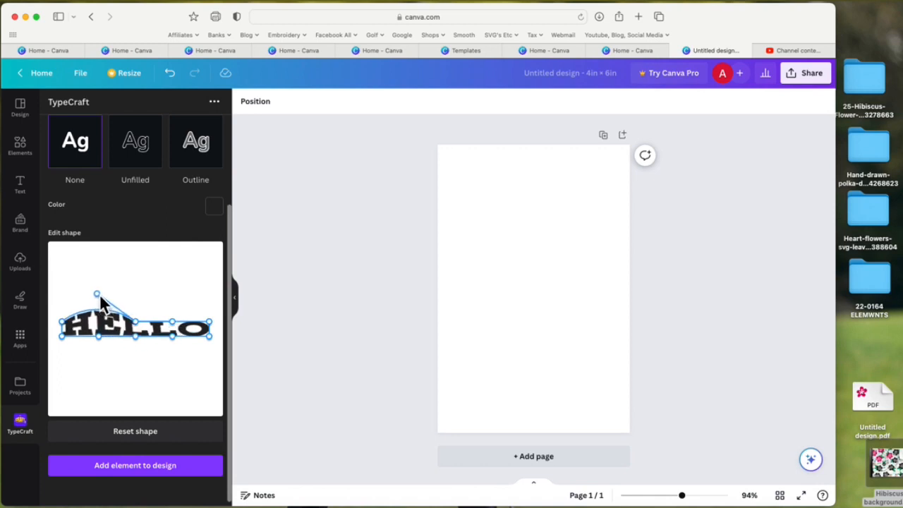
drag(137, 340, 156, 381)
drag(63, 337, 66, 359)
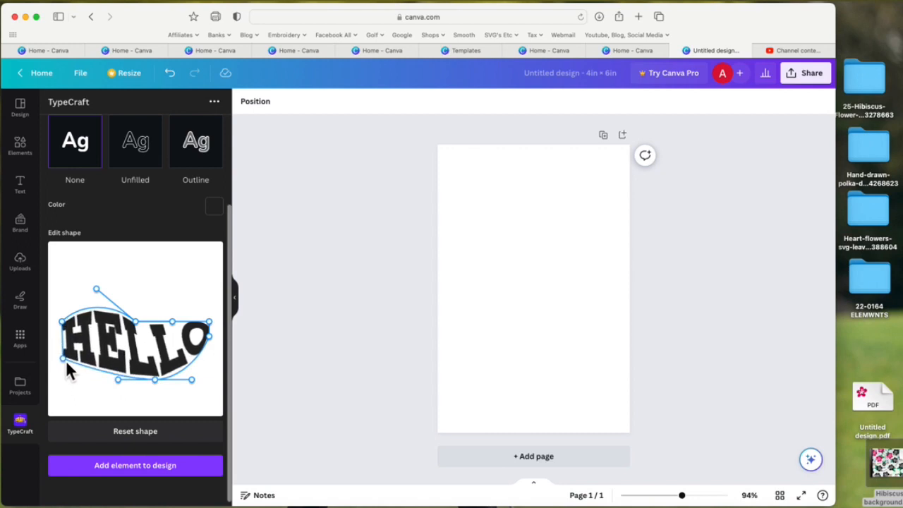
drag(212, 335, 218, 363)
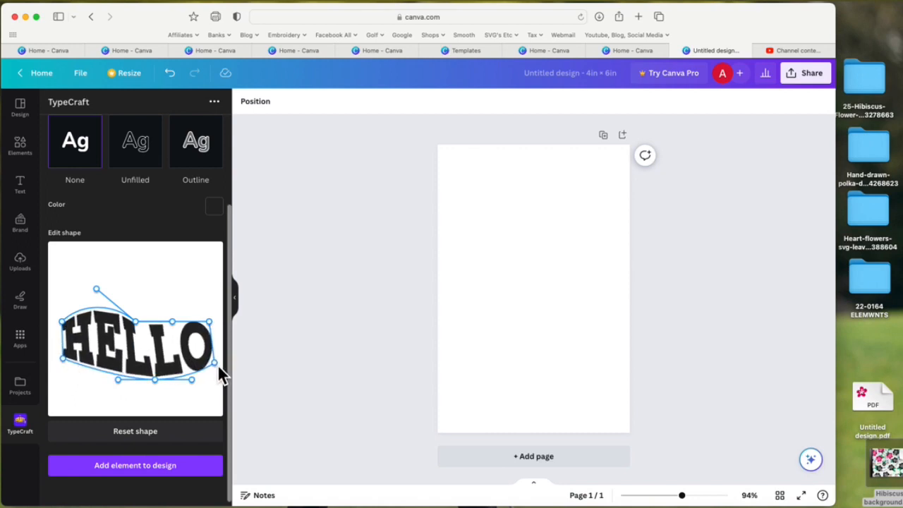
drag(172, 321, 186, 286)
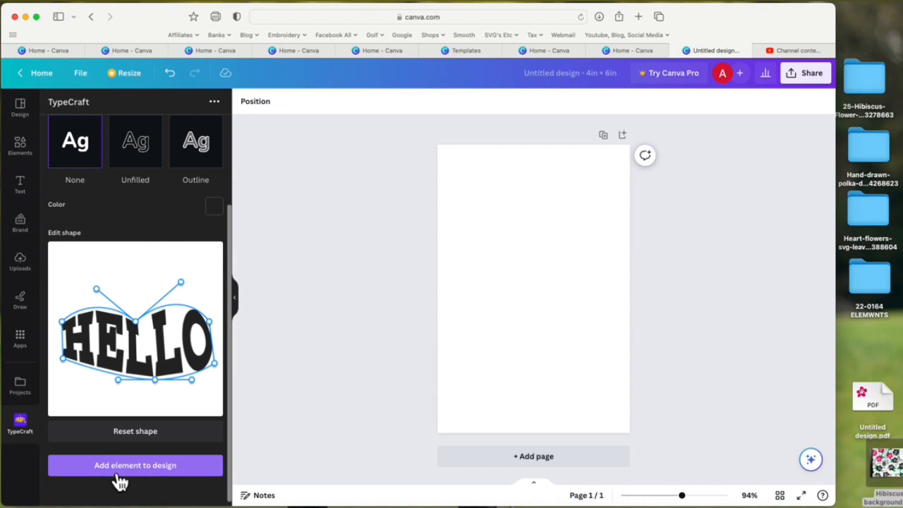
Add the warped HELLO to the design, enlarge it to about the full page width, and place it slightly above the page's middle
click(161, 467)
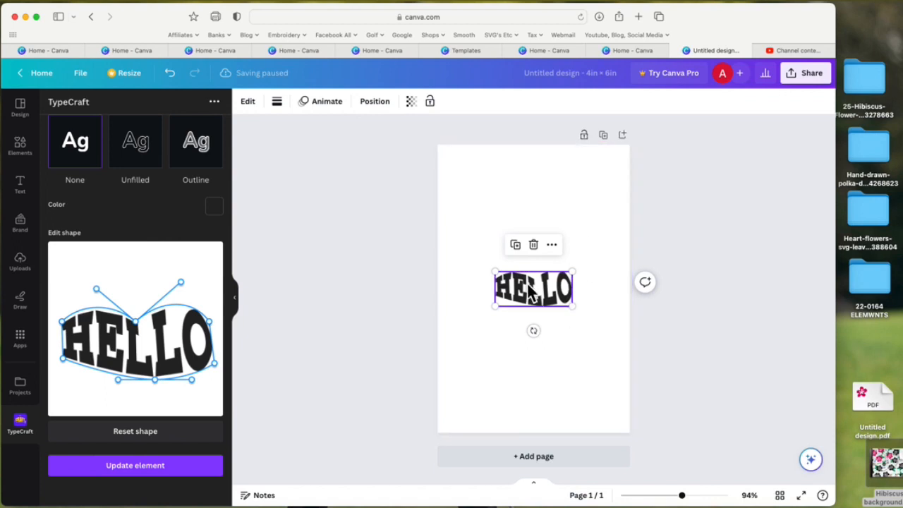
drag(498, 315, 457, 407)
drag(515, 328, 544, 283)
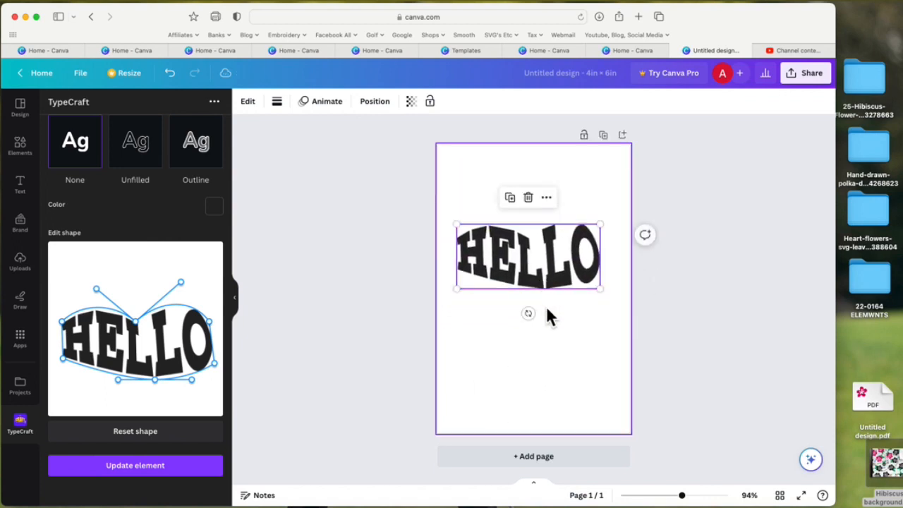
drag(607, 299, 583, 299)
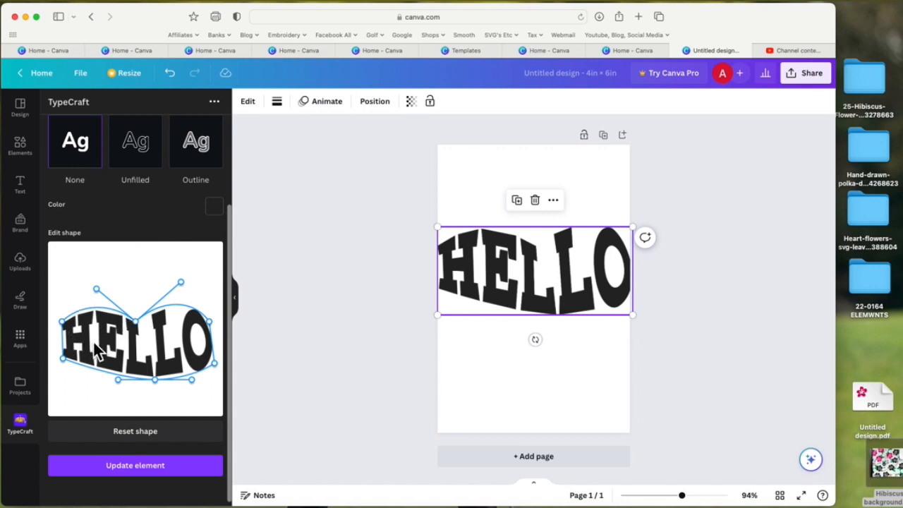
Look through the rest of the TypeCraft font list past Ebony 123
scroll(129, 339, up, 3)
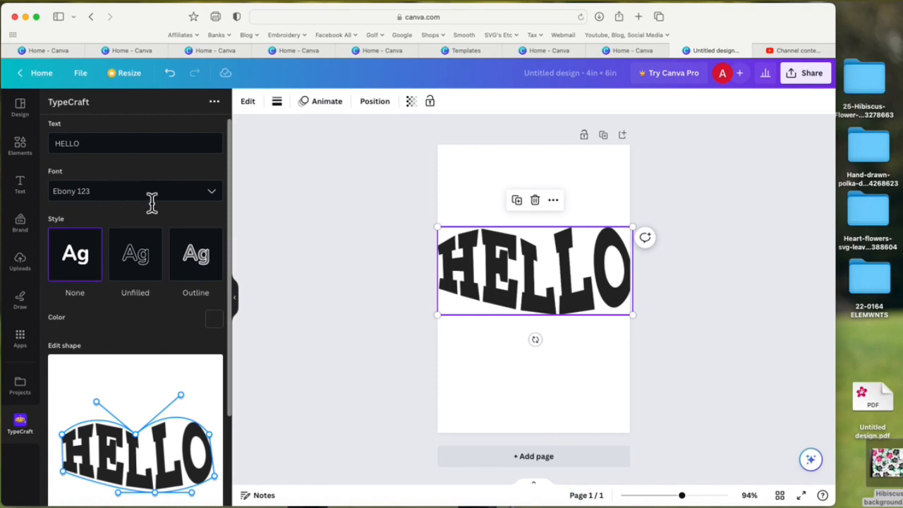
click(215, 197)
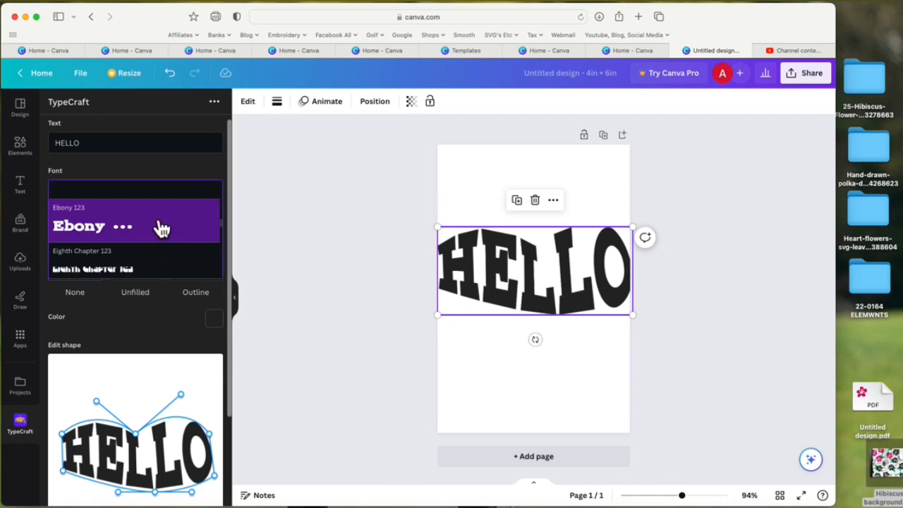
scroll(161, 228, down, 5)
scroll(161, 228, down, 10)
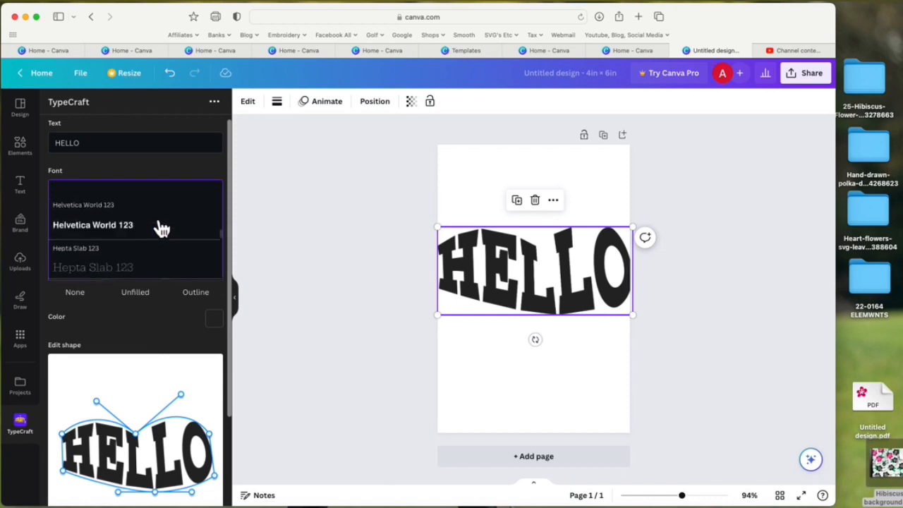
scroll(161, 228, down, 10)
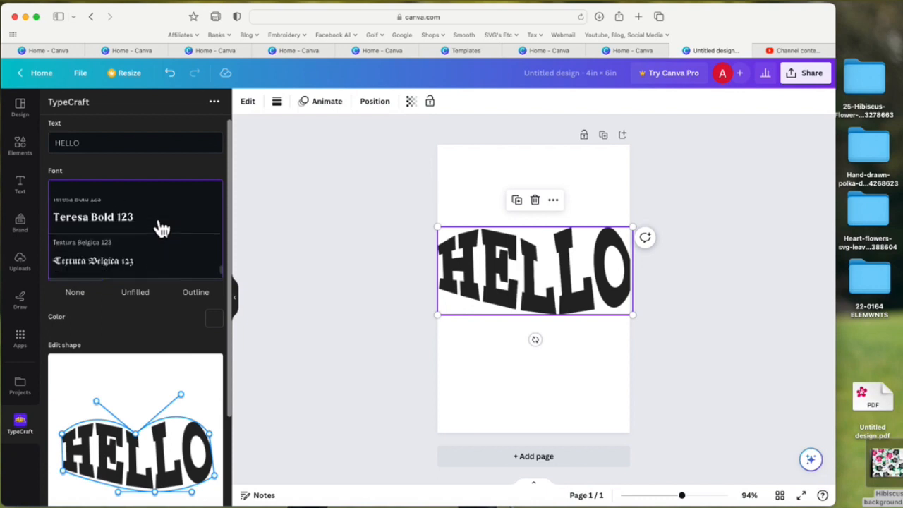
Add a default heading text and move it into the blank area below the warped HELLO
click(28, 196)
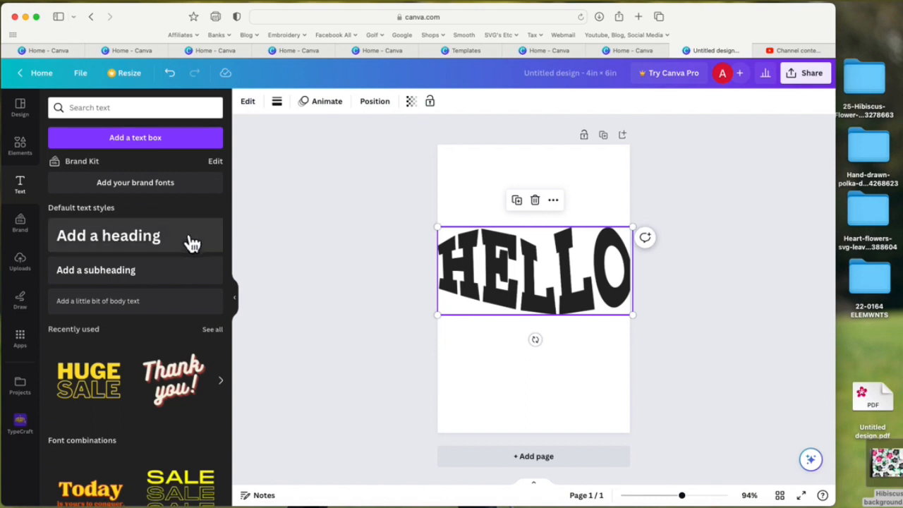
click(125, 240)
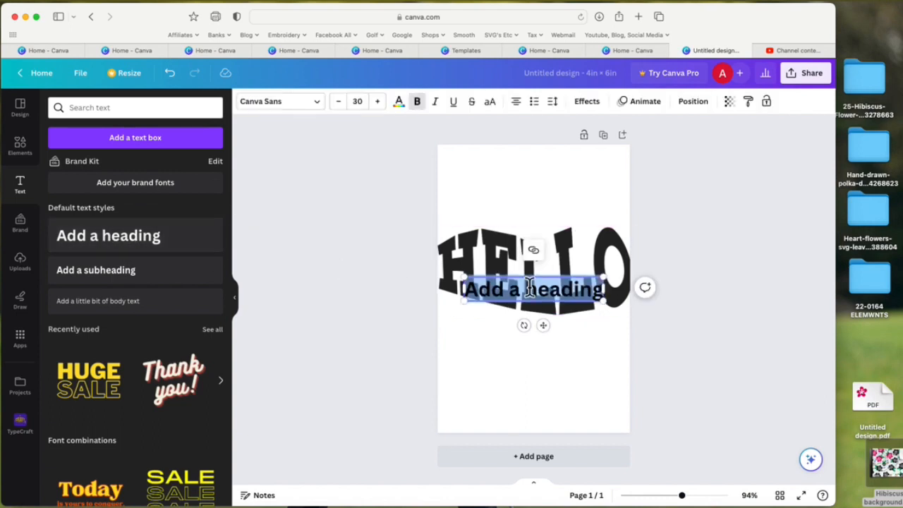
double_click(529, 289)
click(567, 358)
drag(564, 292, 559, 363)
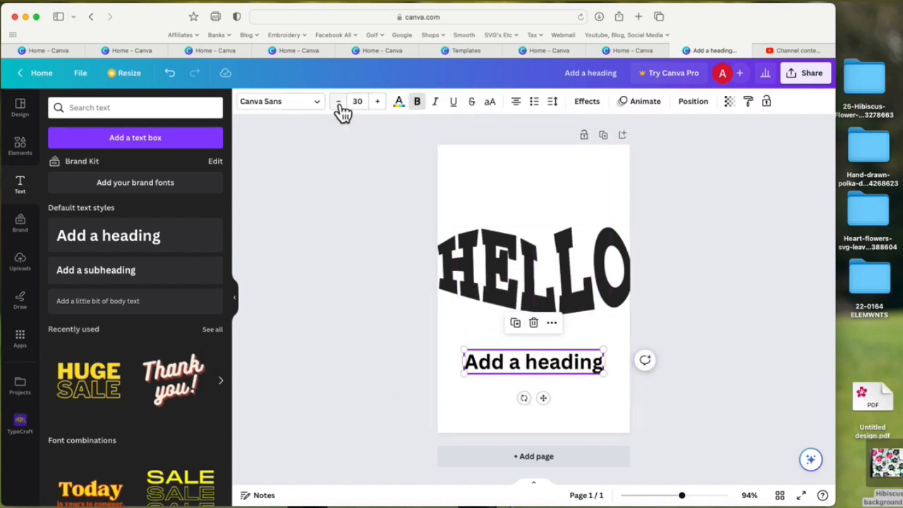
Replace the heading's text with "TEST" and set its font to Aniyah
double_click(601, 372)
drag(596, 372, 457, 370)
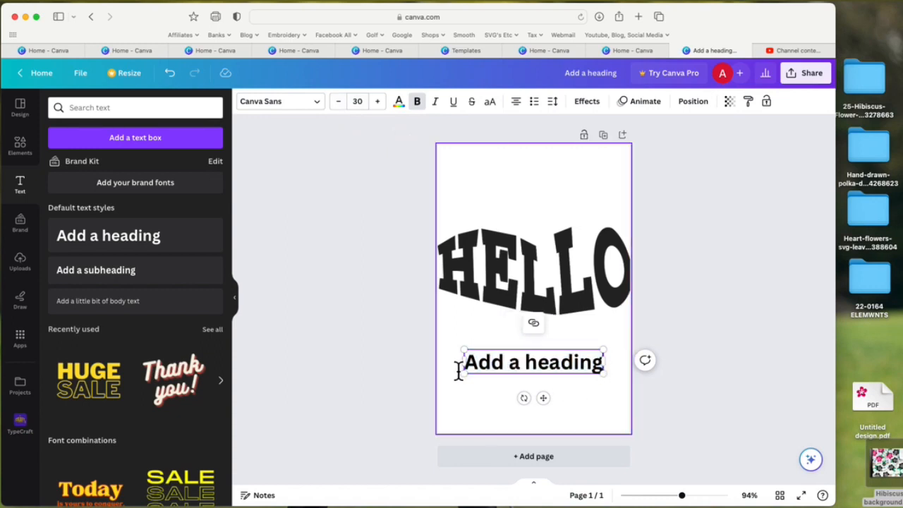
double_click(598, 365)
drag(591, 371, 495, 367)
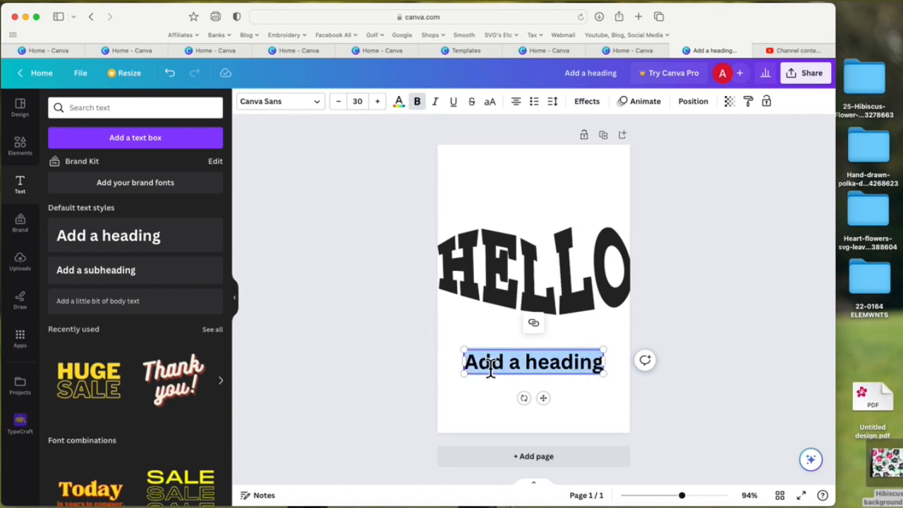
key(BackSpace)
text(TEST)
key(Return)
key(BackSpace)
key(Escape)
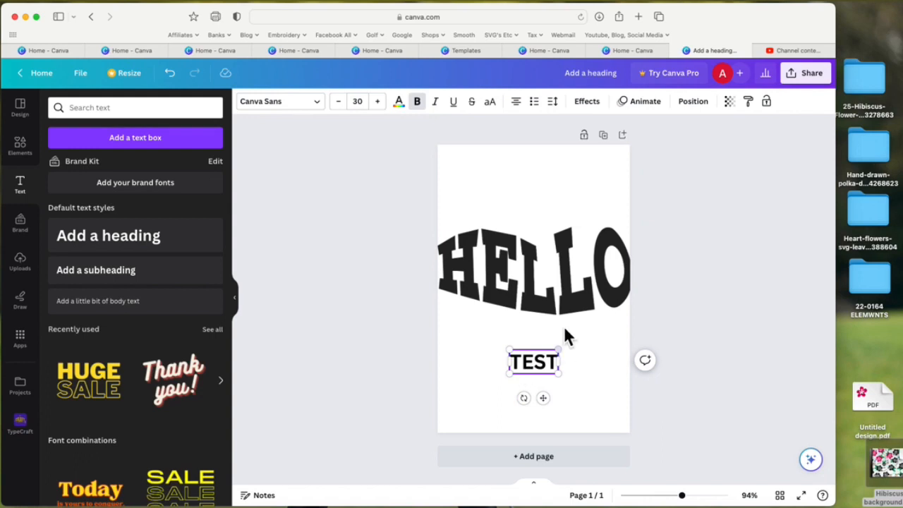
click(318, 105)
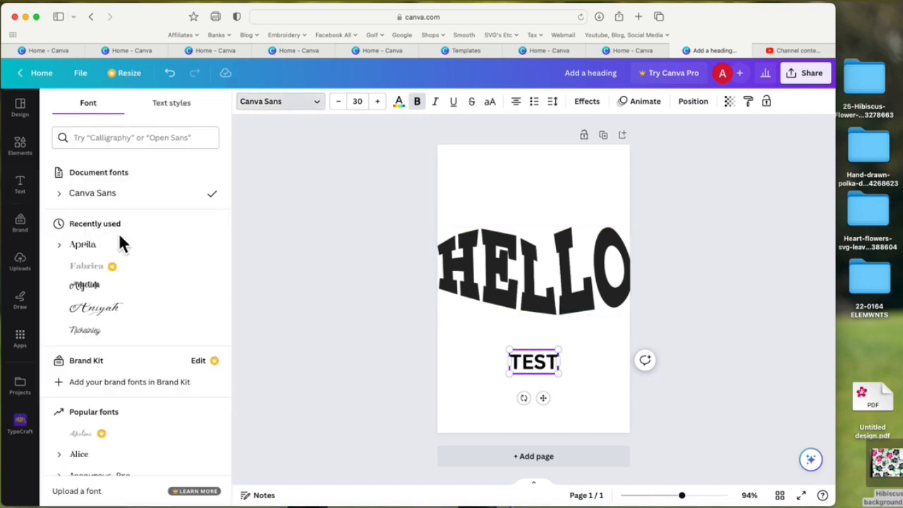
click(110, 311)
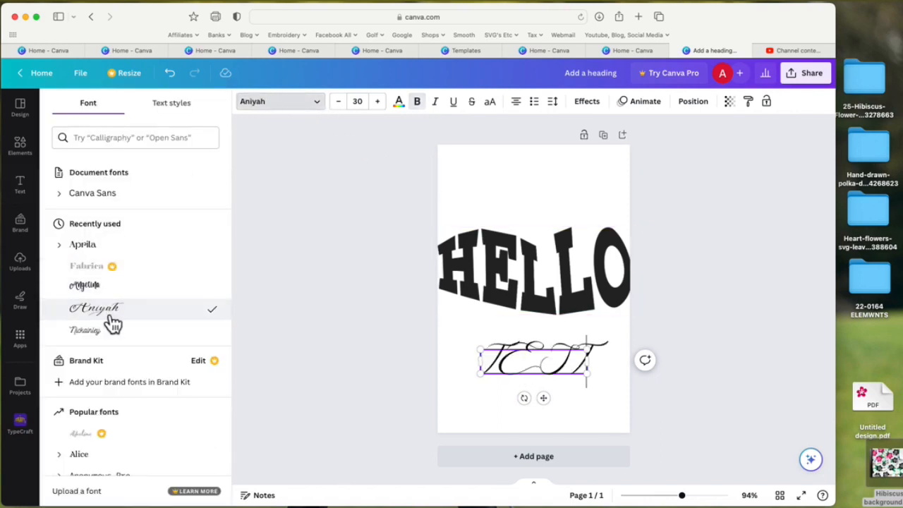
Enlarge the TEST heading below HELLO to font size 42.9
drag(588, 361, 632, 416)
drag(606, 379, 579, 379)
click(544, 399)
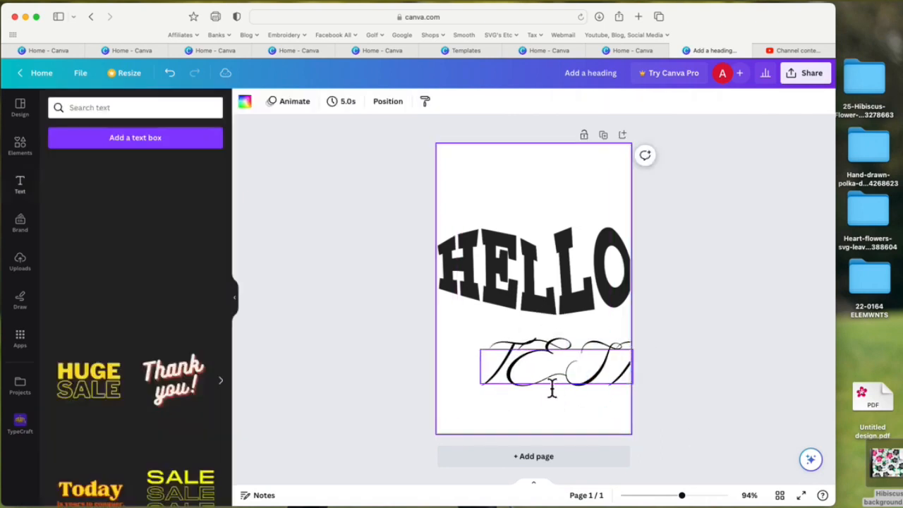
click(557, 356)
mouse_move(557, 412)
mouse_down()
mouse_move(540, 417)
mouse_move(562, 413)
mouse_up()
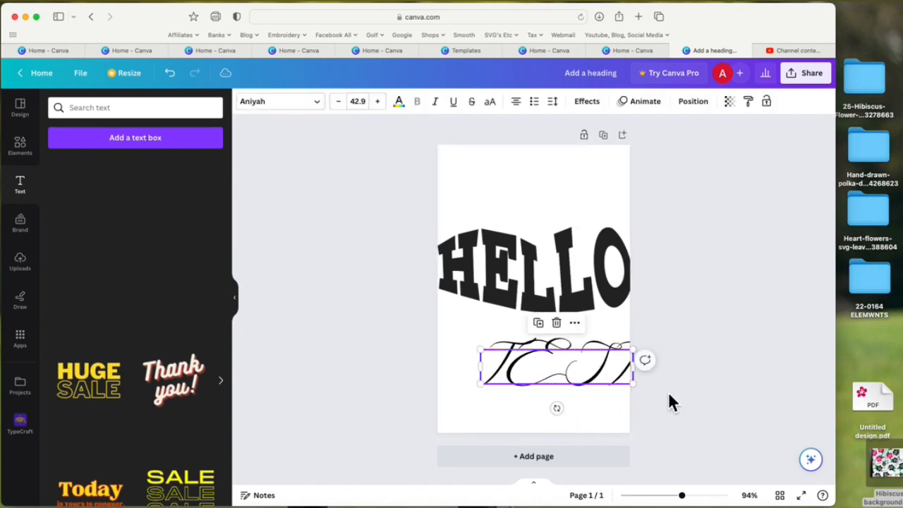
click(601, 349)
click(515, 366)
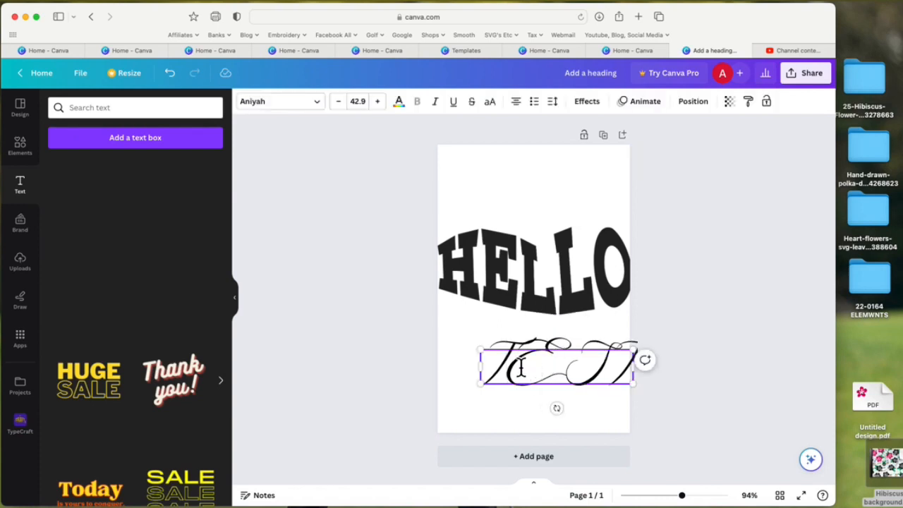
click(604, 407)
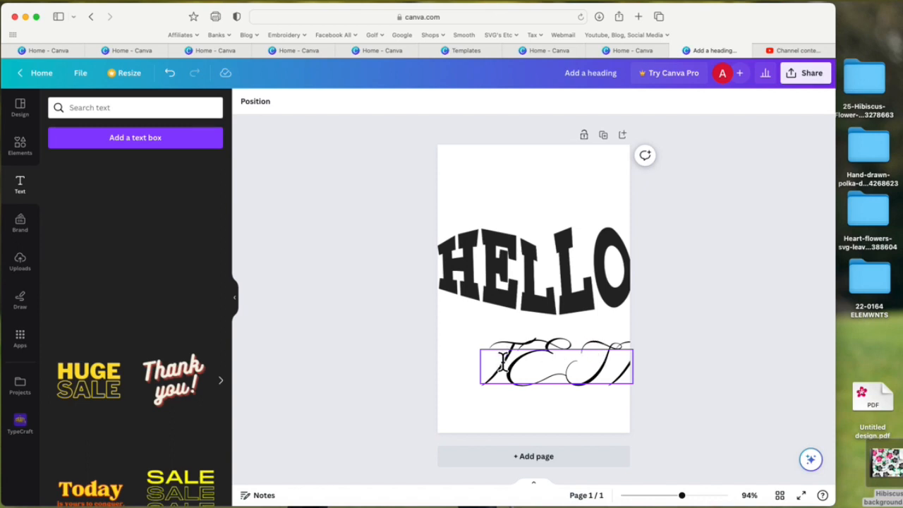
Open TypeCraft from the installed apps and delete the TEST heading from the page
click(20, 338)
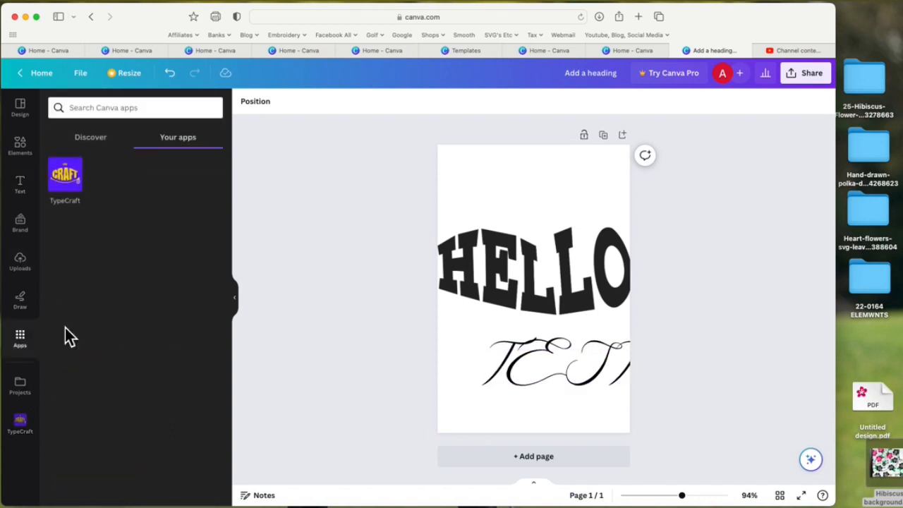
click(72, 182)
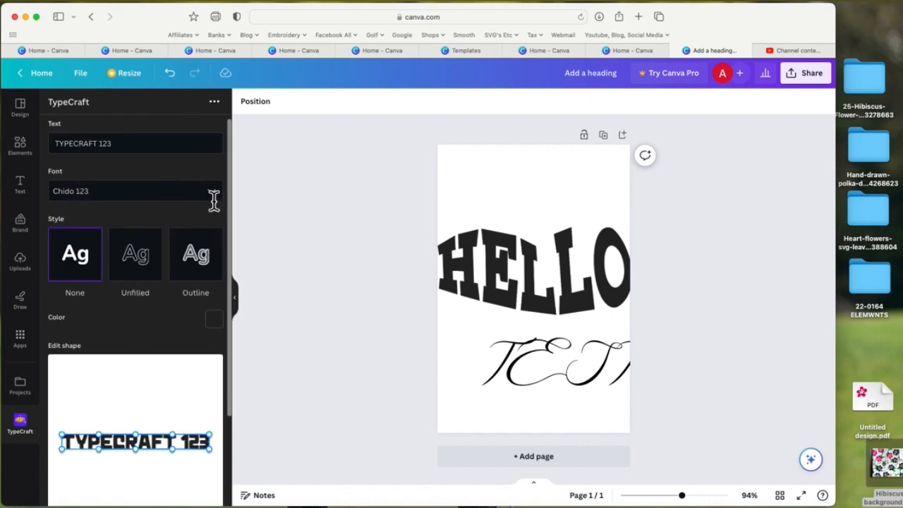
click(550, 359)
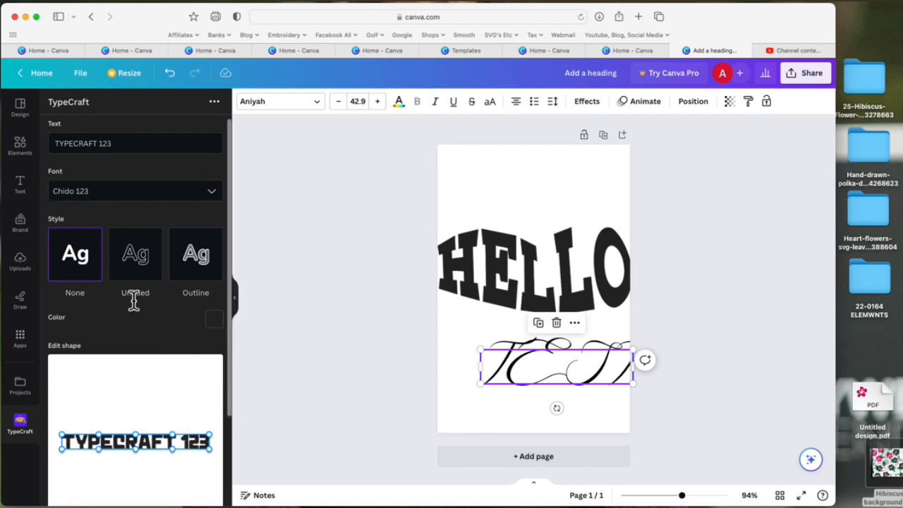
click(550, 331)
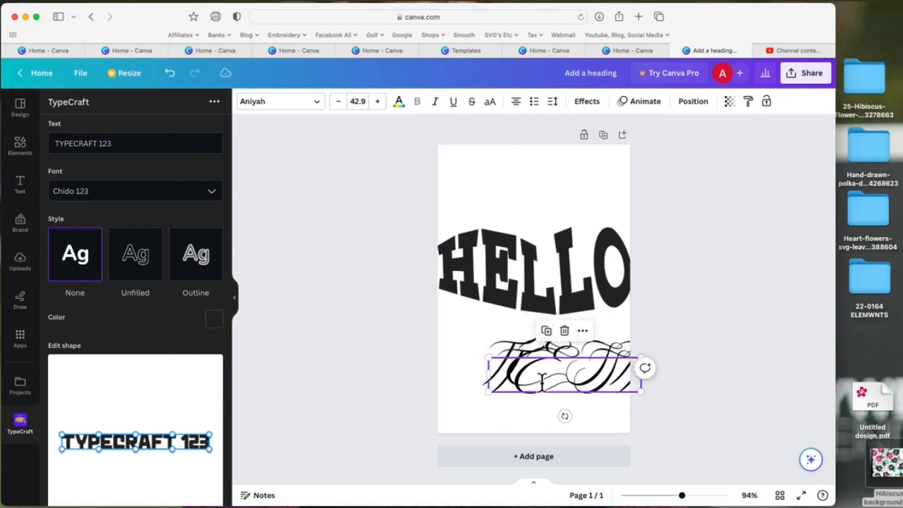
click(568, 353)
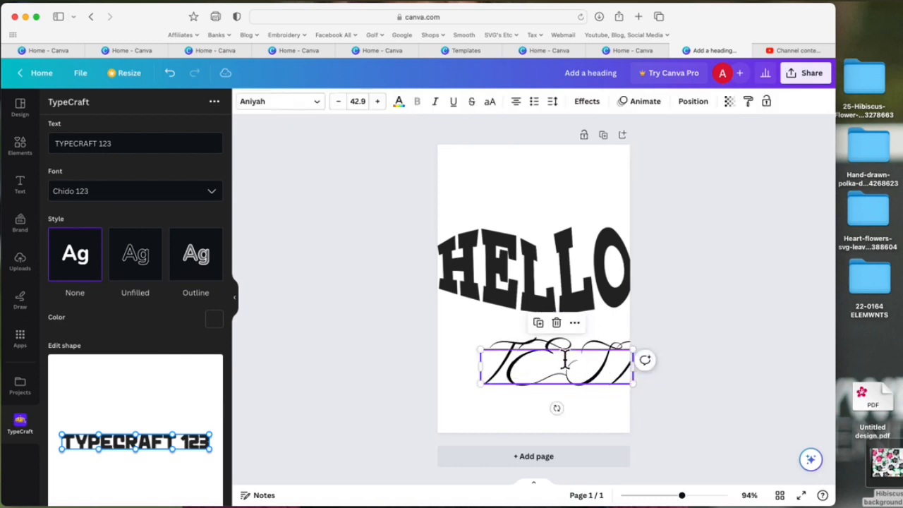
click(557, 323)
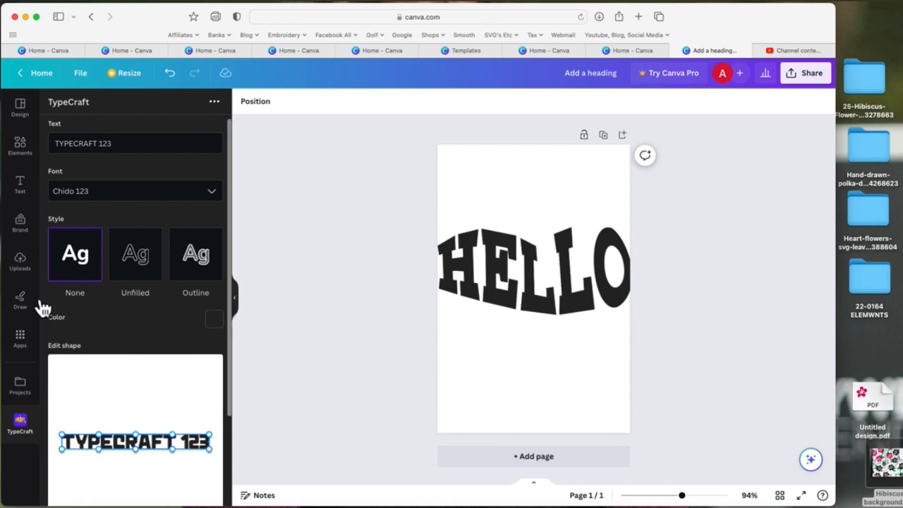
Look through the apps available to discover, including the Featured, Trending, Popular and Create something new groups
click(24, 346)
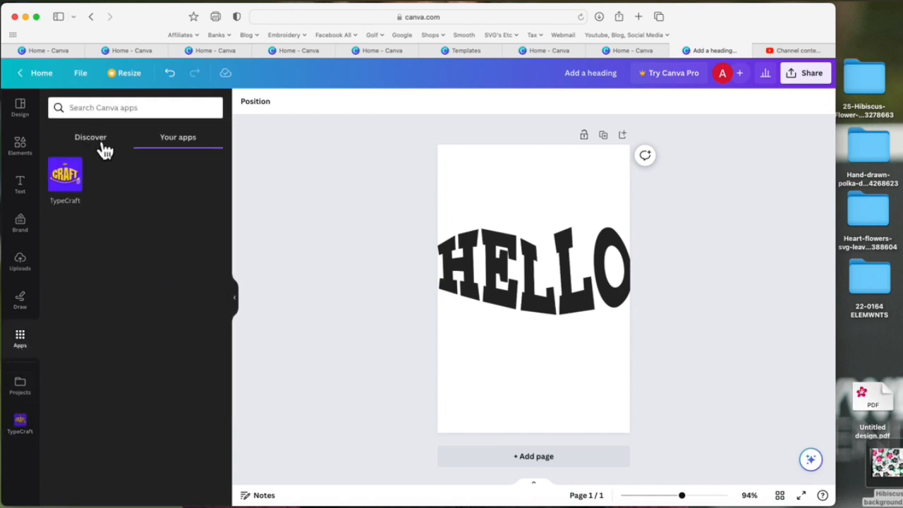
click(101, 148)
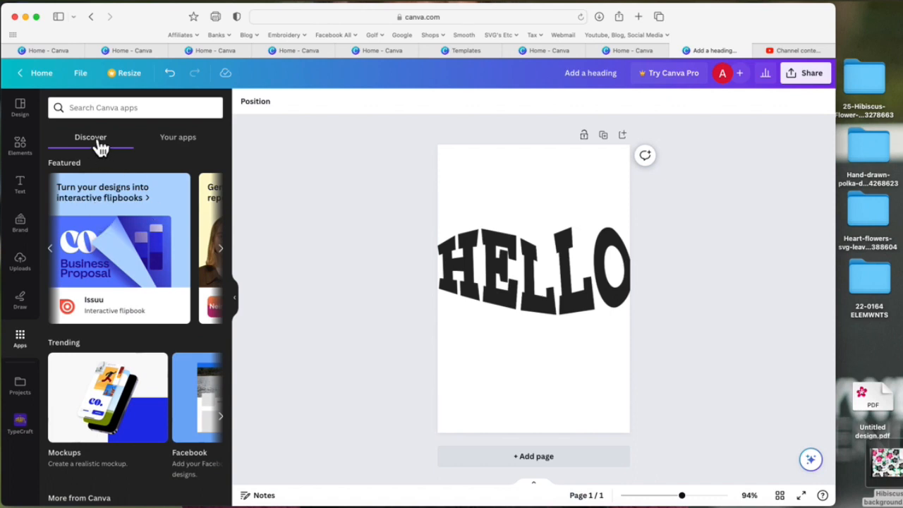
scroll(117, 274, down, 2)
scroll(115, 268, up, 2)
scroll(141, 270, down, 5)
scroll(162, 244, down, 2)
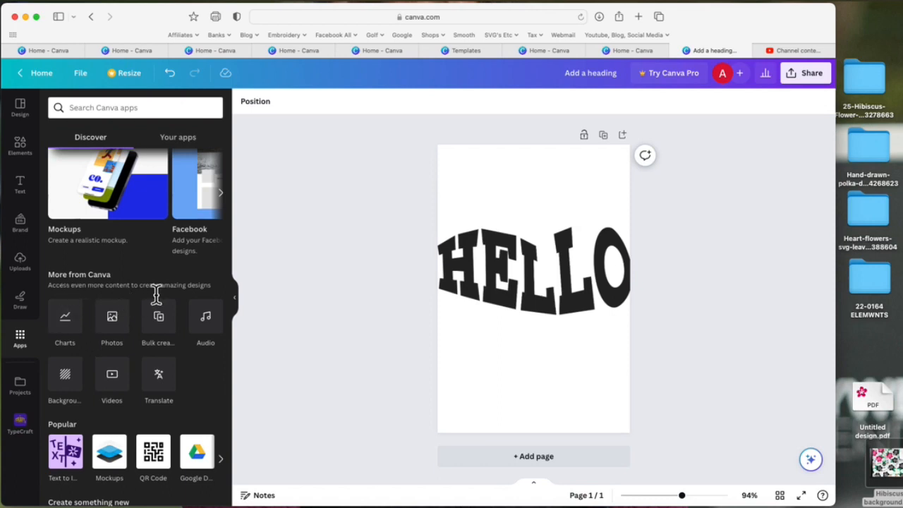
scroll(169, 332, down, 4)
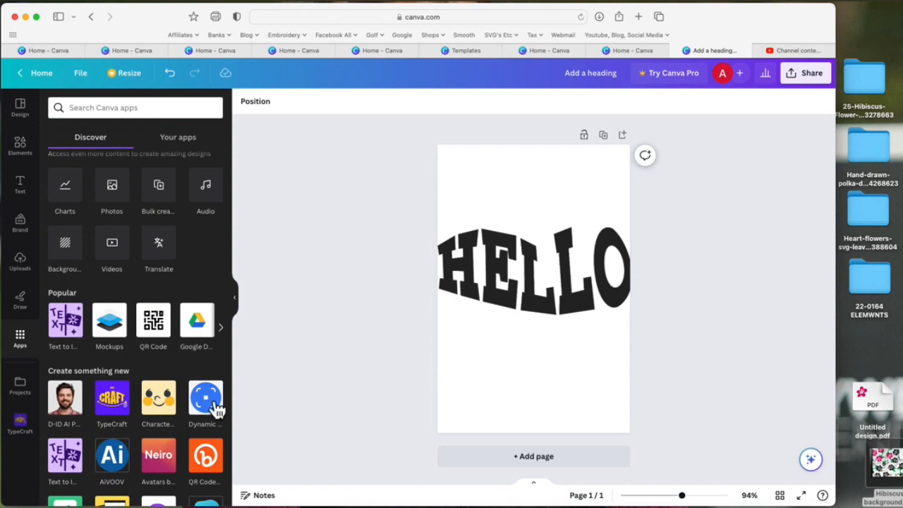
scroll(204, 322, down, 3)
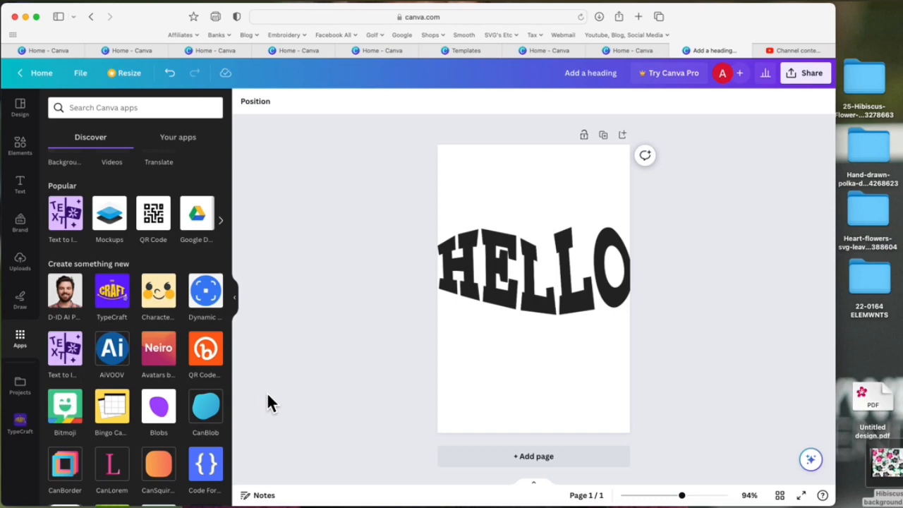
scroll(161, 370, down, 5)
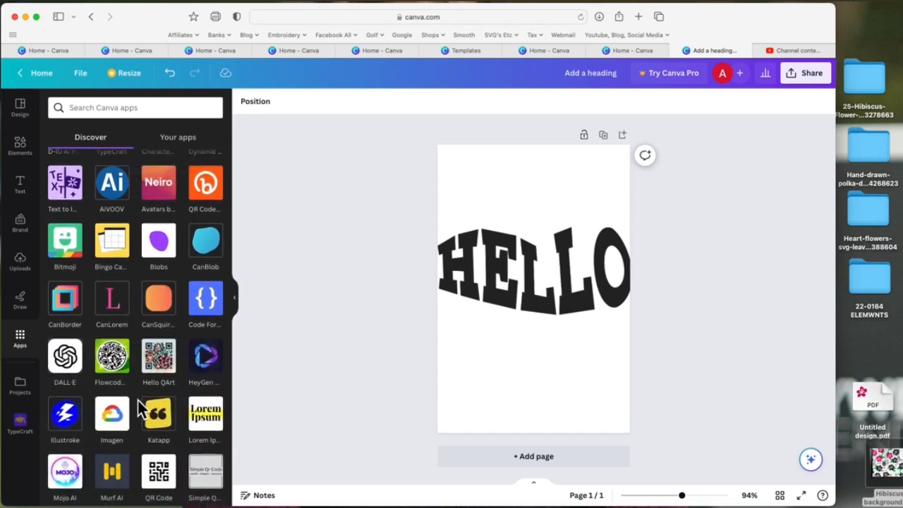
scroll(138, 400, up, 10)
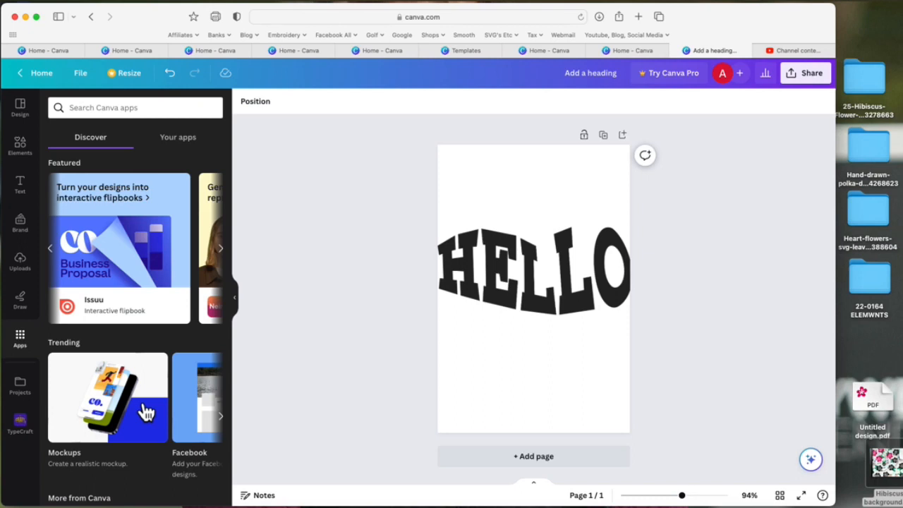
scroll(156, 395, down, 1)
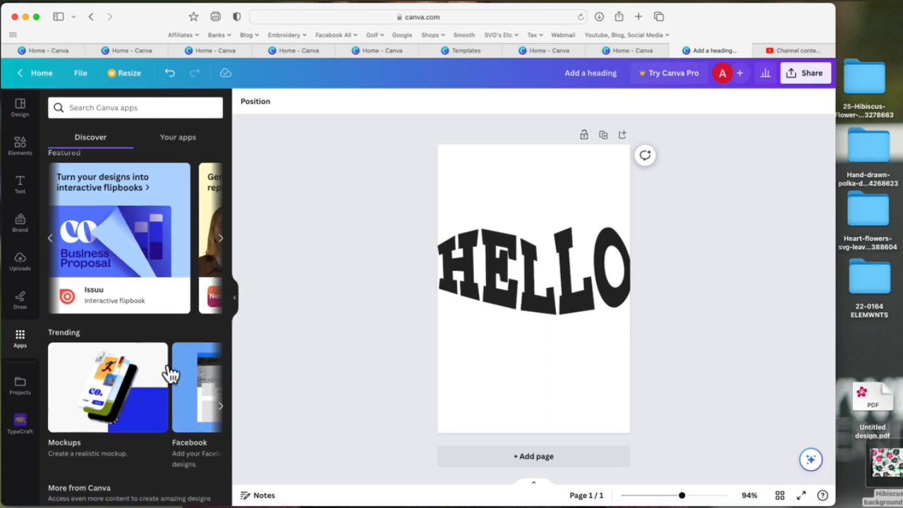
click(229, 242)
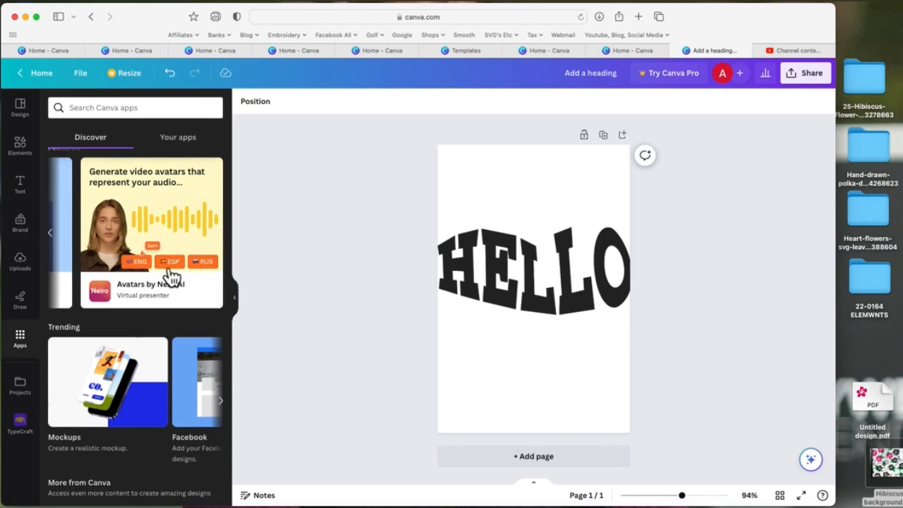
scroll(173, 275, down, 8)
scroll(171, 275, down, 5)
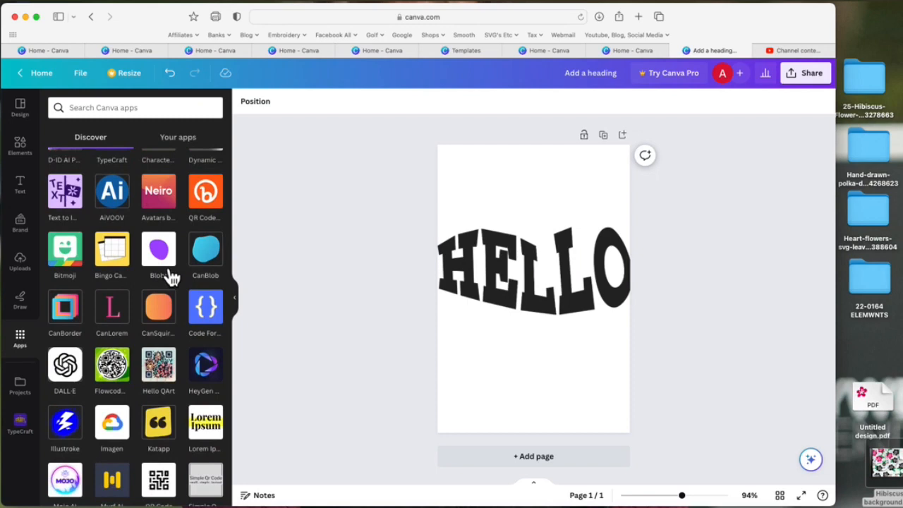
scroll(172, 275, up, 2)
scroll(171, 275, up, 1)
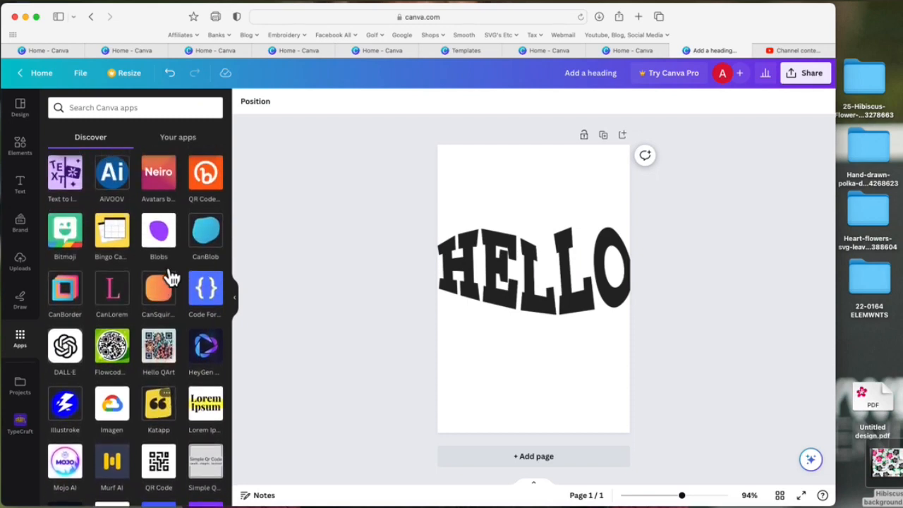
Draw a looping red freehand marker line across the blank area above the warped HELLO
click(28, 148)
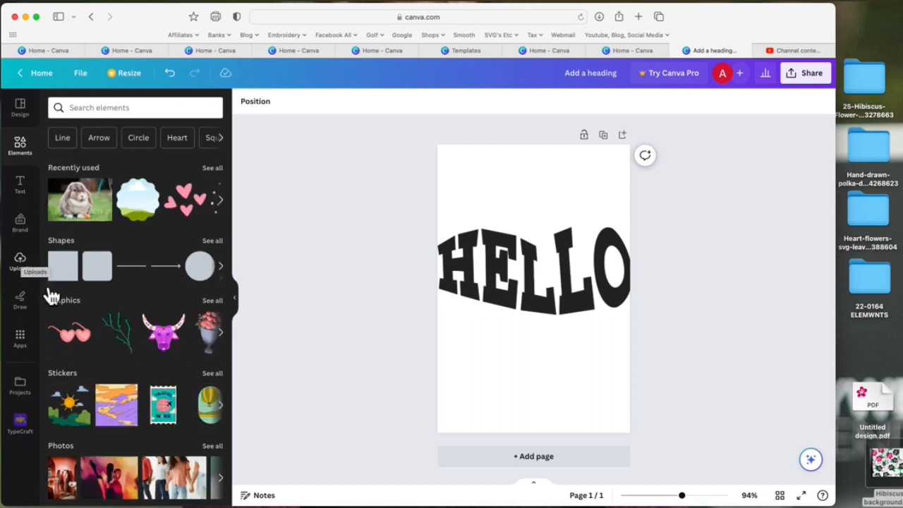
click(21, 300)
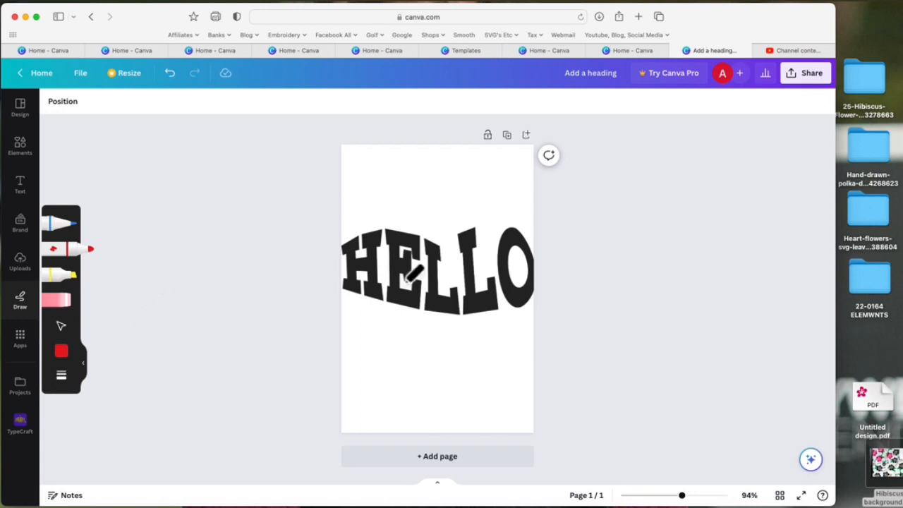
click(80, 254)
click(82, 254)
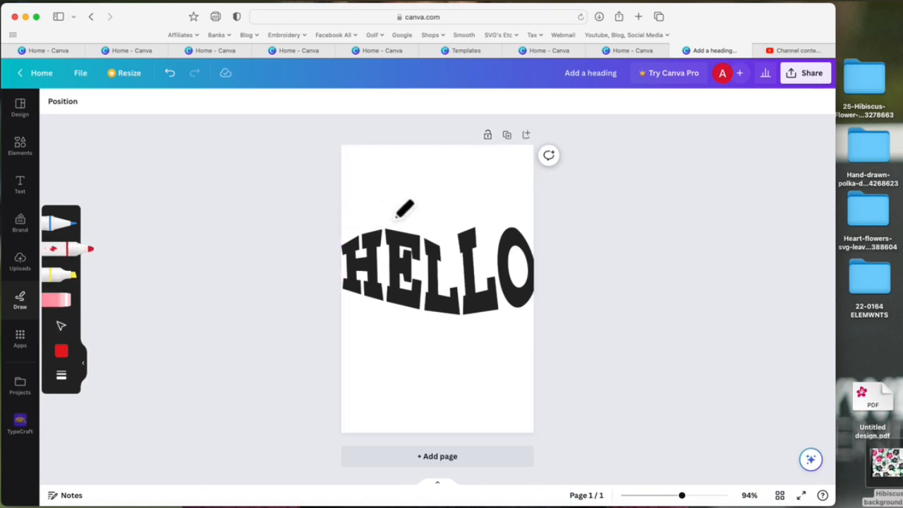
mouse_move(354, 219)
mouse_down()
mouse_move(389, 203)
mouse_move(429, 231)
mouse_move(435, 197)
mouse_move(459, 235)
mouse_move(497, 200)
mouse_up()
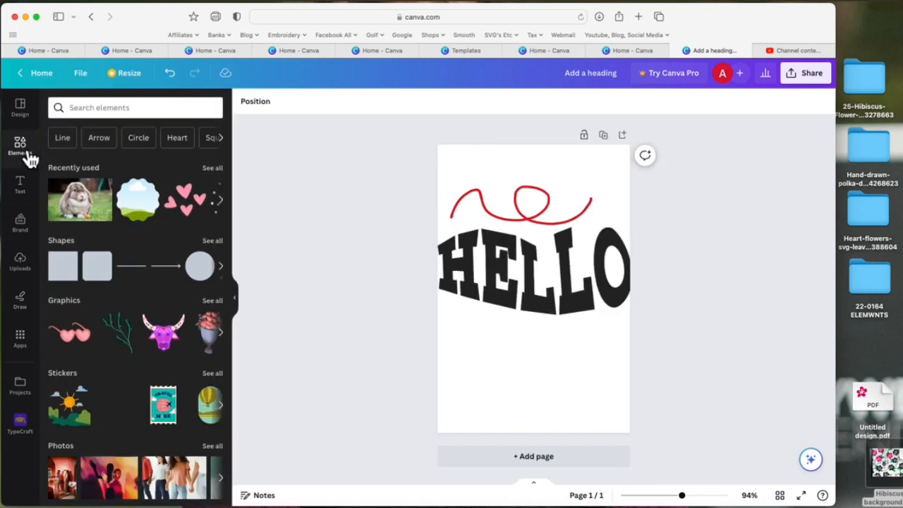
Bring up the text options and delete both the red marker line and the warped HELLO from the page
click(28, 156)
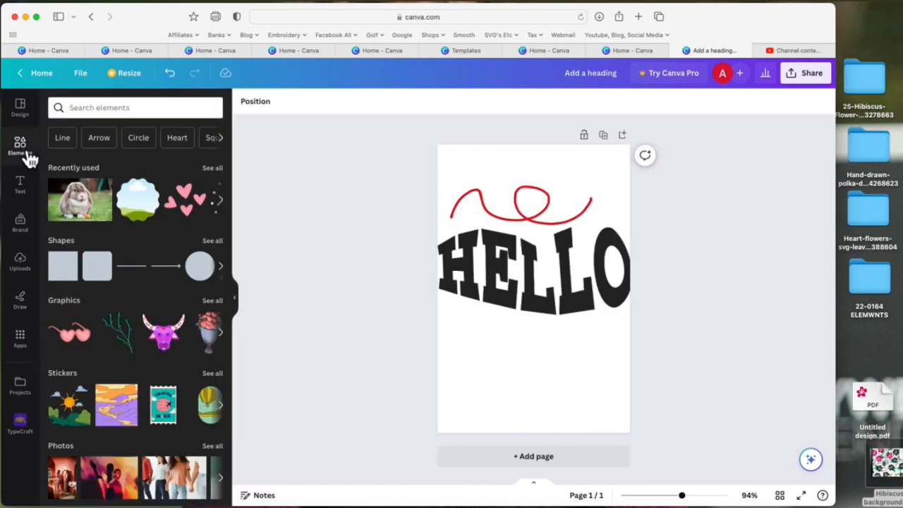
click(20, 261)
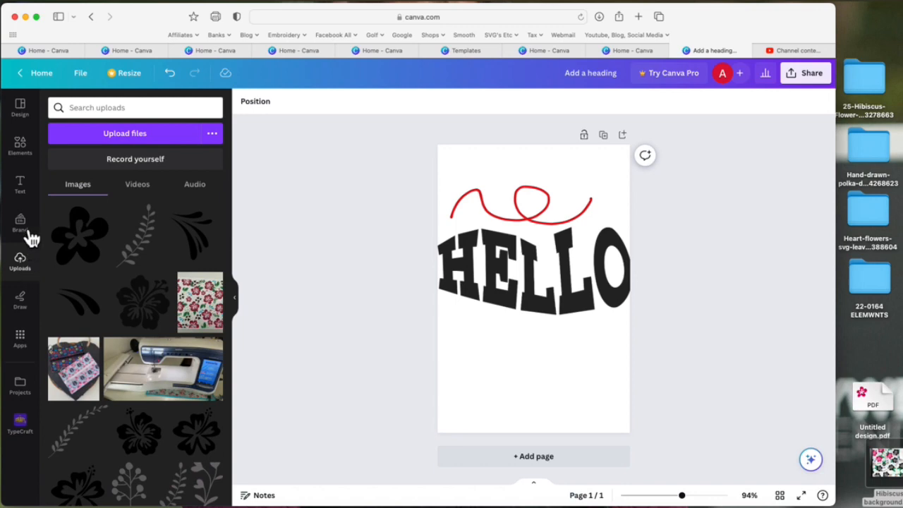
click(29, 197)
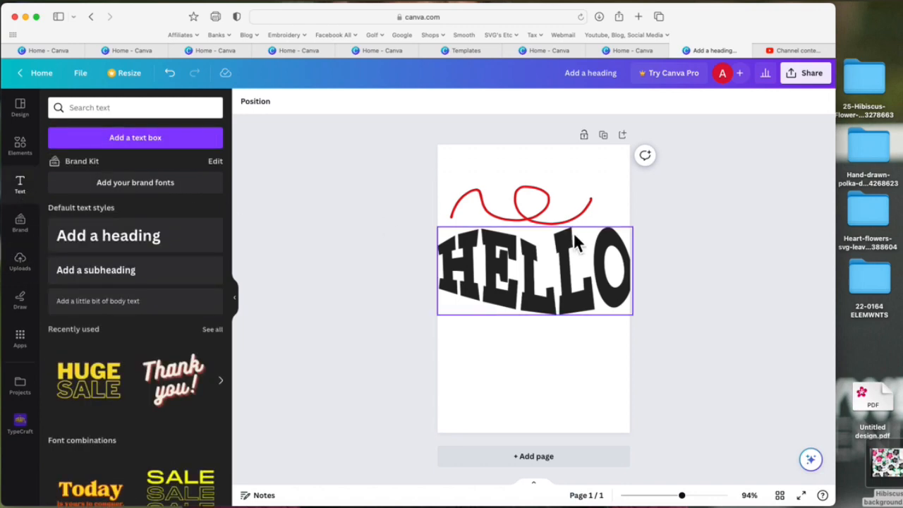
click(554, 219)
key(Delete)
click(537, 262)
key(Delete)
Find the neon "Birthday Girl" font combination and add it to the blank page
scroll(158, 256, down, 5)
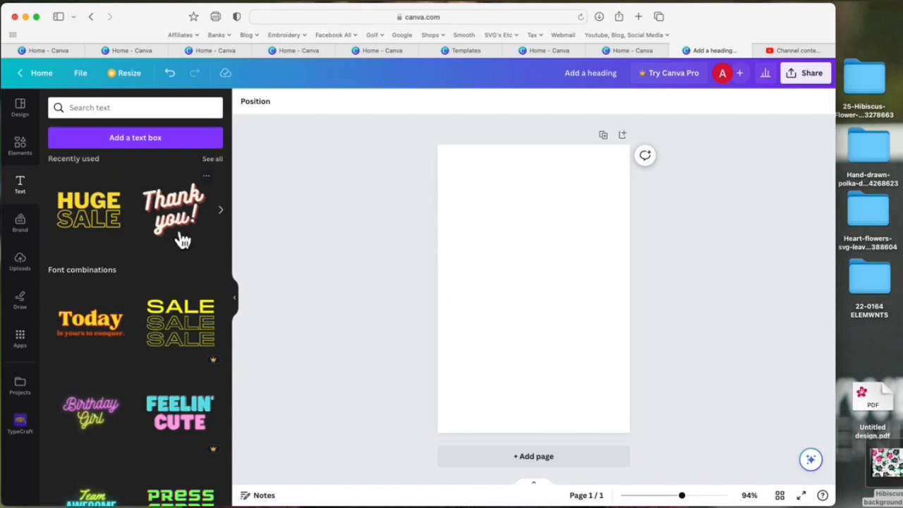
scroll(159, 253, down, 3)
scroll(158, 245, down, 1)
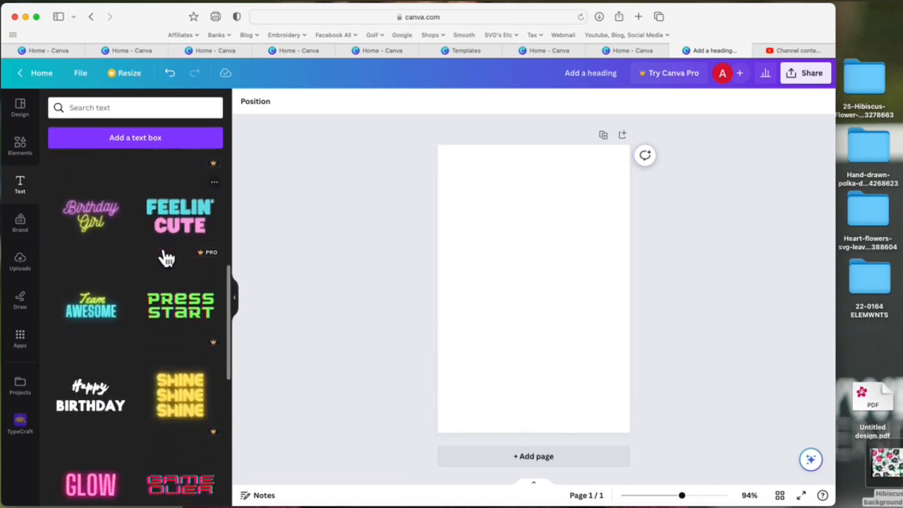
click(94, 221)
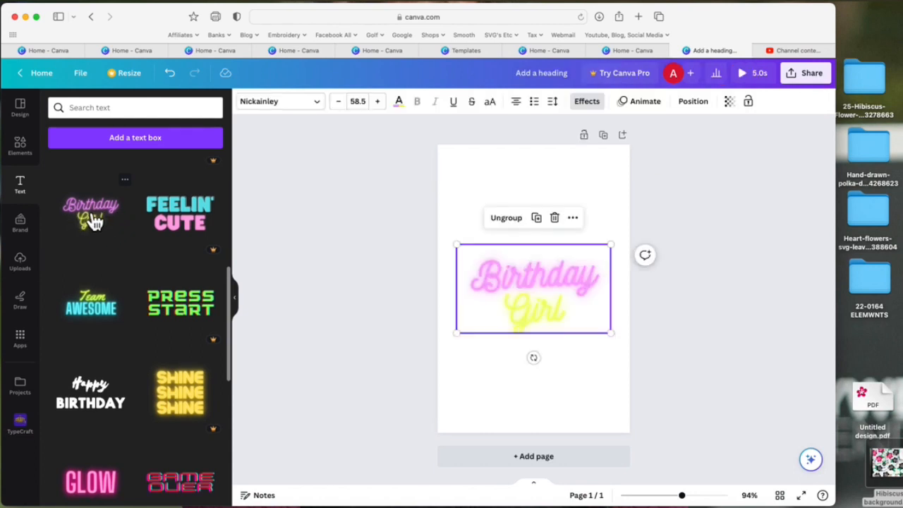
click(660, 324)
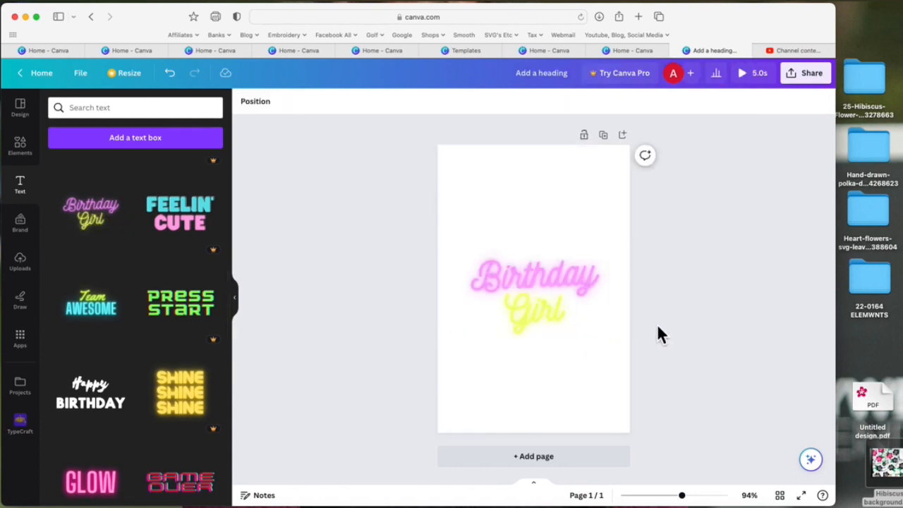
Check the individual "Birthday" and "Girl" text parts within the grouped font combination
double_click(563, 286)
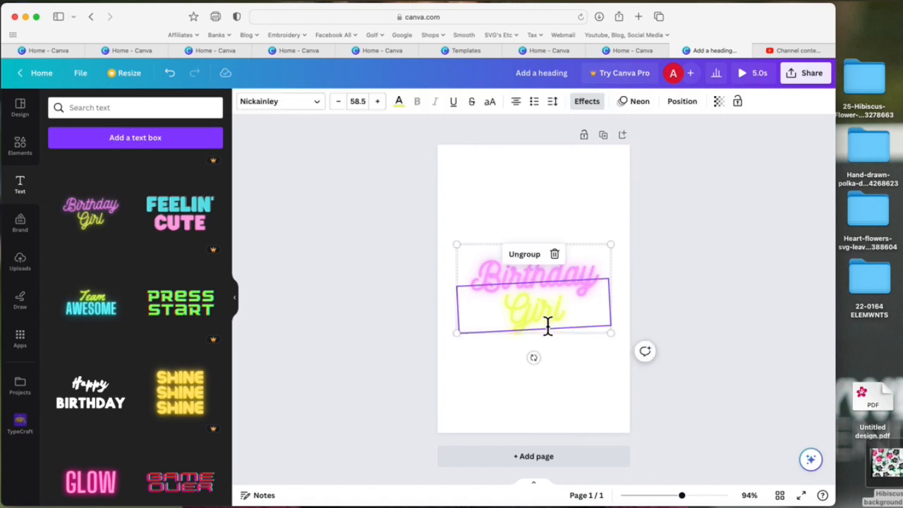
click(538, 273)
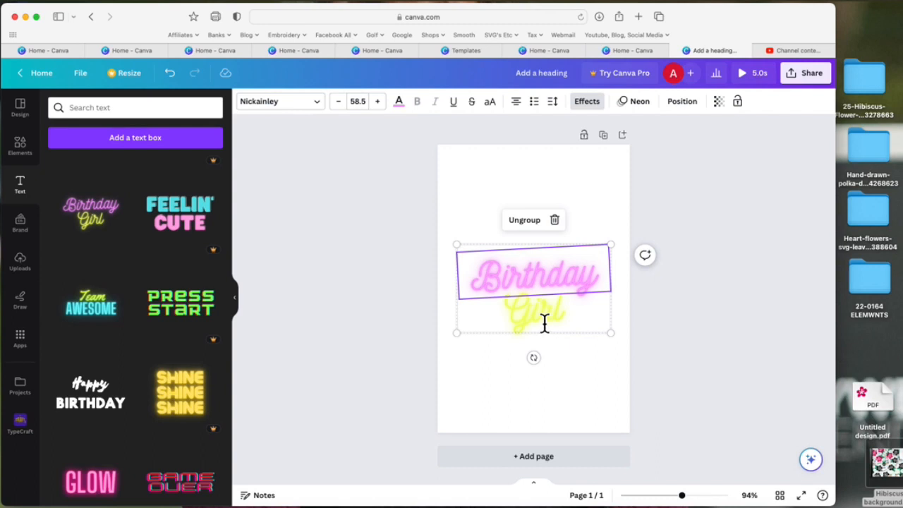
click(450, 302)
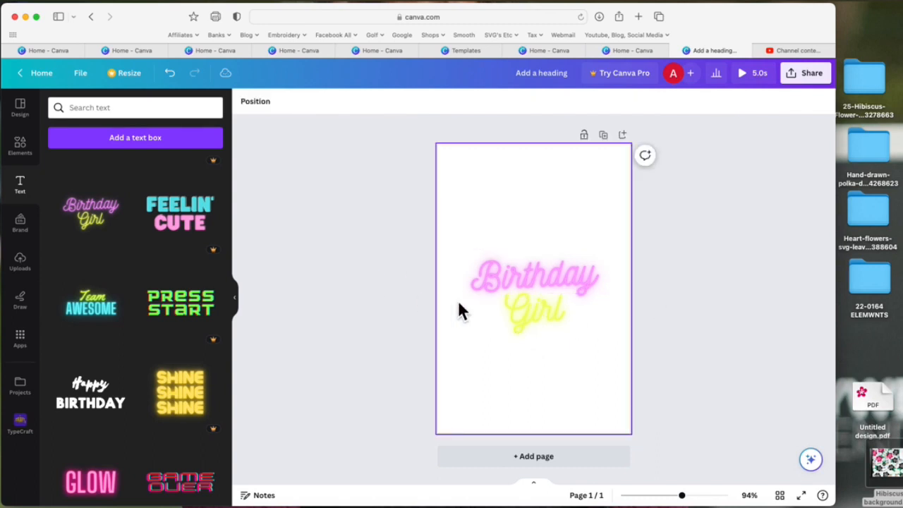
Recolor the word "Girl" in the neon font combination to dark blue #0D1FC2
click(552, 318)
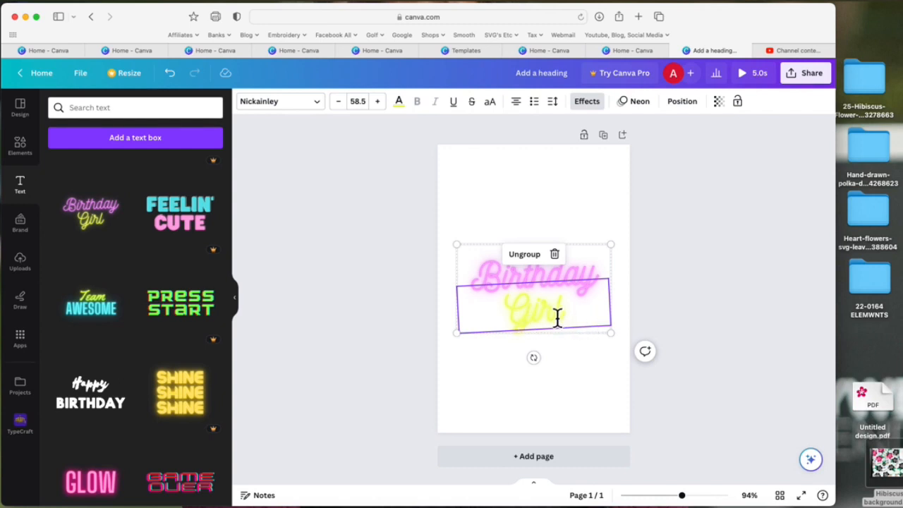
click(403, 113)
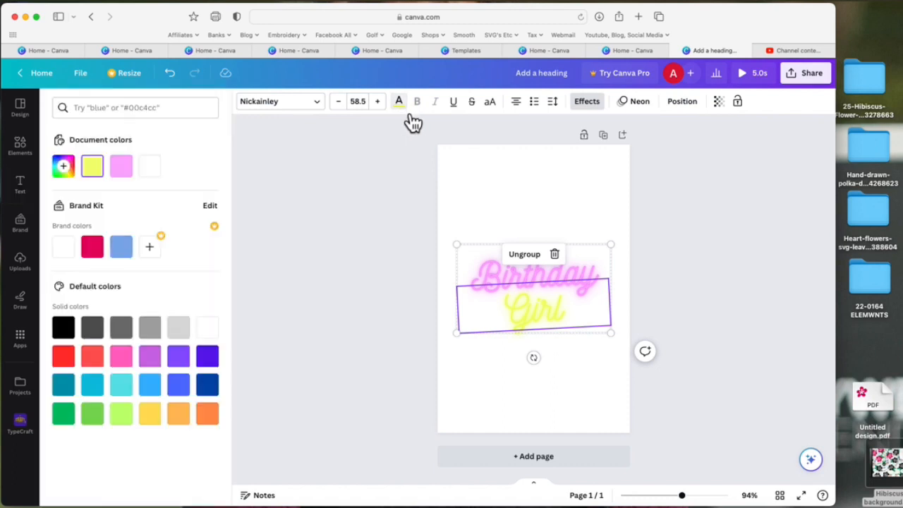
click(71, 172)
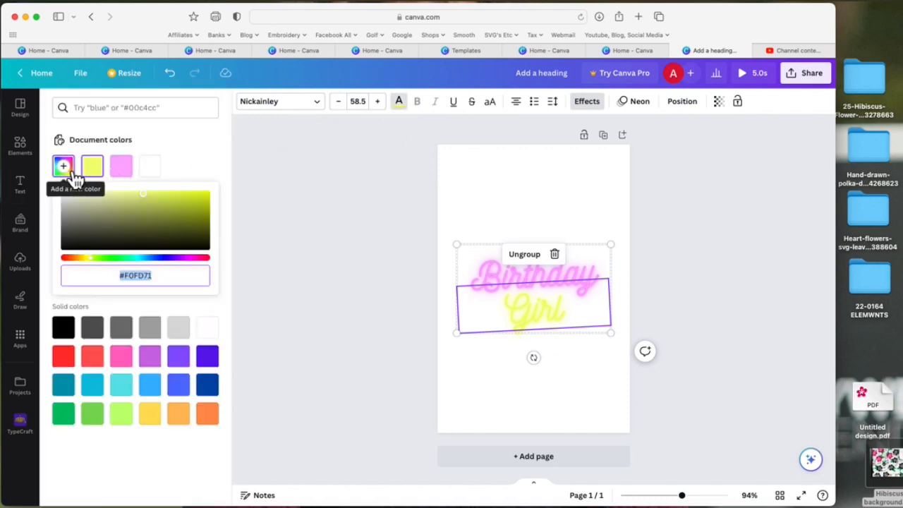
click(164, 258)
drag(155, 204, 200, 204)
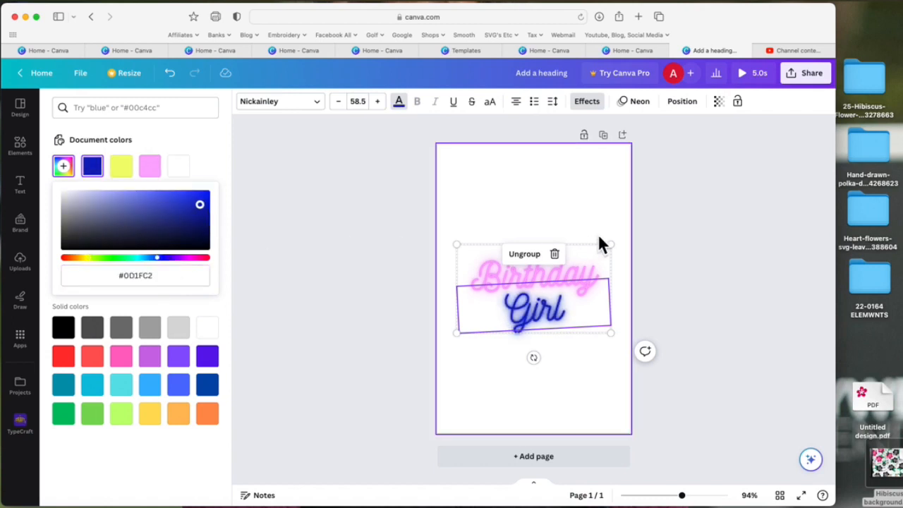
click(693, 229)
click(658, 288)
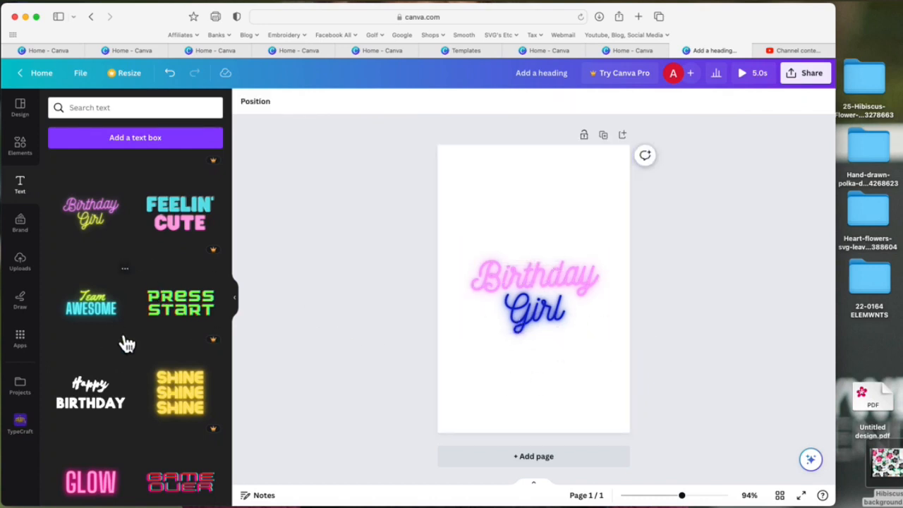
Try the Glitch and Outline effects on the word "Girl" and settle on the Shadow effect
click(541, 322)
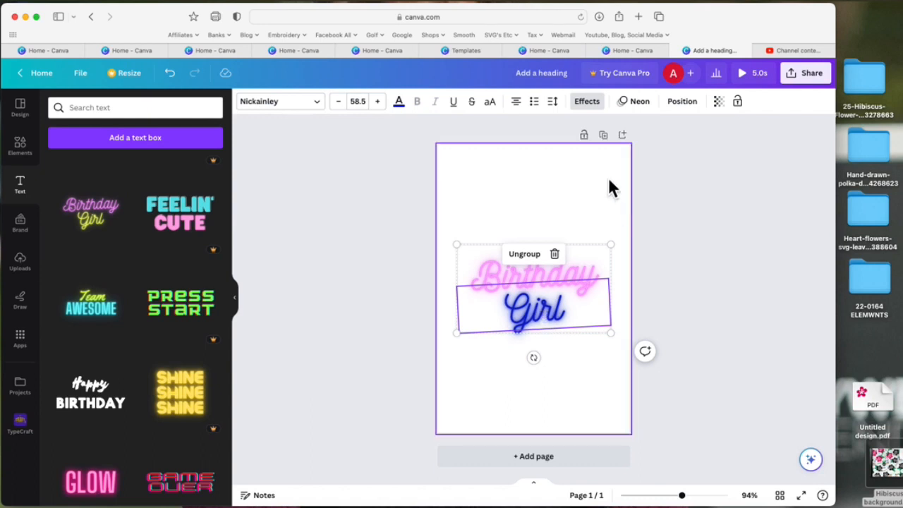
click(599, 110)
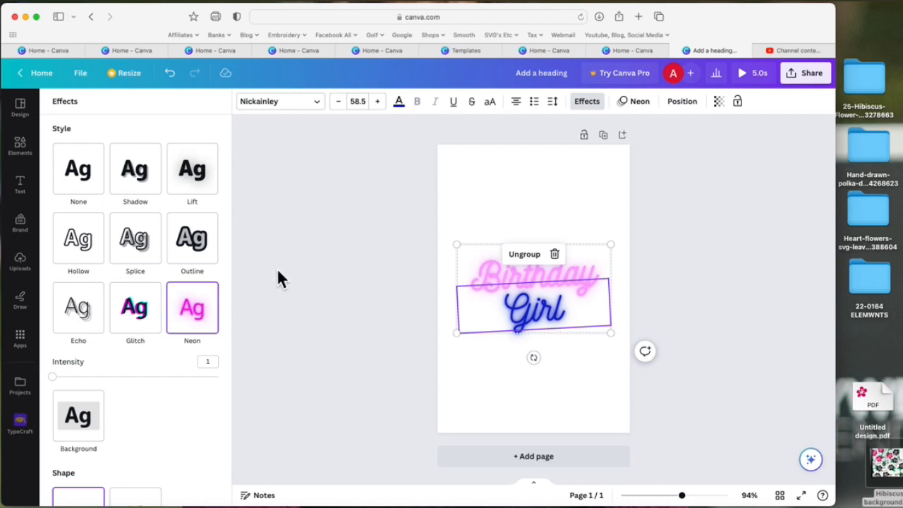
click(146, 321)
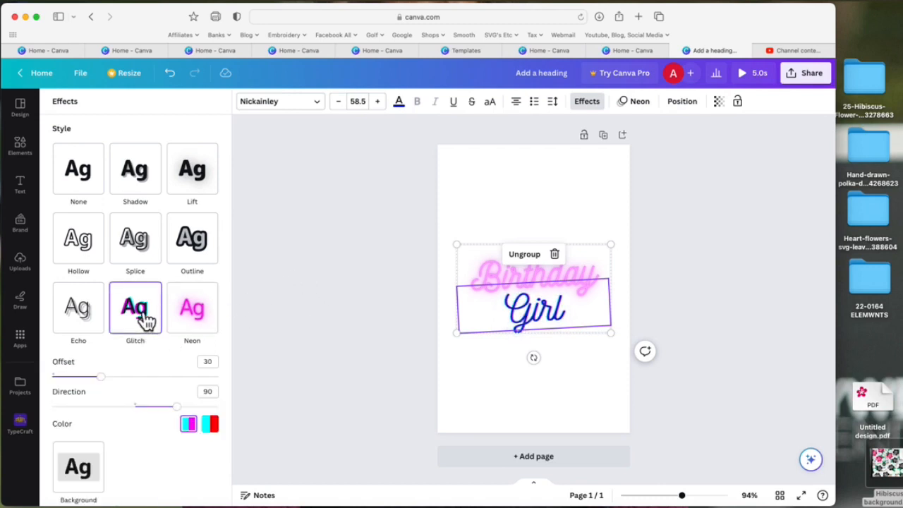
click(199, 254)
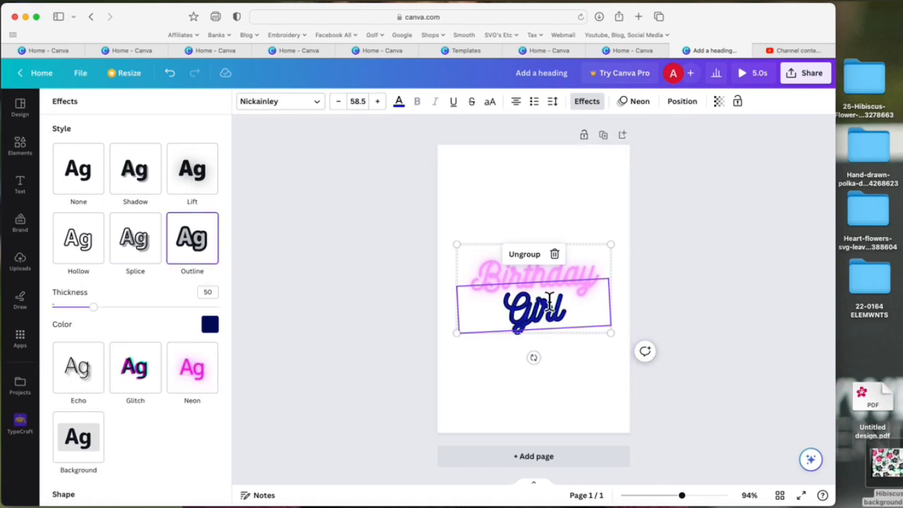
click(145, 188)
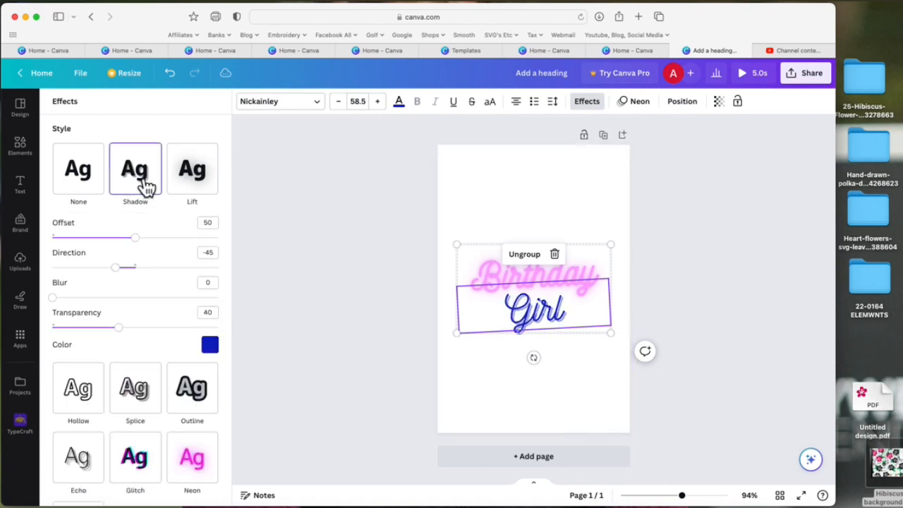
click(343, 346)
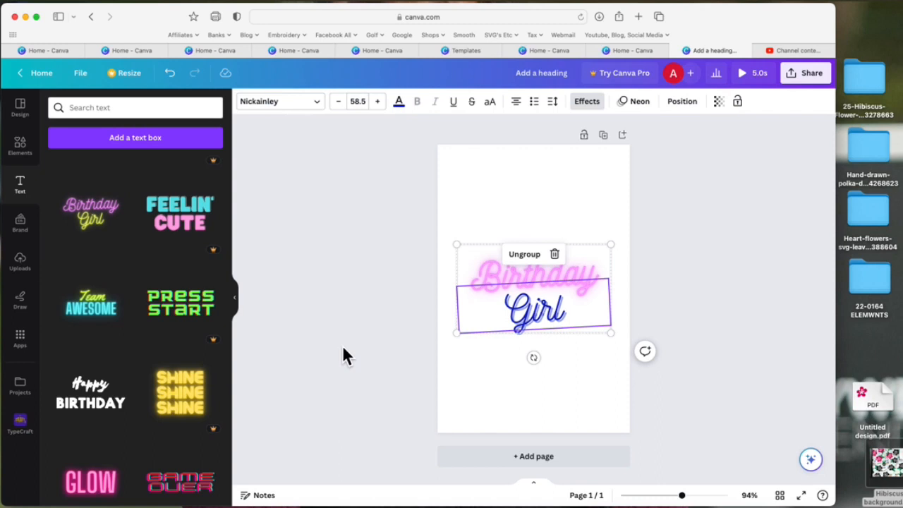
Go back to the home page and open the red hibiscus pattern from the recent designs
click(21, 155)
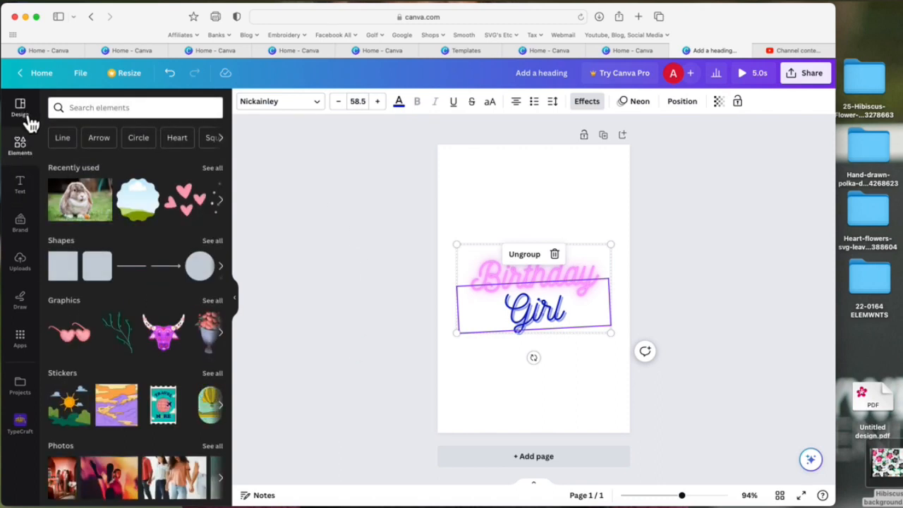
click(49, 75)
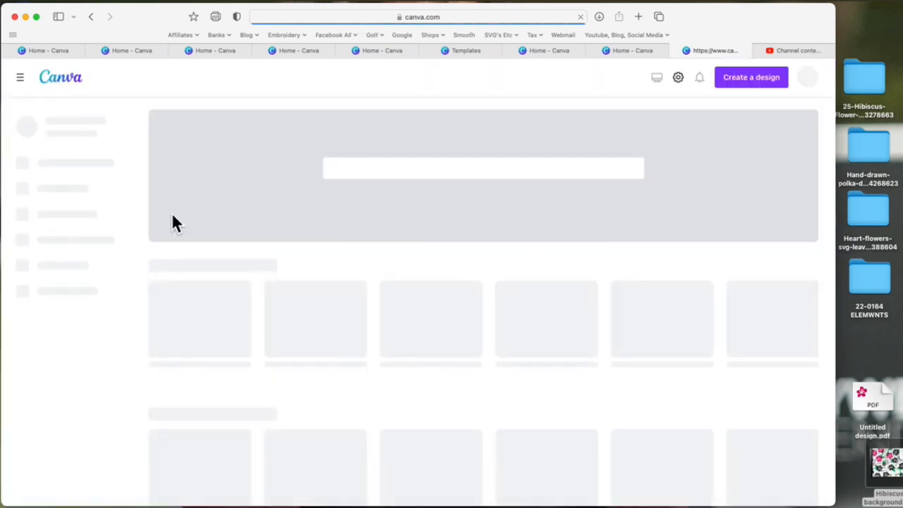
scroll(259, 339, down, 3)
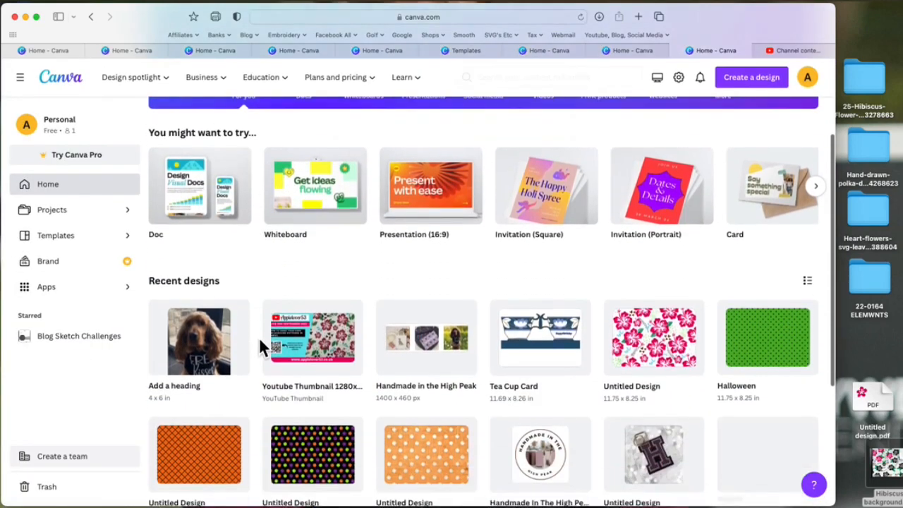
click(661, 310)
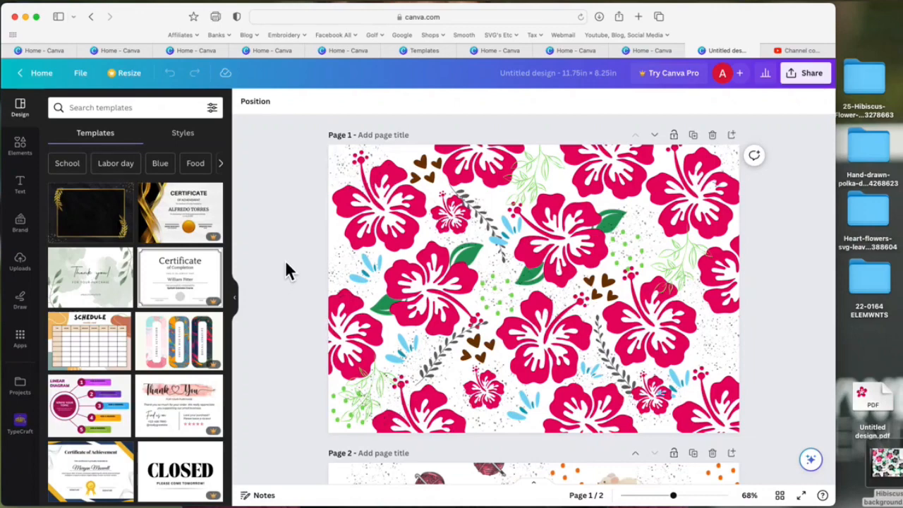
Return to the home page to check the custom size options and reopen the red hibiscus pattern design
click(48, 73)
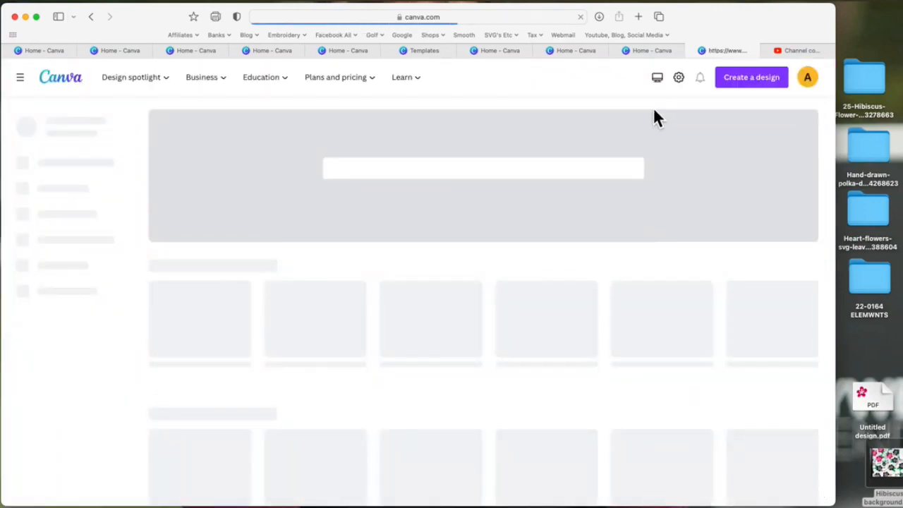
click(742, 137)
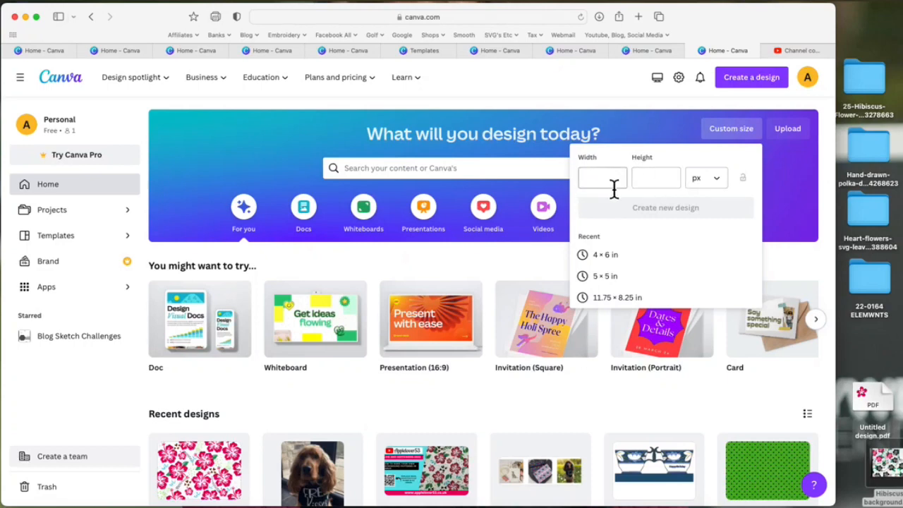
click(642, 185)
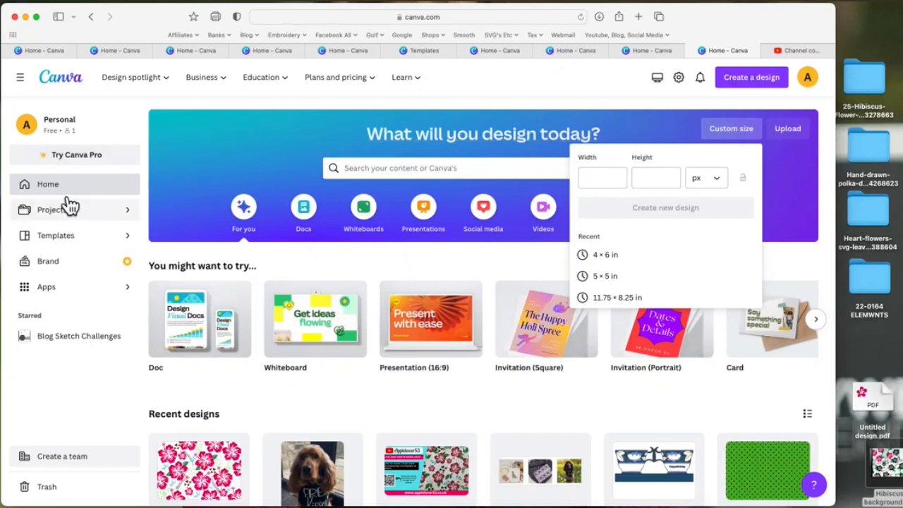
click(227, 467)
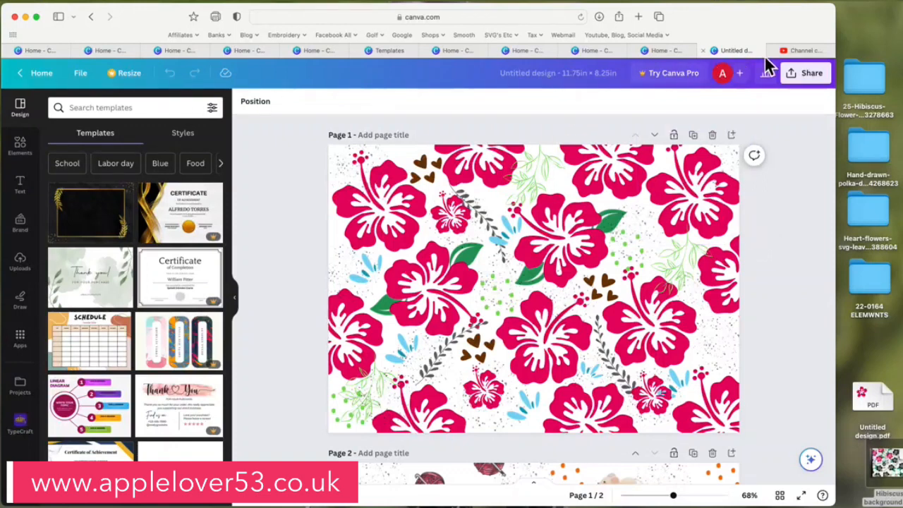
Close spare Canva home browser tabs and load the bookmarked Applelover53 website
click(635, 50)
click(567, 53)
click(511, 51)
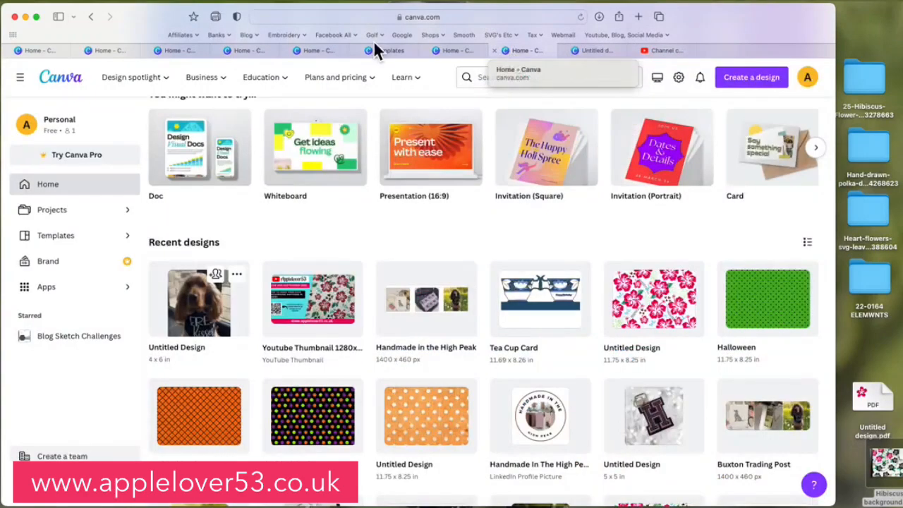
click(248, 35)
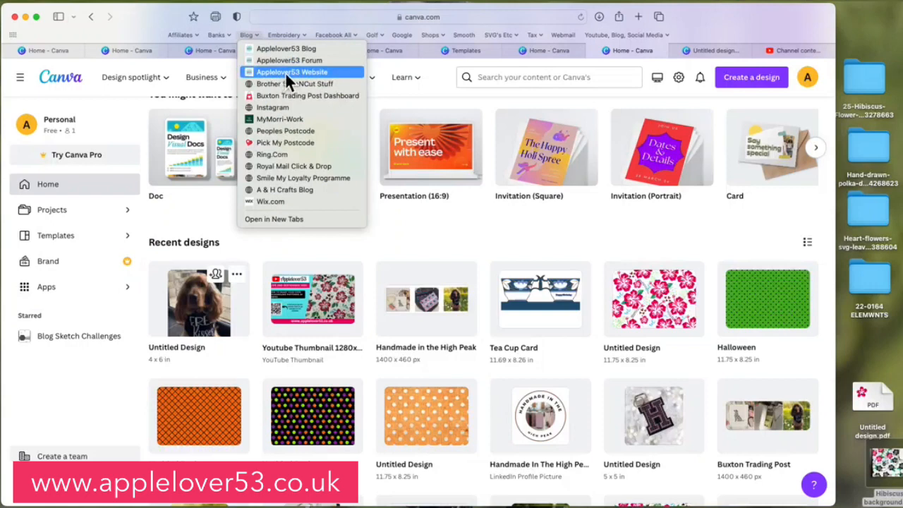
click(285, 72)
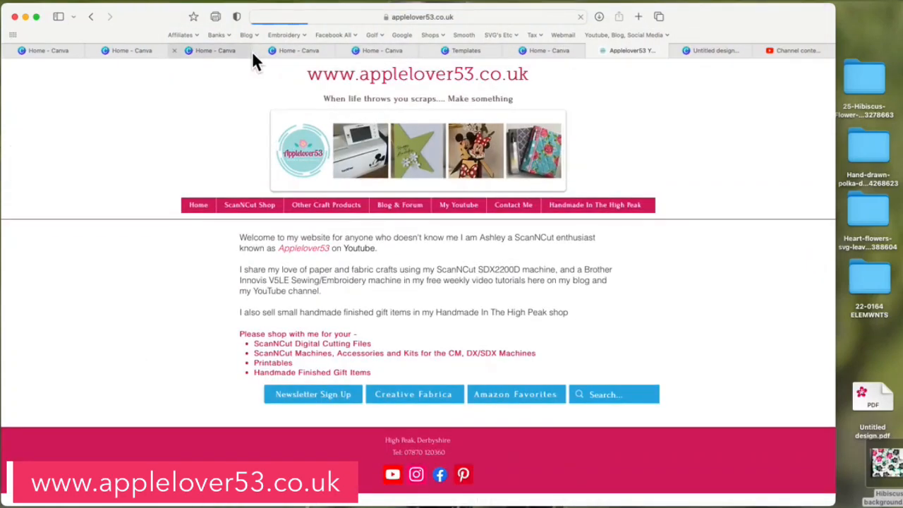
Close the remaining surplus Canva home tabs between the first two and the website tab, discarding any entered text
click(259, 50)
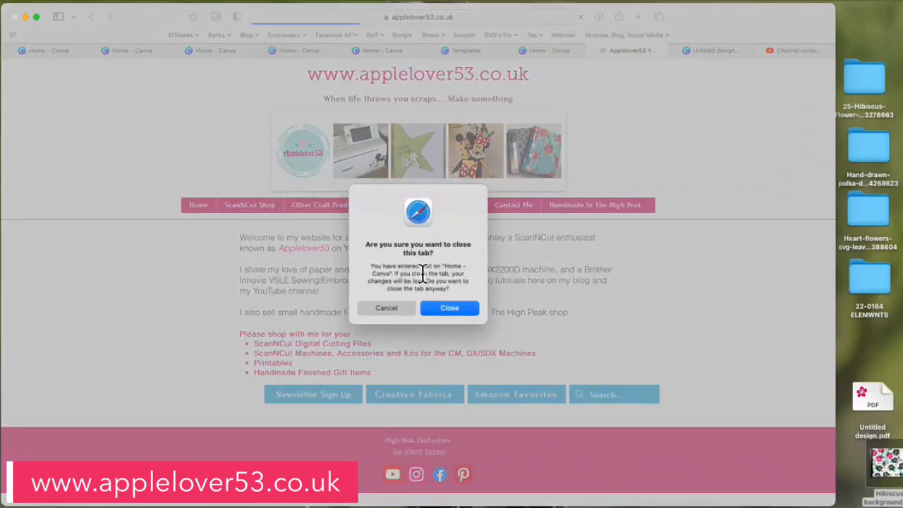
click(448, 309)
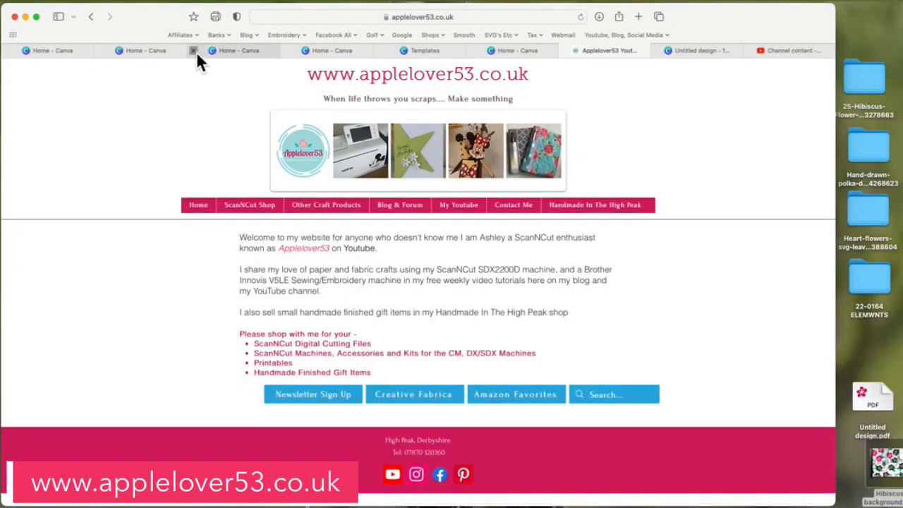
click(196, 52)
click(212, 51)
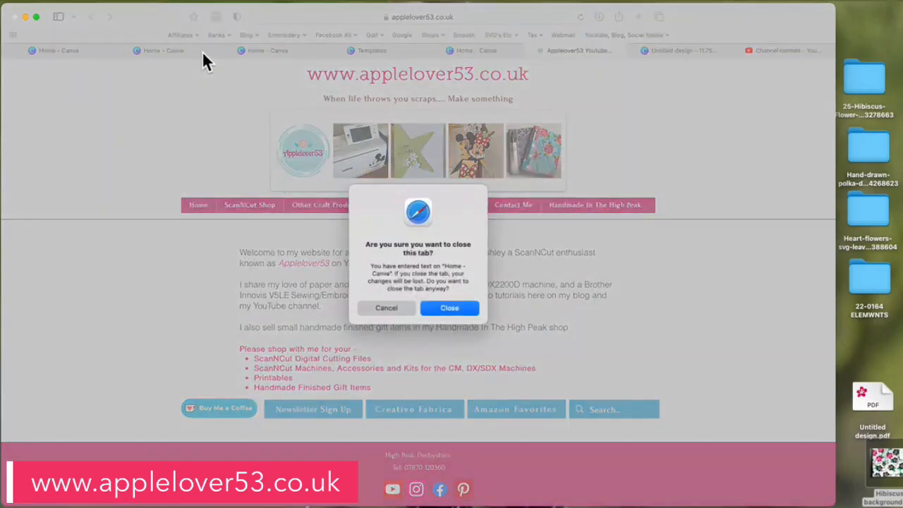
click(456, 307)
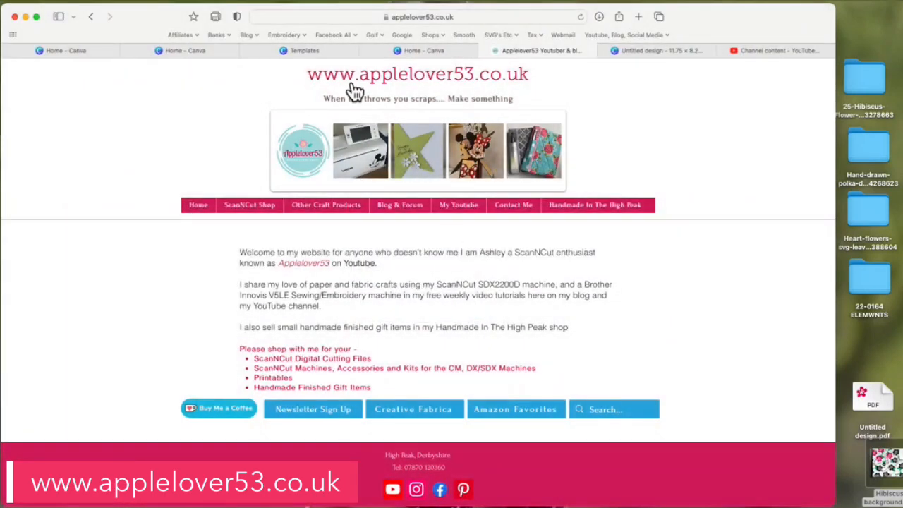
click(365, 51)
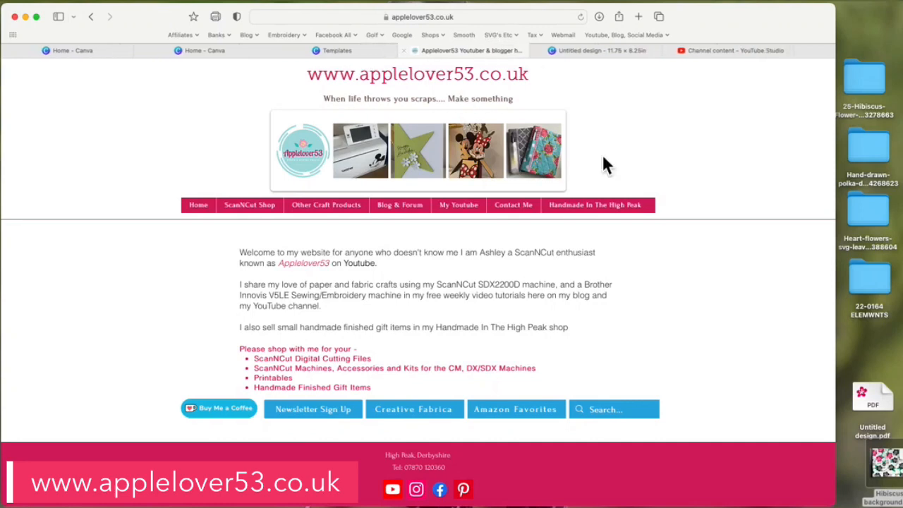
Open the blog page of the Applelover53 website and dismiss the subscription form without filling it in
mouse_move(405, 209)
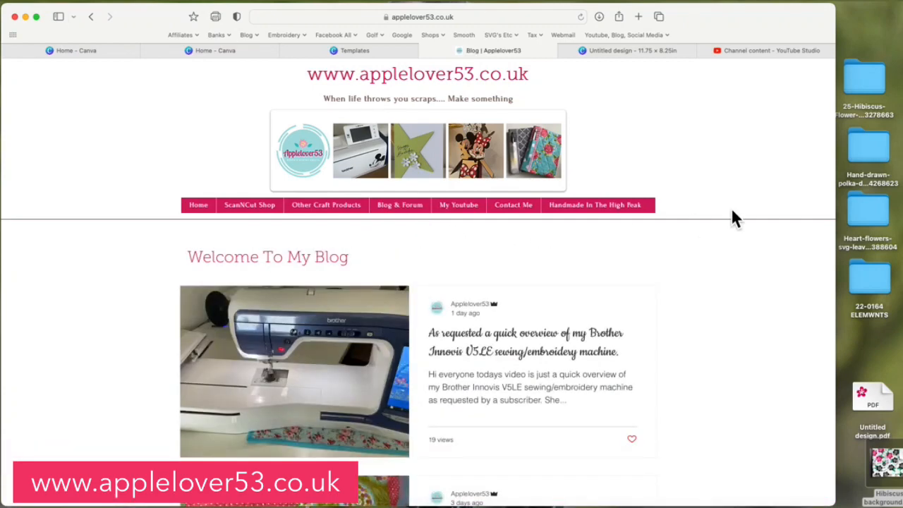
scroll(732, 213, down, 2)
scroll(732, 212, down, 1)
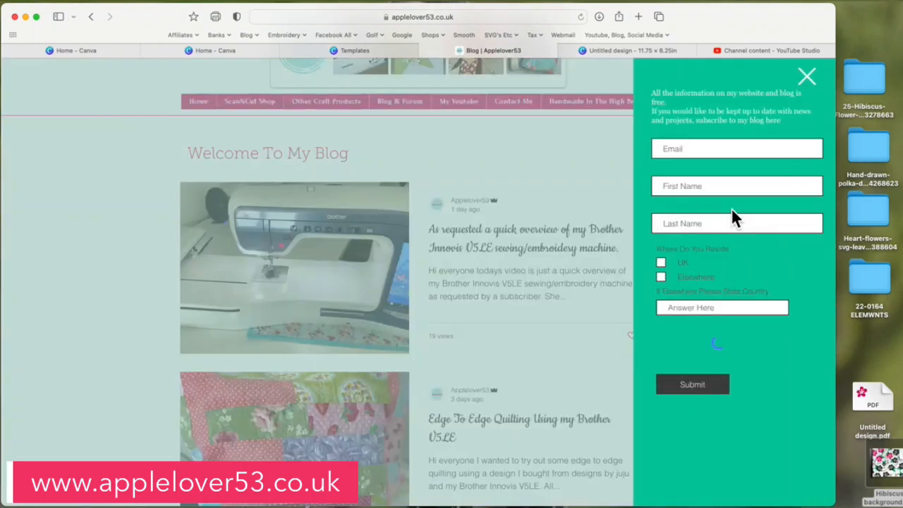
scroll(819, 88, down, 1)
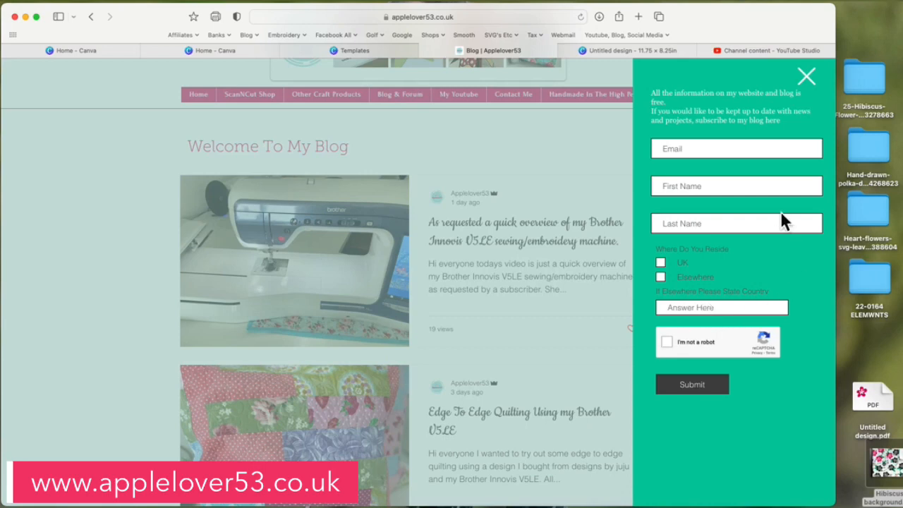
click(809, 82)
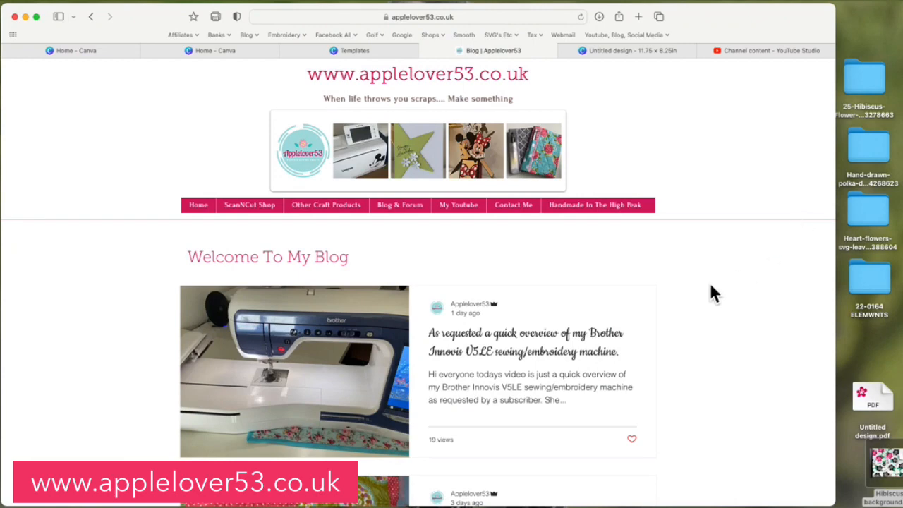
Look through the blog list and examine the post "Edge To Edge Quilting Using my Brother V5LE"
scroll(611, 317, down, 3)
scroll(611, 309, down, 1)
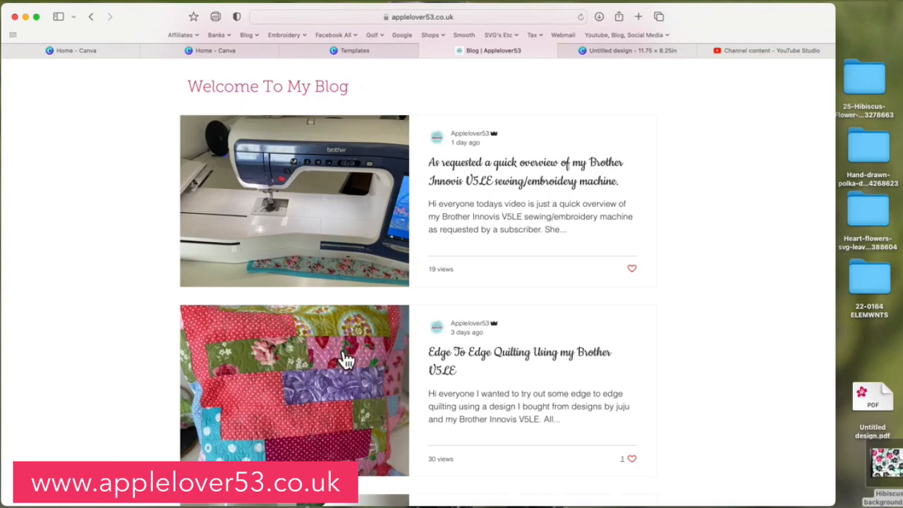
scroll(356, 357, down, 1)
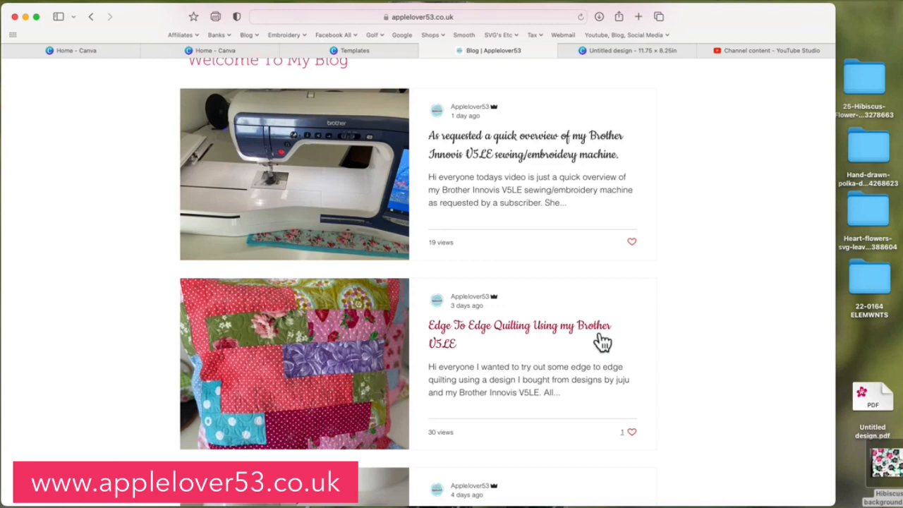
click(543, 344)
scroll(603, 312, down, 4)
scroll(603, 312, down, 1)
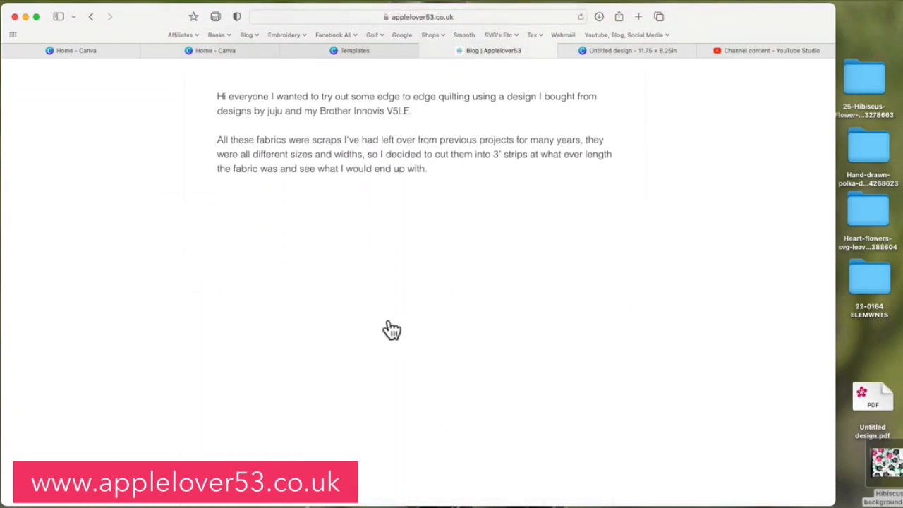
scroll(462, 284, down, 6)
scroll(466, 290, up, 1)
scroll(468, 295, up, 1)
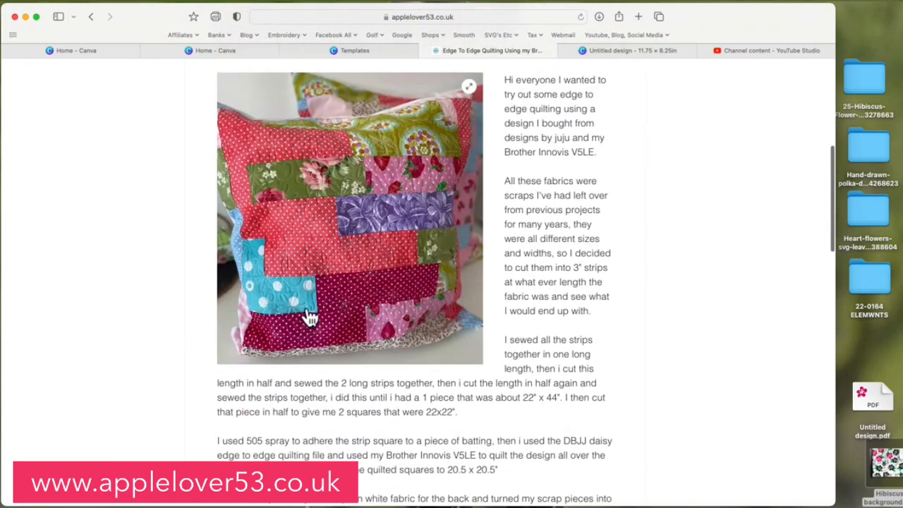
Examine the rest of the edge-to-edge quilting post down to its video and recent posts, and return to the Canva home page with the custom size form
scroll(416, 275, down, 5)
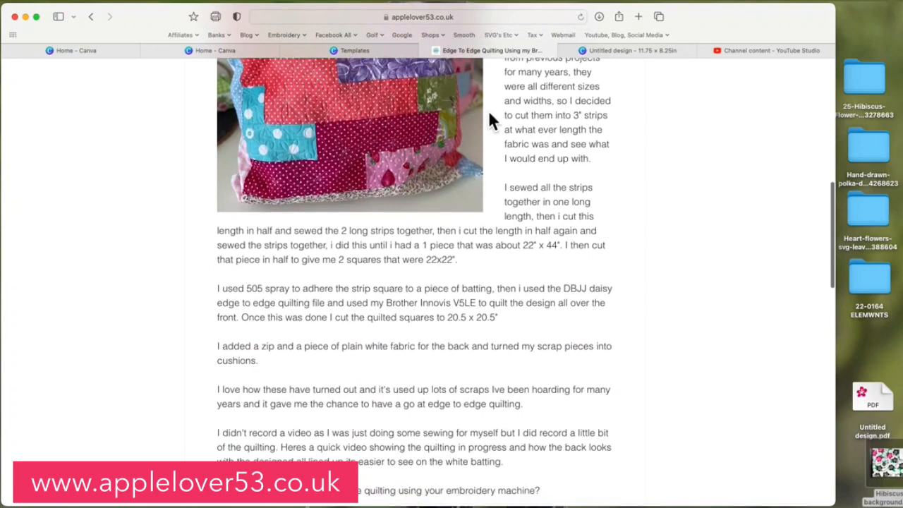
scroll(402, 258, down, 12)
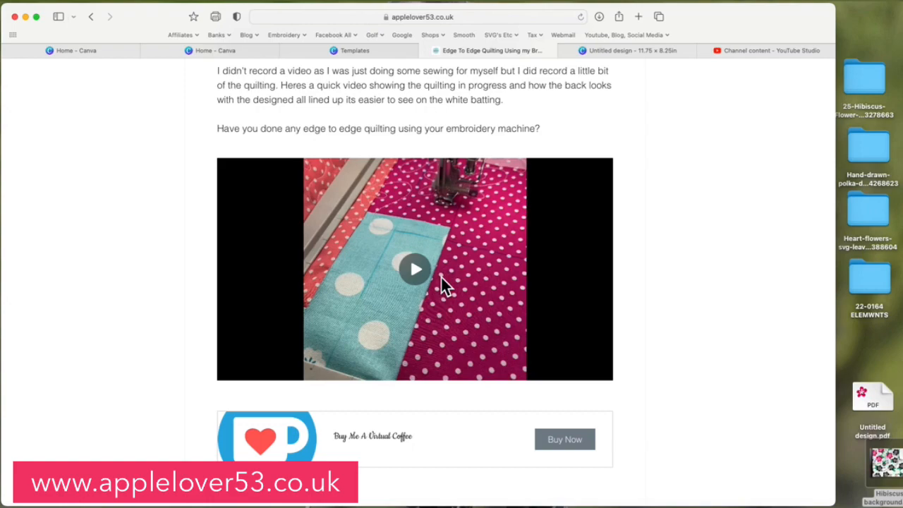
scroll(440, 276, down, 15)
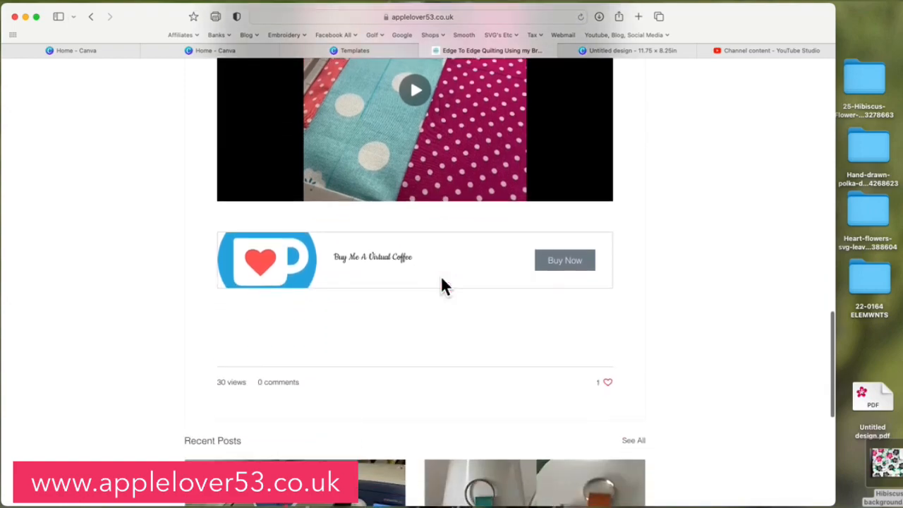
scroll(443, 282, up, 20)
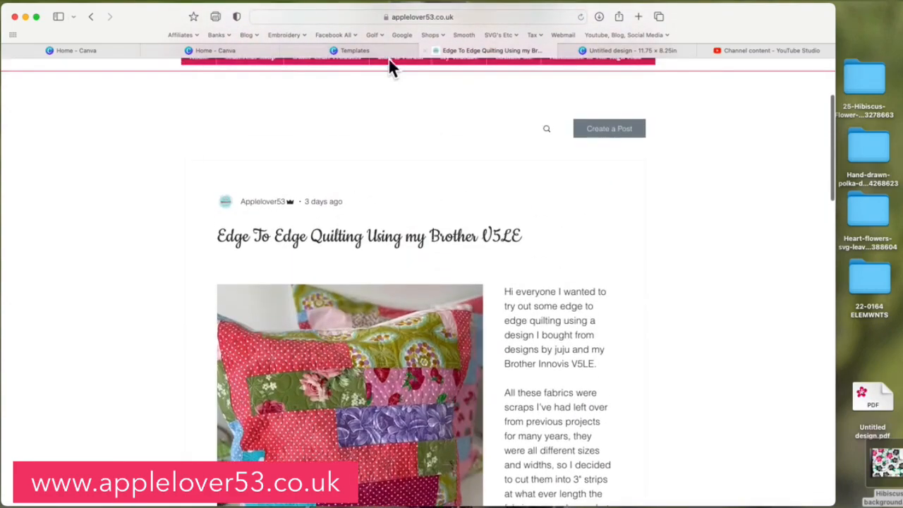
scroll(444, 145, up, 5)
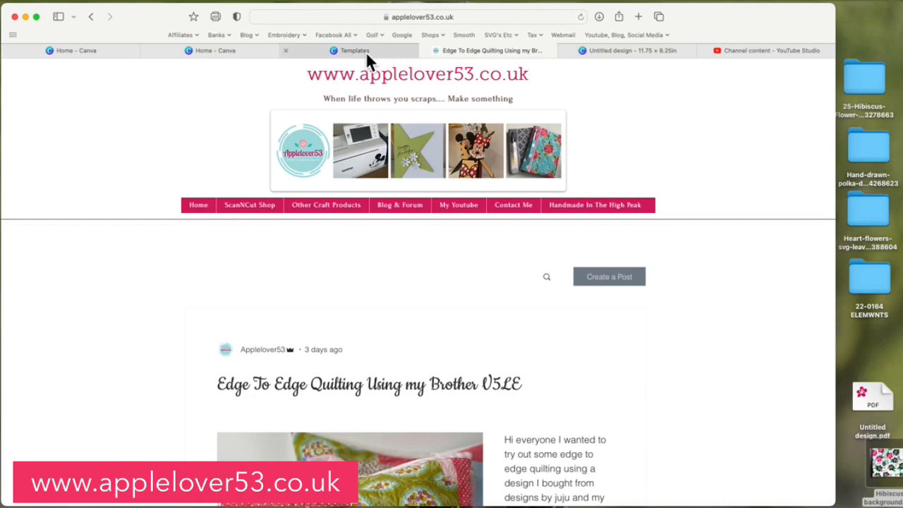
click(201, 54)
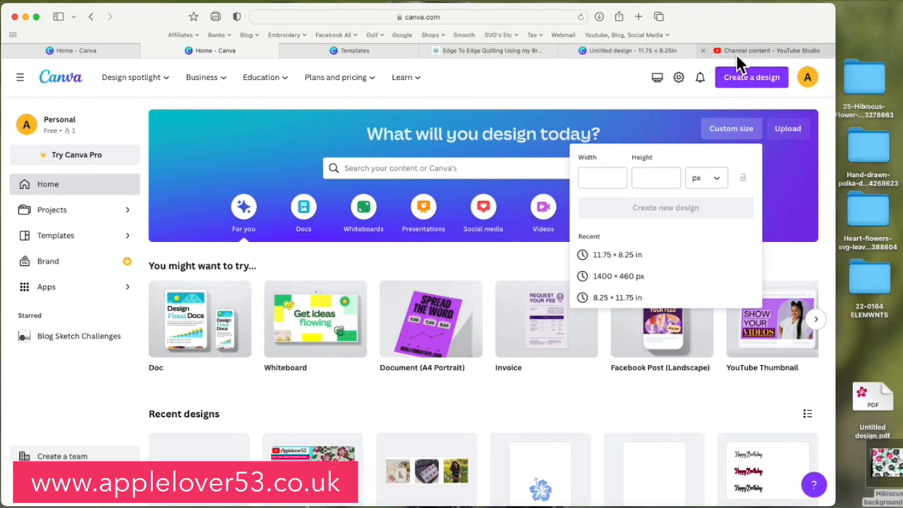
mouse_move(736, 54)
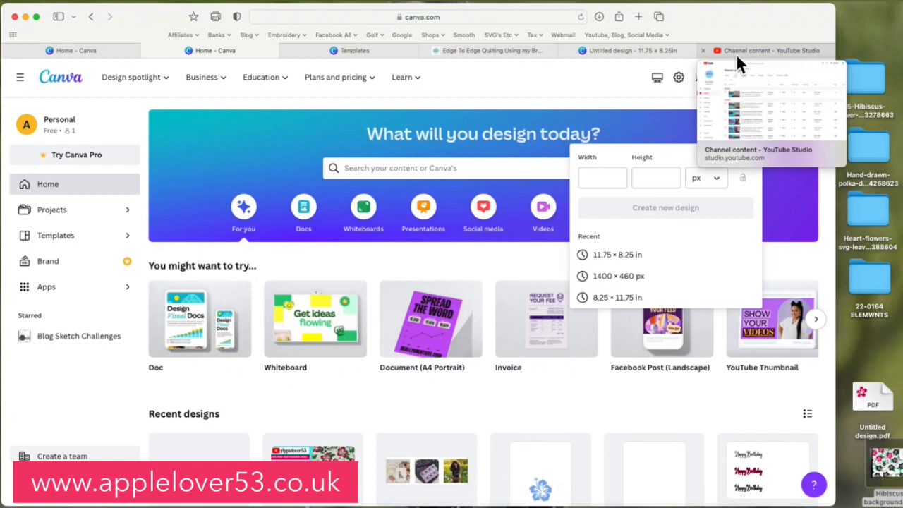